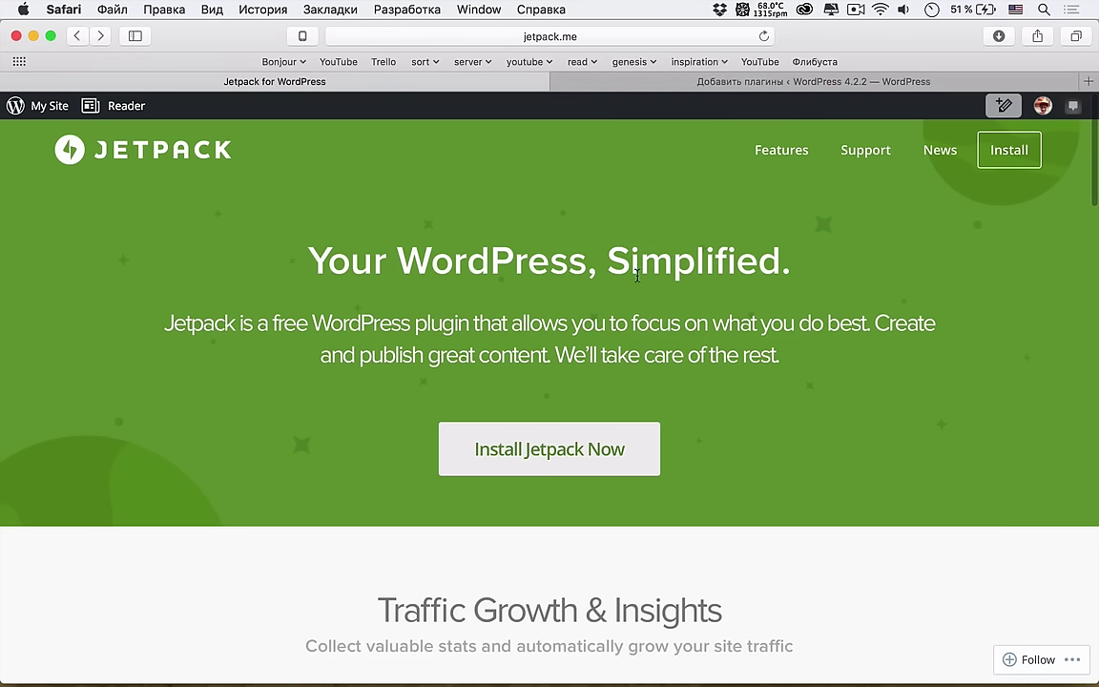
Step: Examine the Jetpack homepage from its introduction through the feature sections and usage statistics to the install section
scroll(652, 329, "down", 5)
scroll(652, 334, "up", 3)
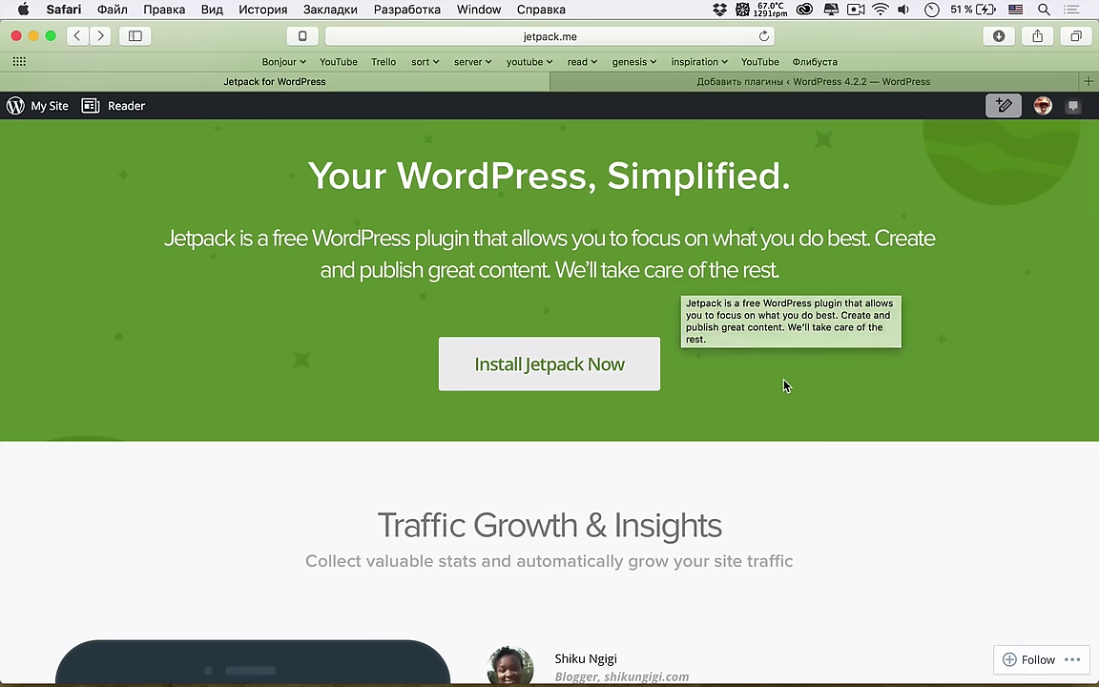
scroll(797, 534, "down", 3)
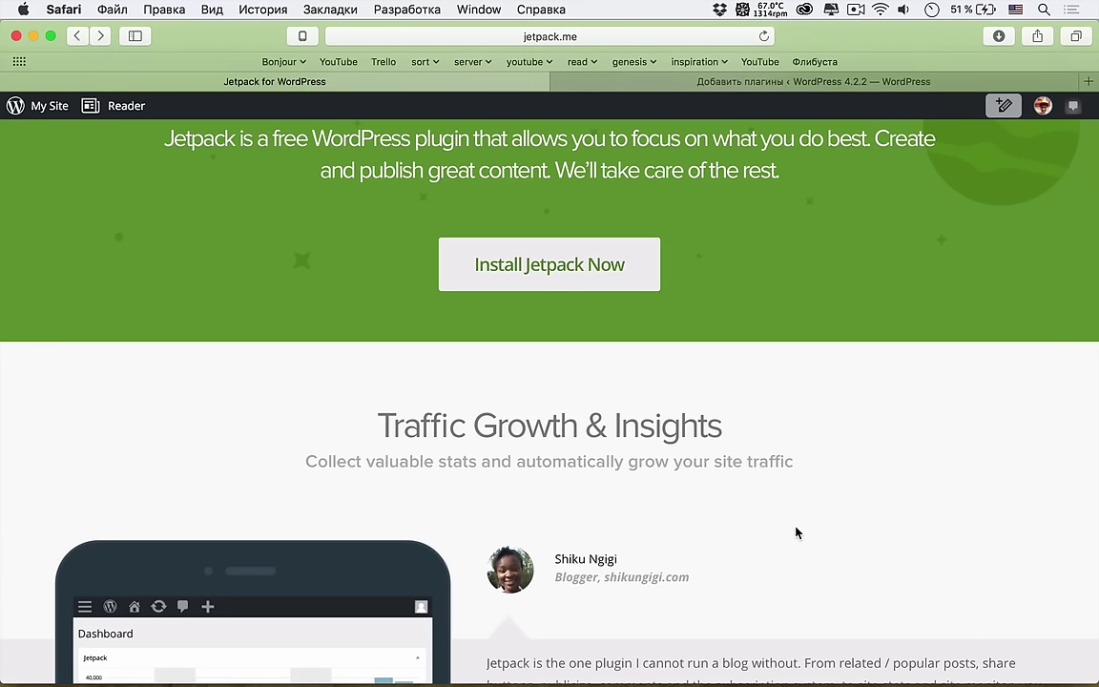
scroll(797, 533, "down", 1)
scroll(798, 532, "down", 8)
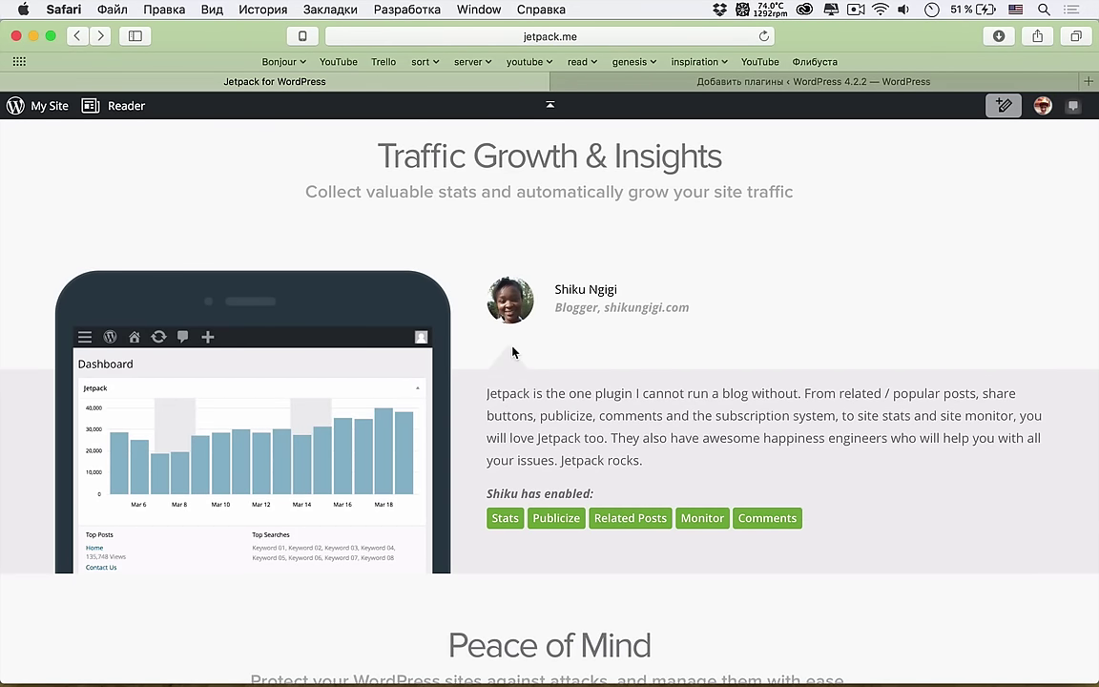
scroll(412, 446, "down", 15)
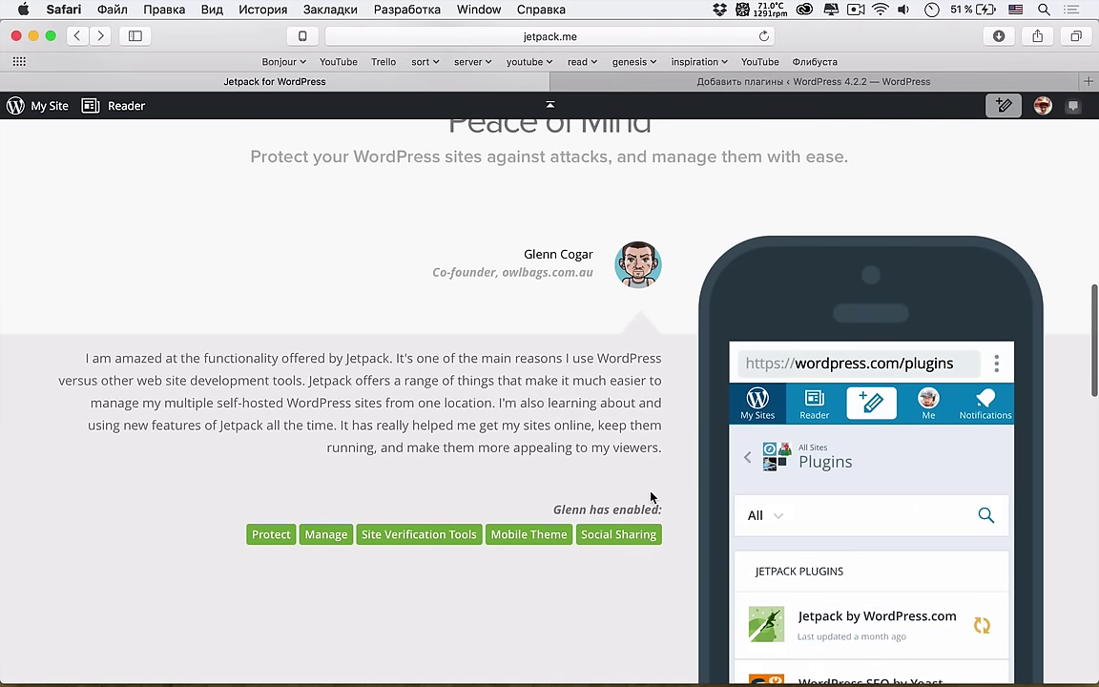
scroll(652, 497, "down", 5)
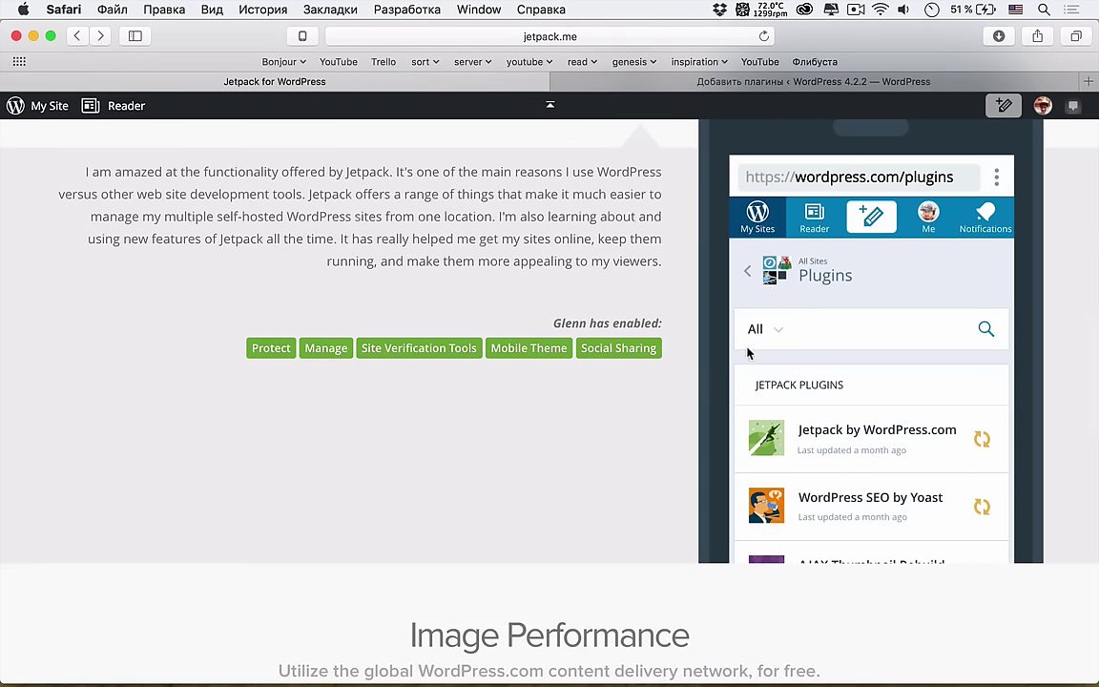
scroll(748, 351, "up", 4)
scroll(774, 318, "down", 4)
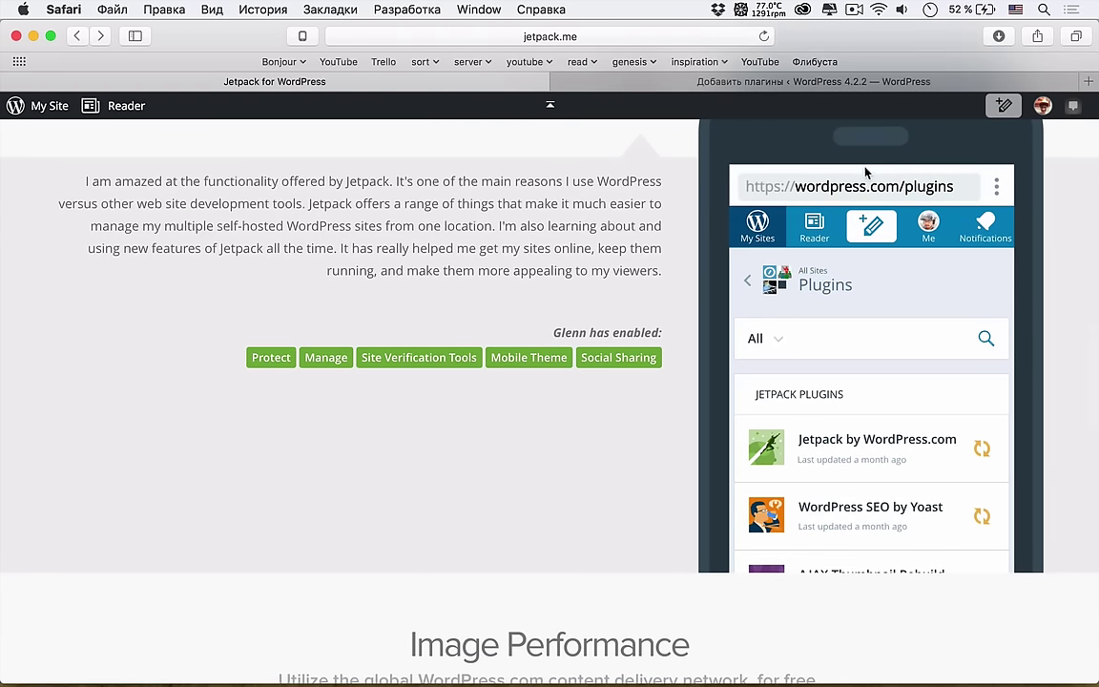
scroll(751, 460, "down", 10)
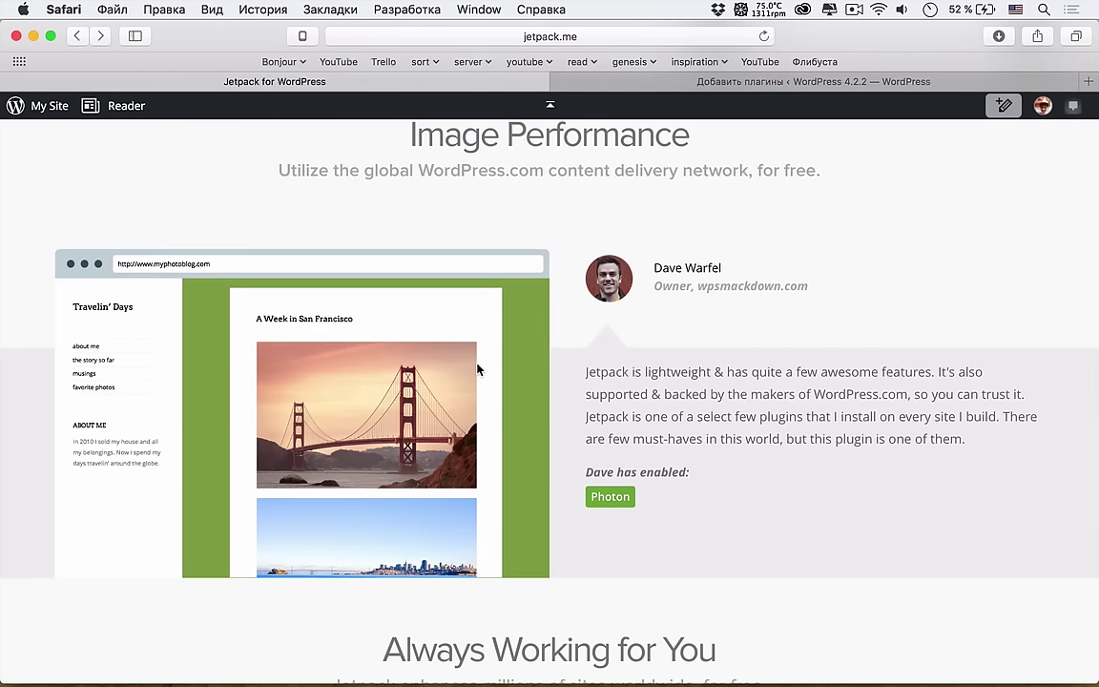
scroll(512, 404, "down", 4)
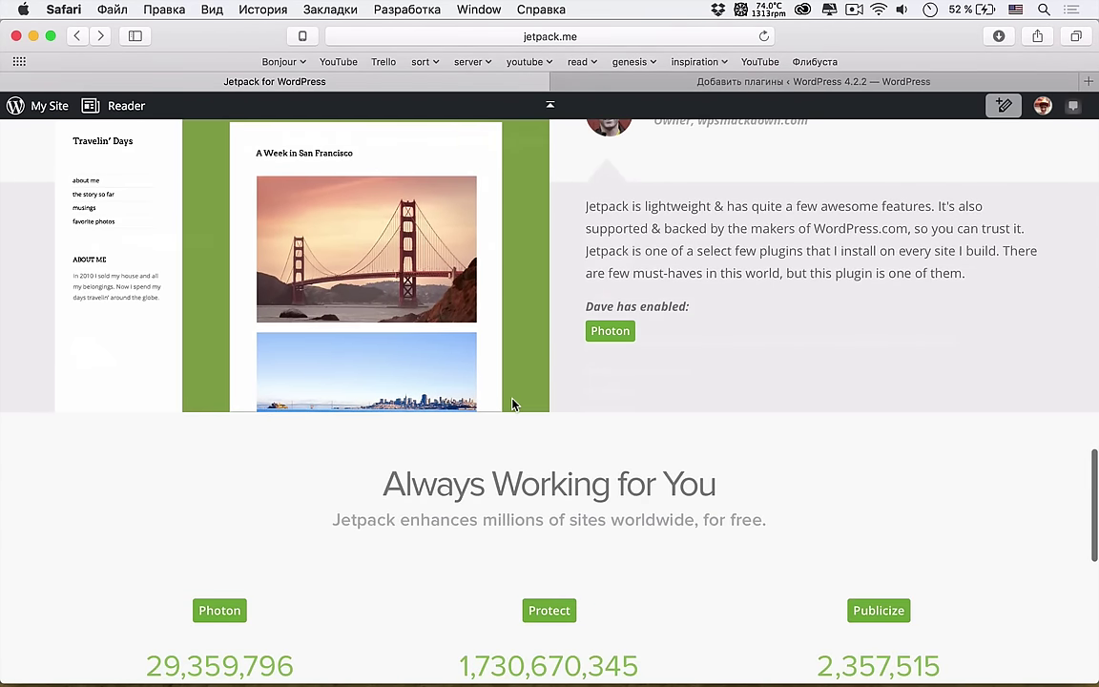
scroll(512, 404, "down", 6)
scroll(236, 365, "down", 2)
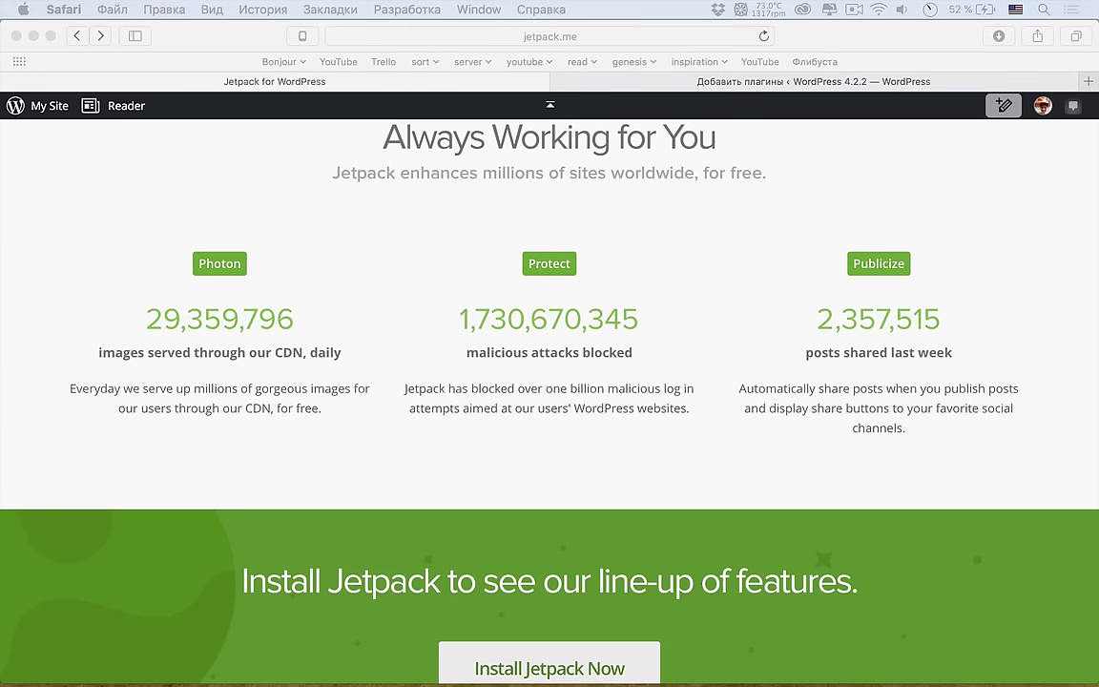
left_click(214, 423)
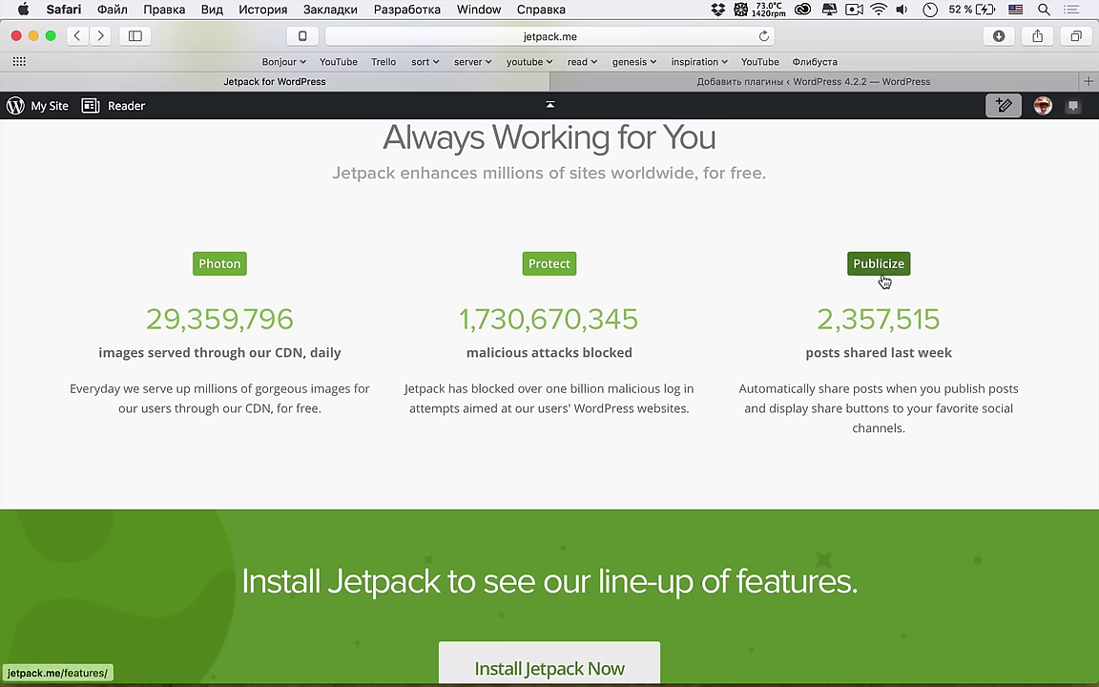
scroll(843, 345, "down", 5)
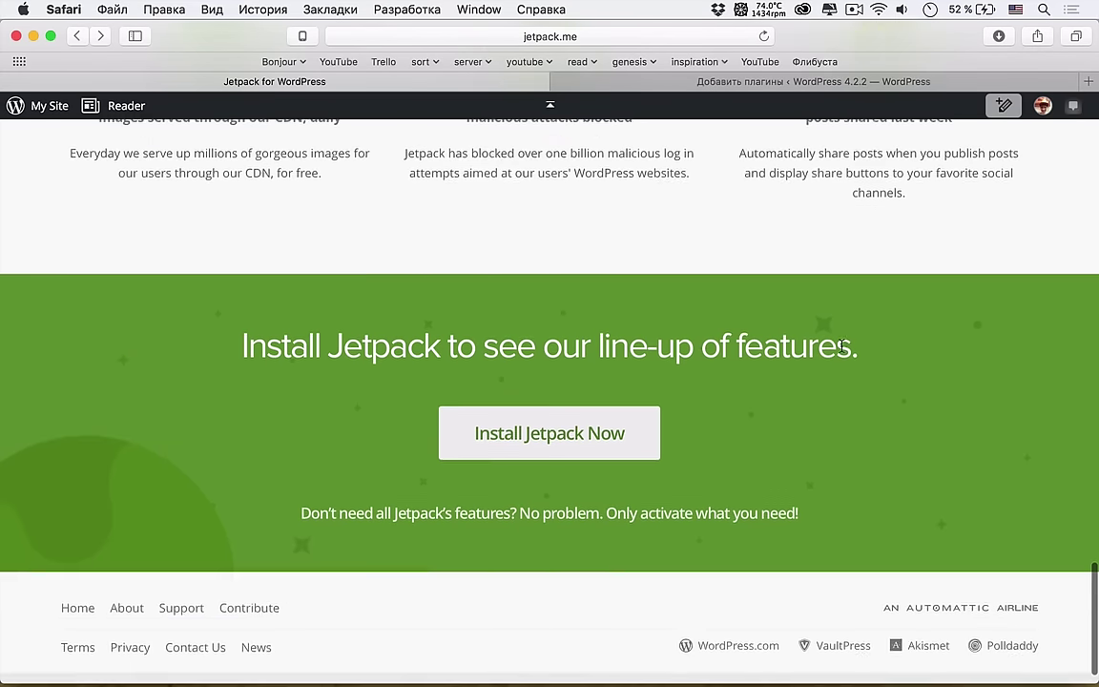
scroll(844, 351, "up", 20)
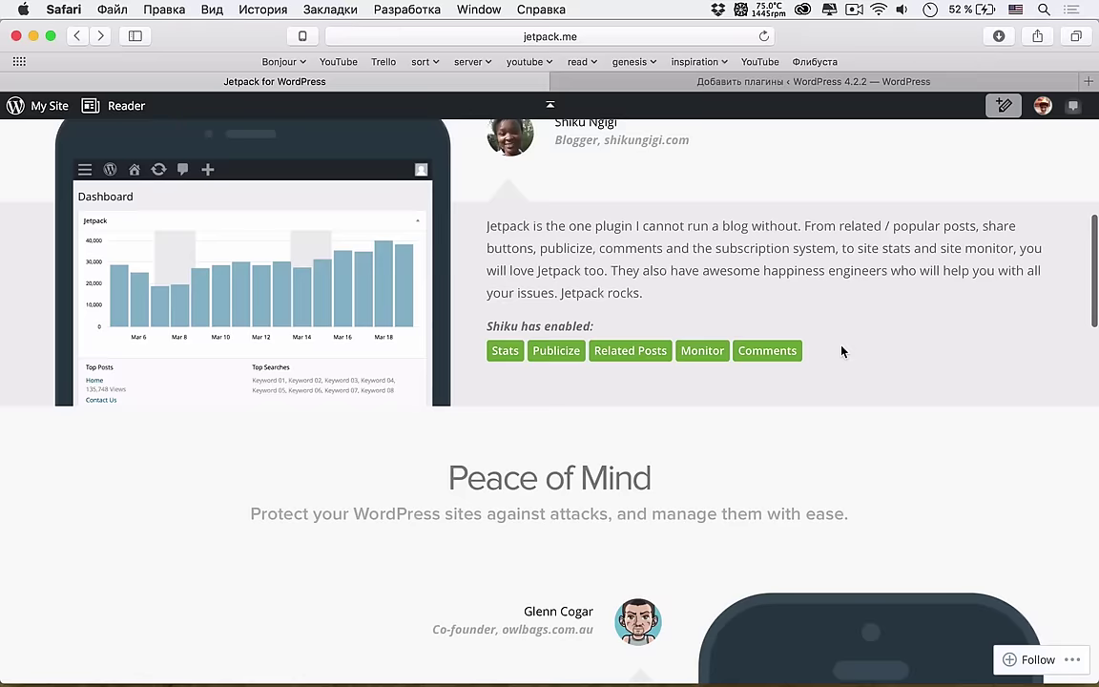
scroll(841, 345, "up", 5)
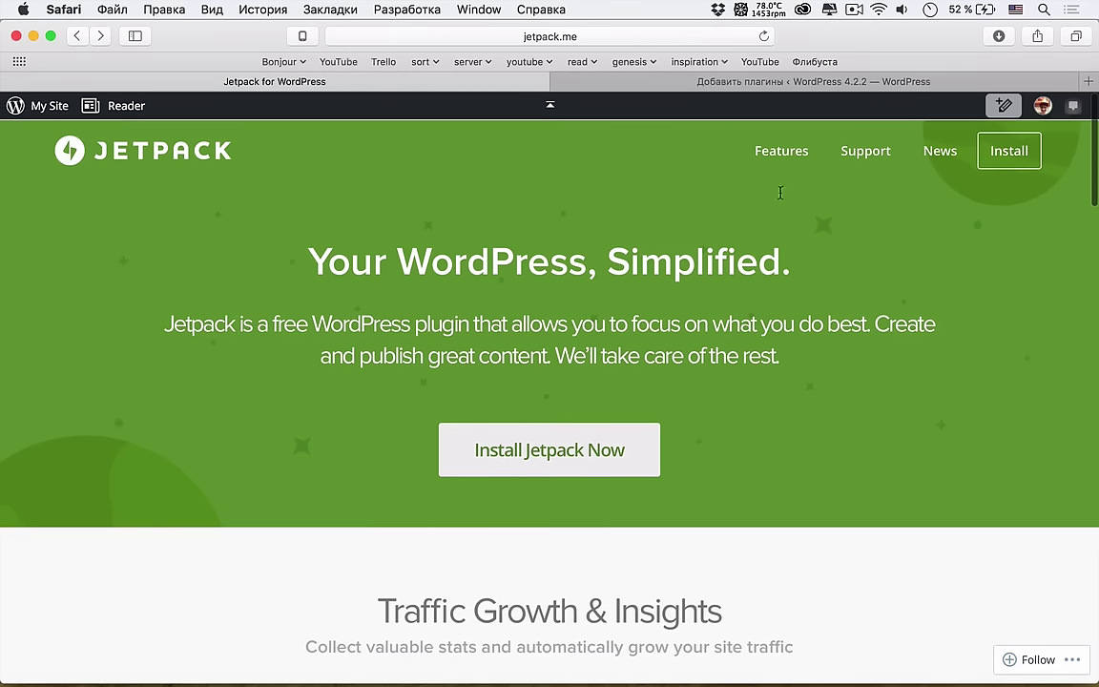
Step: Switch to the WordPress admin, check the installed plugins, and return to the page for adding new plugins
left_click(799, 81)
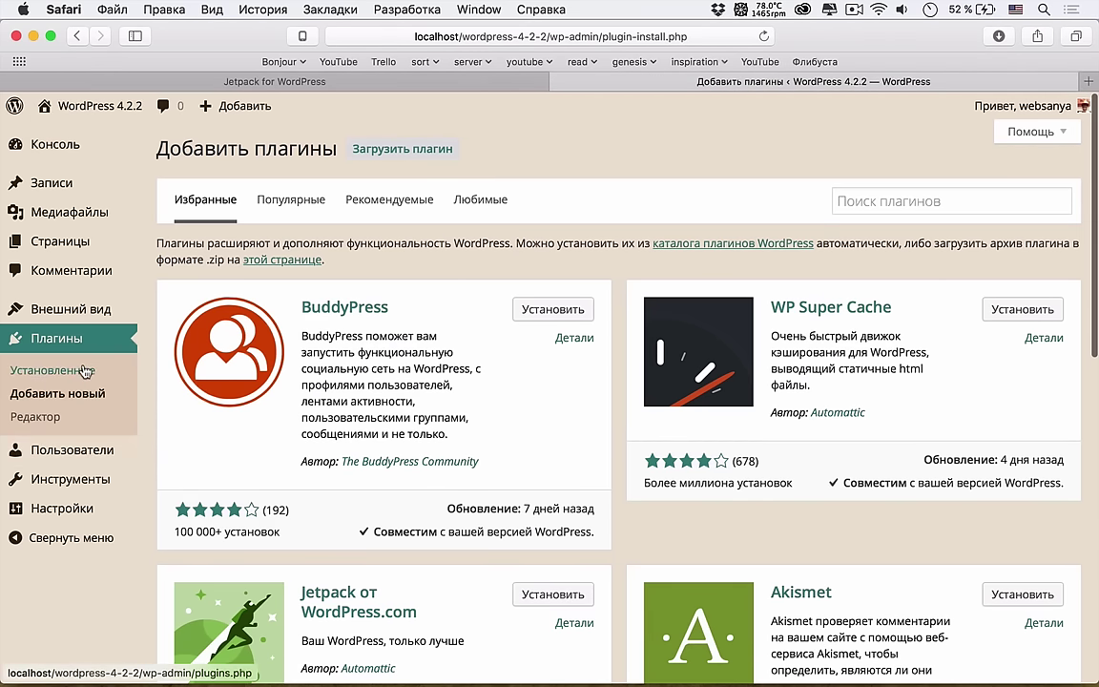
left_click(86, 369)
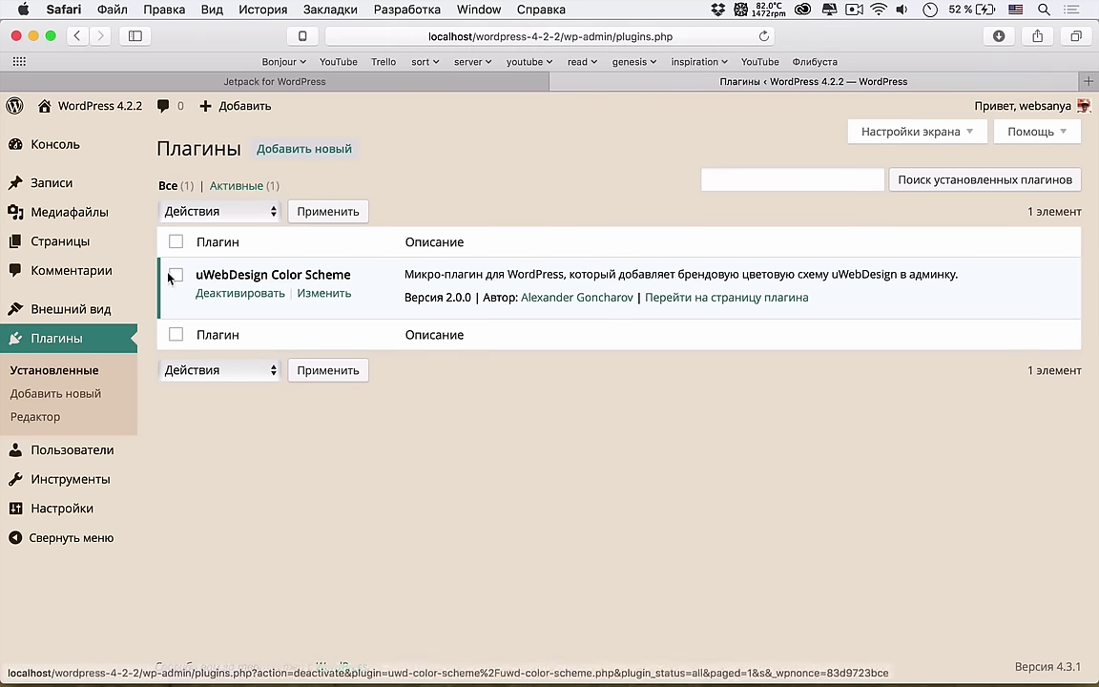
left_click(80, 393)
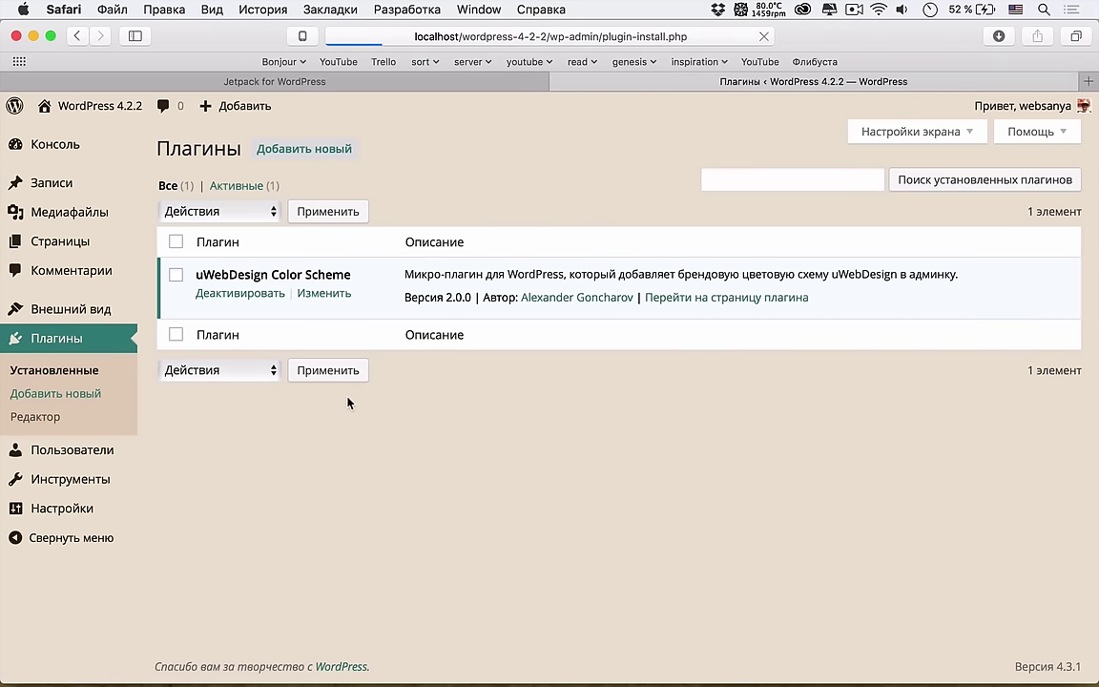
Step: Look through the featured plugins and popular tags on the page for adding plugins
scroll(324, 444, "down", 5)
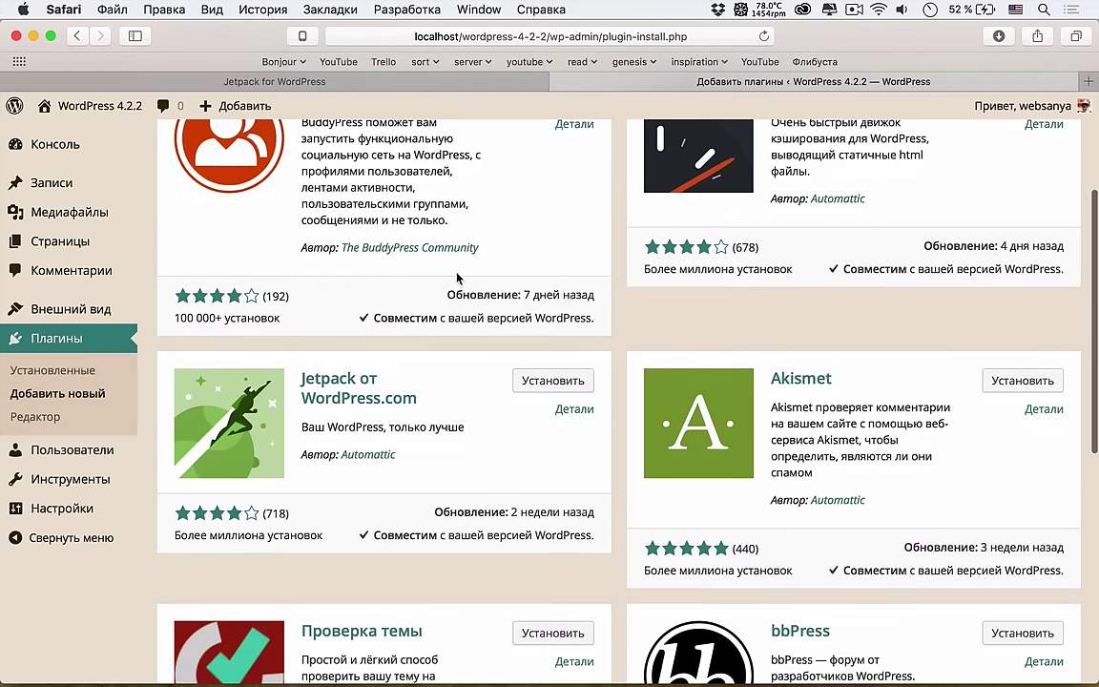
scroll(457, 278, "up", 4)
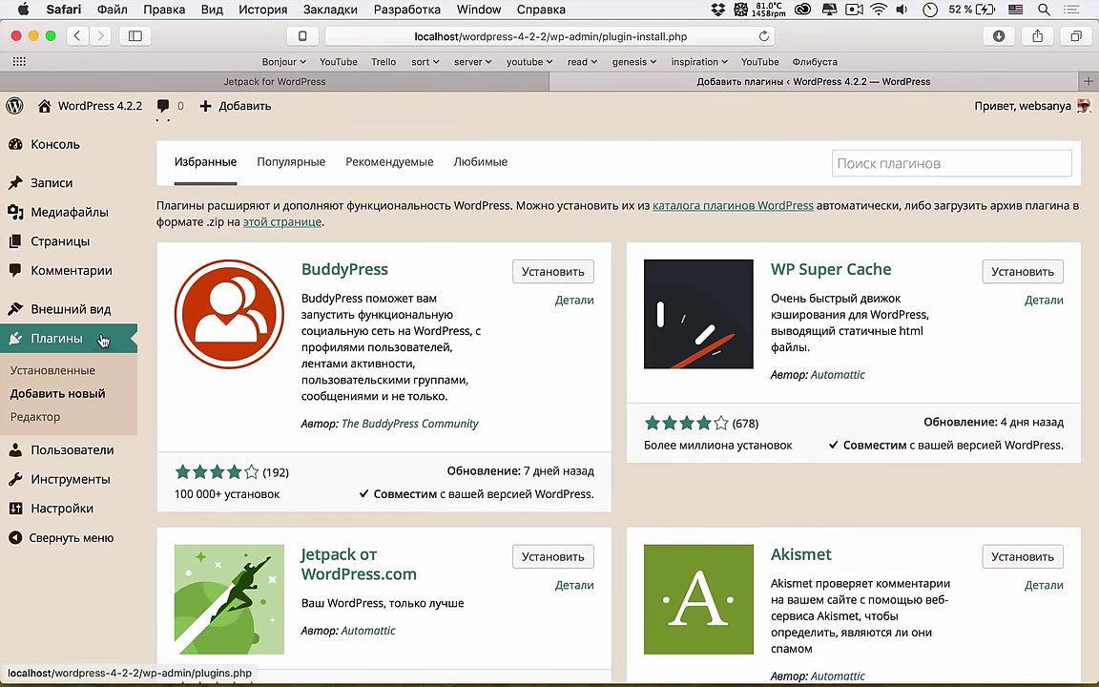
scroll(633, 355, "down", 7)
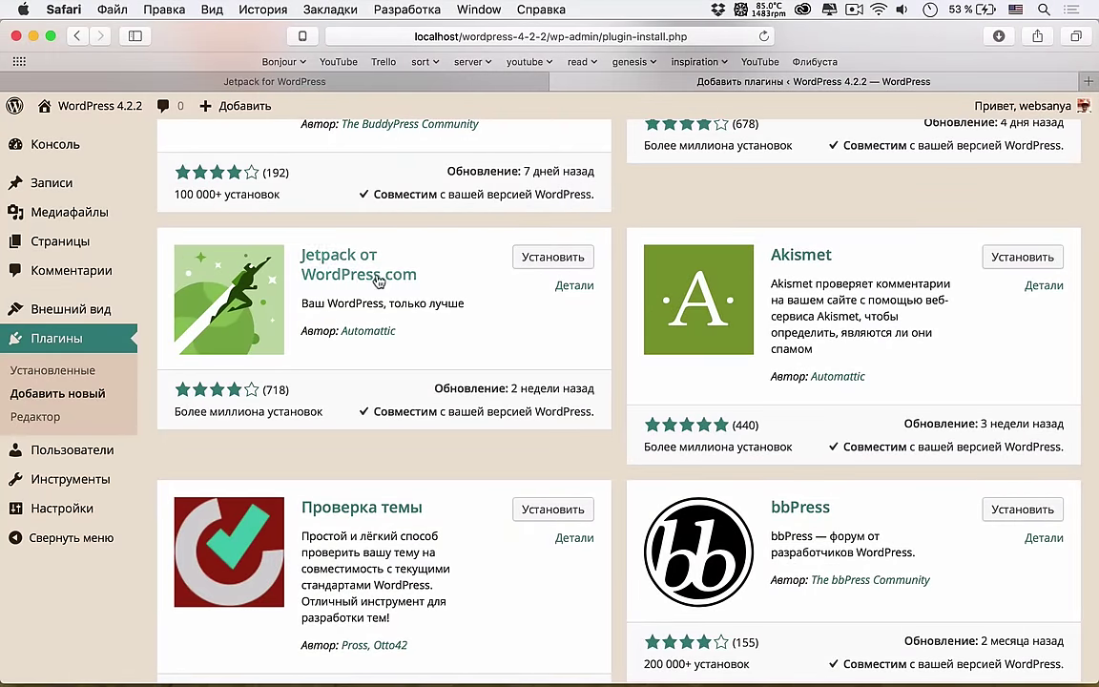
scroll(378, 280, "down", 6)
scroll(348, 410, "up", 5)
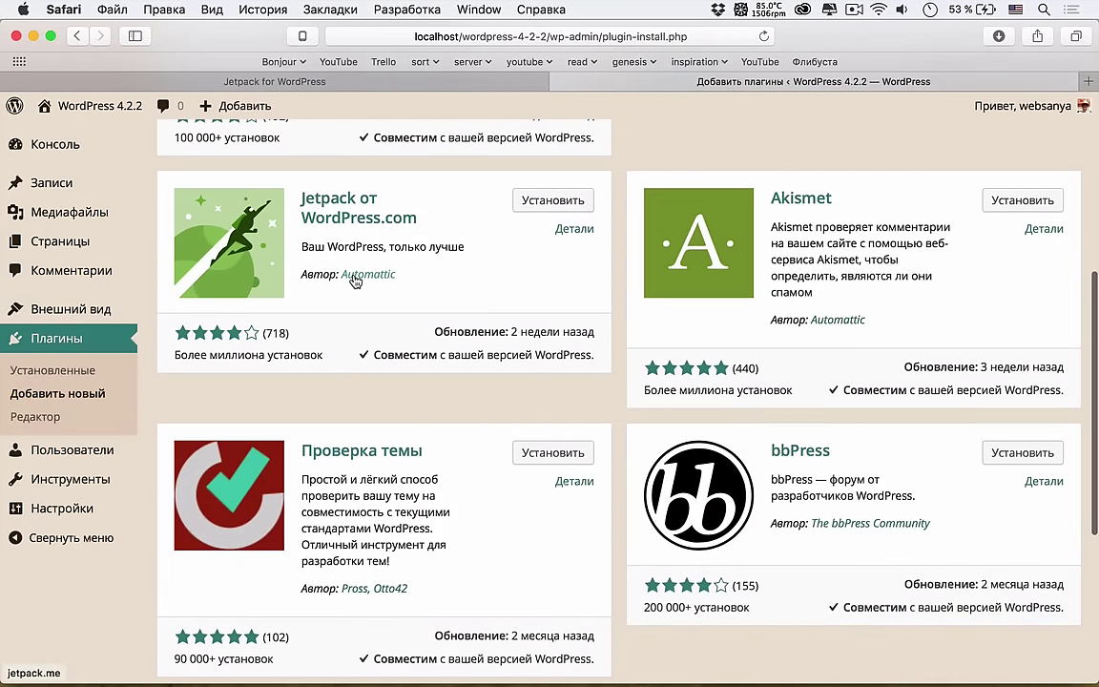
scroll(385, 458, "up", 7)
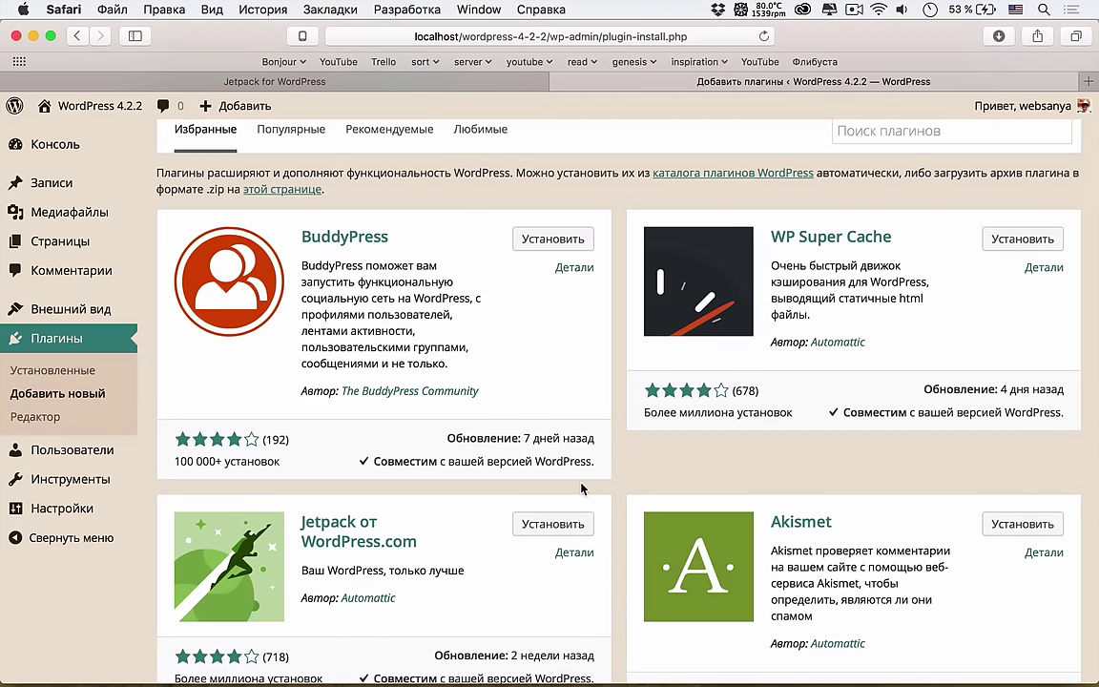
scroll(581, 488, "down", 10)
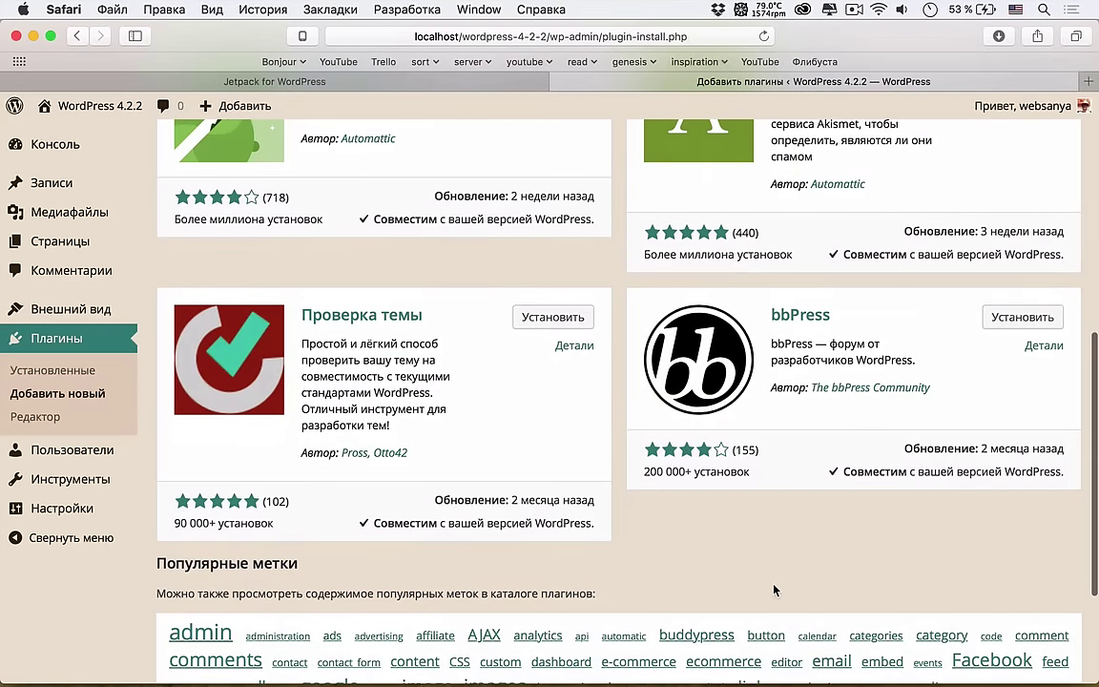
scroll(773, 590, "down", 3)
scroll(774, 588, "up", 7)
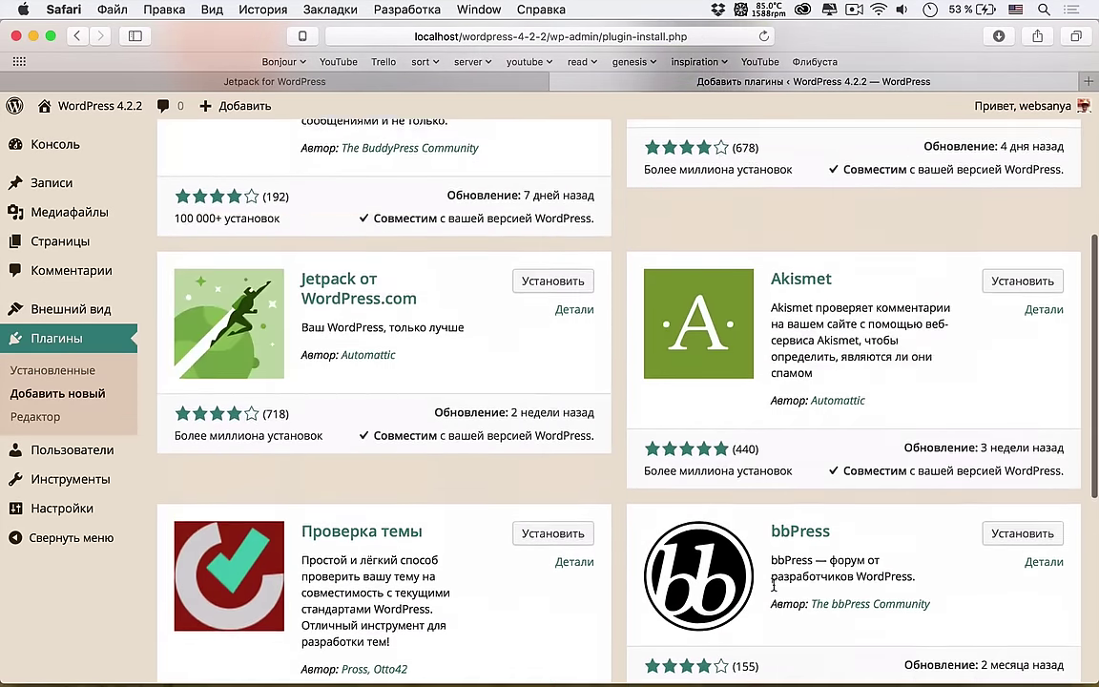
Step: Install the "Jetpack от WordPress.com" plugin from the featured plugins and activate it
scroll(774, 588, "up", 1)
scroll(505, 496, "up", 4)
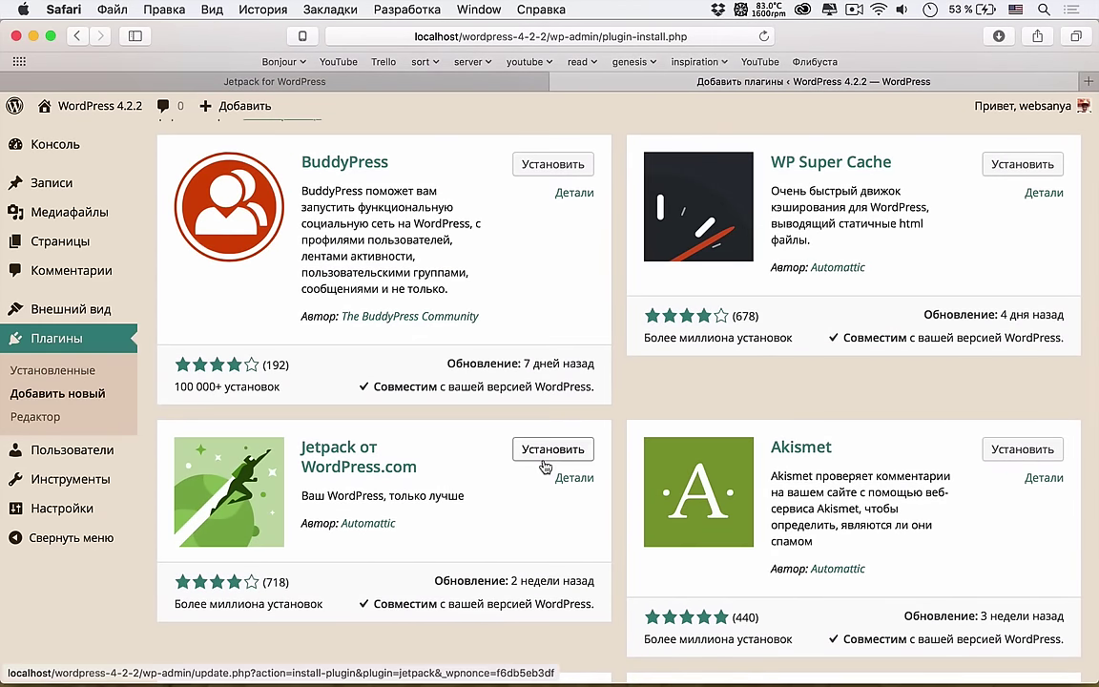
left_click(543, 453)
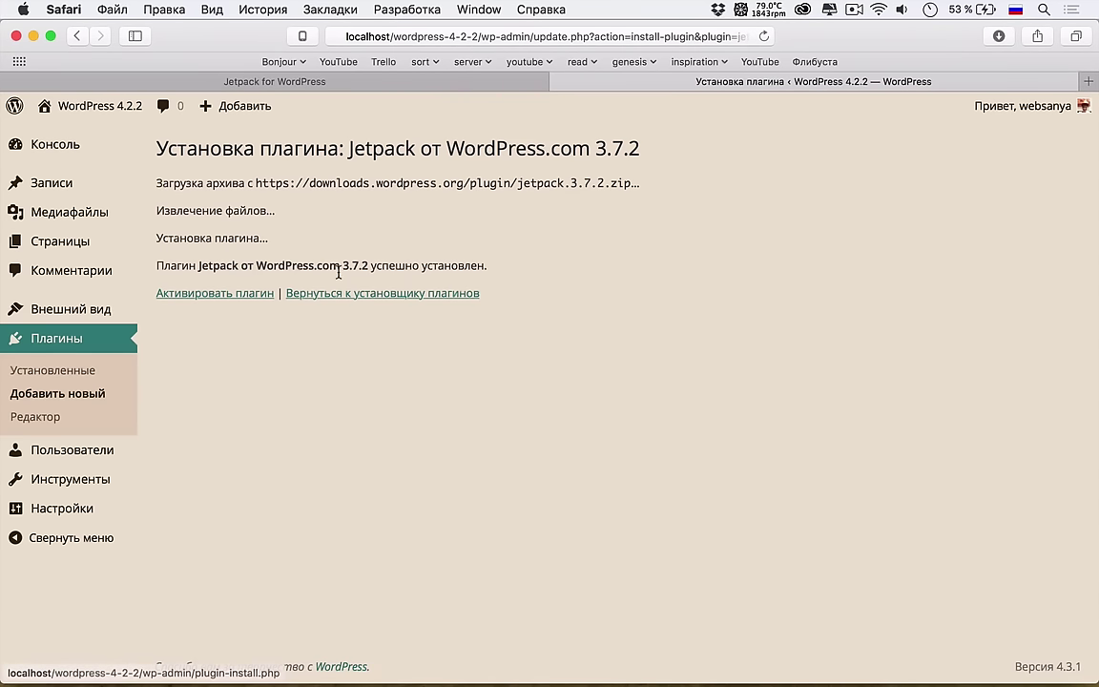
left_click(216, 298)
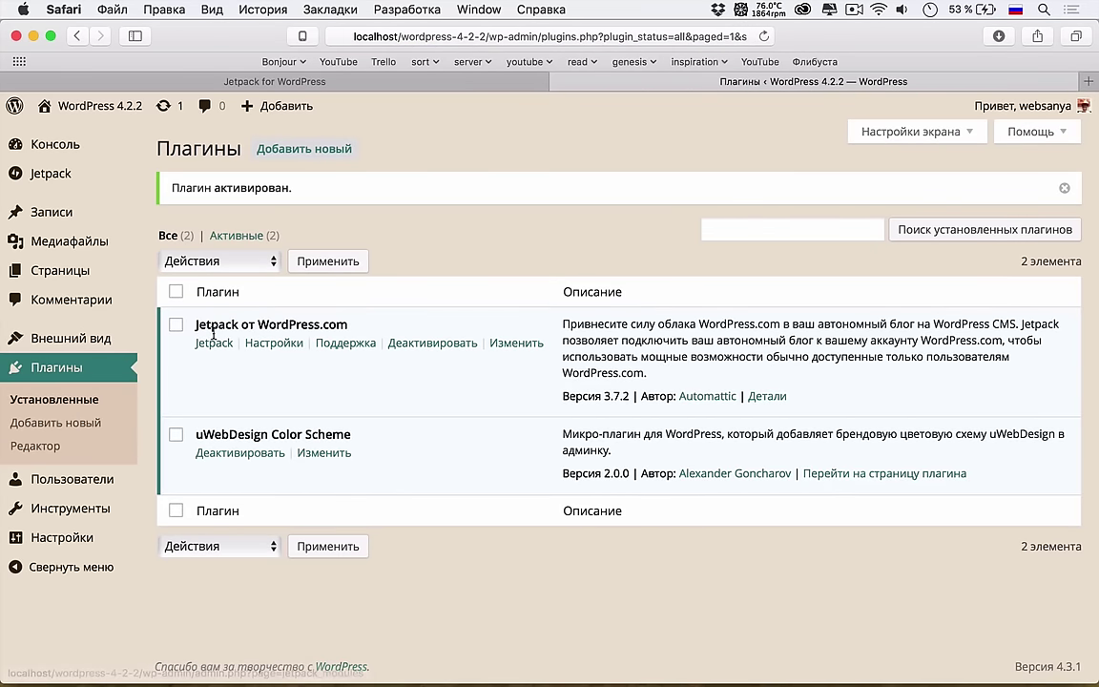
Step: Update the available translations from the WordPress updates page and return to that page
left_click(164, 112)
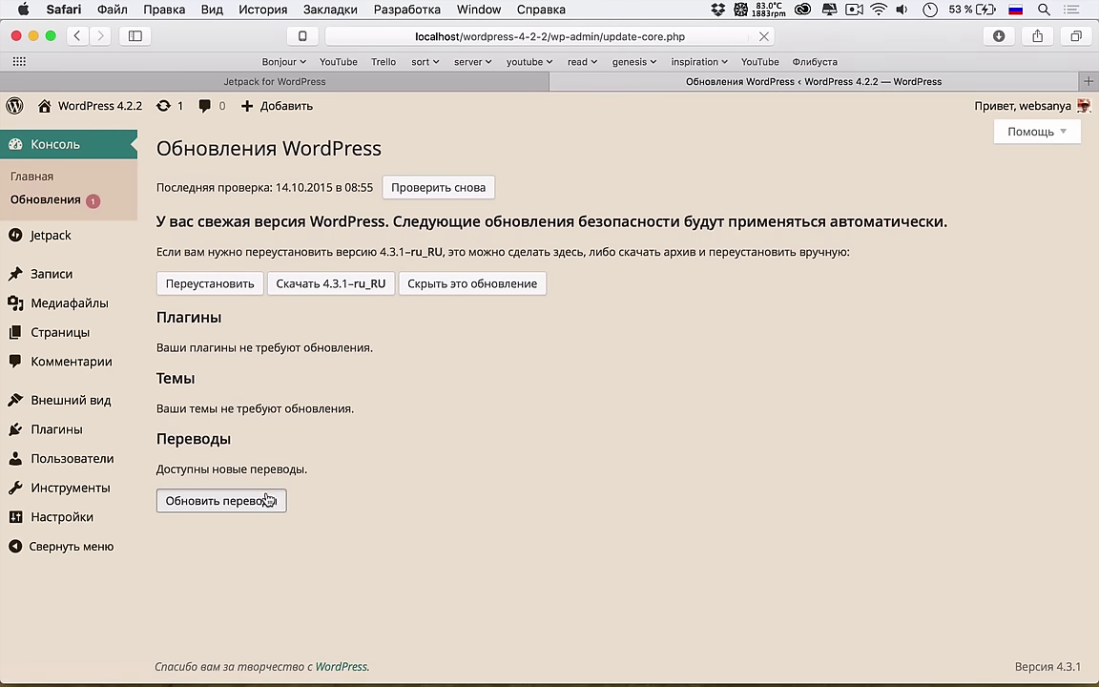
left_click(266, 498)
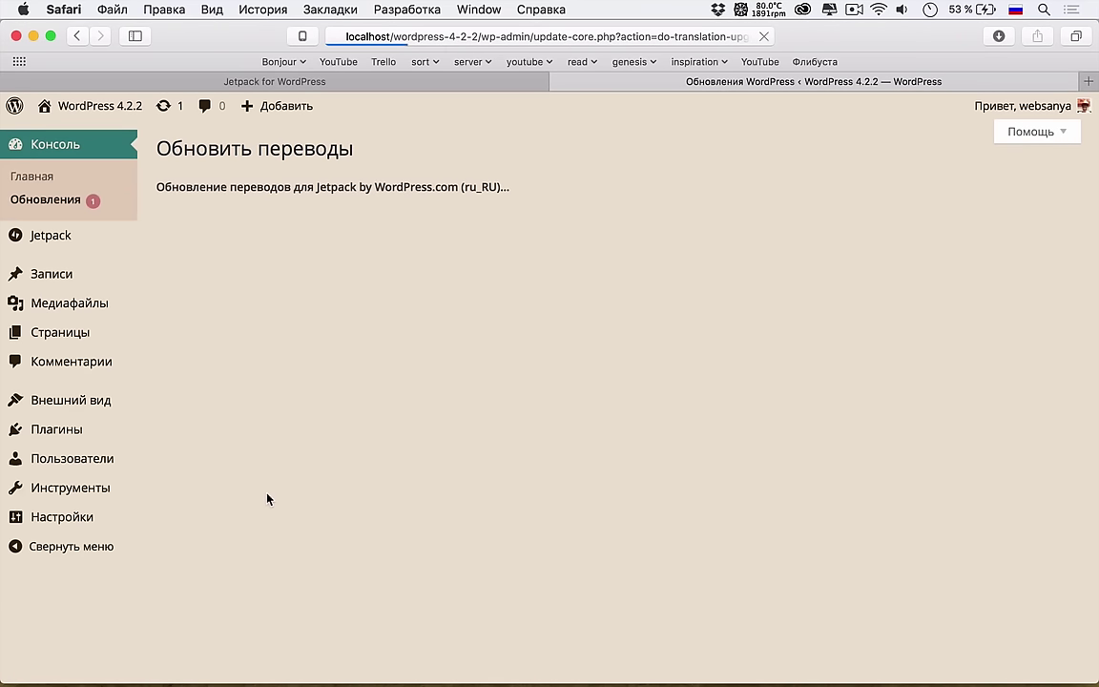
left_click(357, 246)
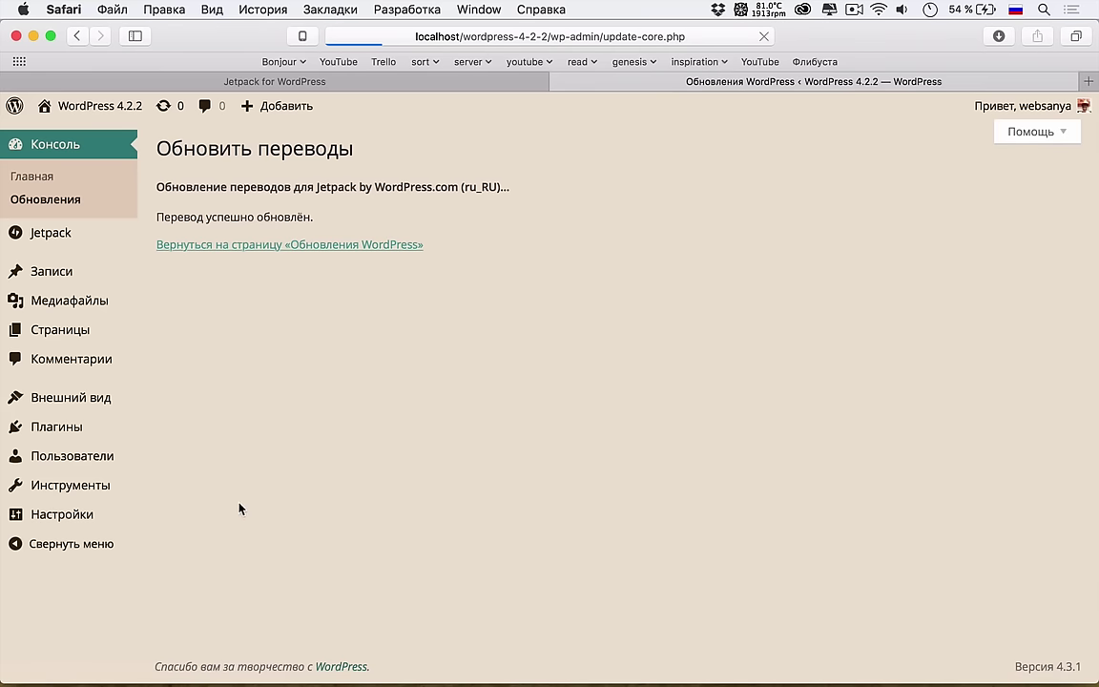
Step: Open the main Jetpack page in the admin and examine its performance and security, traffic growth and WordPress.com tools modules
mouse_move(101, 398)
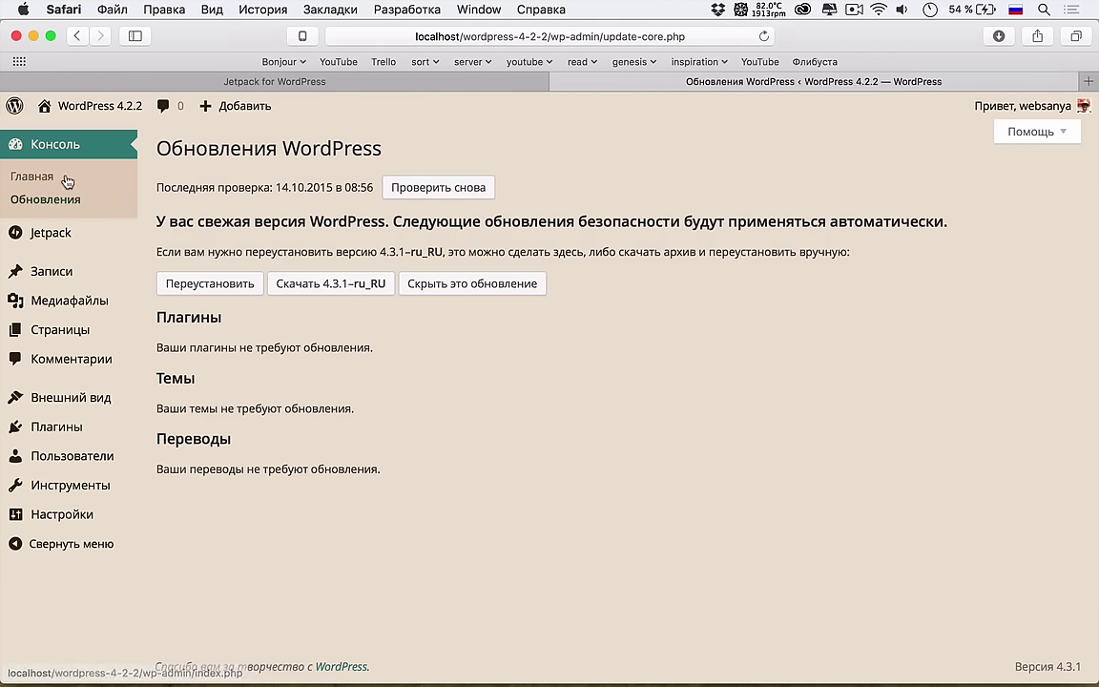
left_click(61, 141)
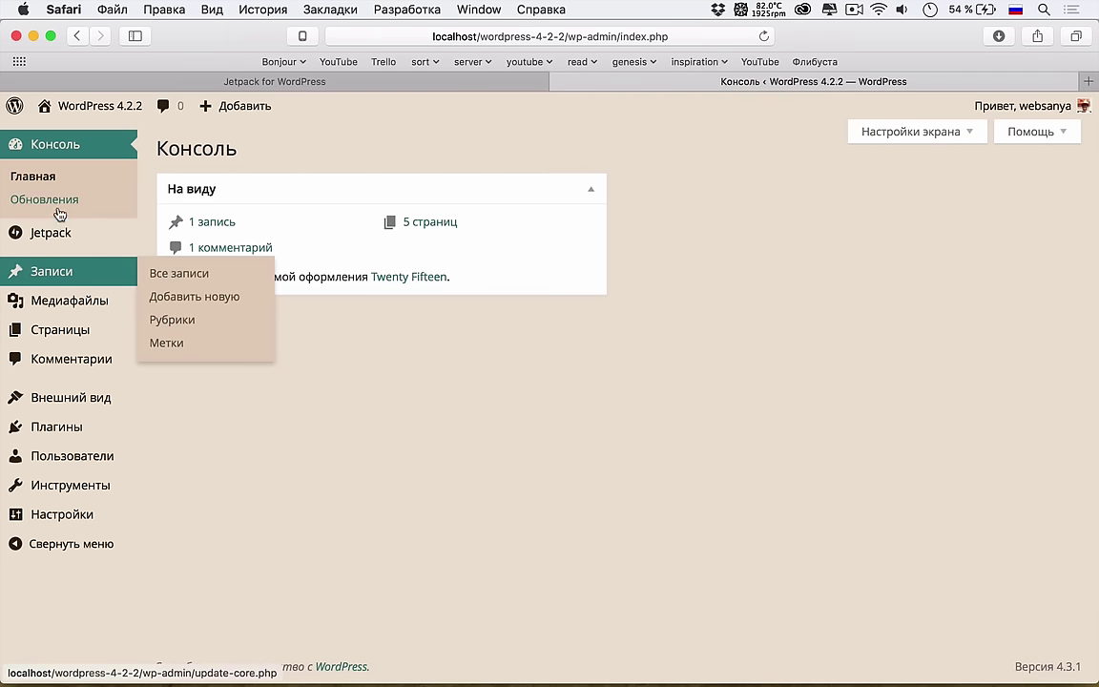
mouse_move(56, 229)
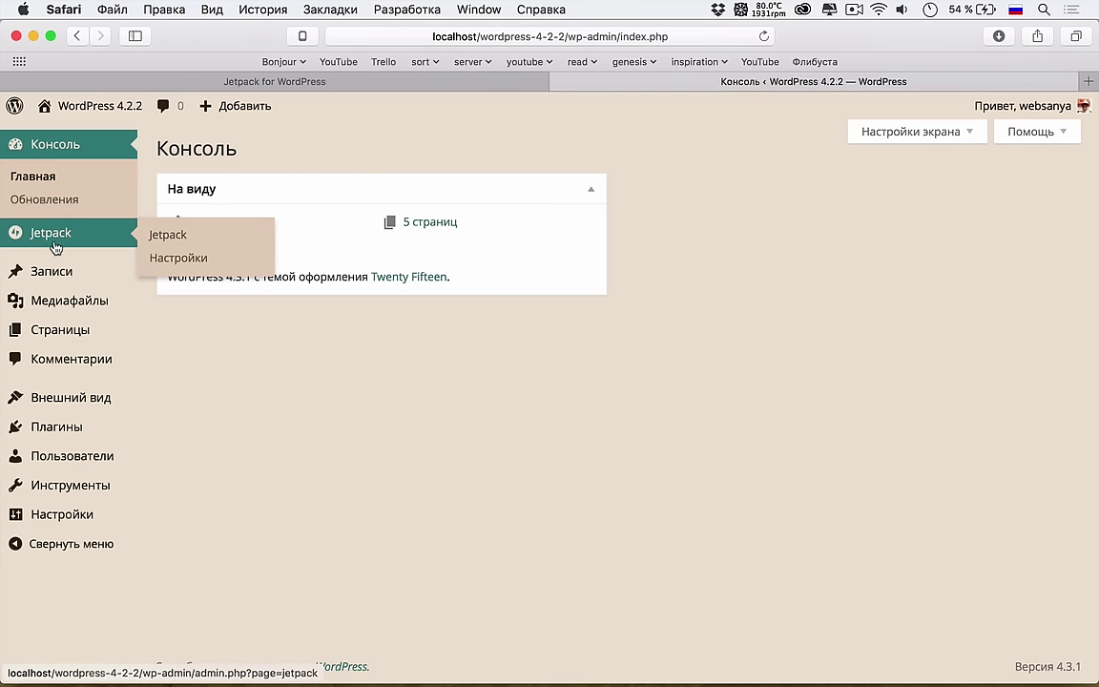
left_click(89, 243)
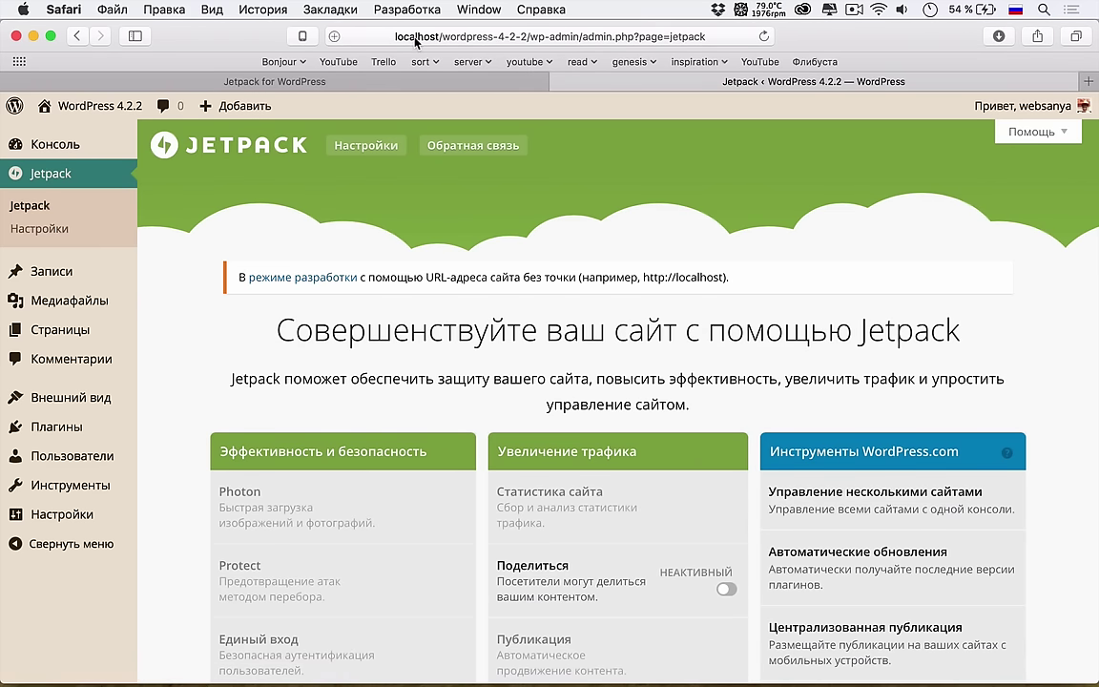
scroll(579, 284, "down", 4)
scroll(578, 315, "up", 1)
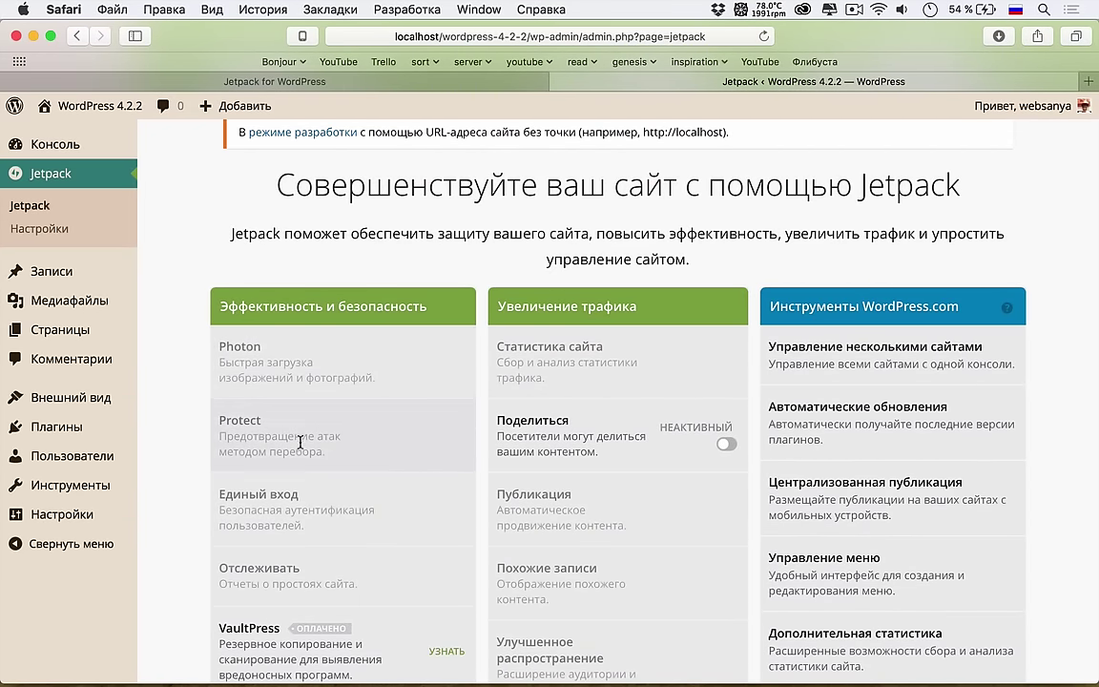
scroll(291, 445, "down", 2)
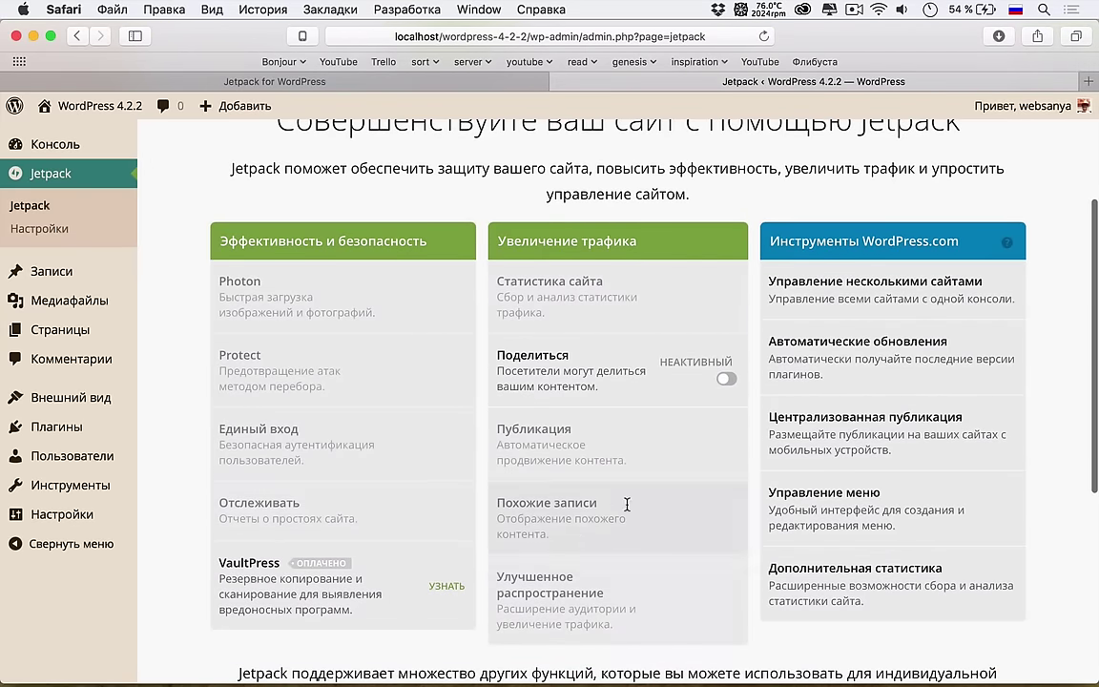
Step: Open the list of other Jetpack functions and look through the modules that can be activated and the greyed-out ones
scroll(587, 341, "down", 6)
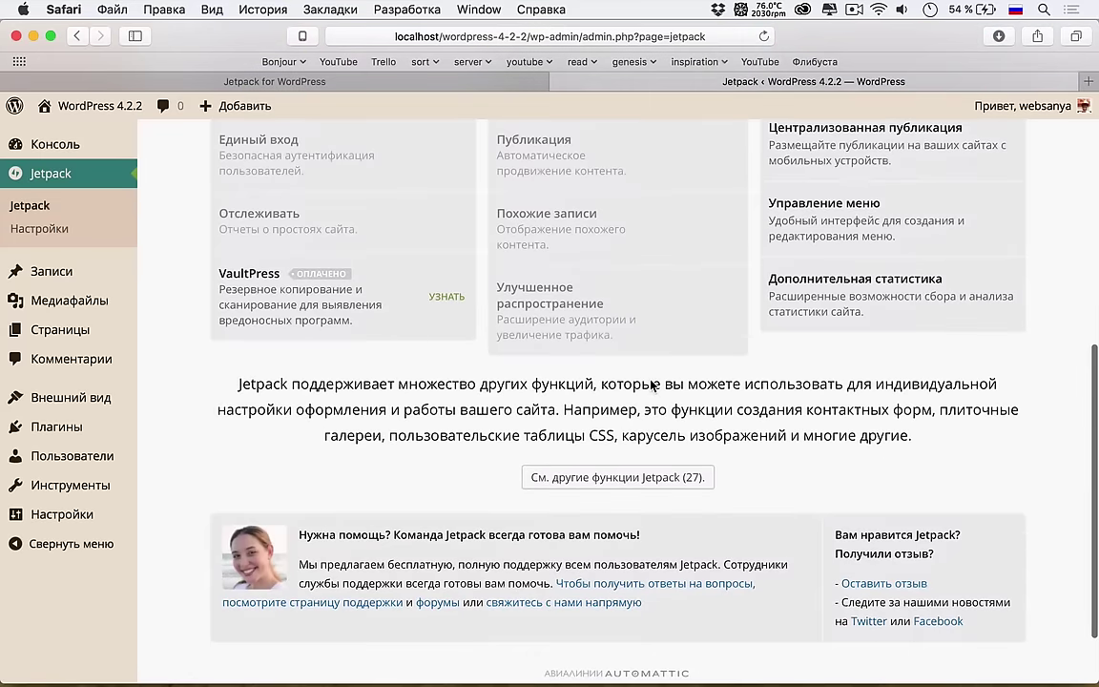
scroll(429, 535, "down", 2)
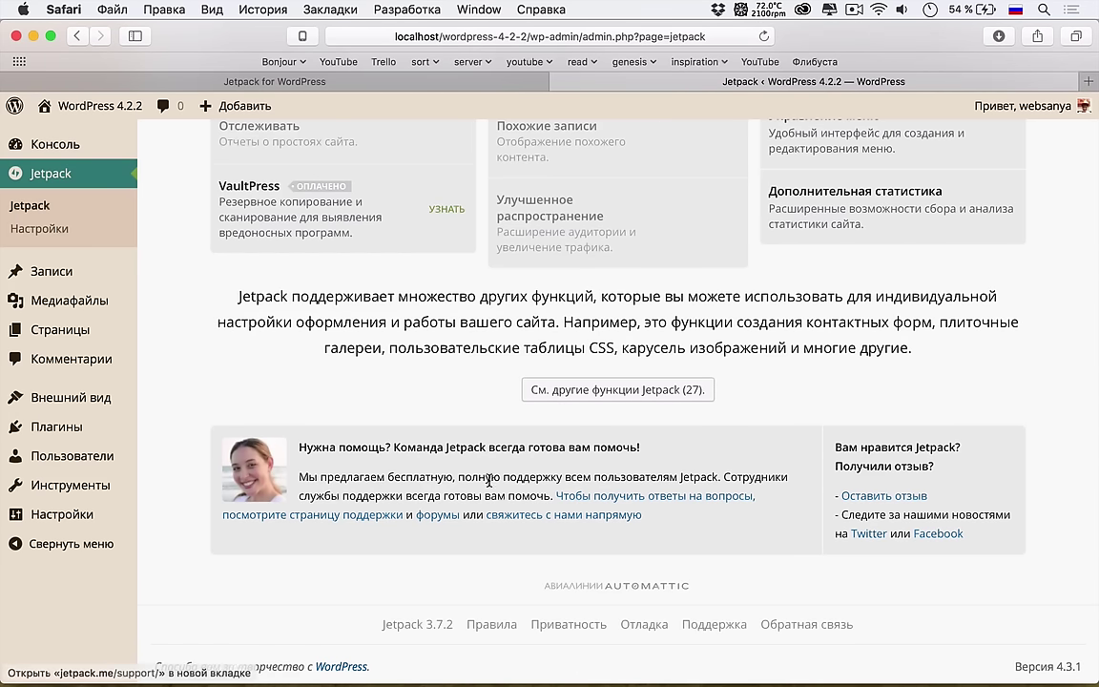
left_click(606, 390)
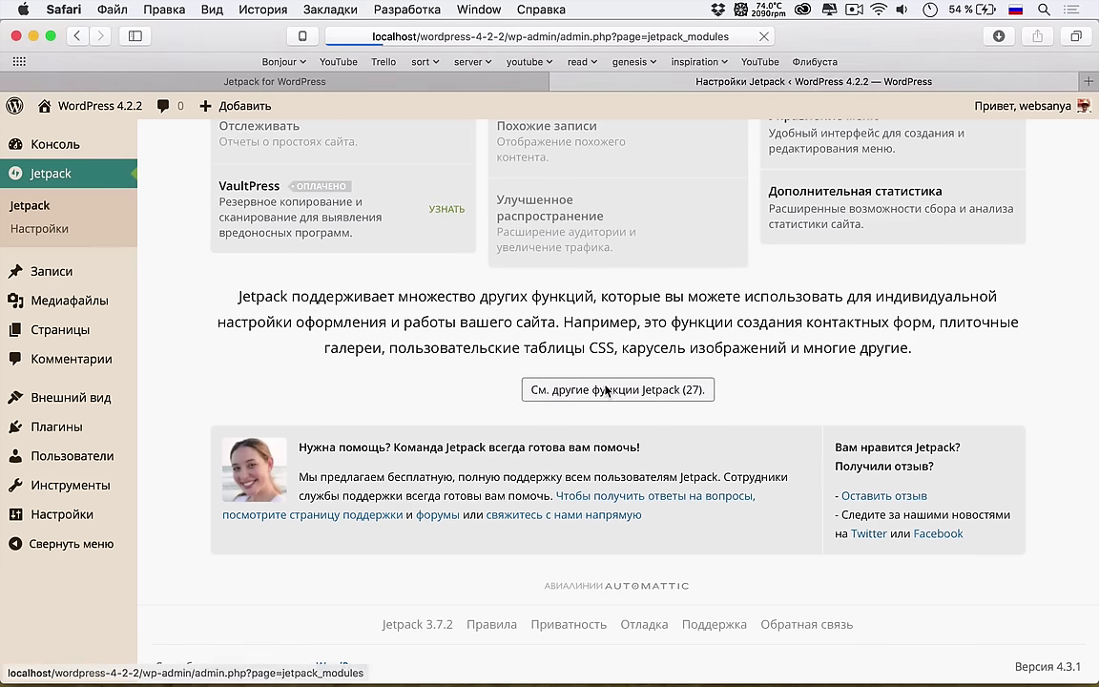
scroll(478, 323, "down", 5)
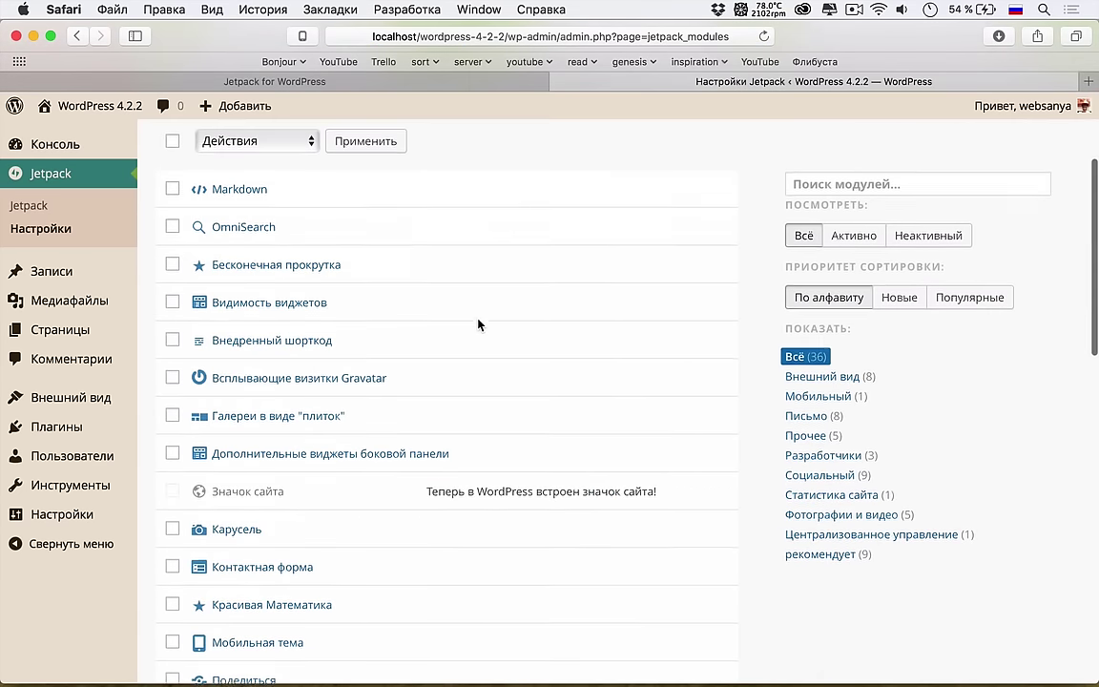
scroll(478, 323, "up", 5)
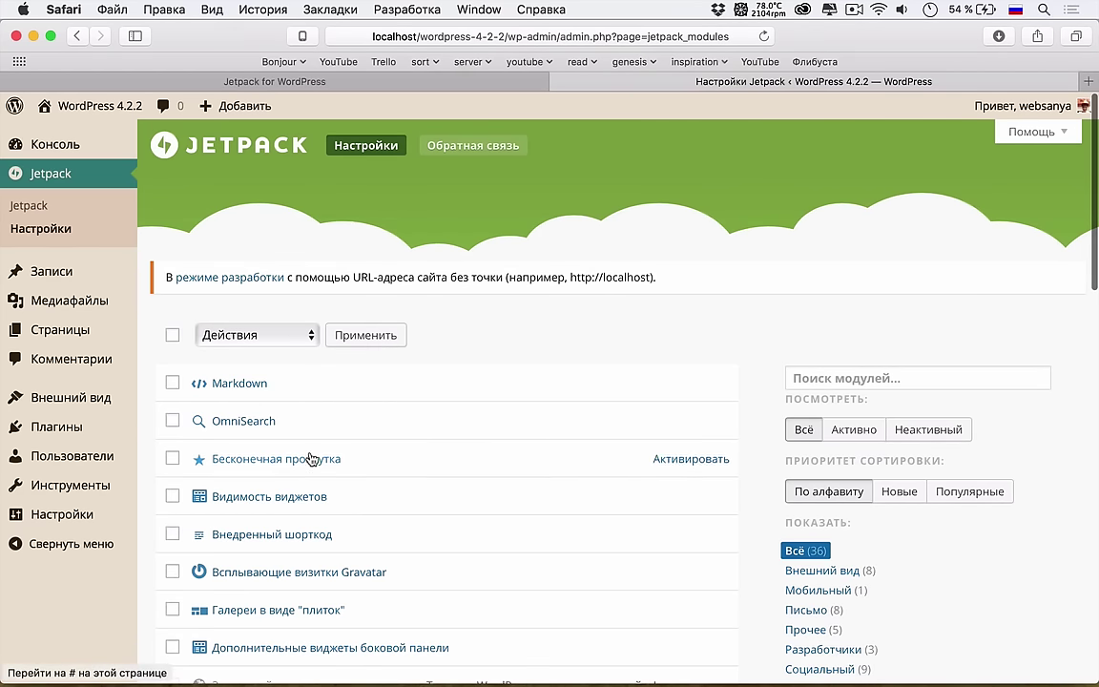
scroll(313, 459, "down", 5)
scroll(311, 459, "up", 5)
scroll(311, 459, "down", 10)
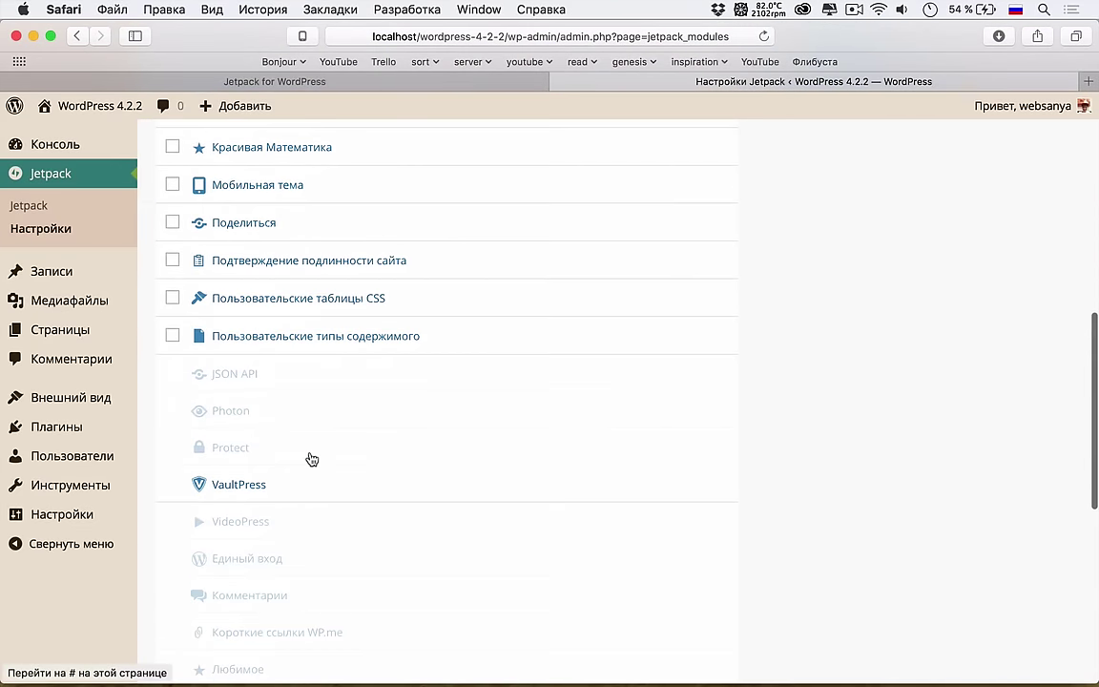
scroll(310, 458, "down", 5)
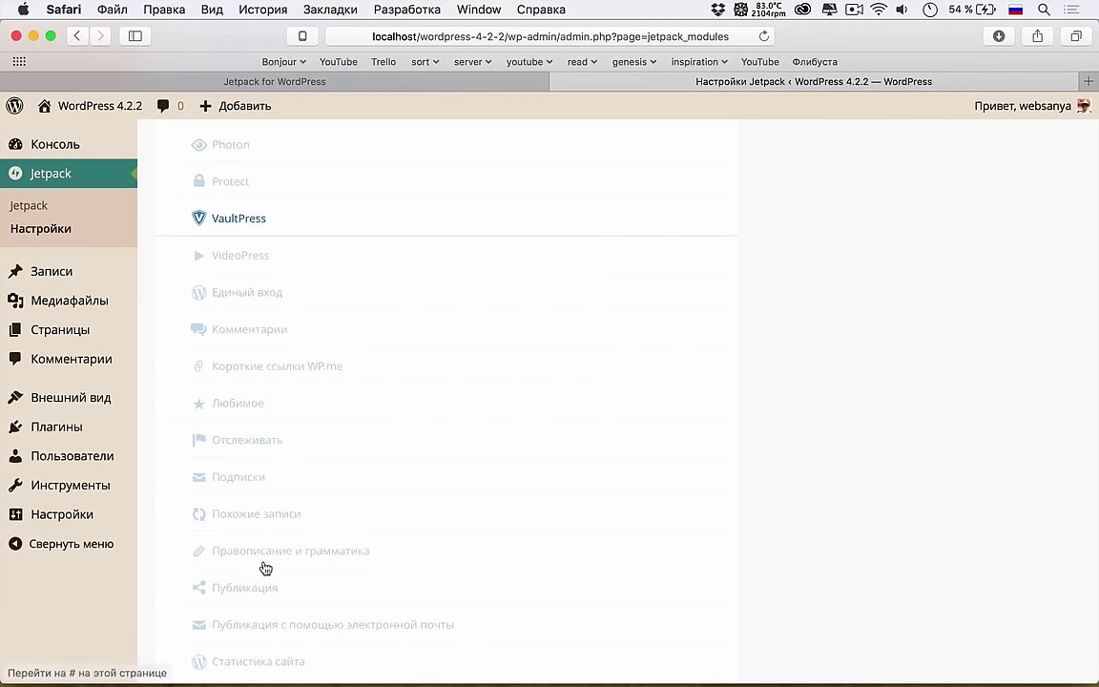
scroll(263, 568, "down", 2)
scroll(263, 563, "up", 5)
scroll(262, 563, "up", 10)
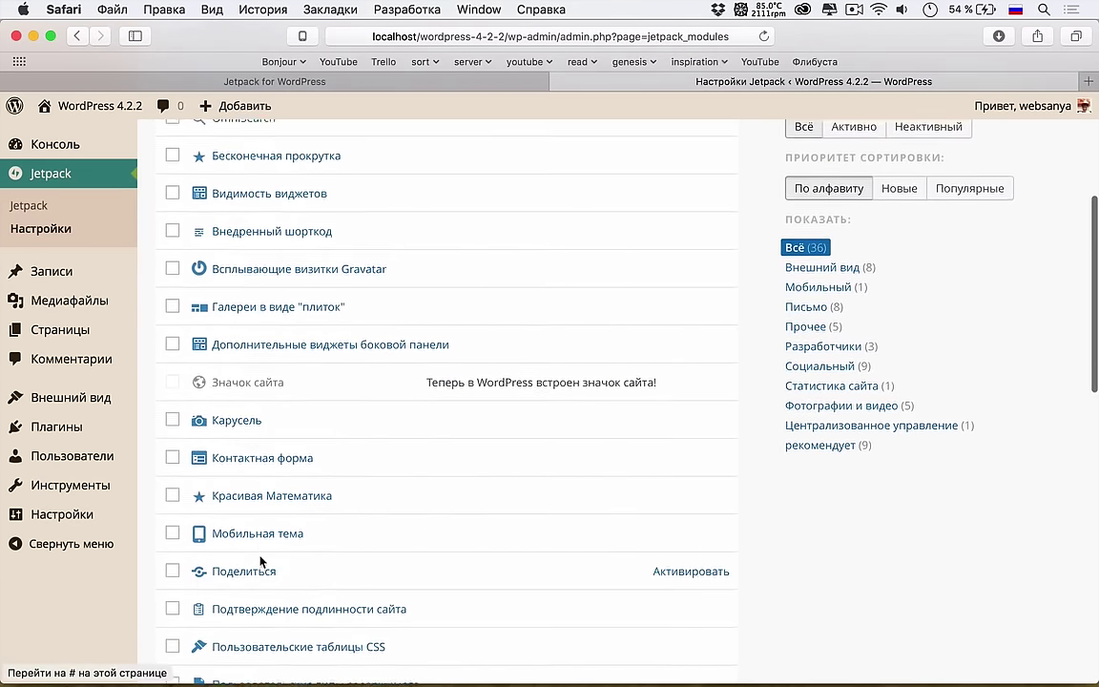
scroll(263, 563, "down", 15)
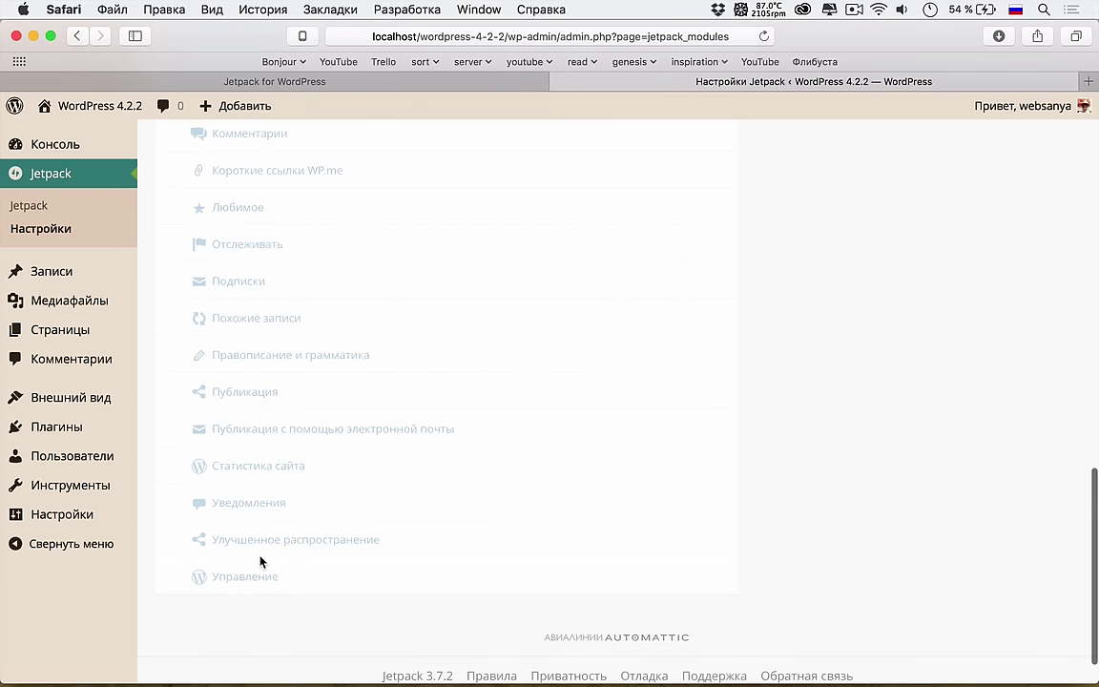
scroll(260, 561, "up", 17)
scroll(262, 563, "down", 5)
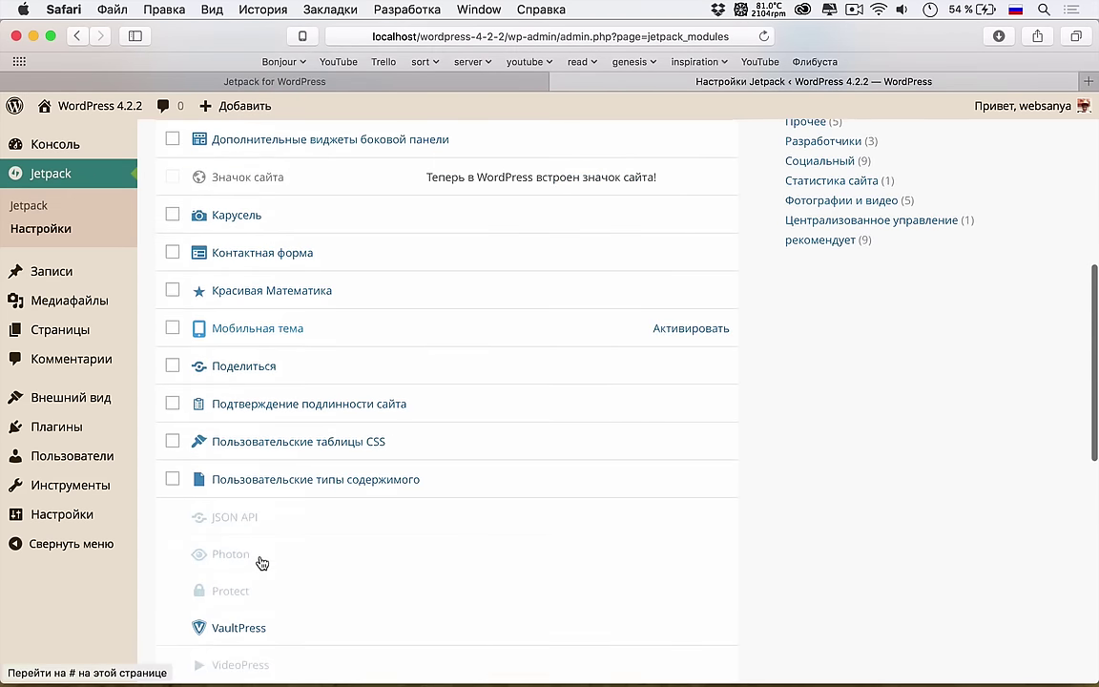
scroll(263, 563, "up", 10)
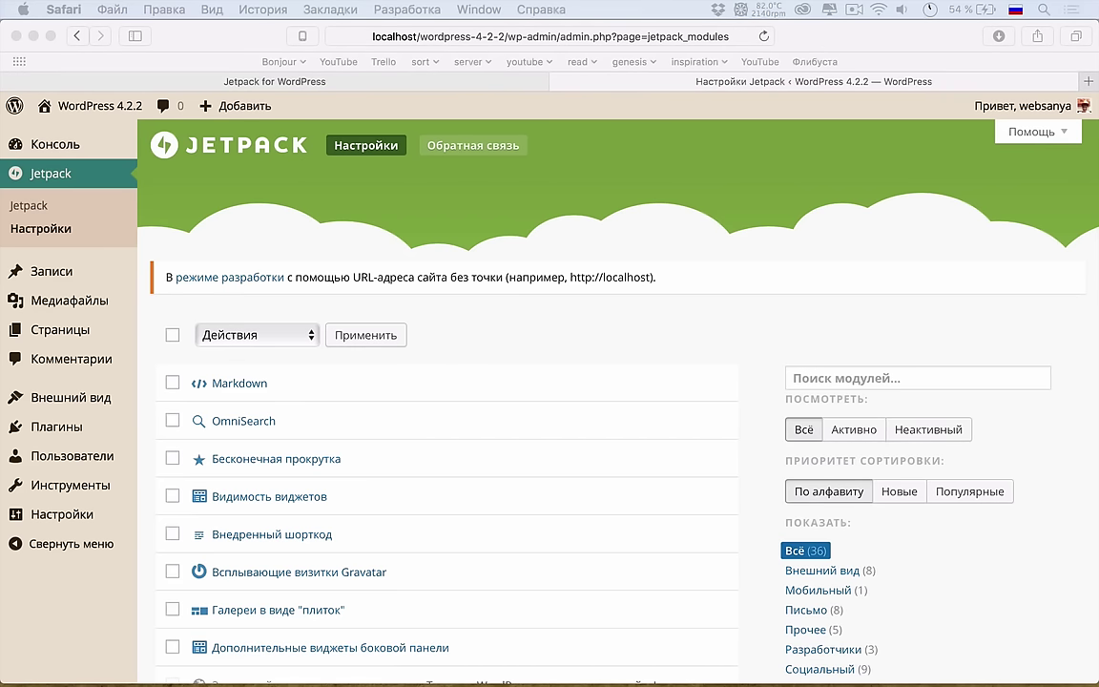
Step: Activate the "Jetpack от WordPress.com" plugin on the websanya.ru plugins page and empty the page cache
key("Return")
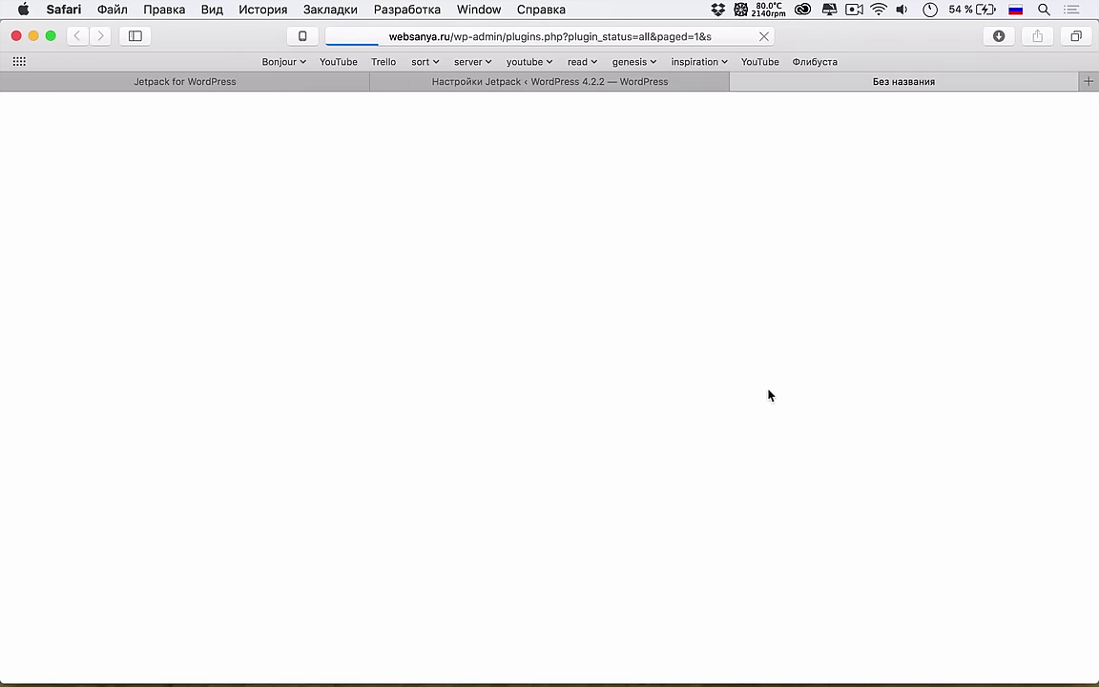
left_click(379, 84)
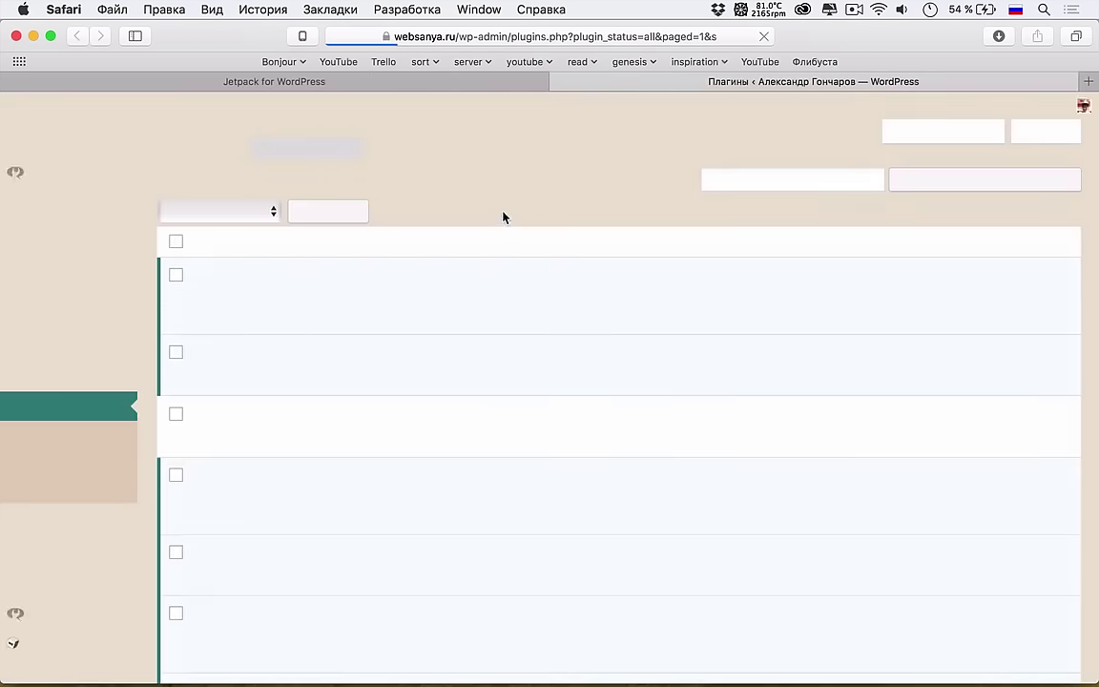
scroll(429, 277, "down", 3)
scroll(452, 288, "down", 8)
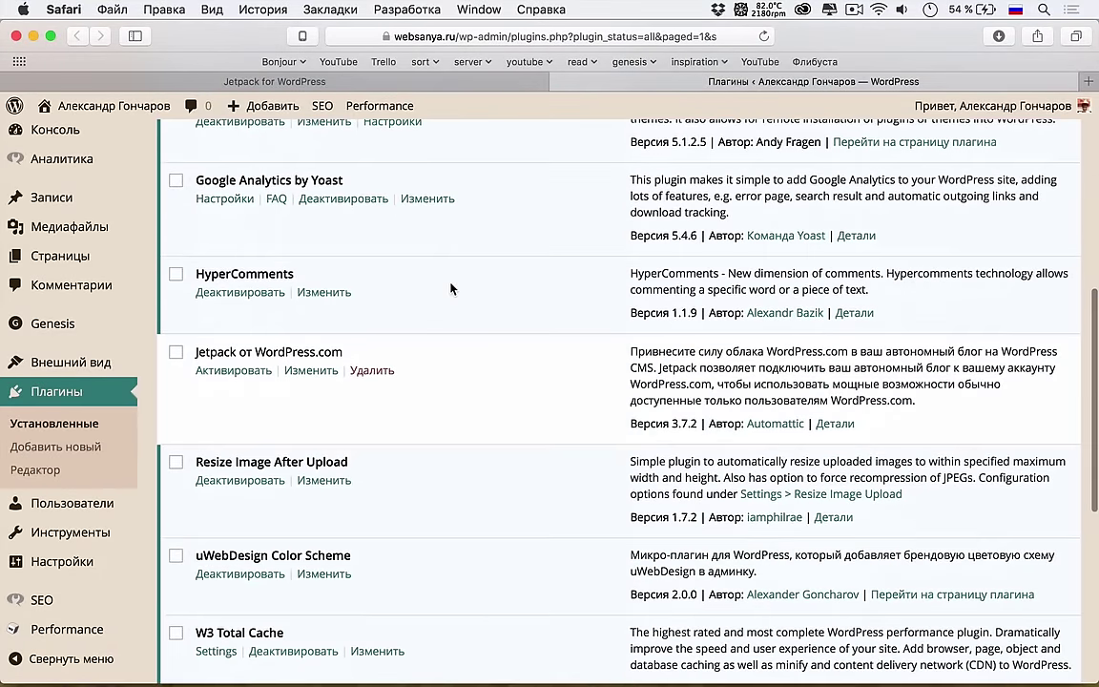
left_click(243, 378)
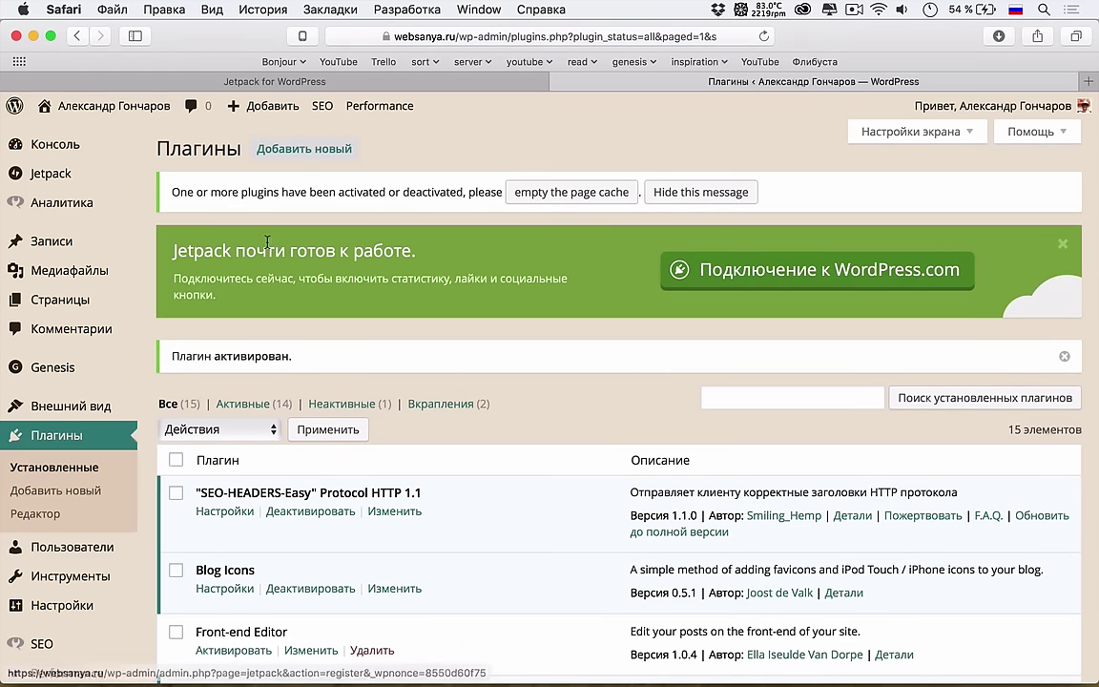
left_click(563, 193)
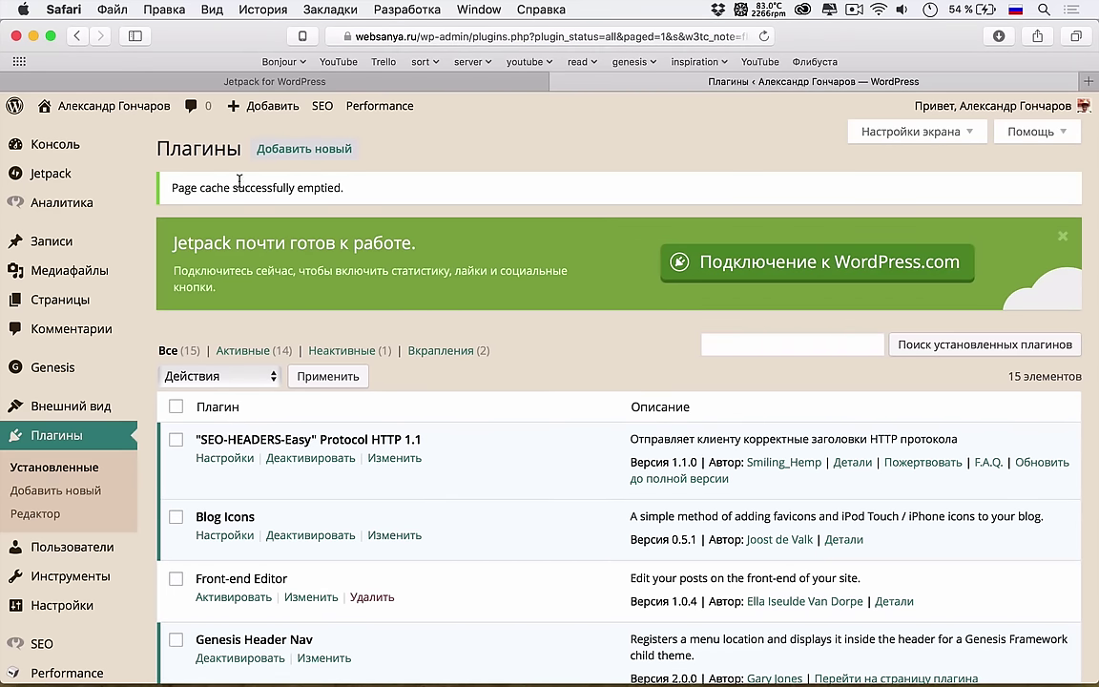
Step: Connect Jetpack on websanya.ru to WordPress.com from the Jetpack admin page and approve the connection to the account
left_click(69, 149)
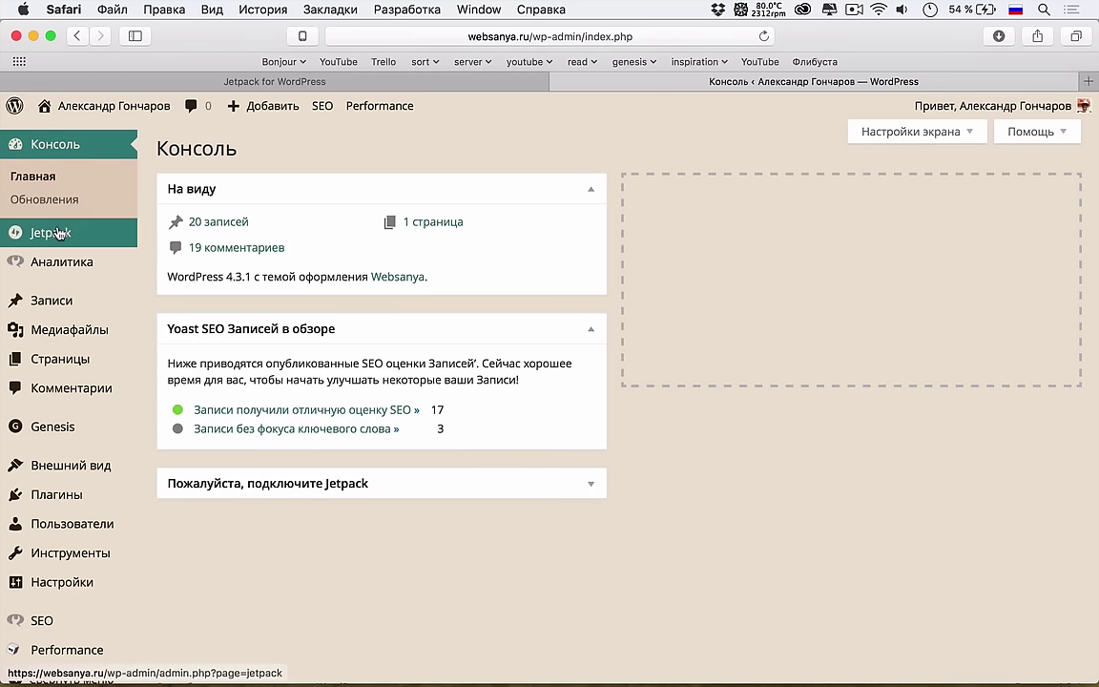
left_click(58, 229)
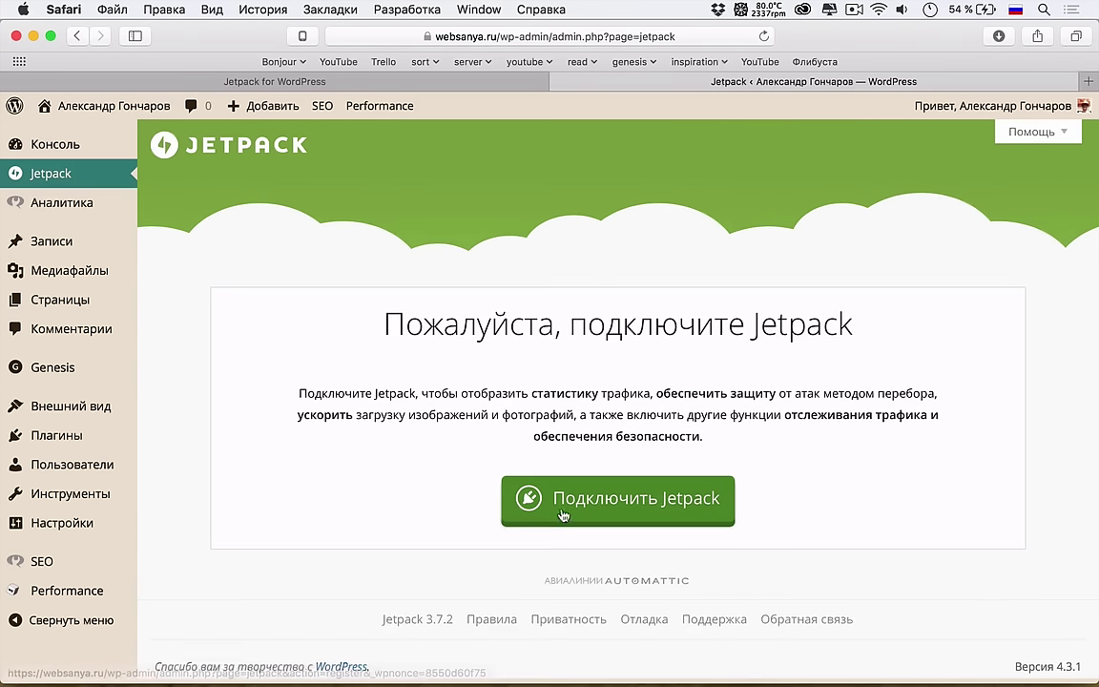
left_click(592, 520)
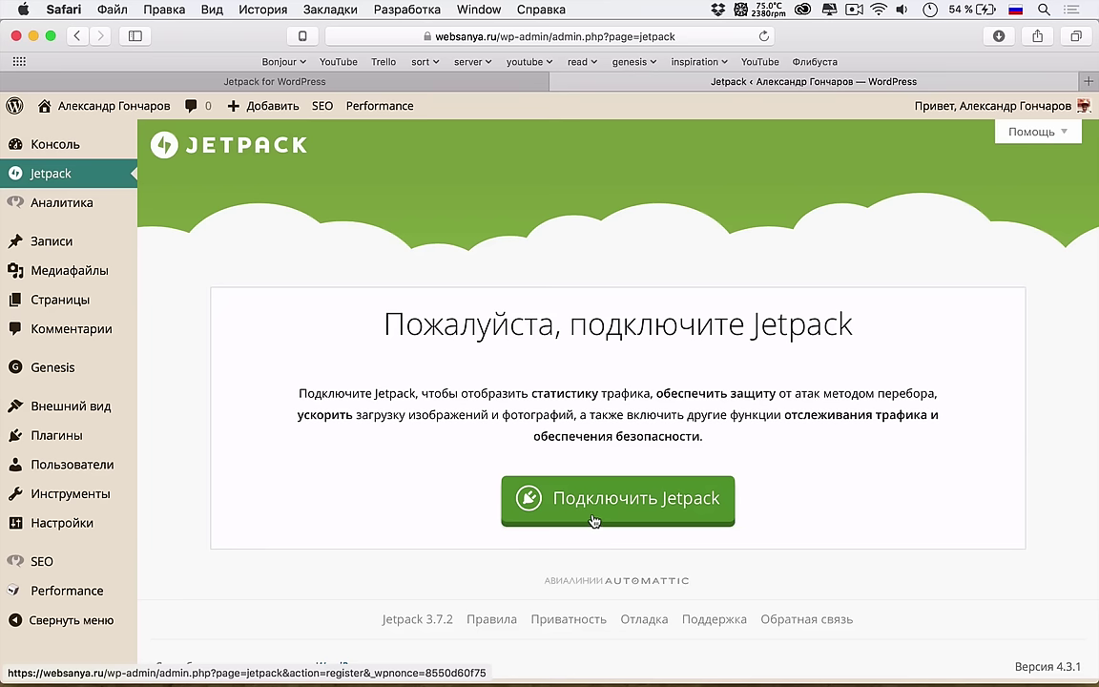
left_click(590, 513)
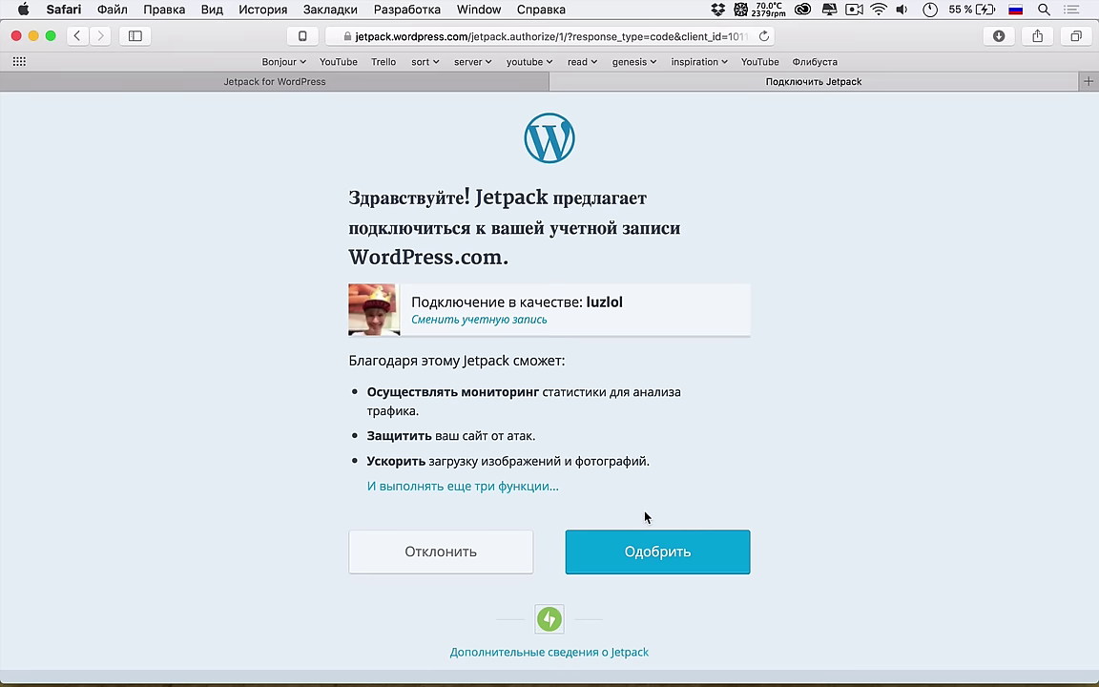
left_click(652, 560)
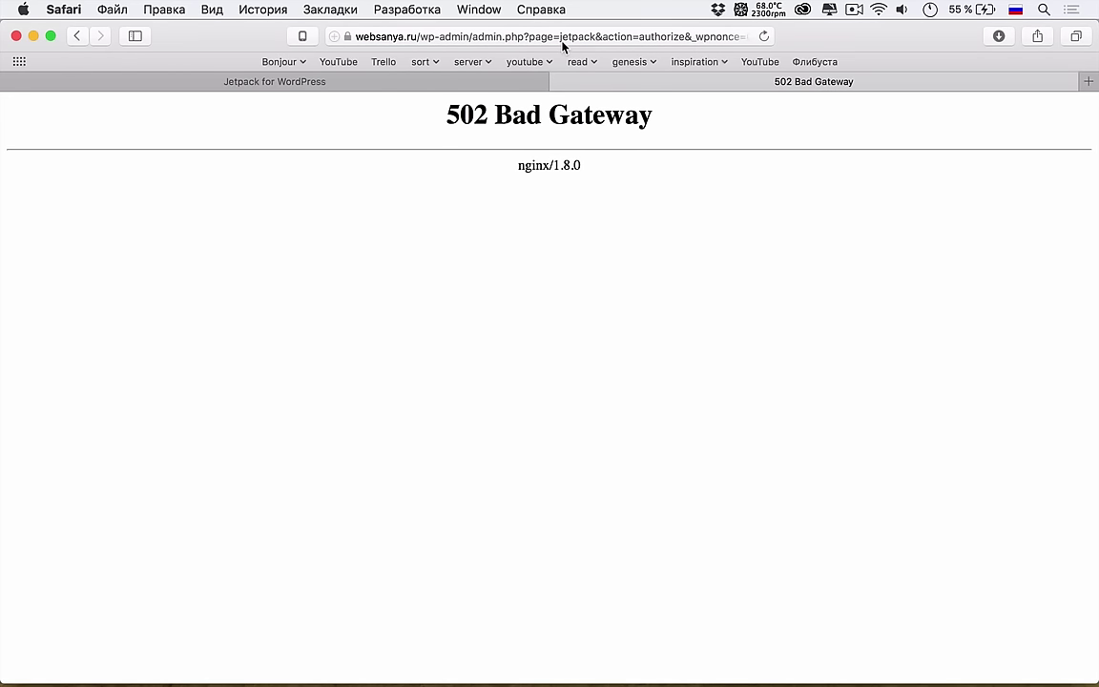
Step: Shorten the page address to websanya.ru/wp-admin/ and load the site's dashboard
left_click(516, 36)
left_click(516, 36)
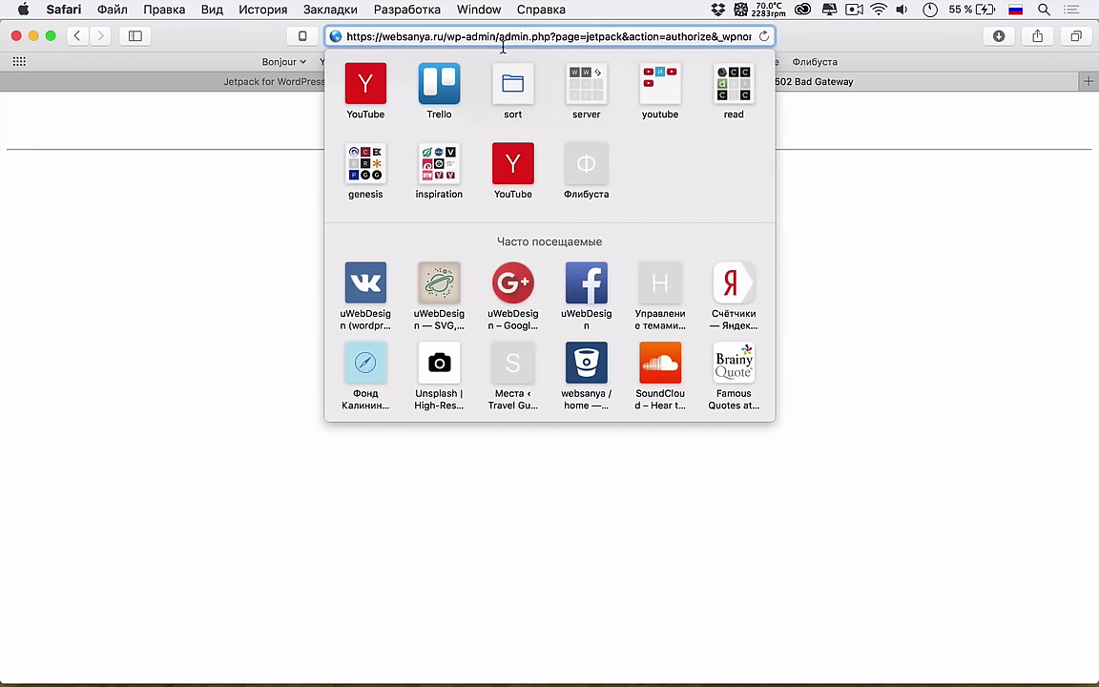
left_click_drag(497, 37, 554, 128)
key("BackSpace")
key("Return")
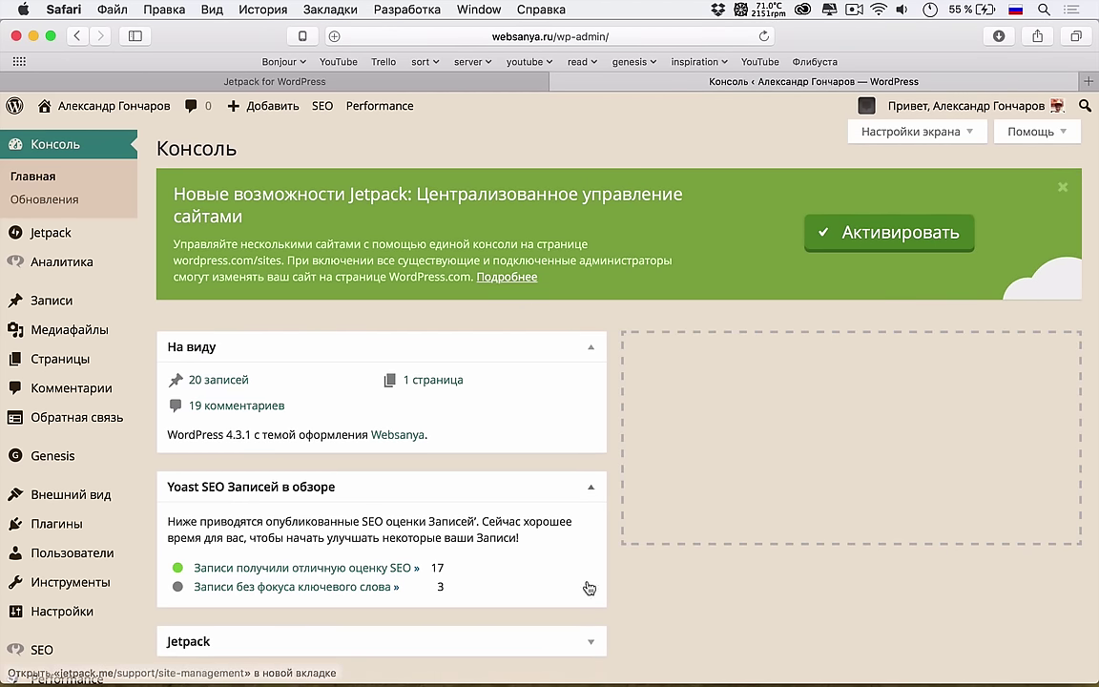
Step: Move the Jetpack widget into the empty column of the dashboard and expand it to view its site statistics
left_click_drag(538, 646, 849, 365)
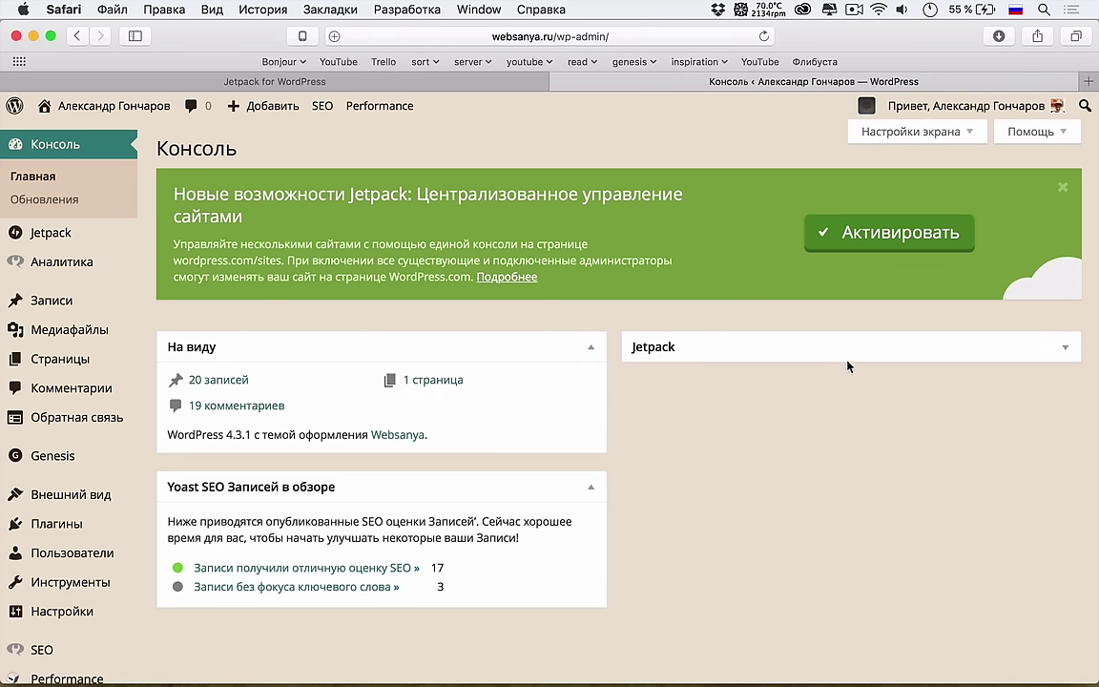
left_click(1066, 349)
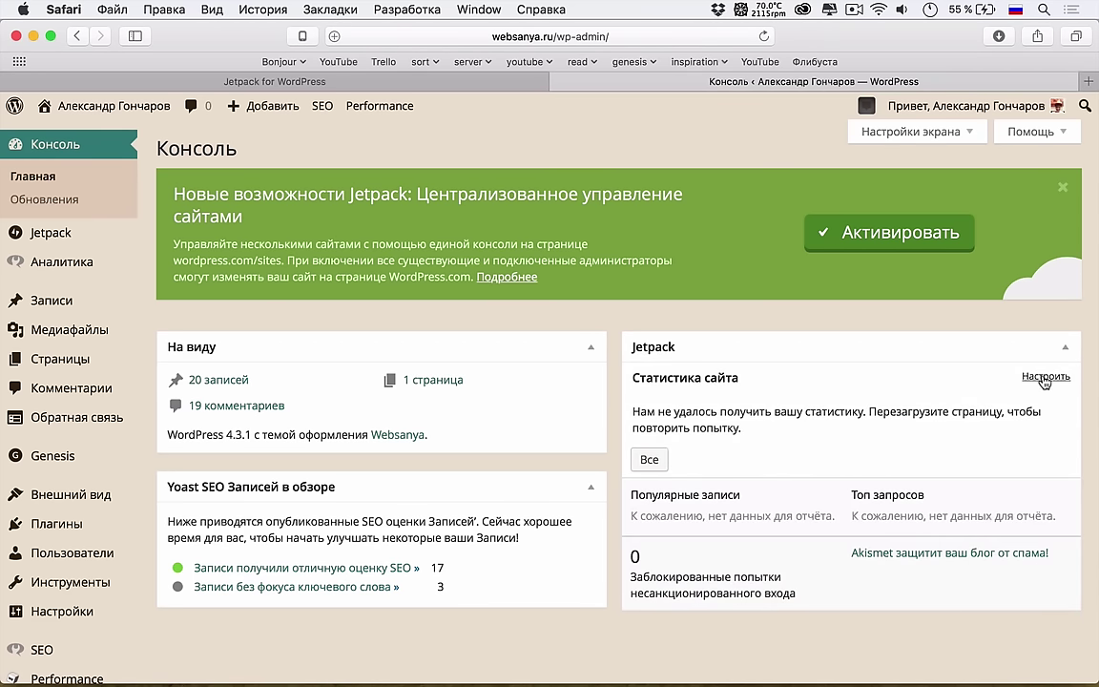
left_click(945, 346)
Step: Activate Jetpack's centralized site management and open the wordpress.com/sites page in a new tab
left_click(894, 244)
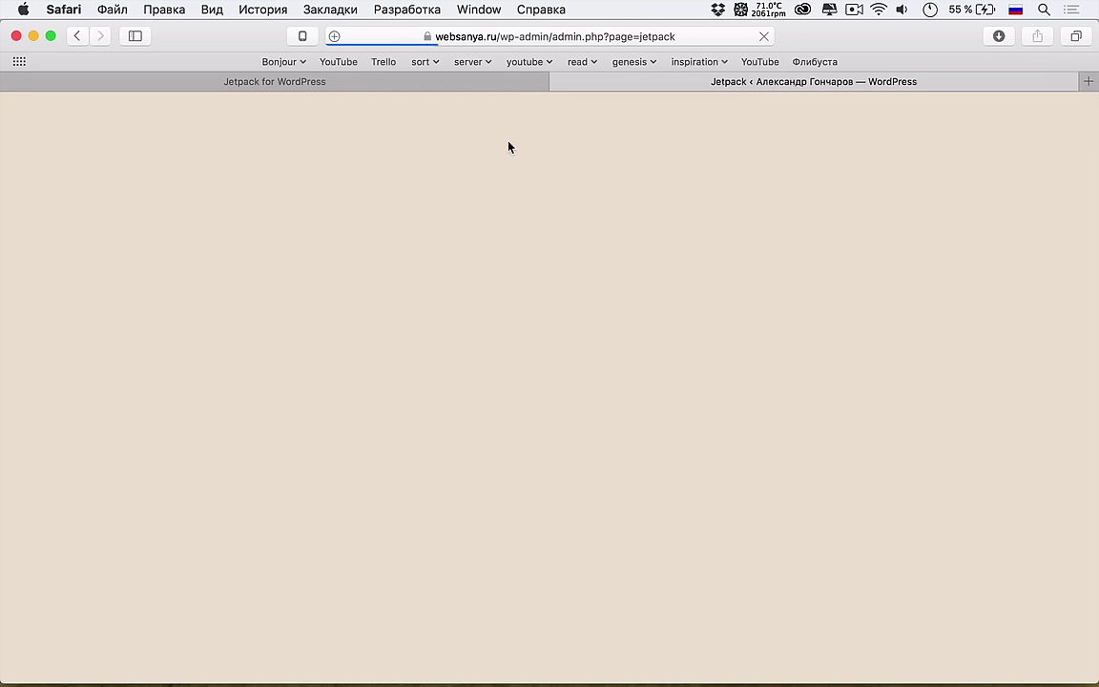
scroll(473, 258, "down", 1)
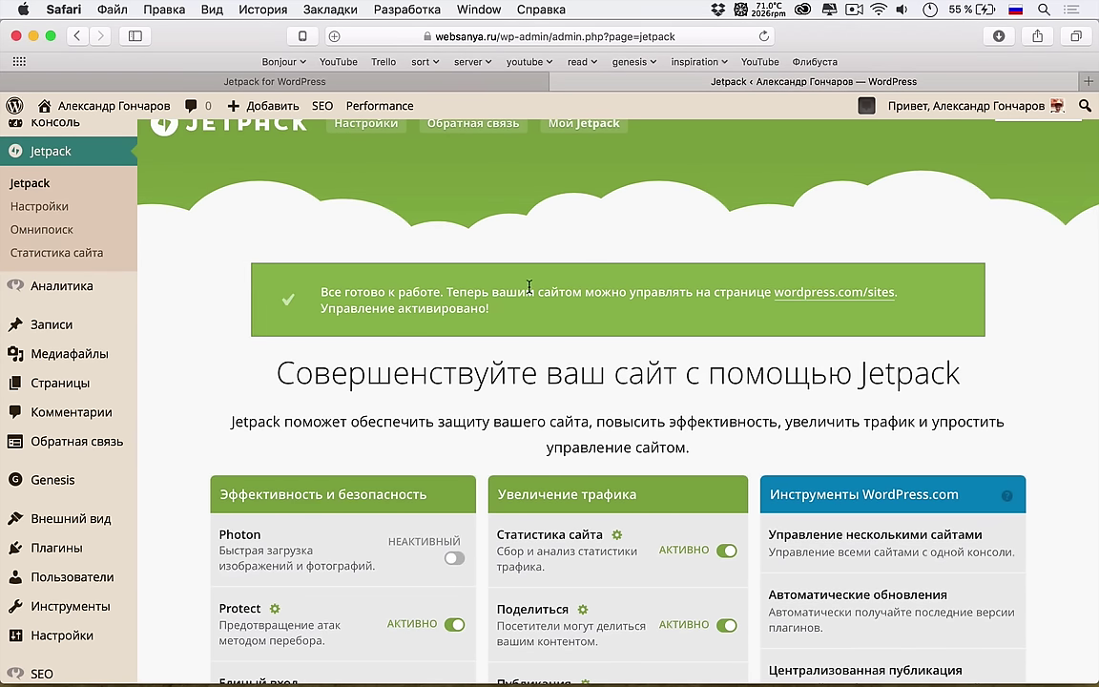
left_click(859, 292)
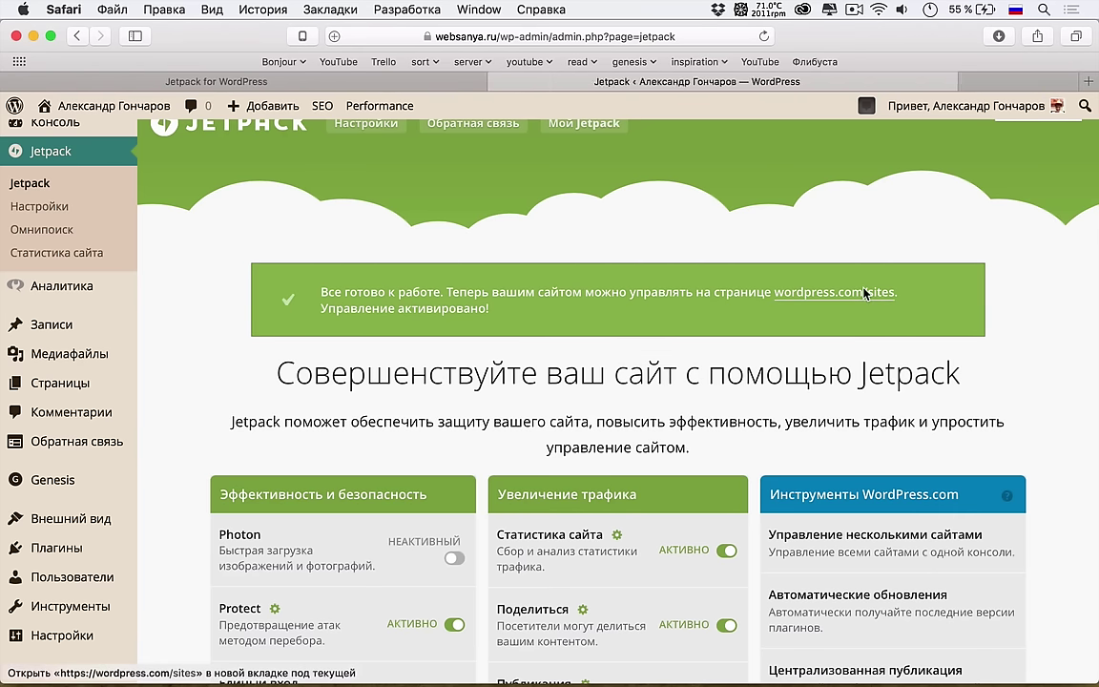
left_click(903, 81)
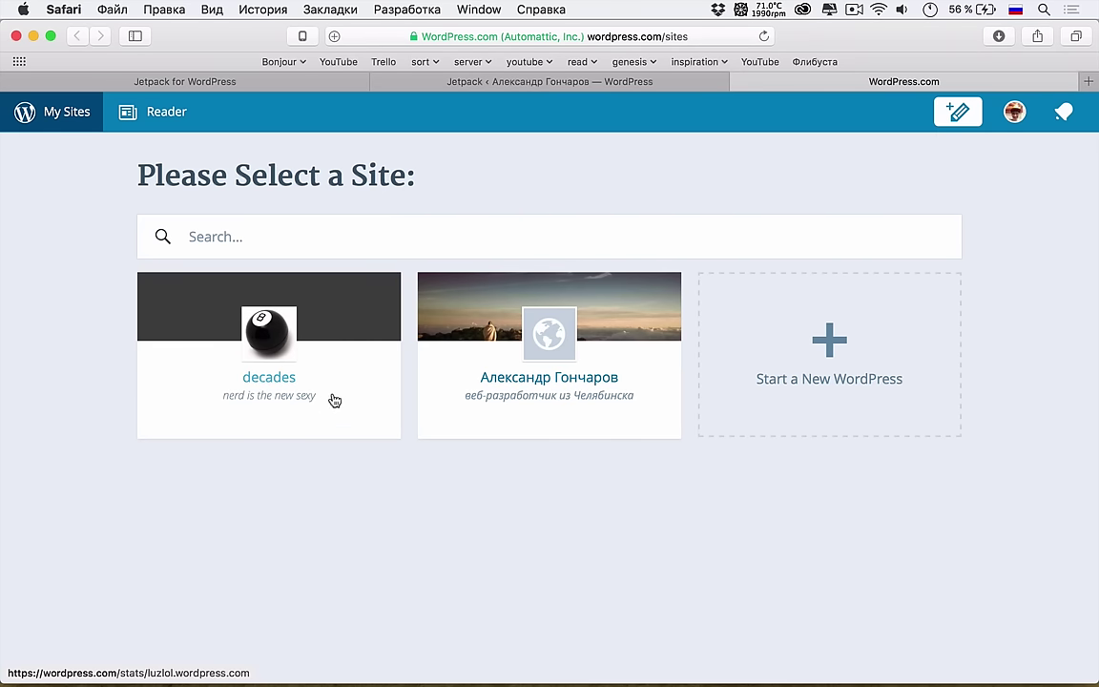
Step: Open the "decades" site on WordPress.com and examine its daily views and visitors statistics
left_click(291, 378)
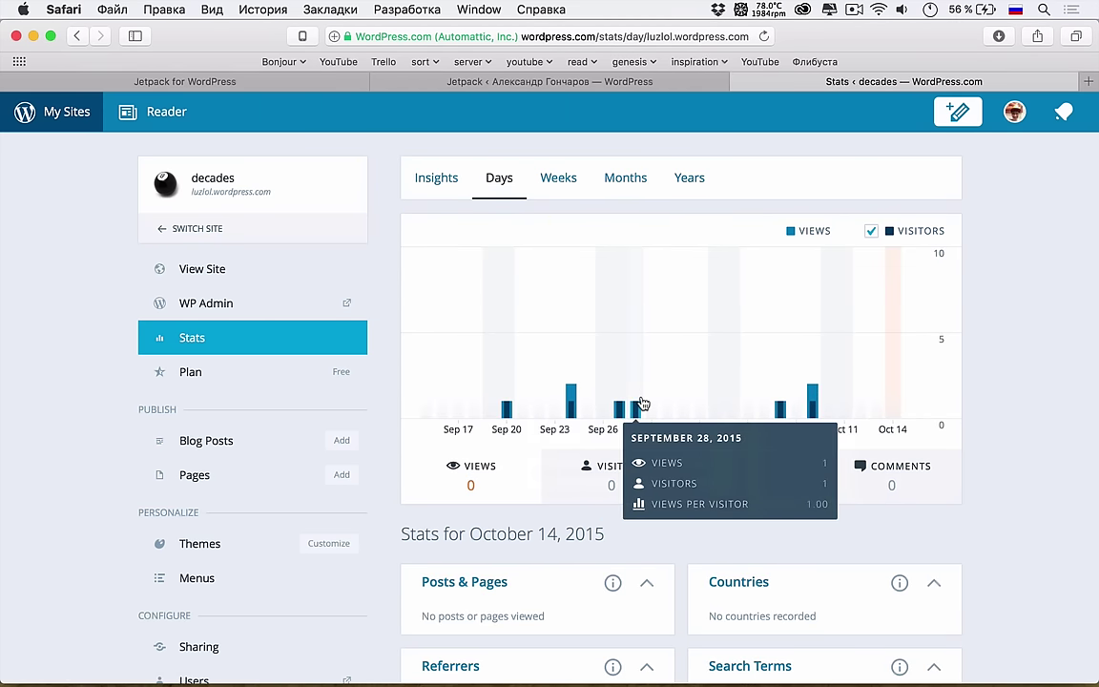
scroll(630, 409, "down", 5)
scroll(631, 409, "up", 5)
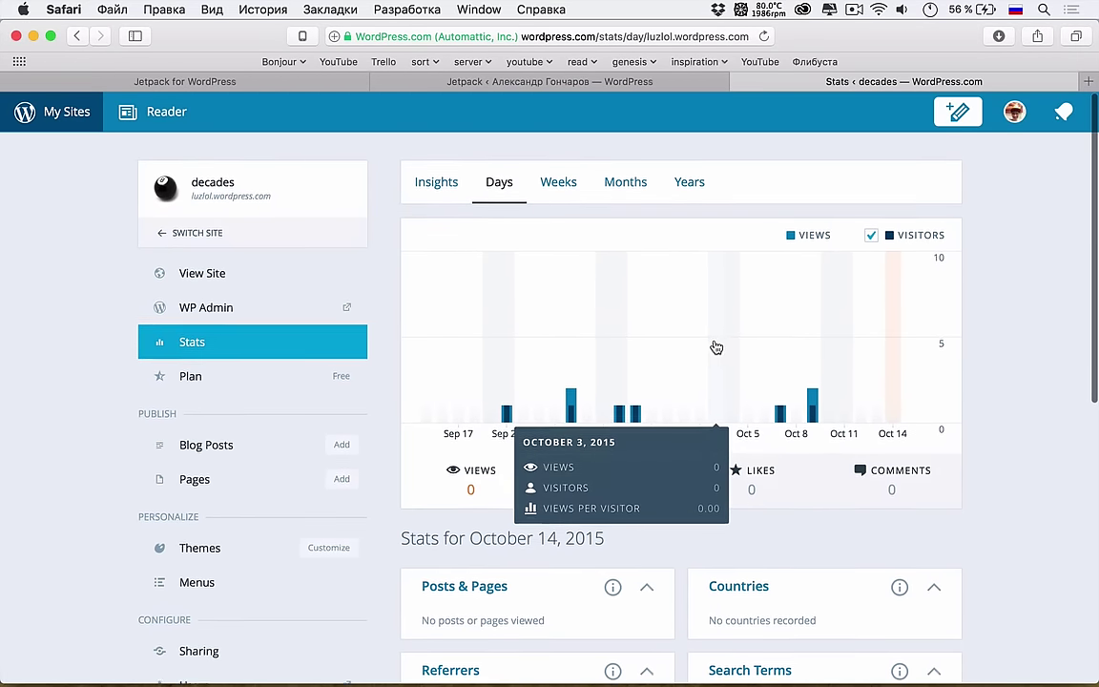
Step: Switch to the websanya.ru site on WordPress.com and look through its daily statistics and management sections
left_click(254, 234)
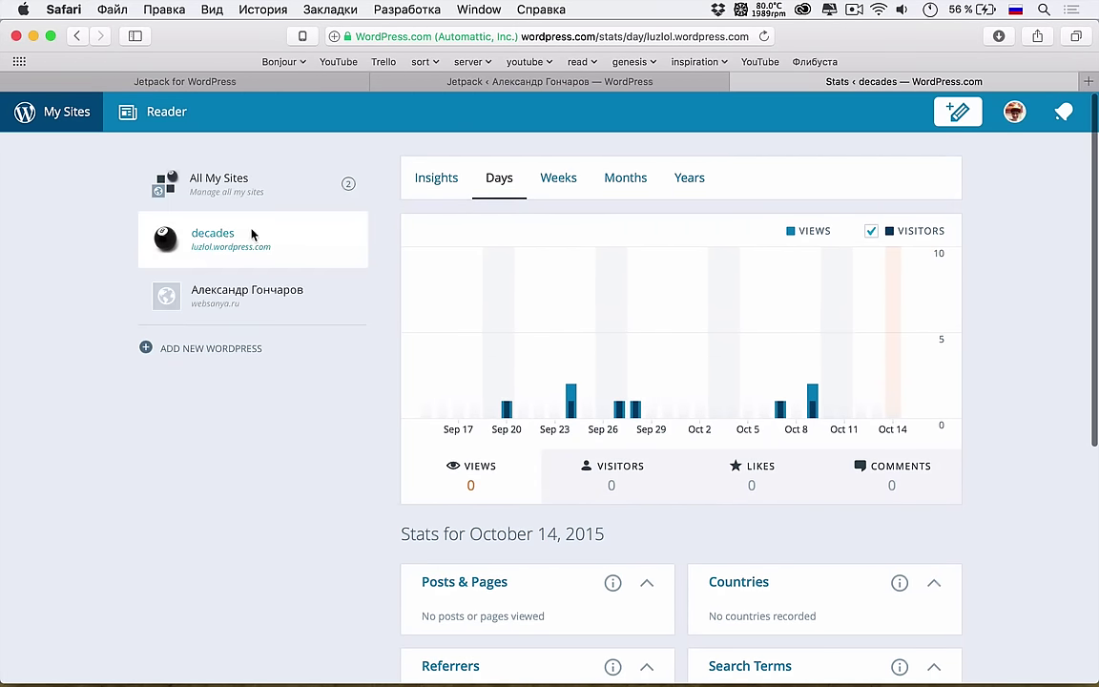
left_click(274, 288)
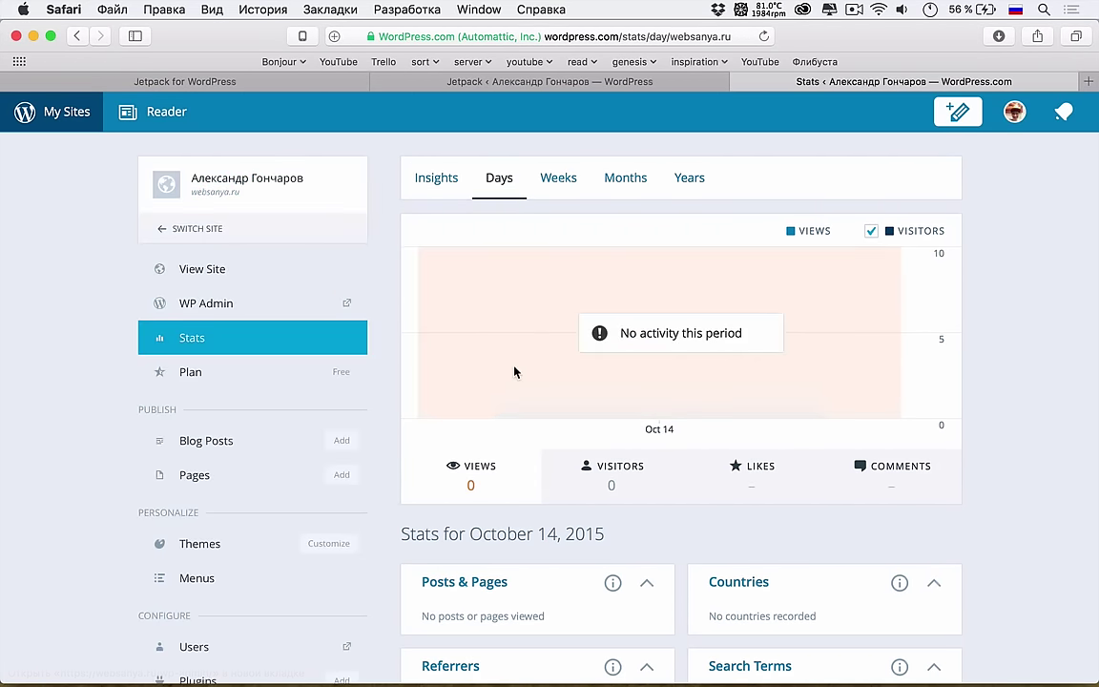
scroll(515, 370, "down", 1)
scroll(516, 371, "down", 3)
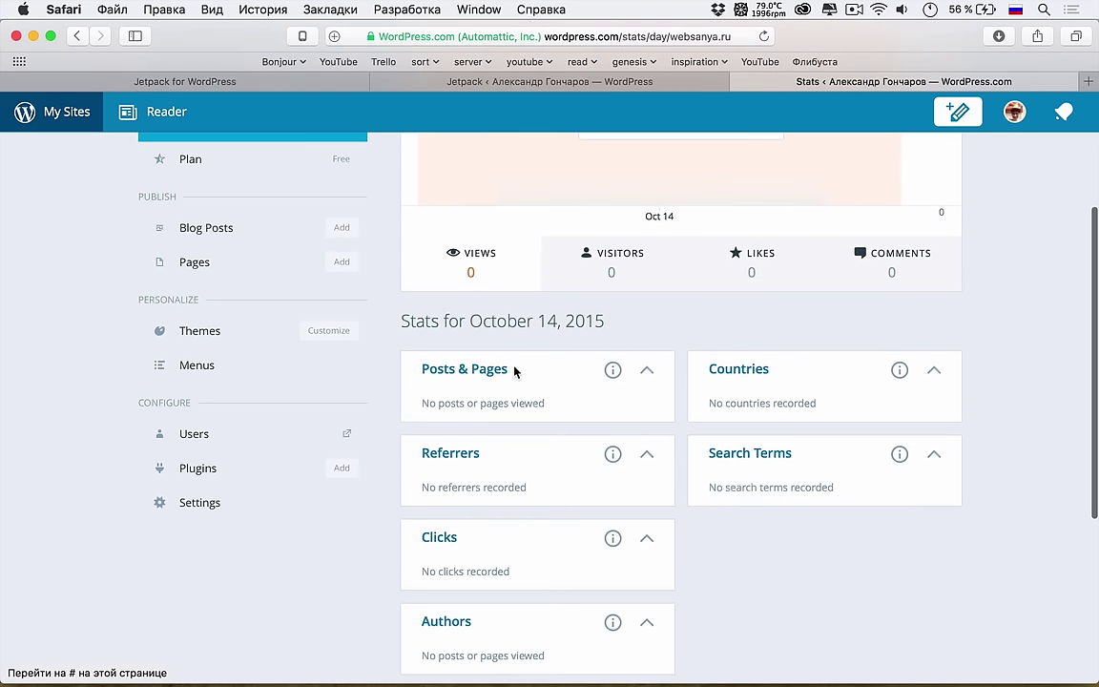
scroll(515, 372, "up", 1)
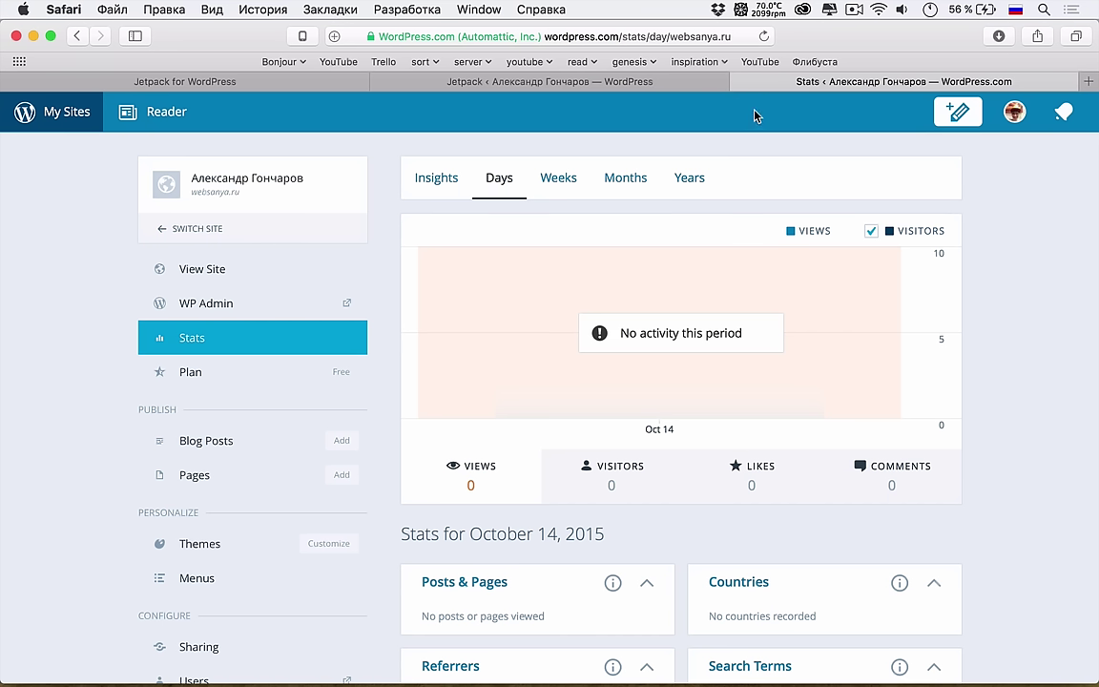
Step: Open the installed plugins list in the websanya.ru admin and look through the plugins from beginning to end
left_click(677, 83)
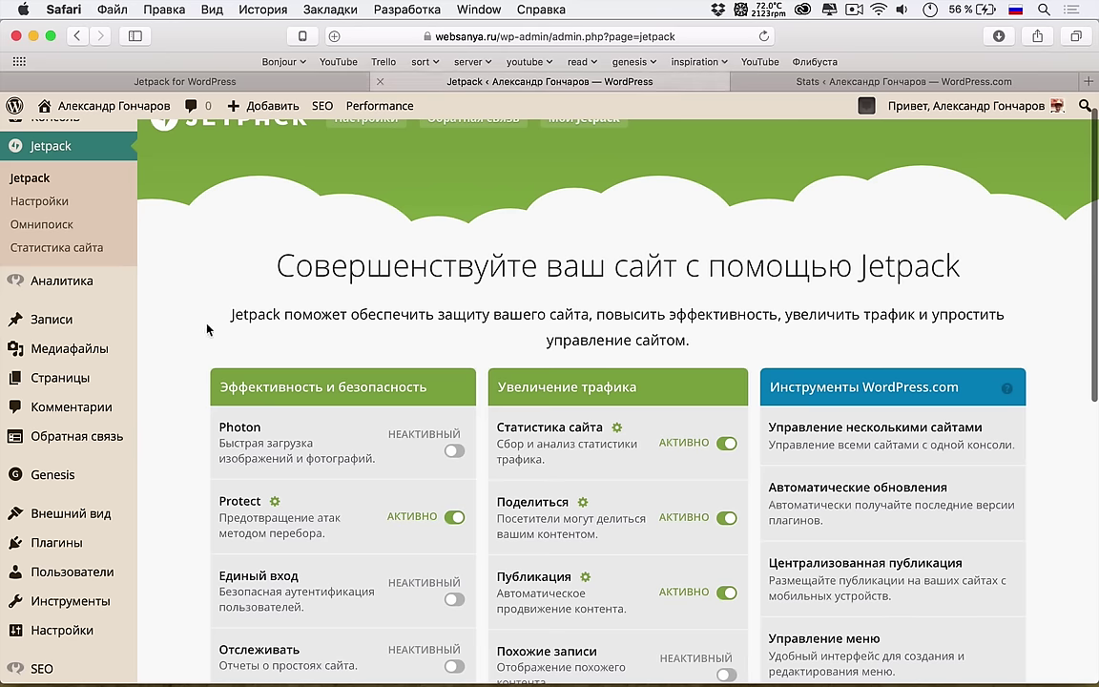
left_click(81, 544)
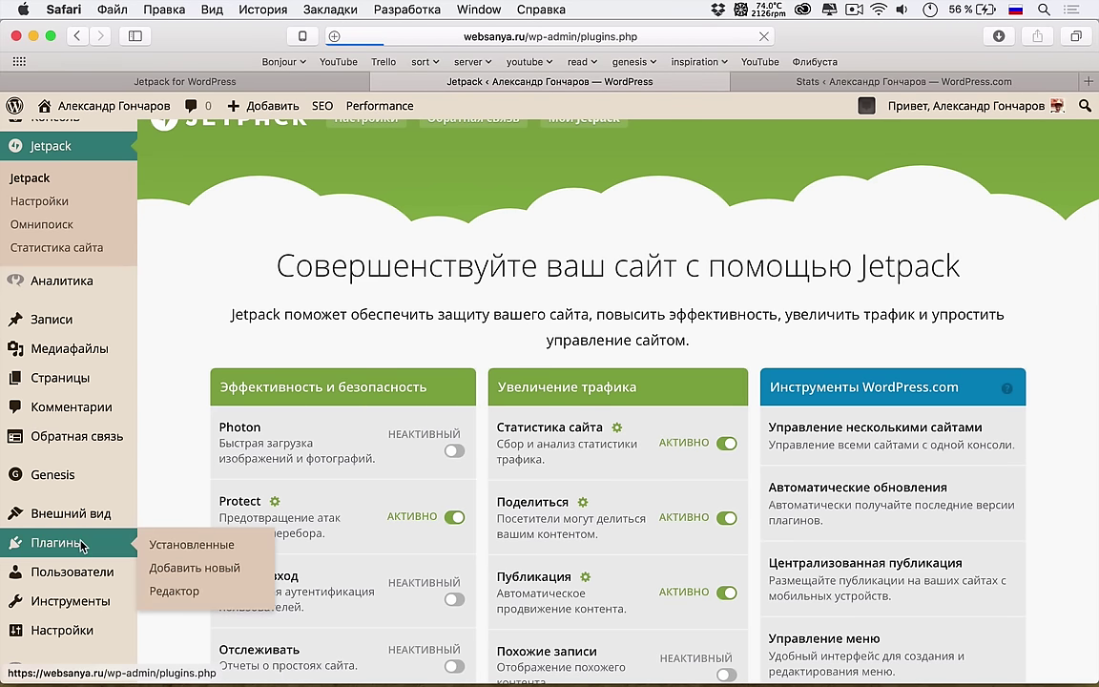
scroll(246, 383, "down", 2)
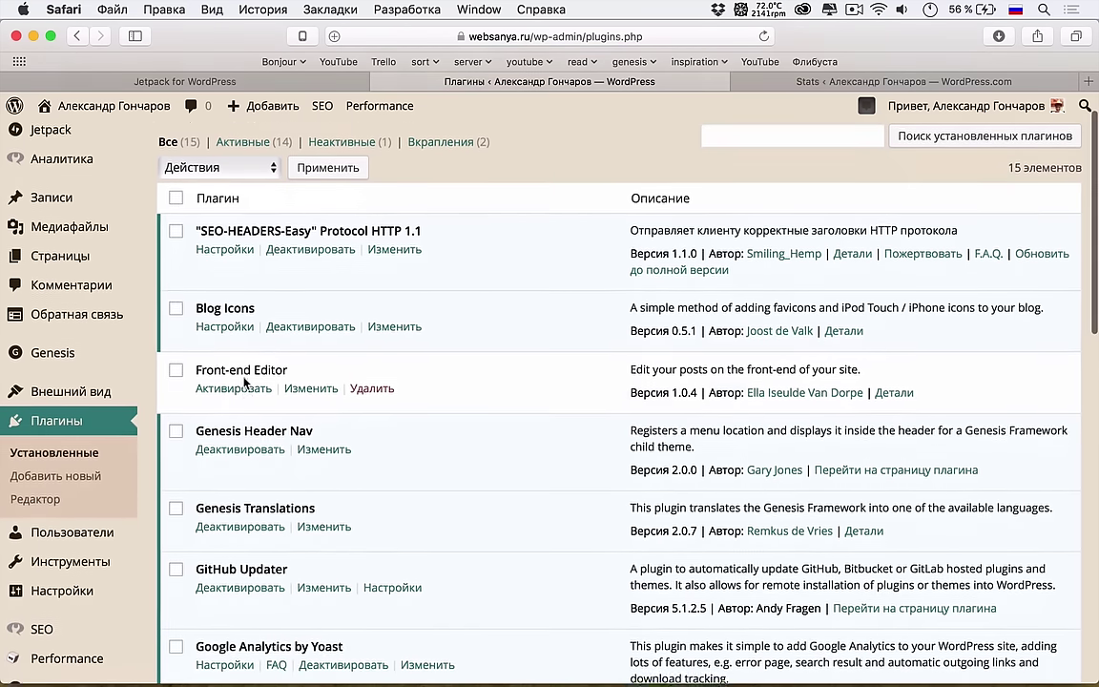
scroll(245, 382, "down", 5)
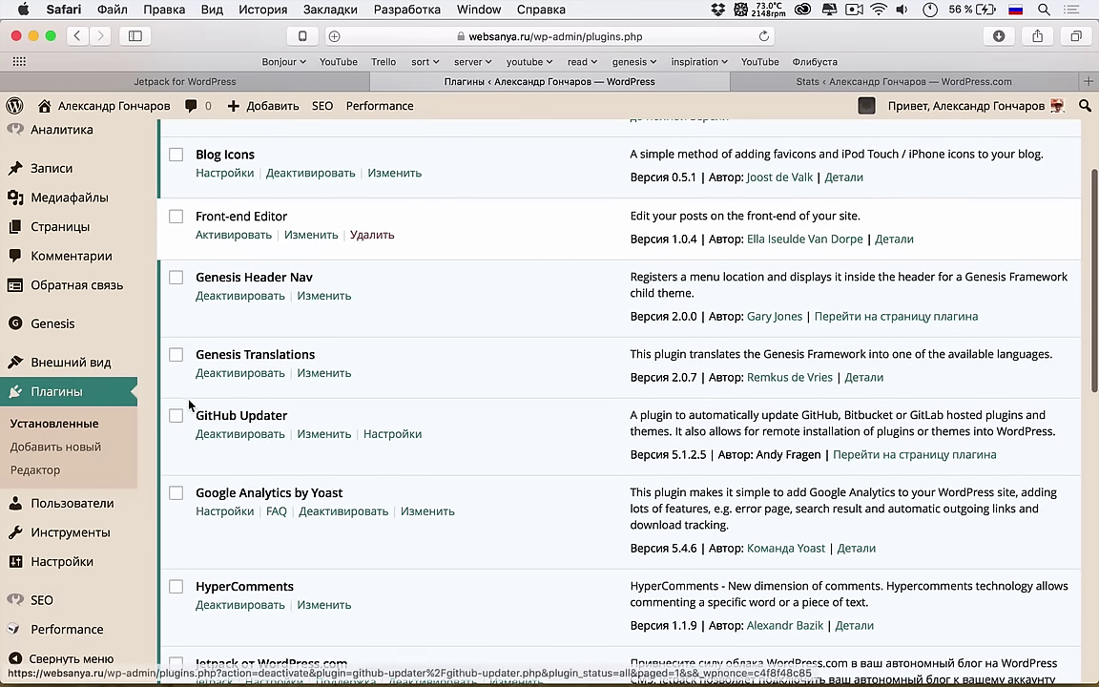
mouse_move(122, 138)
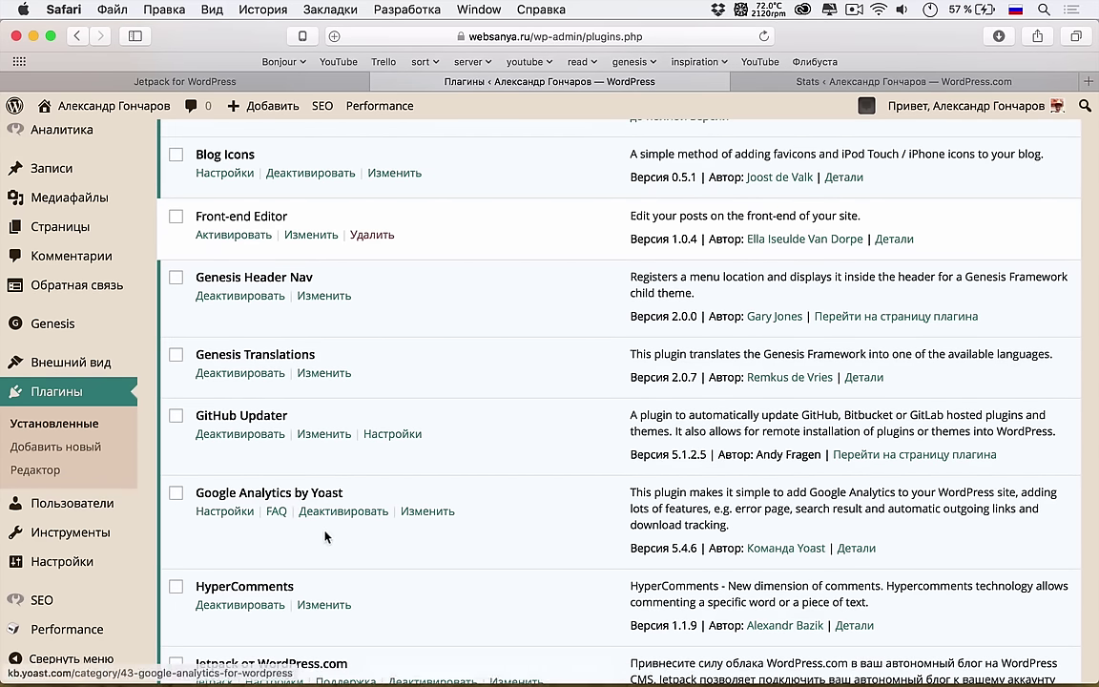
scroll(314, 547, "down", 2)
scroll(315, 572, "down", 10)
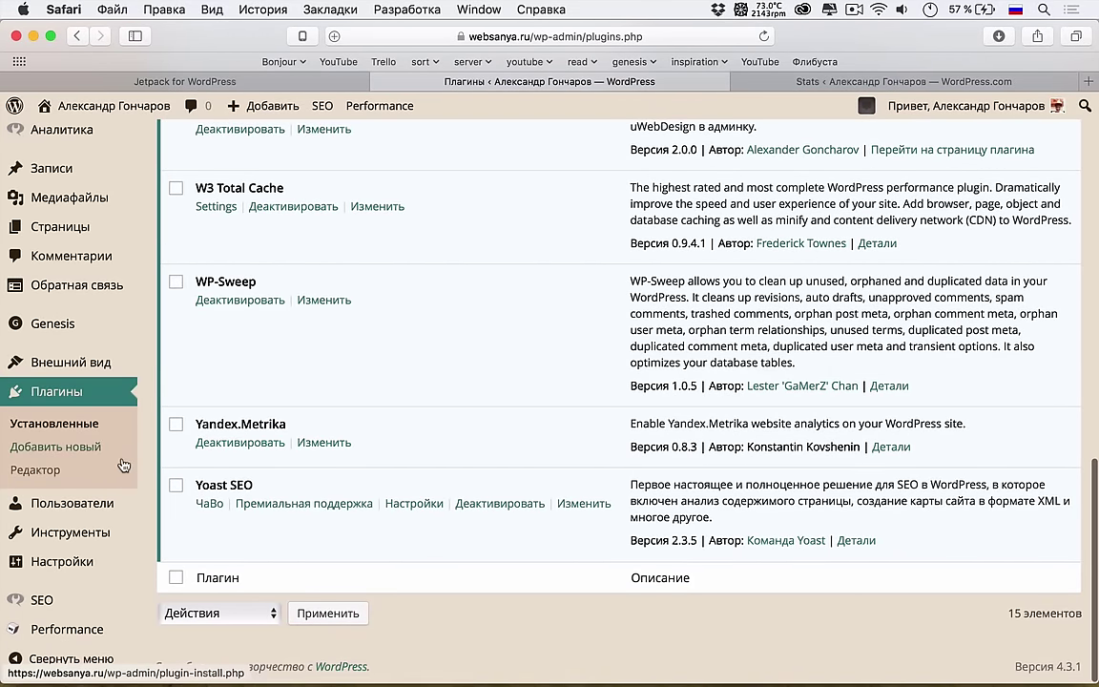
mouse_move(100, 571)
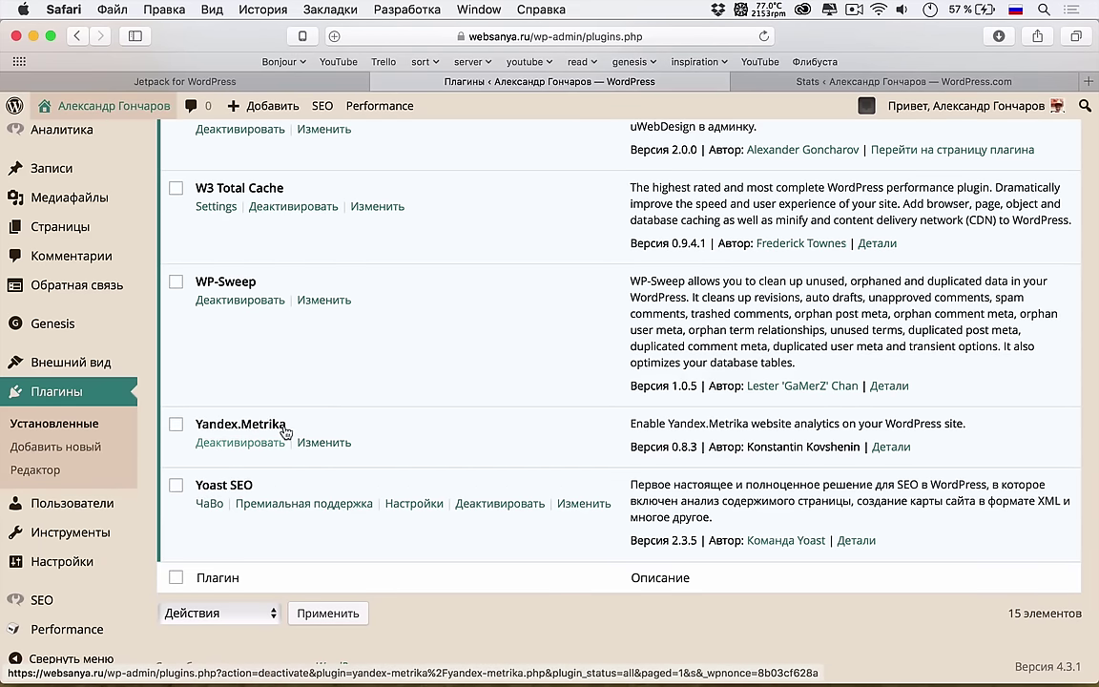
scroll(334, 369, "up", 5)
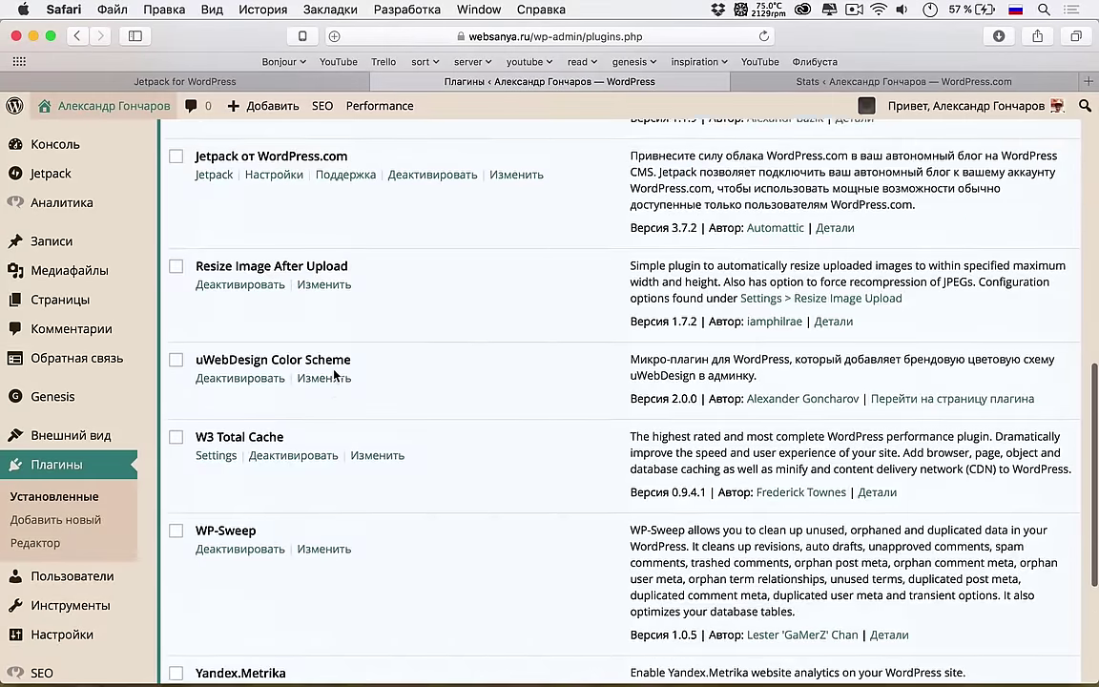
scroll(334, 375, "down", 3)
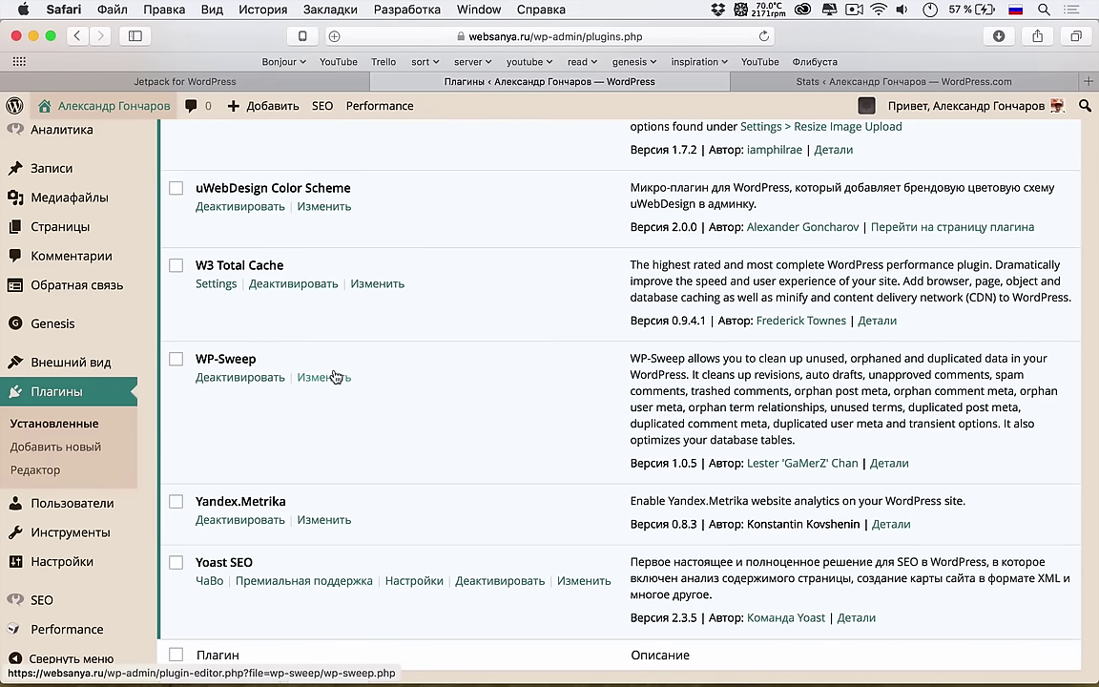
scroll(216, 345, "up", 10)
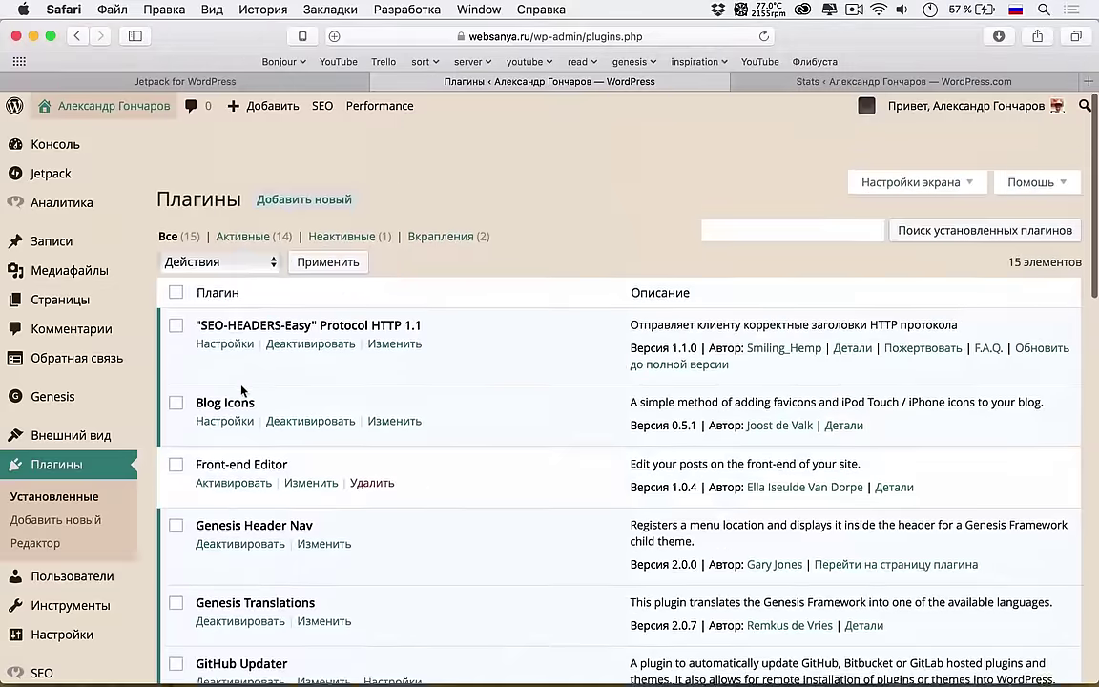
Step: Return to WordPress.com, reselect the websanya.ru site from the site switcher and look over its statistics and management sections
left_click(791, 81)
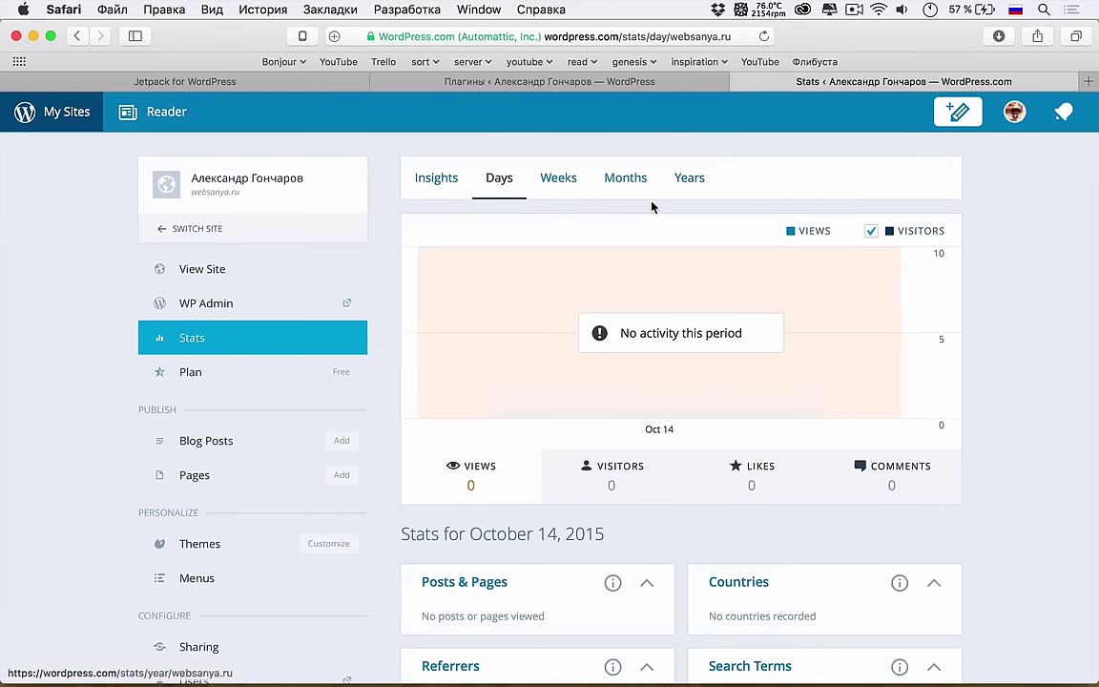
left_click(189, 191)
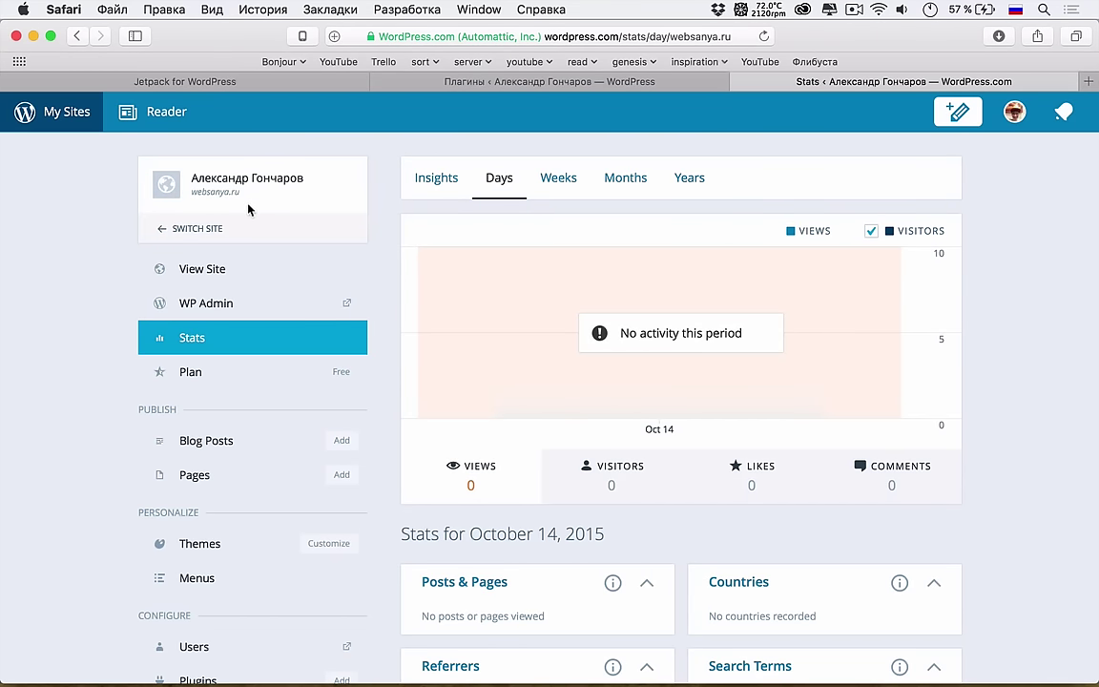
left_click(164, 228)
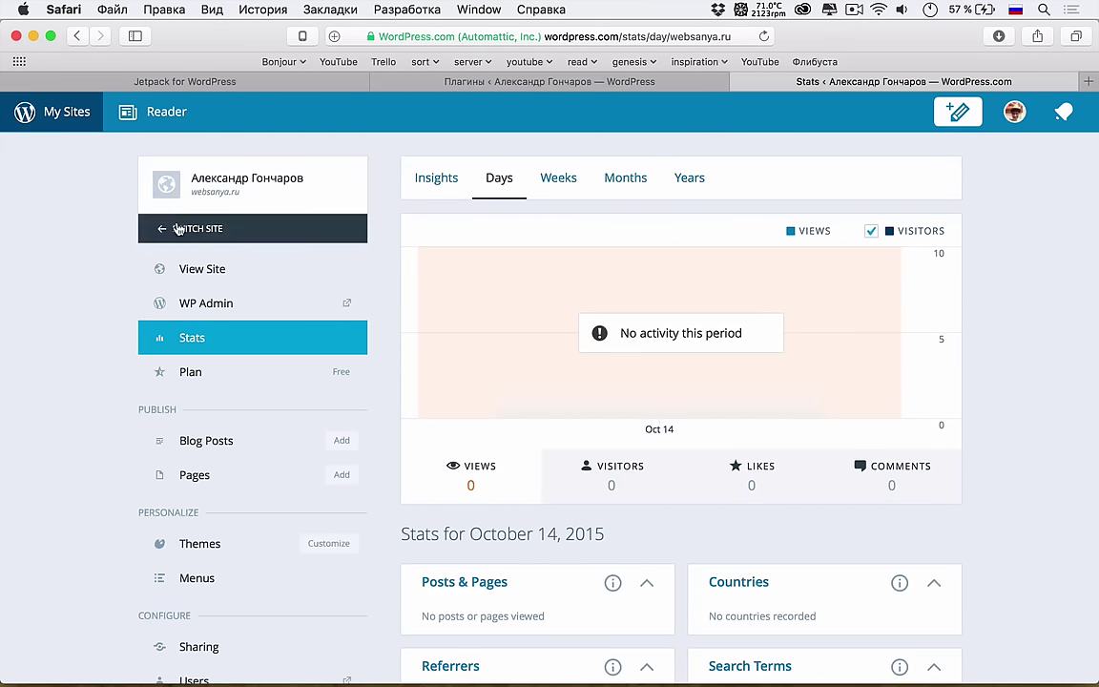
left_click(248, 291)
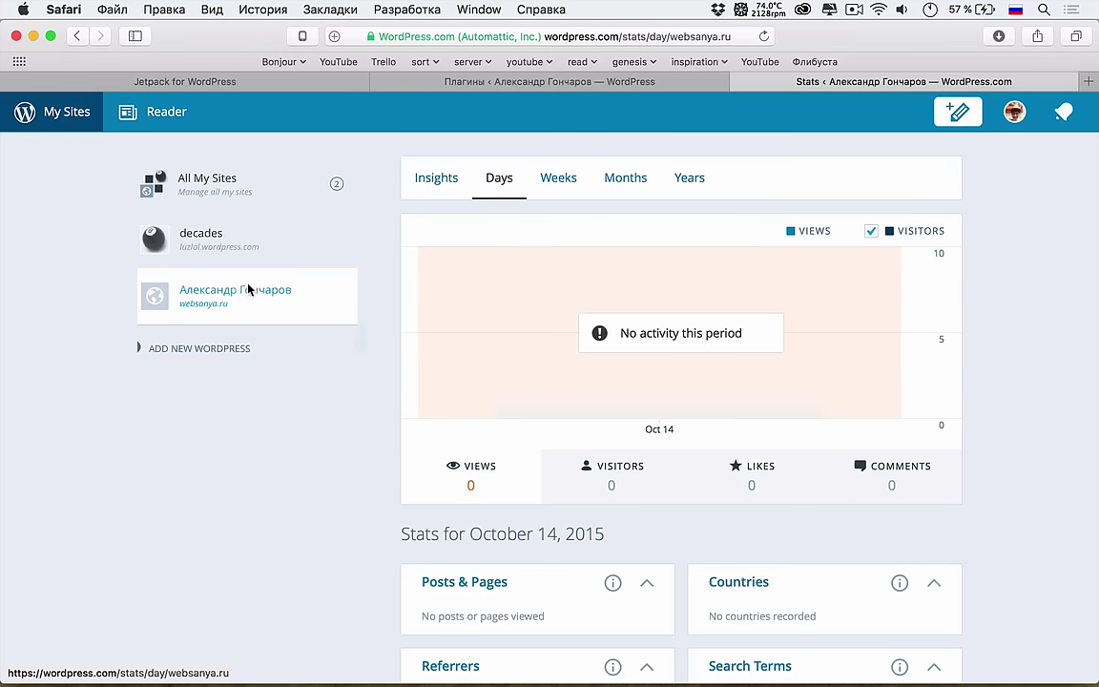
scroll(244, 332, "down", 1)
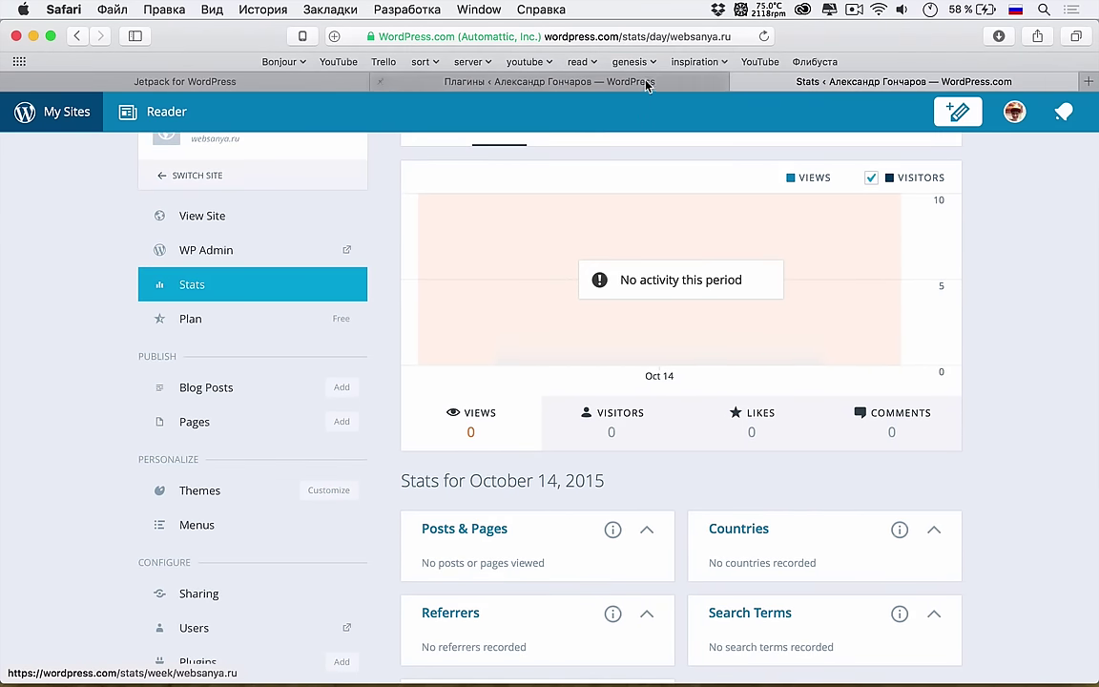
scroll(363, 276, "down", 2)
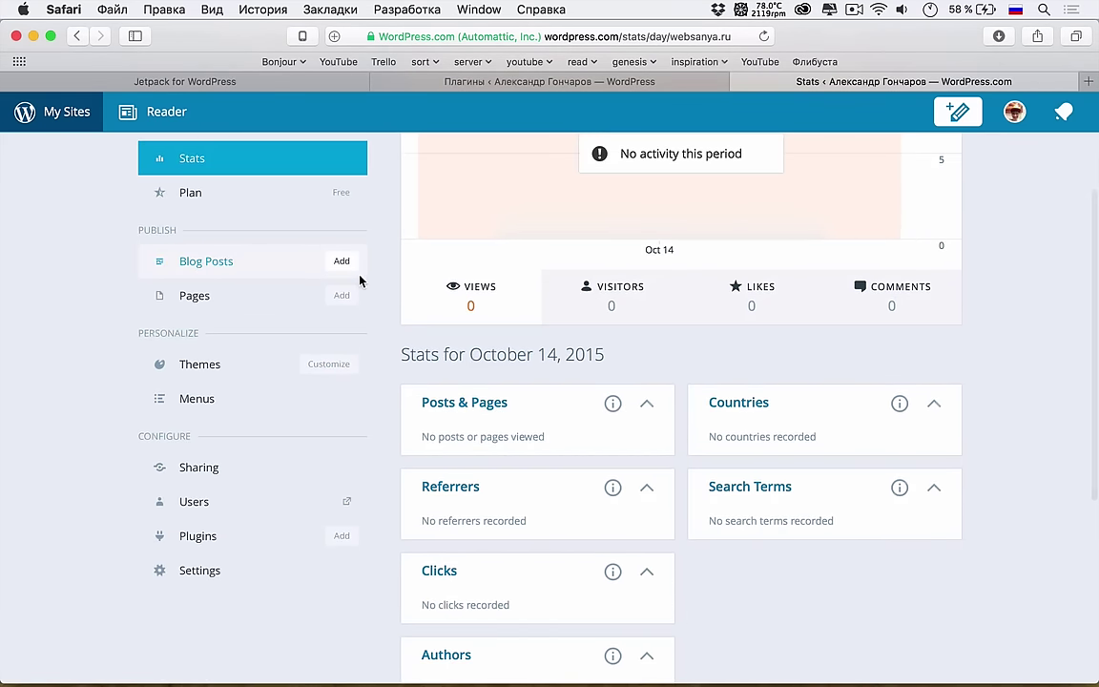
scroll(360, 280, "up", 3)
scroll(230, 374, "down", 1)
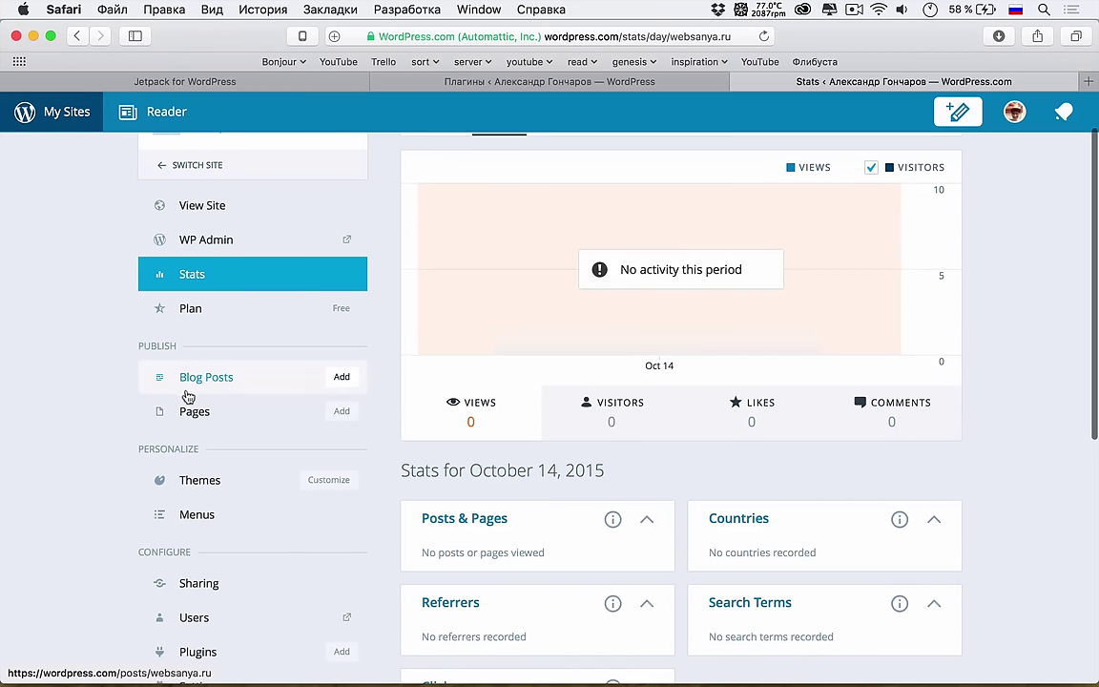
Step: Browse the websanya.ru blog posts on WordPress.com, view the blank new post editor and return to the posts list
left_click(218, 382)
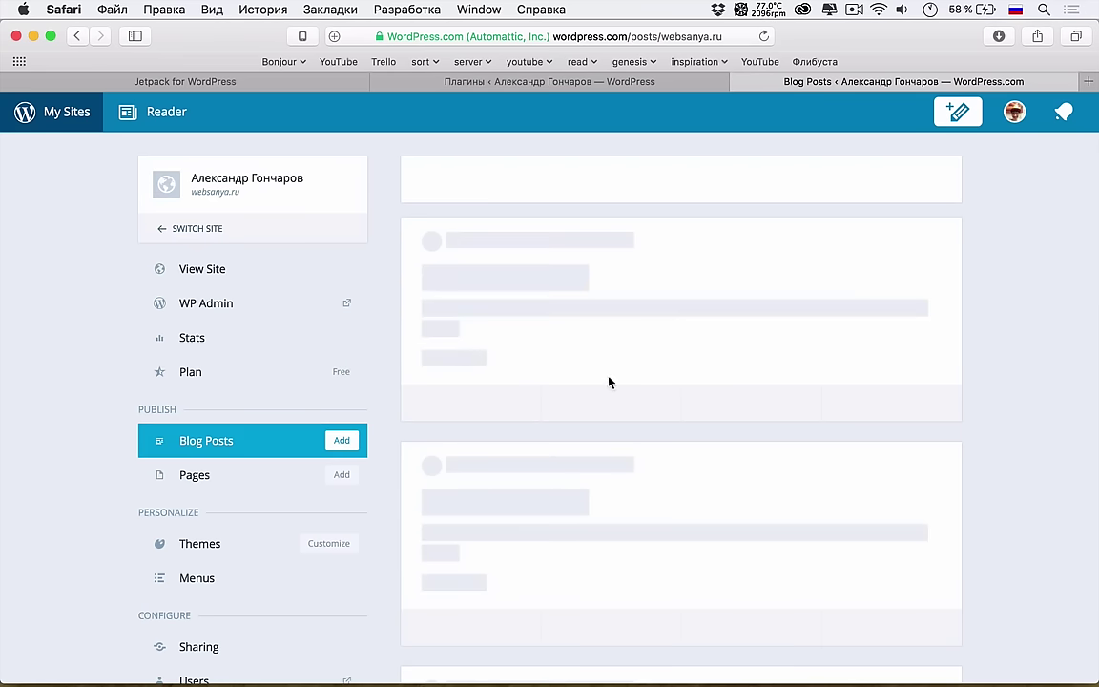
scroll(635, 420, "down", 1)
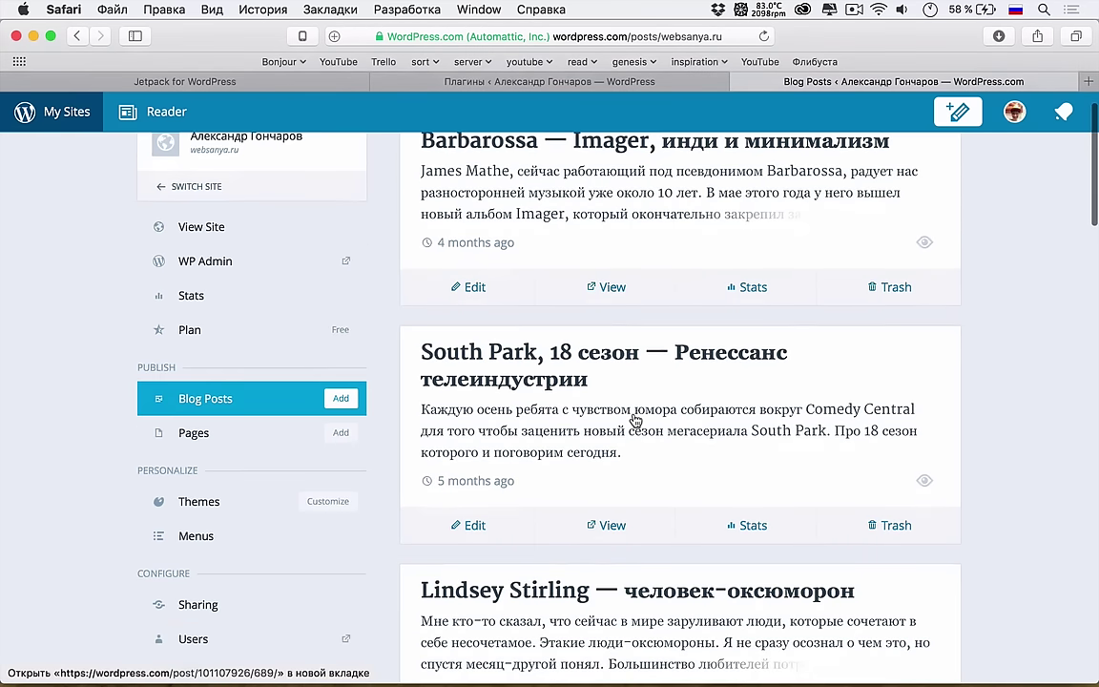
scroll(635, 419, "up", 1)
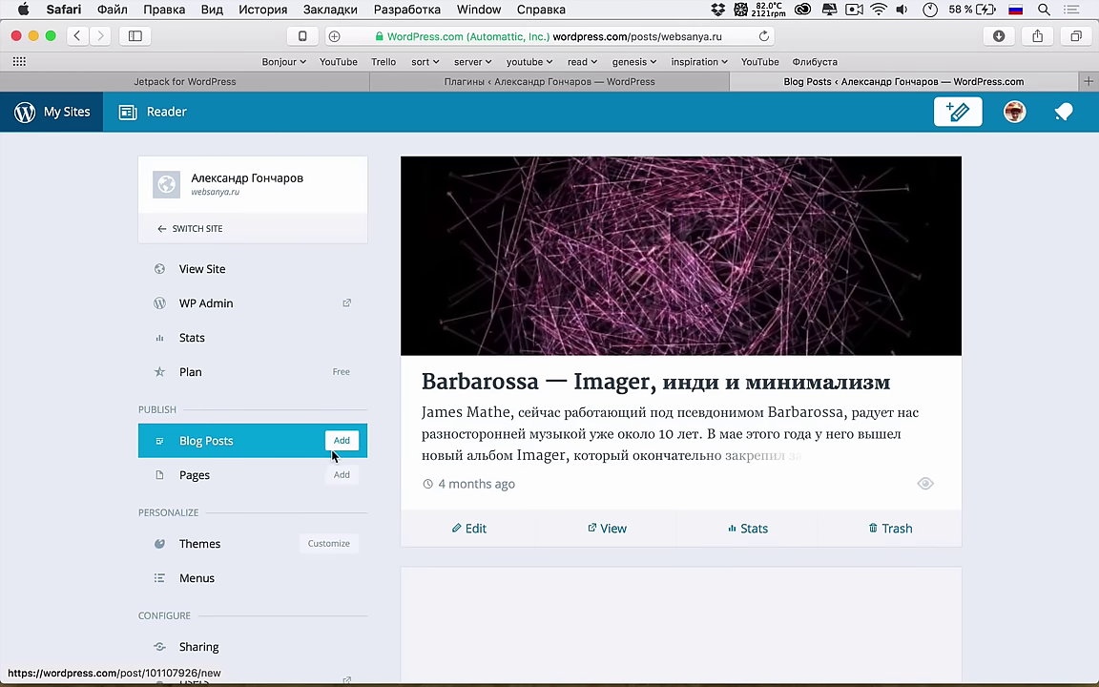
left_click(343, 440)
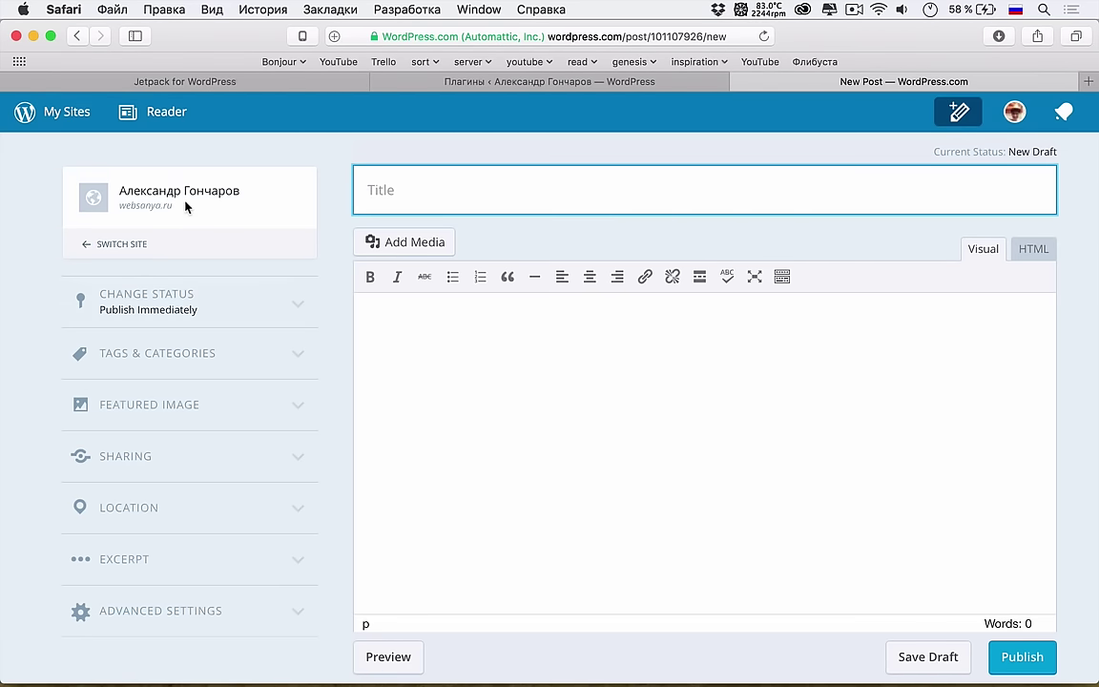
left_click(77, 36)
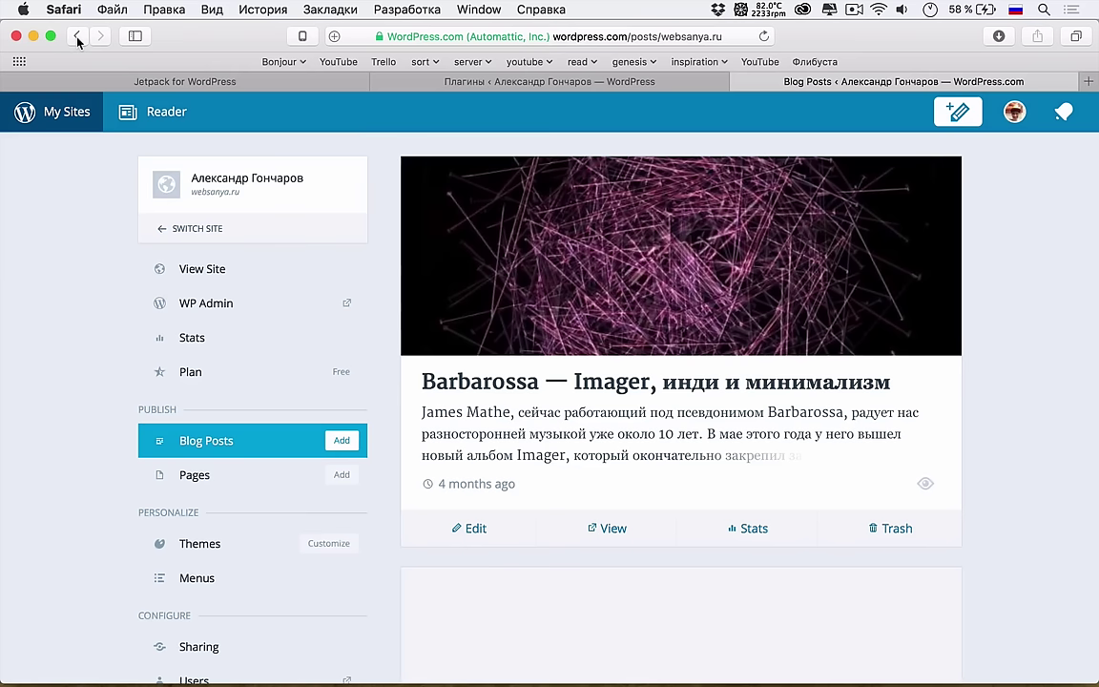
Step: Open the themes of websanya.ru on WordPress.com and examine the current theme and the other installed themes
left_click(226, 545)
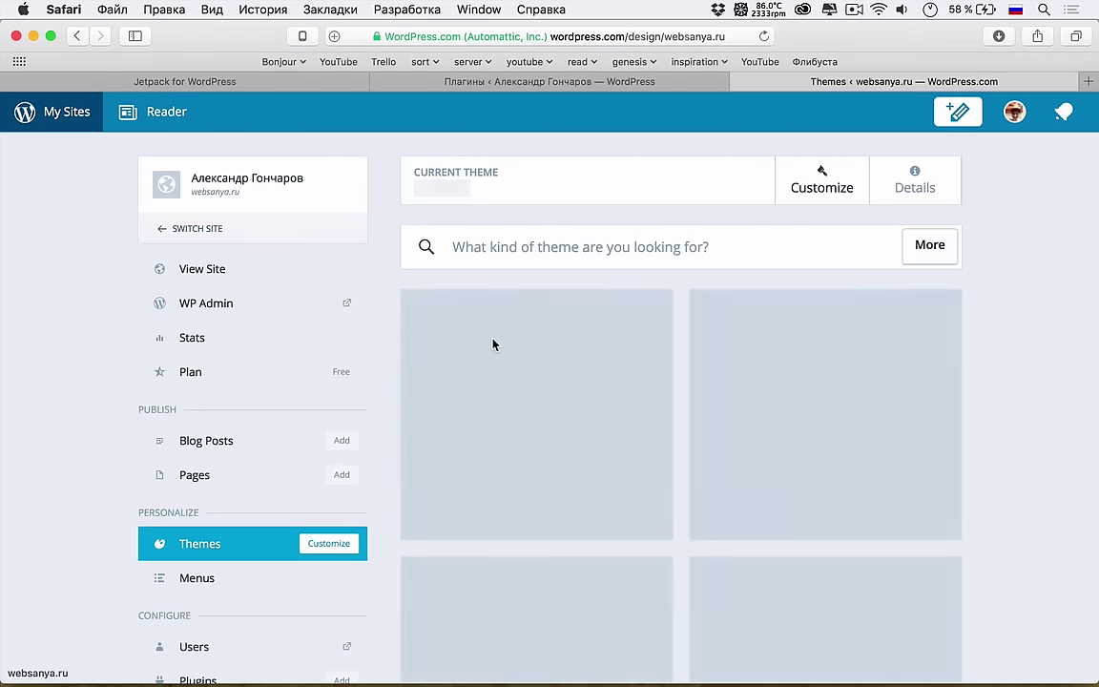
scroll(493, 344, "down", 2)
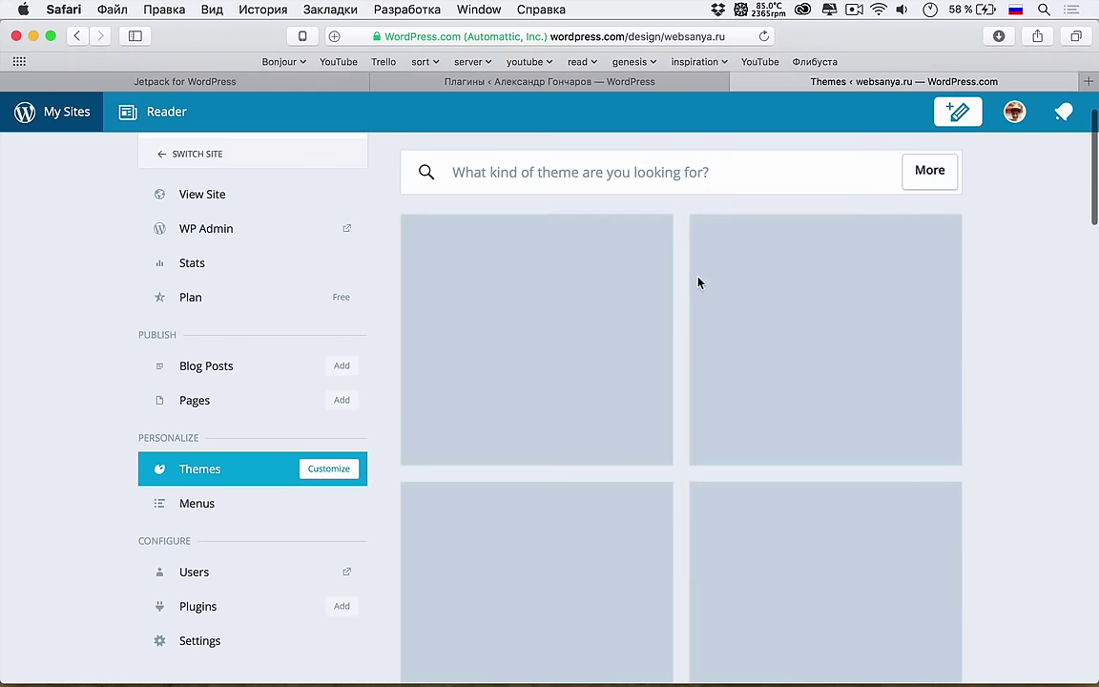
scroll(697, 283, "up", 2)
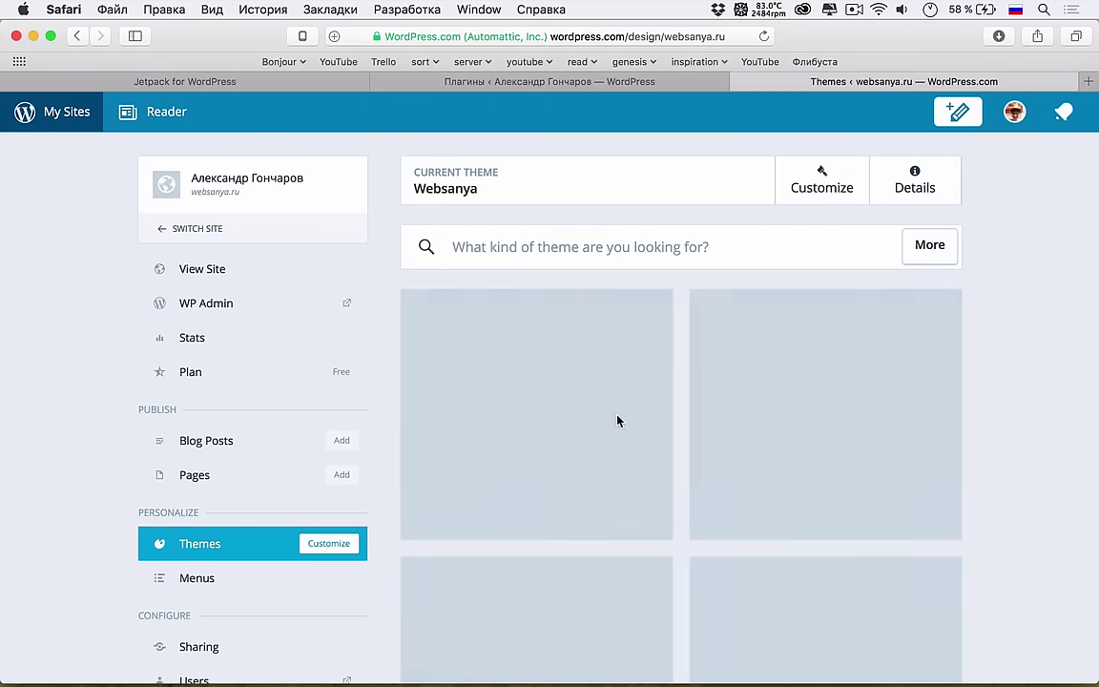
scroll(617, 421, "down", 1)
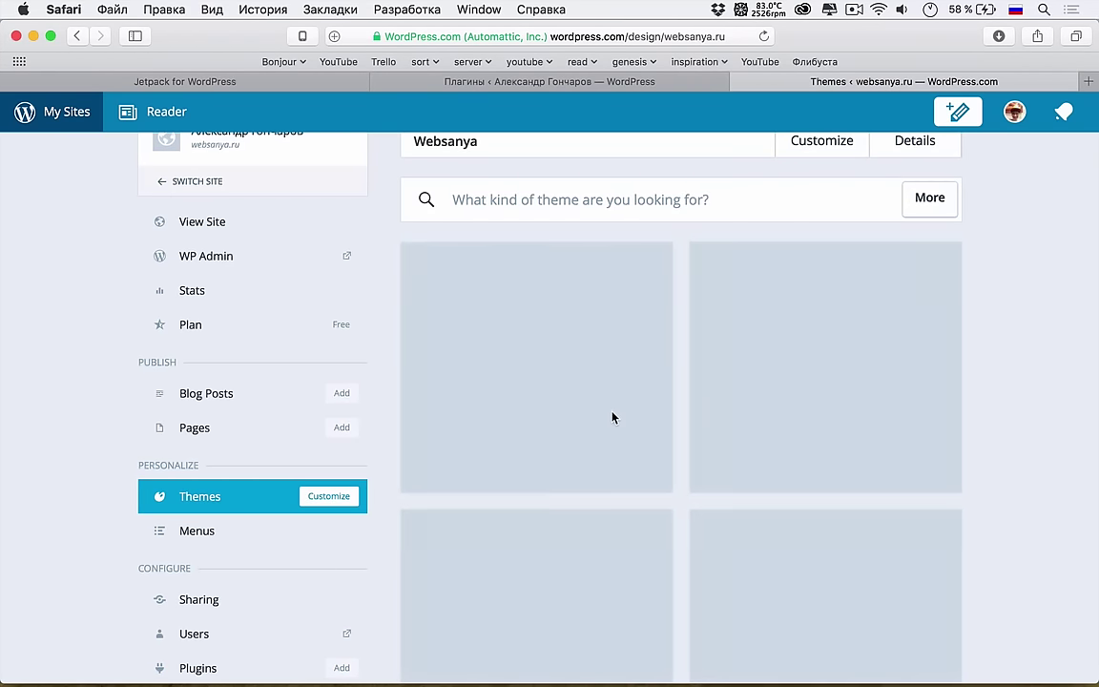
scroll(612, 417, "up", 1)
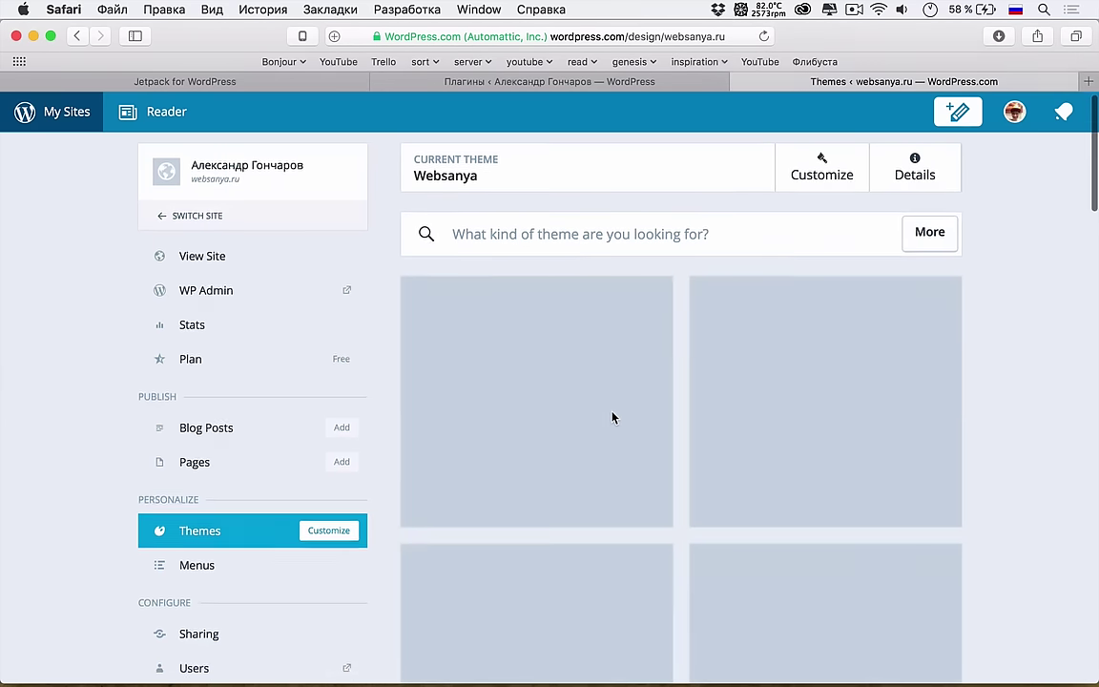
scroll(613, 417, "down", 5)
scroll(612, 417, "up", 6)
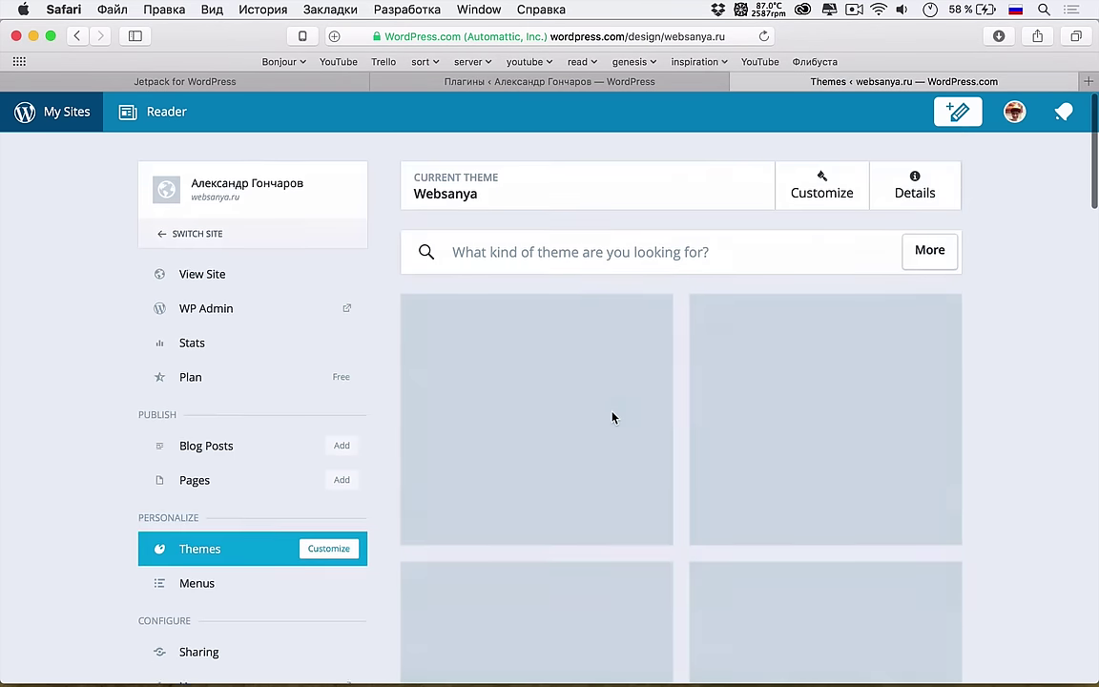
scroll(621, 414, "down", 1)
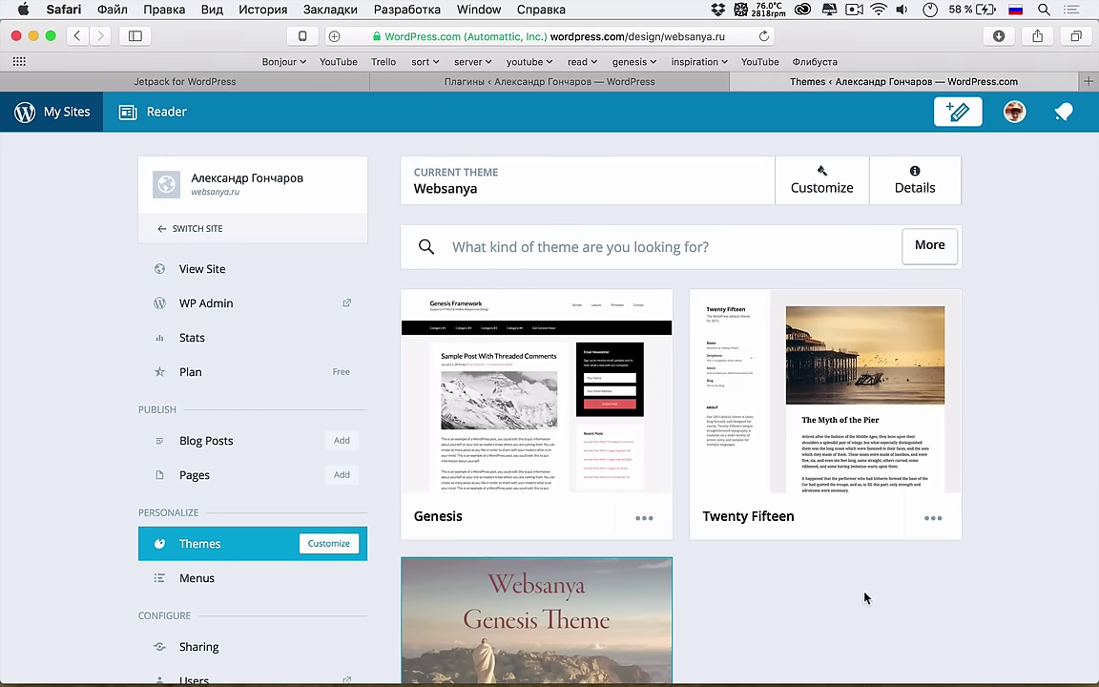
scroll(770, 597, "down", 4)
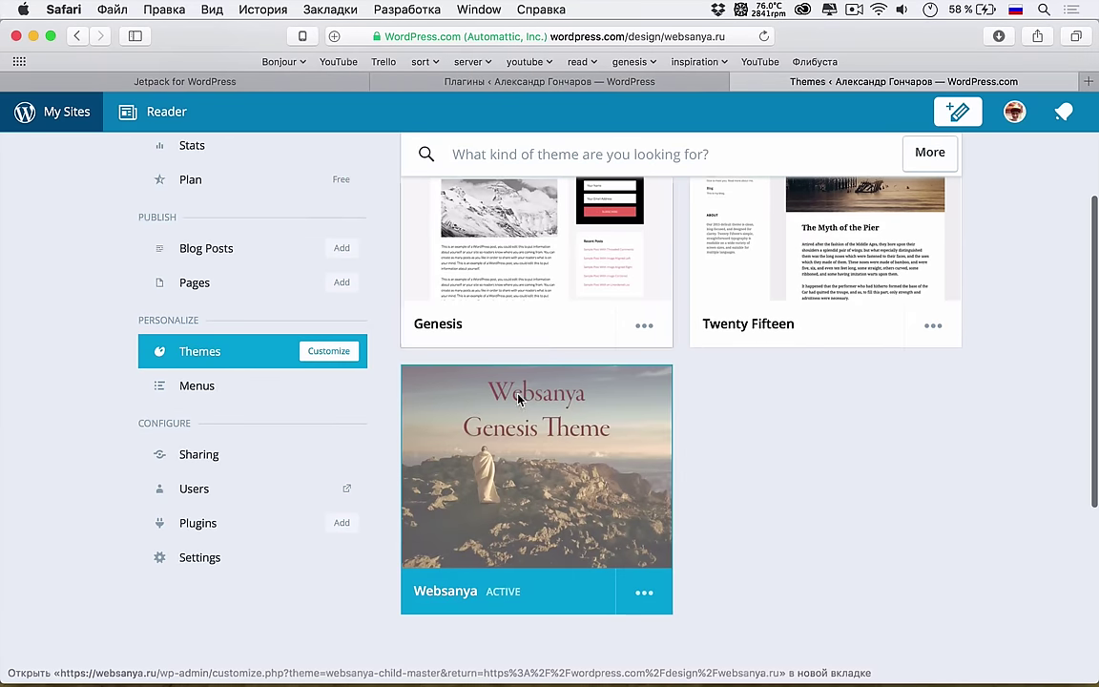
scroll(544, 381, "up", 2)
scroll(543, 477, "down", 2)
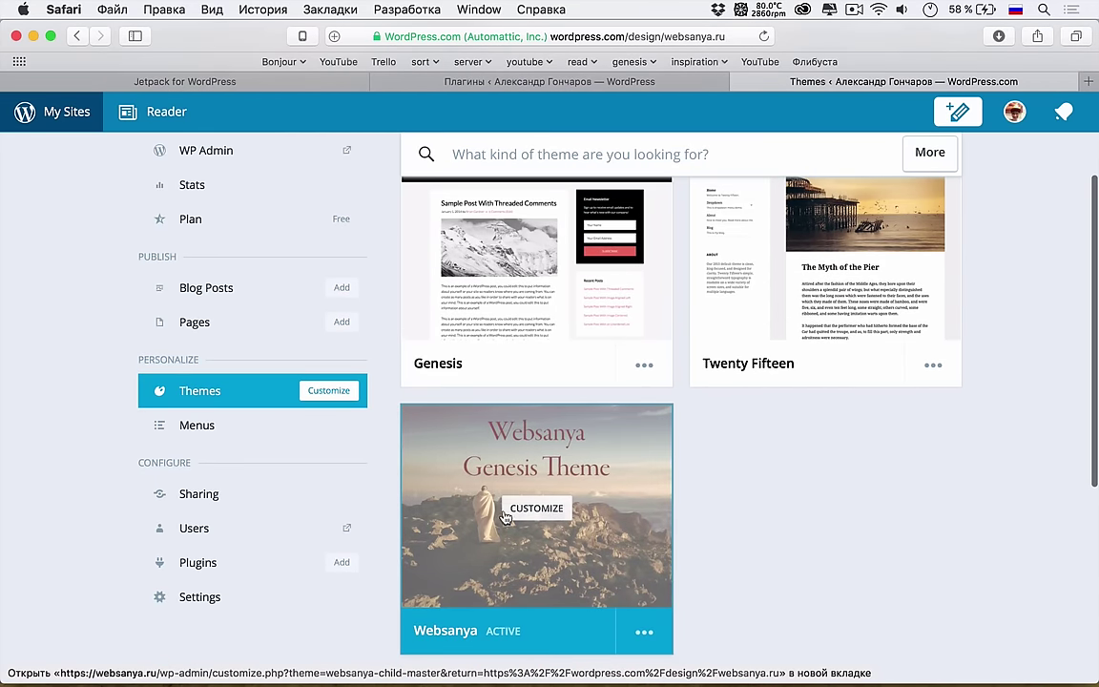
scroll(535, 492, "up", 2)
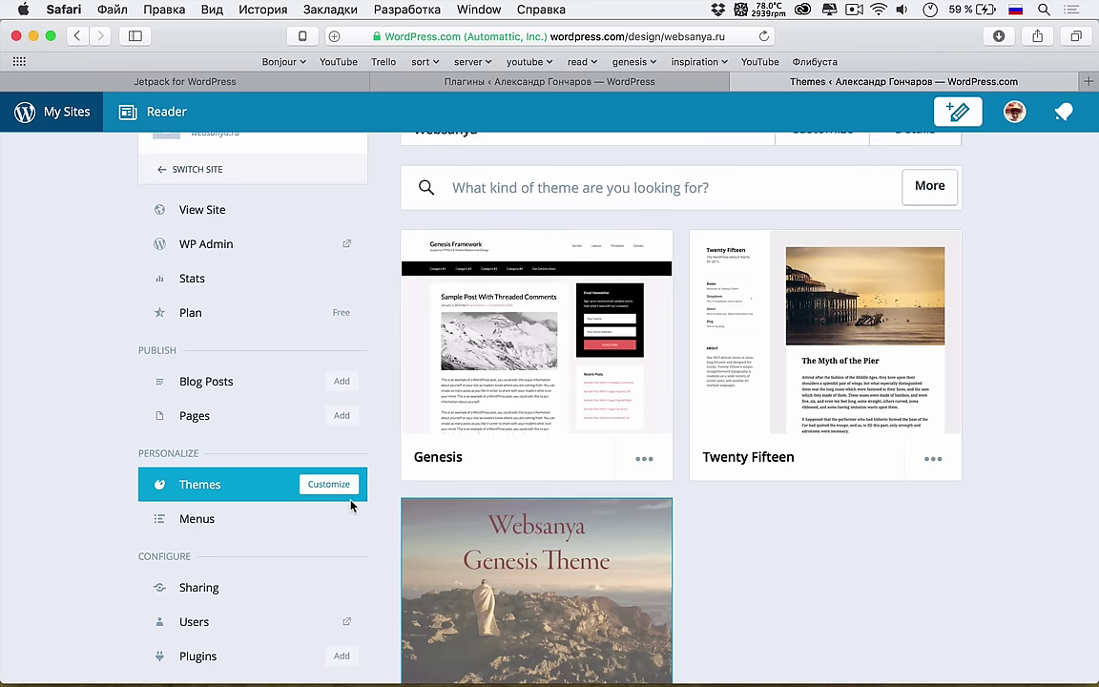
Step: Open the plugins of websanya.ru on WordPress.com and examine the list with its activation, autoupdate and Jetpack disconnect controls
scroll(304, 518, "down", 3)
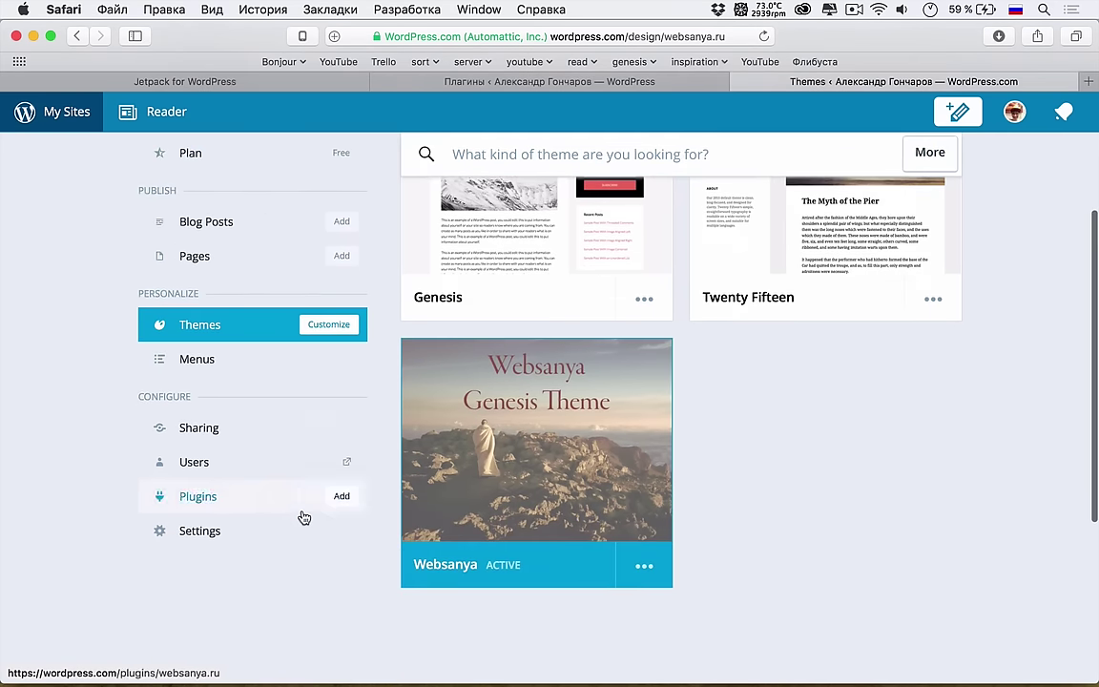
left_click(265, 507)
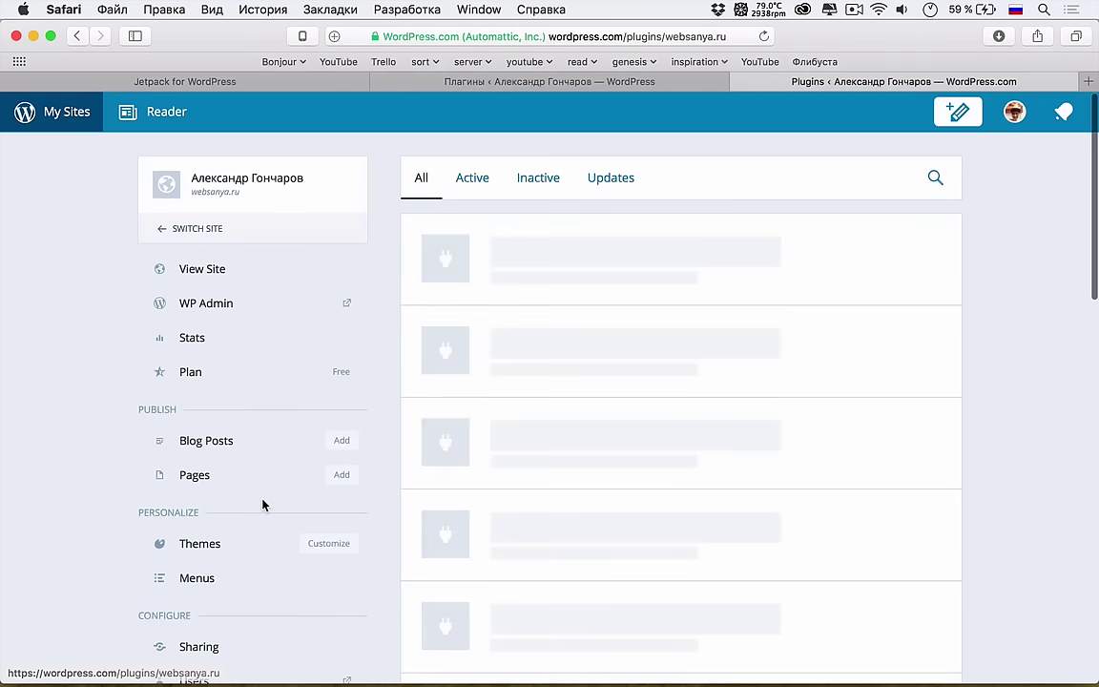
scroll(264, 506, "down", 3)
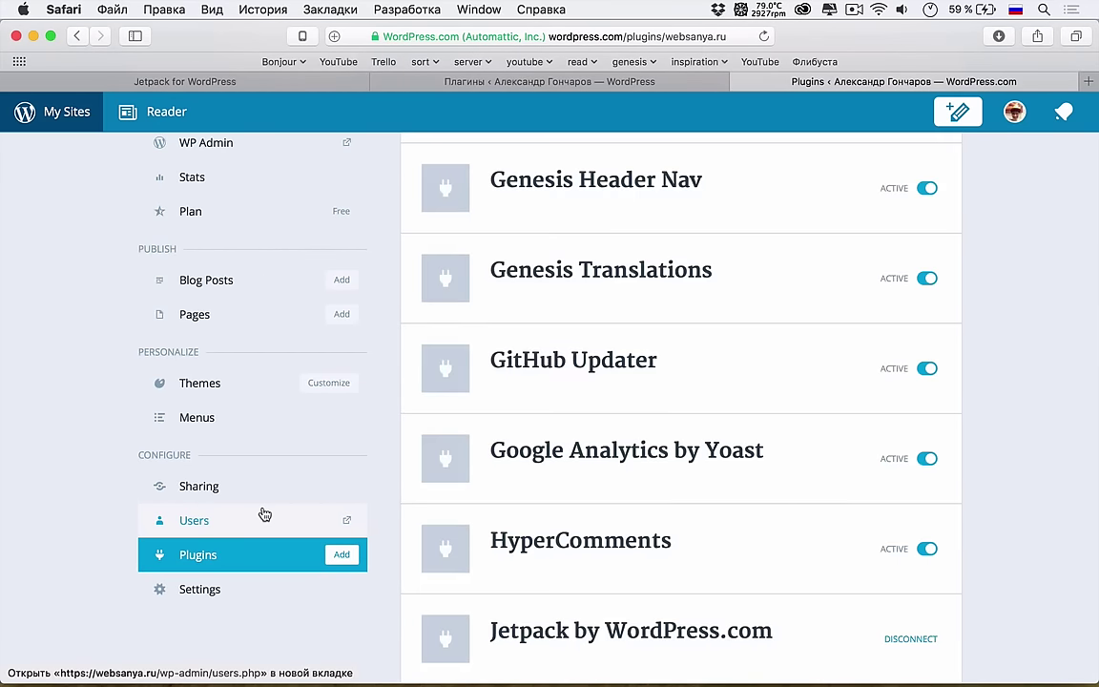
scroll(264, 512, "up", 3)
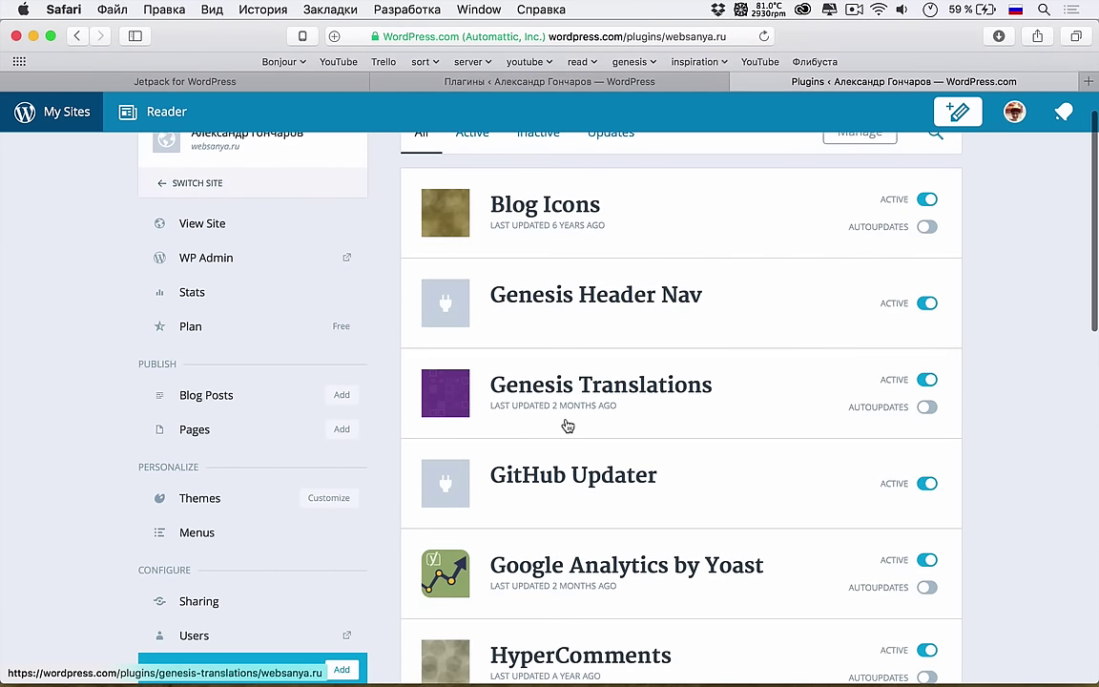
scroll(566, 423, "down", 10)
scroll(566, 424, "down", 2)
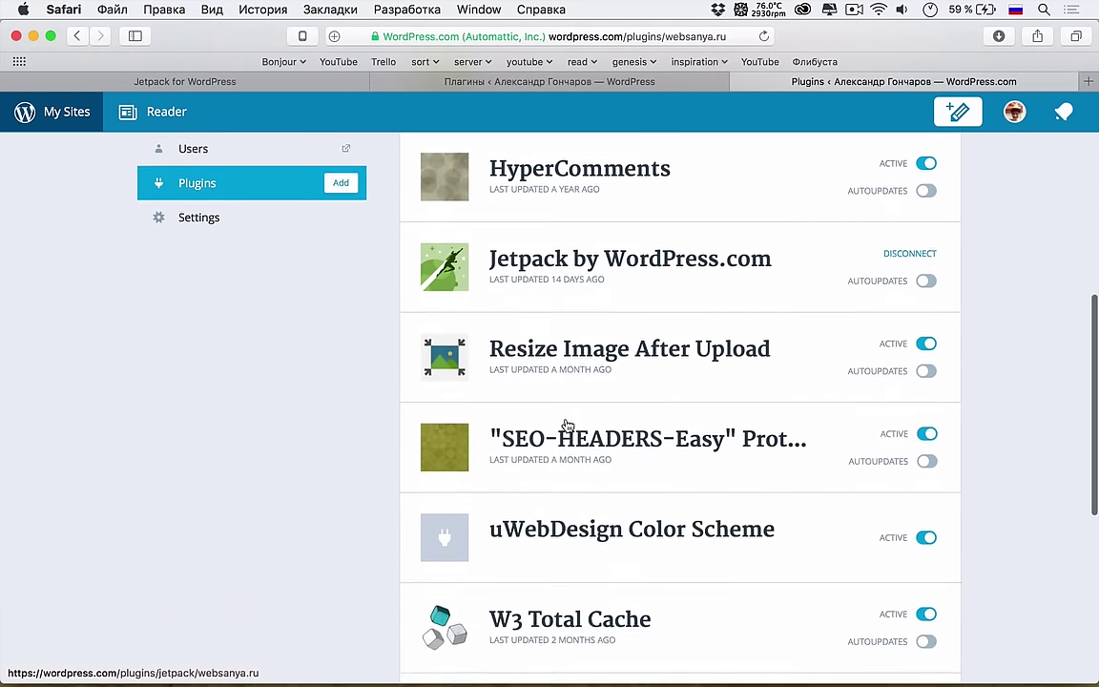
scroll(567, 424, "up", 5)
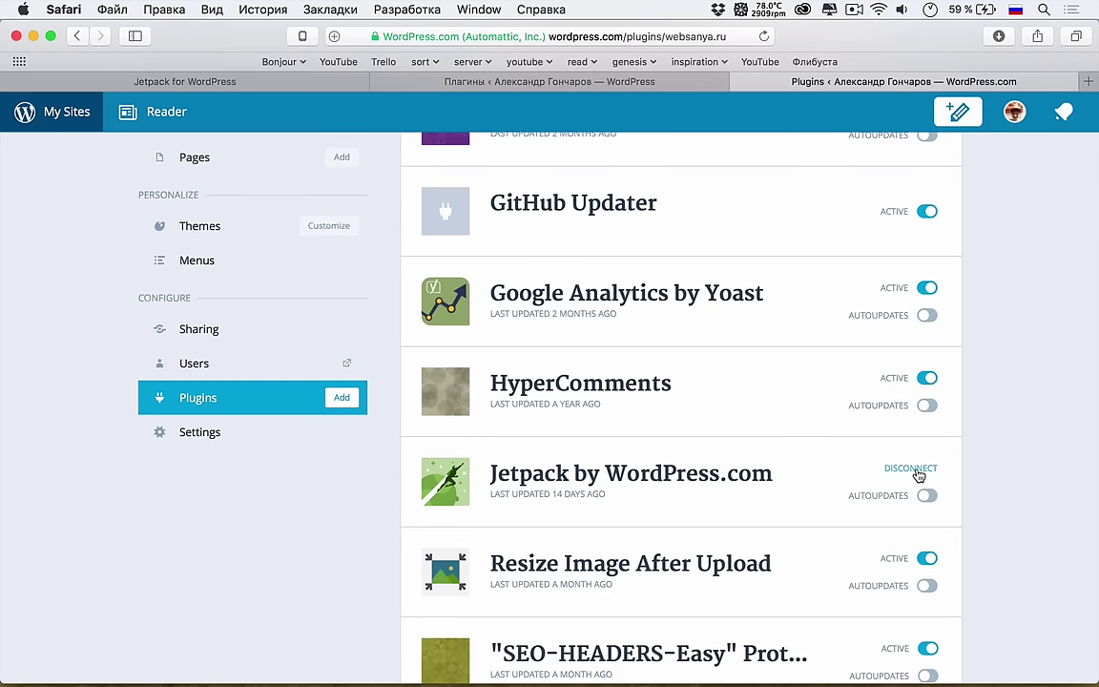
scroll(922, 410, "up", 3)
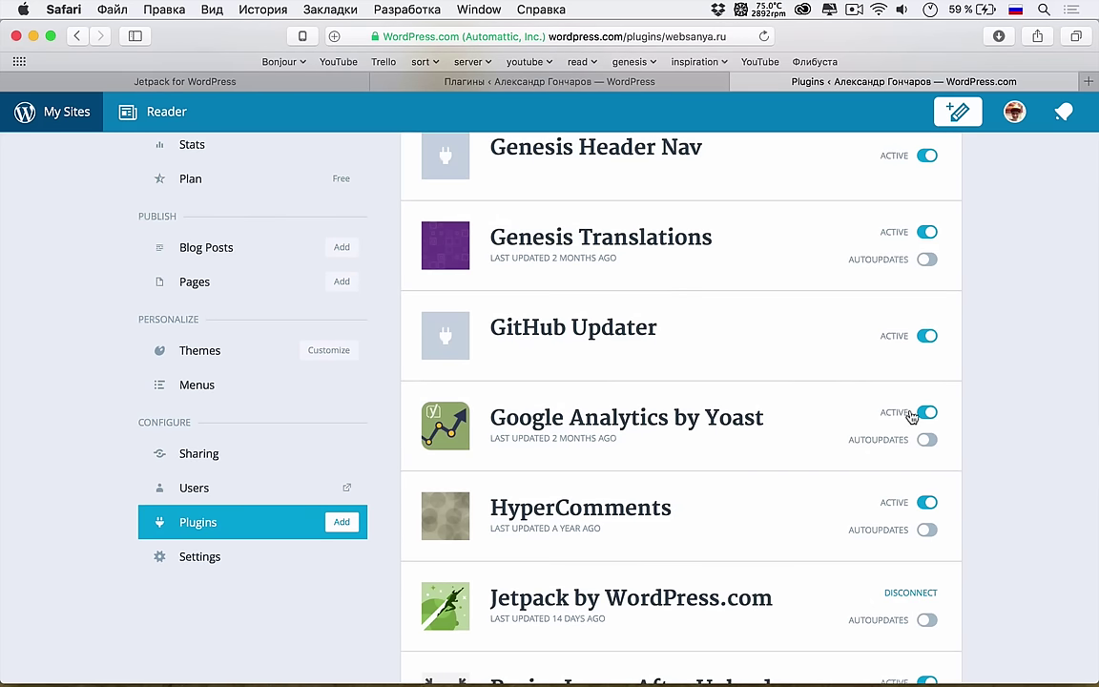
scroll(687, 410, "up", 5)
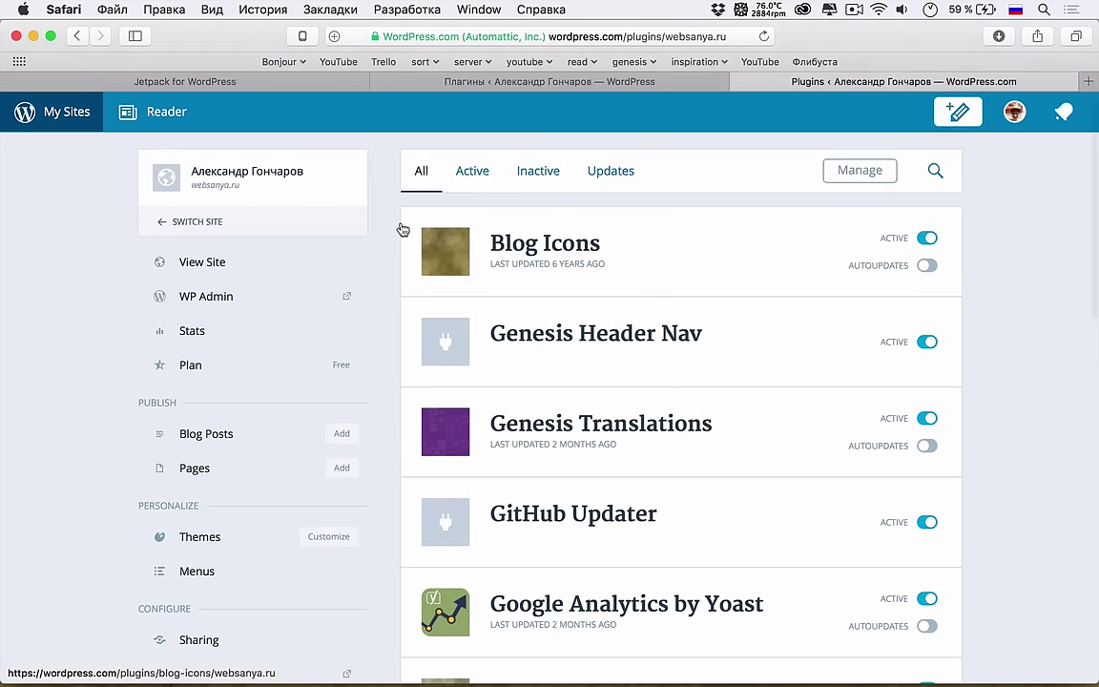
Step: Open the general site settings of websanya.ru and examine the visibility, Jetpack connection and related posts options
scroll(331, 319, "down", 5)
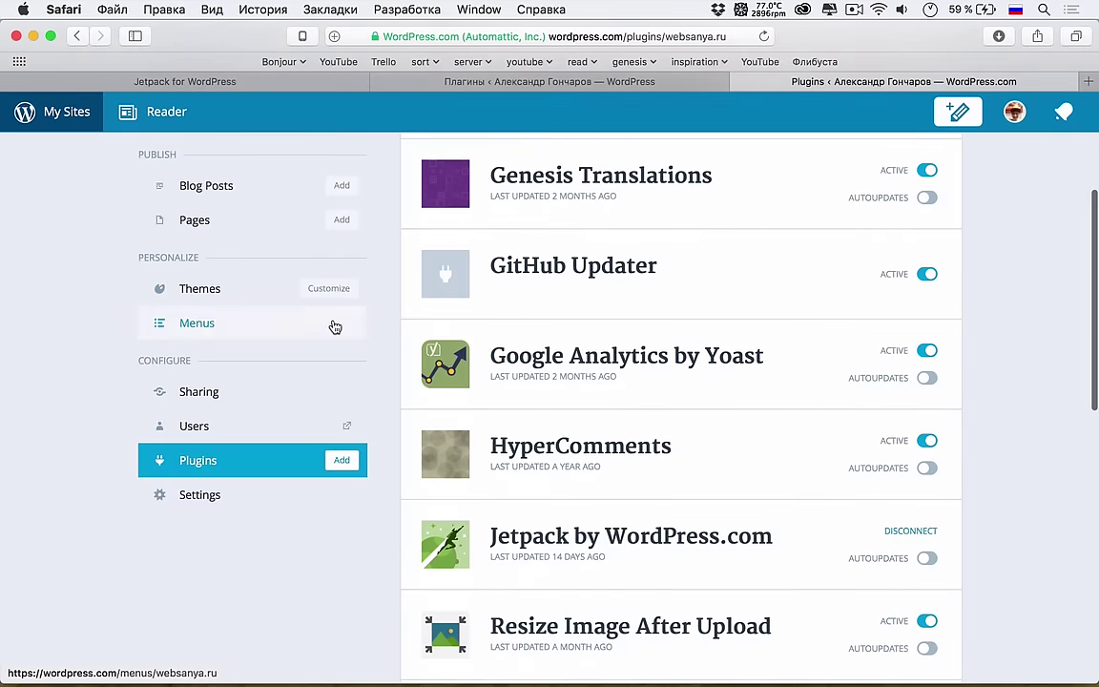
left_click(294, 495)
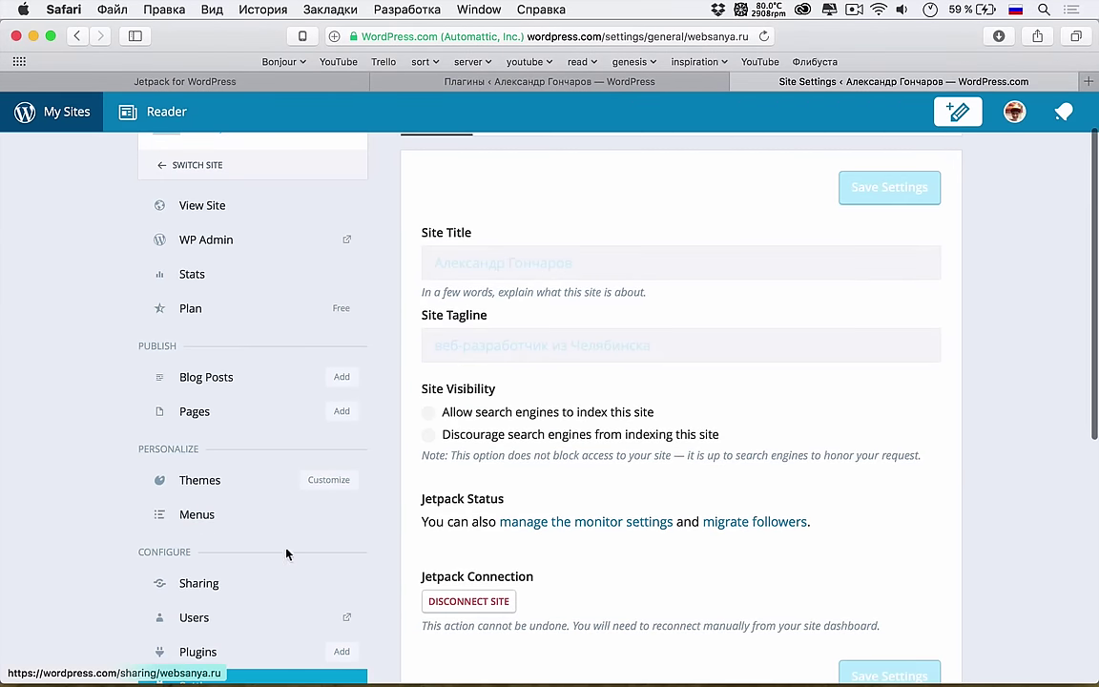
scroll(631, 243, "down", 5)
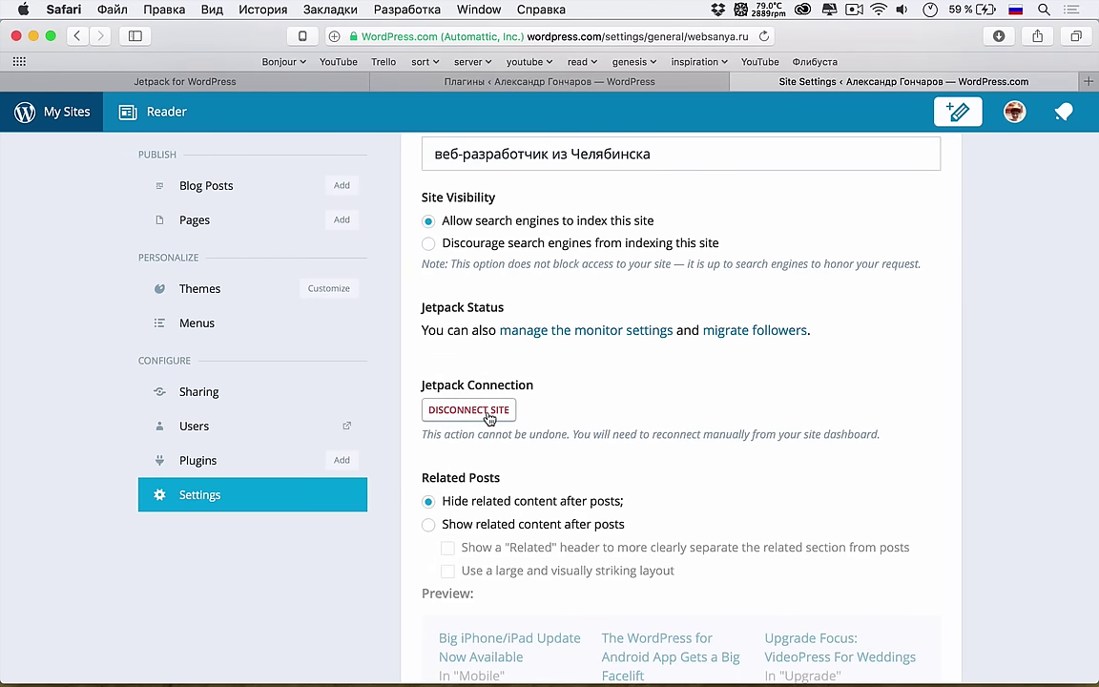
Step: Return to the websanya.ru plugins on WordPress.com and look through the list again
left_click(295, 458)
scroll(265, 390, "down", 6)
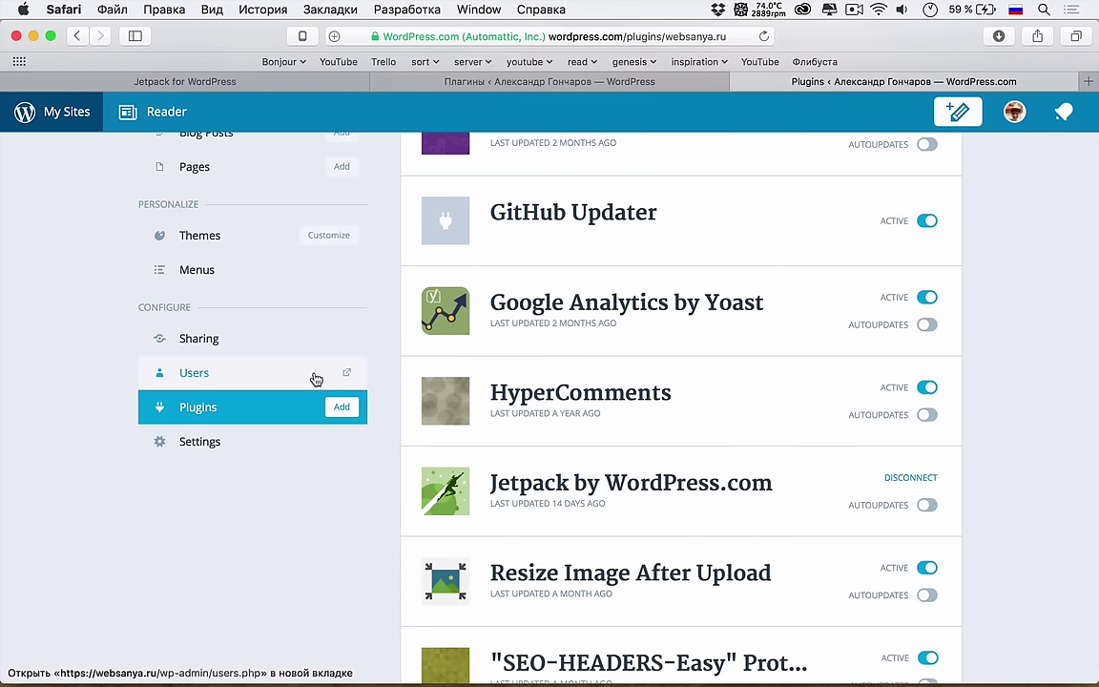
scroll(292, 253, "up", 4)
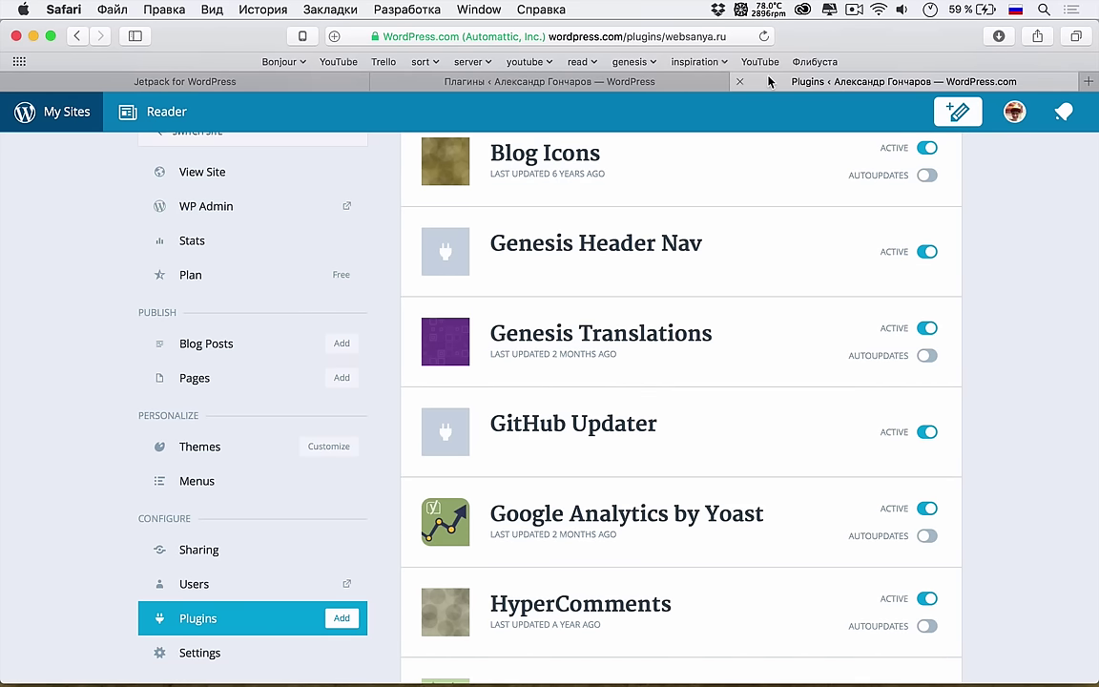
scroll(1059, 313, "up", 2)
scroll(842, 385, "down", 4)
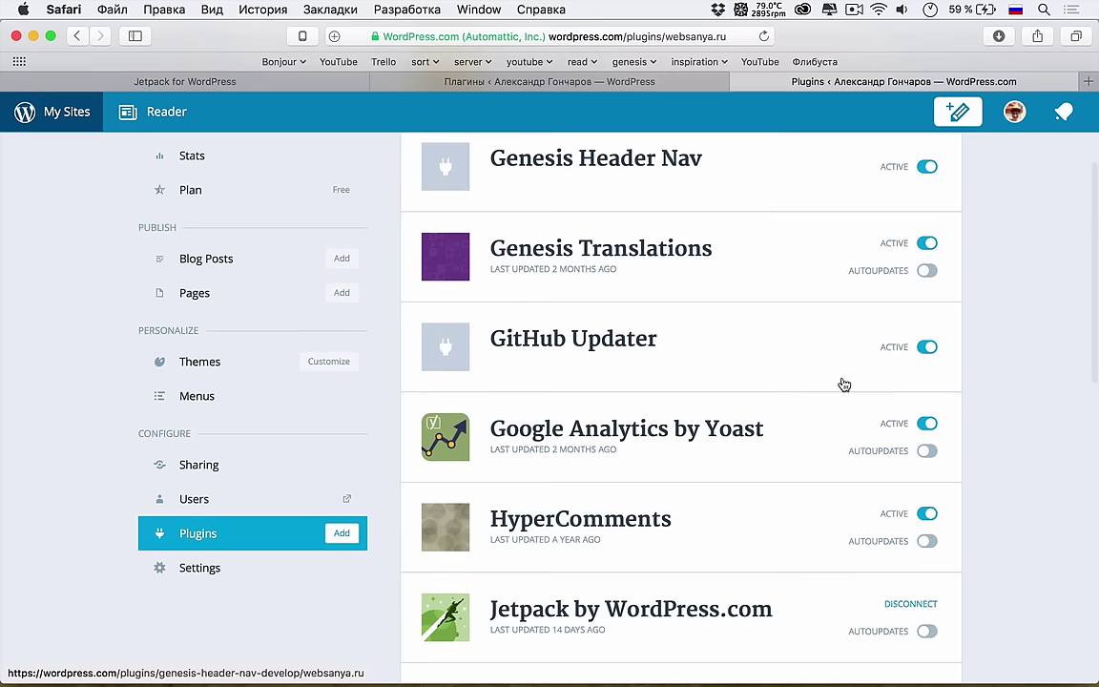
Step: Open the sharing settings of websanya.ru and look through the social media services available for Publicize connections
left_click(270, 472)
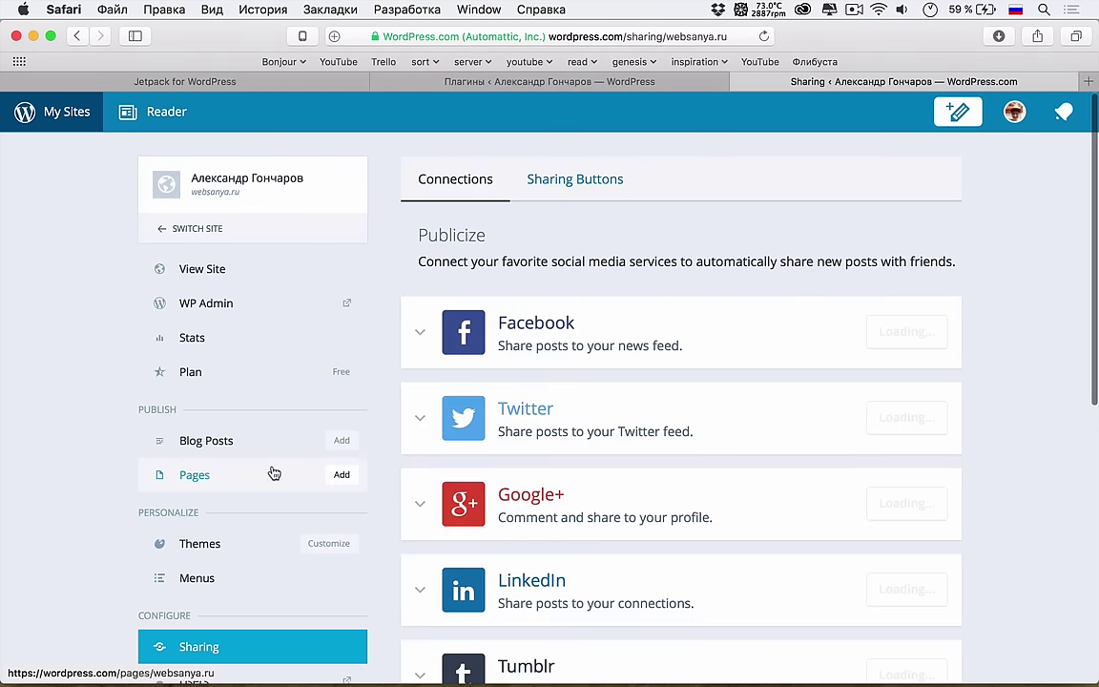
scroll(550, 494, "down", 5)
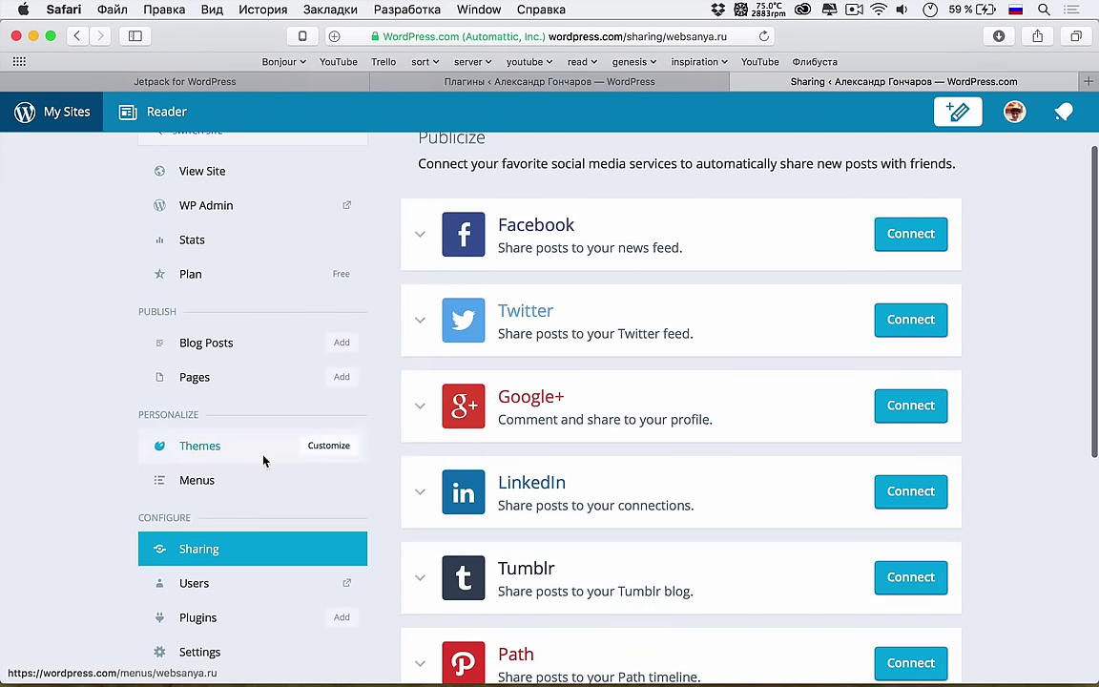
scroll(272, 491, "up", 2)
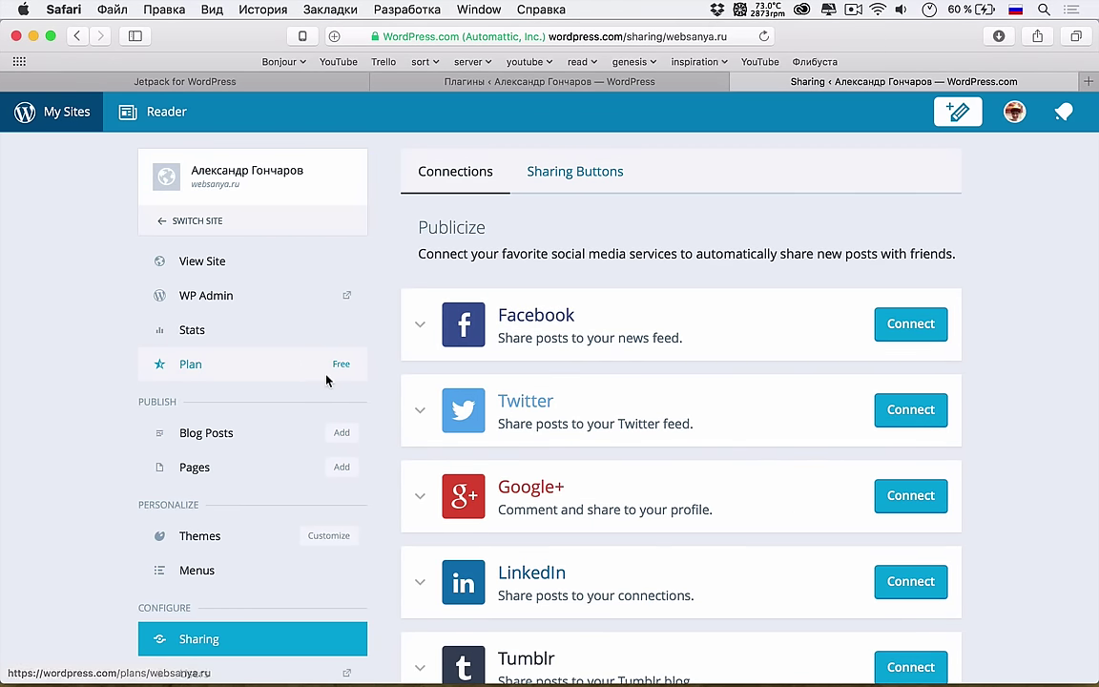
scroll(387, 409, "down", 5)
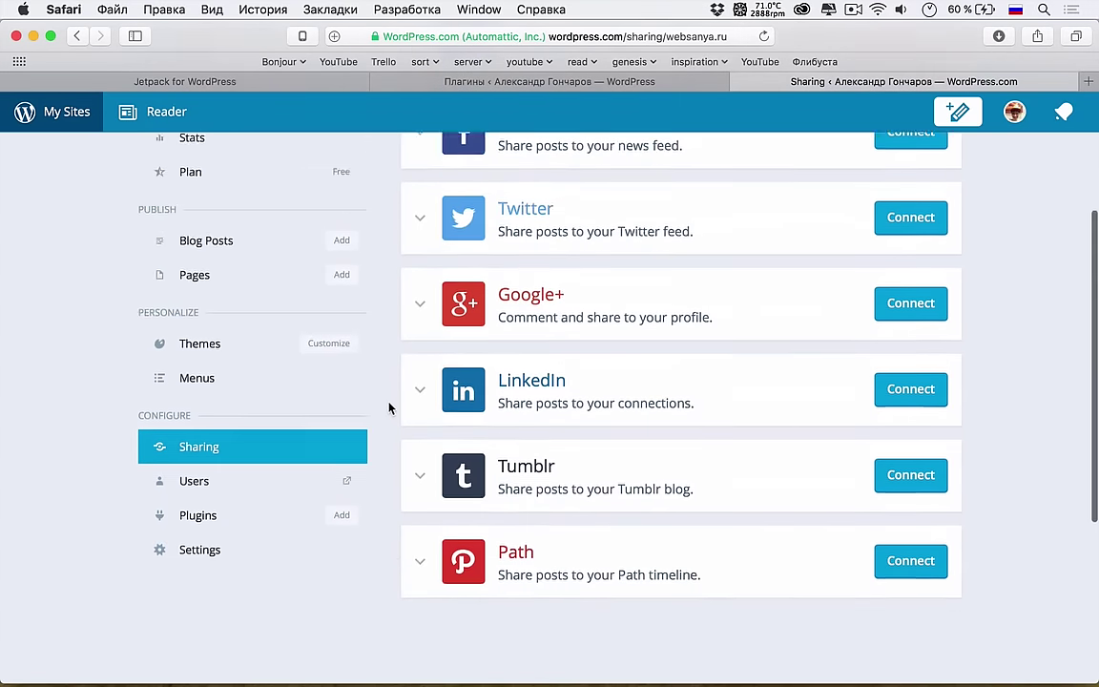
scroll(387, 409, "up", 5)
Step: View the sharing buttons configuration with its preview and button styles, and return to the Publicize connections
left_click(572, 191)
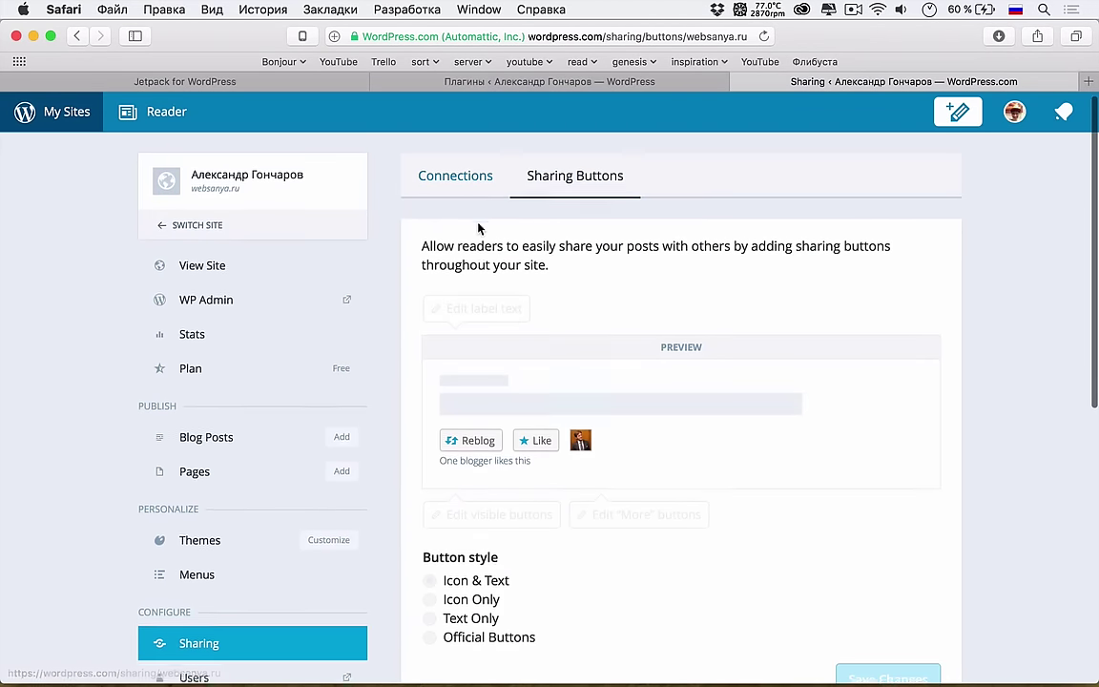
scroll(478, 222, "down", 2)
scroll(477, 222, "up", 1)
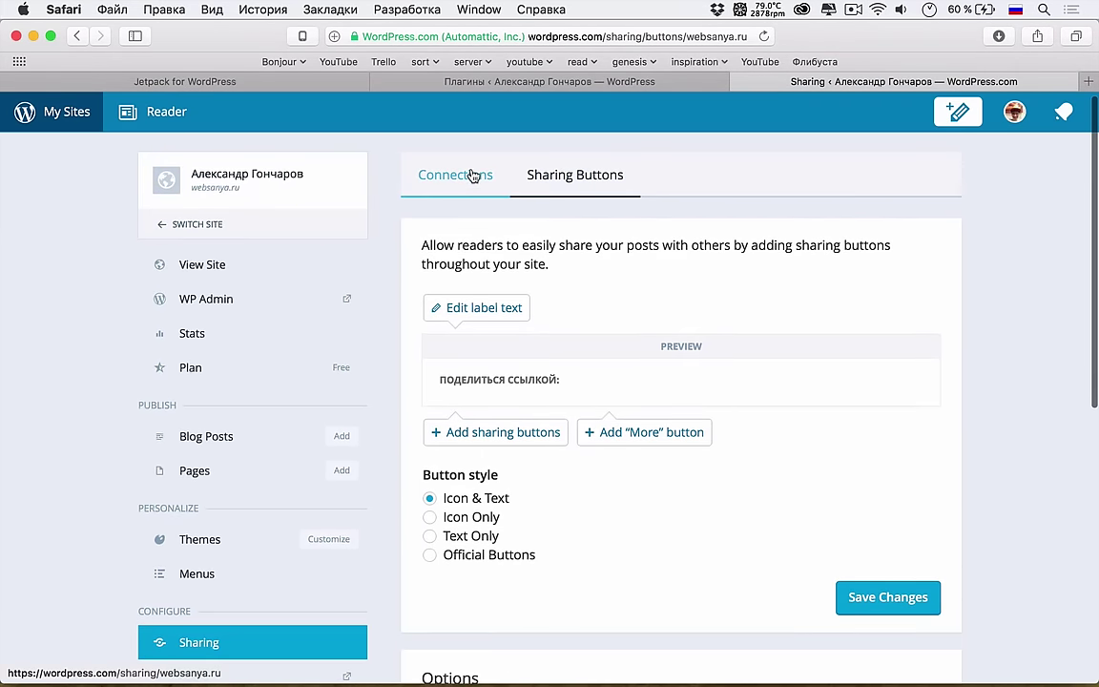
left_click(471, 174)
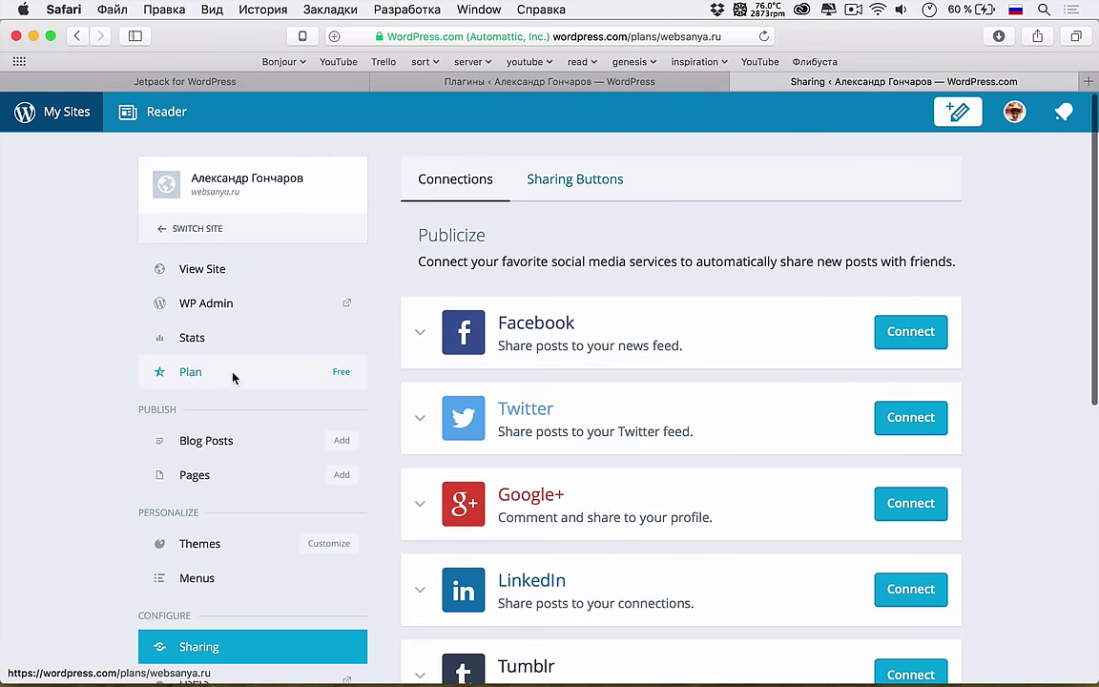
Step: Open the plans for websanya.ru and compare the Free, Premium and Business offers
left_click(233, 377)
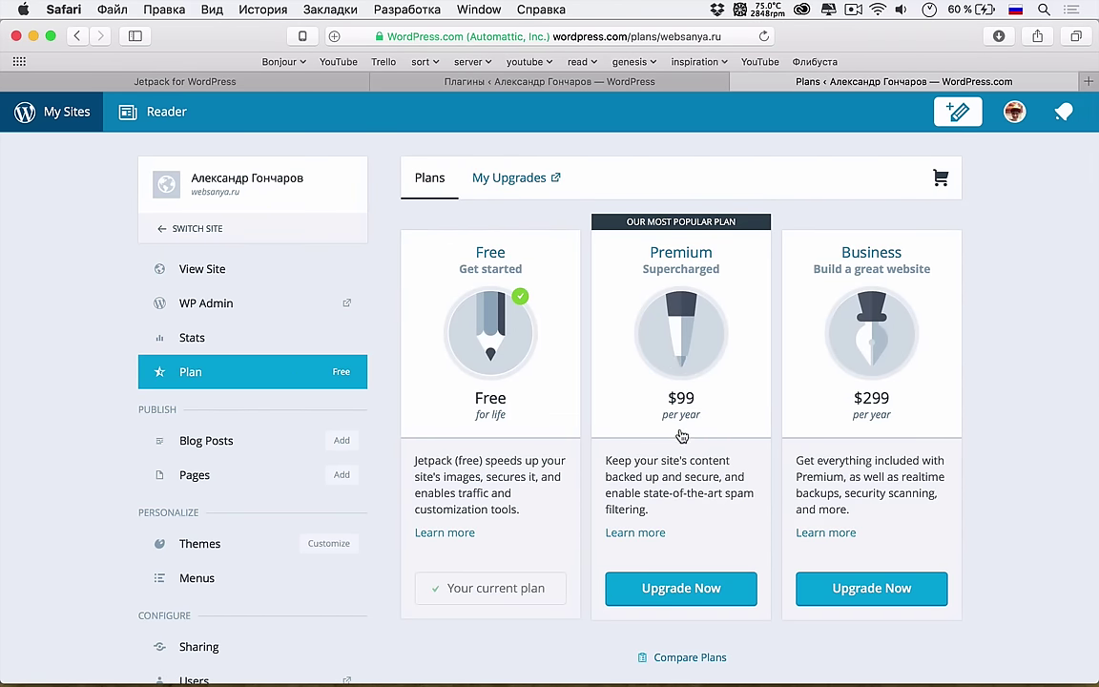
scroll(609, 326, "down", 3)
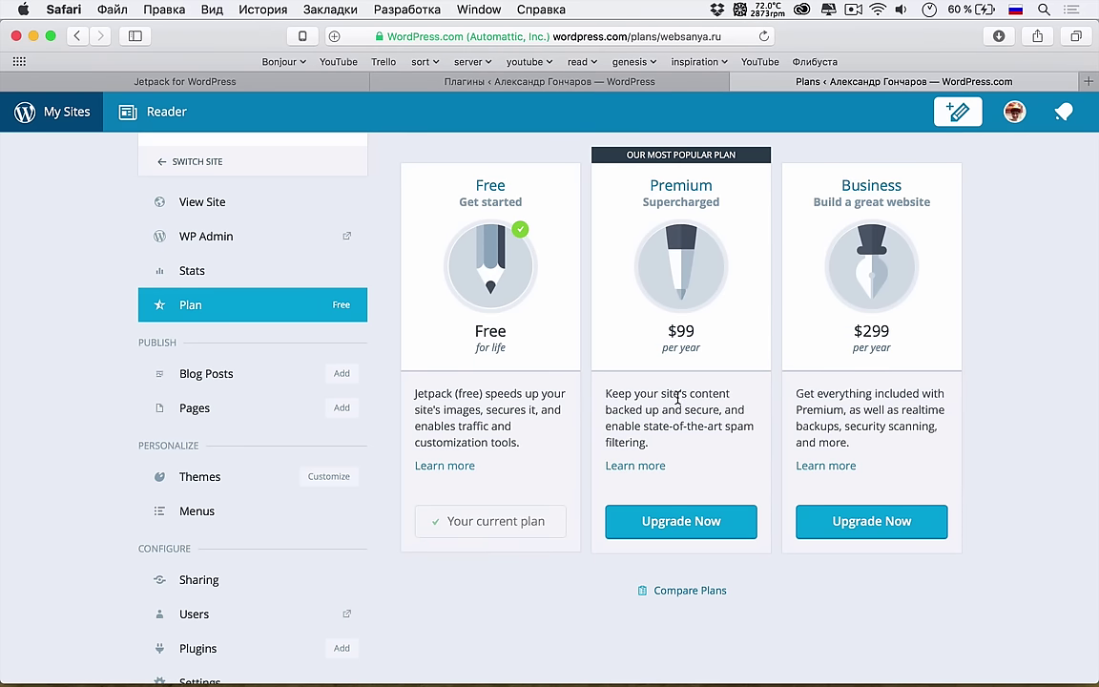
scroll(677, 381, "up", 2)
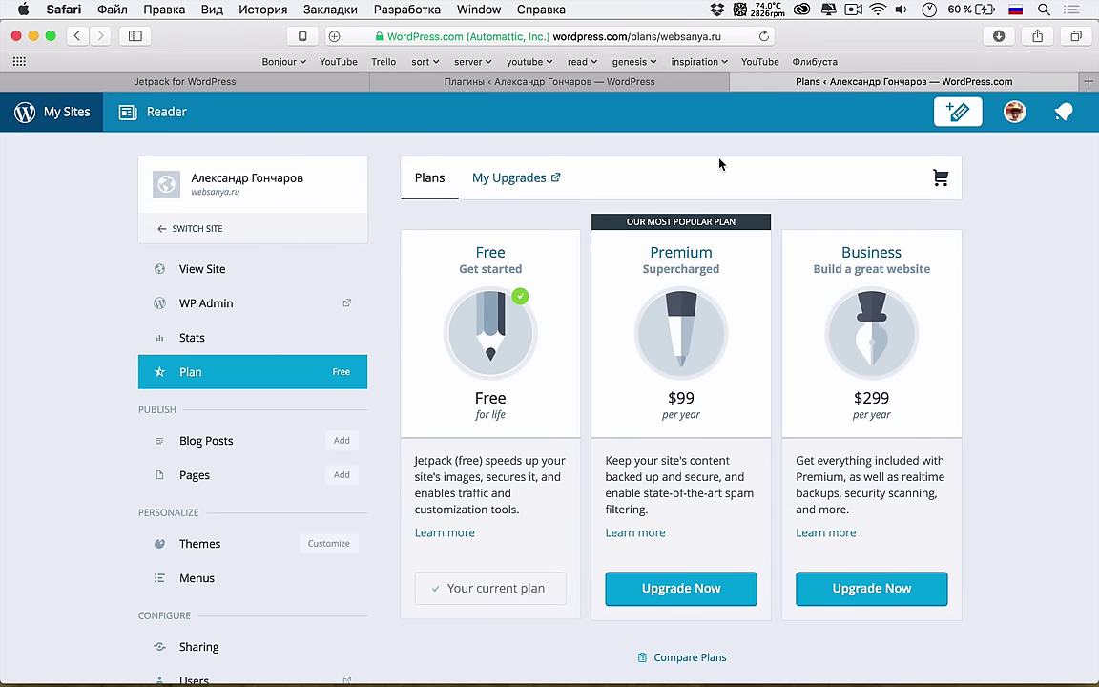
Step: Close the WordPress.com plans page, open the Jetpack dashboard in the websanya.ru admin and look through its modules
left_click(739, 85)
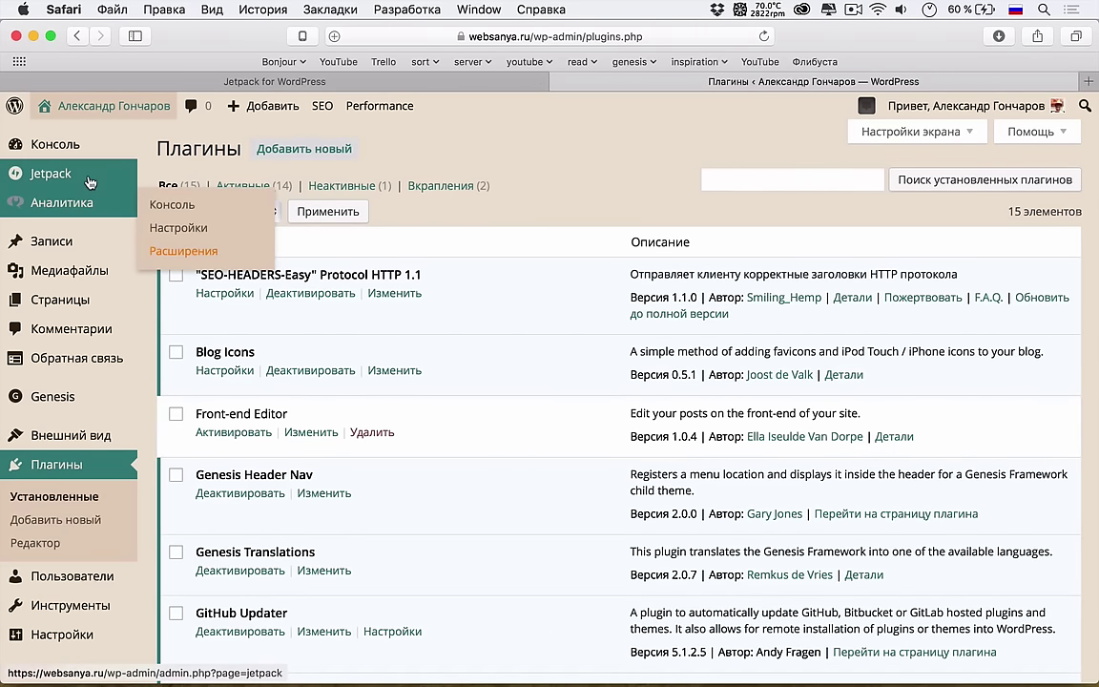
left_click(88, 177)
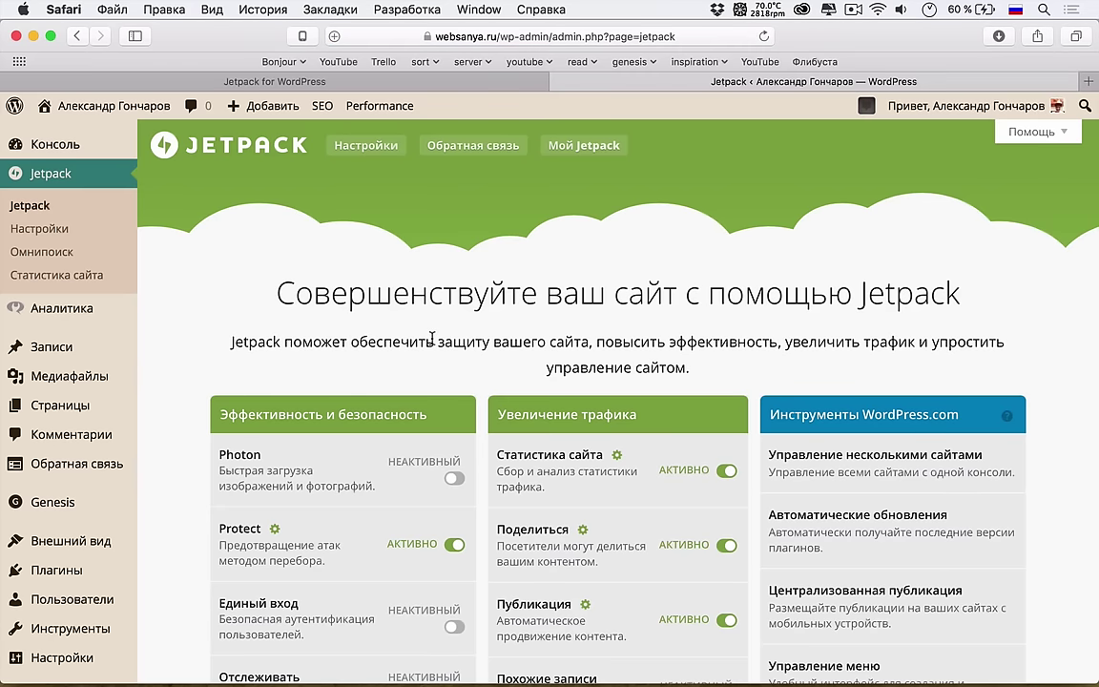
scroll(431, 339, "down", 3)
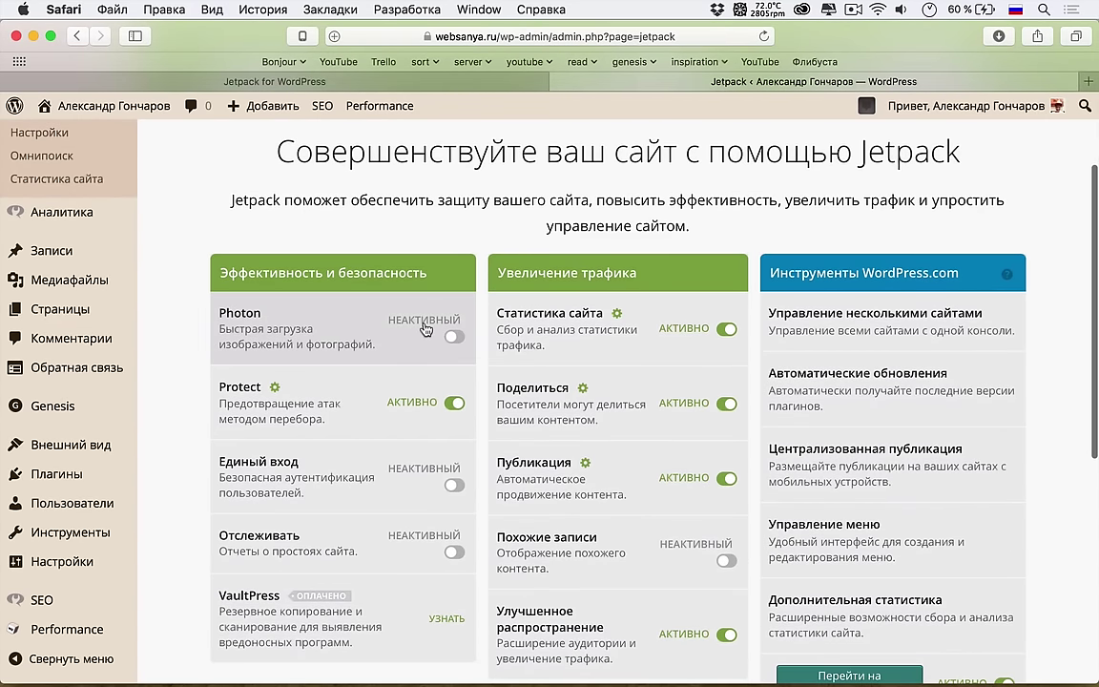
scroll(424, 329, "down", 5)
Step: Open Jetpack's full module list, deactivate the JSON API module and open a new browser tab
left_click(596, 572)
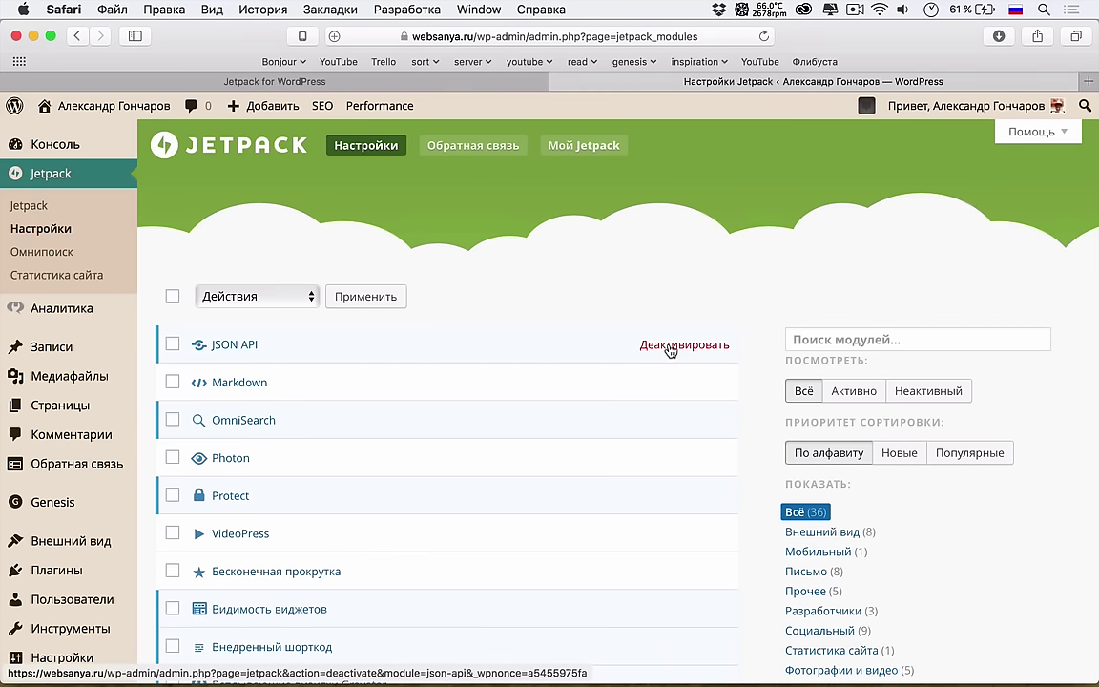
left_click(671, 349)
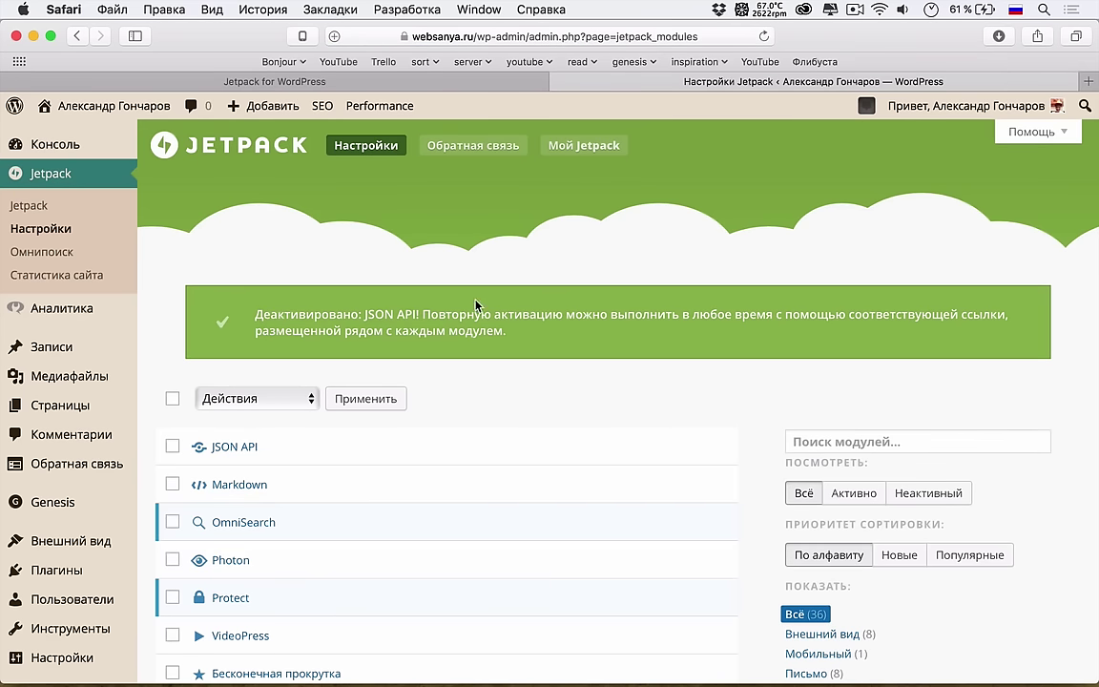
key("super+t")
type("цщквзку")
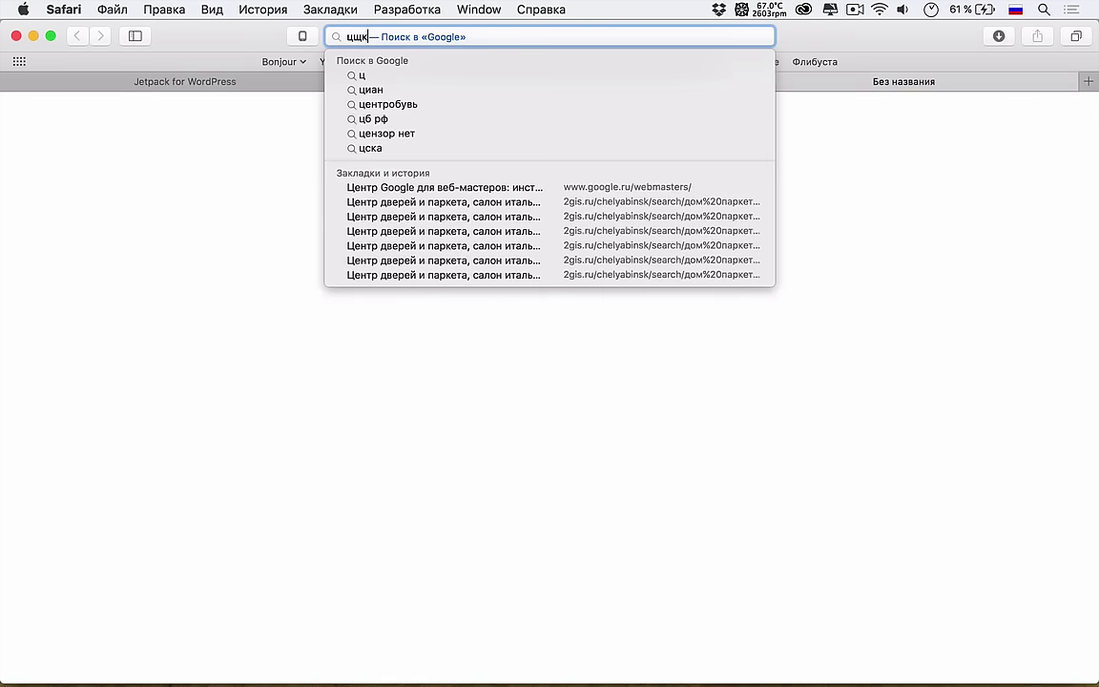
key("BackSpace")
key("BackSpace")
key("BackSpace")
key("BackSpace")
key("BackSpace")
type("кв цв")
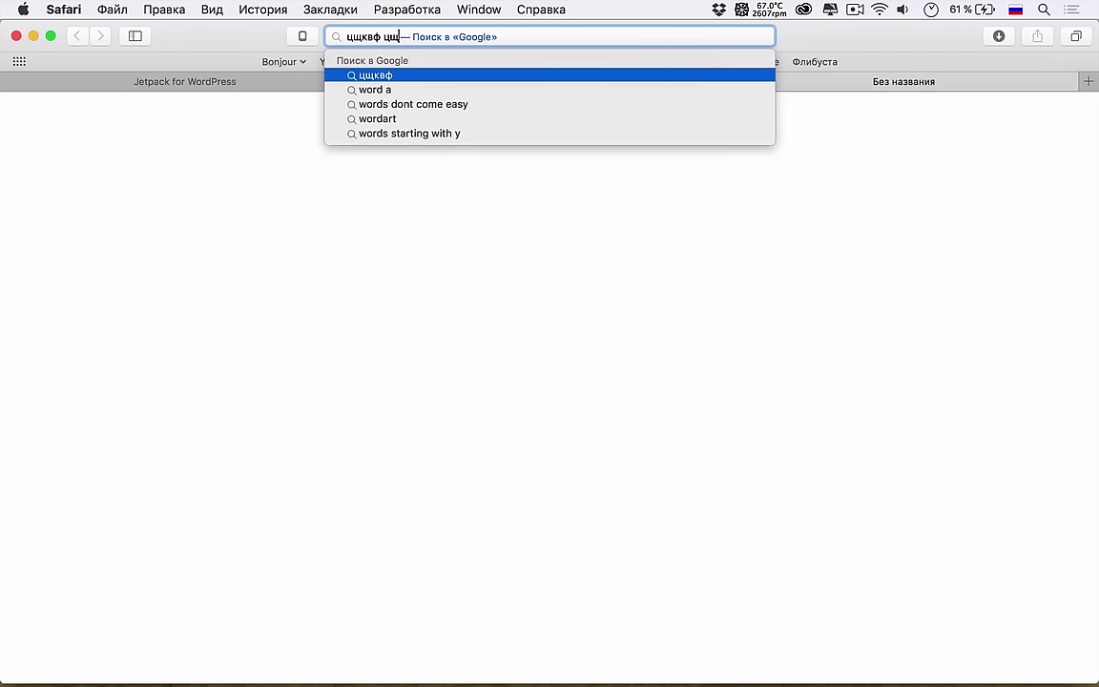
Step: Switch the keyboard layout to English and load the wordpress.com/sites page, replacing the mistyped address
key("super+a")
key("ctrl+space")
type("wordpress/")
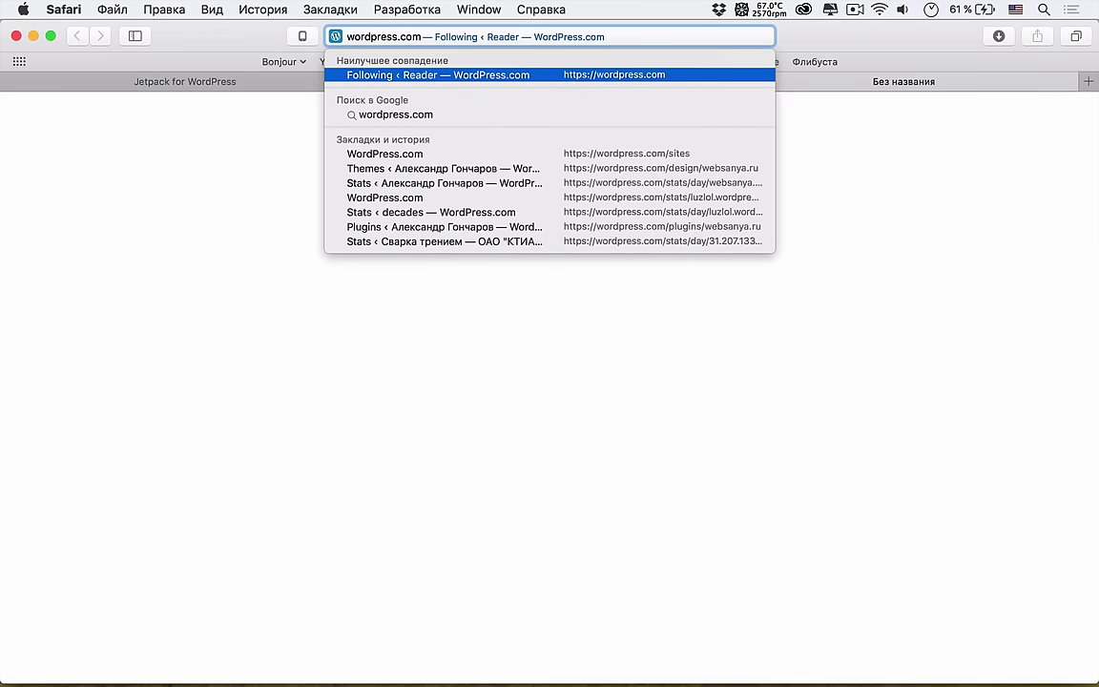
key("Down")
key("Down")
key("Return")
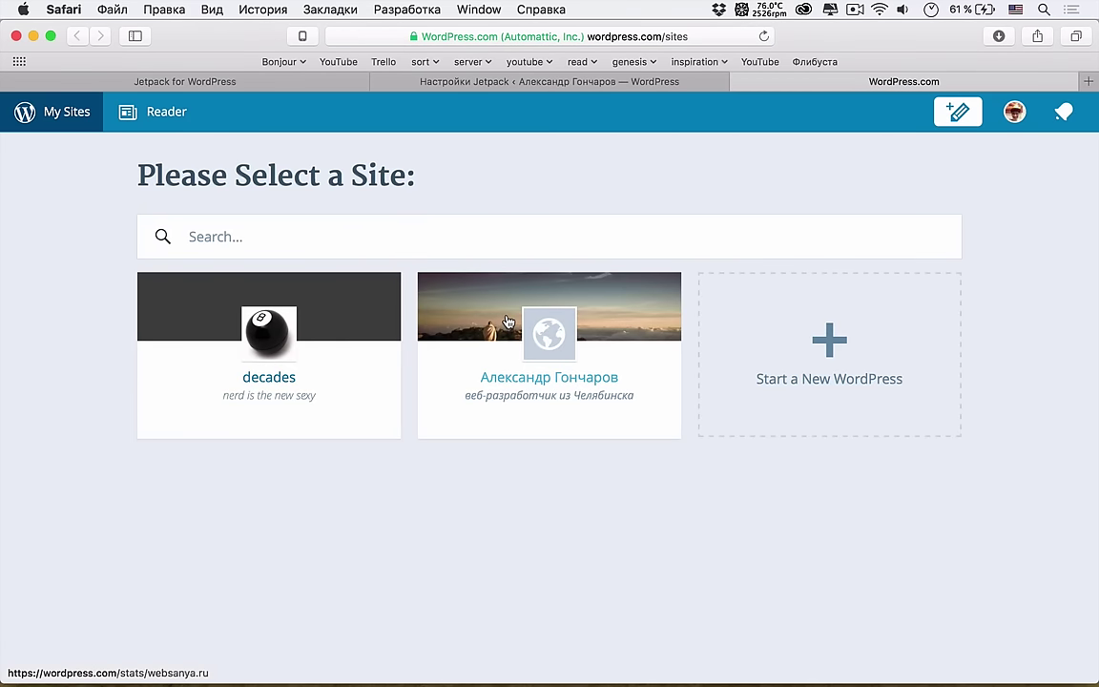
Step: Select the websanya.ru site on WordPress.com and look over its daily statistics and management sections
left_click(508, 322)
scroll(492, 388, "down", 1)
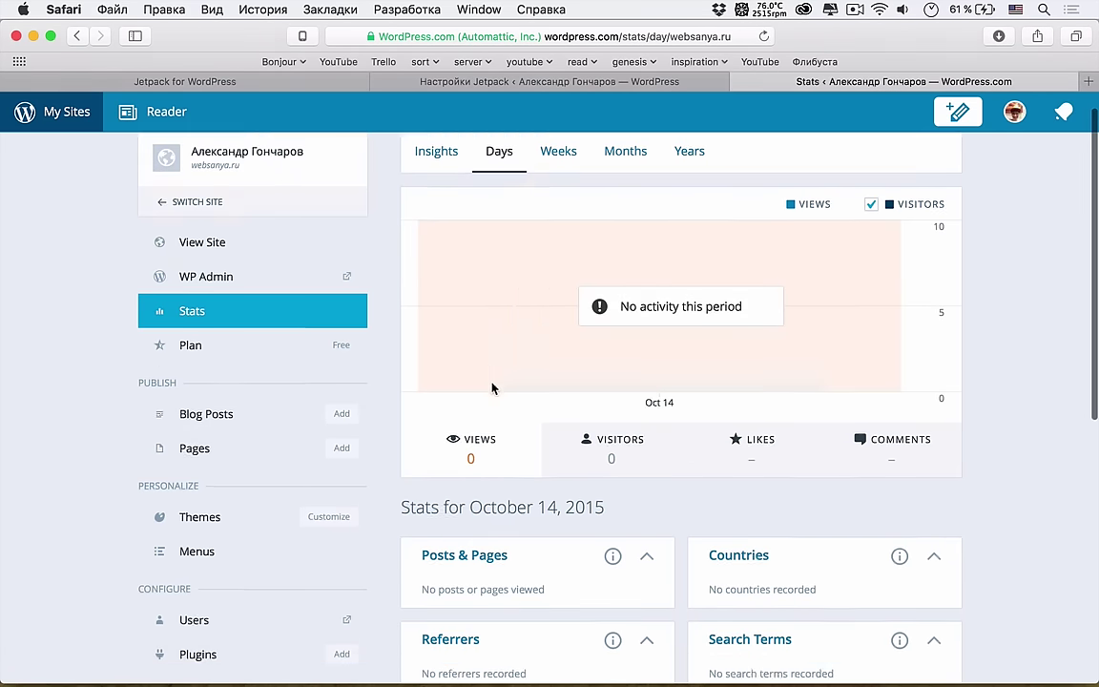
scroll(492, 388, "down", 3)
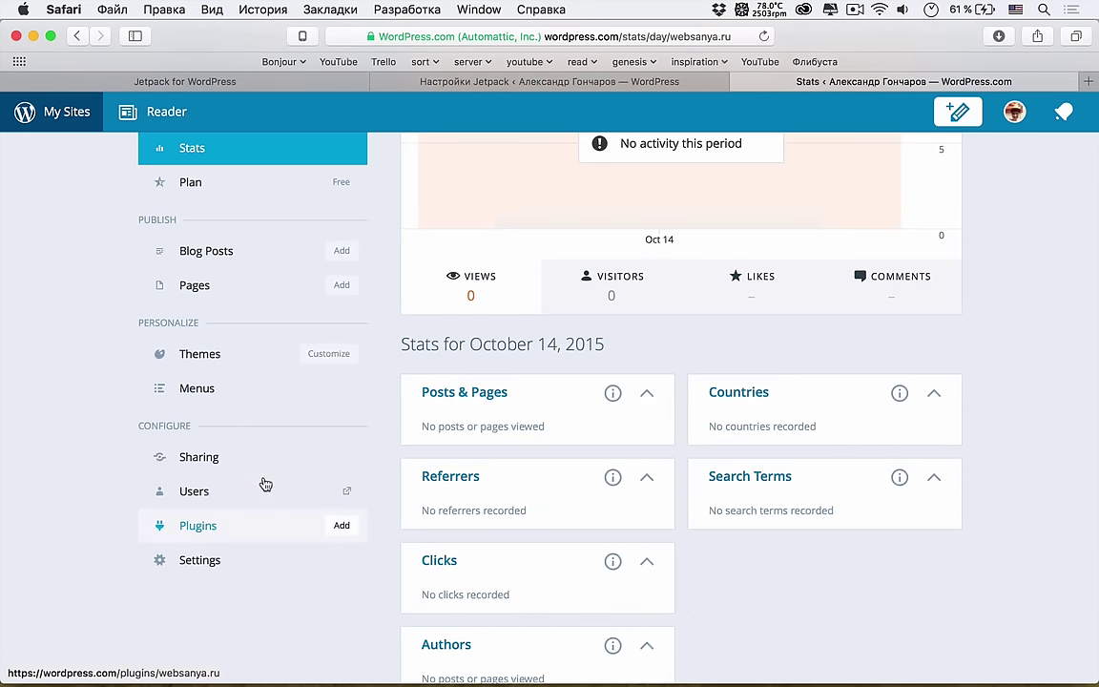
Step: Open the websanya.ru site's plugin list on WordPress.com and examine the activation and autoupdate controls
left_click(258, 523)
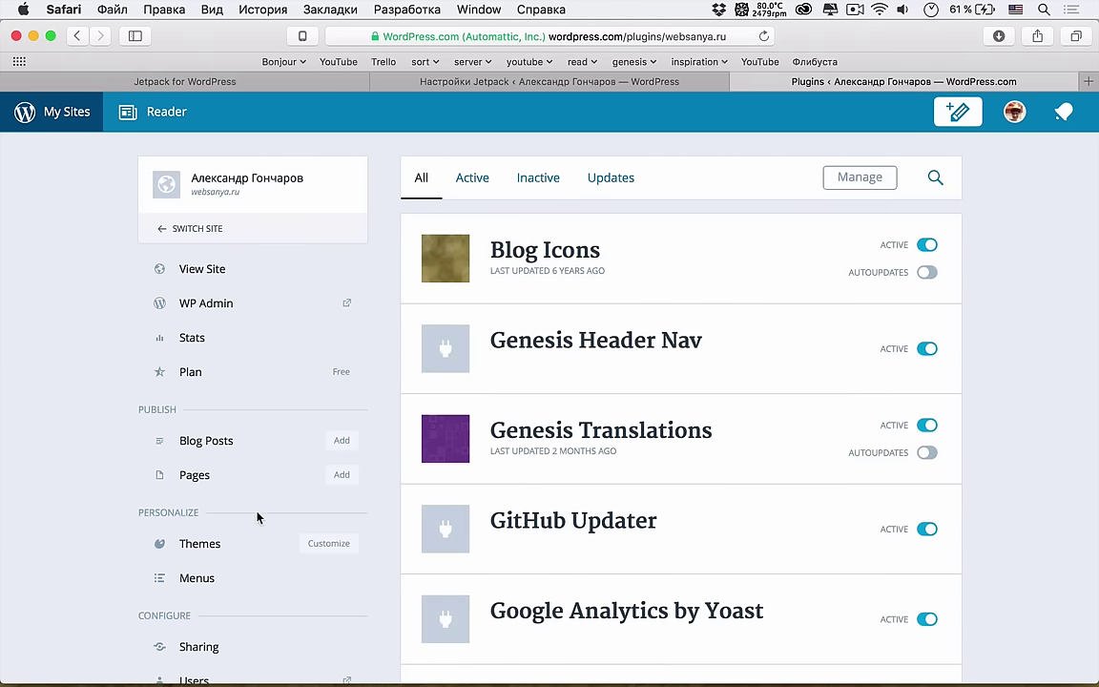
scroll(648, 210, "down", 1)
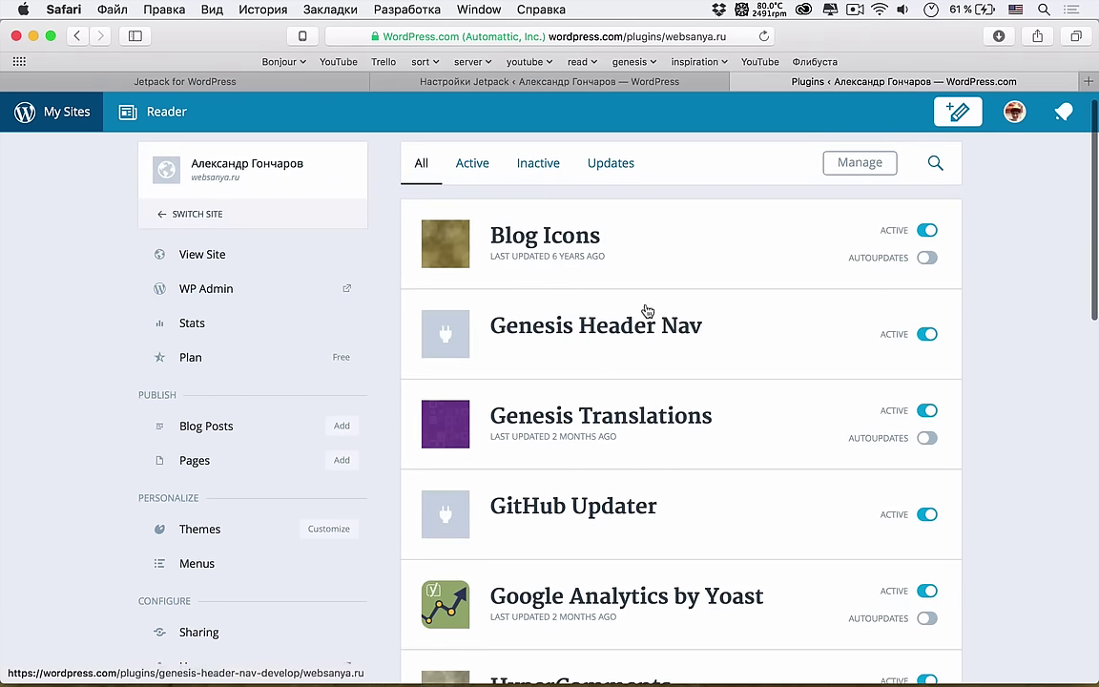
scroll(570, 429, "down", 8)
scroll(570, 429, "up", 2)
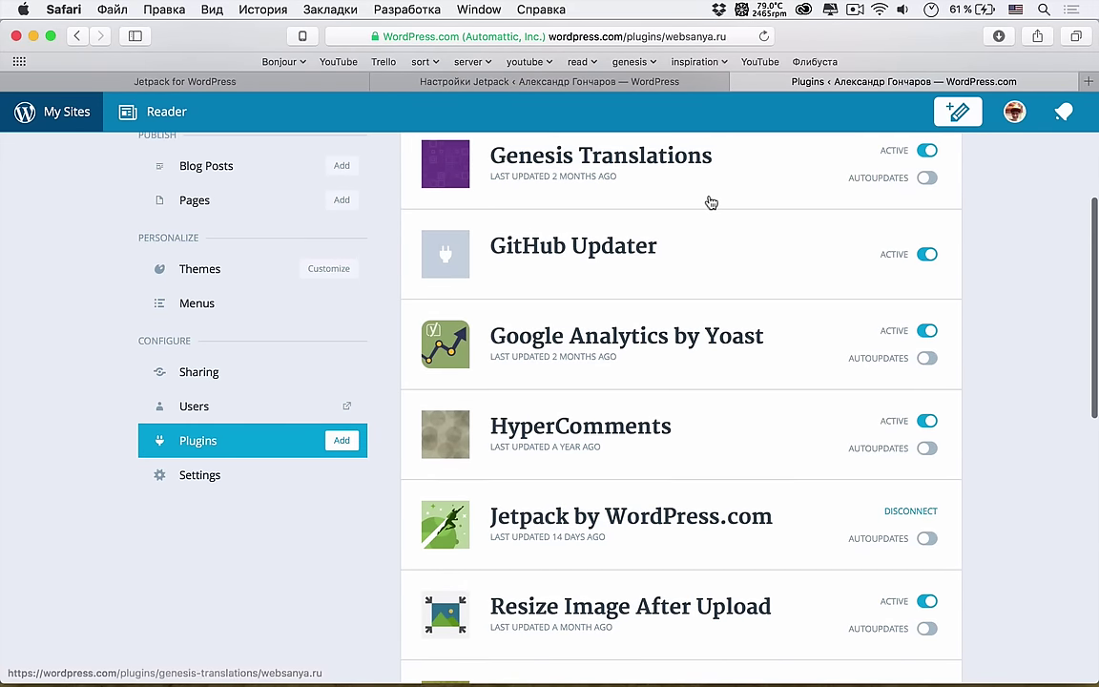
Step: Close the WordPress.com page and activate the Markdown module in the Jetpack settings of the websanya.ru admin
left_click(740, 81)
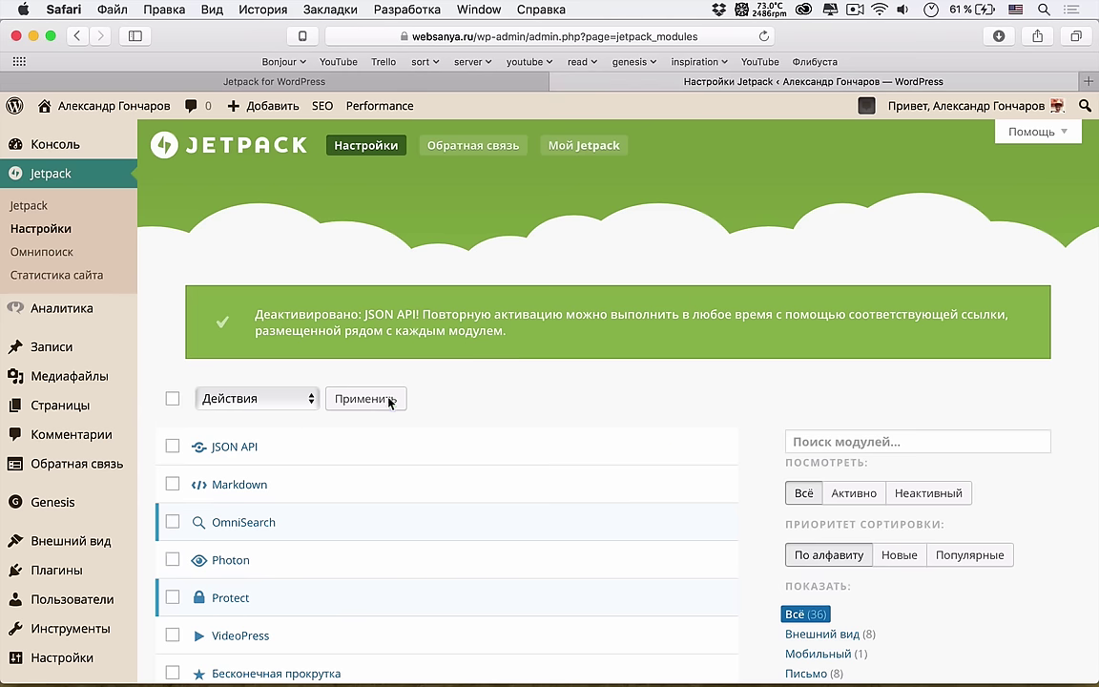
left_click(239, 484)
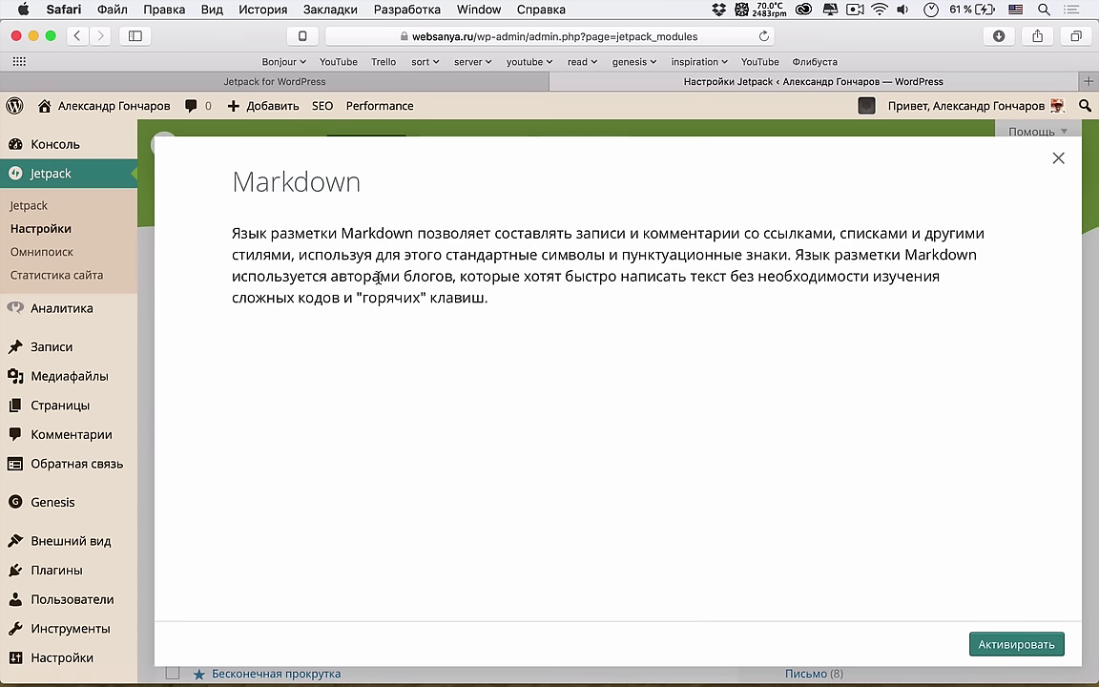
left_click(1026, 645)
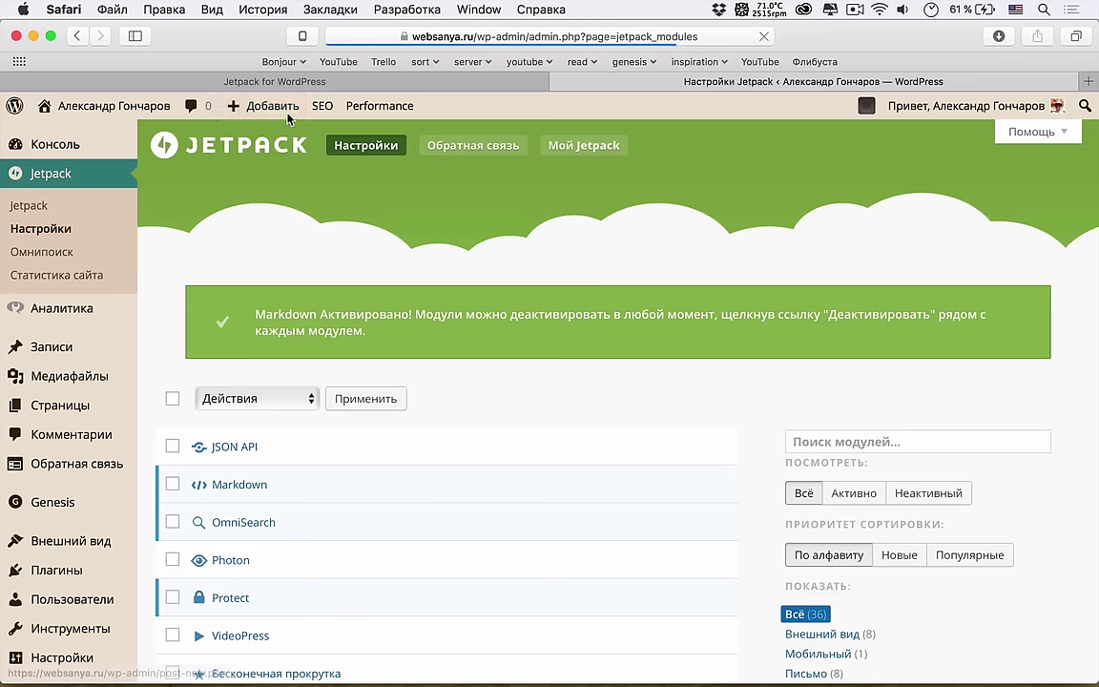
Step: Open a new post in a separate browser tab and switch its editor to visual mode
mouse_move(272, 108)
left_click(254, 131, "super")
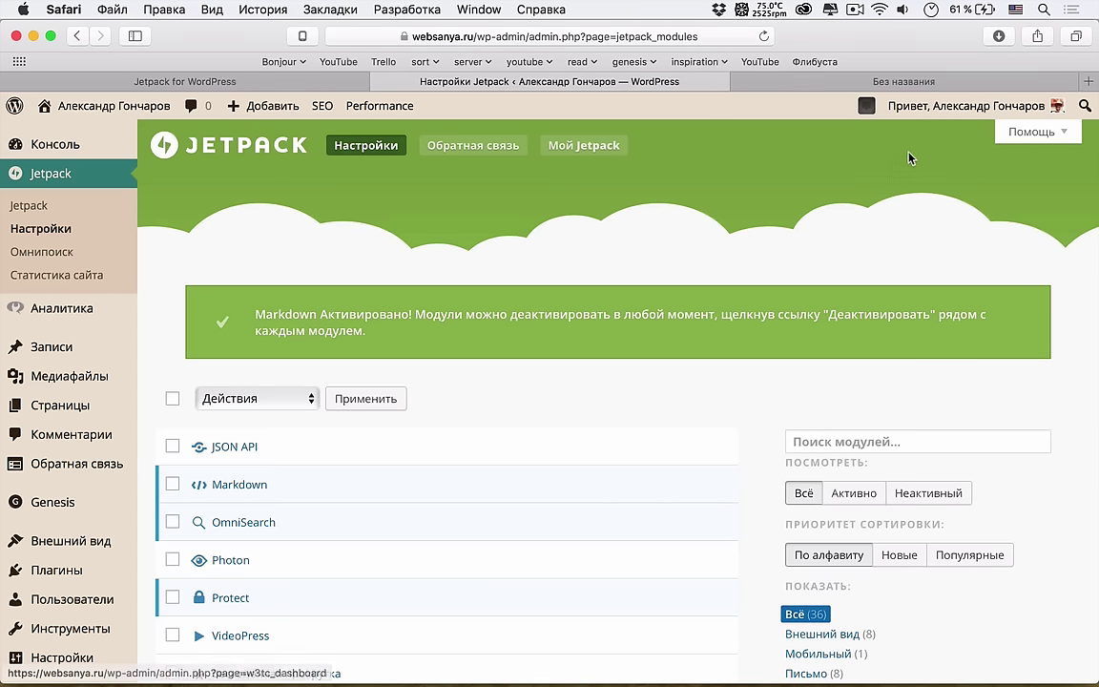
left_click(937, 81)
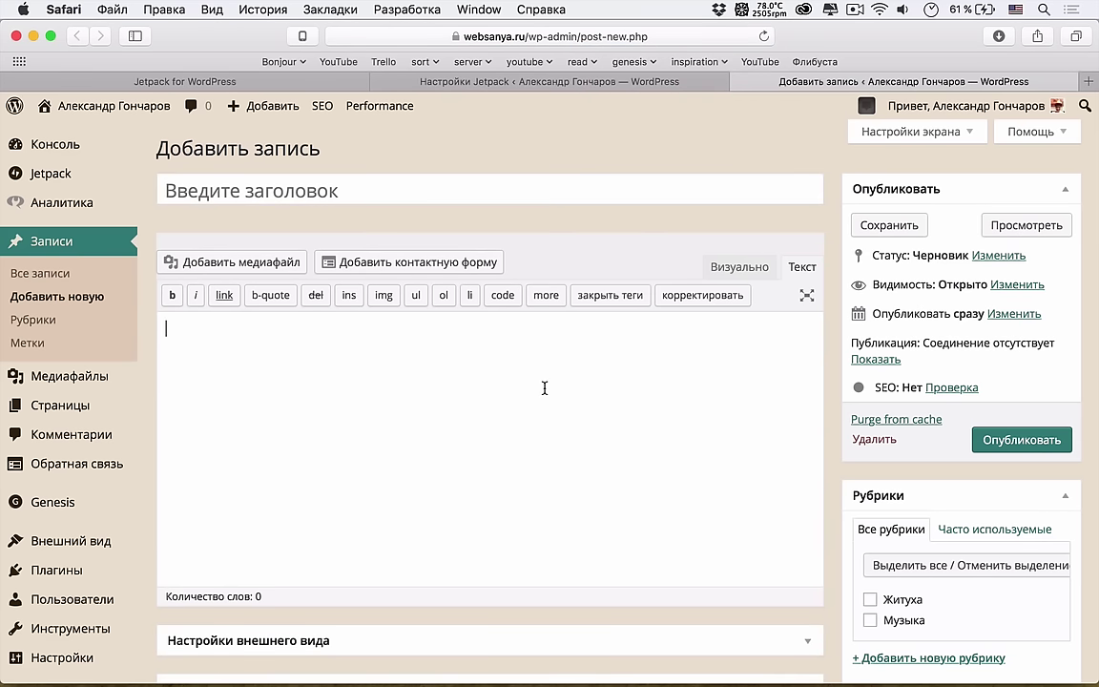
left_click(751, 268)
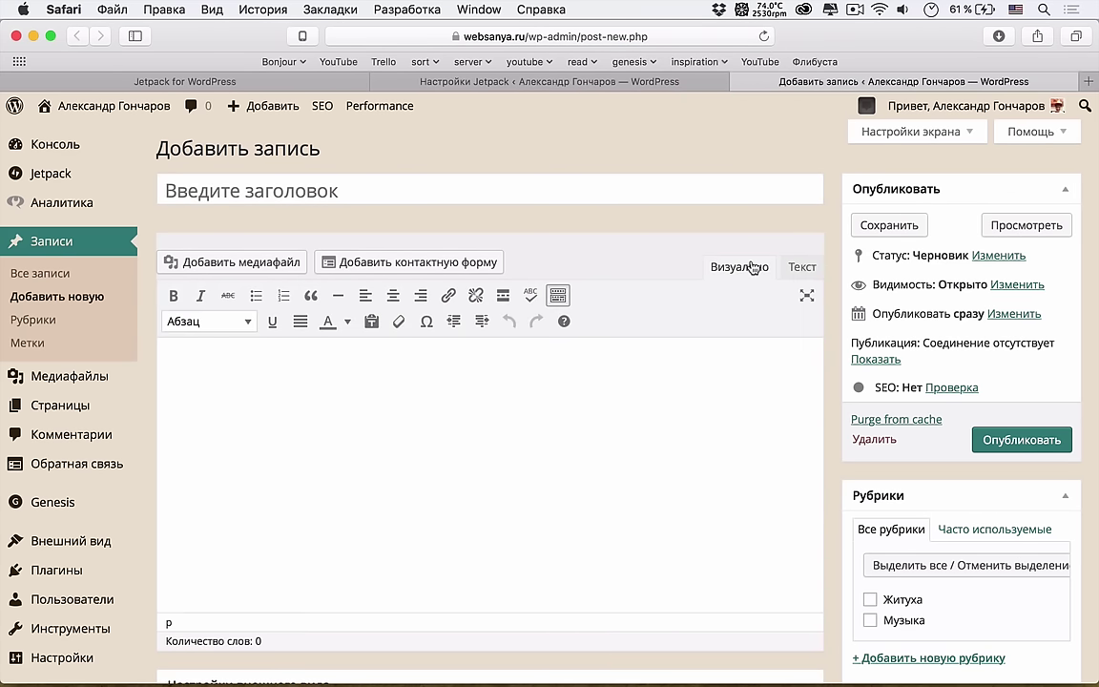
Step: Write the Markdown quote "> Здесь будет цитата!" in the post, check its HTML source and return to visual mode
type("> Здесьу")
type("удет ц")
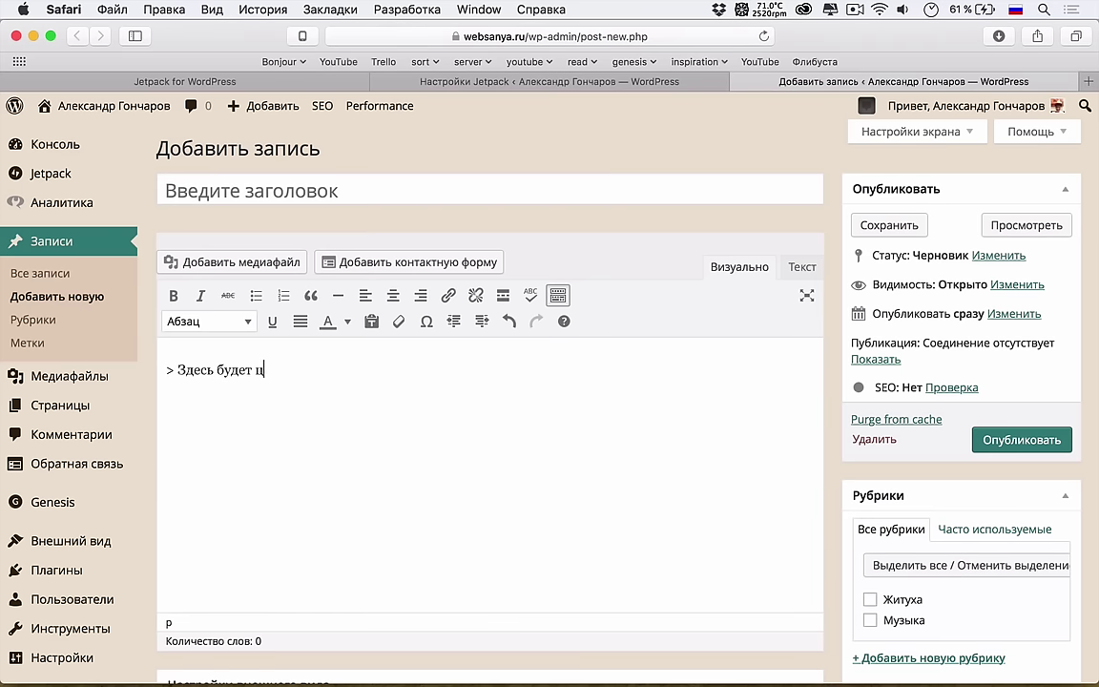
type("итата!")
key("Return")
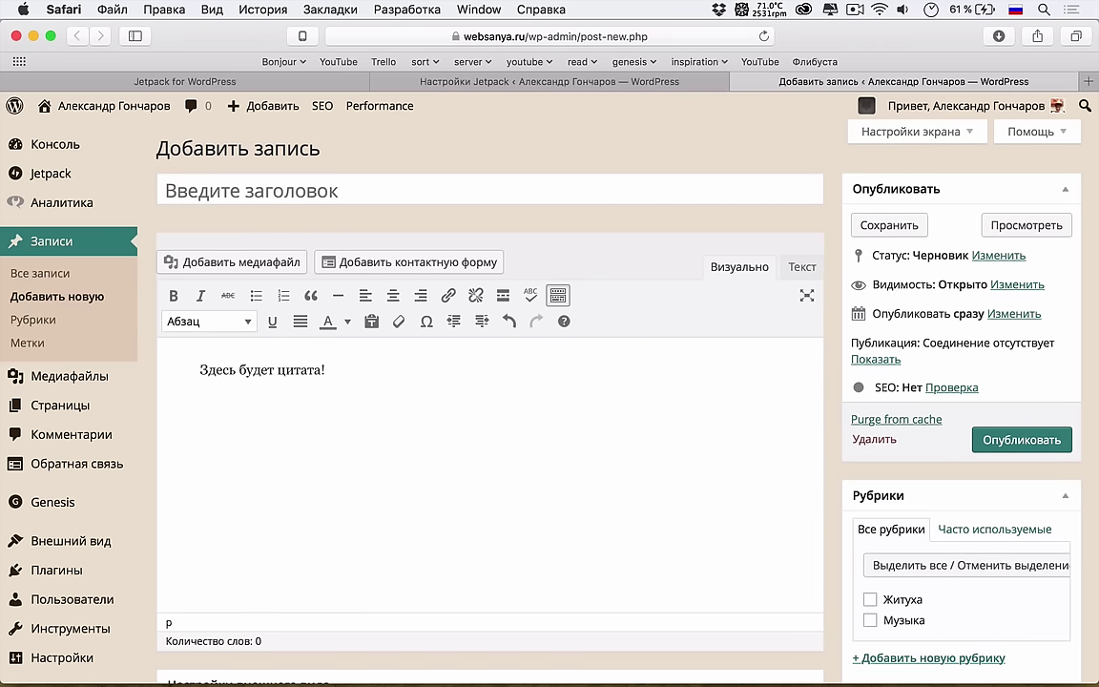
left_click(802, 267)
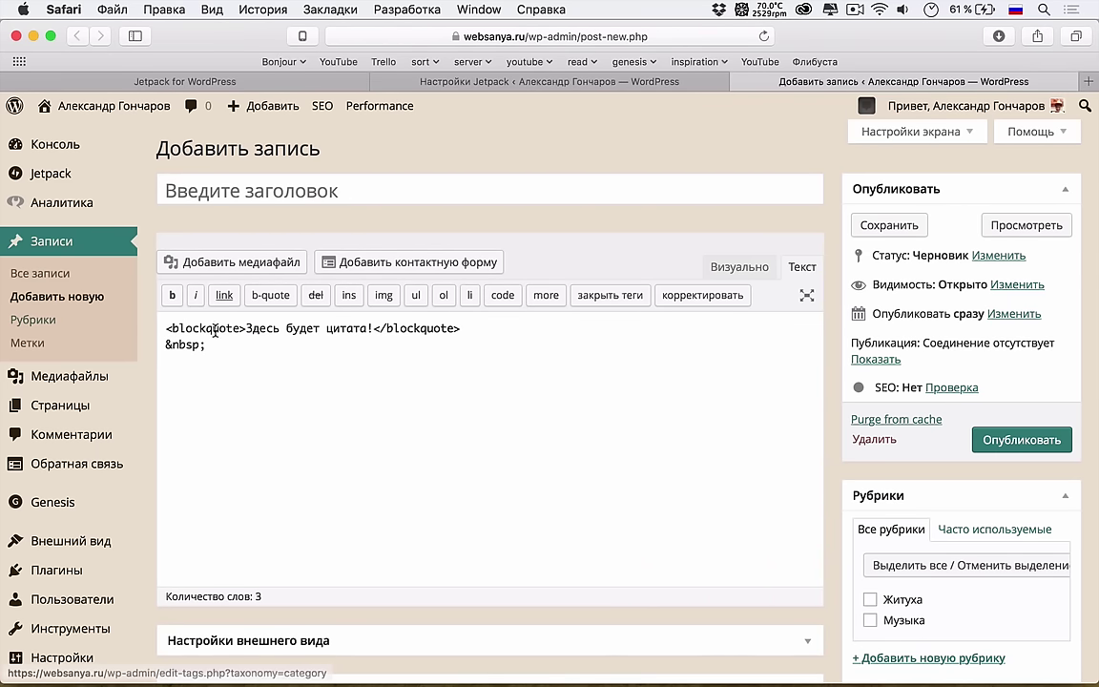
left_click(740, 267)
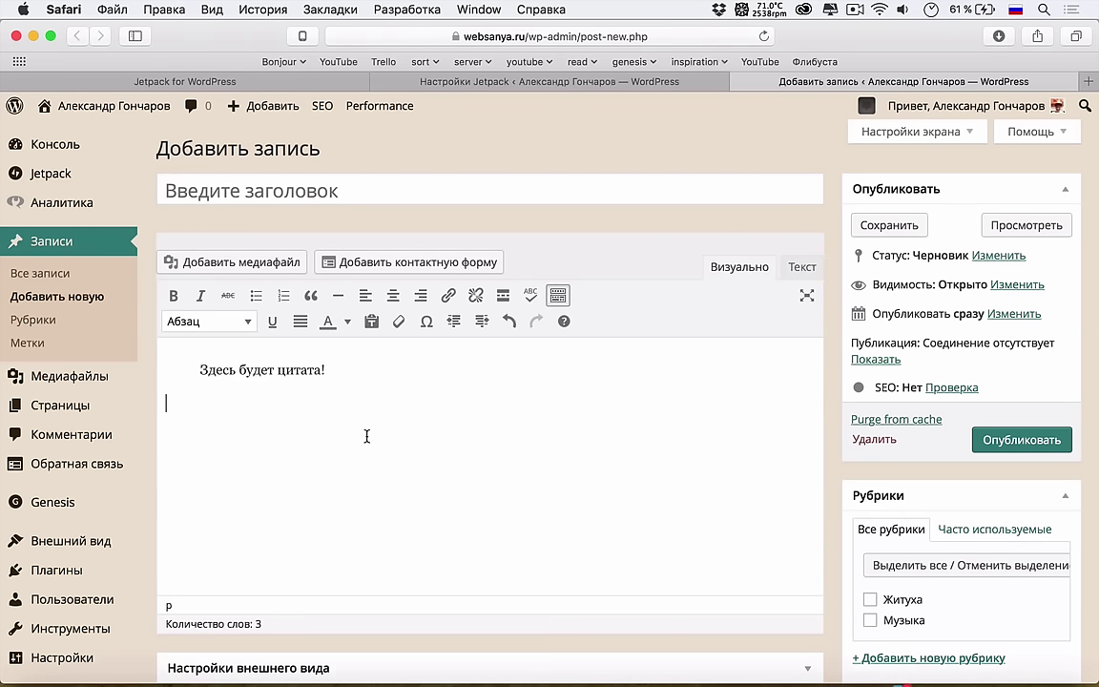
Step: Add the Markdown headings "# Заголовок первого уровня" and "## Заголовок второго уровня" below the quote
left_click(366, 435)
type("# Заголо")
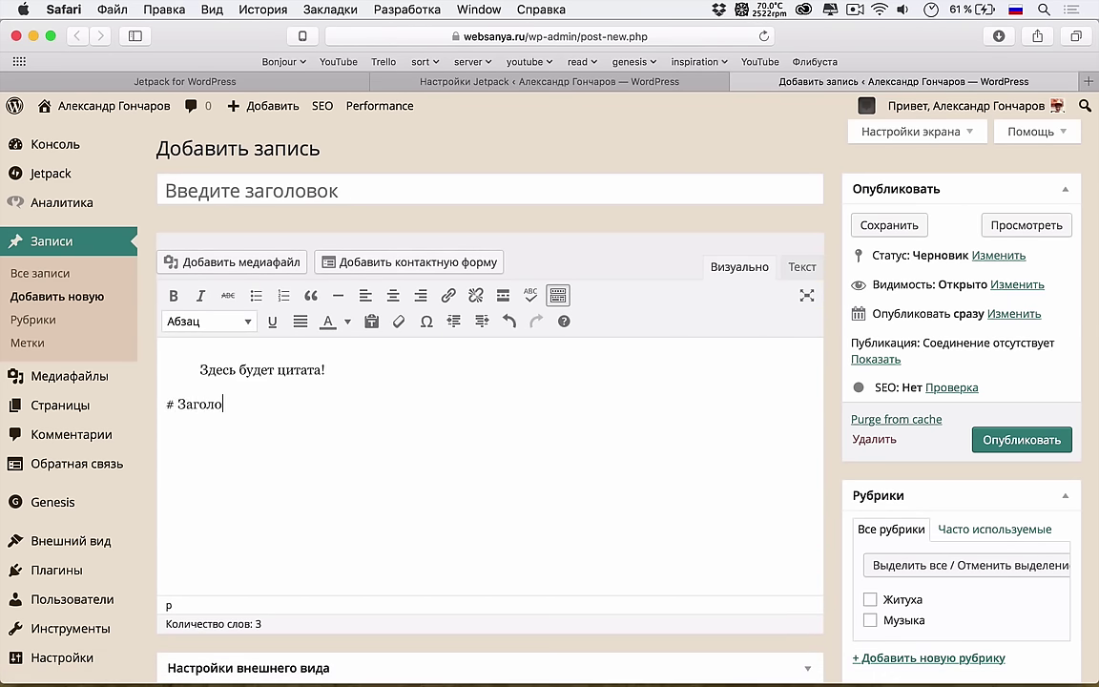
type("вок первого уровня")
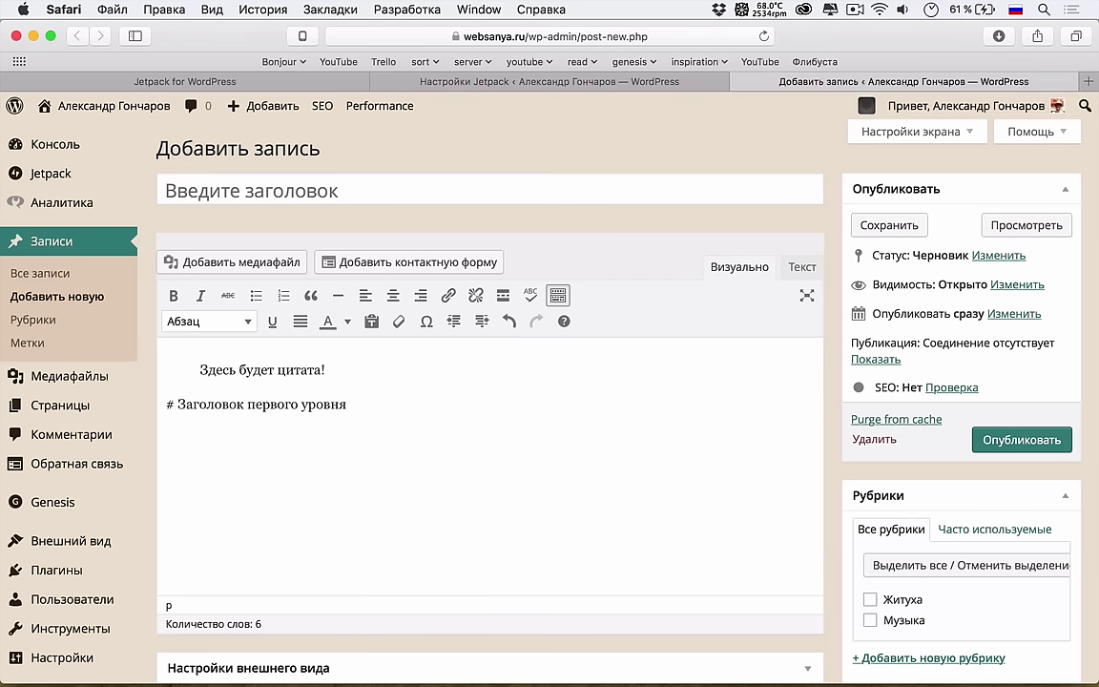
key("super+space")
type("Заголовок второго уровня")
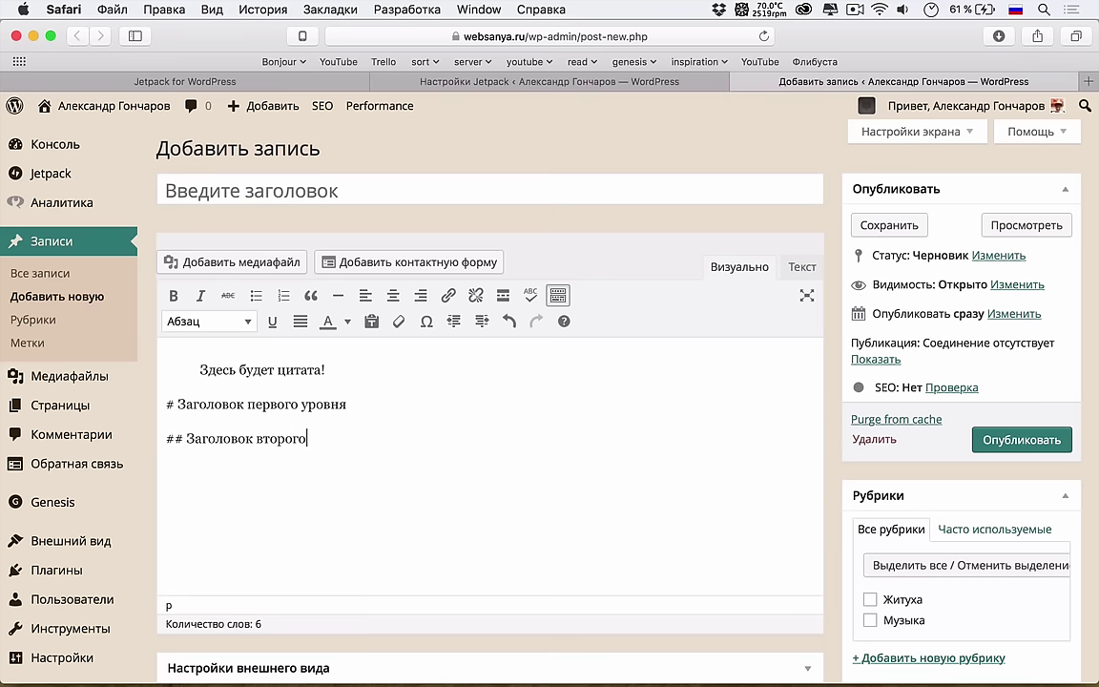
key("Return")
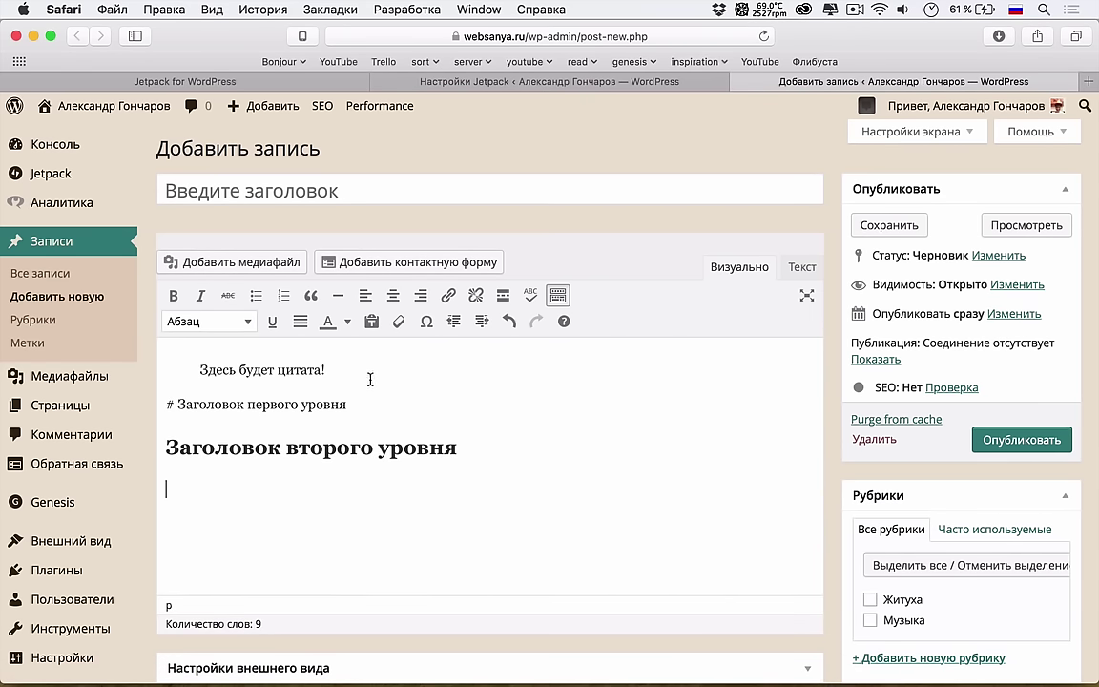
Step: Try to convert the first-level heading line into a formatted heading by re-entering its # mark and breaking the line
left_click(368, 397)
key("Return")
key("BackSpace")
left_click(166, 393)
key("Delete")
key("Delete")
type("#")
left_click(368, 402)
key("Return")
key("BackSpace")
Step: Clear all text from the draft post and deactivate the Markdown module in Jetpack's module list
key("super+a")
key("BackSpace")
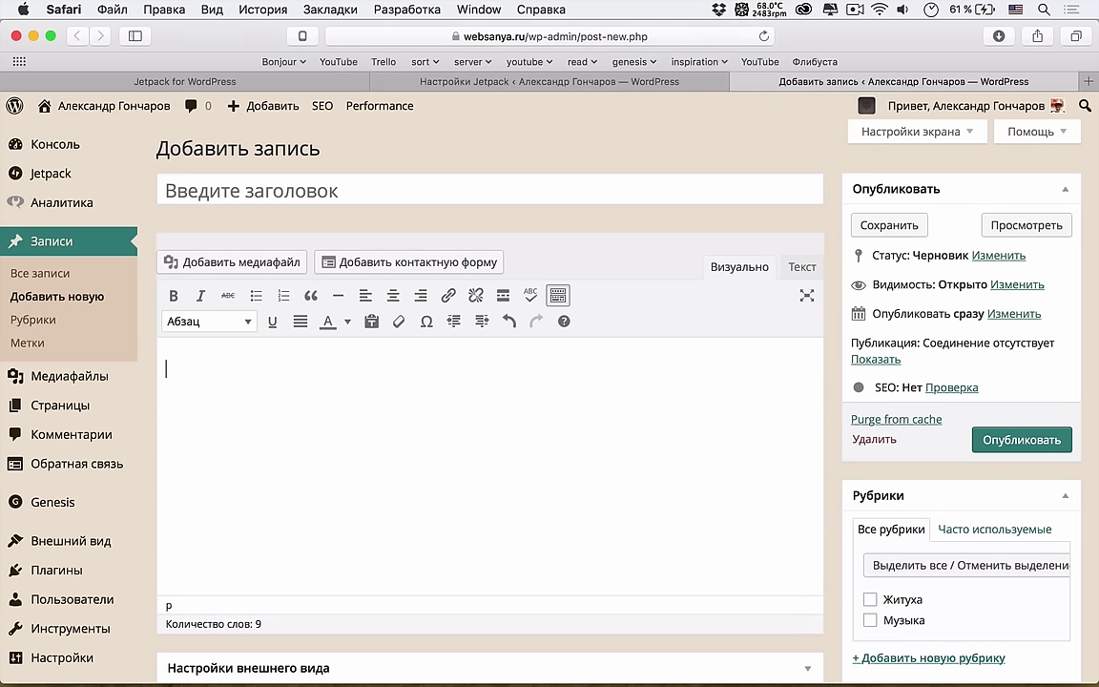
left_click(587, 82)
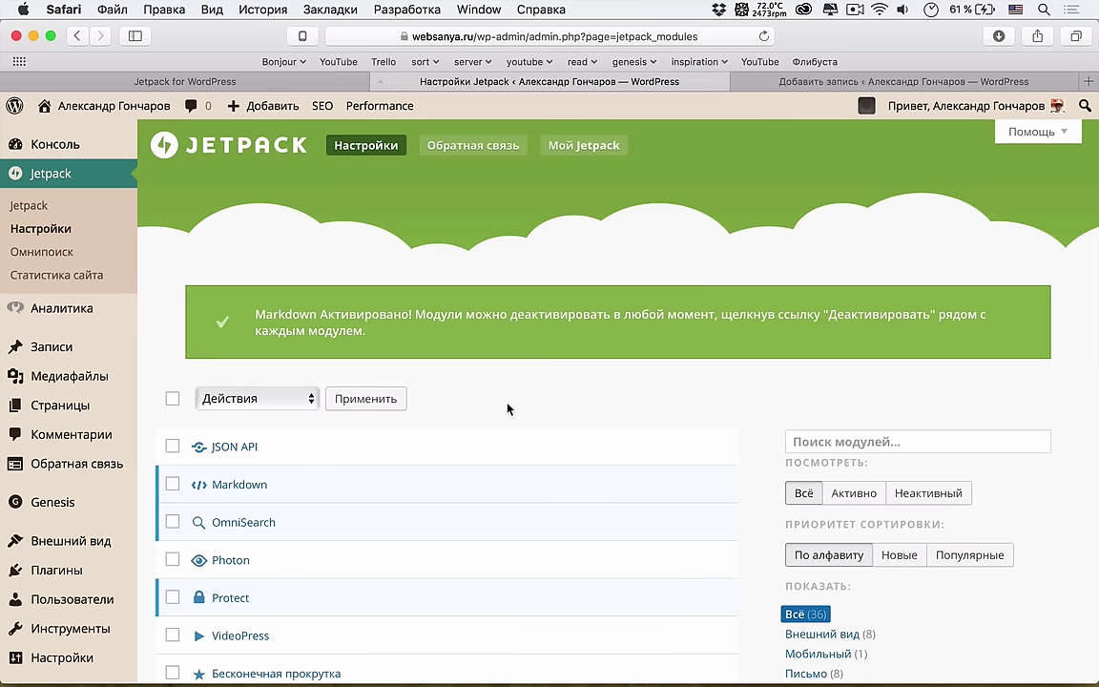
left_click(696, 487)
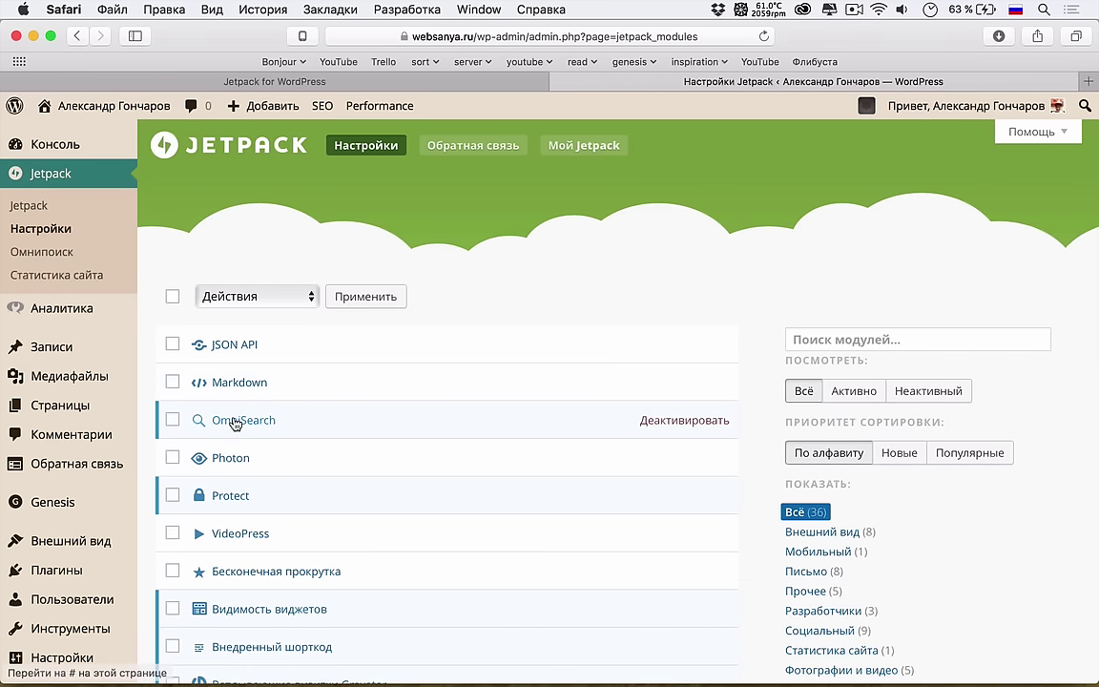
Step: Search the whole site for "barbarossa" with Jetpack's Omnisearch
left_click(75, 255)
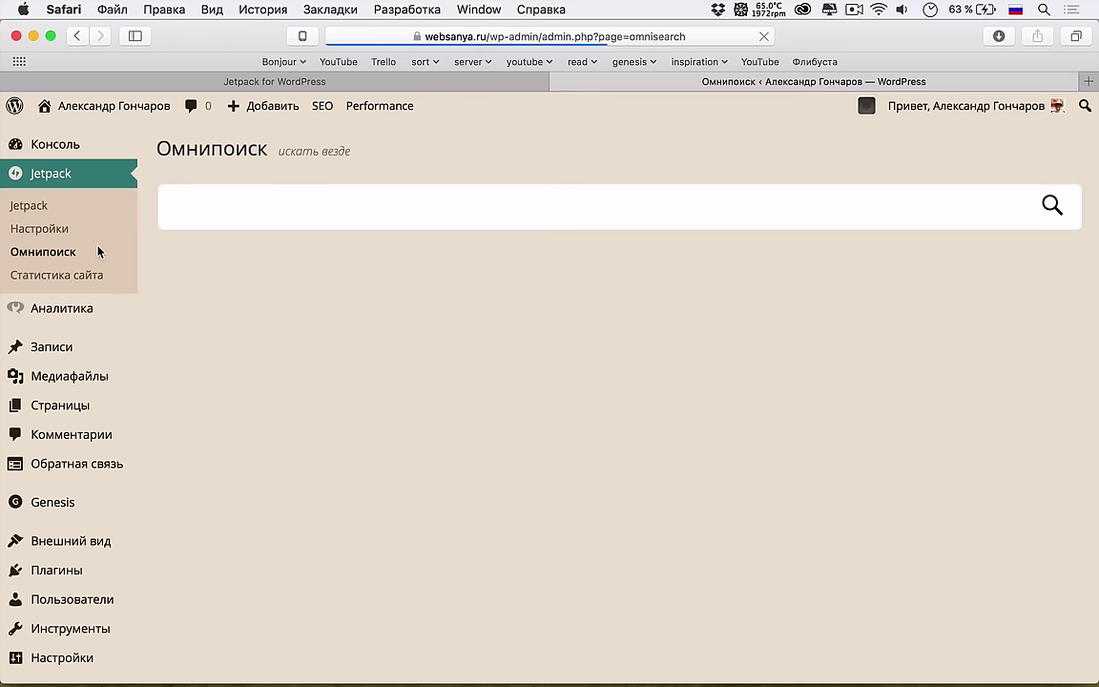
left_click(315, 216)
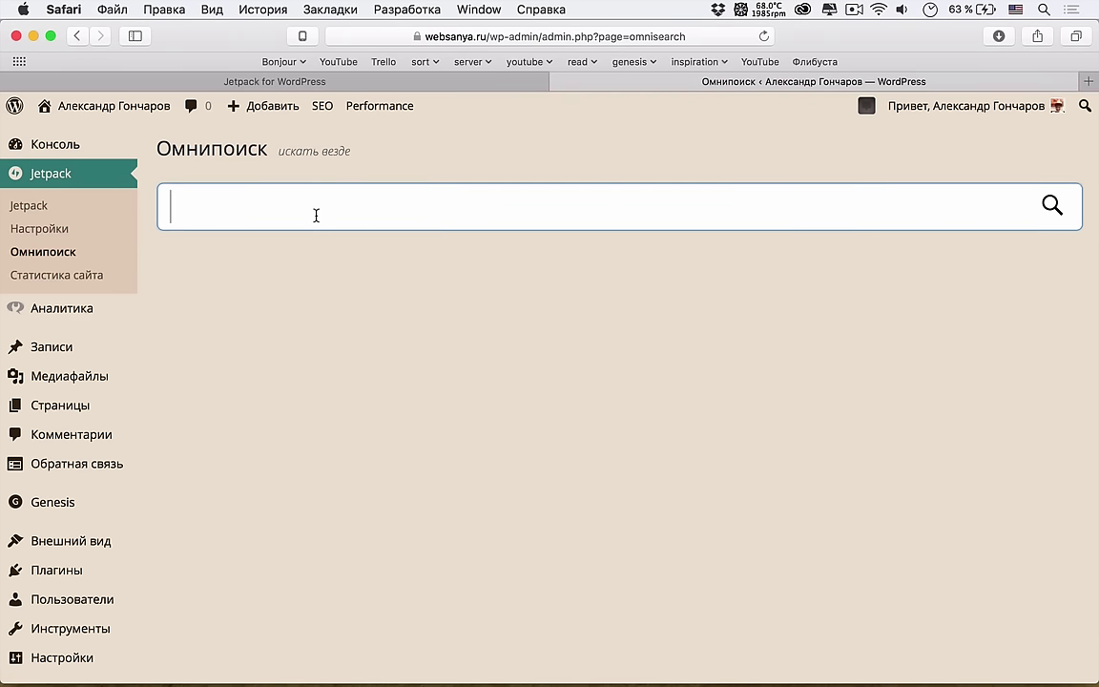
type("barbarossa")
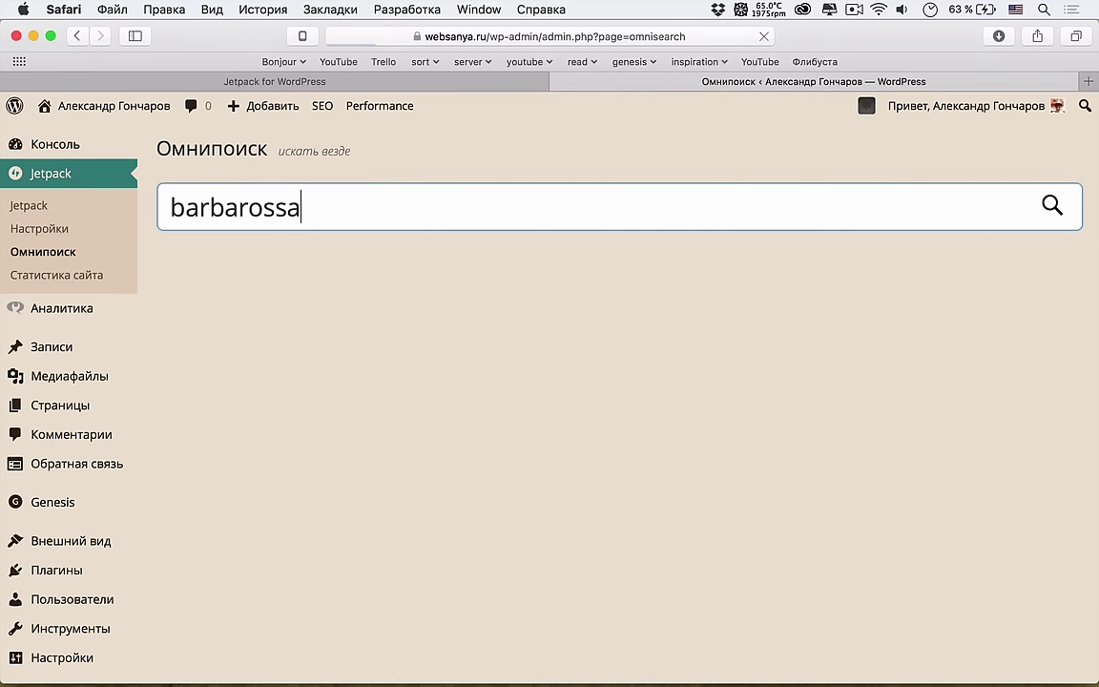
key("Return")
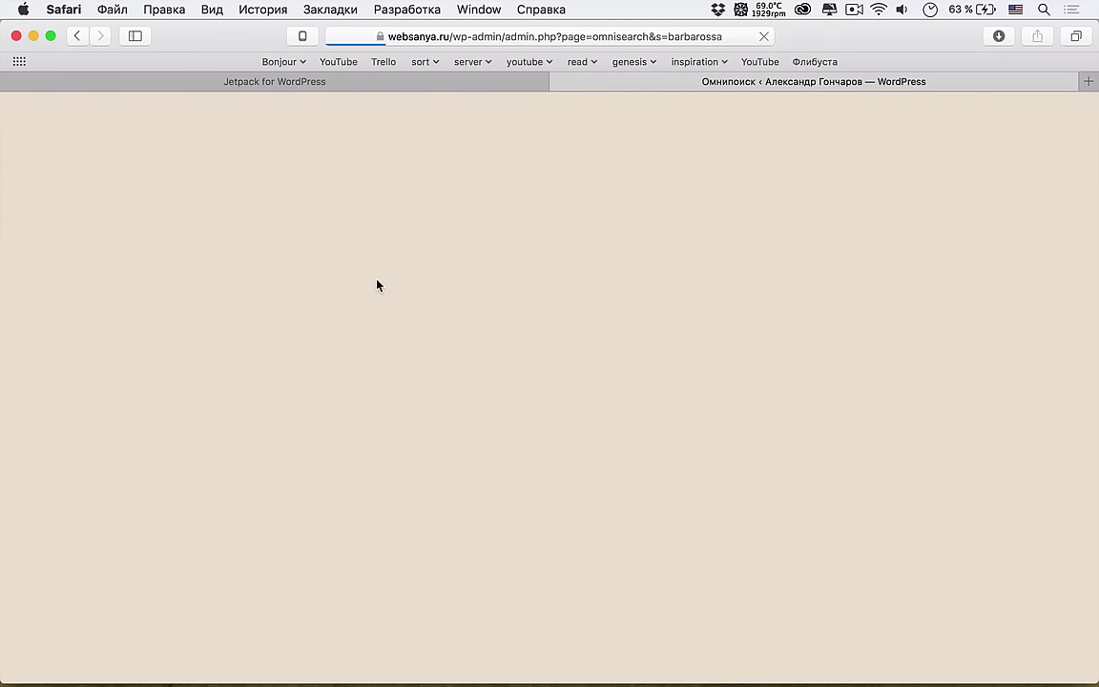
Step: Look through the search results for posts, pages, comments, media files, plugins and feedback
scroll(322, 476, "down", 2)
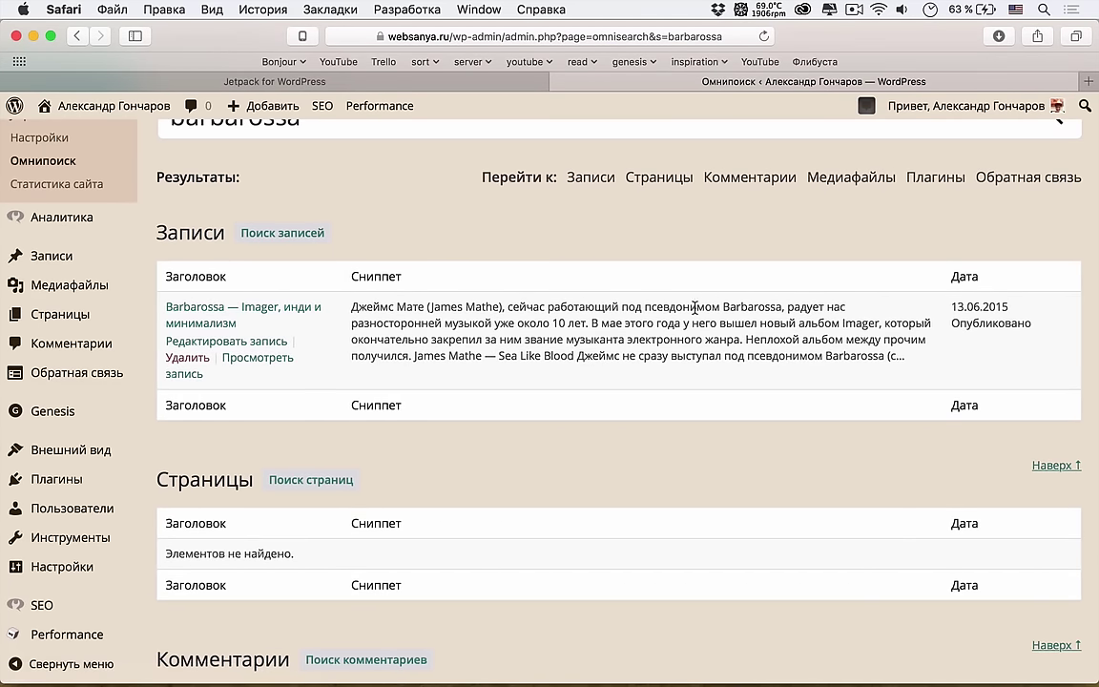
scroll(483, 306, "down", 8)
scroll(483, 306, "down", 4)
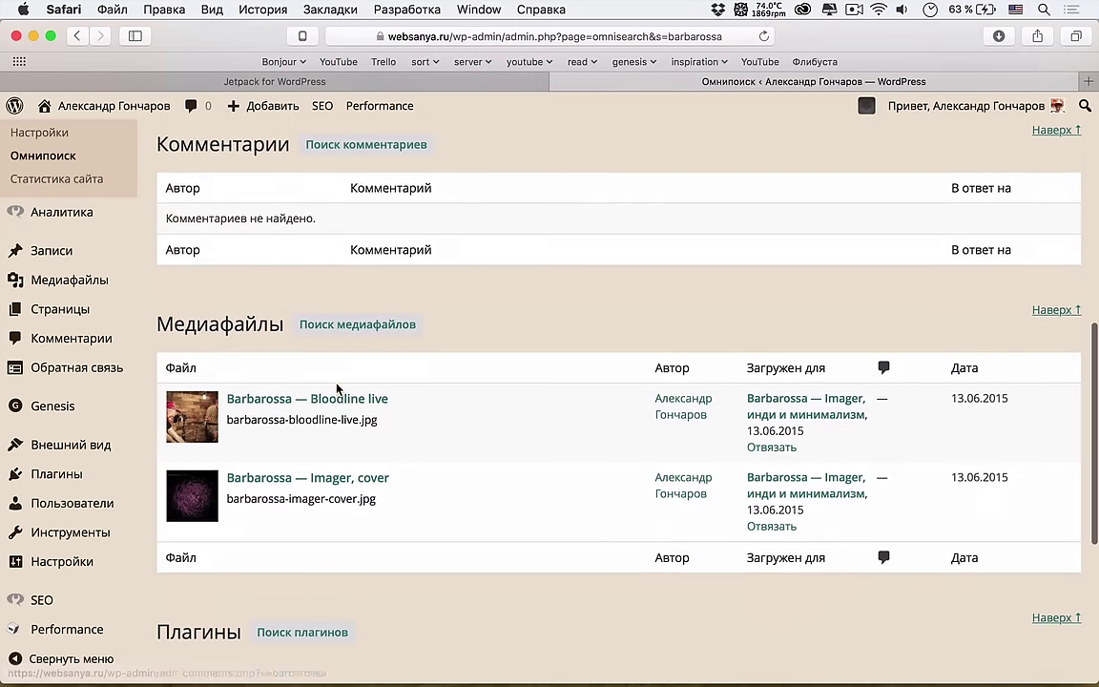
scroll(274, 475, "down", 3)
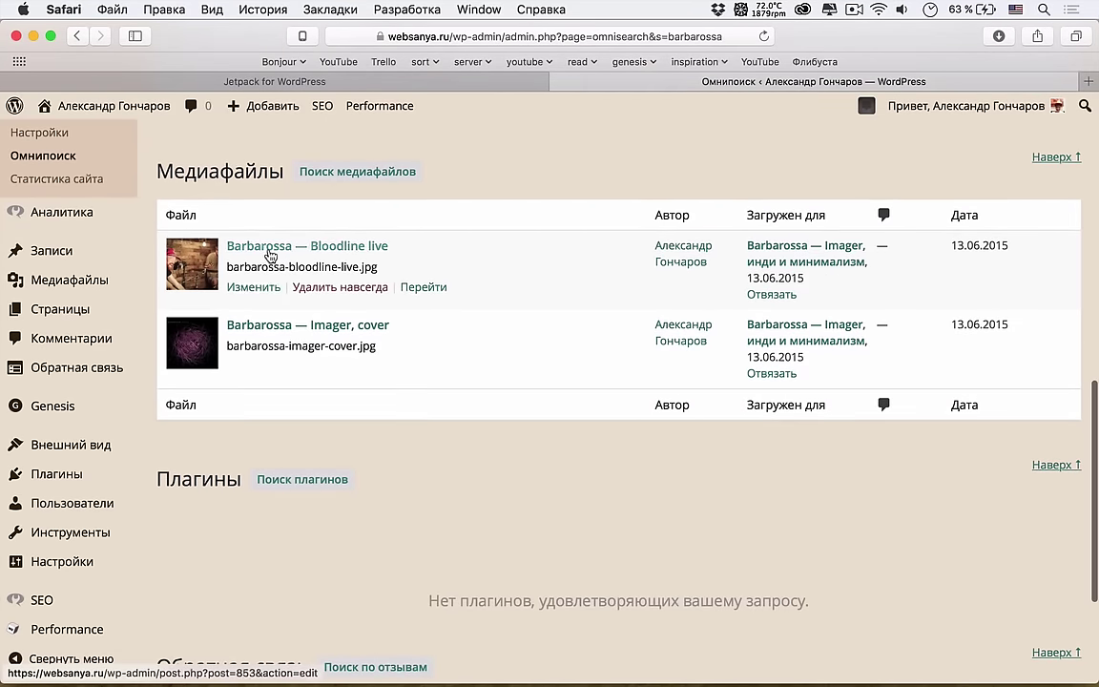
scroll(291, 545, "down", 5)
scroll(283, 536, "down", 1)
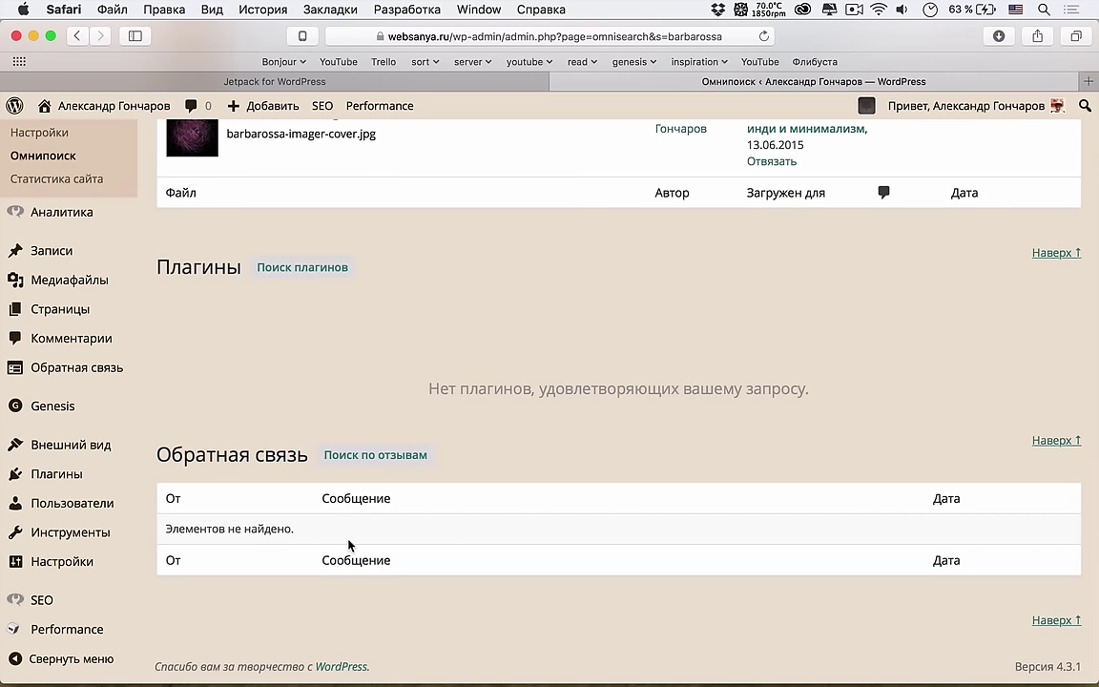
scroll(348, 544, "up", 15)
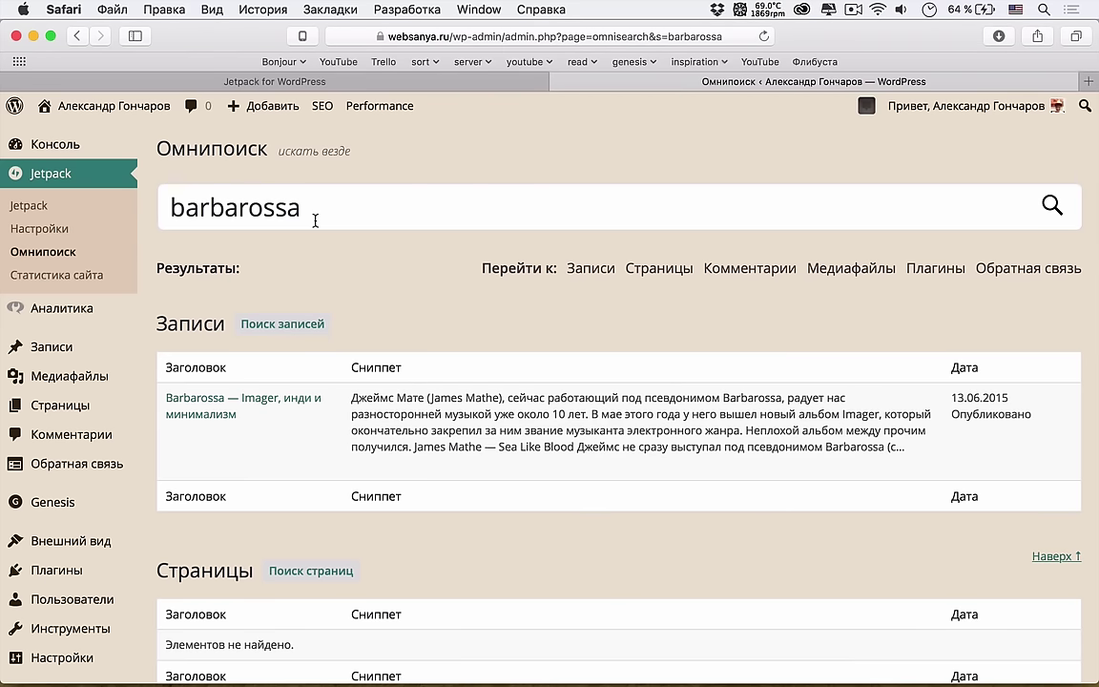
Step: Return to Jetpack's module list, deactivate the OmniSearch module and activate the Photon module
left_click(112, 233)
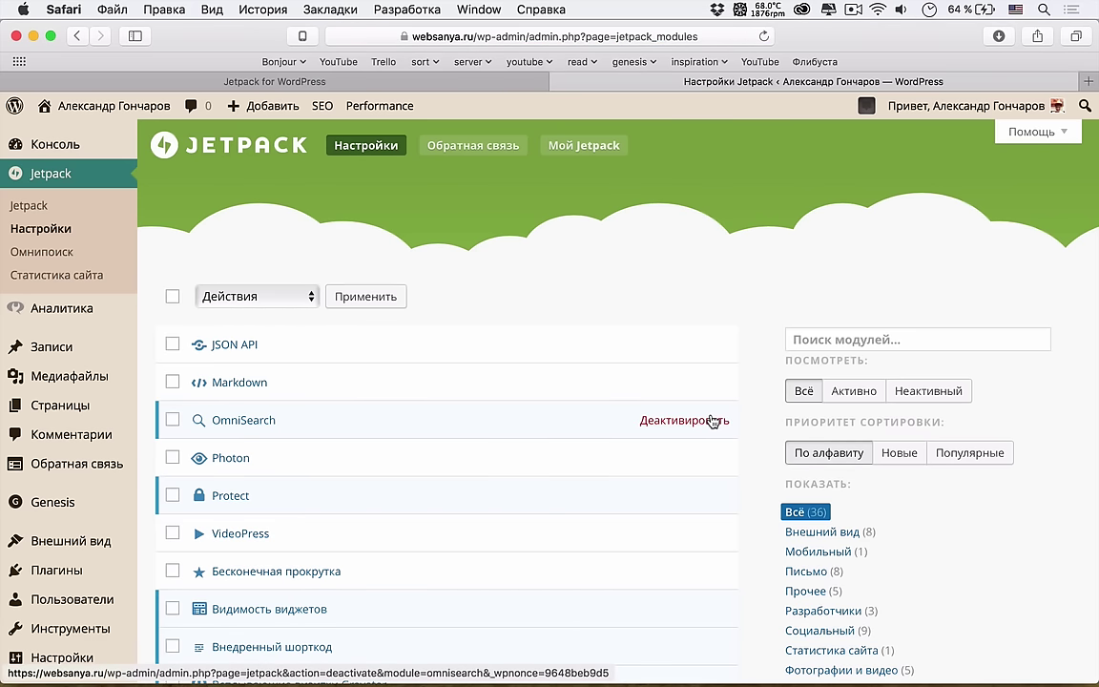
left_click(704, 421)
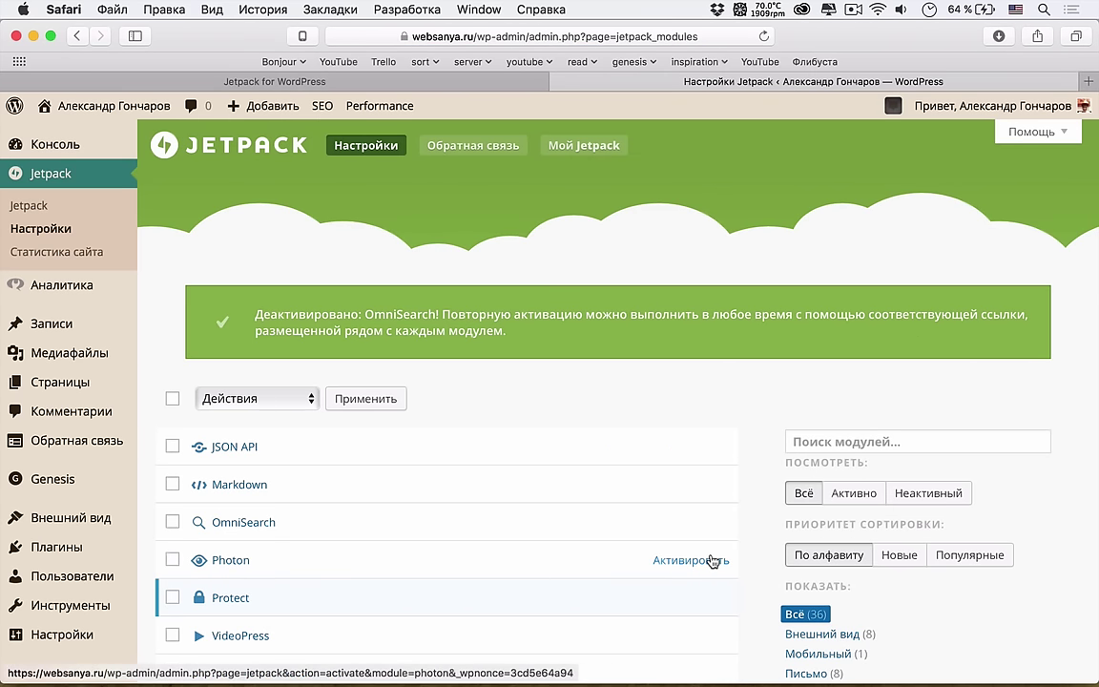
left_click(711, 560)
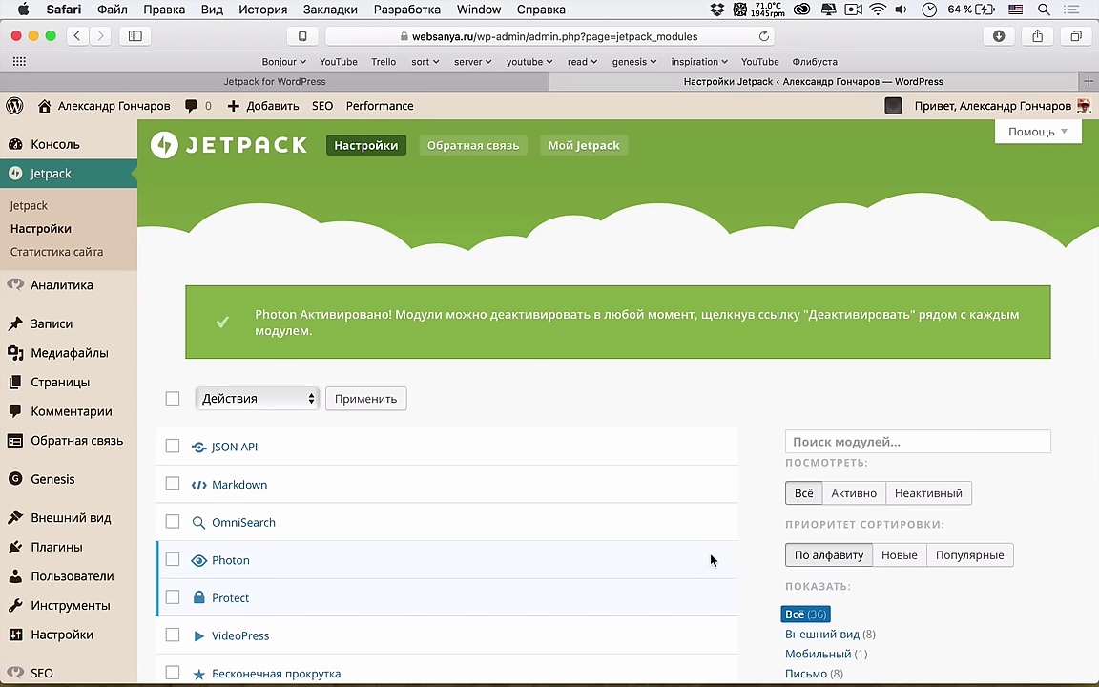
Step: Open the Photon module's description, read what it does and close it
scroll(711, 560, "down", 1)
scroll(711, 560, "down", 1)
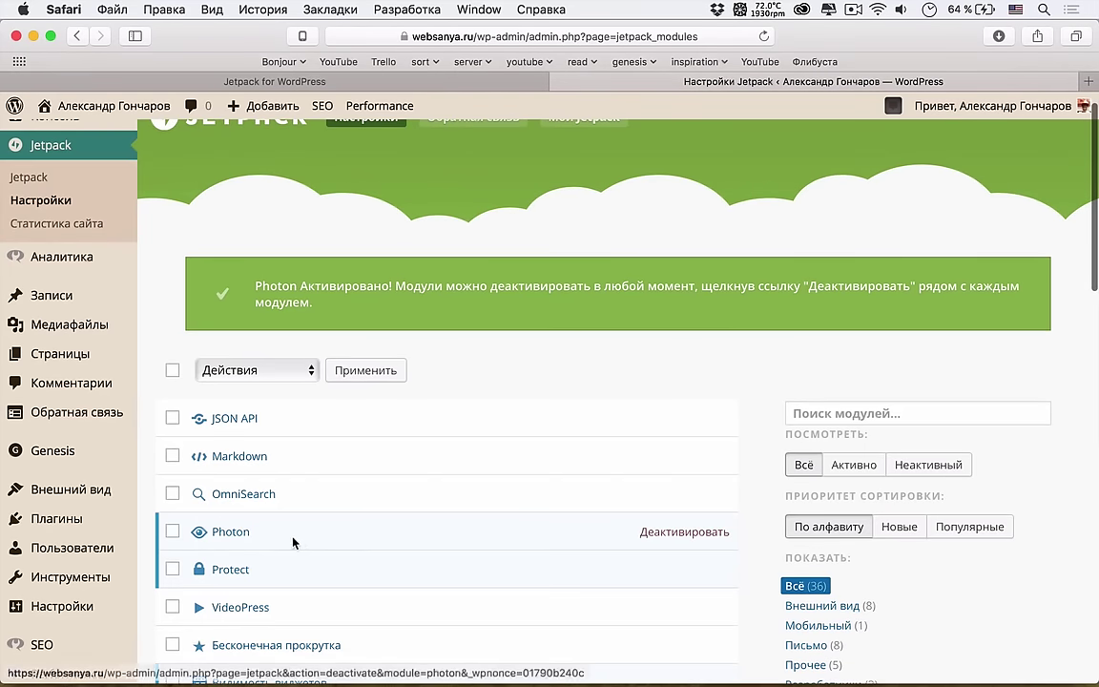
left_click(231, 531)
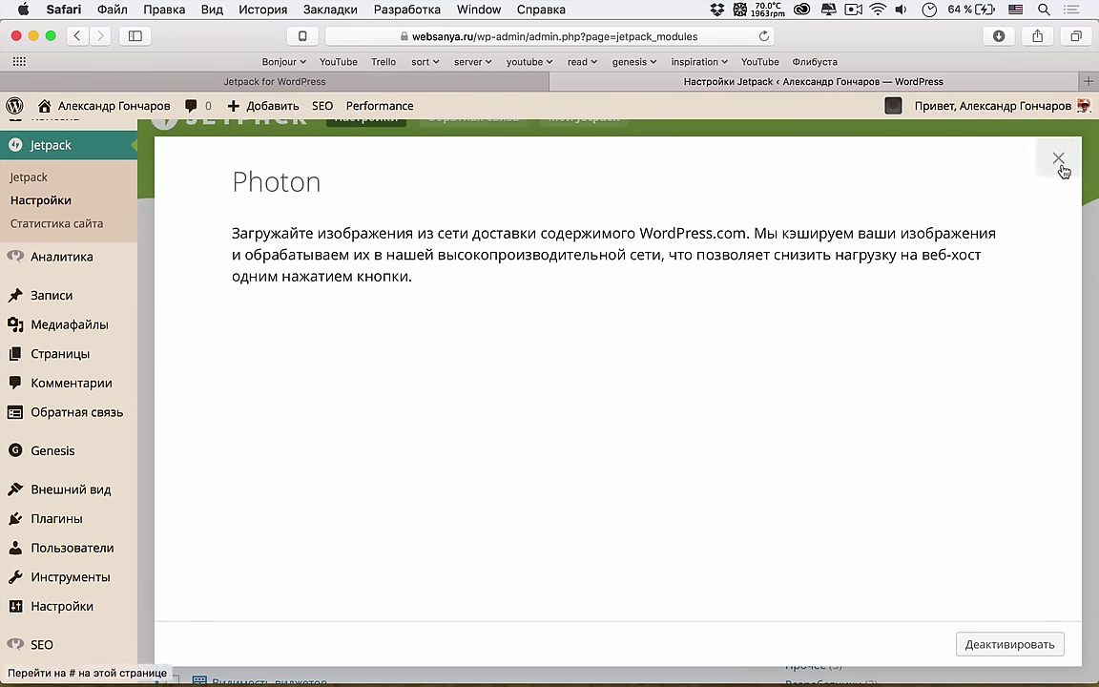
left_click(1059, 159)
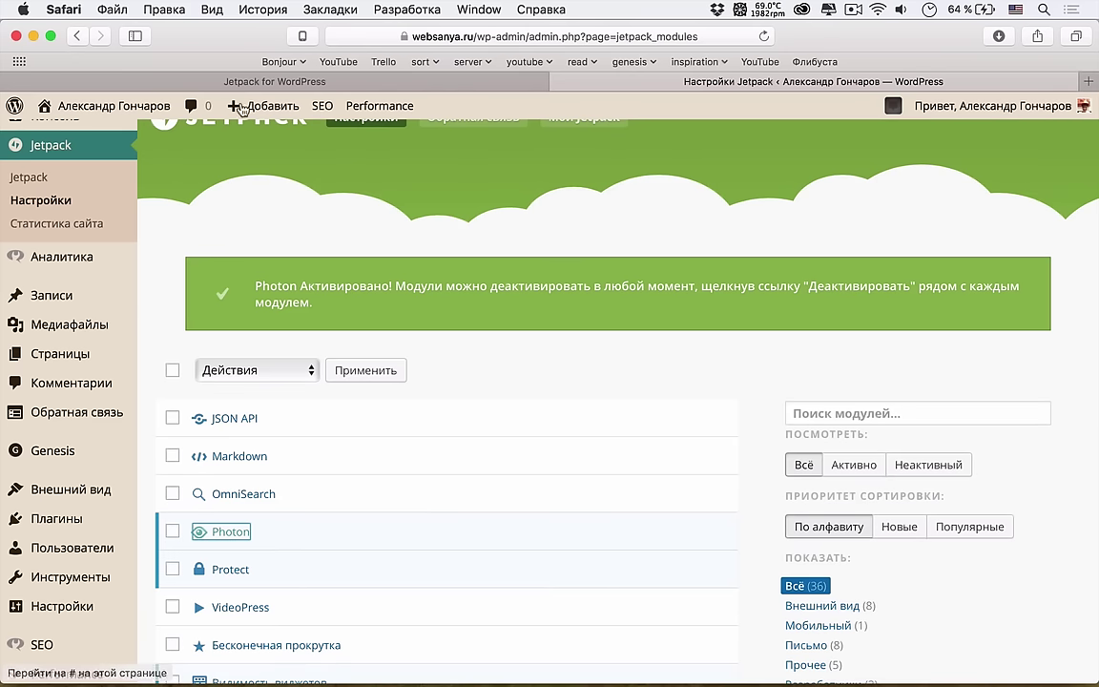
Step: Open the live site in a new tab, inspect the code of the photo in the "Barbarossa — Imager" post and close the inspector
left_click(57, 106, "super")
left_click(765, 81)
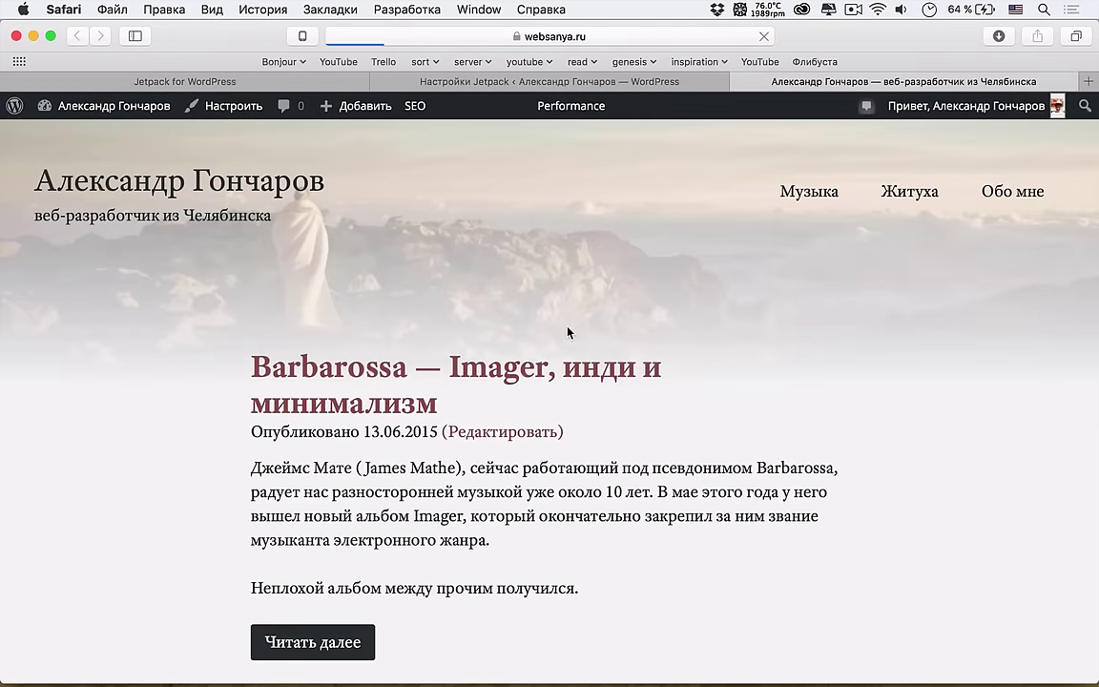
left_click(539, 358)
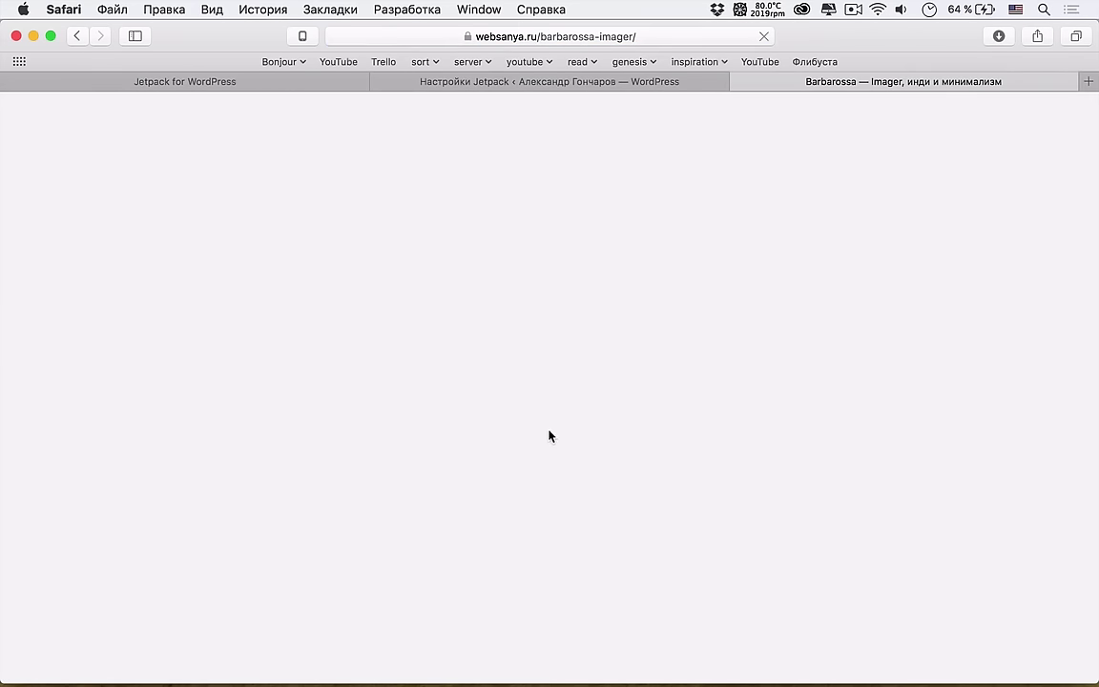
scroll(542, 450, "down", 10)
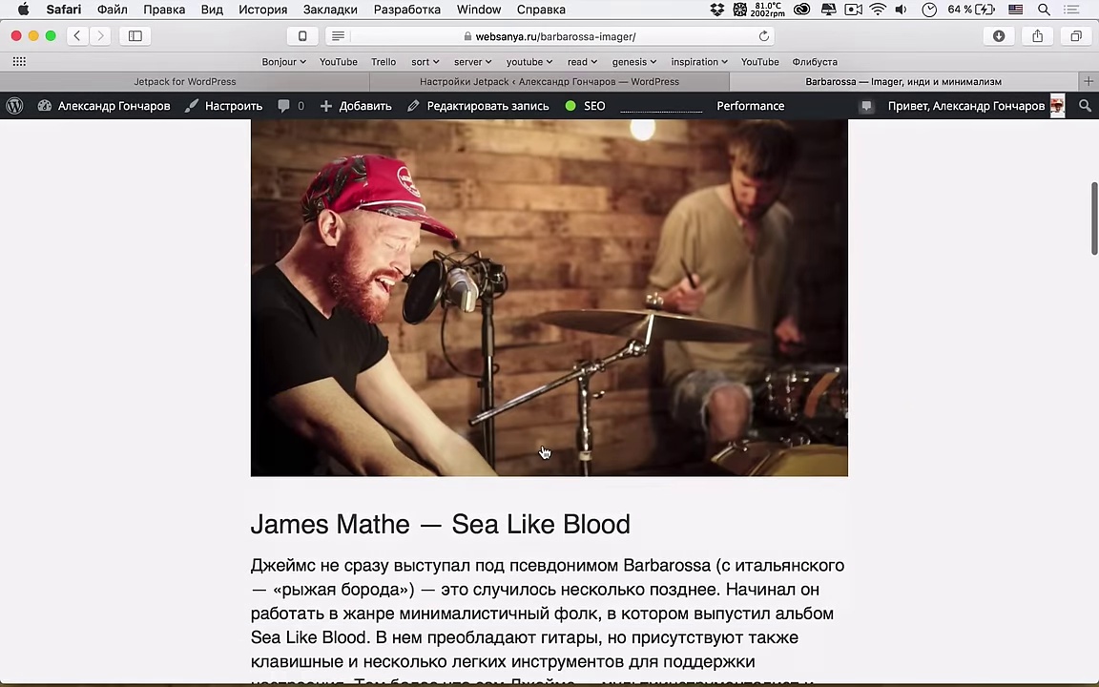
right_click(535, 413)
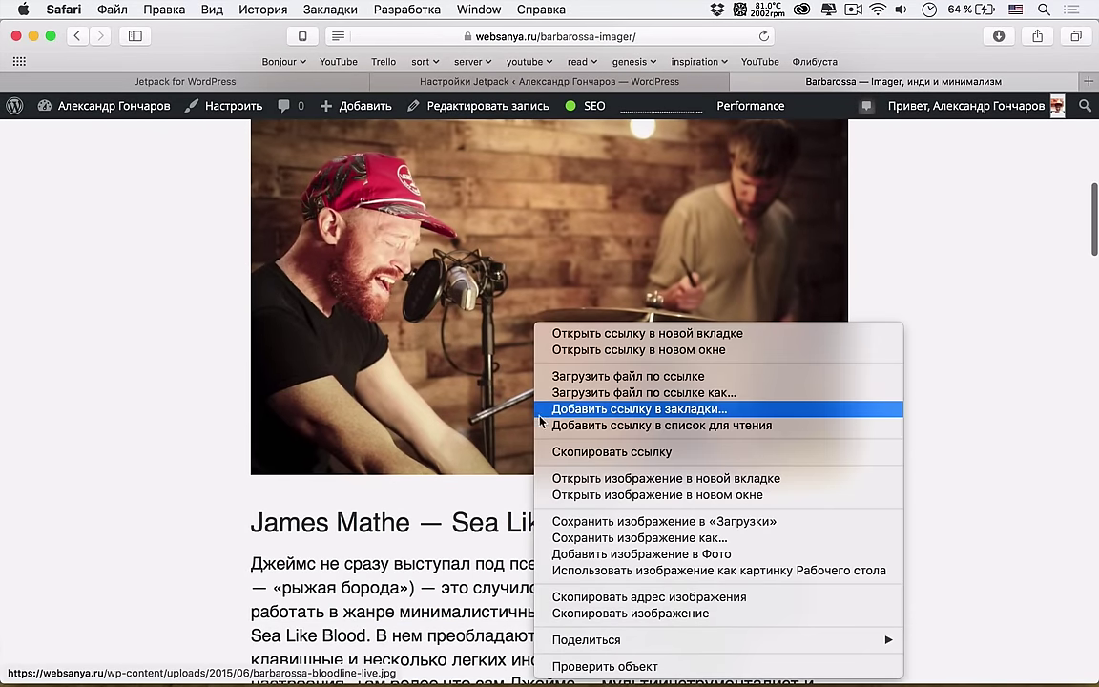
left_click(639, 667)
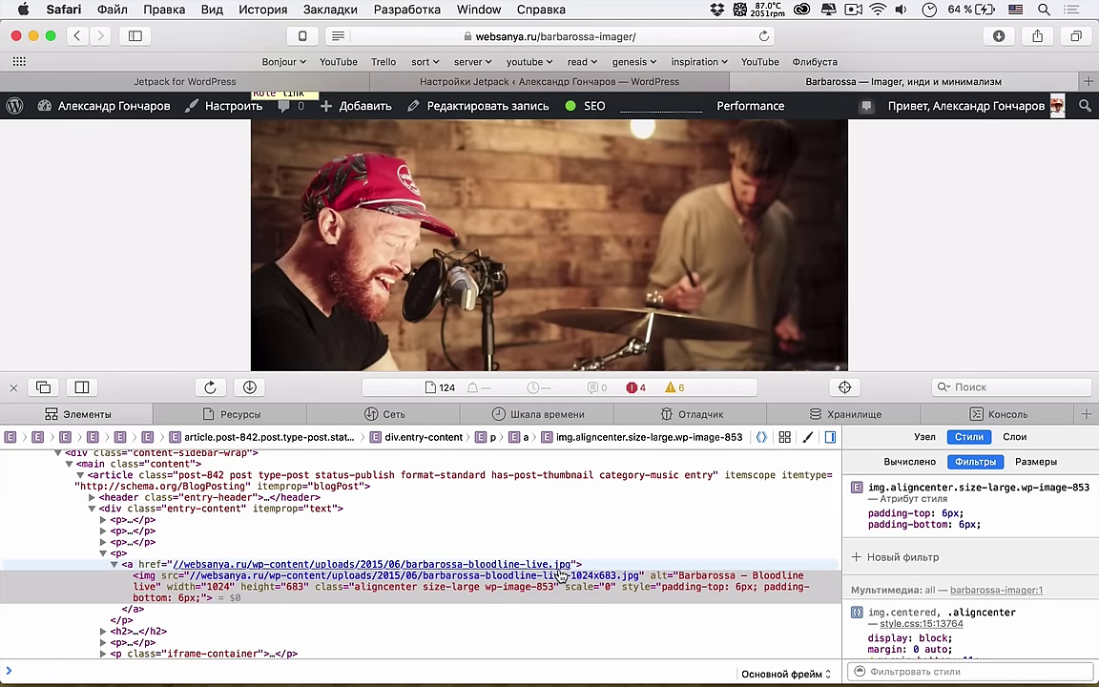
scroll(559, 584, "down", 5)
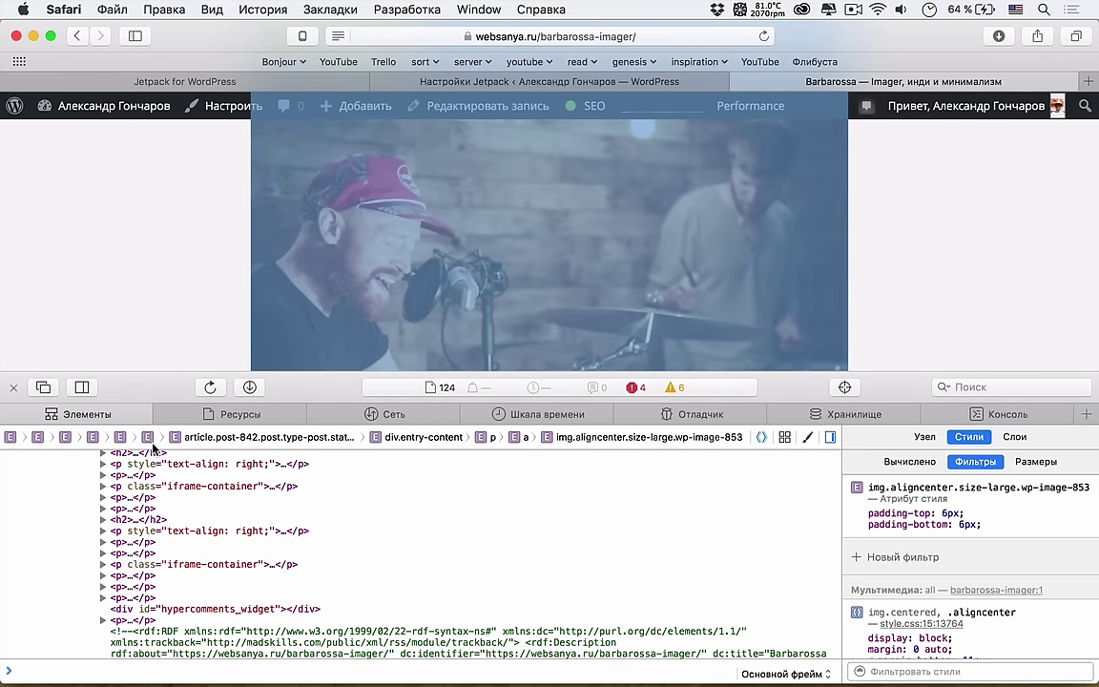
scroll(153, 534, "down", 5)
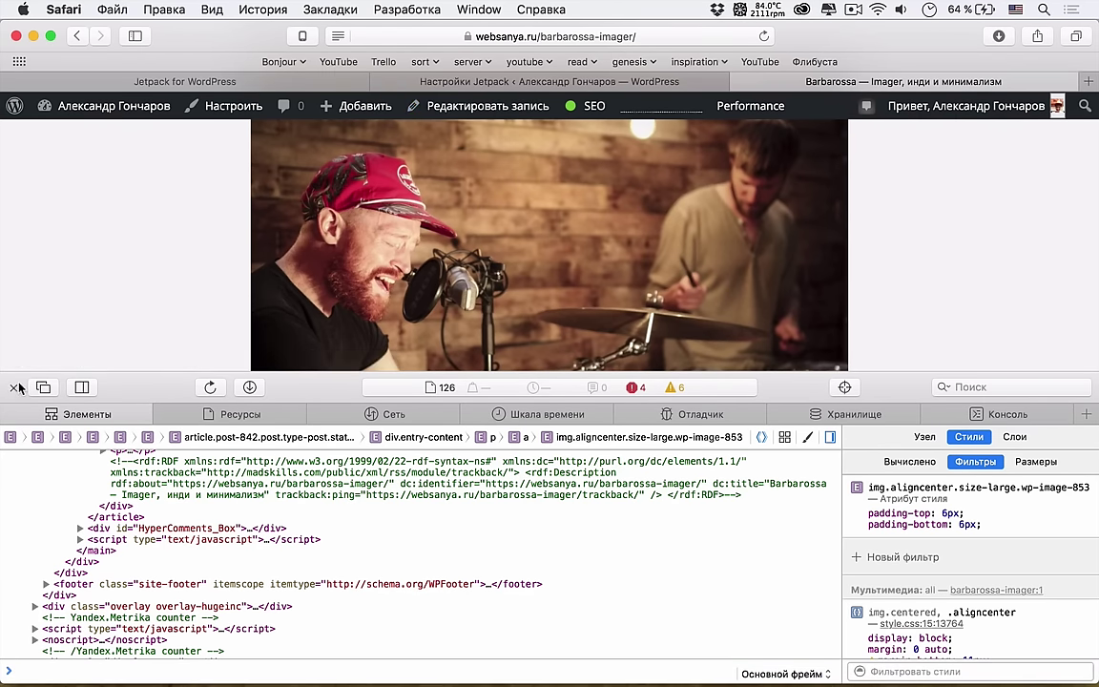
left_click(13, 386)
Step: Open the post for editing as text and delete the linked barbarossa-bloodline-live image code below the "more" tag
left_click(484, 109)
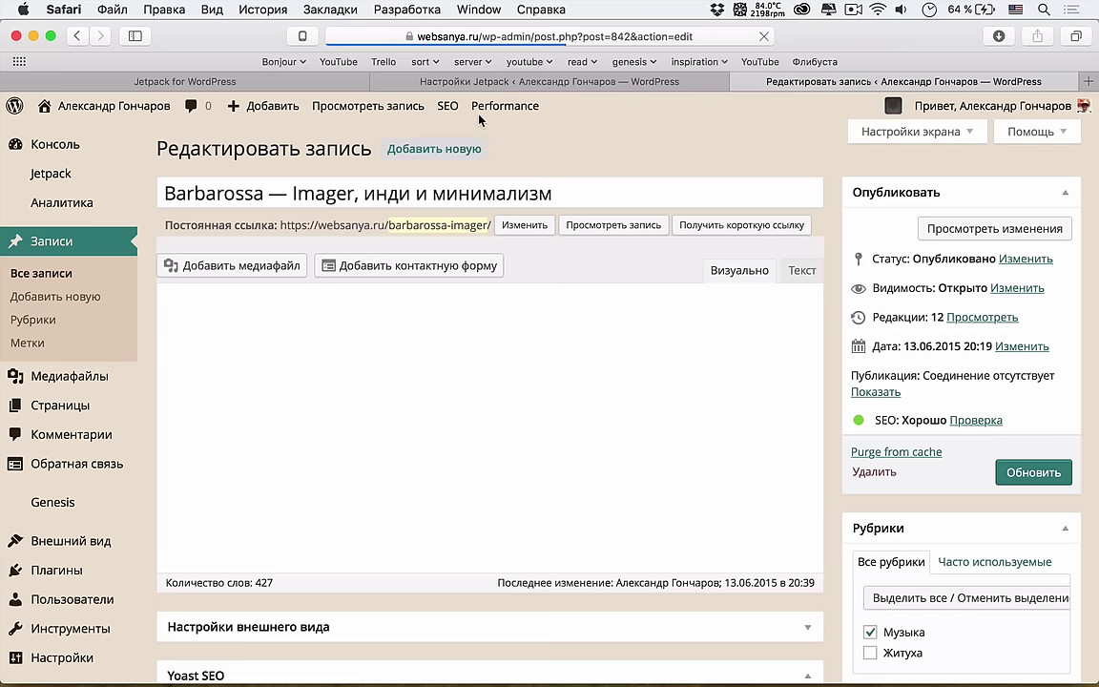
left_click(802, 270)
left_click_drag(434, 513, 164, 461)
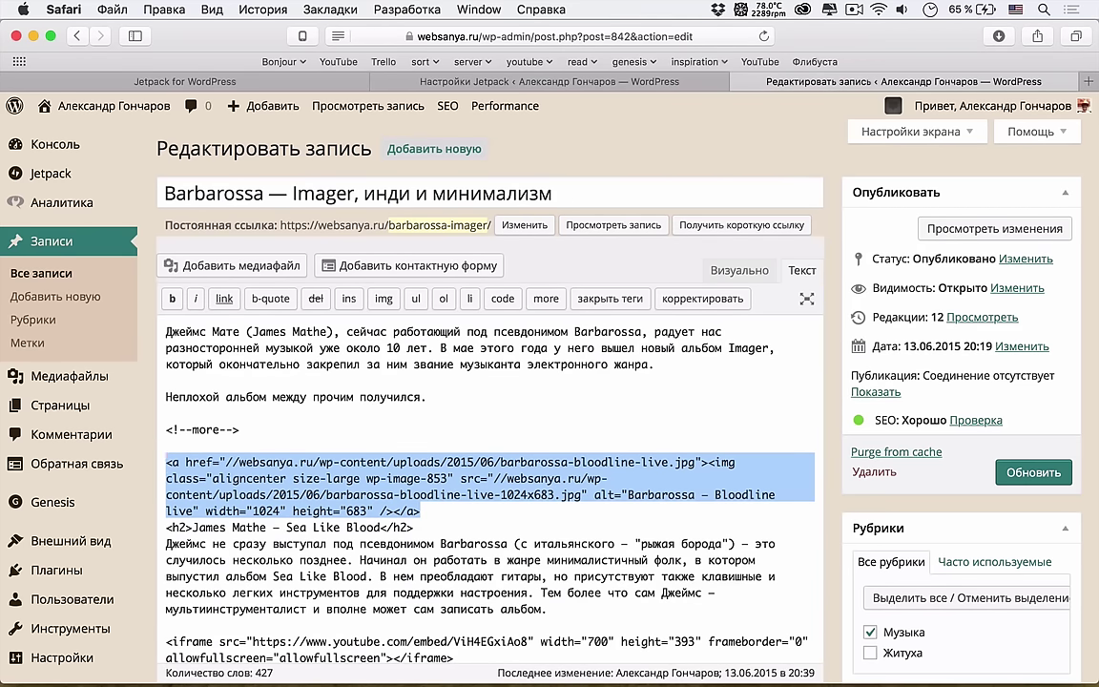
key("BackSpace")
Step: Insert the Barbarossa live photo from the media library at the same place and update the post
left_click(234, 265)
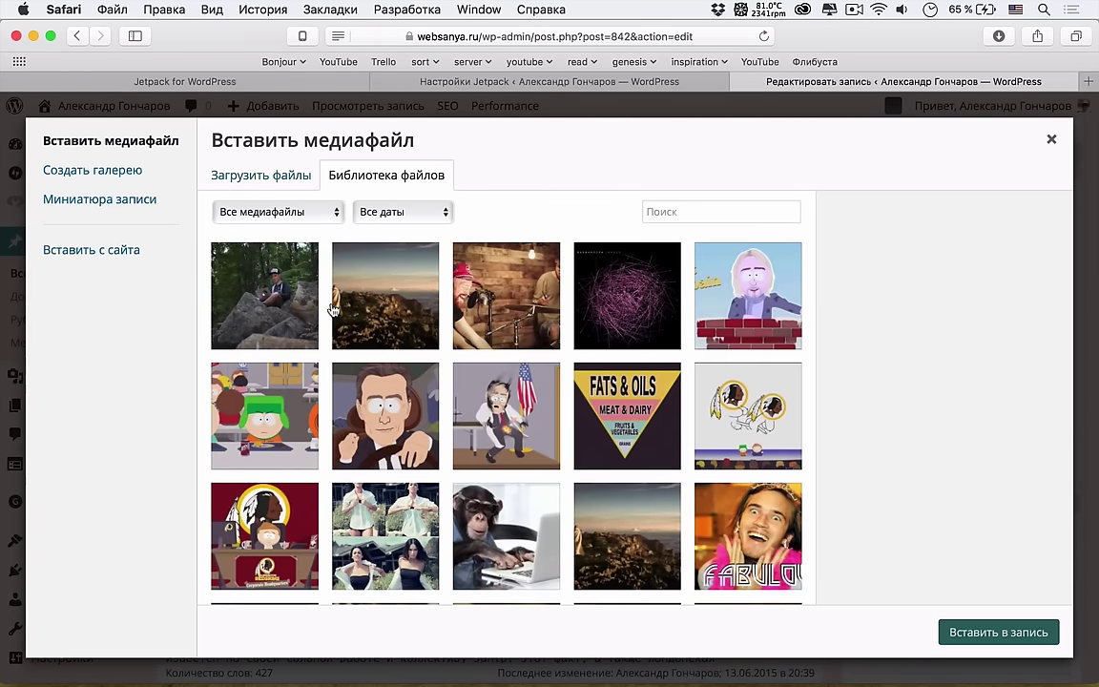
left_click(478, 295)
left_click(992, 631)
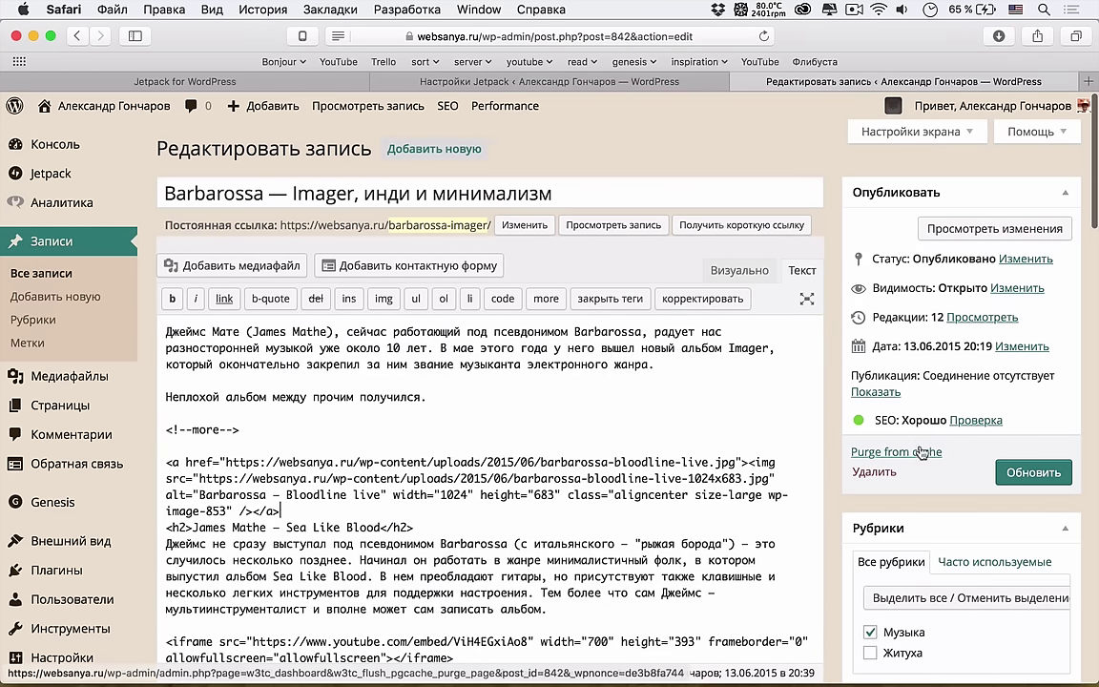
left_click(1017, 475)
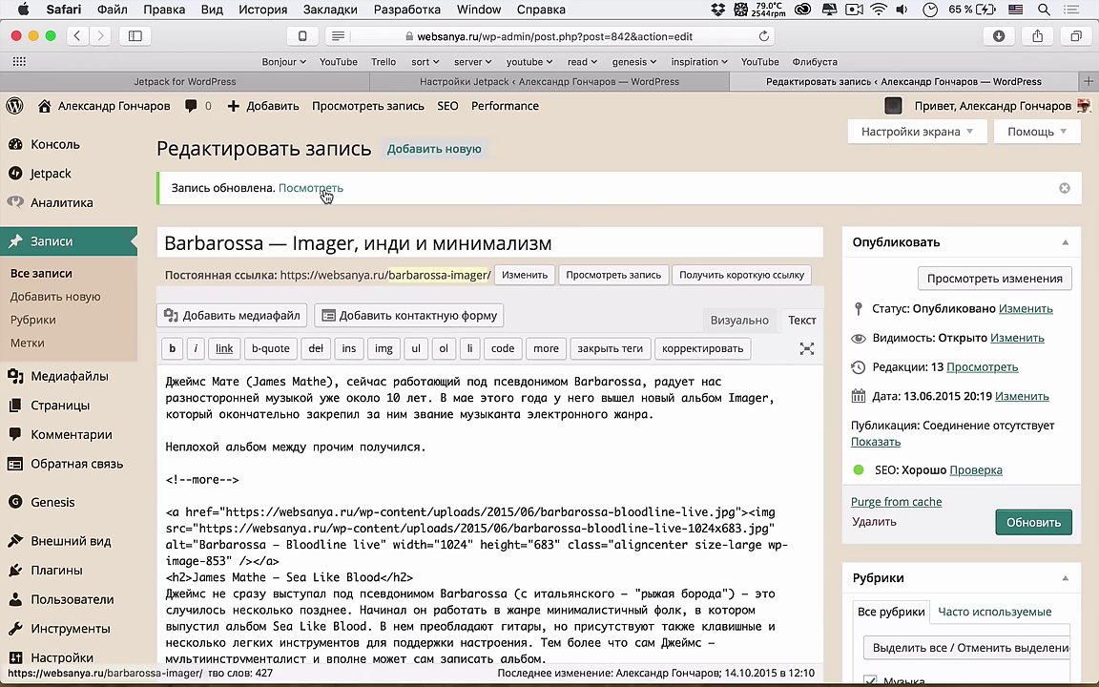
Step: View the updated post, look through it down to the comments, open the first photo at full size and return to the post
left_click(329, 188)
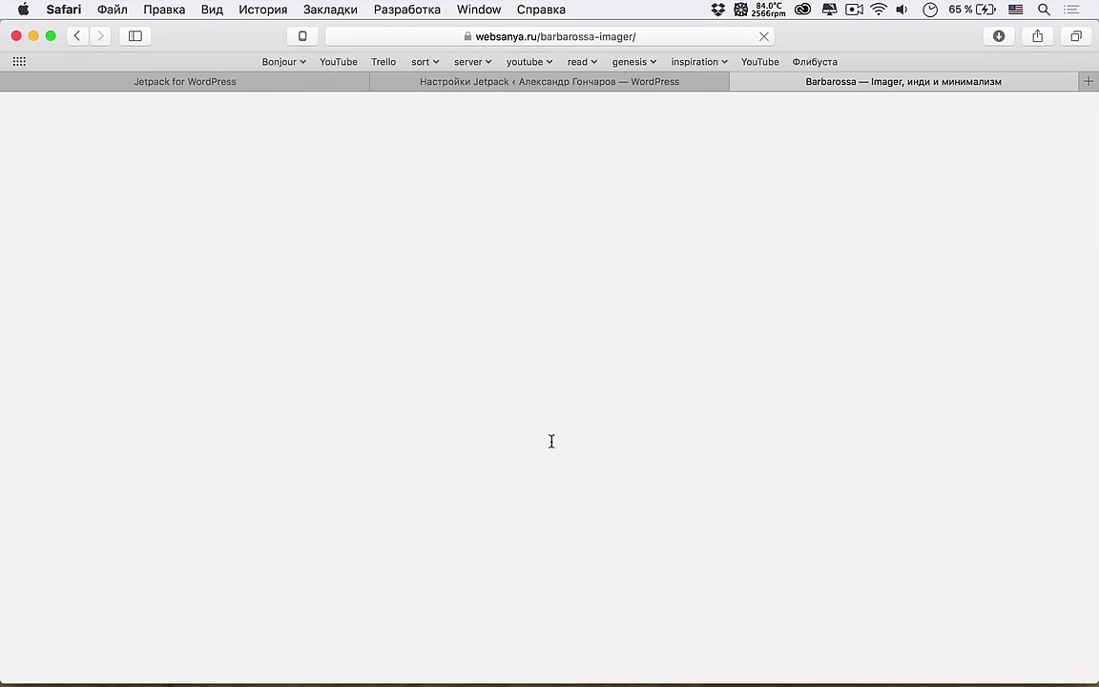
scroll(553, 444, "down", 5)
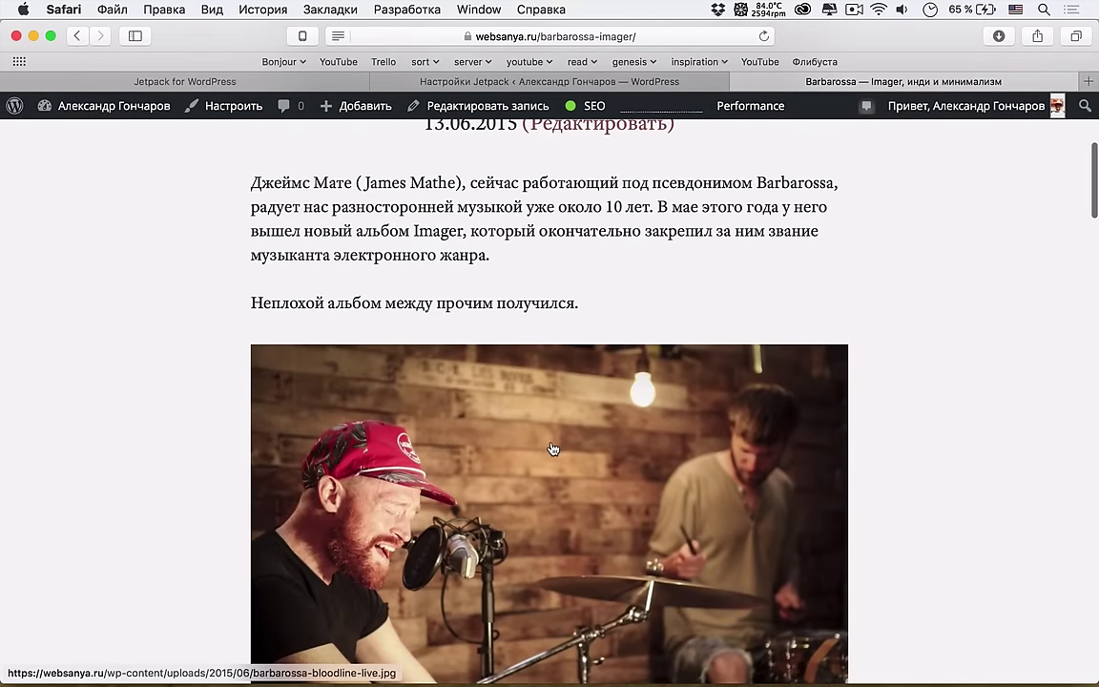
scroll(552, 448, "down", 10)
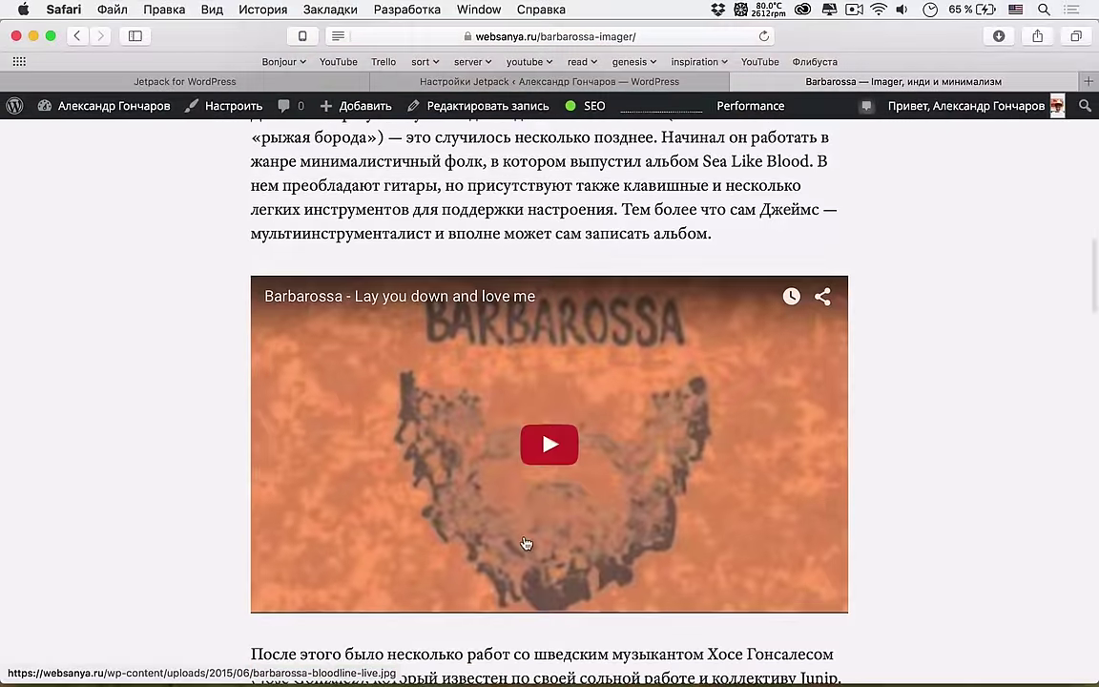
scroll(864, 442, "down", 10)
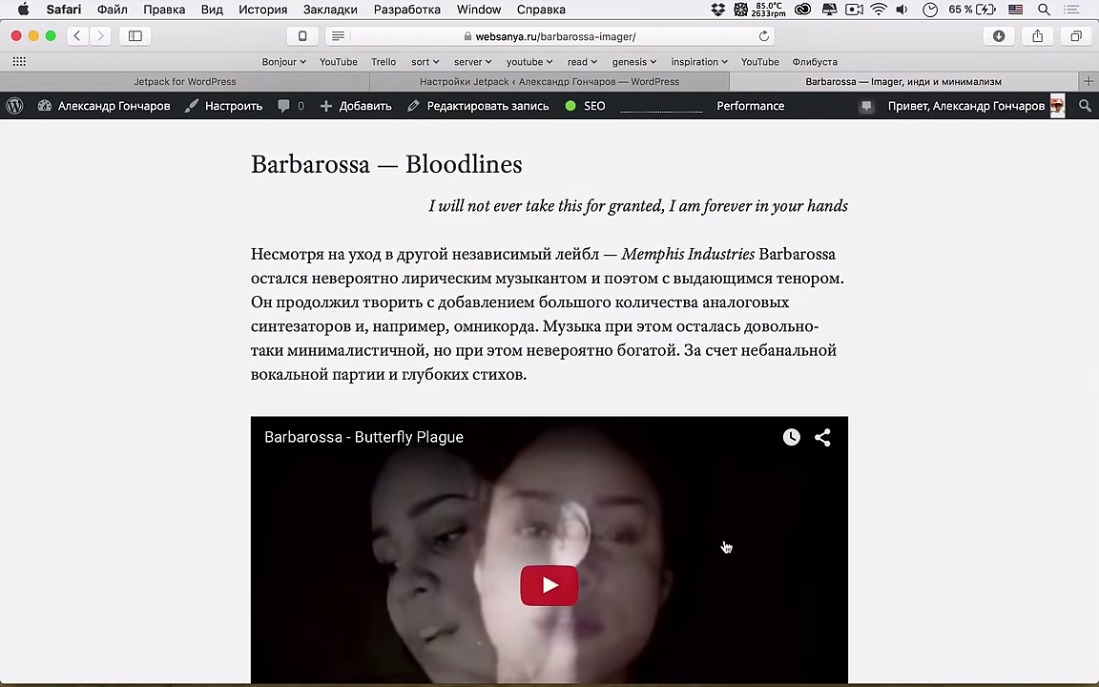
scroll(725, 546, "down", 20)
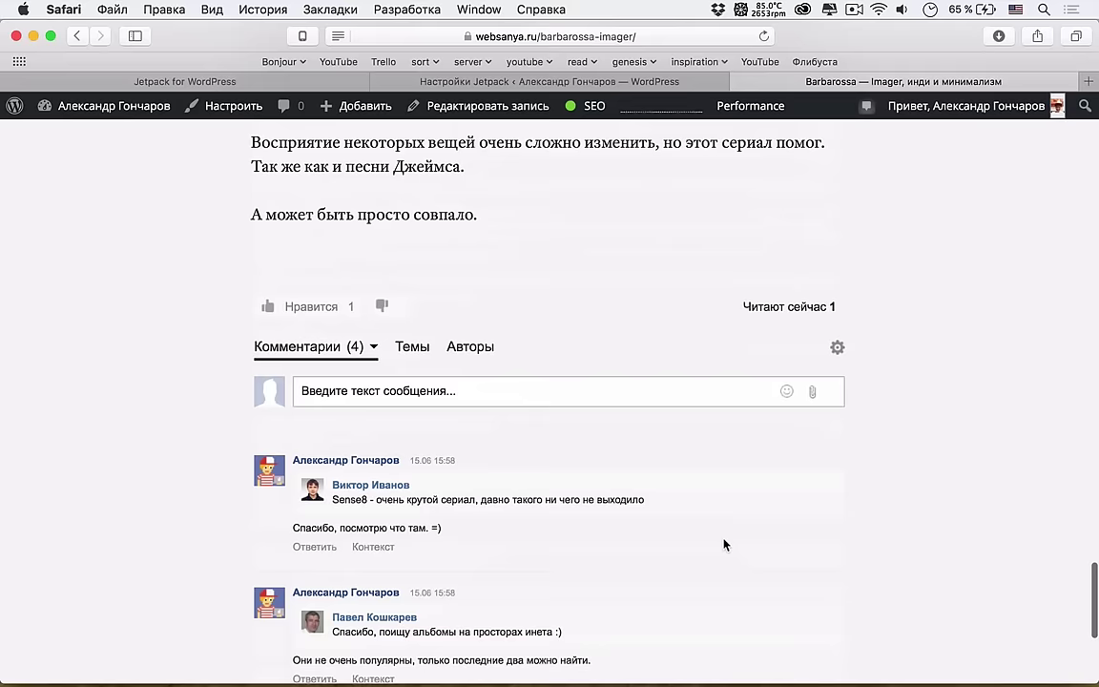
scroll(725, 544, "down", 5)
scroll(726, 545, "up", 20)
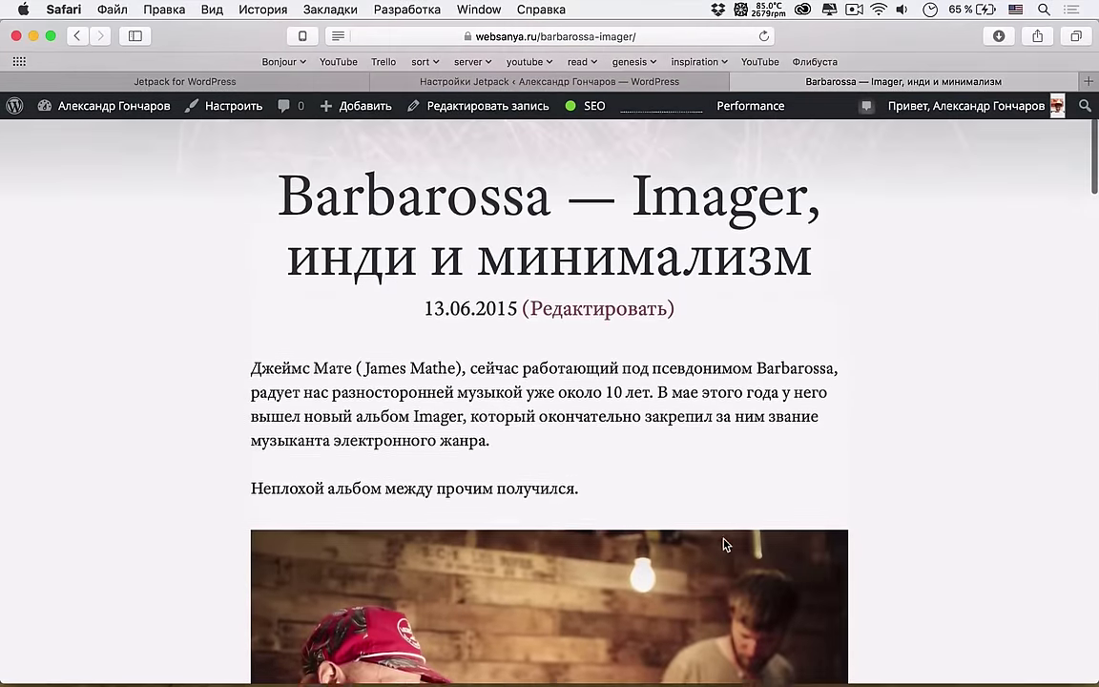
scroll(723, 545, "down", 5)
left_click(712, 525)
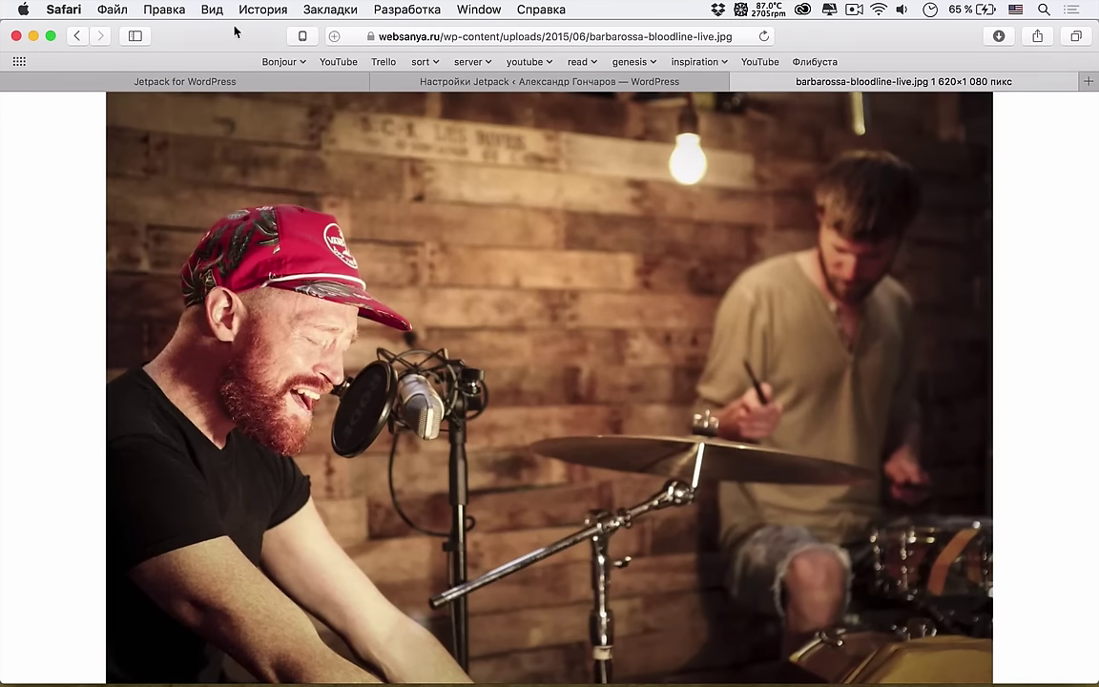
left_click(78, 37)
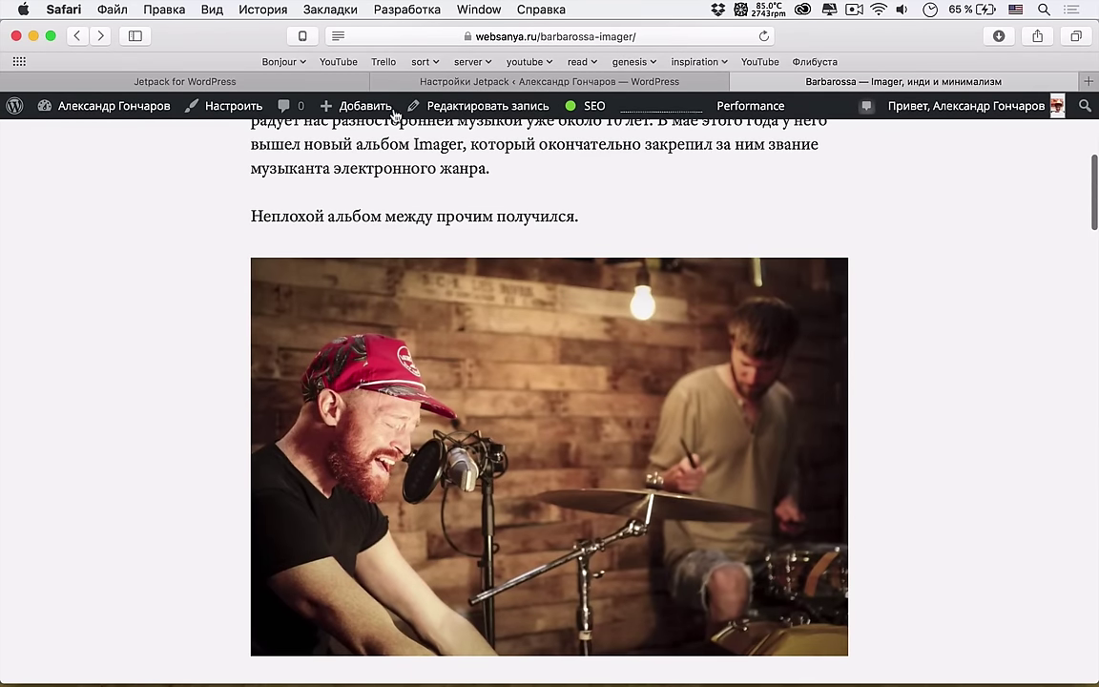
Step: Return to Jetpack's module list, closing the spare settings tab, and reread the Photon module's description
left_click(99, 105)
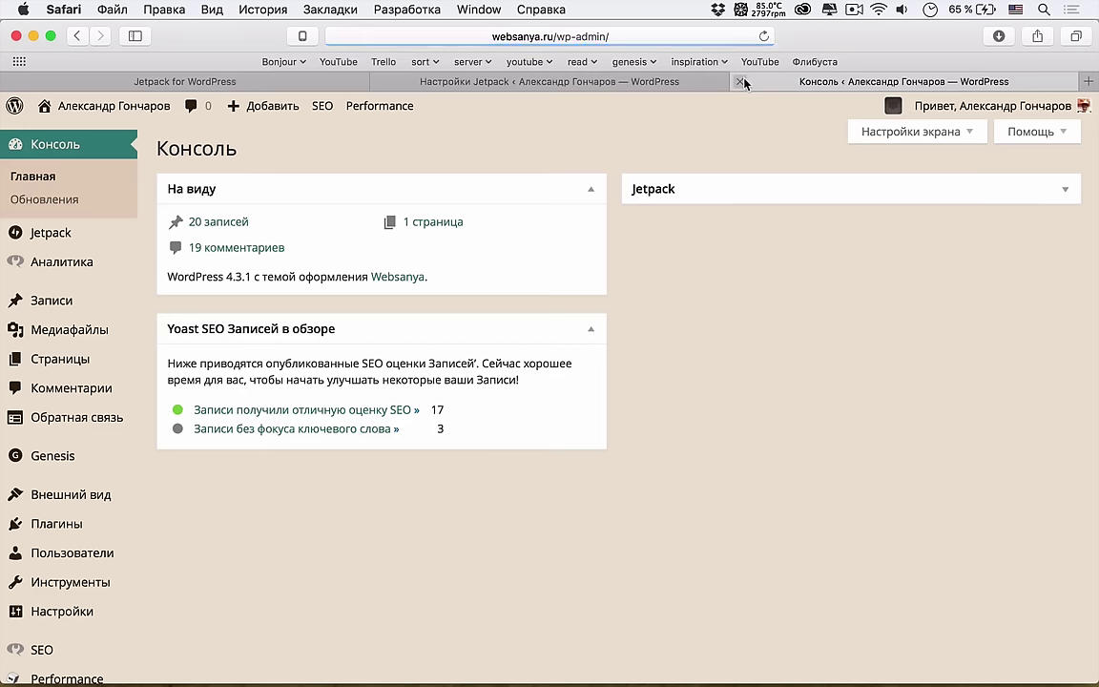
left_click(379, 83)
mouse_move(100, 229)
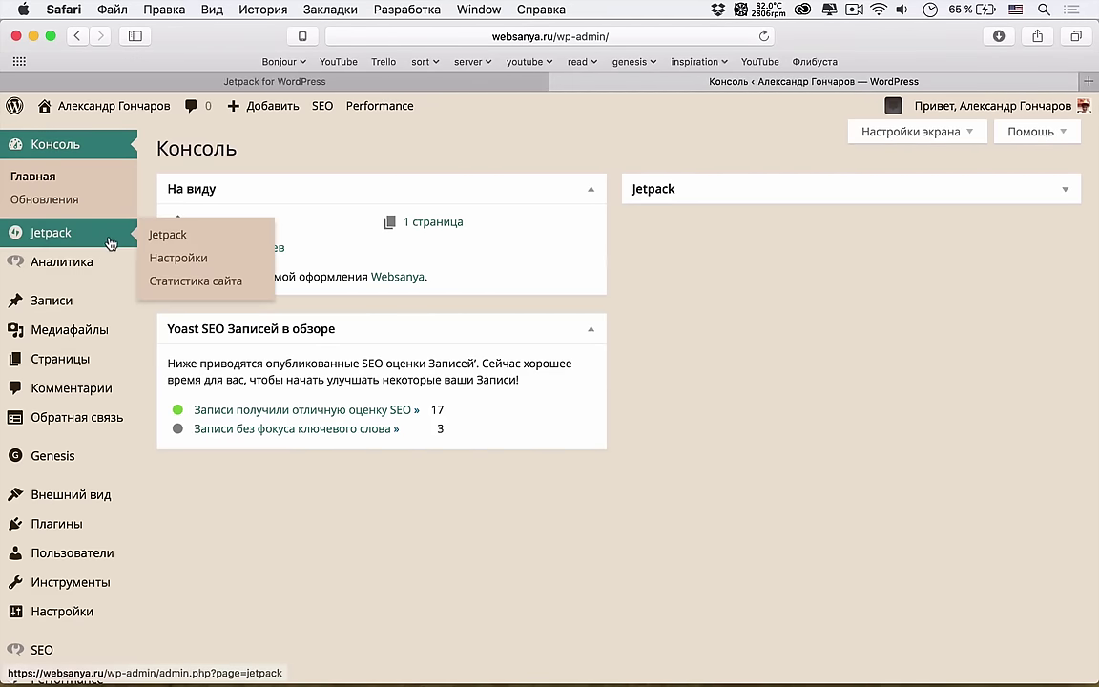
left_click(194, 259)
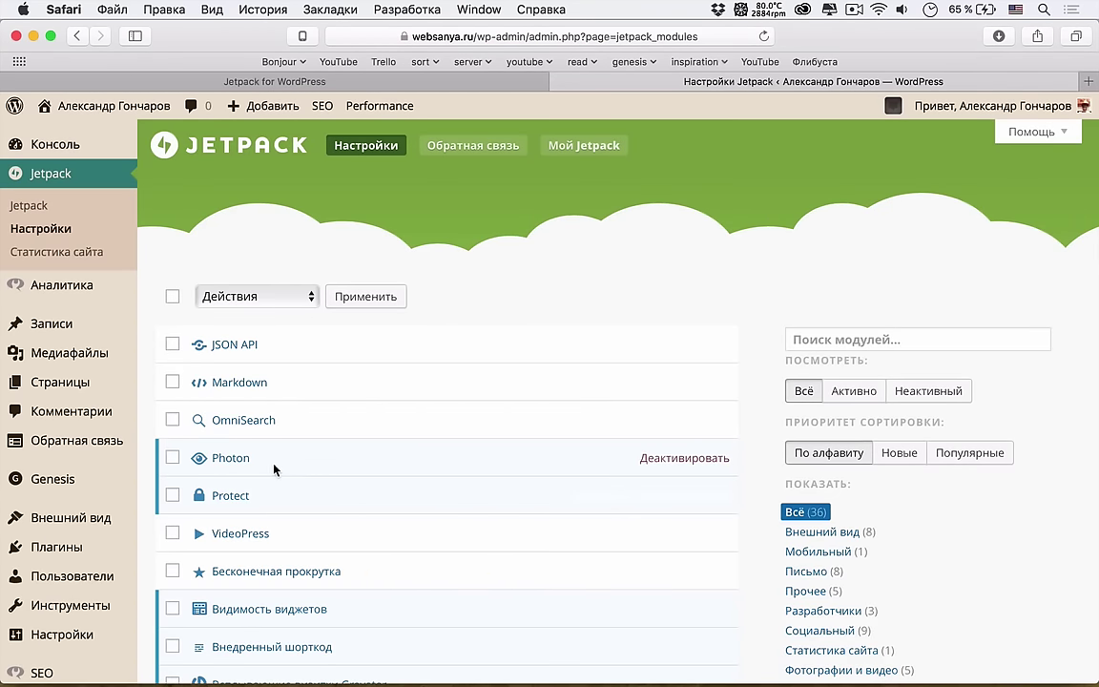
left_click(230, 459)
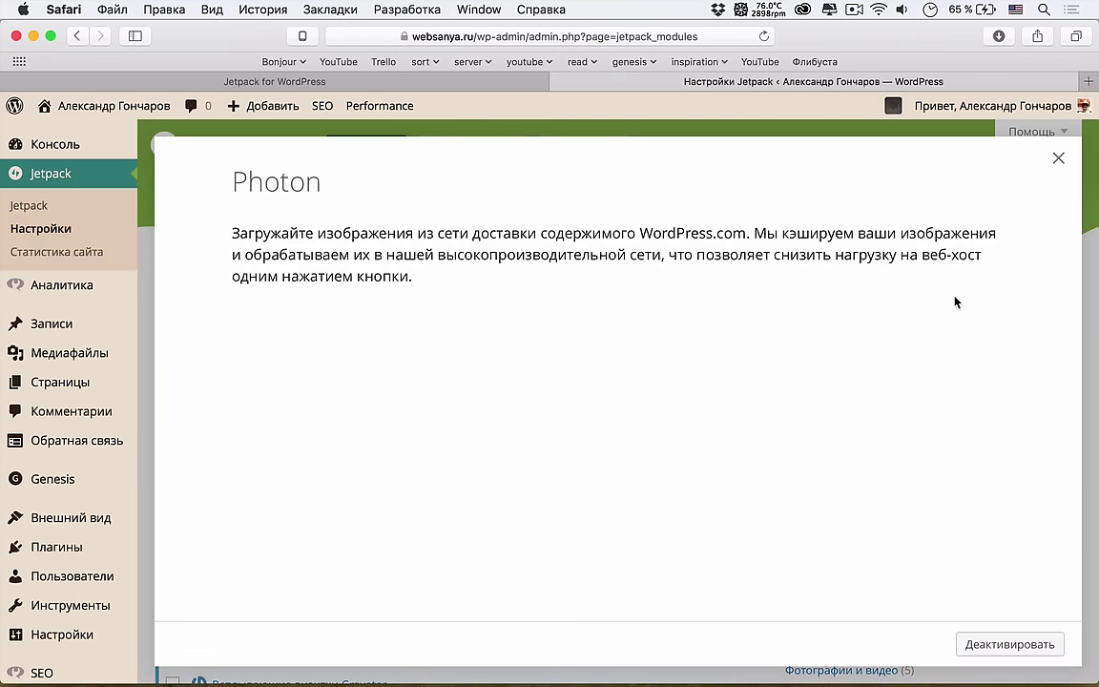
left_click(1058, 158)
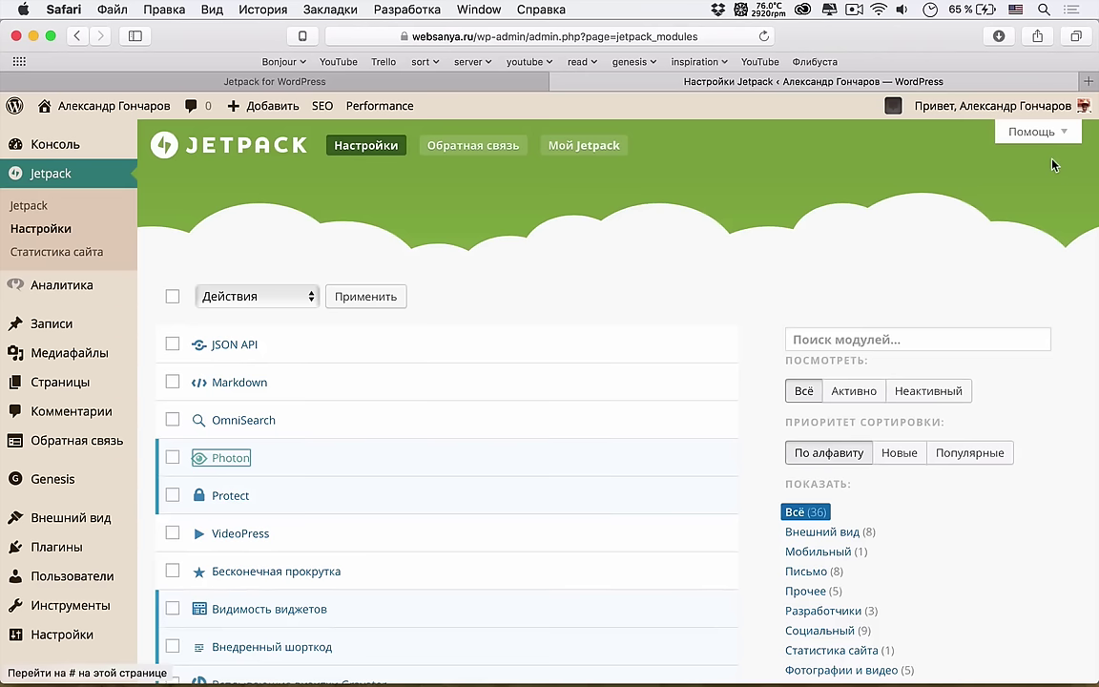
Step: Deactivate the Photon module and activate it again
scroll(821, 372, "down", 2)
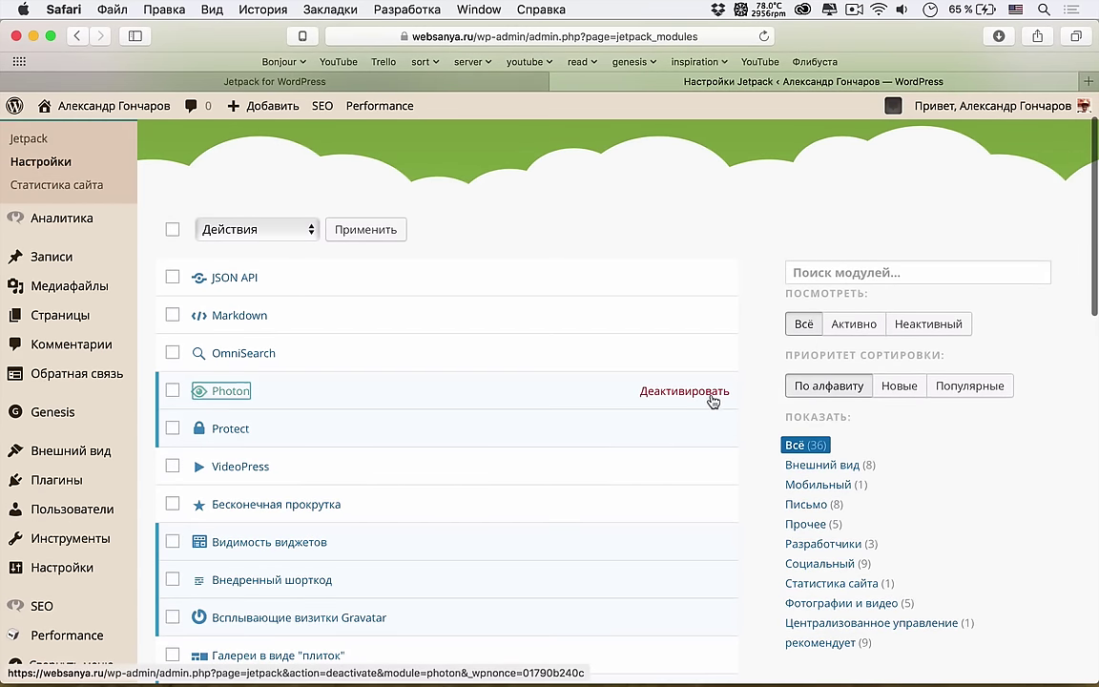
left_click(711, 392)
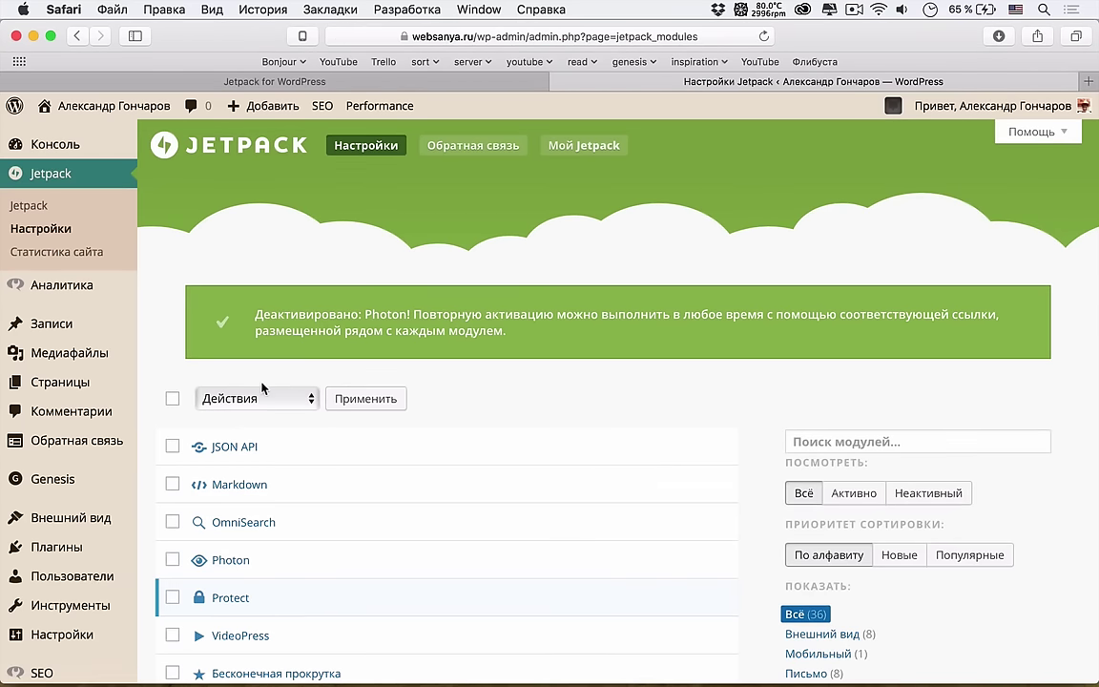
scroll(262, 388, "down", 5)
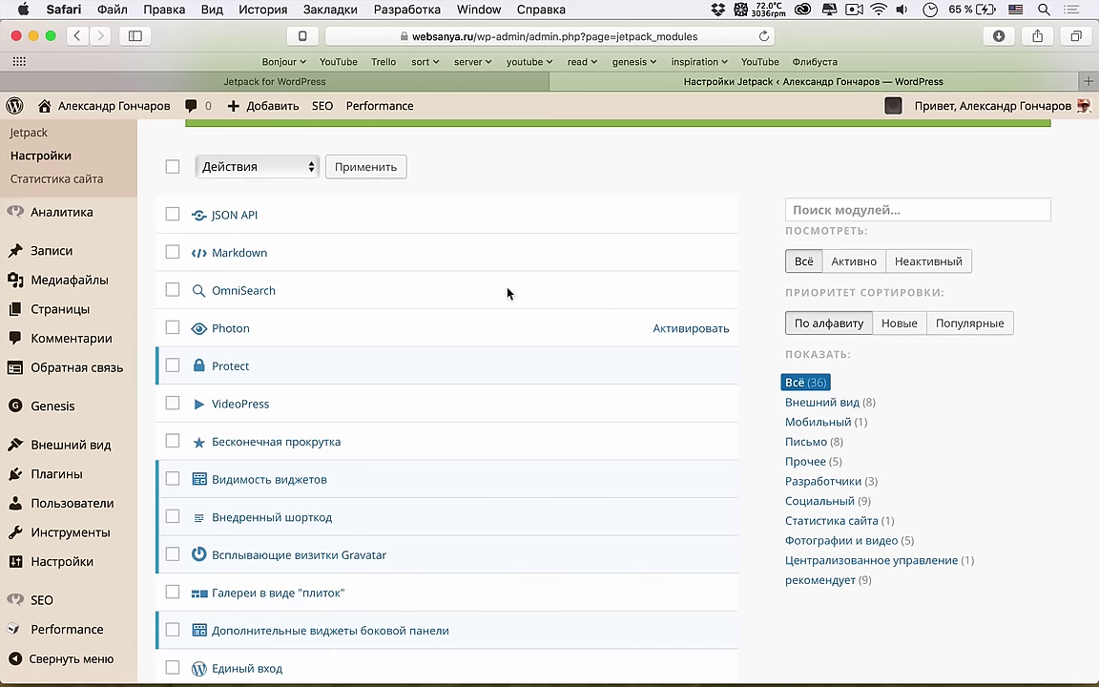
left_click(702, 328)
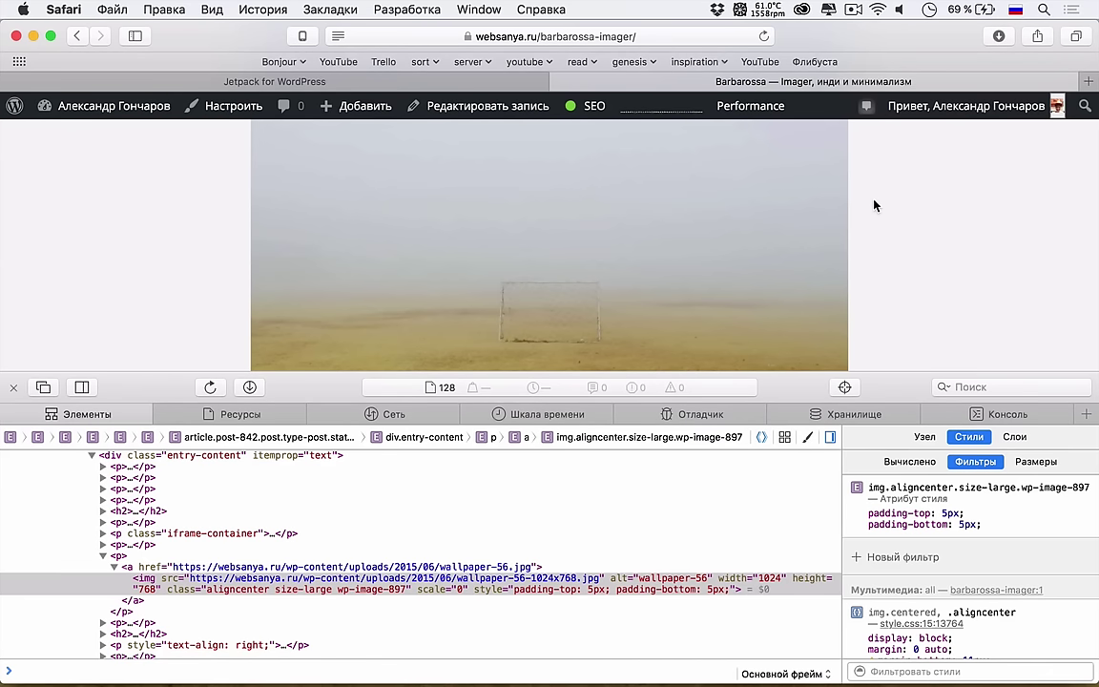
left_click(286, 81)
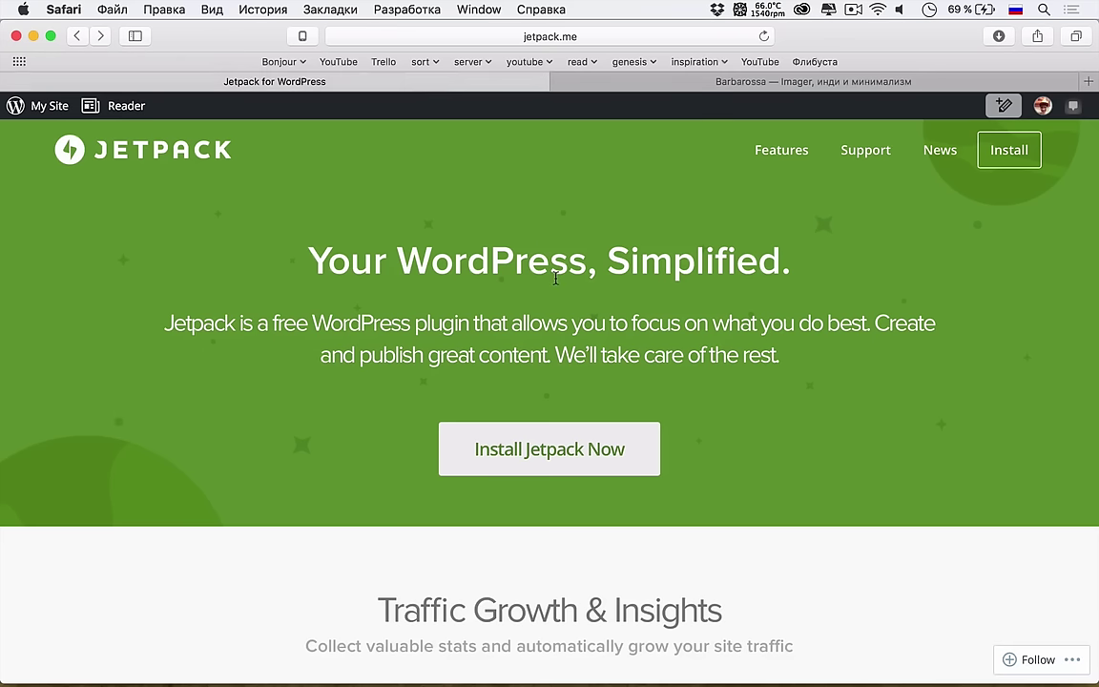
left_click(805, 81)
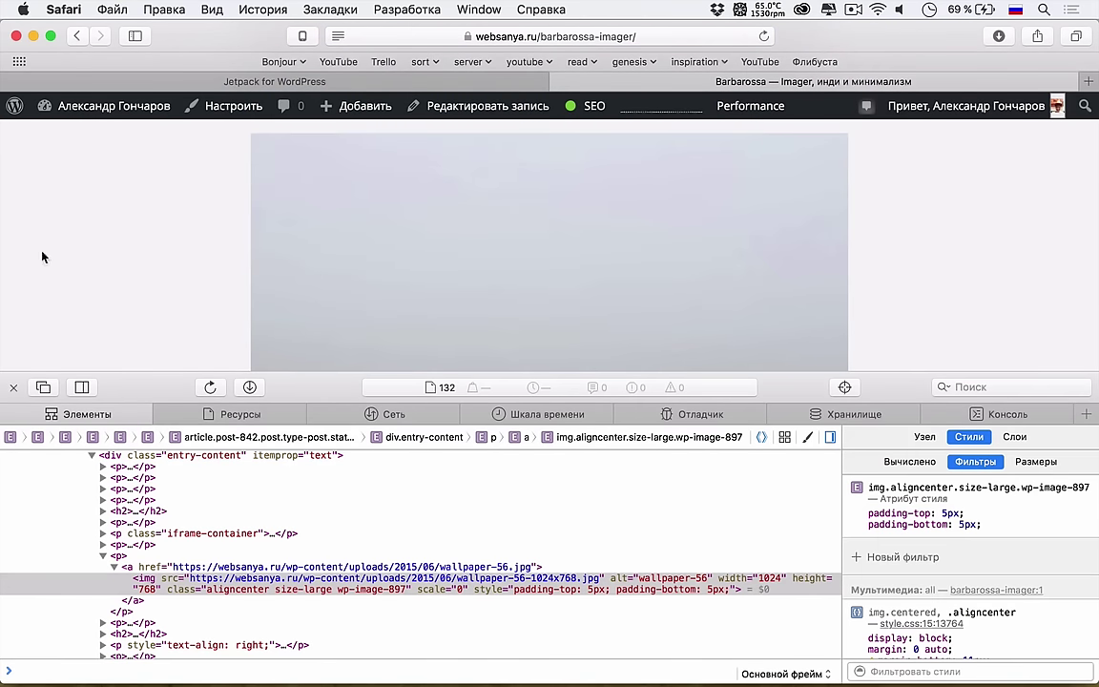
Step: Go from the post to the site's dashboard and empty all caches
mouse_move(88, 105)
left_click(82, 142)
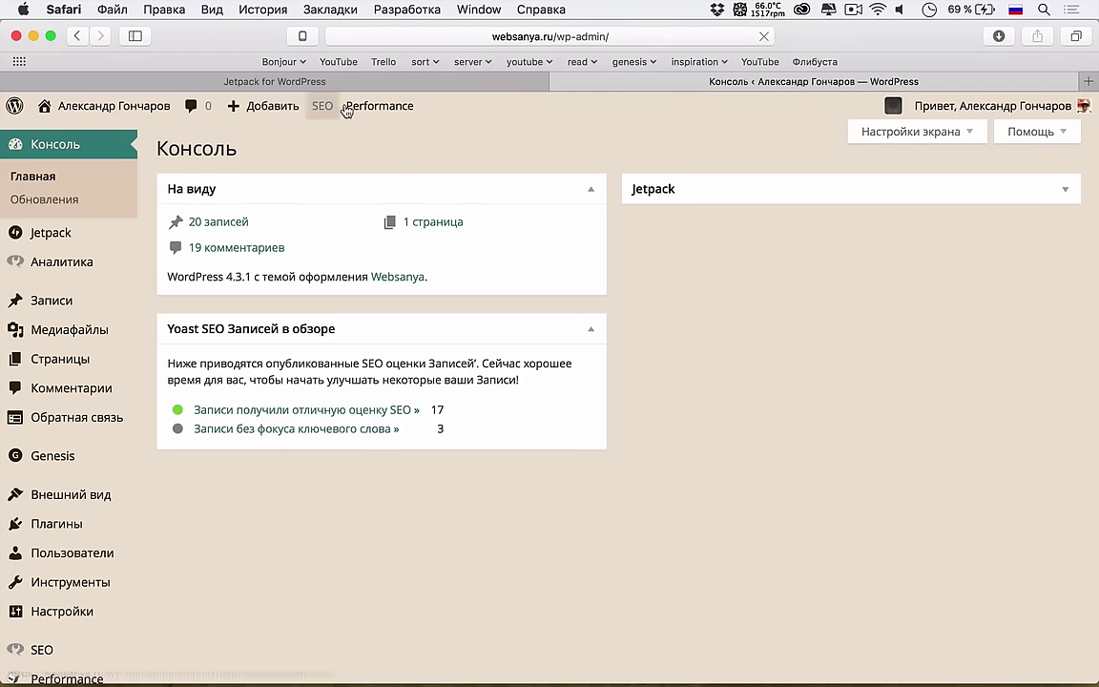
mouse_move(372, 106)
left_click(377, 138)
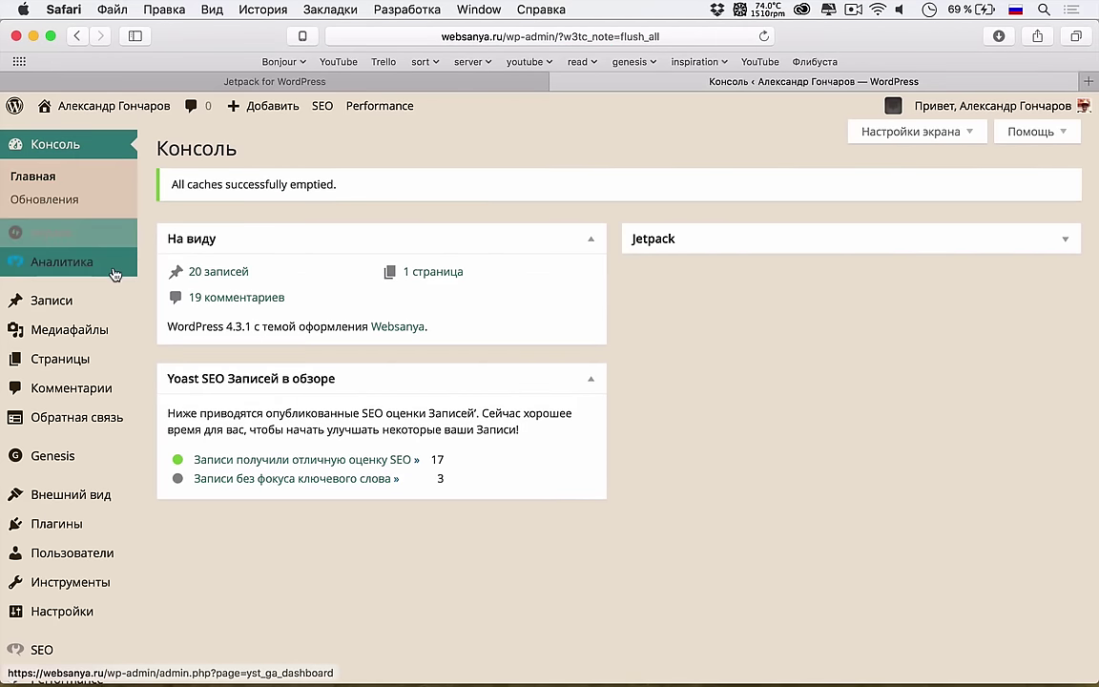
Step: Open the "Barbarossa — Imager" post from the site's home page and inspect the HTML source address of its first photo
left_click(100, 106)
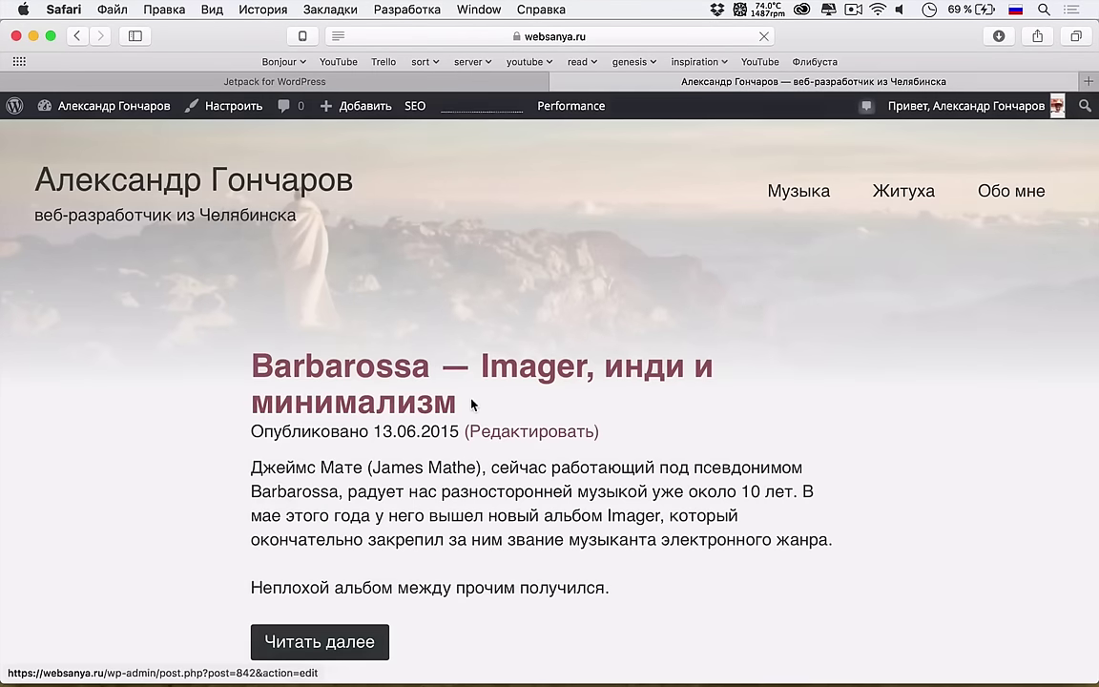
left_click(426, 353)
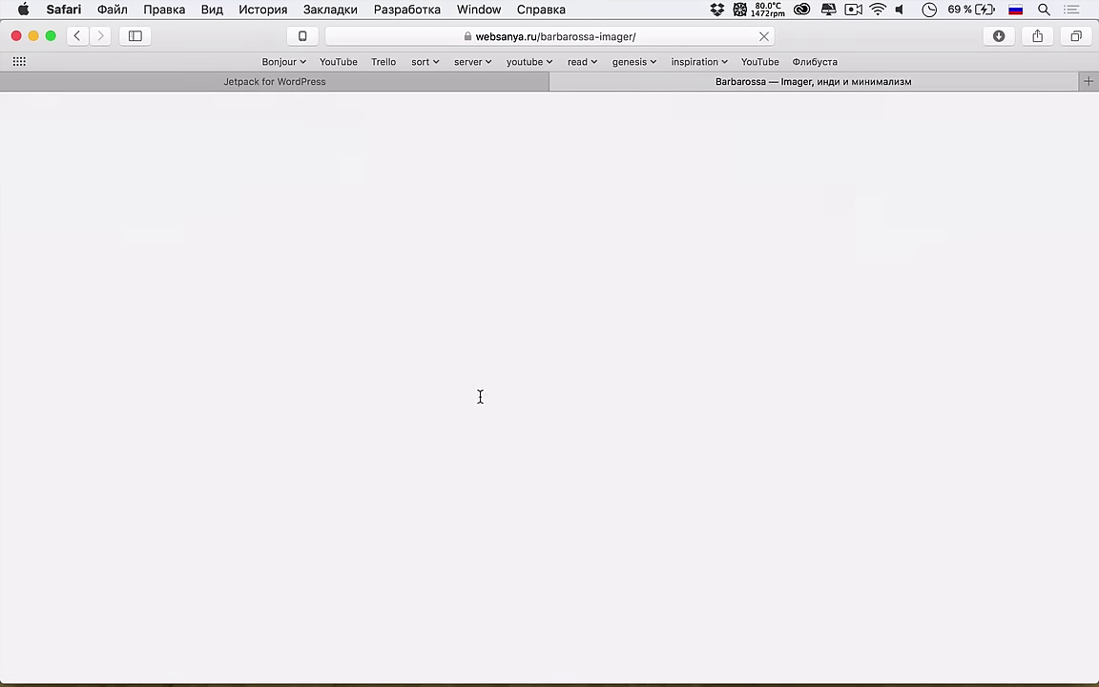
scroll(573, 510, "down", 5)
scroll(572, 509, "down", 10)
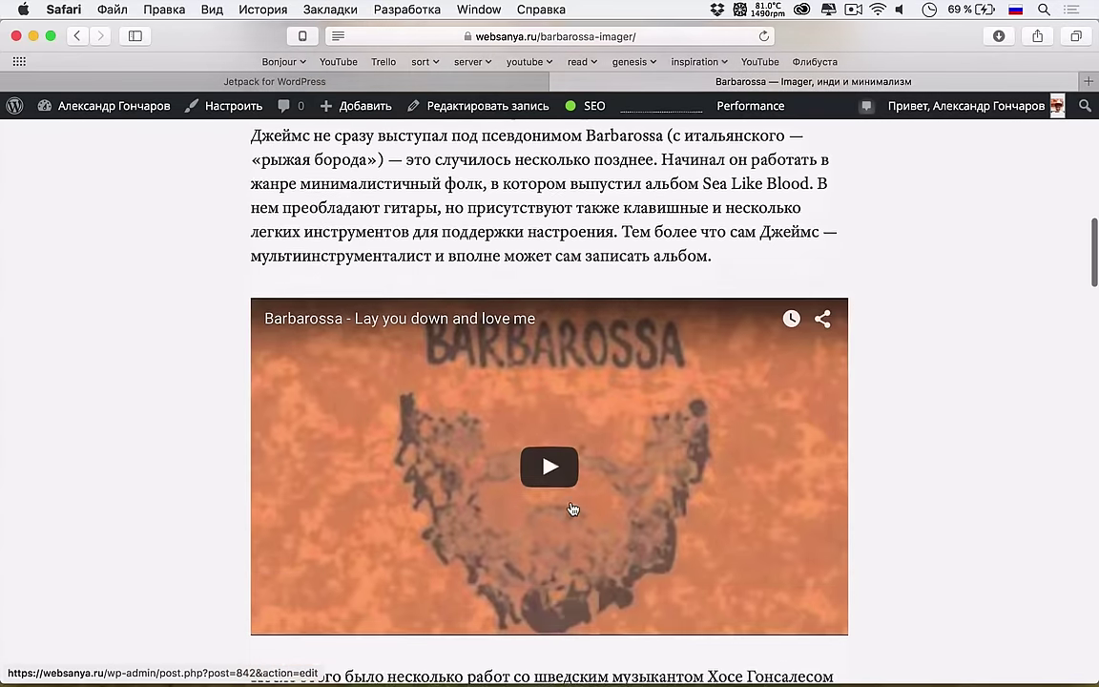
right_click(578, 457)
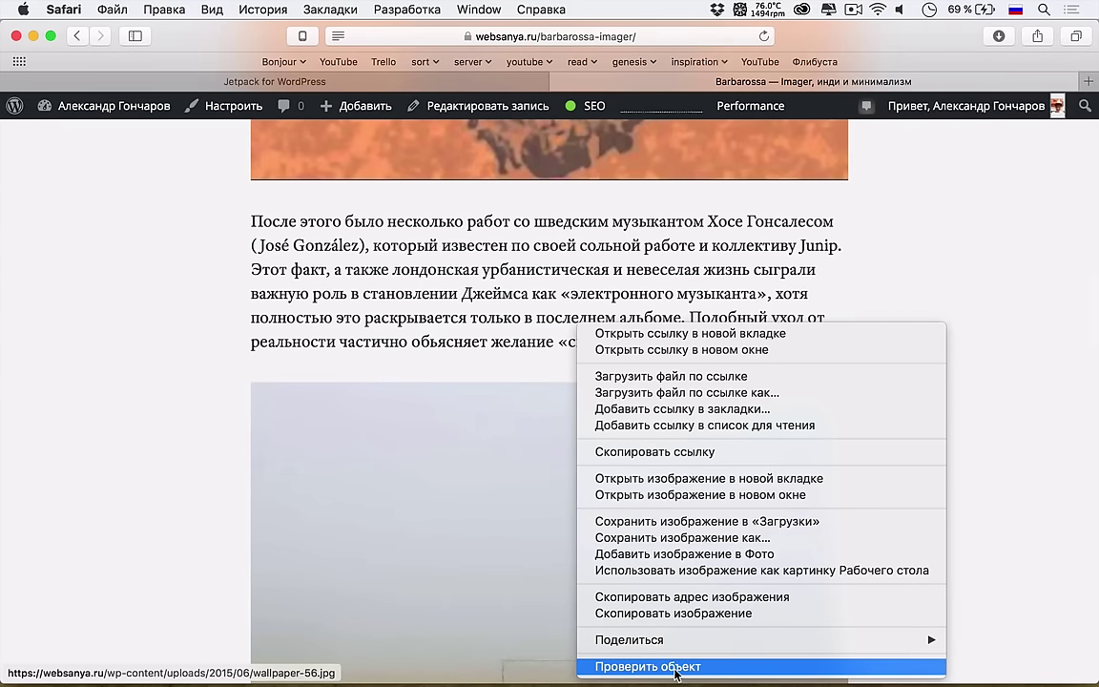
left_click(611, 658)
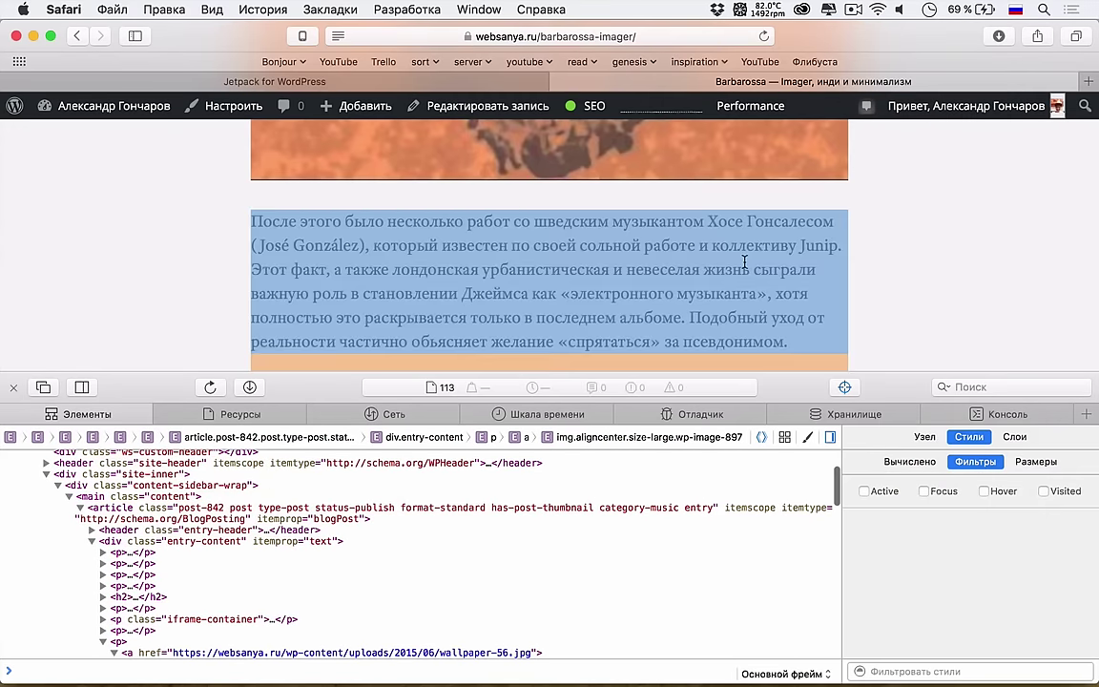
scroll(731, 318, "down", 3)
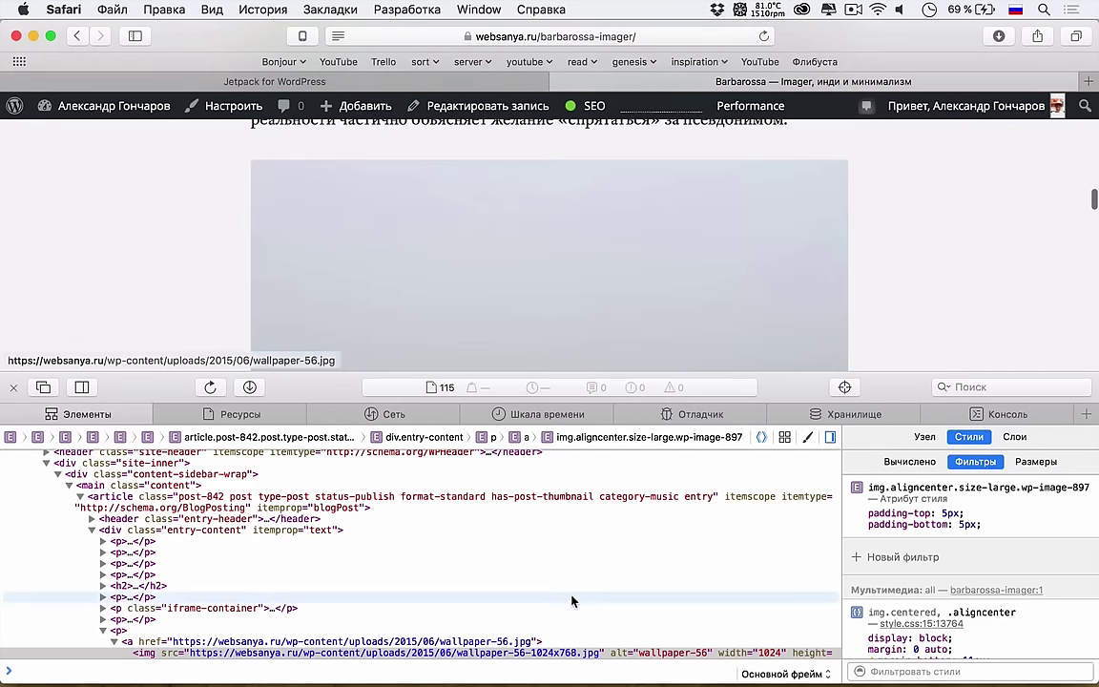
Step: Go back to the site's dashboard, close the web inspector and open Jetpack's full module list
left_click(79, 116)
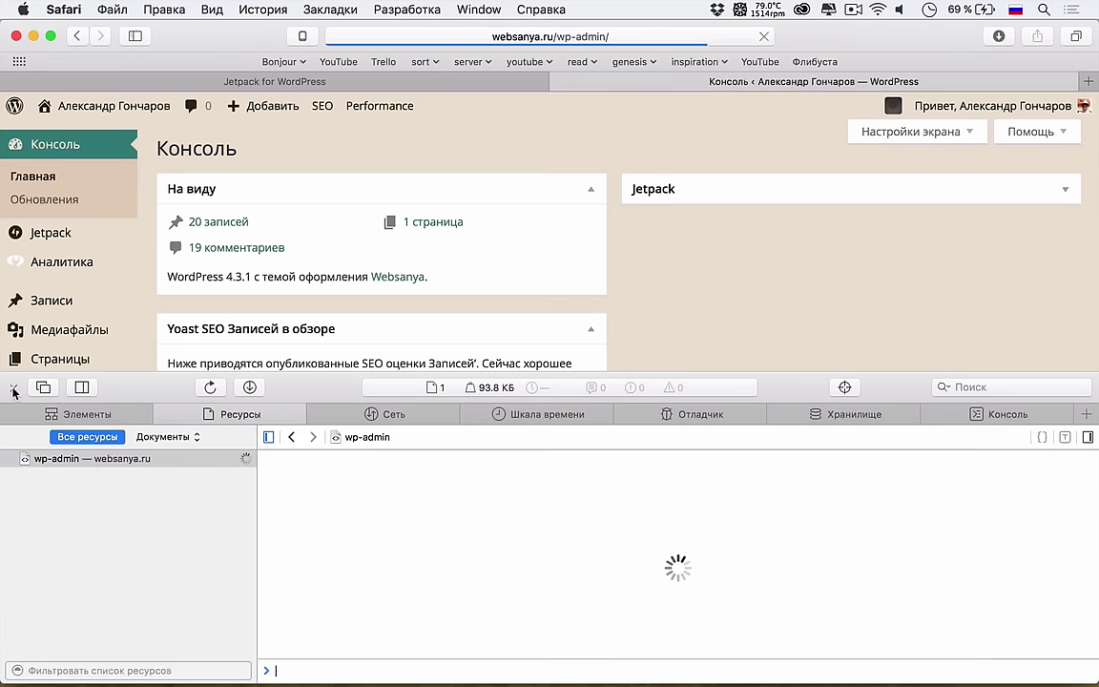
left_click(13, 387)
left_click(69, 229)
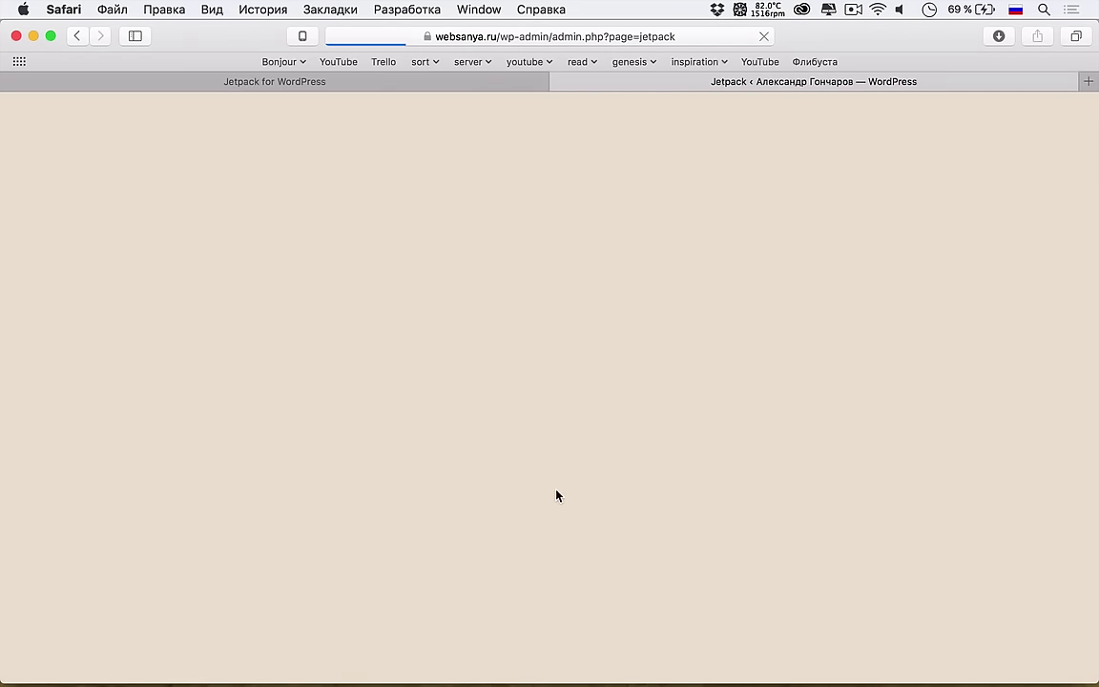
scroll(653, 438, "down", 5)
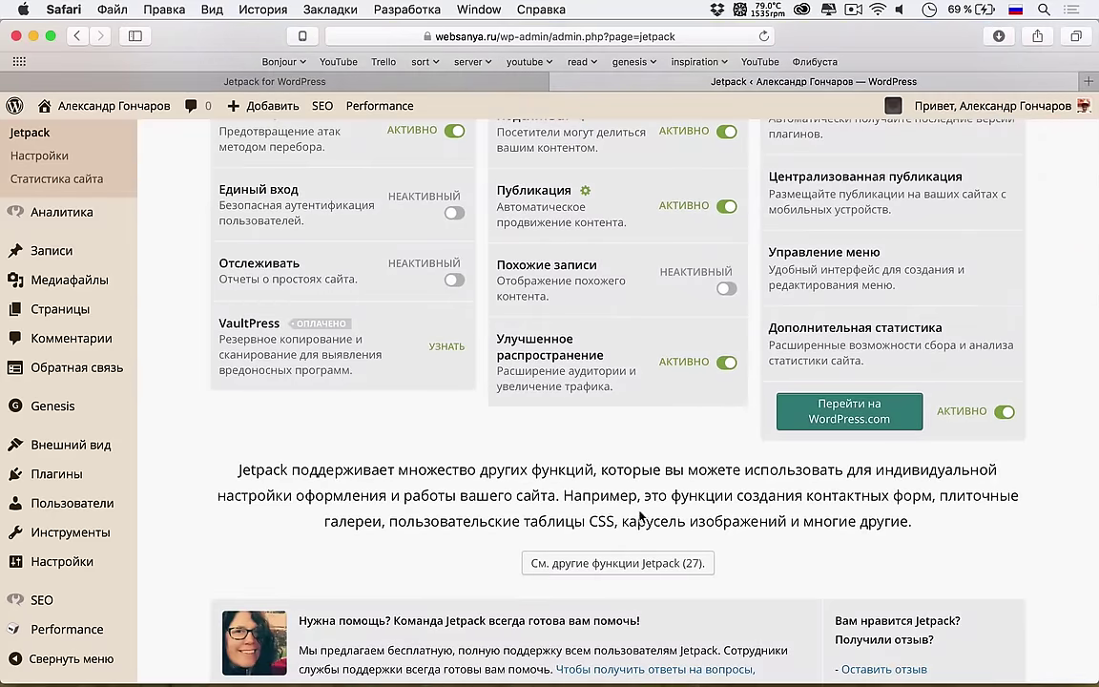
left_click(637, 565)
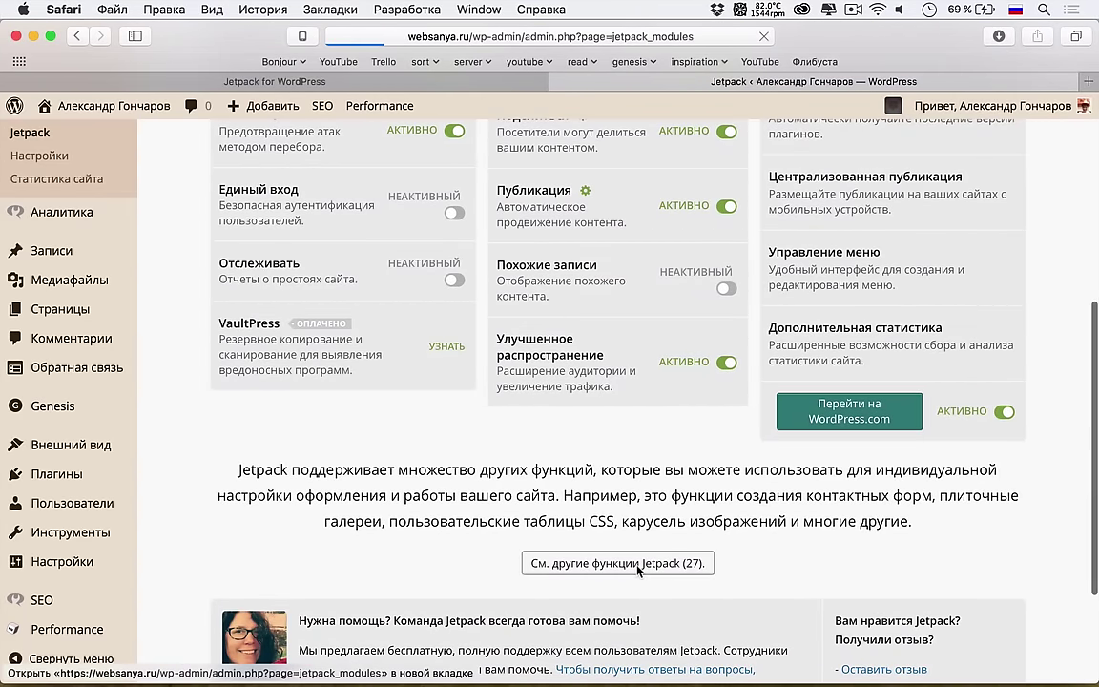
scroll(404, 441, "down", 1)
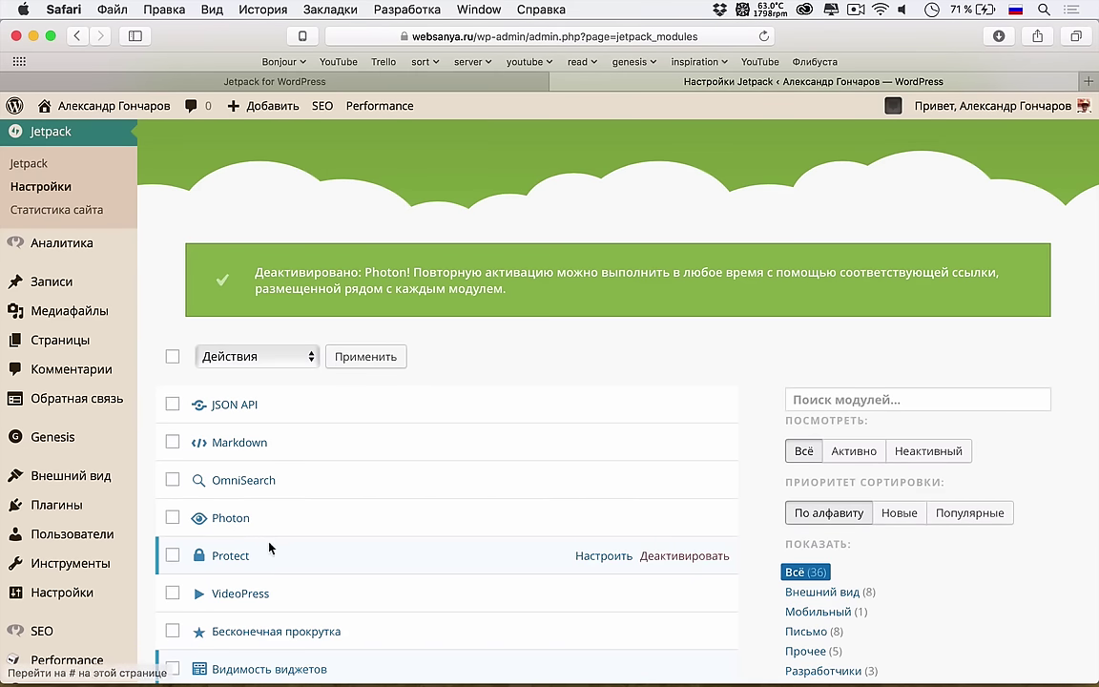
Step: Read the description of the Protect module, reopening it once, and close it
scroll(270, 550, "down", 2)
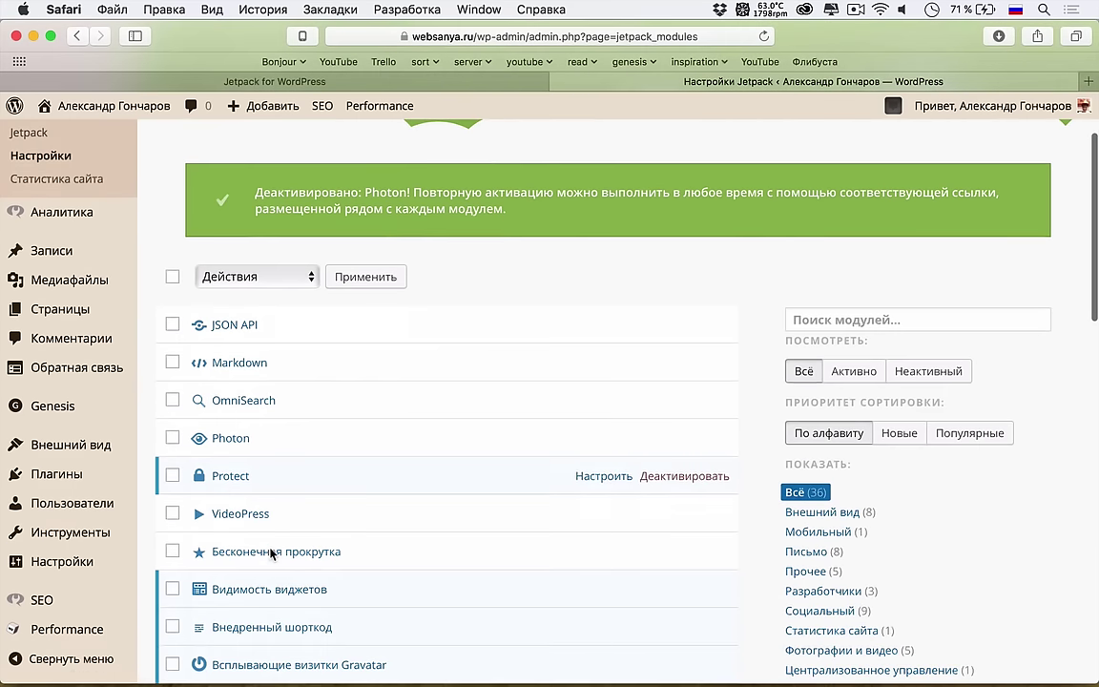
left_click(238, 479)
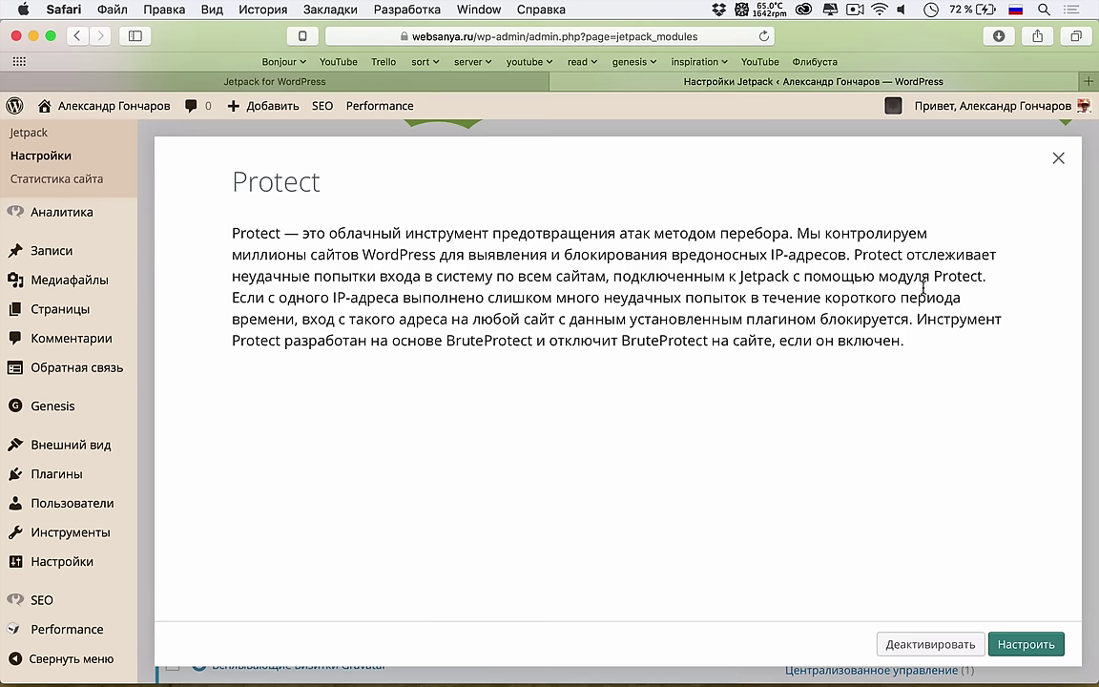
left_click(1059, 158)
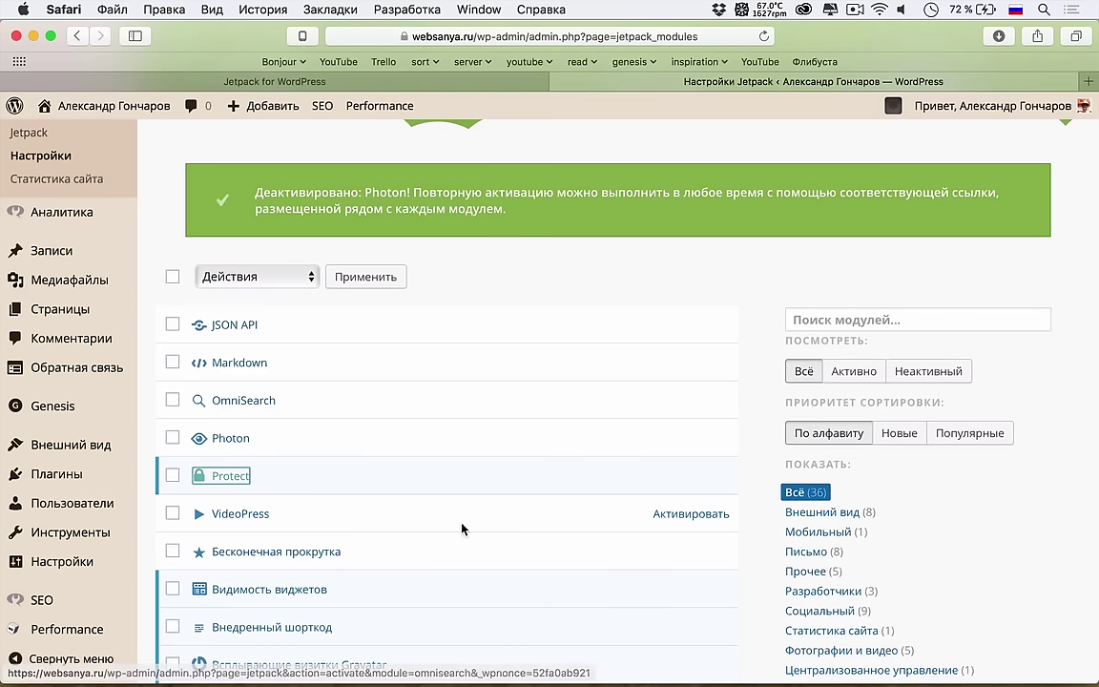
left_click(239, 479)
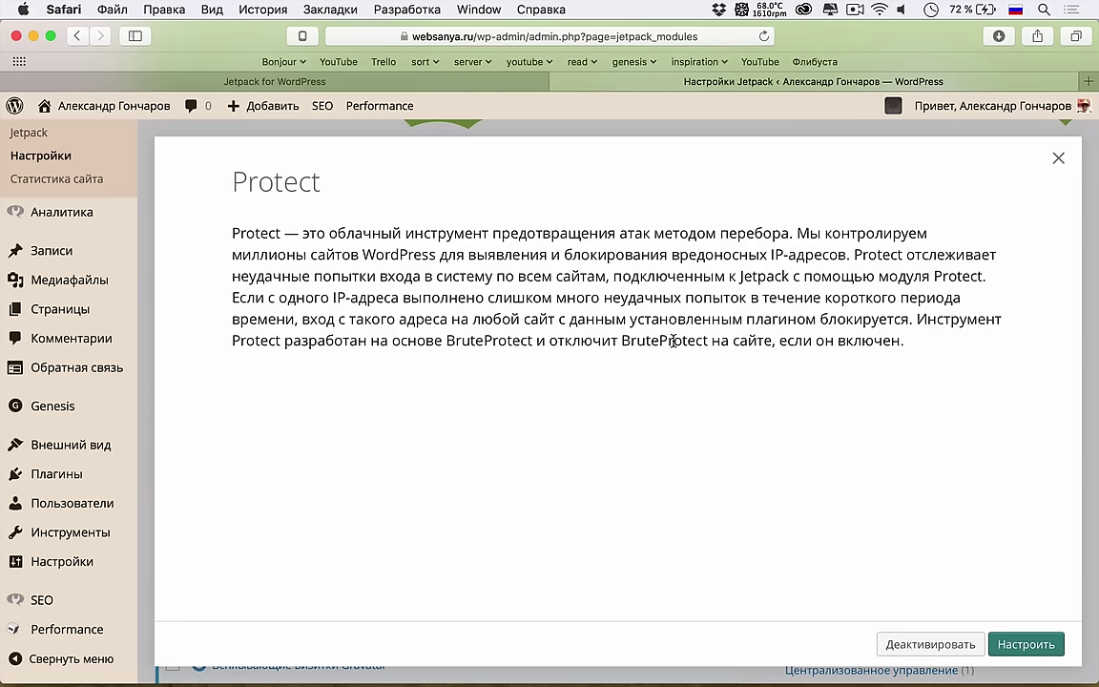
left_click(1059, 158)
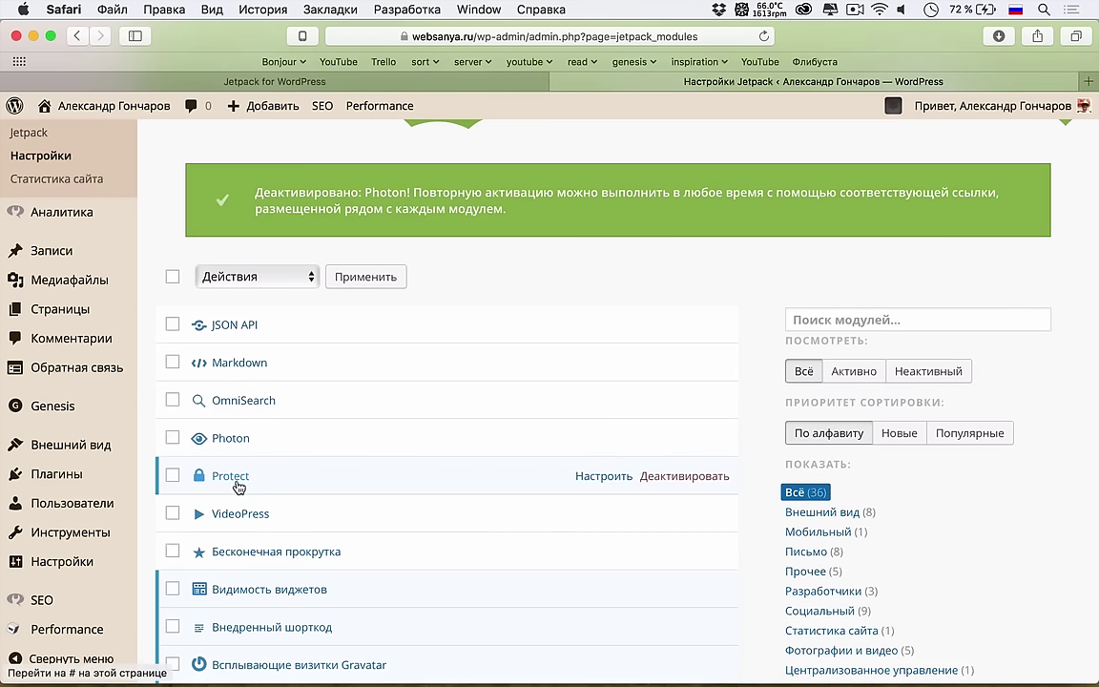
Step: Deactivate the Protect module in Jetpack's module list
left_click_drag(275, 478, 191, 475)
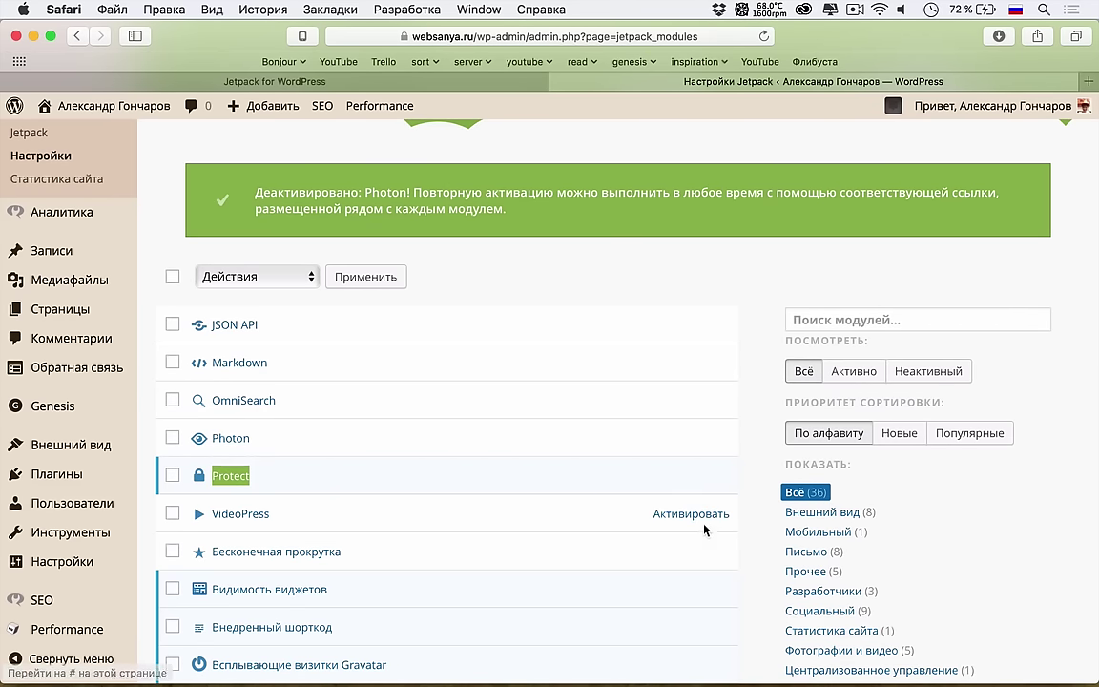
left_click(697, 420)
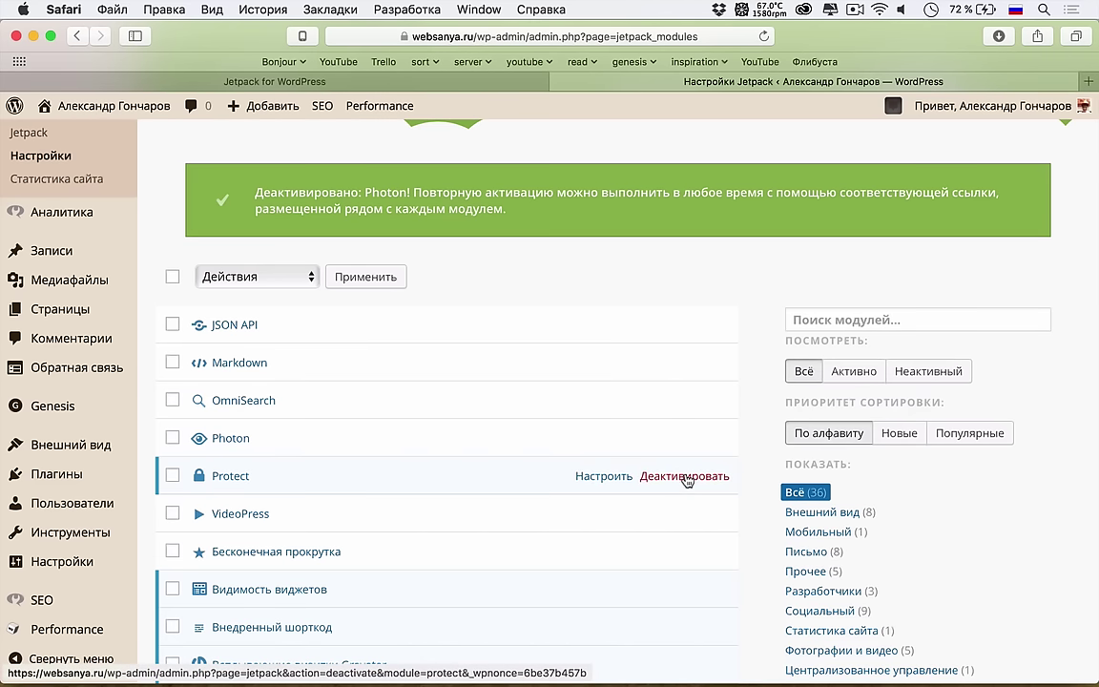
left_click(687, 476)
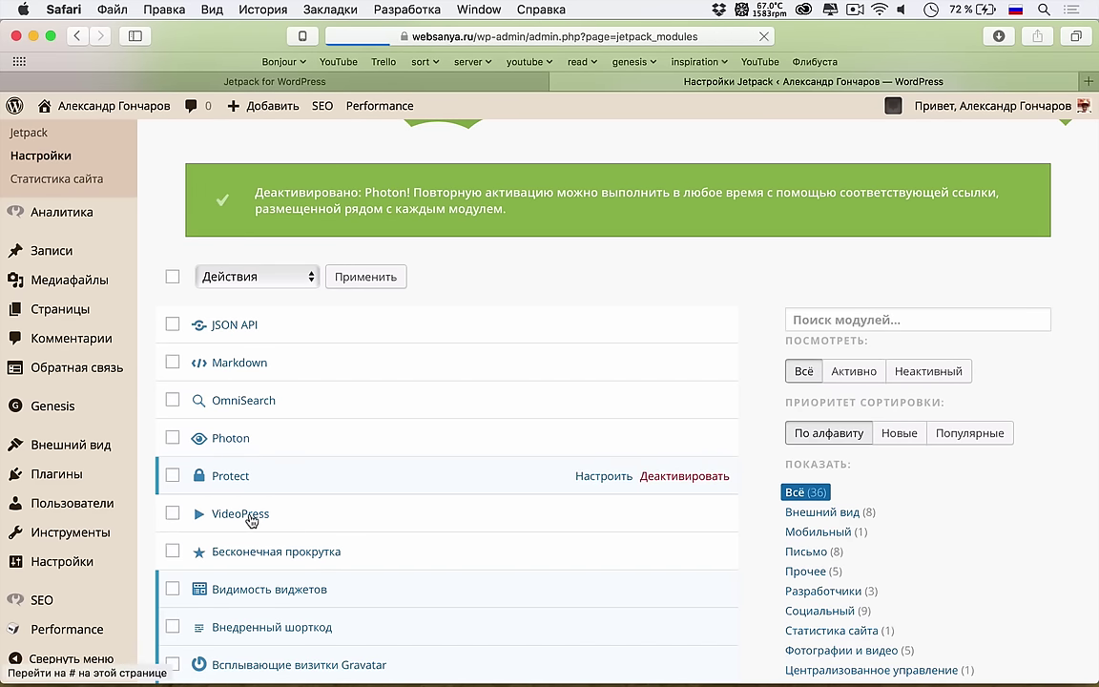
Step: Read the description of the VideoPress module and close it
scroll(267, 572, "down", 5)
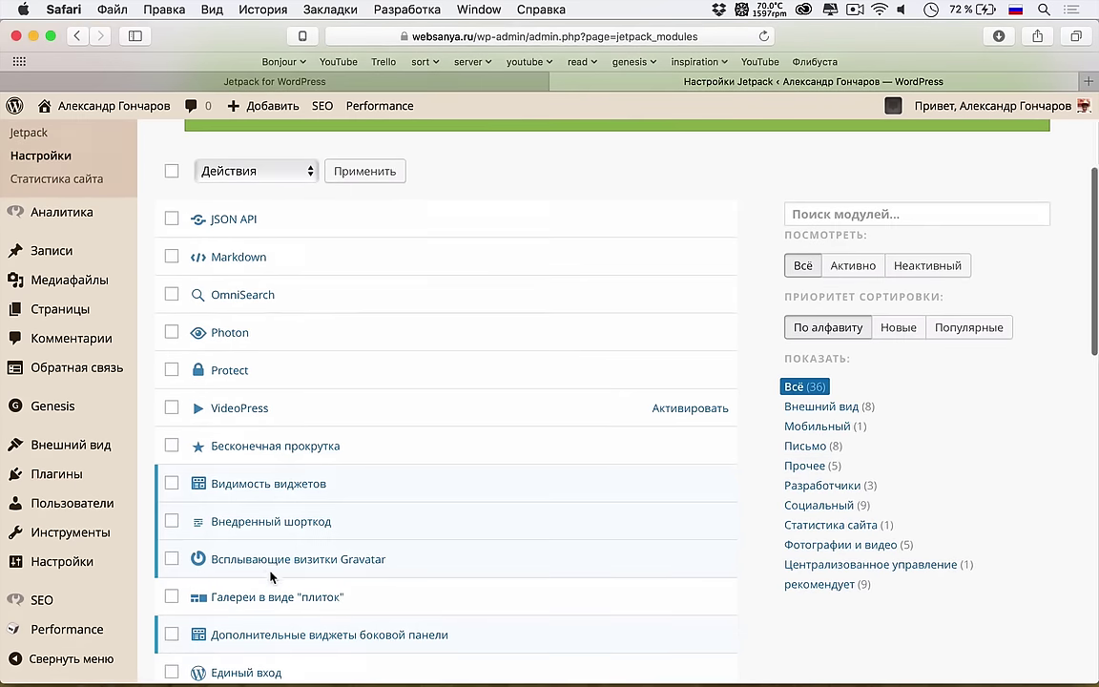
left_click(265, 413)
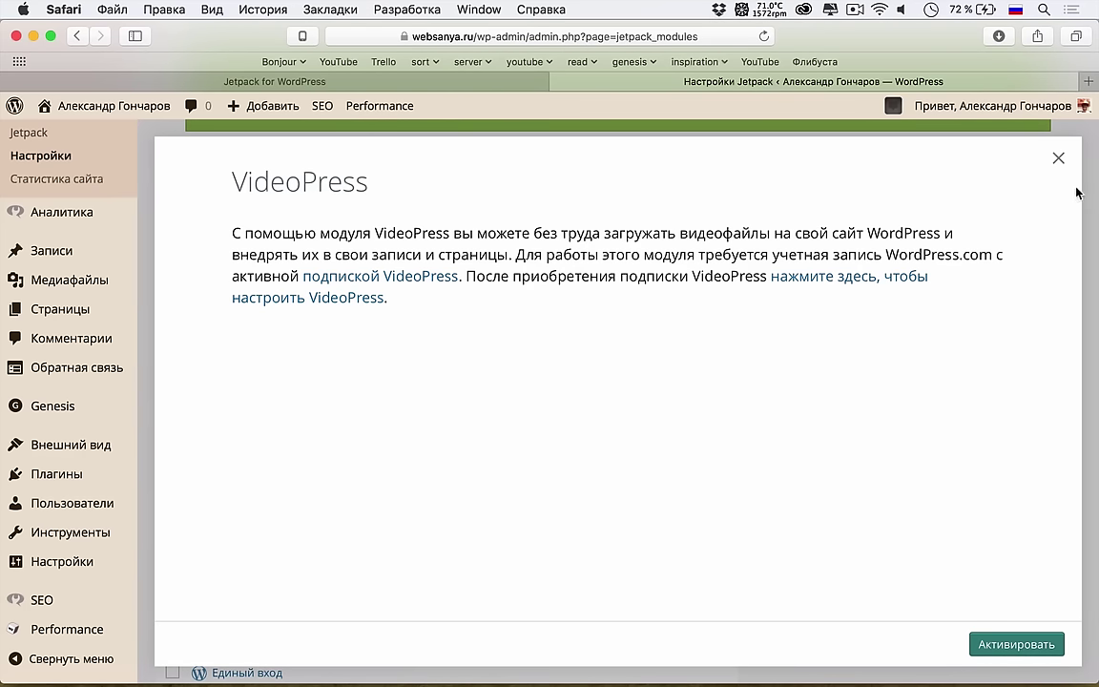
left_click(1057, 159)
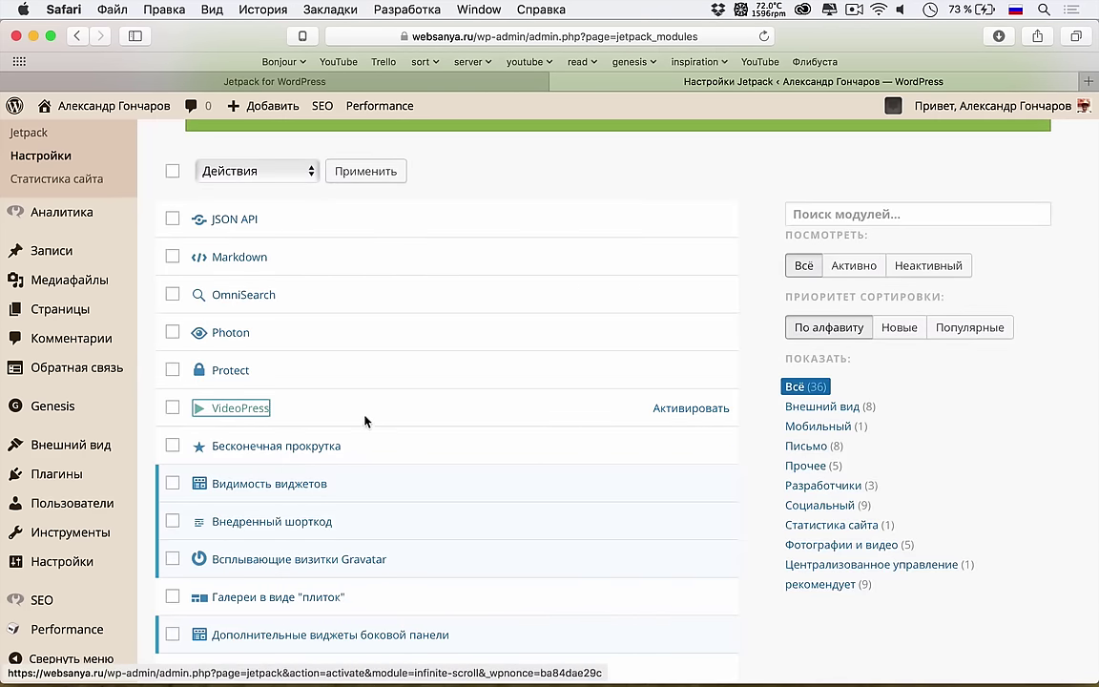
Step: Read the Infinite Scroll module's description and open its linked support page in a new tab to view the theme-support code
left_click(314, 447)
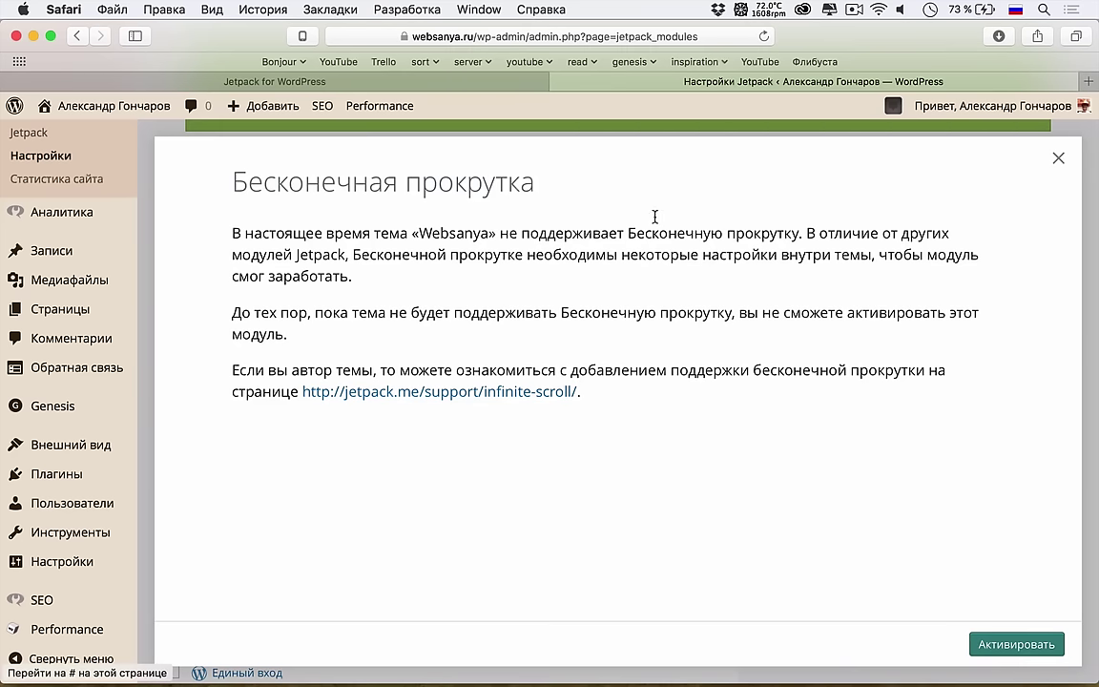
left_click(567, 401, "super")
left_click(892, 80)
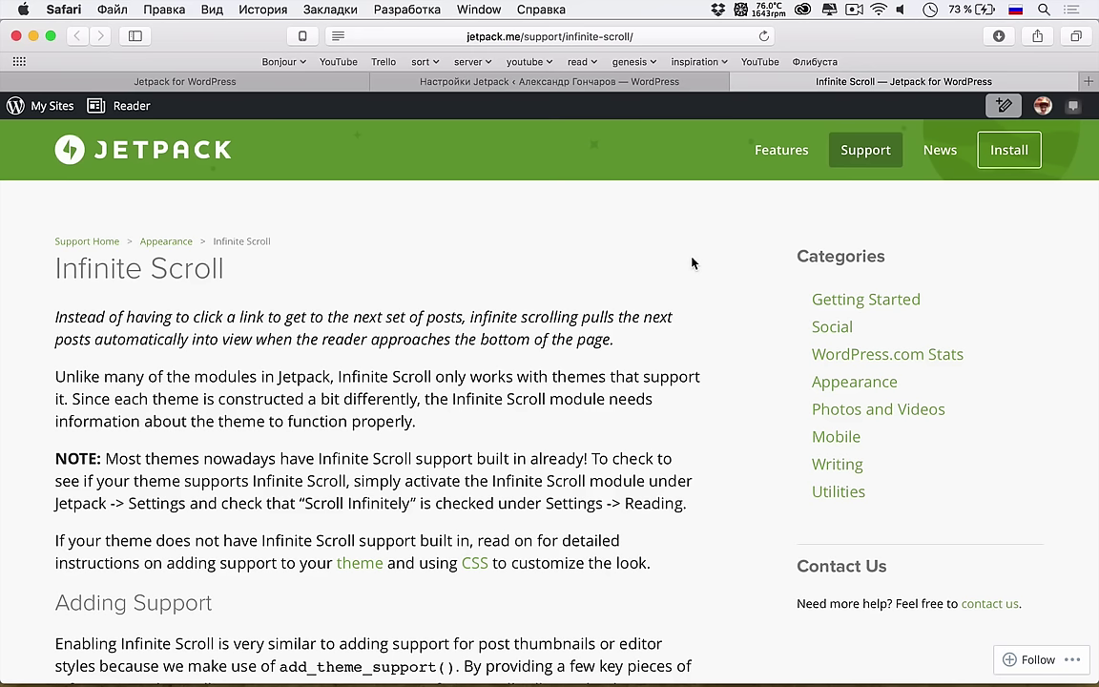
scroll(693, 264, "down", 10)
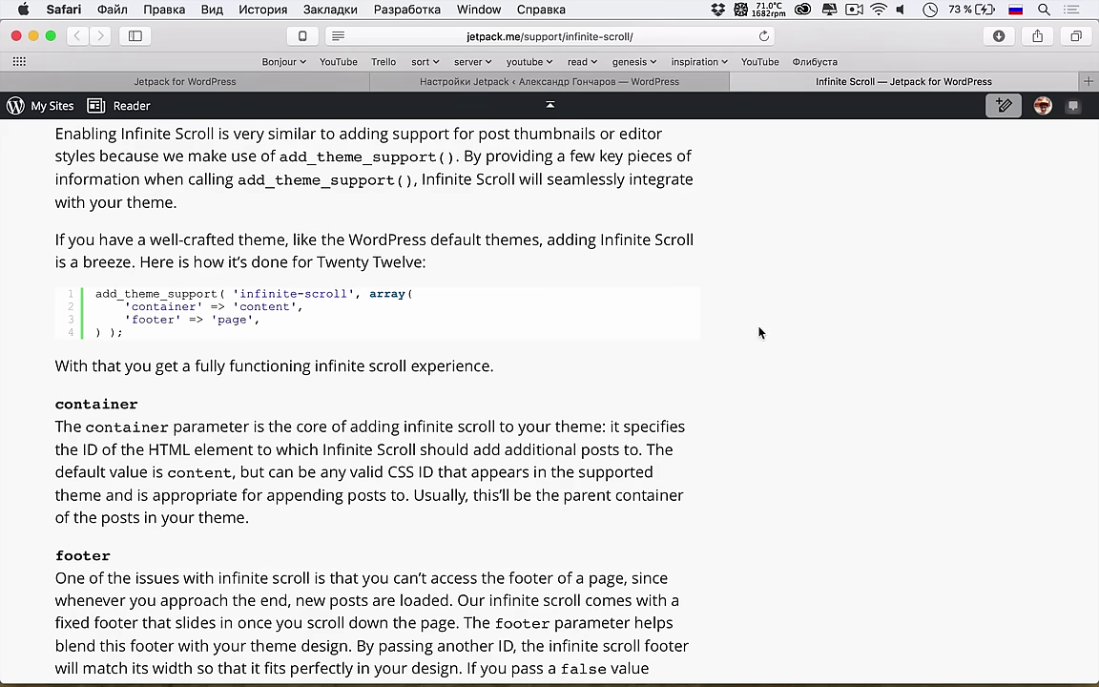
Step: Activate the Infinite Scroll module from its description and reload the site's home page
left_click(584, 81)
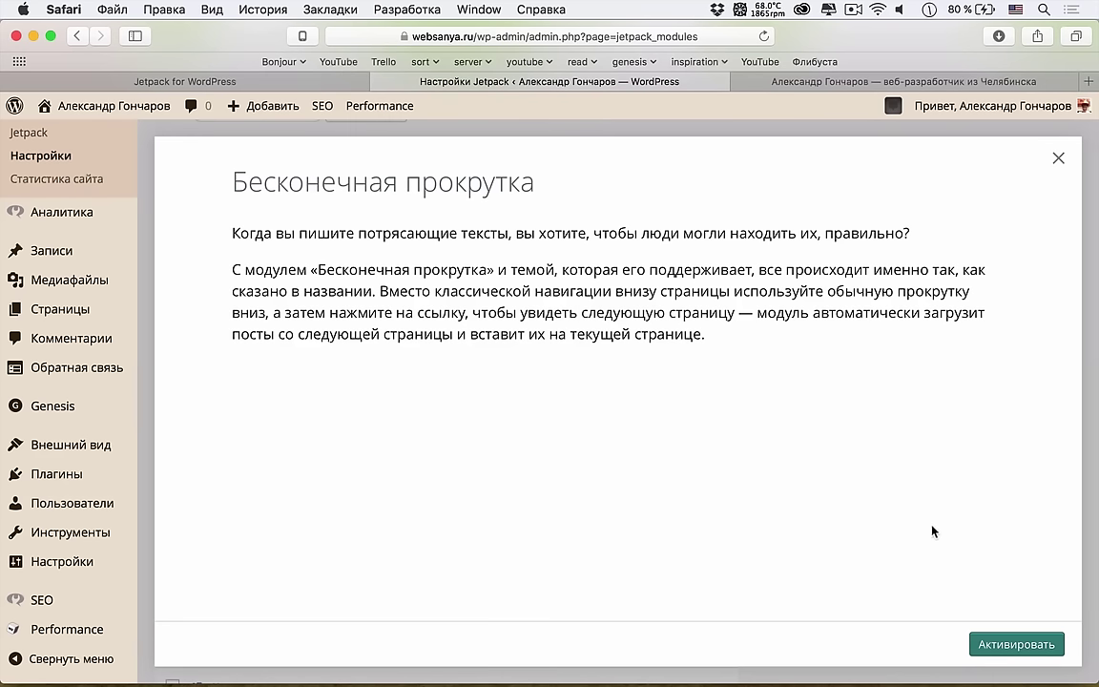
left_click(983, 645)
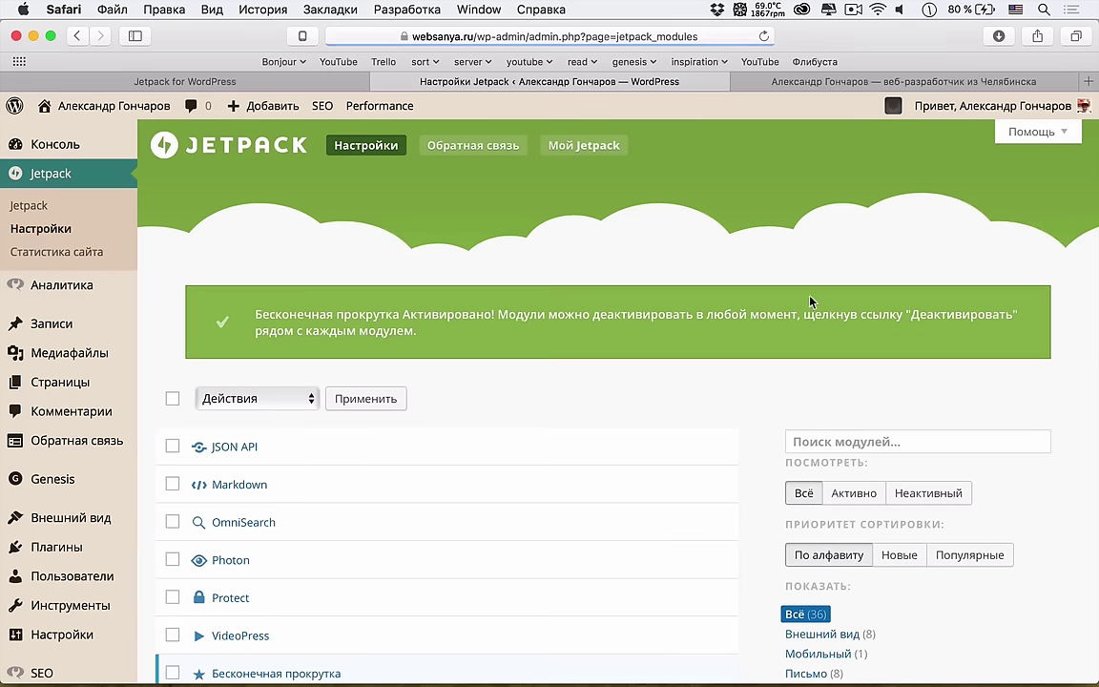
left_click(823, 80)
key("super+r")
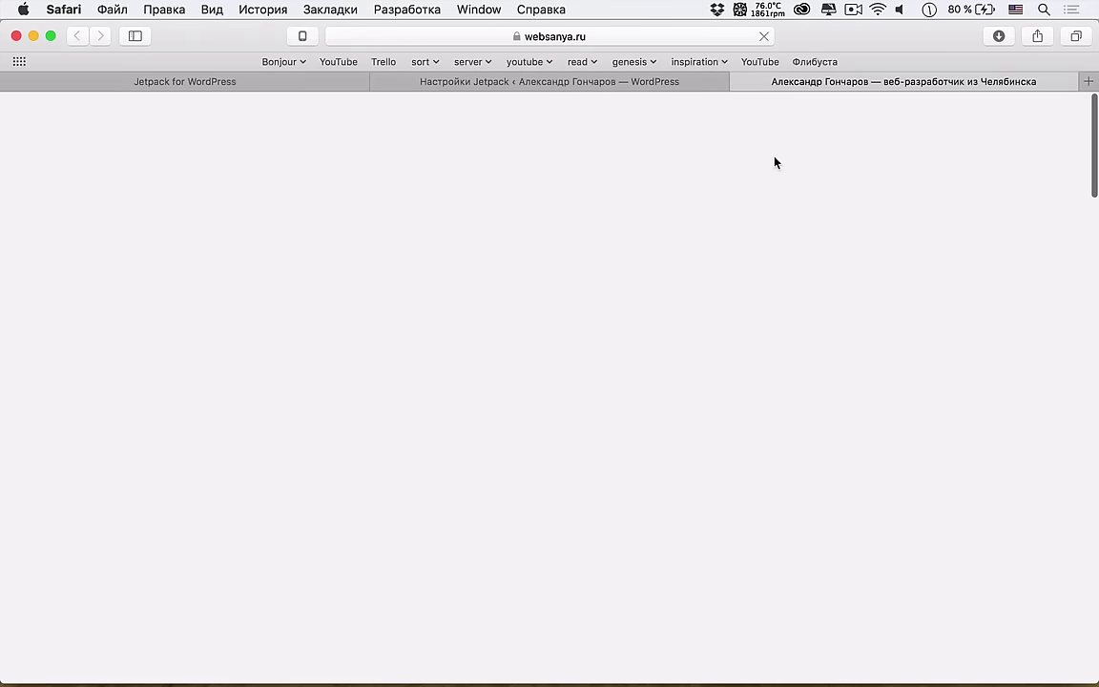
Step: Examine how posts load toward the end of the home page, reloading the address once
scroll(716, 336, "down", 15)
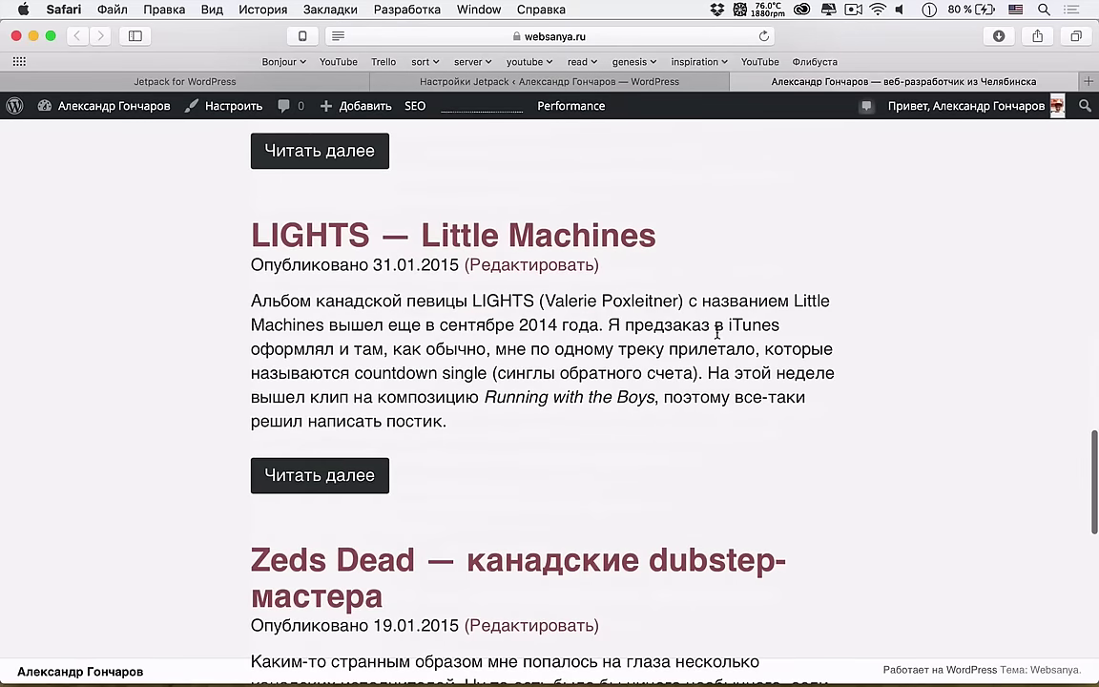
scroll(716, 332, "down", 2)
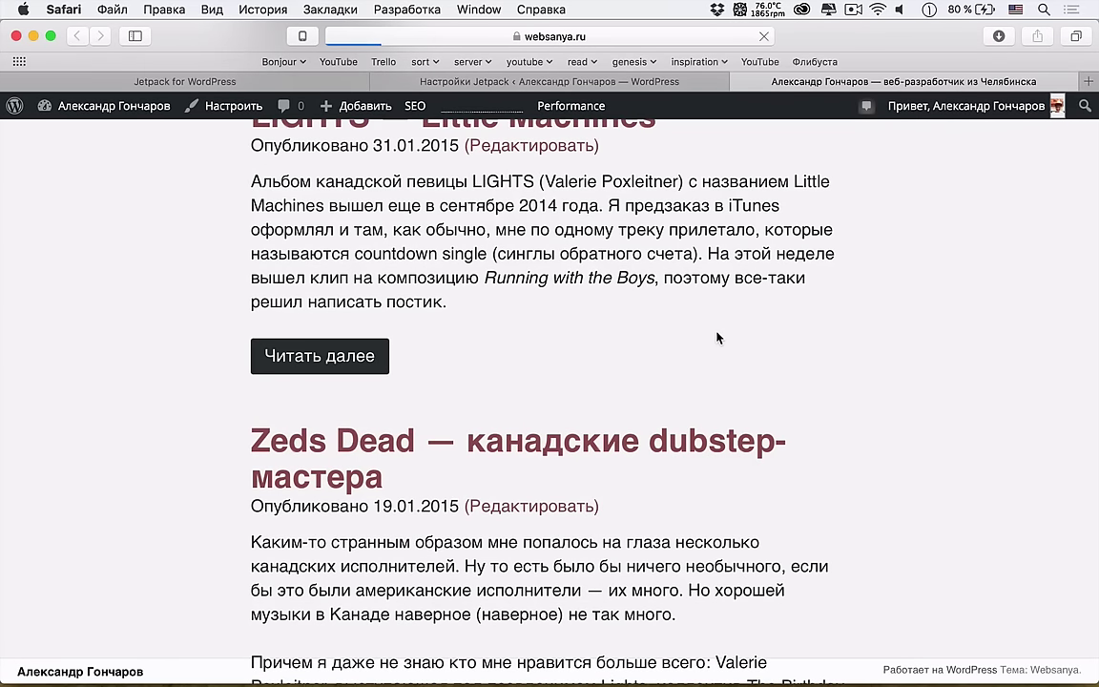
left_click(718, 36)
key("Return")
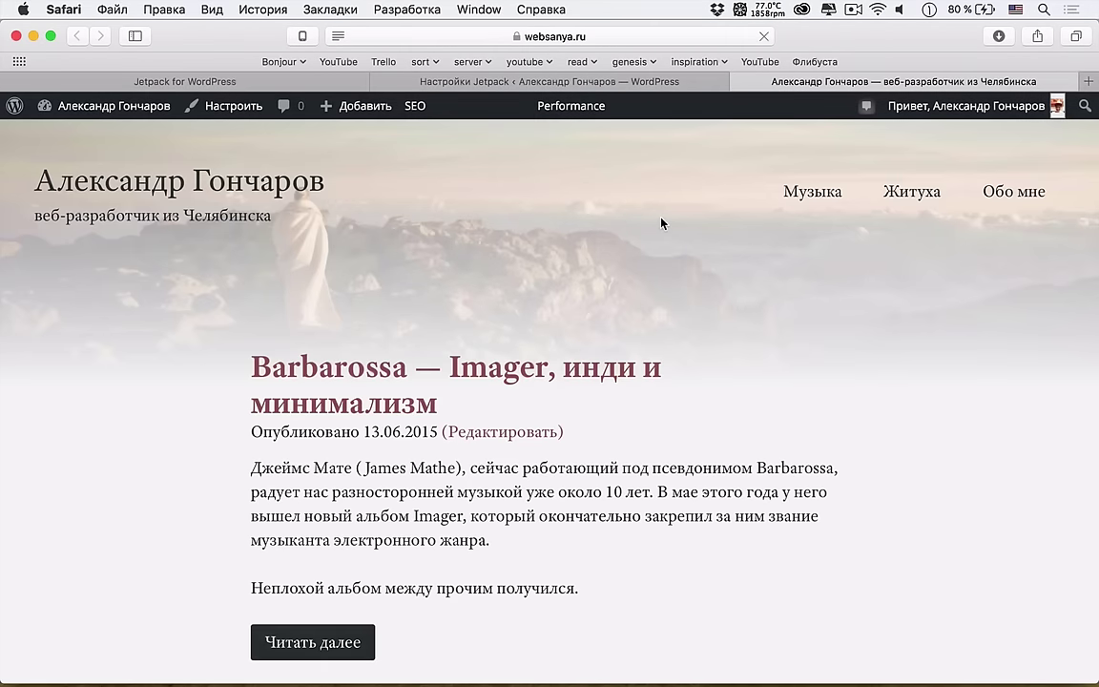
scroll(651, 382, "down", 15)
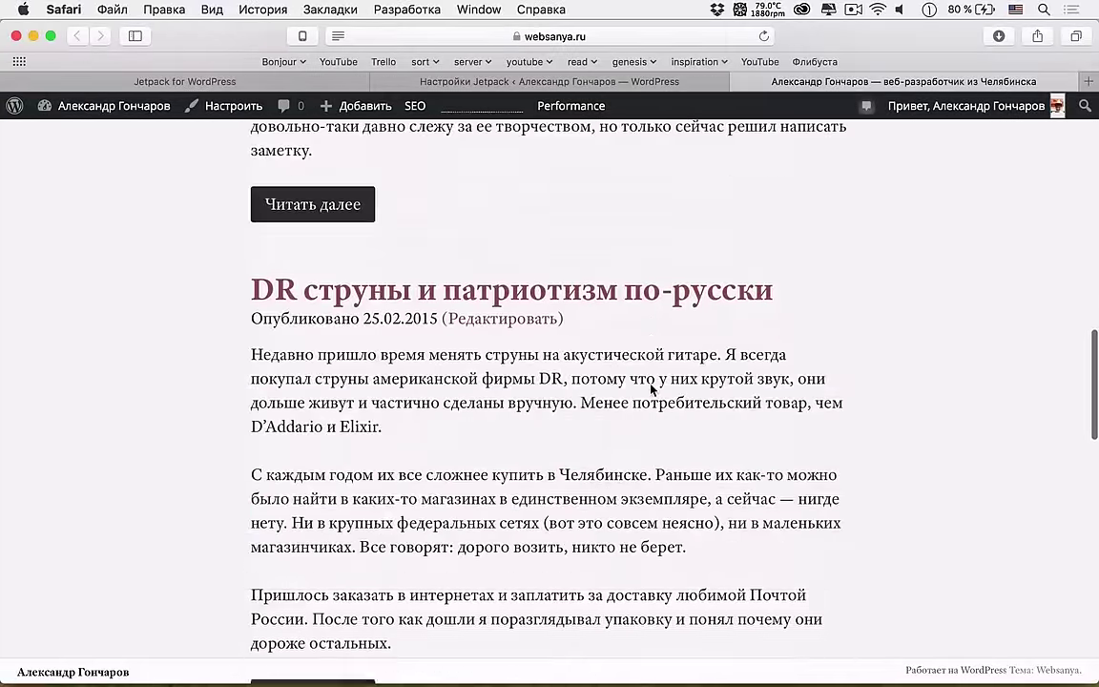
scroll(651, 389, "down", 10)
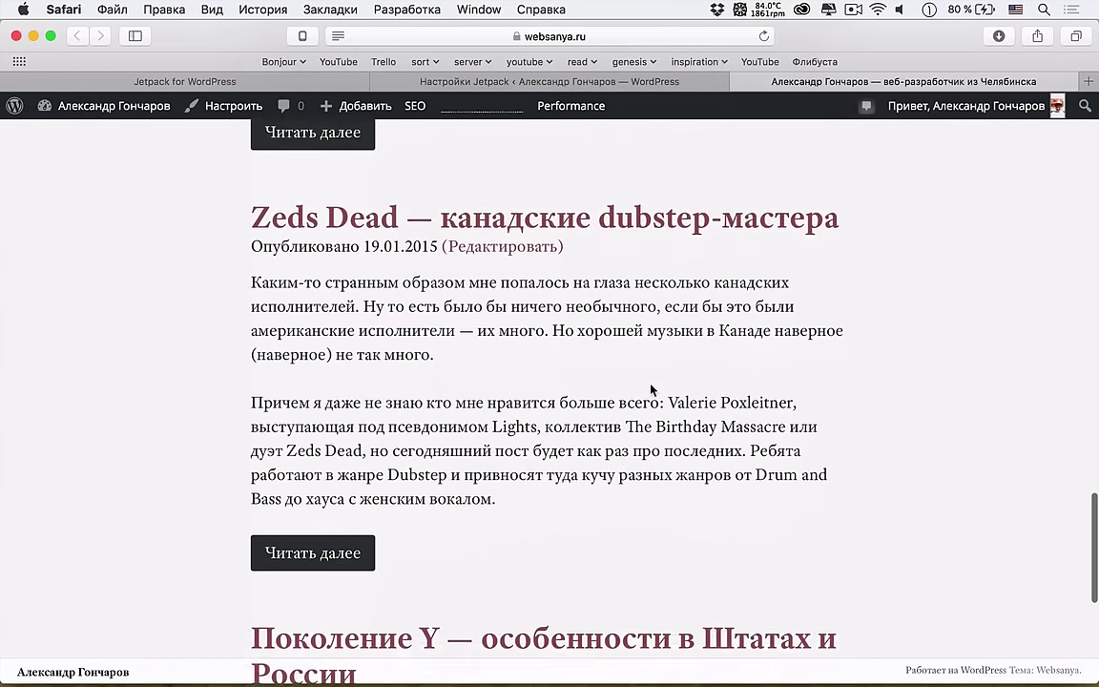
scroll(651, 390, "down", 5)
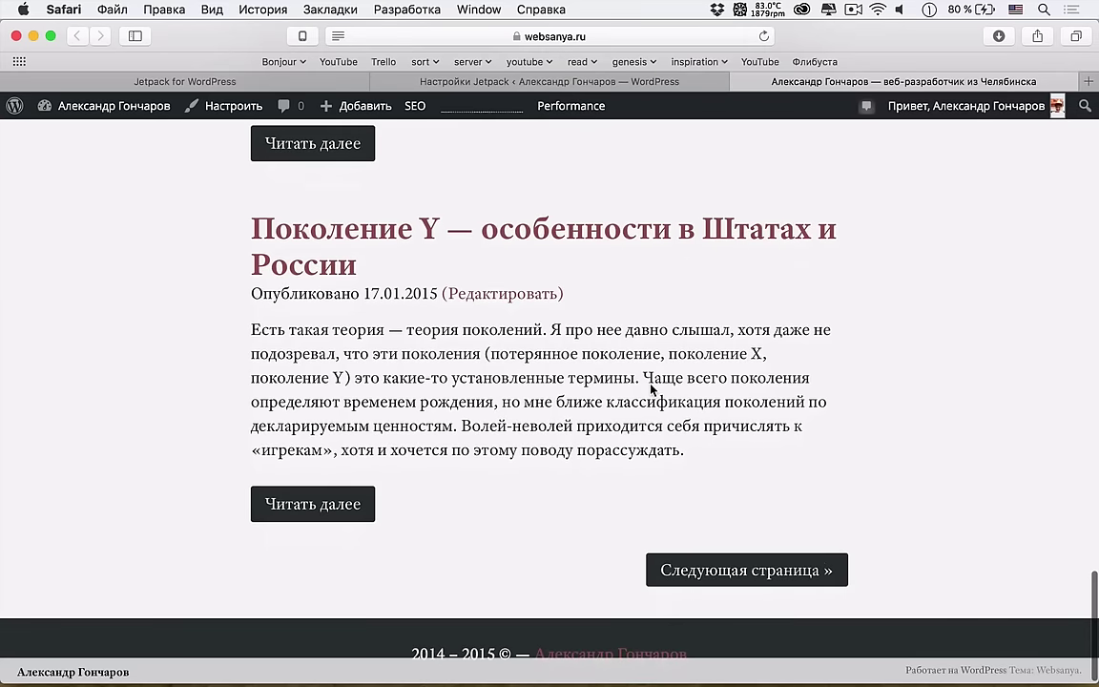
scroll(683, 471, "down", 1)
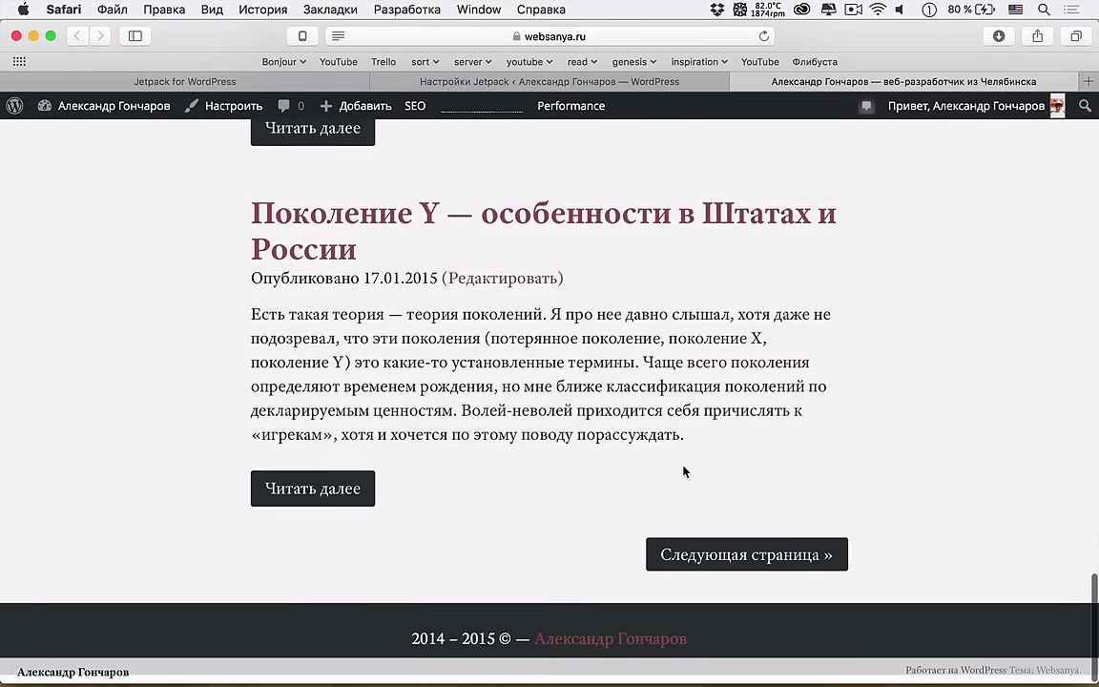
Step: Go through the home page's posts once more to check whether more load past the «Следующая страница» link
scroll(682, 469, "up", 15)
scroll(667, 458, "down", 3)
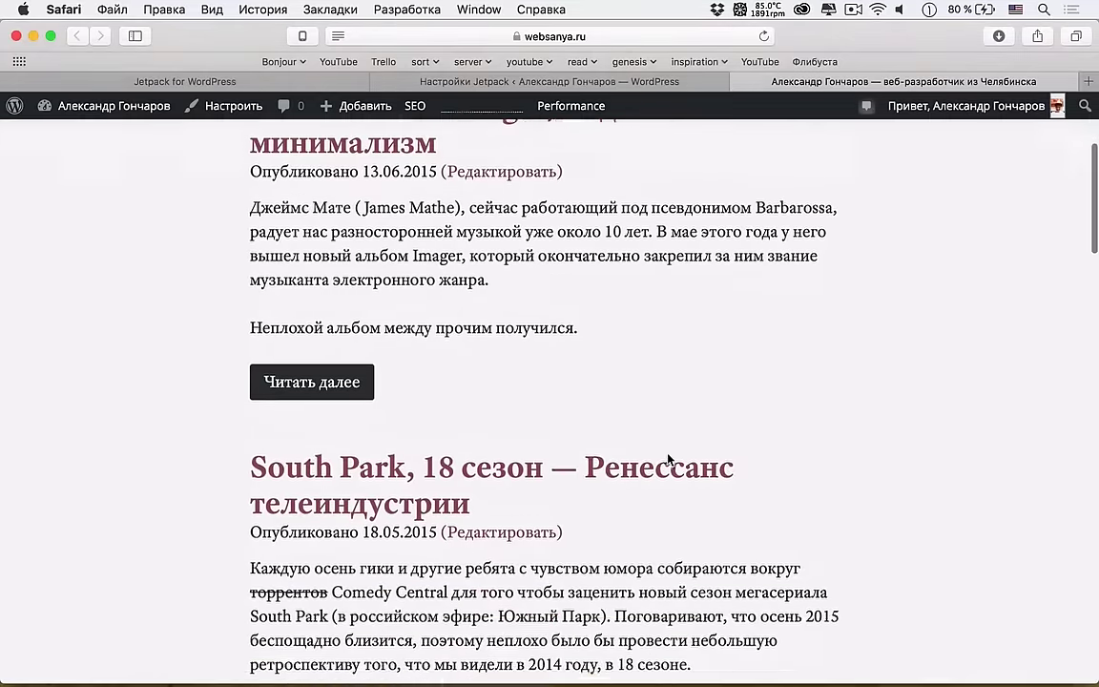
scroll(510, 381, "down", 15)
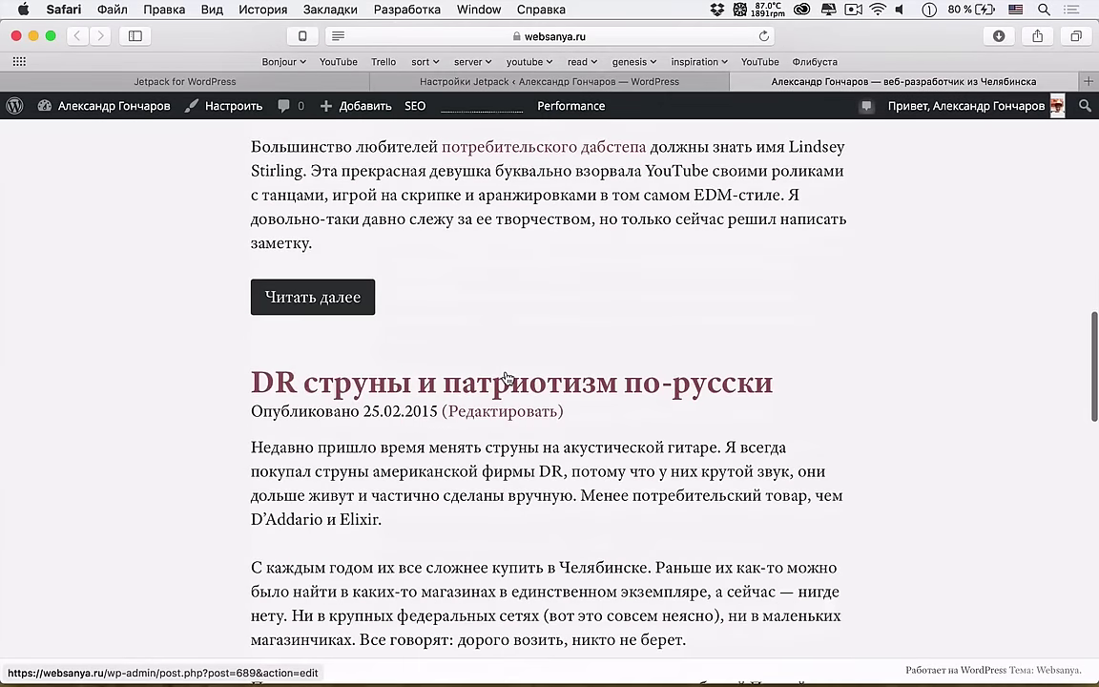
scroll(507, 378, "down", 10)
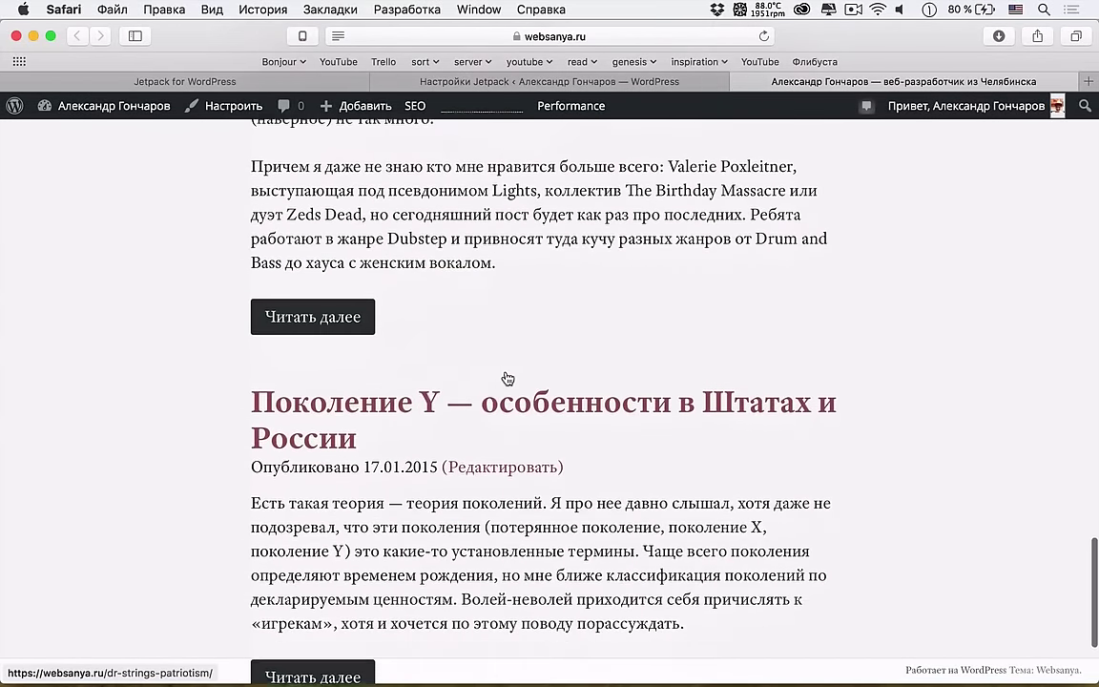
scroll(508, 379, "down", 5)
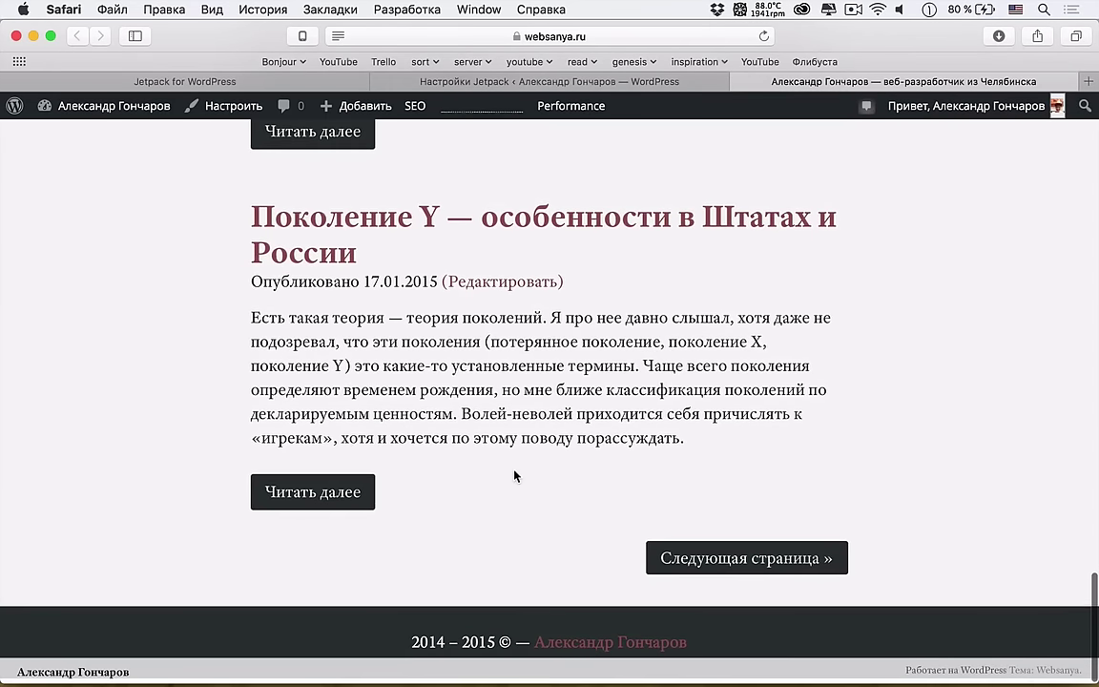
scroll(513, 475, "up", 2)
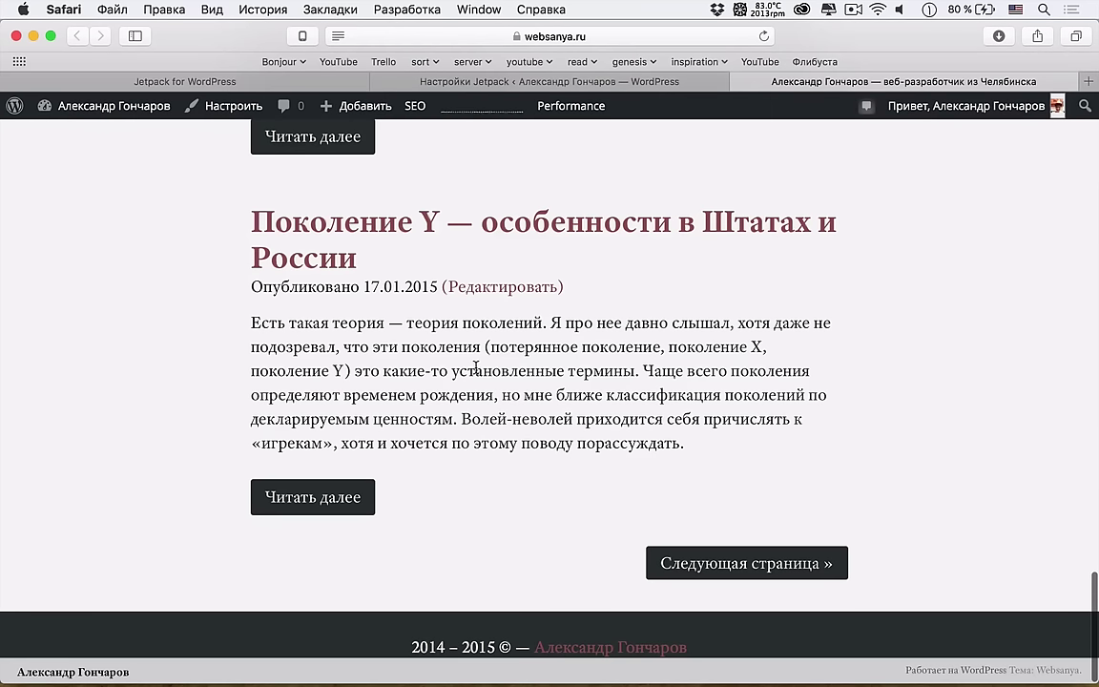
Step: Open the site's console in a new tab and show the Reading settings («Настройки чтения») with the «Бесконечная прокрутка» option
mouse_move(115, 105)
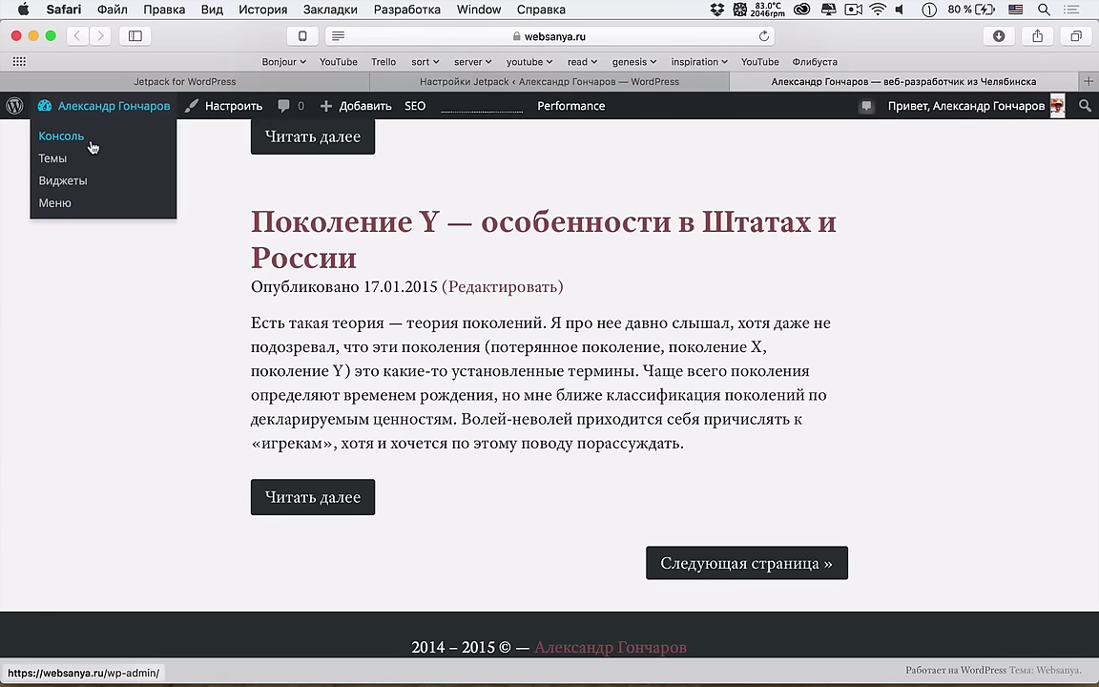
left_click(61, 136, "super")
left_click(878, 83)
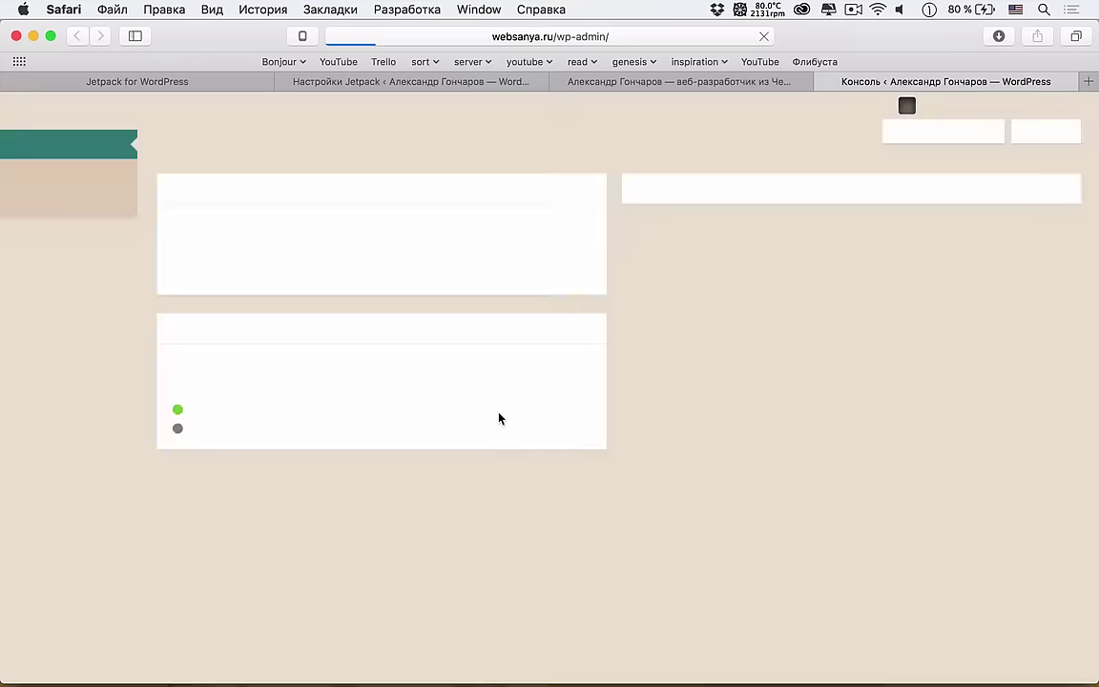
scroll(309, 510, "down", 1)
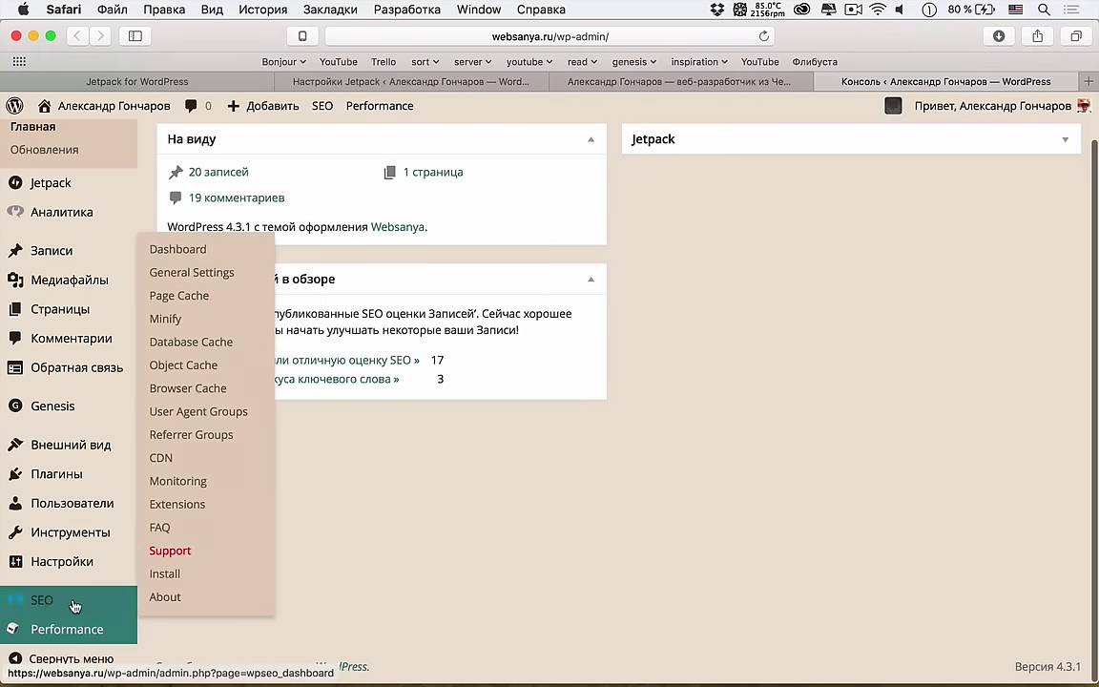
mouse_move(57, 561)
left_click(180, 435)
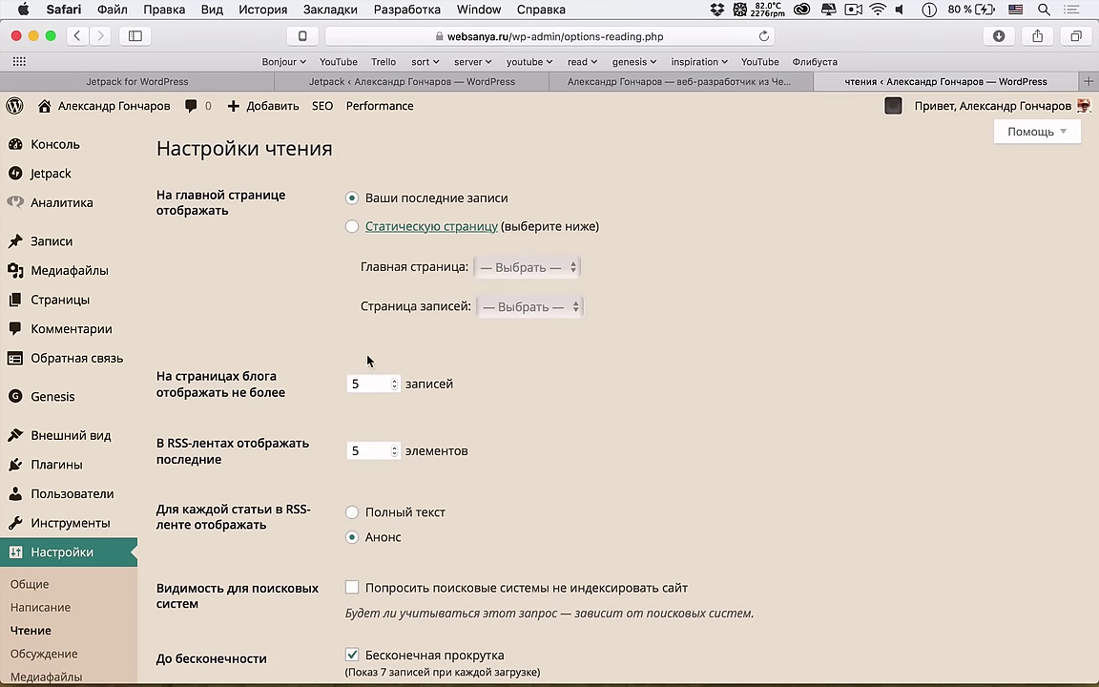
Step: Return to the home page tab, open the second page of posts and examine it down to the pagination and footer
left_click(676, 81)
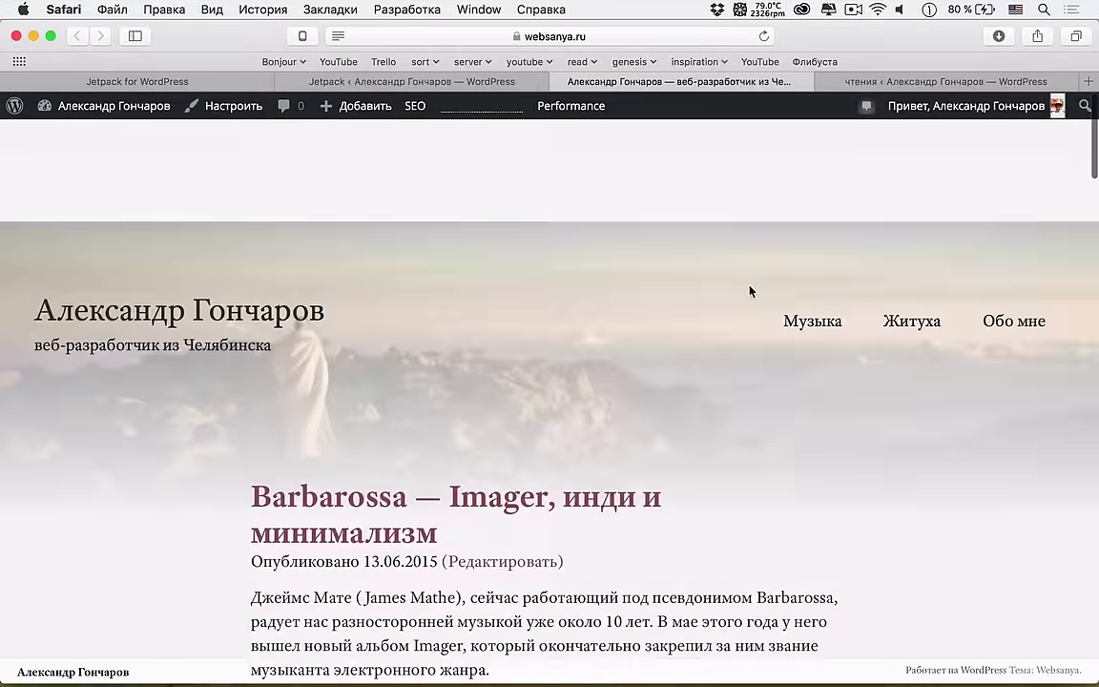
scroll(750, 291, "down", 10)
scroll(750, 291, "down", 15)
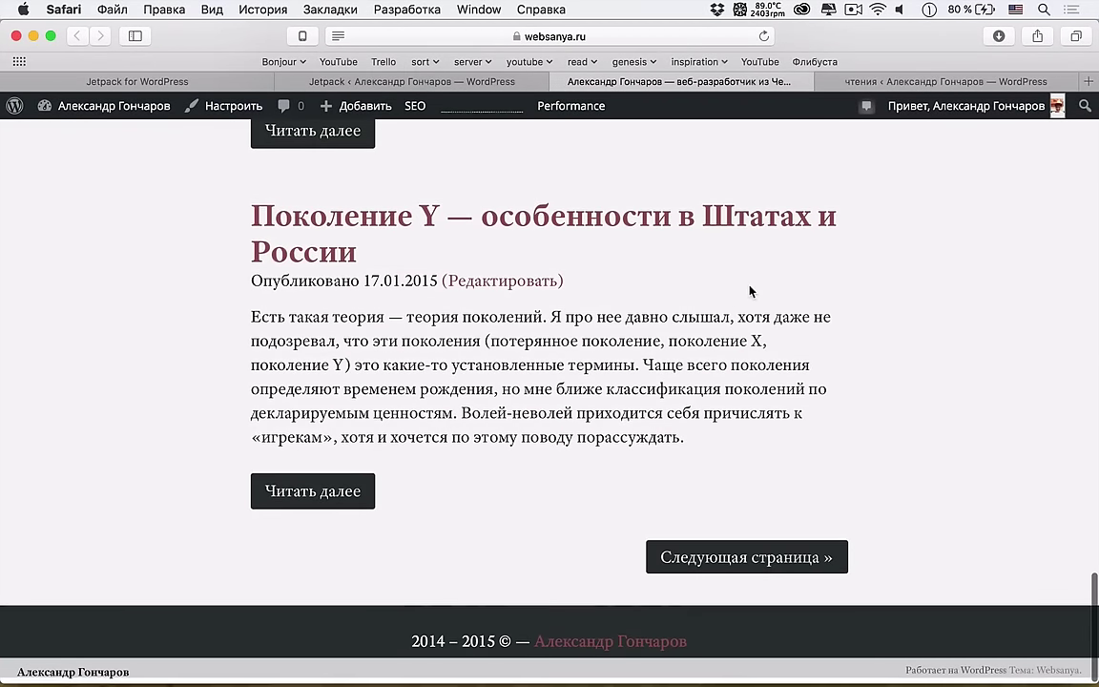
left_click(775, 561)
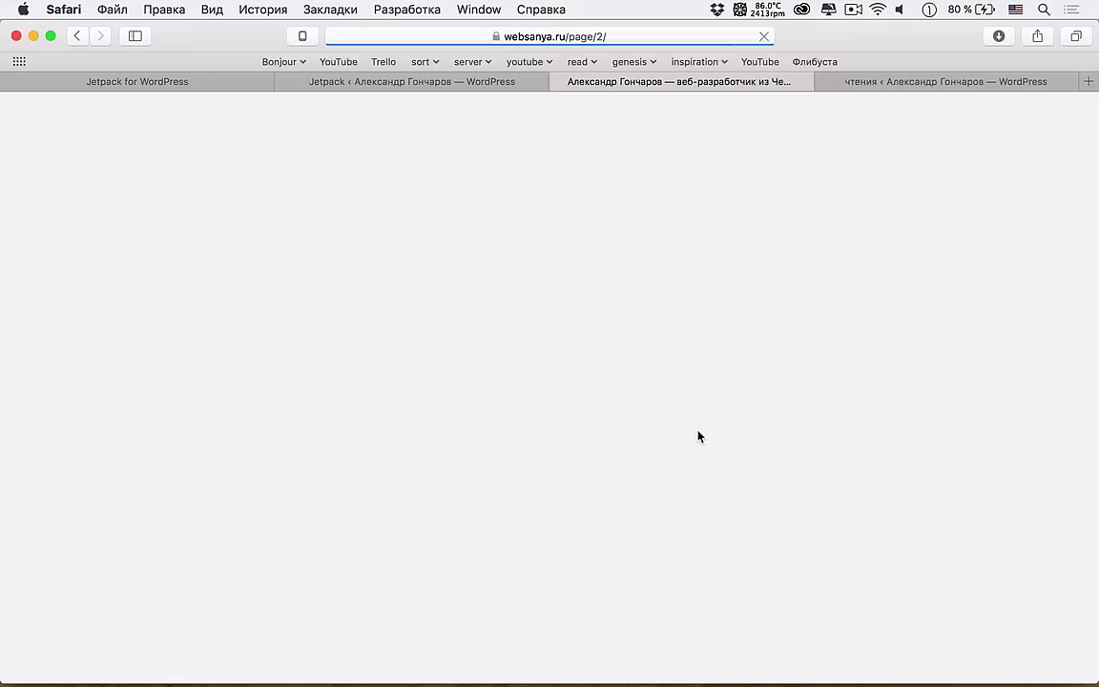
scroll(697, 436, "down", 5)
scroll(697, 436, "down", 12)
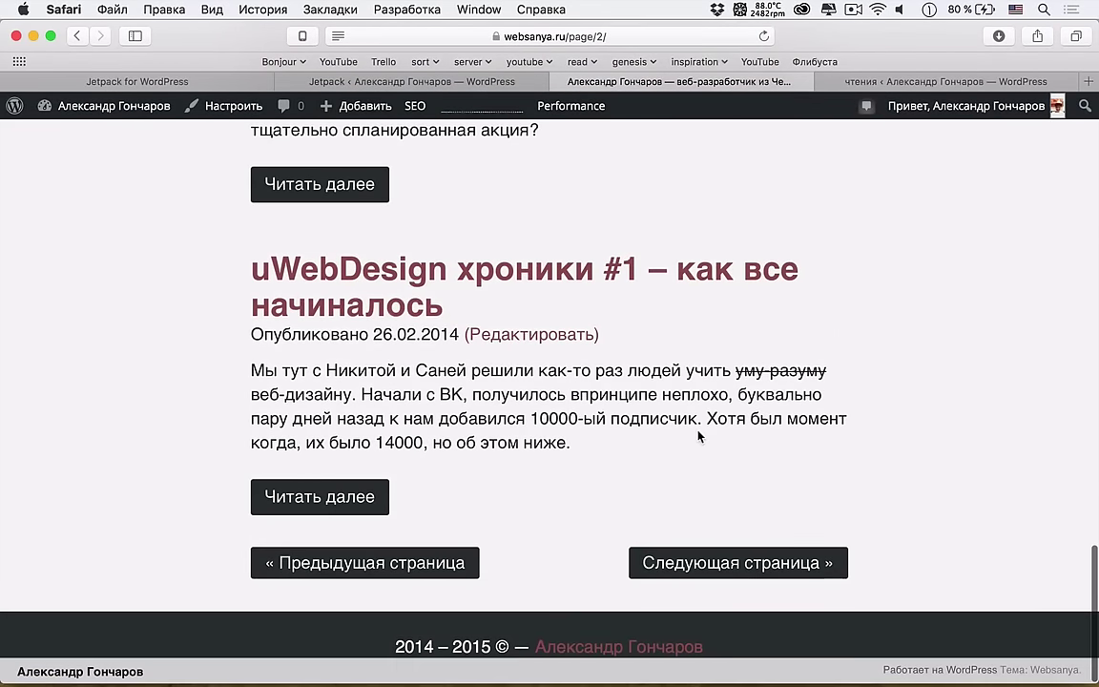
scroll(697, 436, "up", 15)
scroll(735, 461, "down", 15)
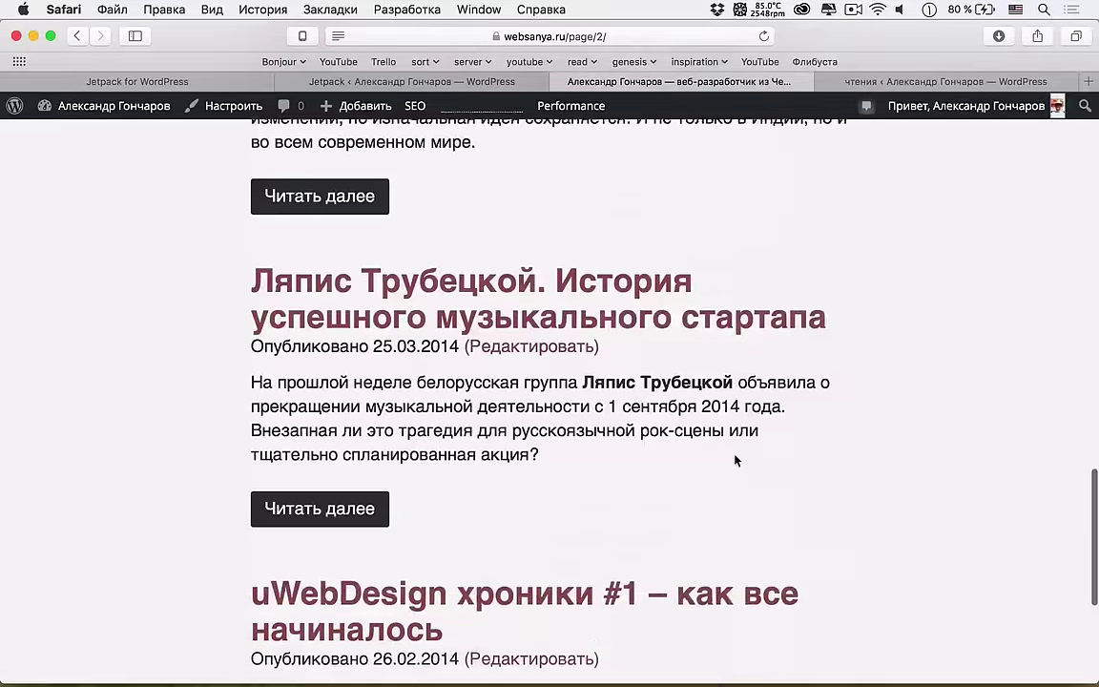
mouse_move(121, 683)
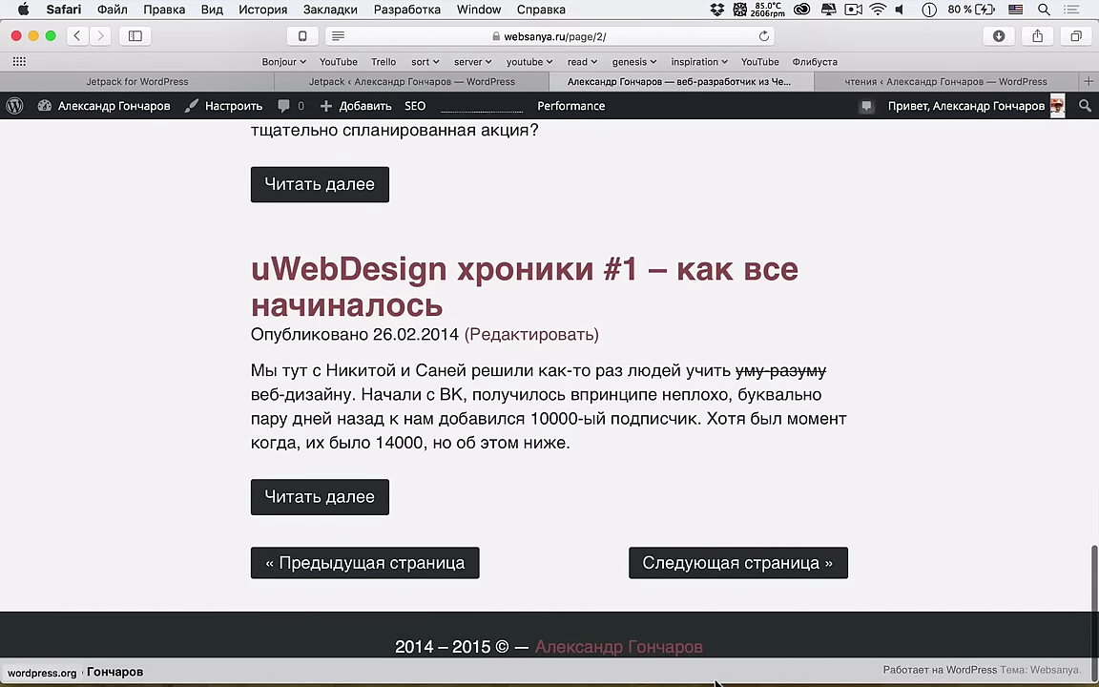
scroll(668, 544, "up", 15)
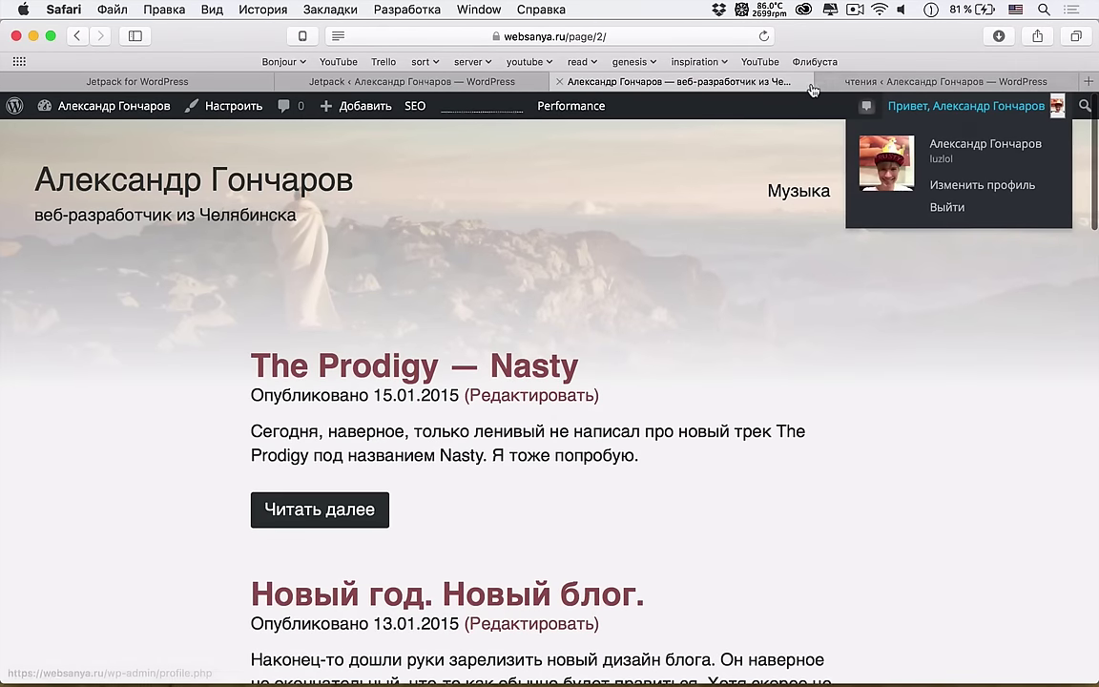
Step: Open the theme management page from the site and activate the Twenty Fifteen theme
mouse_move(140, 116)
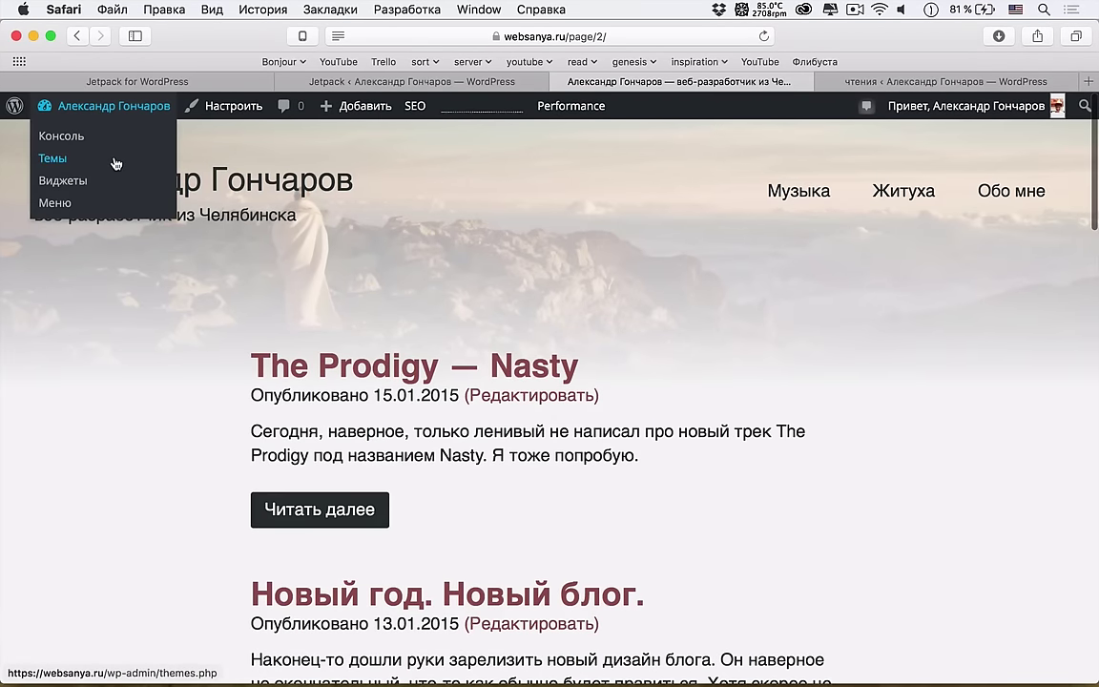
left_click(114, 164)
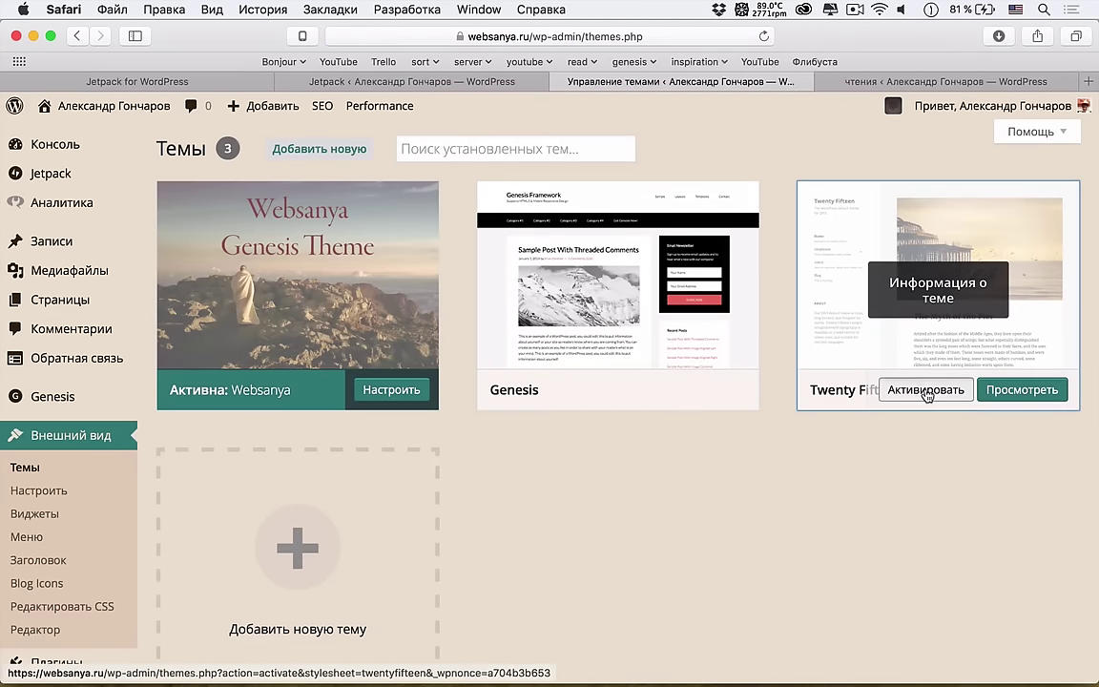
left_click(926, 391)
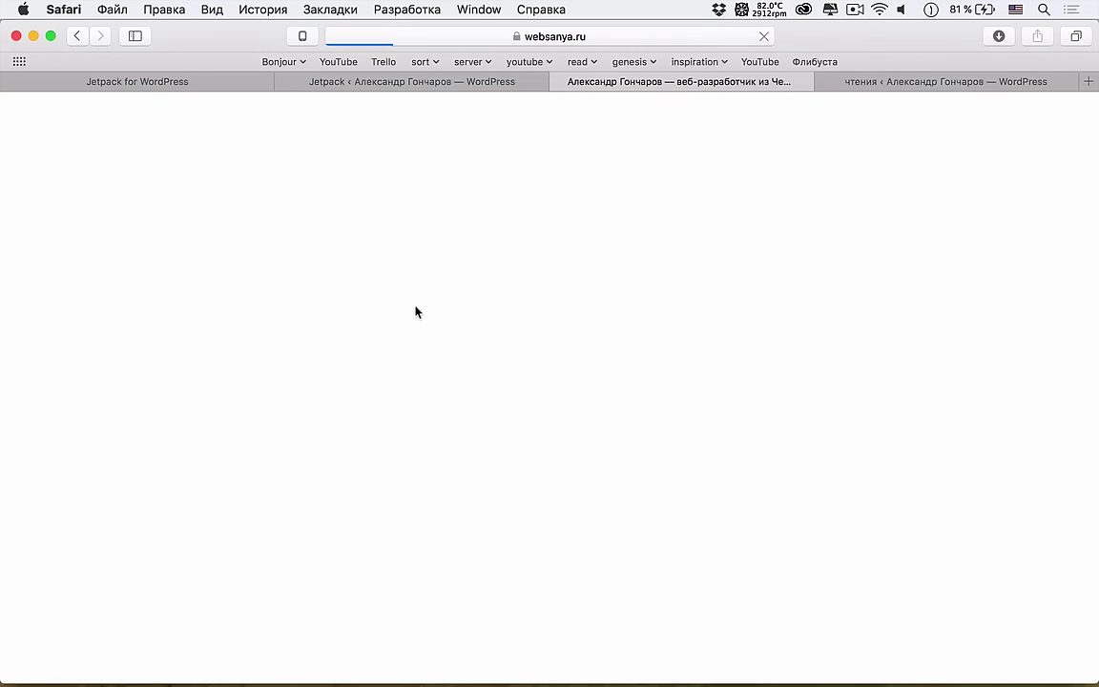
Step: Check infinite scrolling on the home page with the Twenty Fifteen theme, then return to the start of the page
scroll(458, 410, "down", 10)
scroll(461, 408, "down", 20)
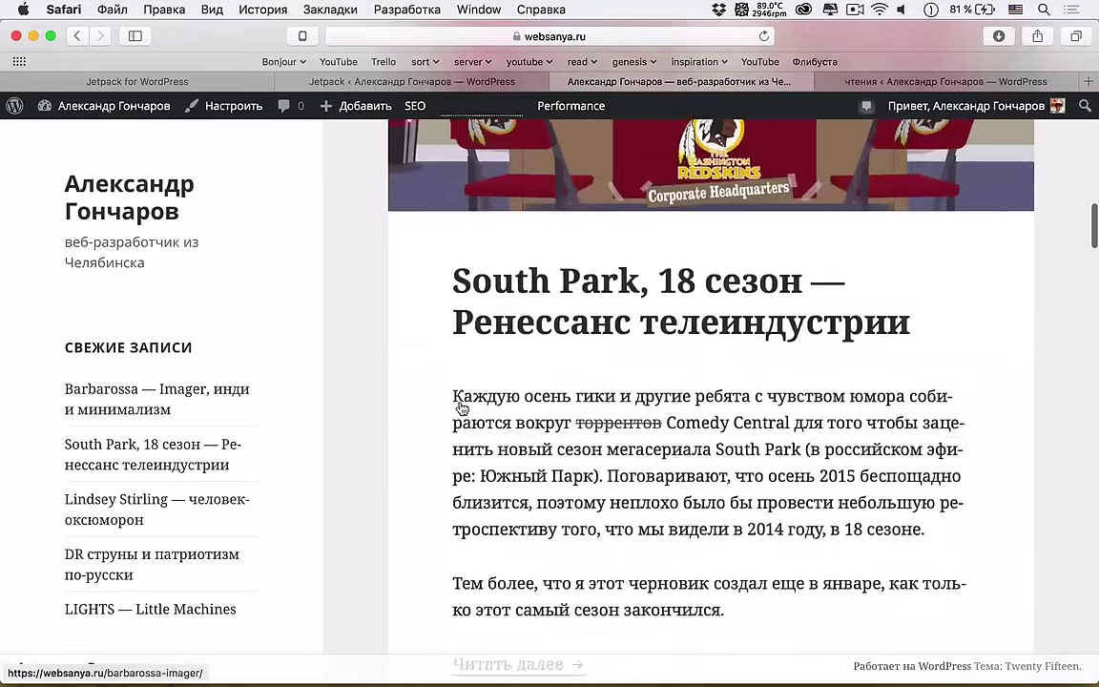
scroll(461, 408, "down", 20)
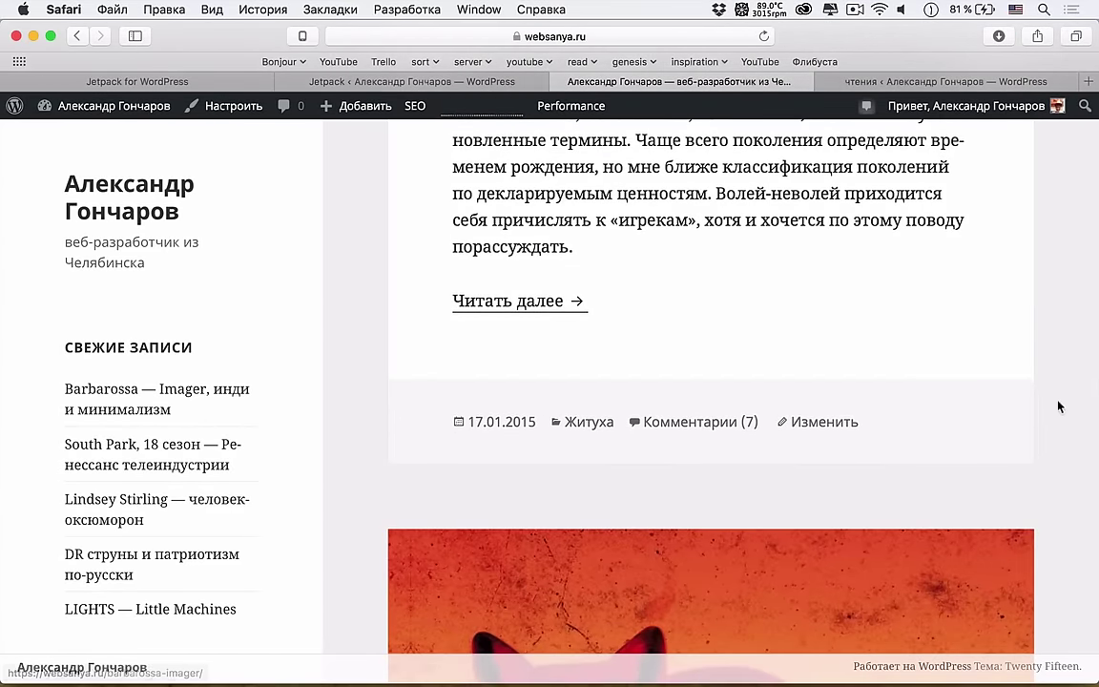
scroll(1072, 439, "down", 20)
scroll(1069, 498, "down", 20)
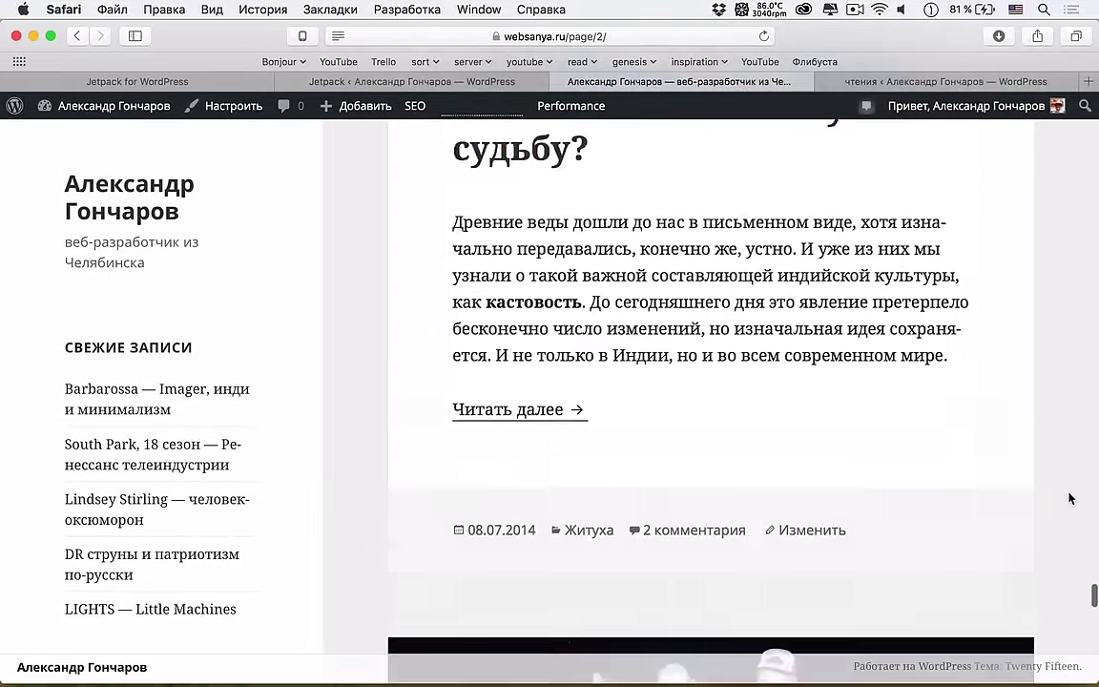
scroll(1070, 498, "down", 20)
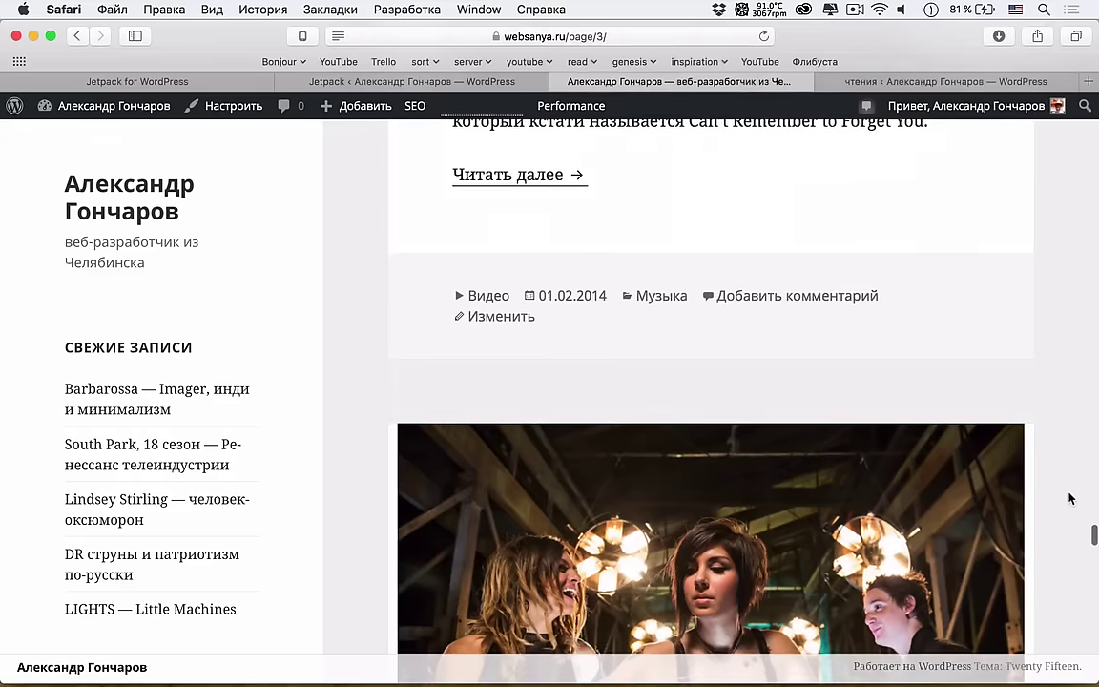
key("super+Up")
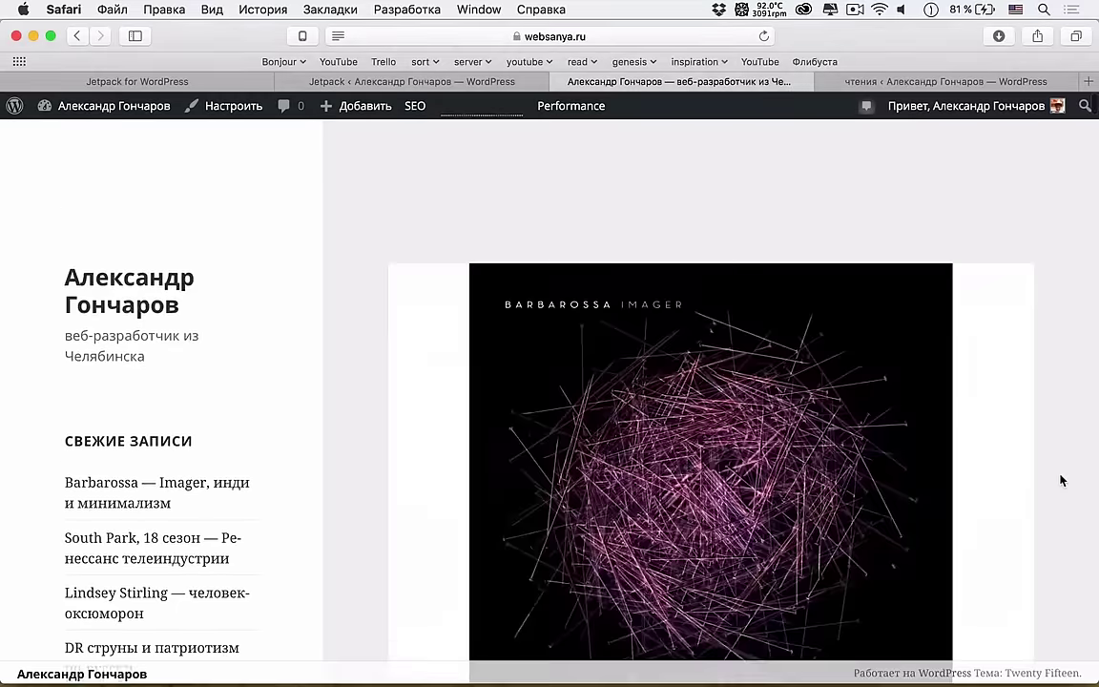
Step: Reactivate the Websanya theme and close the extra tabs to return to the Jetpack module list
mouse_move(96, 106)
left_click(79, 165)
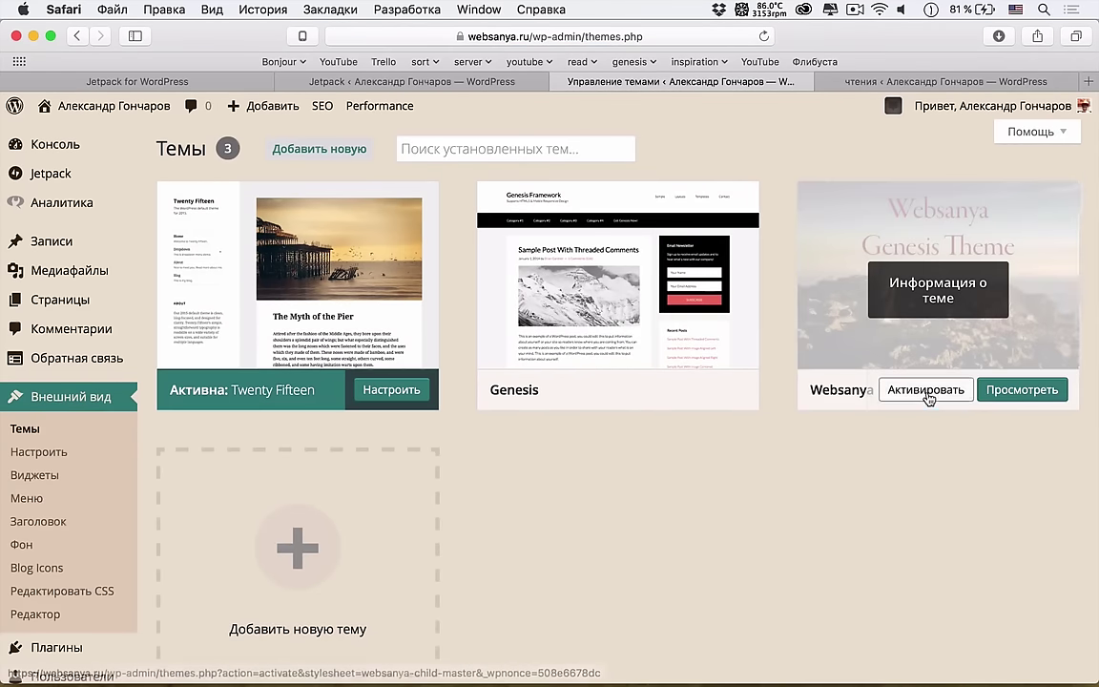
left_click(862, 391)
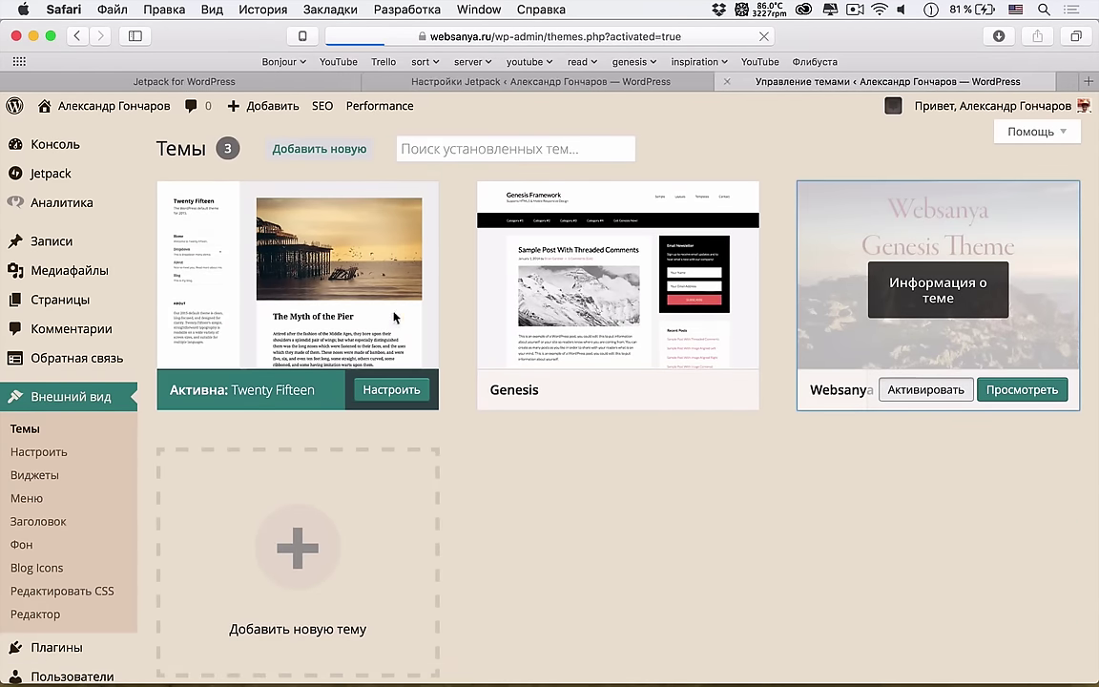
key("super+w")
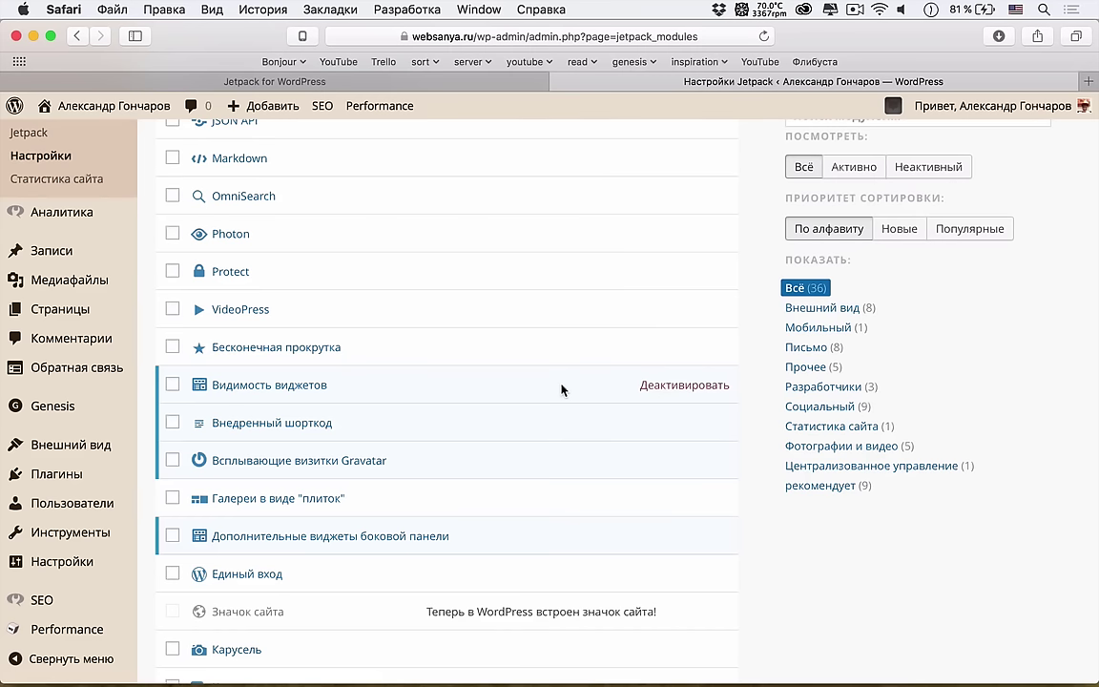
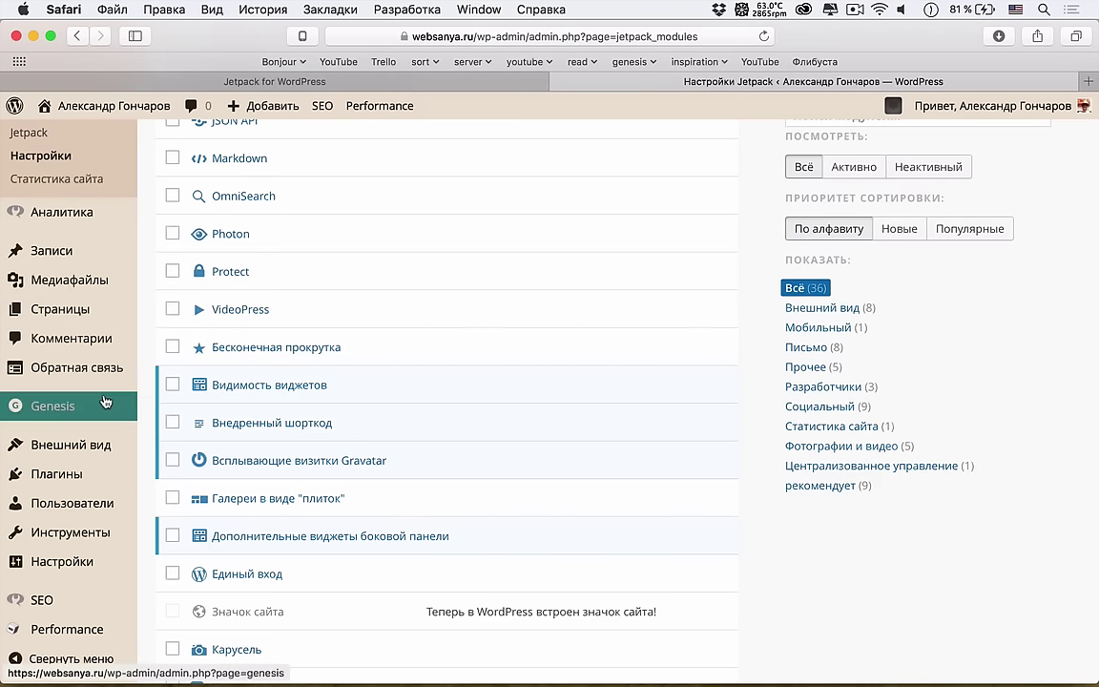
Step: Open the Widgets page and show the visibility conditions of the «Свежие записи» widget in the main sidebar
mouse_move(104, 261)
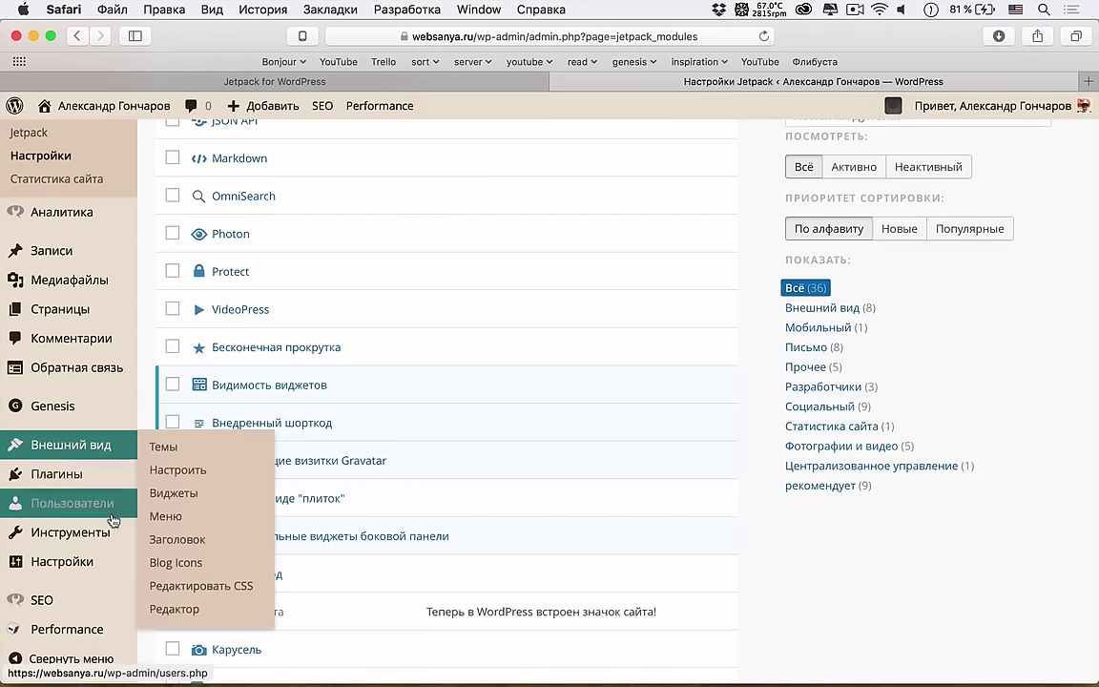
mouse_move(104, 470)
mouse_move(105, 445)
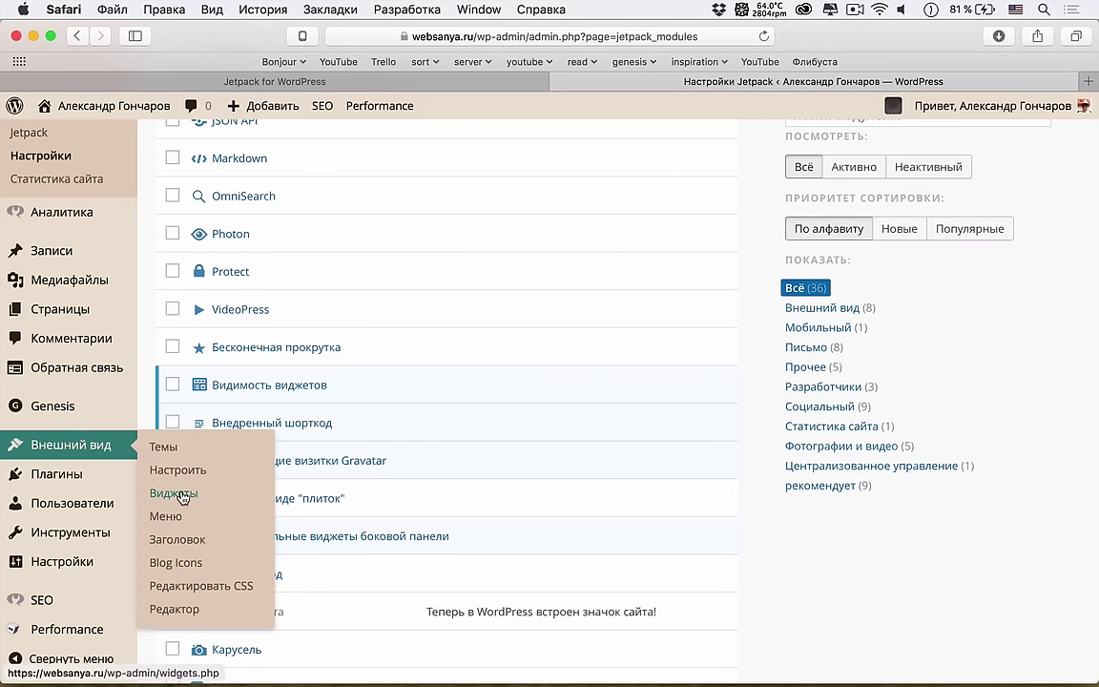
left_click(182, 495)
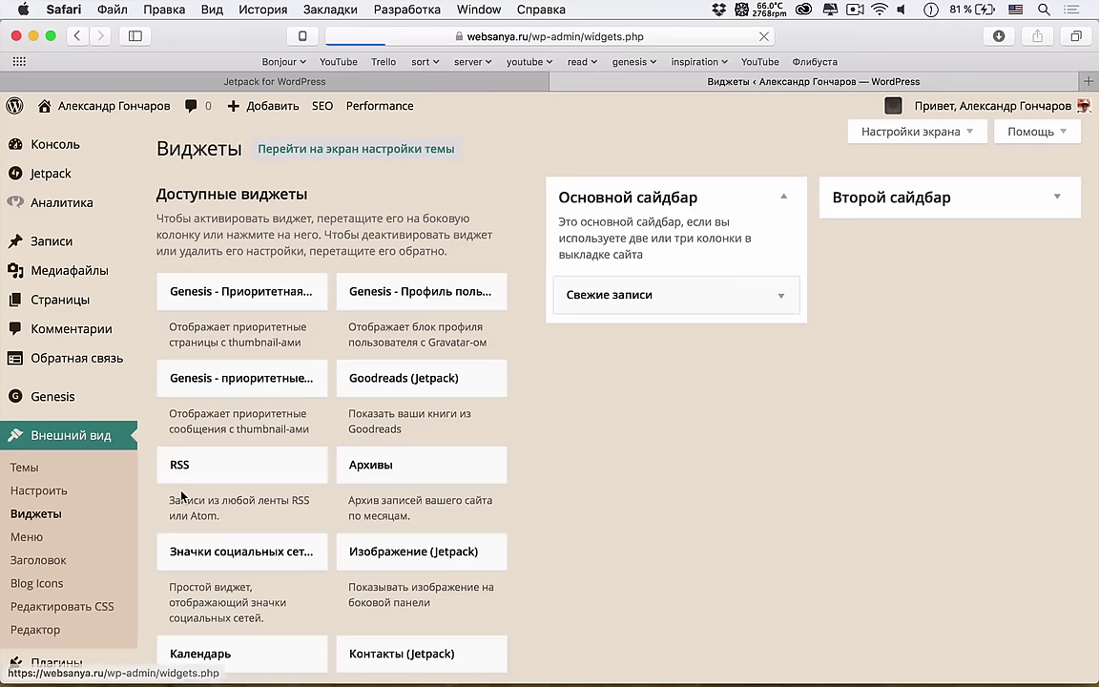
left_click(782, 295)
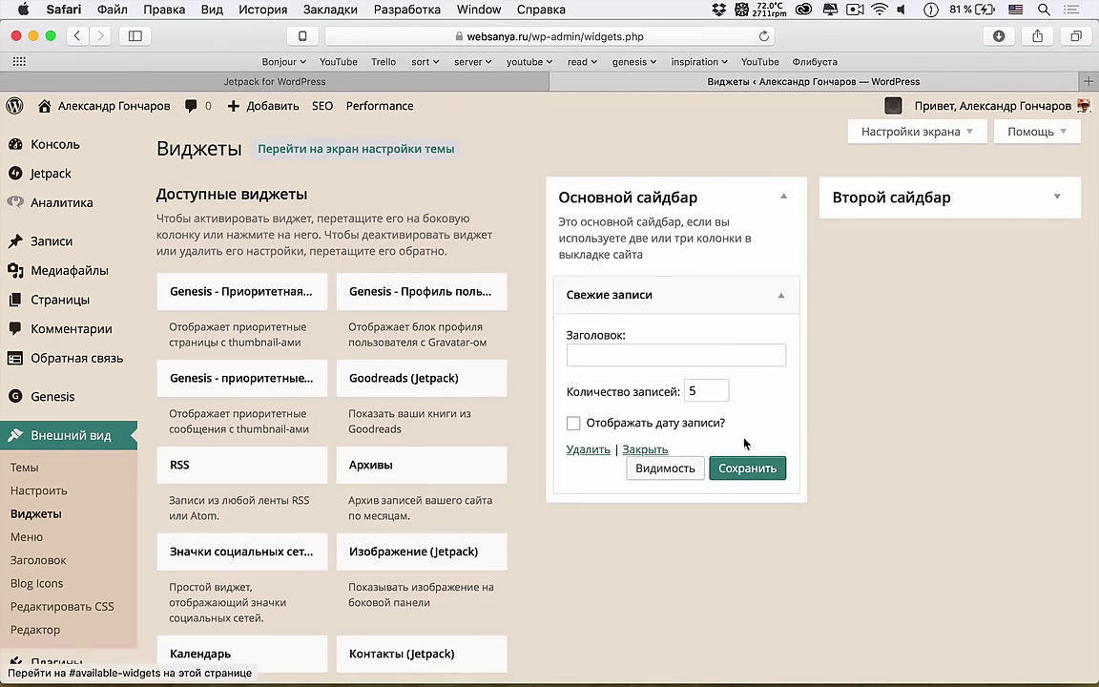
left_click(665, 469)
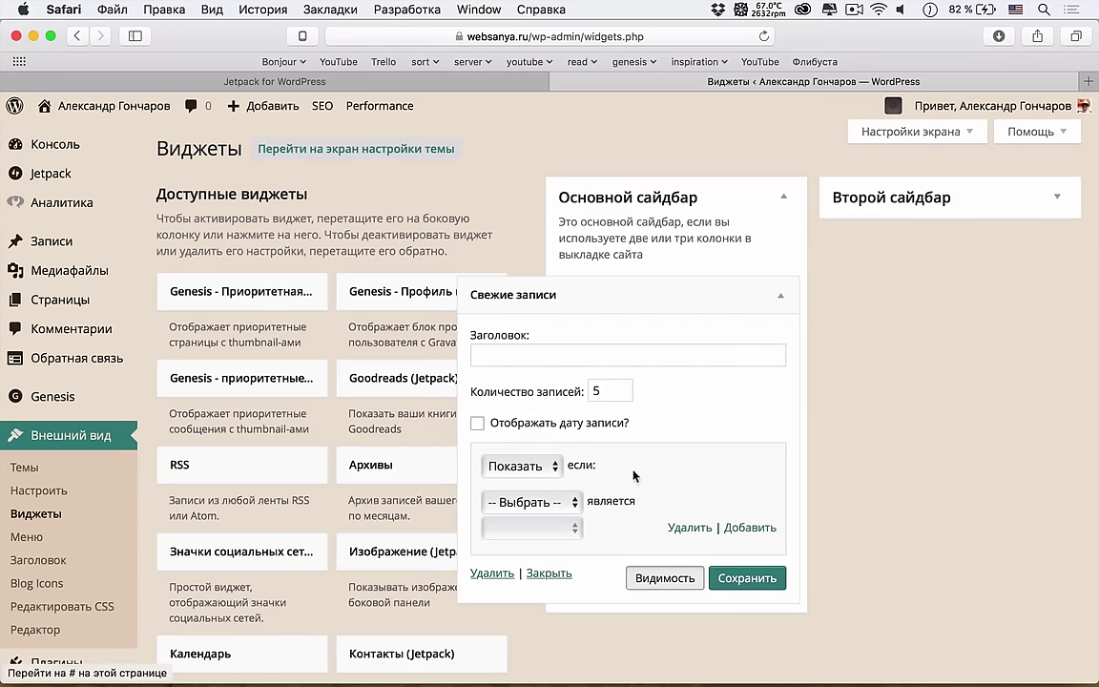
Step: Set the «Свежие записи» widget to show if «Страница» is «Главная страница», then collapse and reopen the widget without saving
scroll(554, 465, "down", 1)
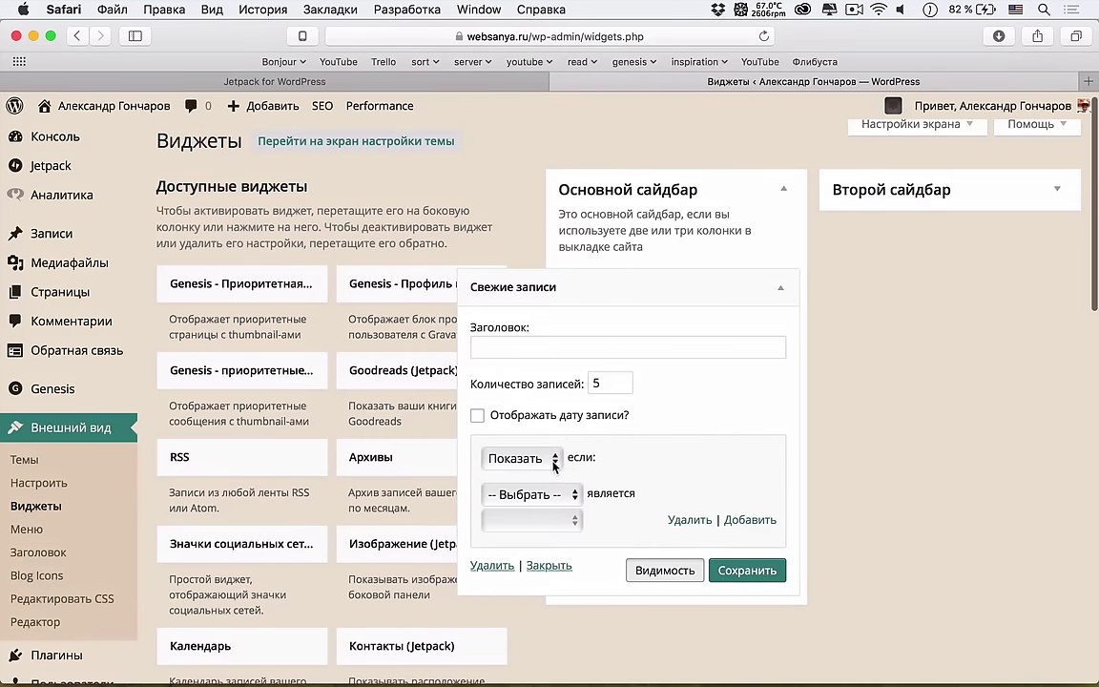
left_click(554, 459)
left_click(520, 460)
left_click(576, 495)
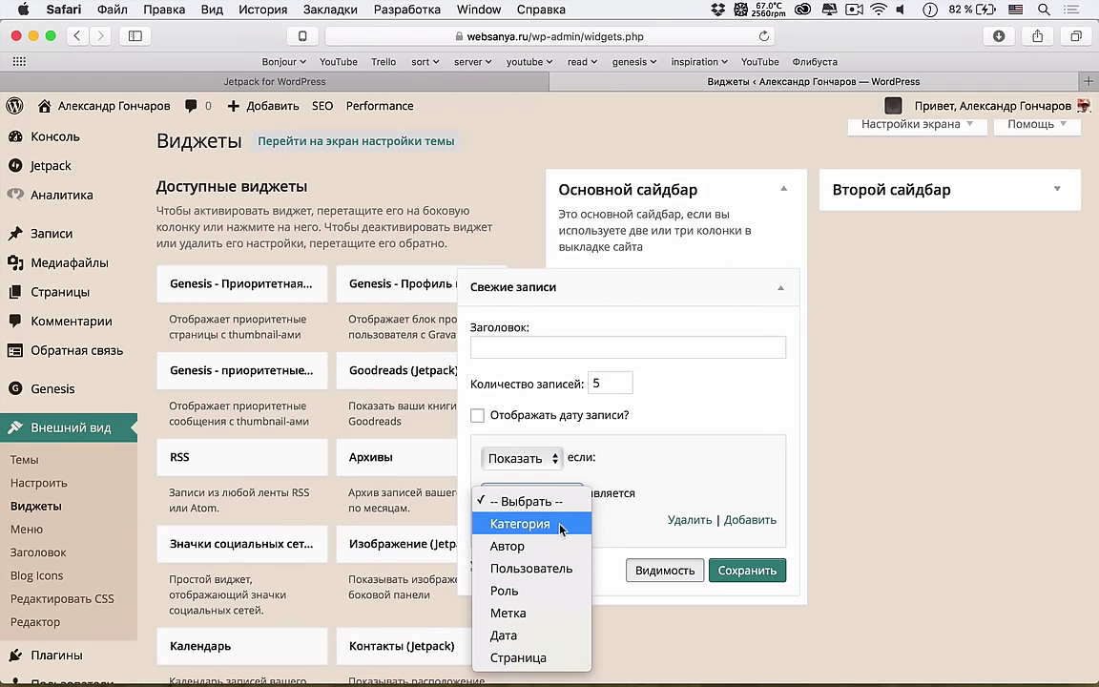
left_click(559, 657)
left_click(552, 531)
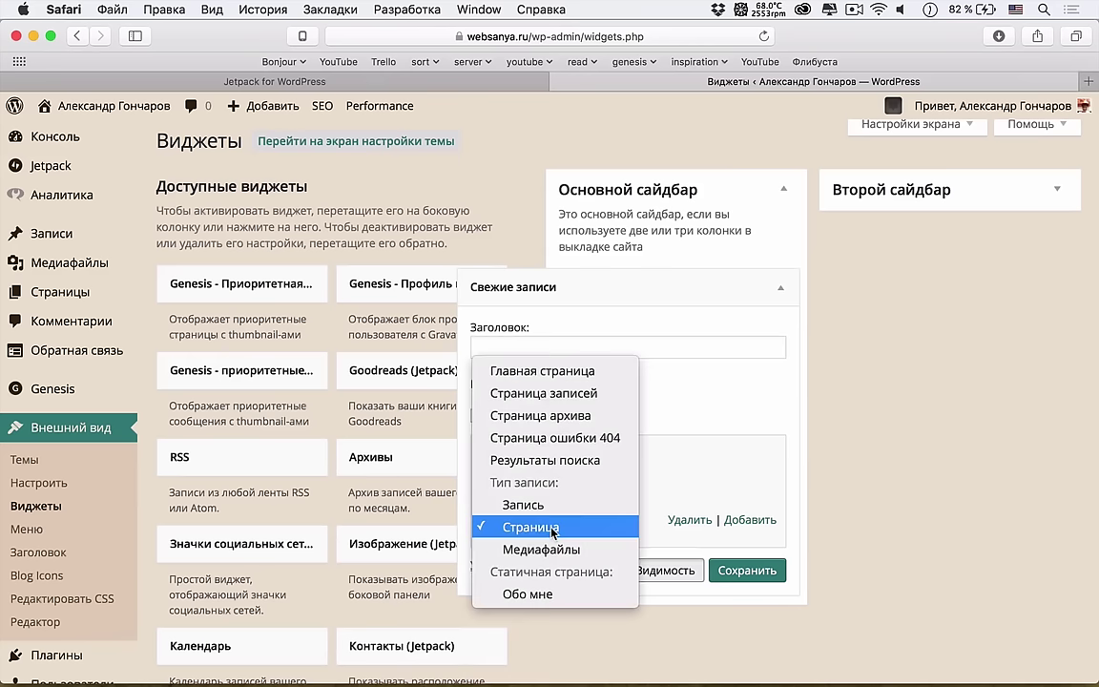
left_click(663, 484)
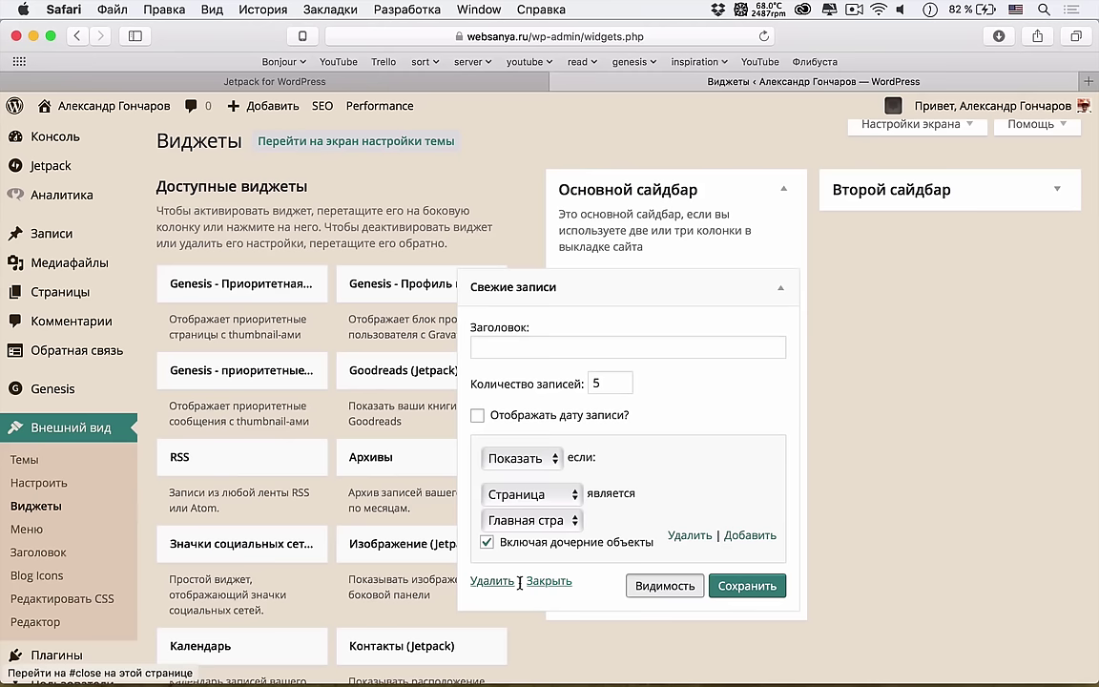
left_click(523, 581)
left_click(571, 303)
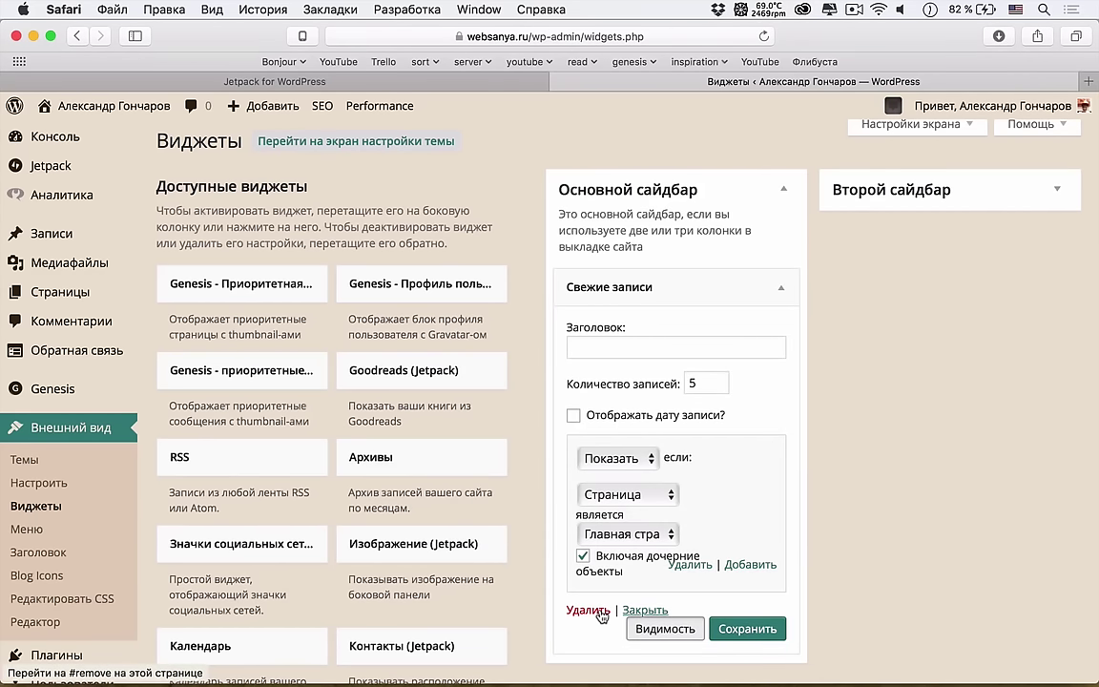
Step: Return to the full Jetpack module list and deactivate the «Видимость виджетов» module
mouse_move(79, 384)
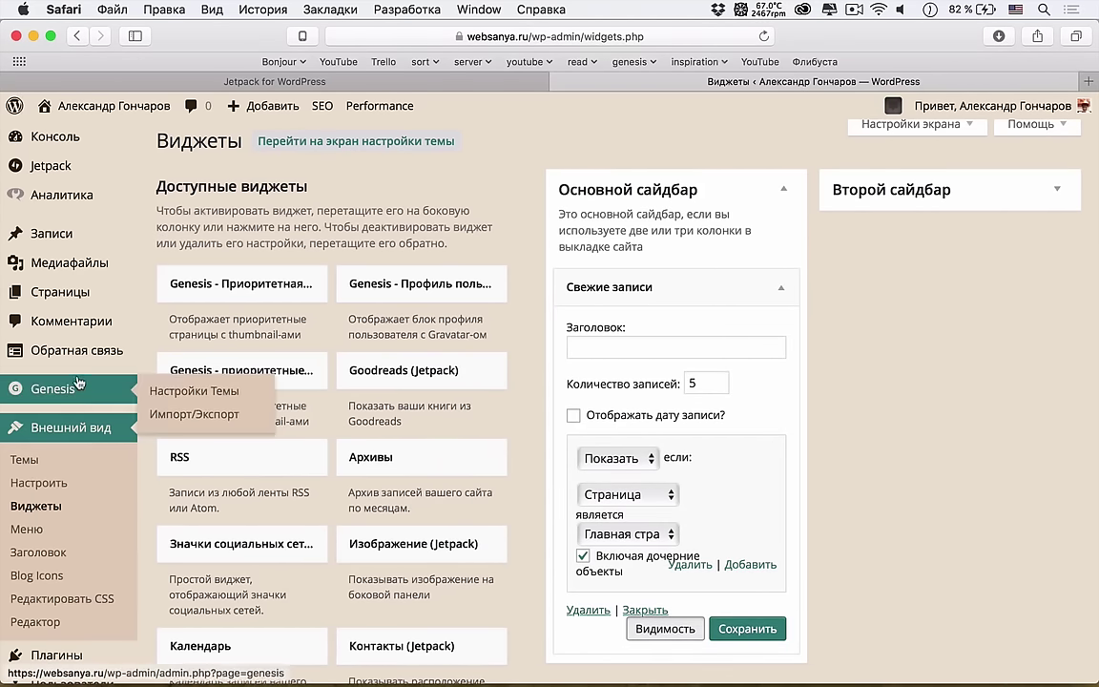
left_click(84, 165)
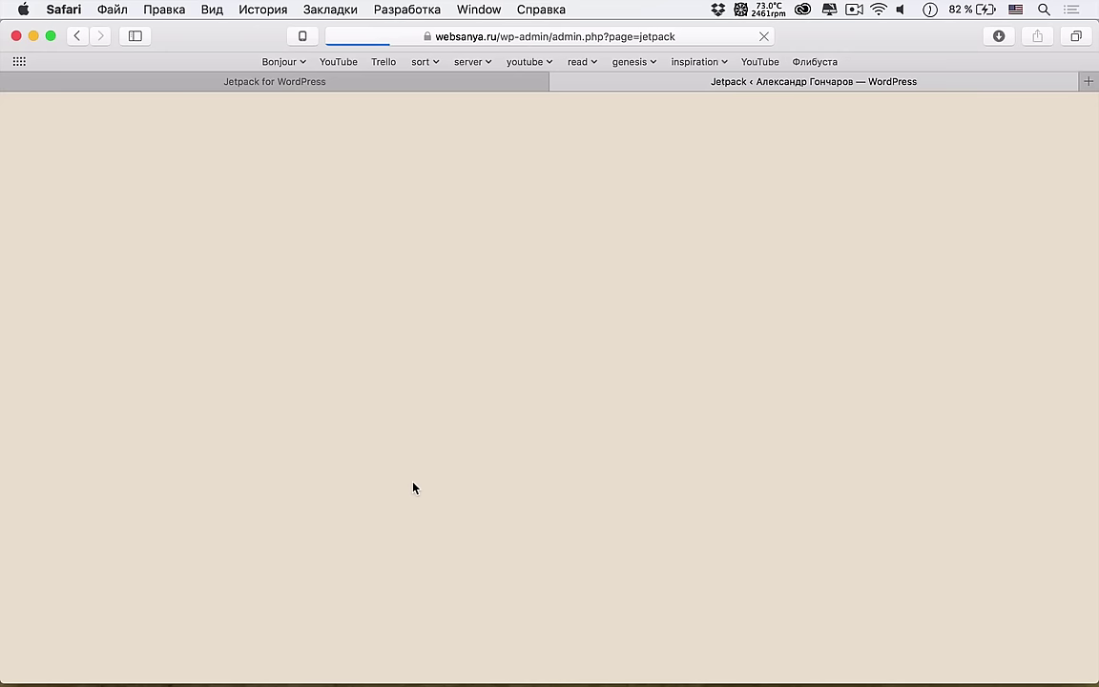
scroll(413, 488, "down", 5)
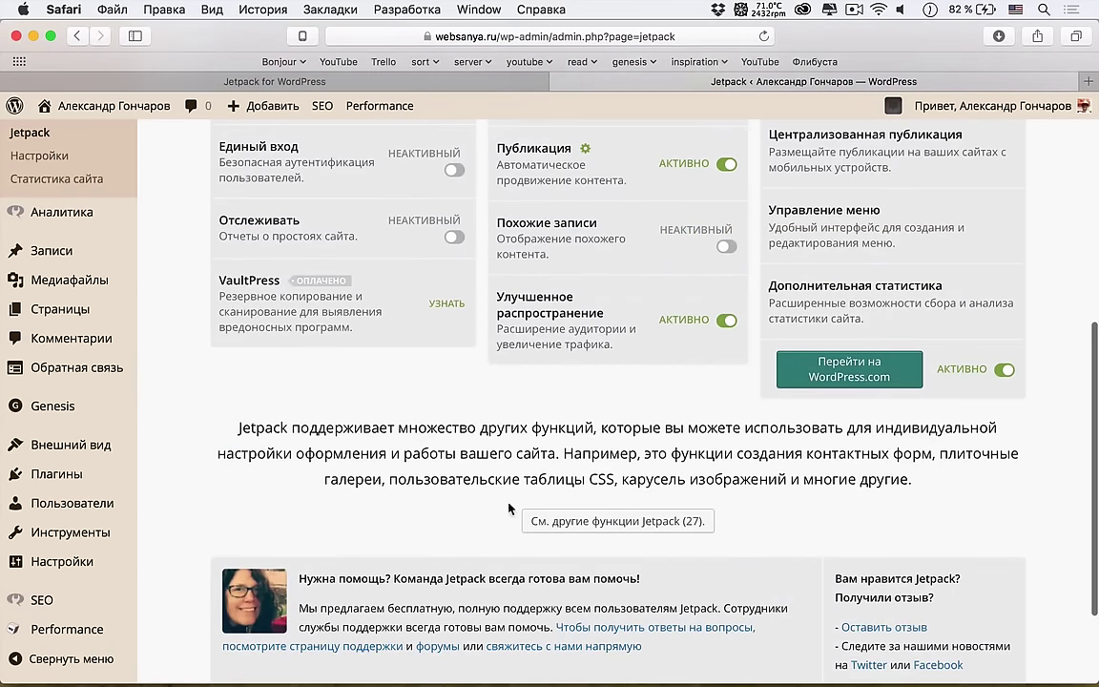
left_click(559, 527)
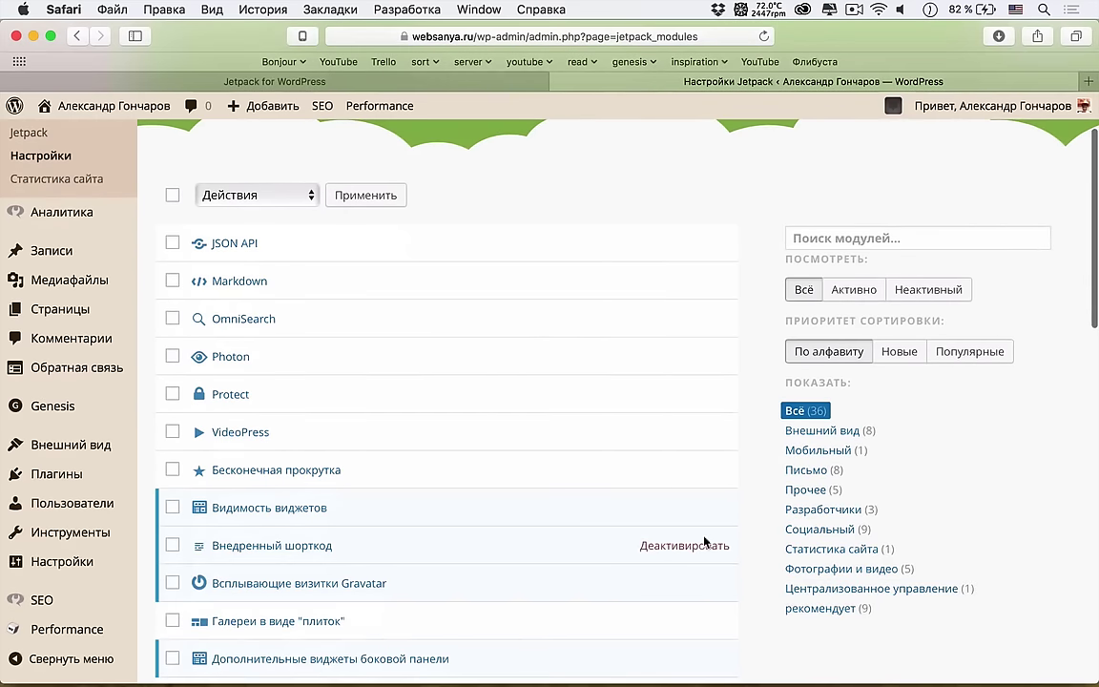
left_click(711, 509)
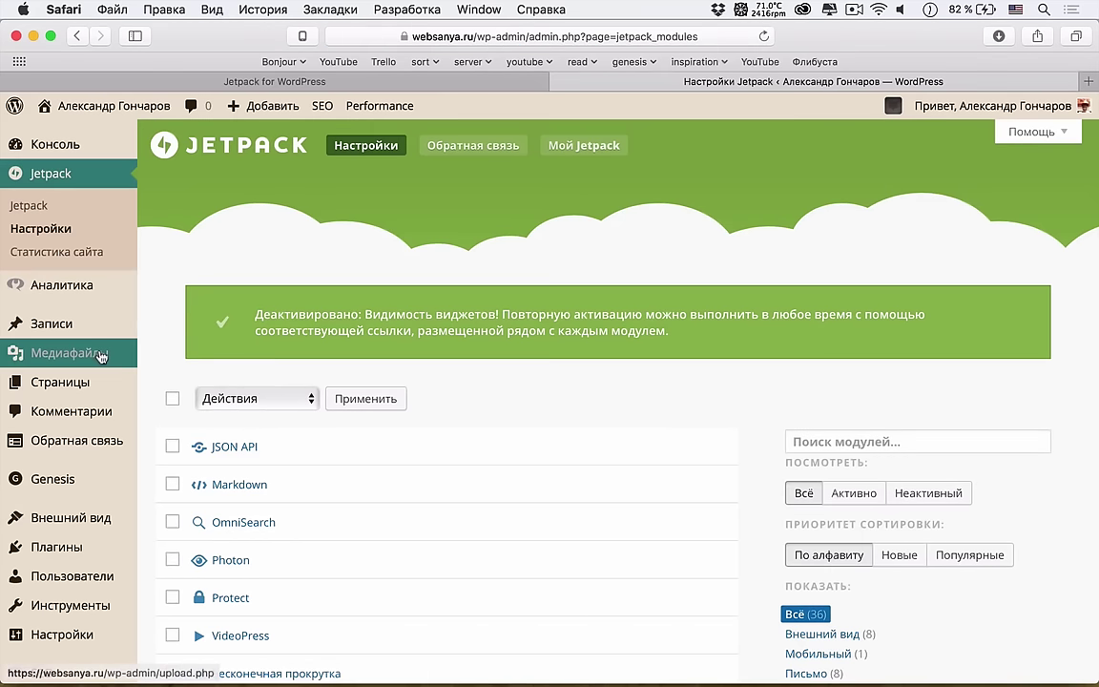
Step: Open the Widgets page in a new tab and look over the available Jetpack widgets
mouse_move(112, 517)
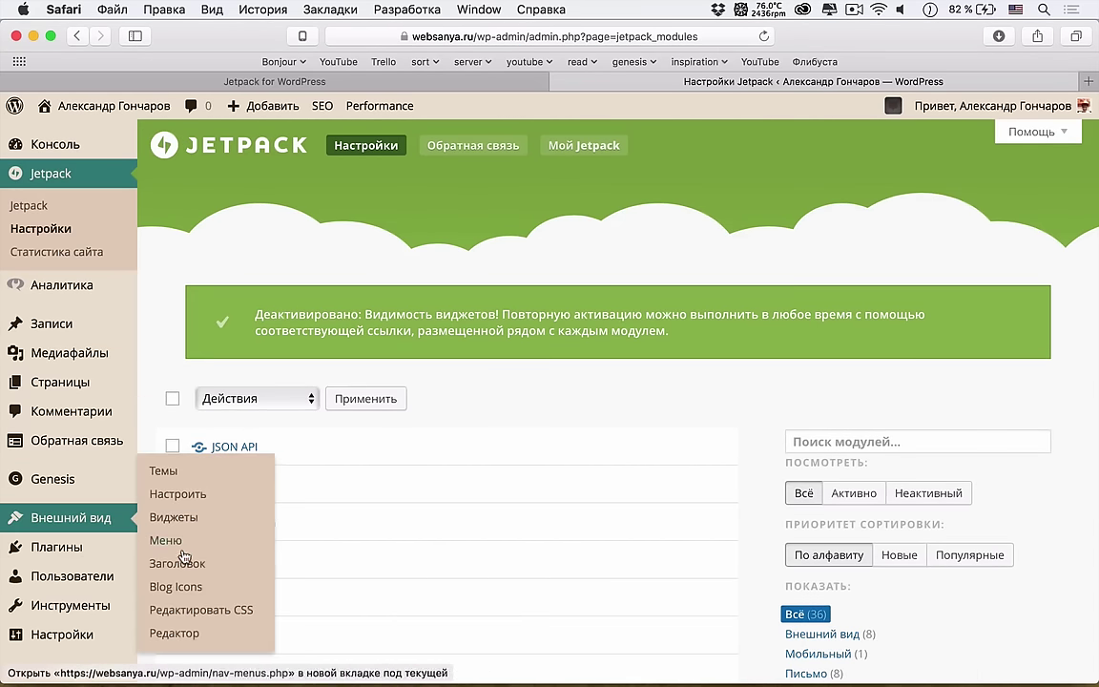
left_click(162, 519, "super")
left_click(893, 83)
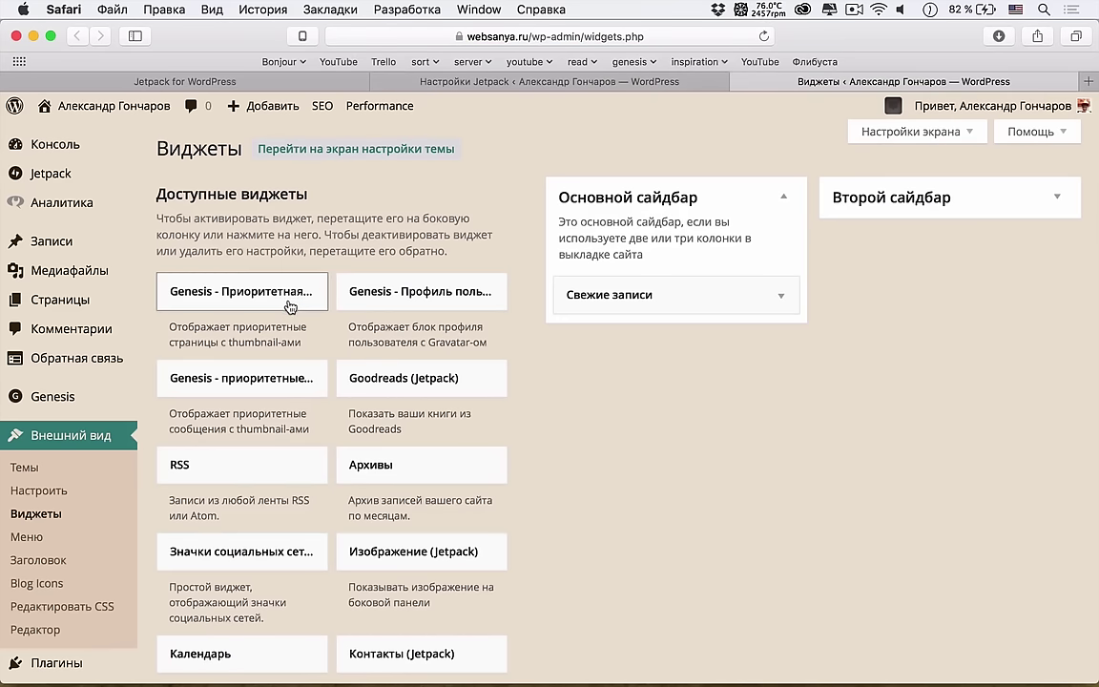
scroll(291, 307, "down", 4)
scroll(271, 306, "up", 2)
scroll(278, 355, "down", 1)
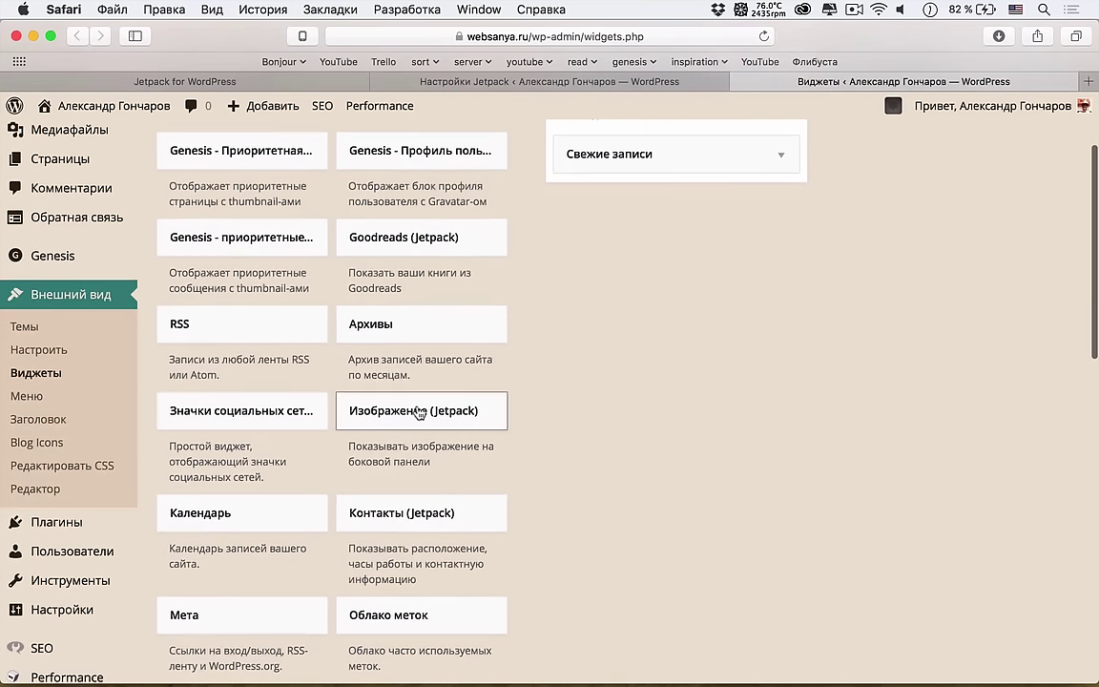
scroll(436, 424, "up", 1)
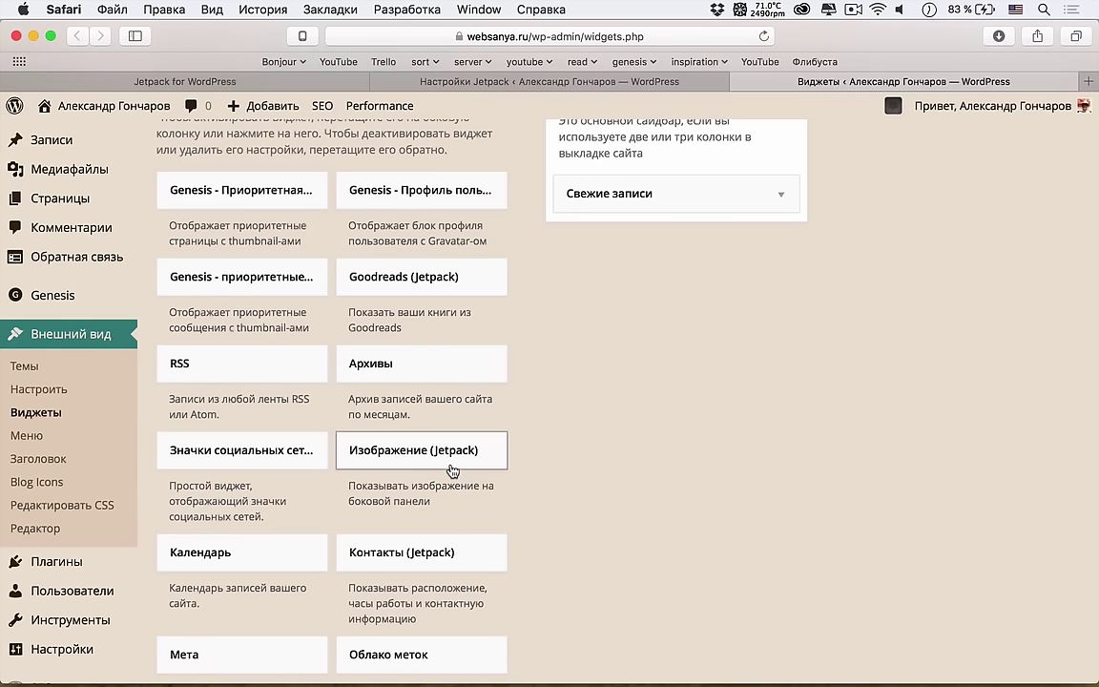
Step: Add the «Изображение (Jetpack)» widget to the main sidebar, review its fields, and delete it
left_click_drag(452, 471, 712, 226)
left_click_drag(452, 466, 670, 233)
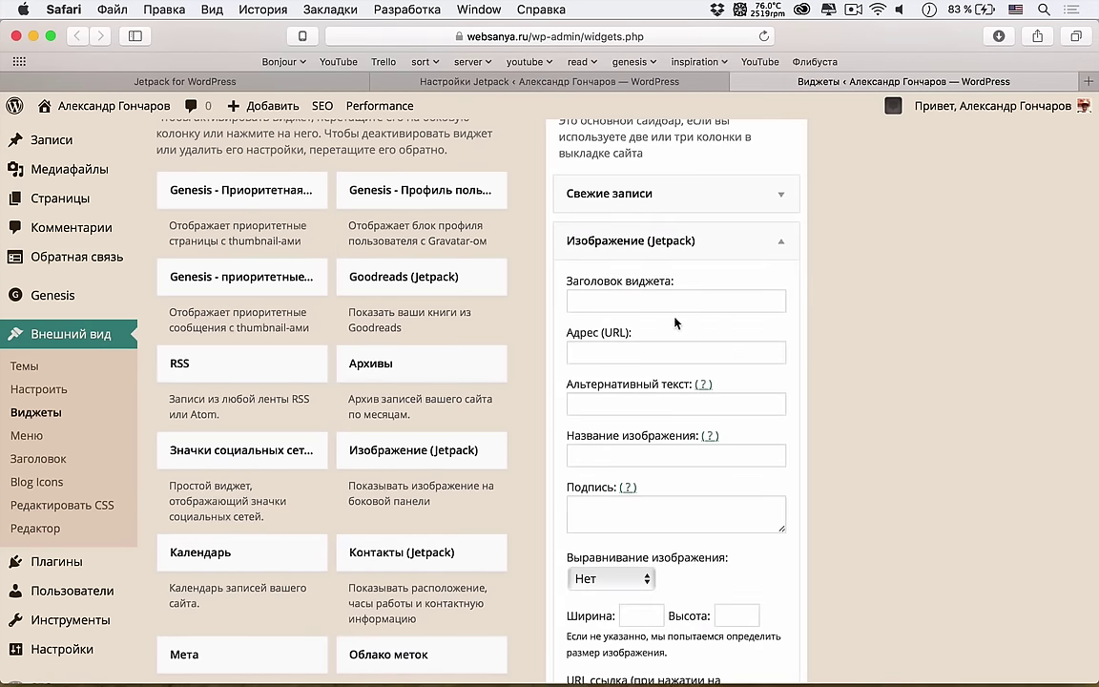
scroll(683, 347, "down", 5)
scroll(681, 287, "up", 5)
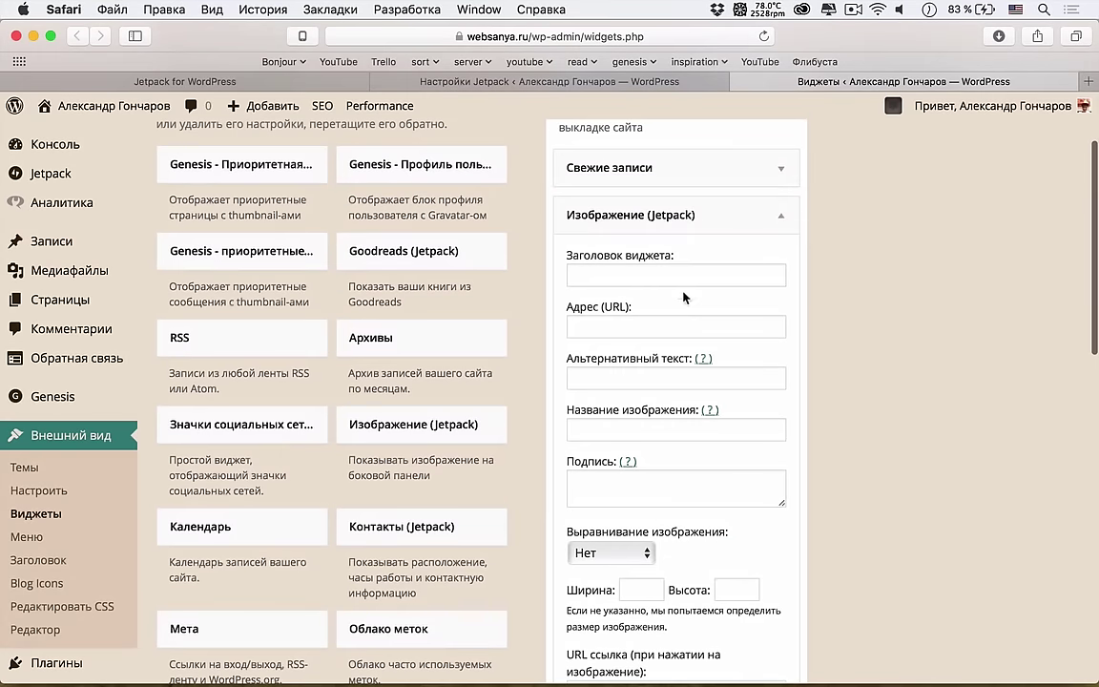
left_click(680, 271)
left_click(668, 327)
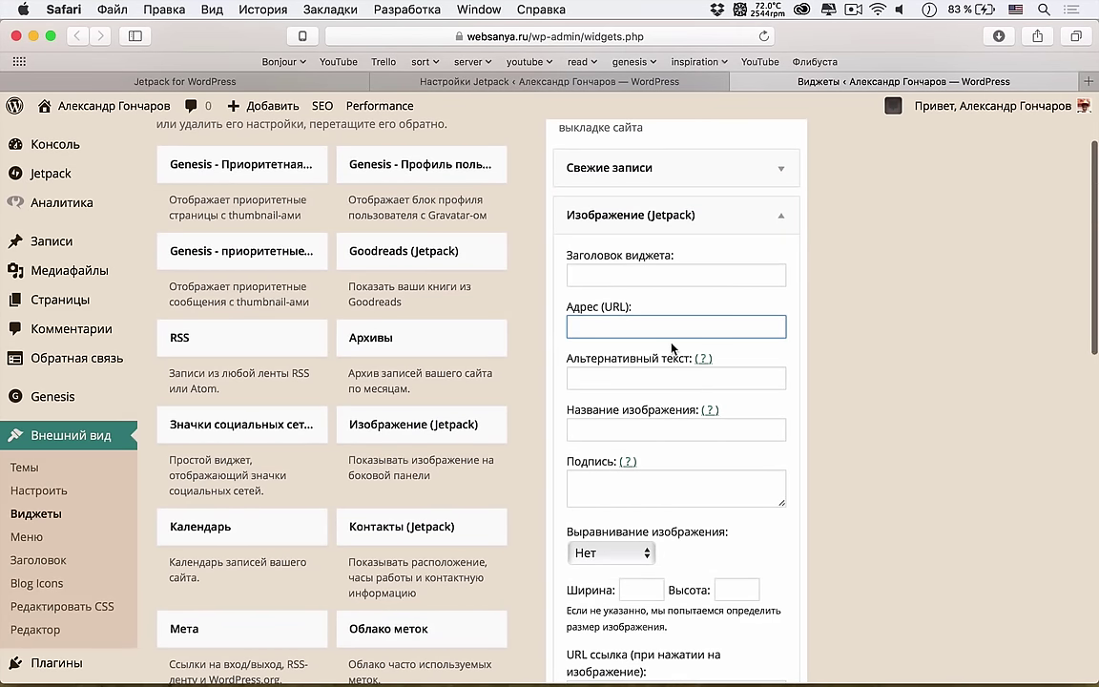
scroll(672, 348, "down", 2)
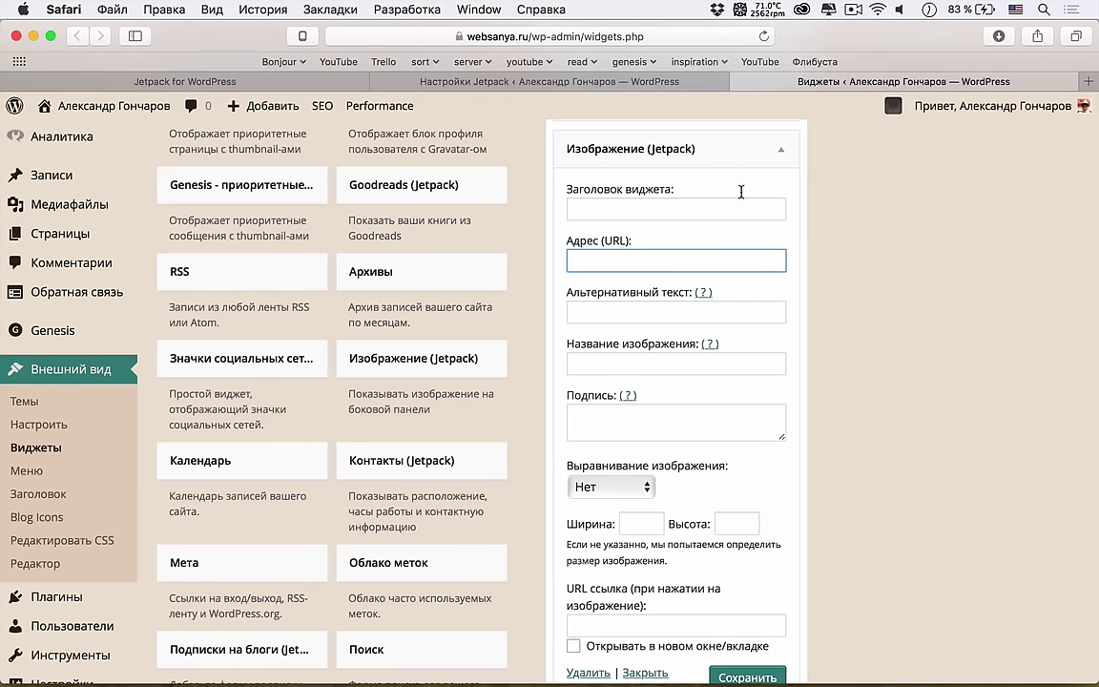
left_click(601, 674)
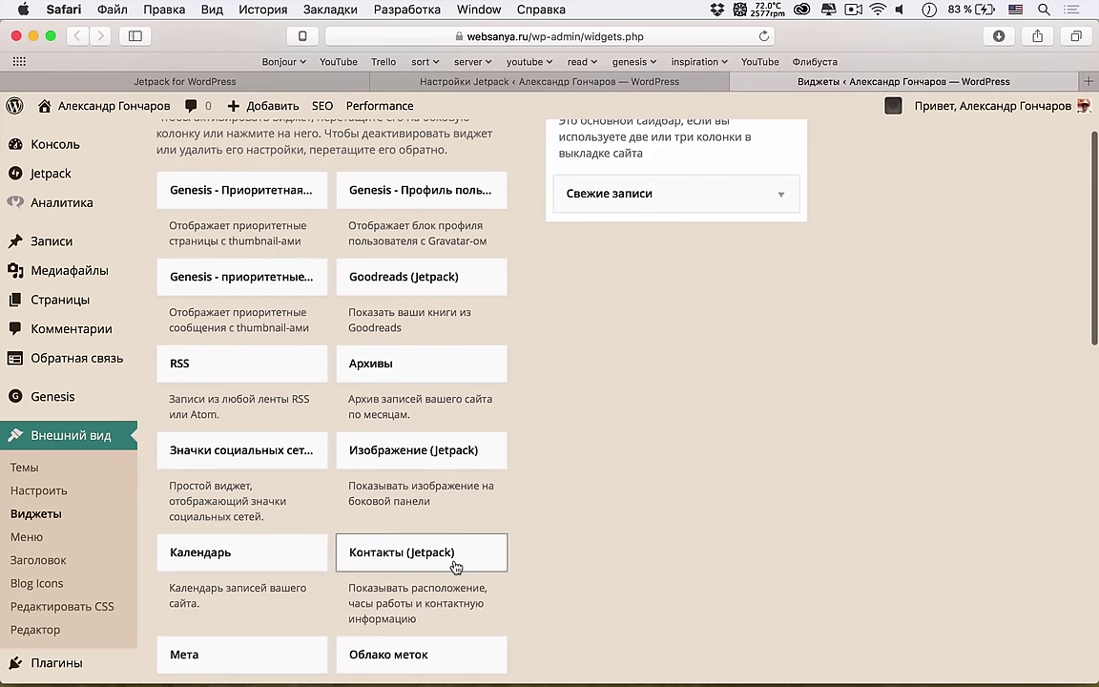
Step: Try the «Контакты (Jetpack)» and «Подписки на блоги (Jetpack)» widgets in the main sidebar, deleting each after reviewing its settings
left_click_drag(456, 567, 706, 238)
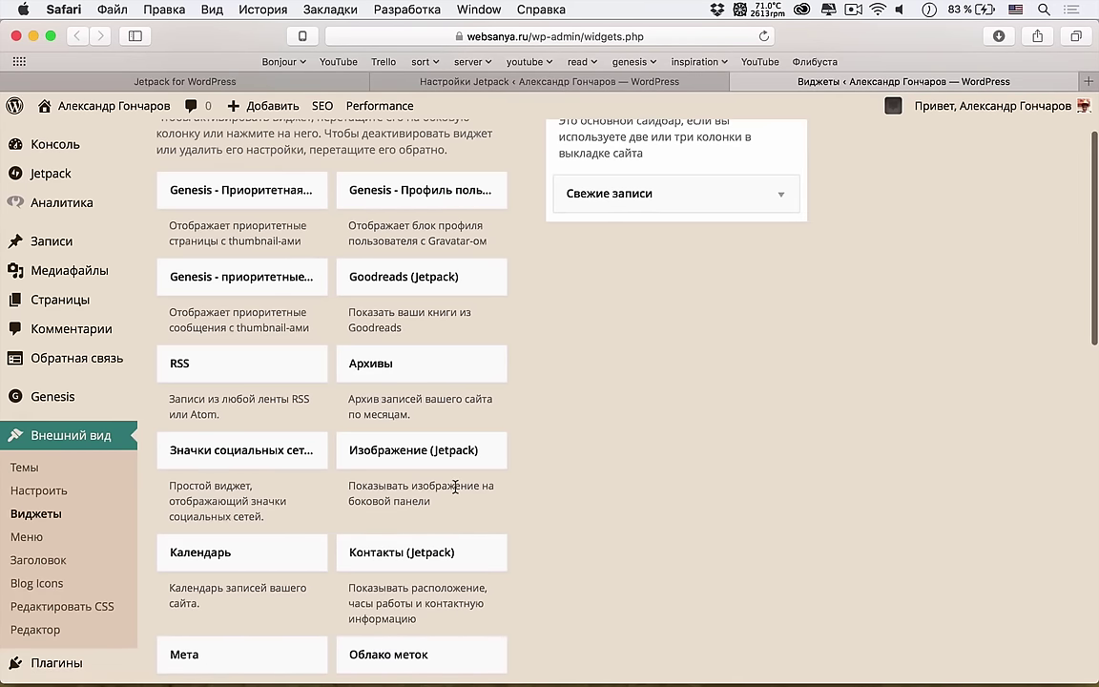
scroll(455, 489, "down", 5)
left_click_drag(289, 444, 734, 329)
scroll(706, 425, "down", 4)
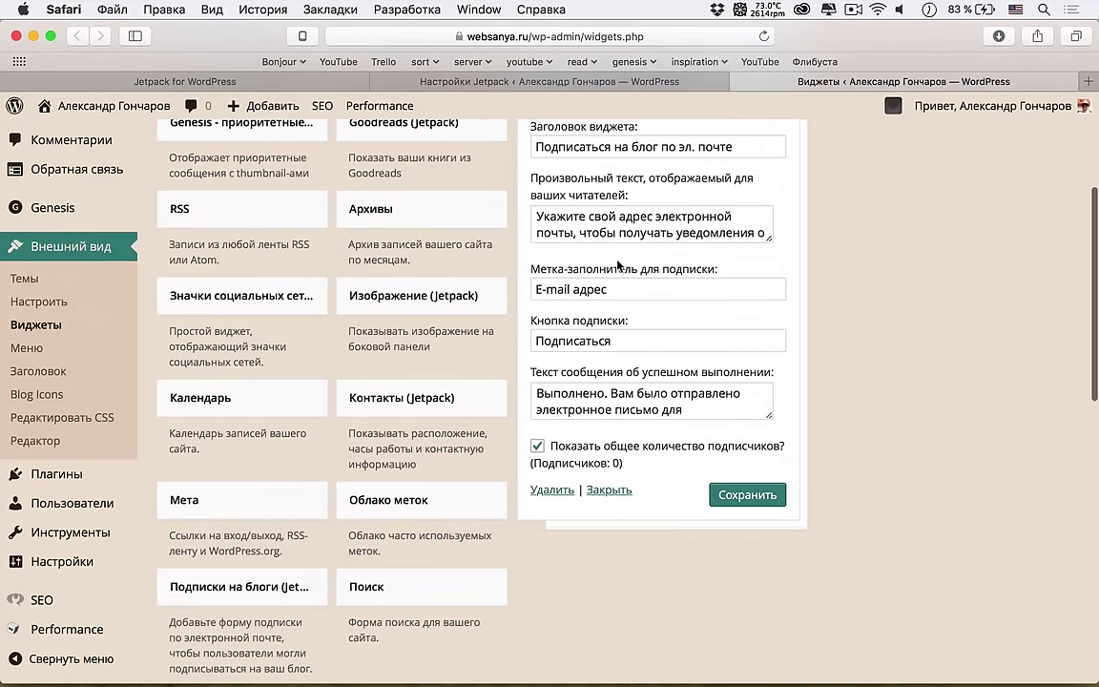
scroll(665, 349, "up", 1)
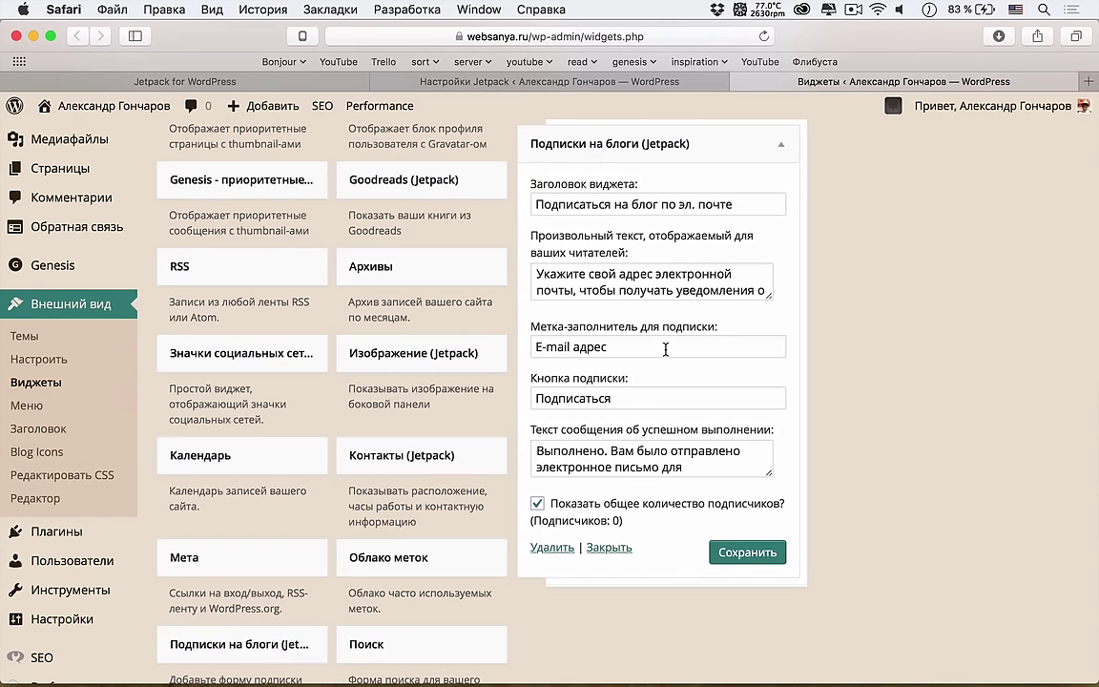
left_click(555, 542)
Step: Show the sidebar choices of the «Показ постов WordPress (Jetpack)» and Facebook Like Box widgets, cancelling both without adding them
scroll(645, 289, "down", 5)
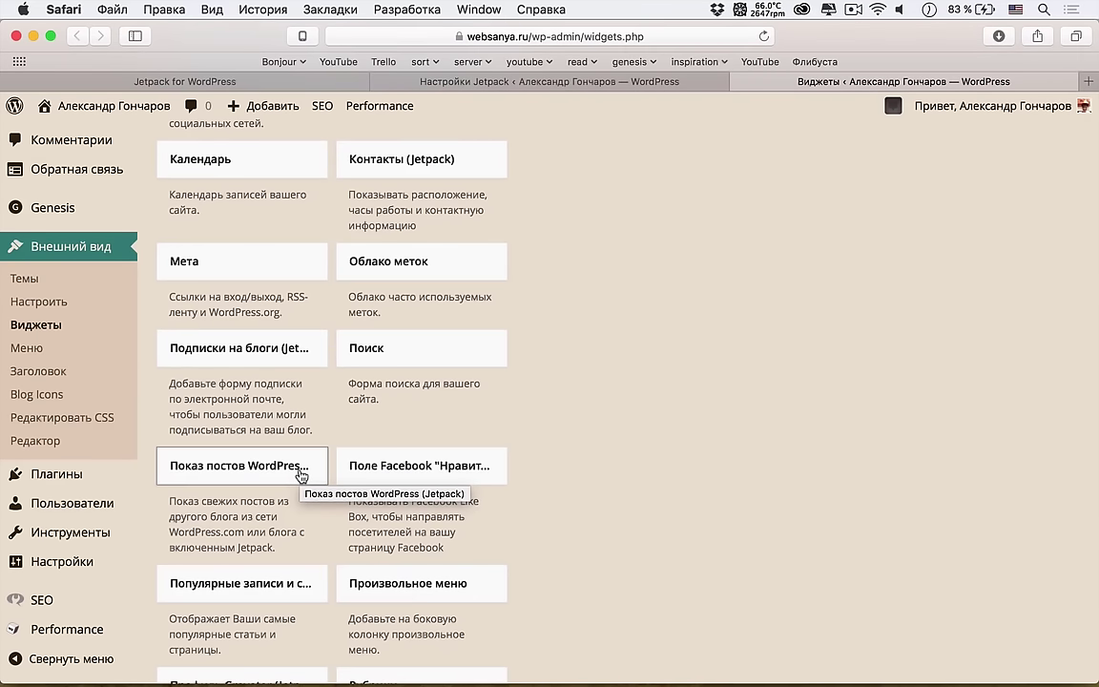
left_click(293, 465)
scroll(286, 515, "down", 3)
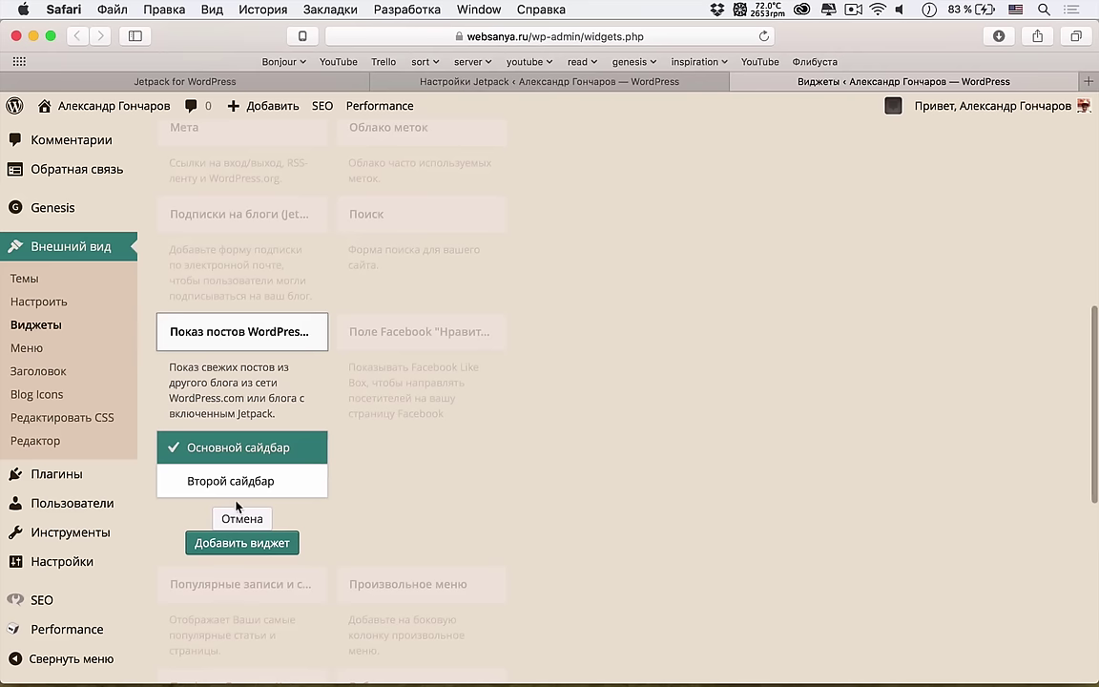
left_click(257, 519)
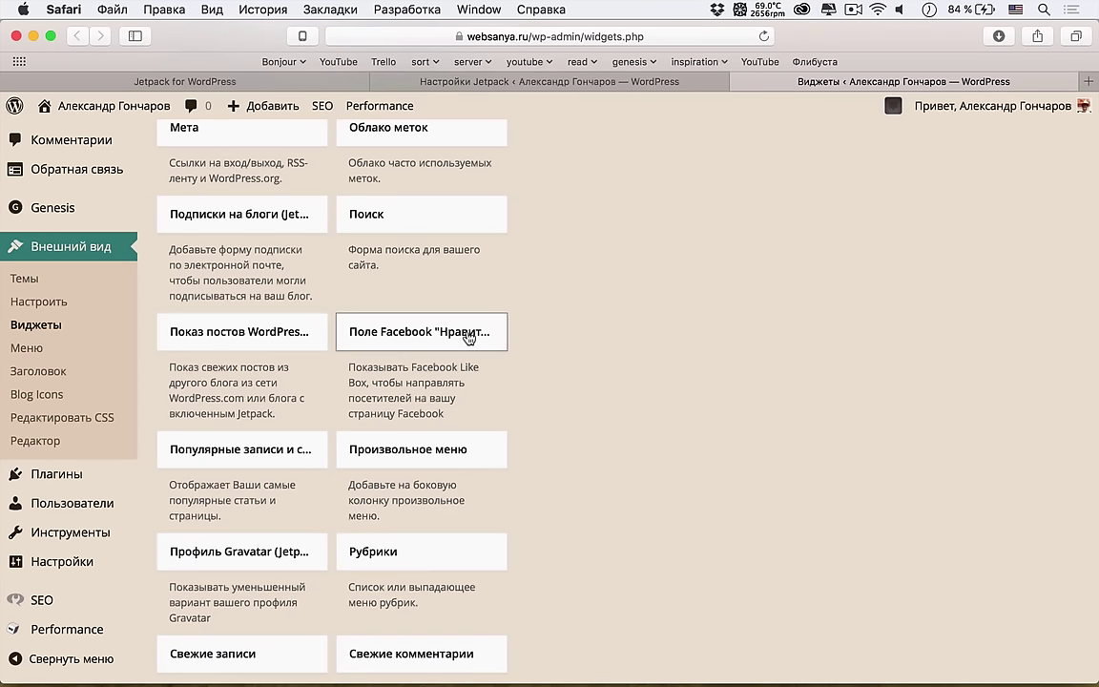
left_click(479, 338)
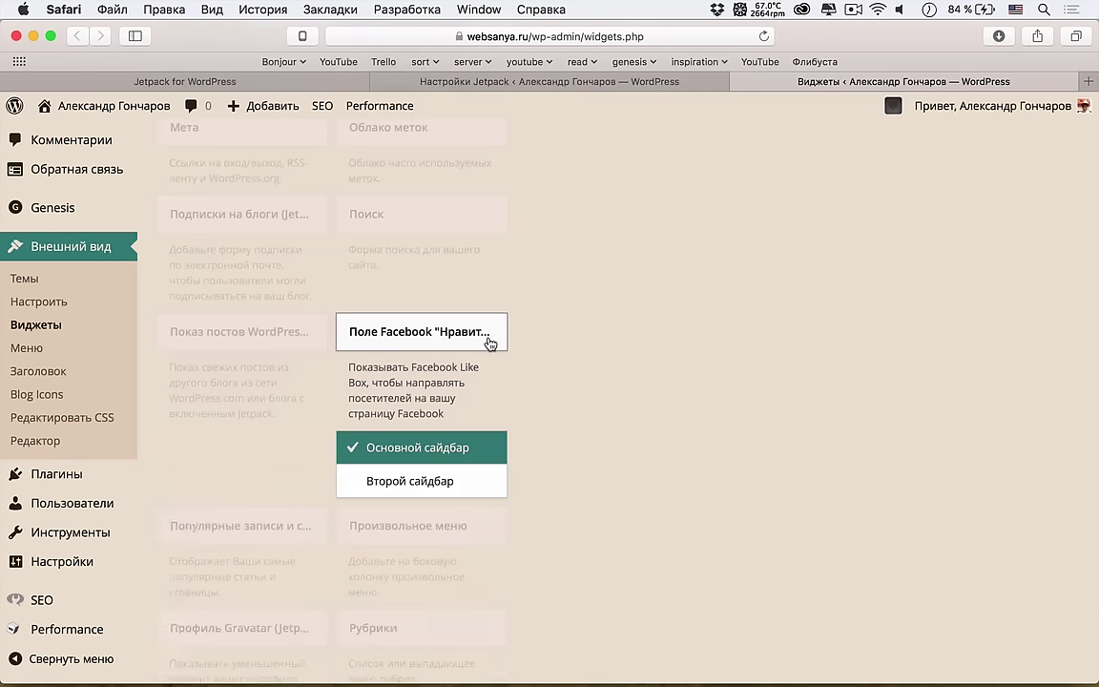
left_click(432, 525)
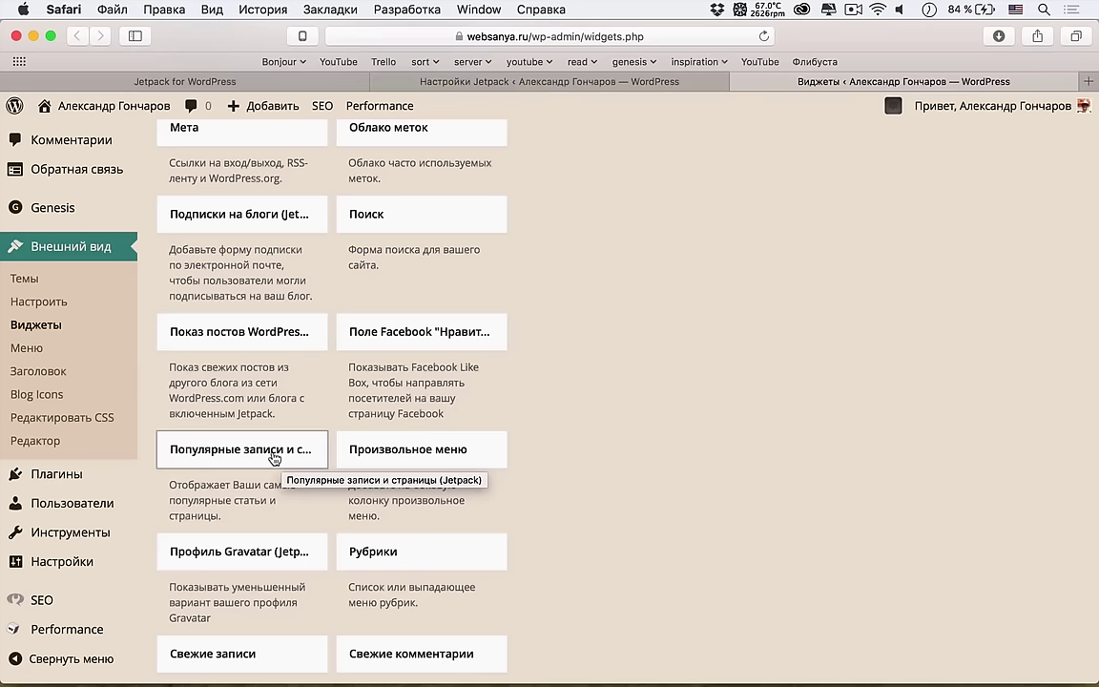
Step: Look through the remaining available widgets, including popular posts, the Gravatar profile, RSS links and the Twitter timeline
scroll(337, 353, "up", 5)
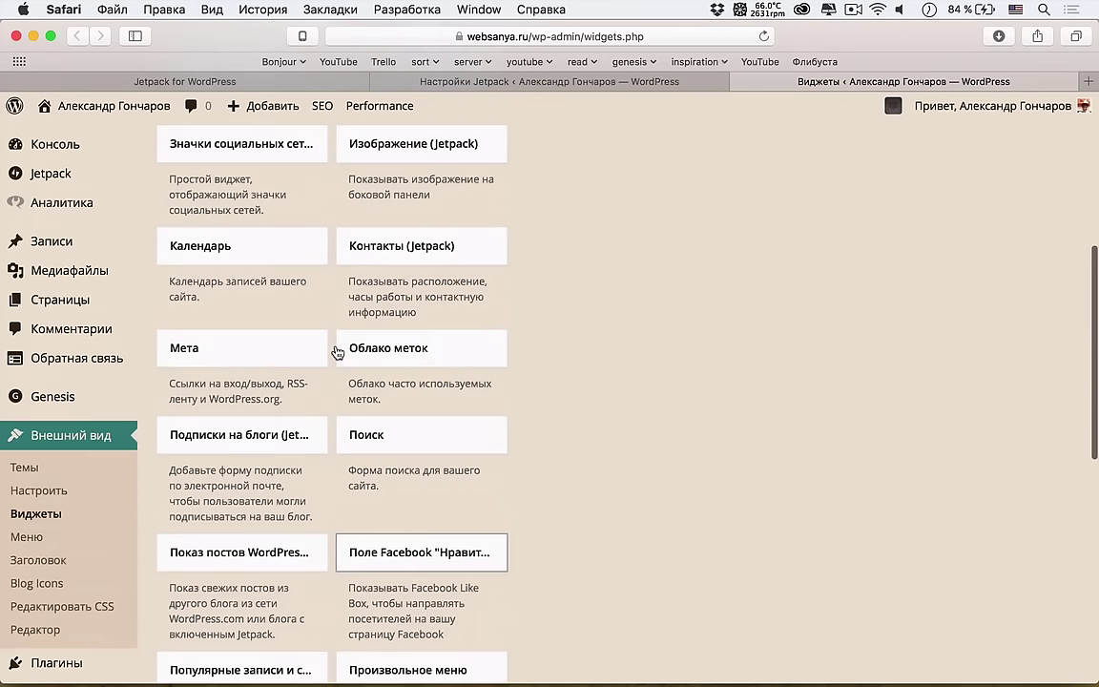
scroll(337, 353, "up", 5)
scroll(336, 351, "down", 5)
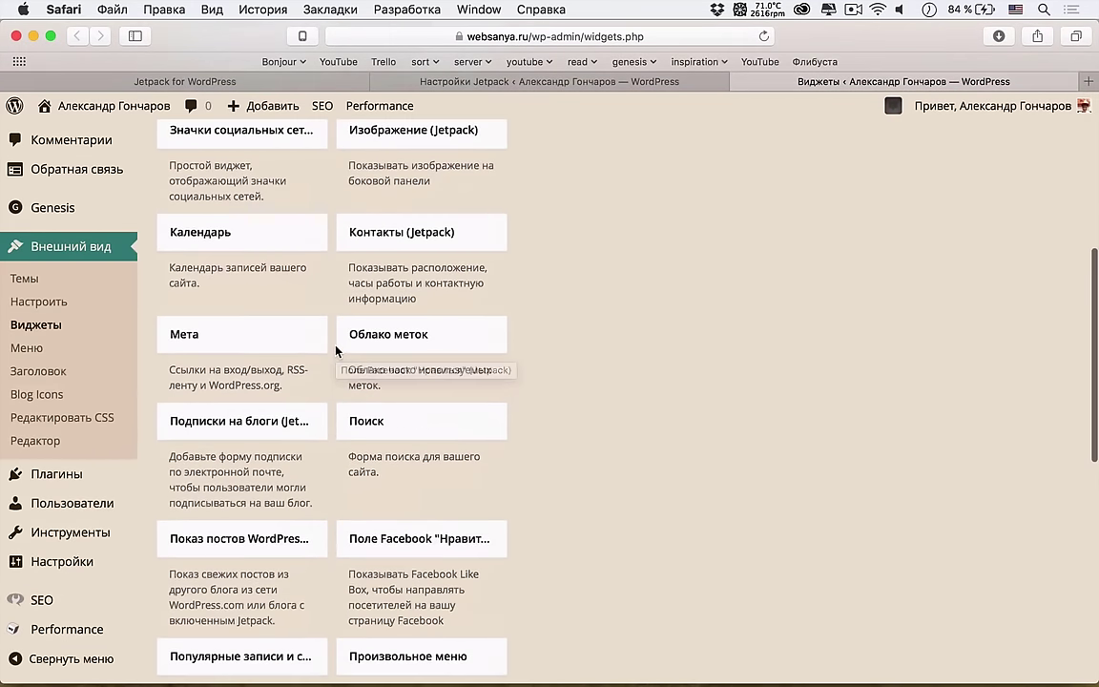
scroll(336, 351, "down", 10)
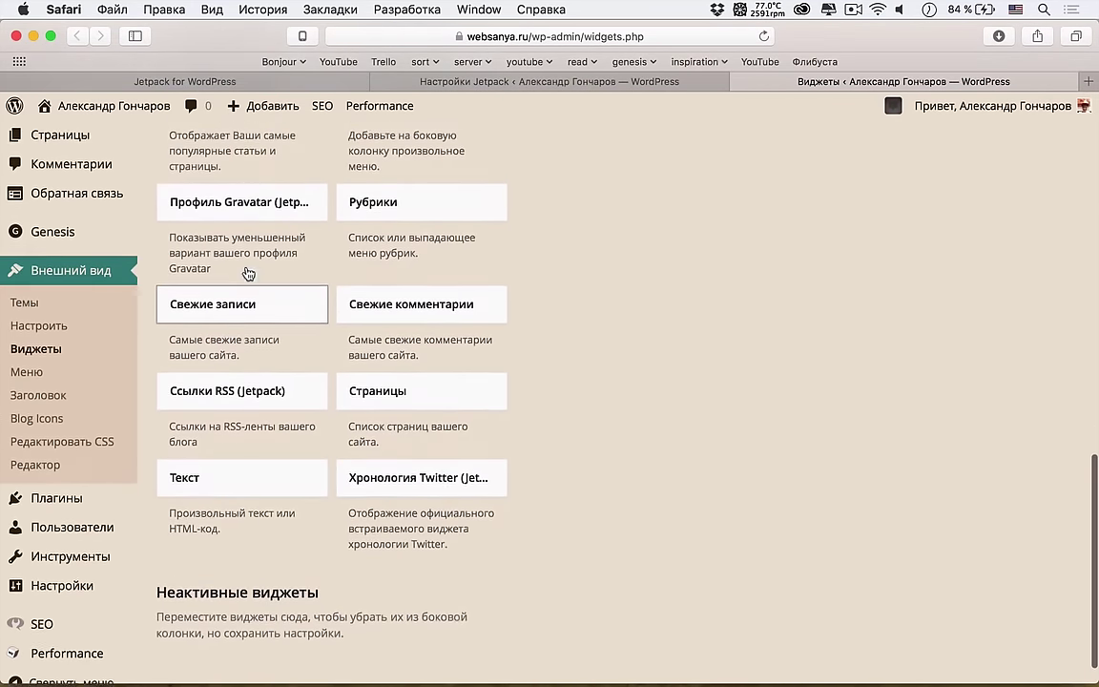
scroll(247, 274, "up", 4)
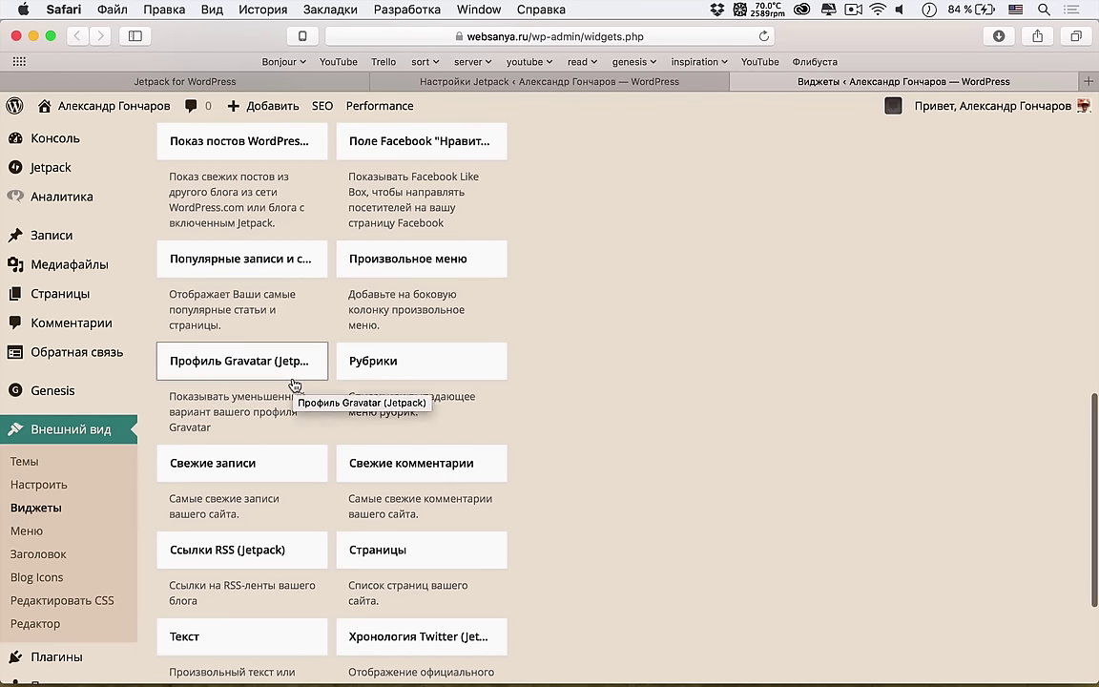
scroll(295, 385, "down", 1)
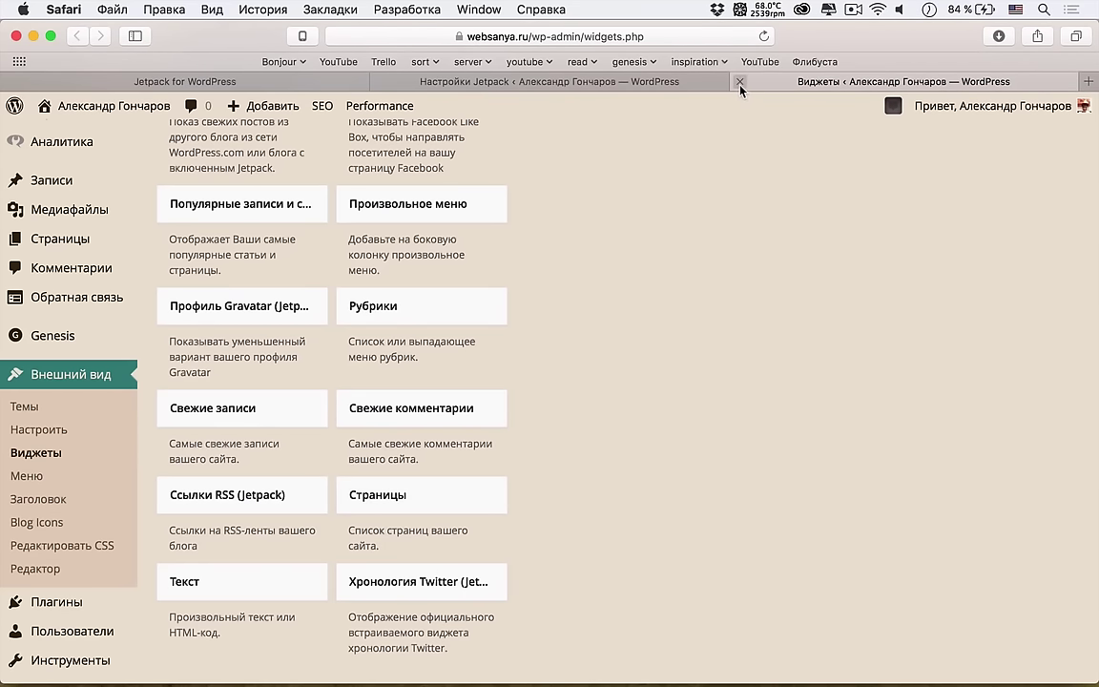
Step: Close the Widgets tab and deactivate the «Дополнительные виджеты боковой панели» module in the Jetpack list
left_click(740, 82)
scroll(592, 328, "down", 5)
scroll(625, 464, "up", 1)
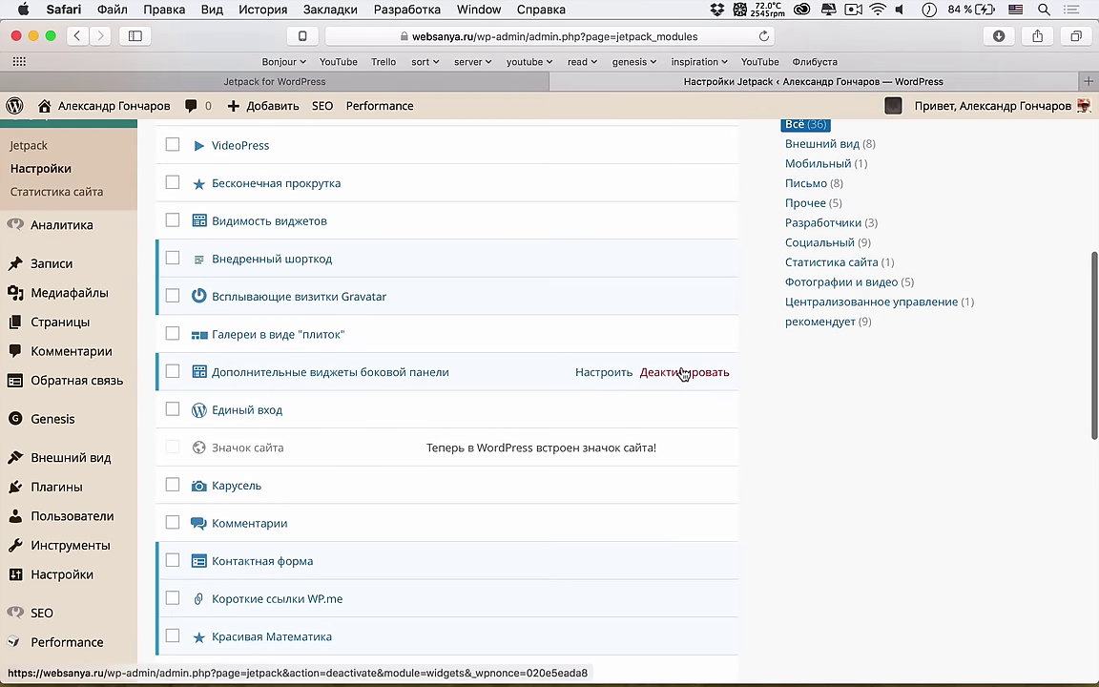
left_click(670, 375)
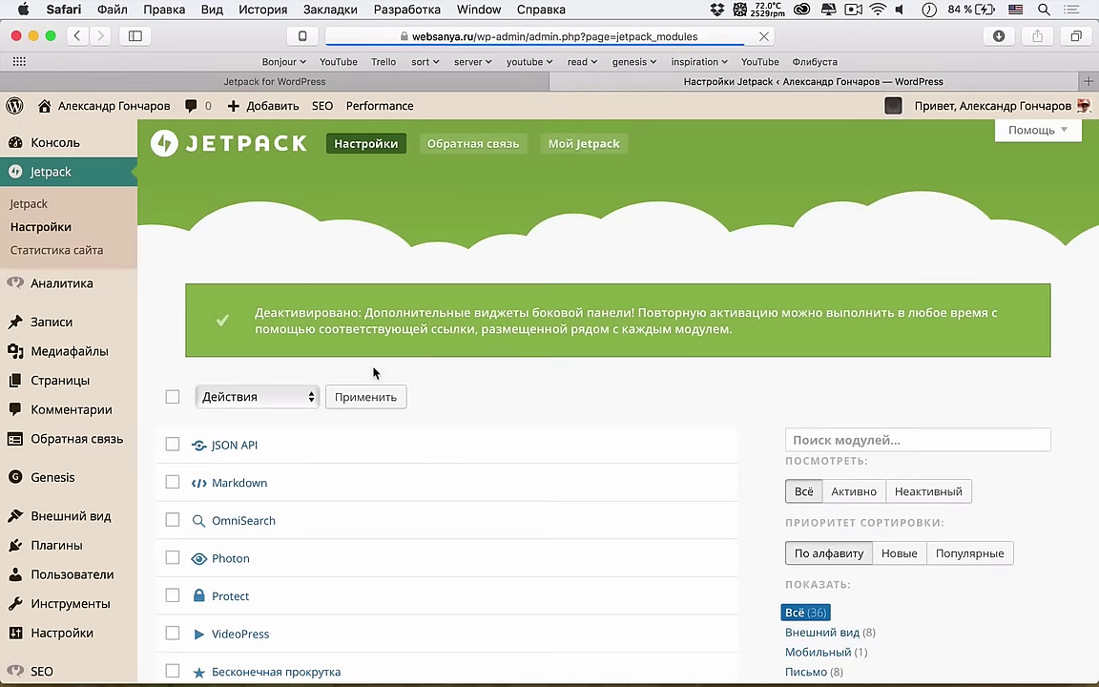
Step: Look through the Jetpack module list for the next module to demonstrate
scroll(372, 520, "down", 10)
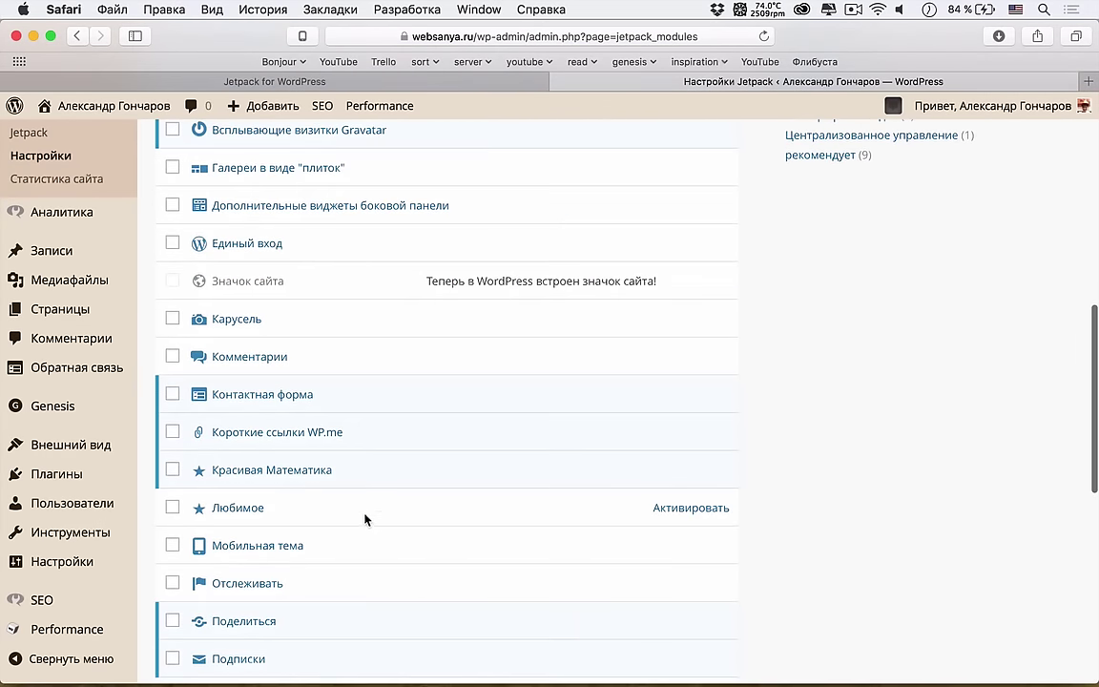
scroll(367, 518, "down", 4)
scroll(285, 482, "down", 6)
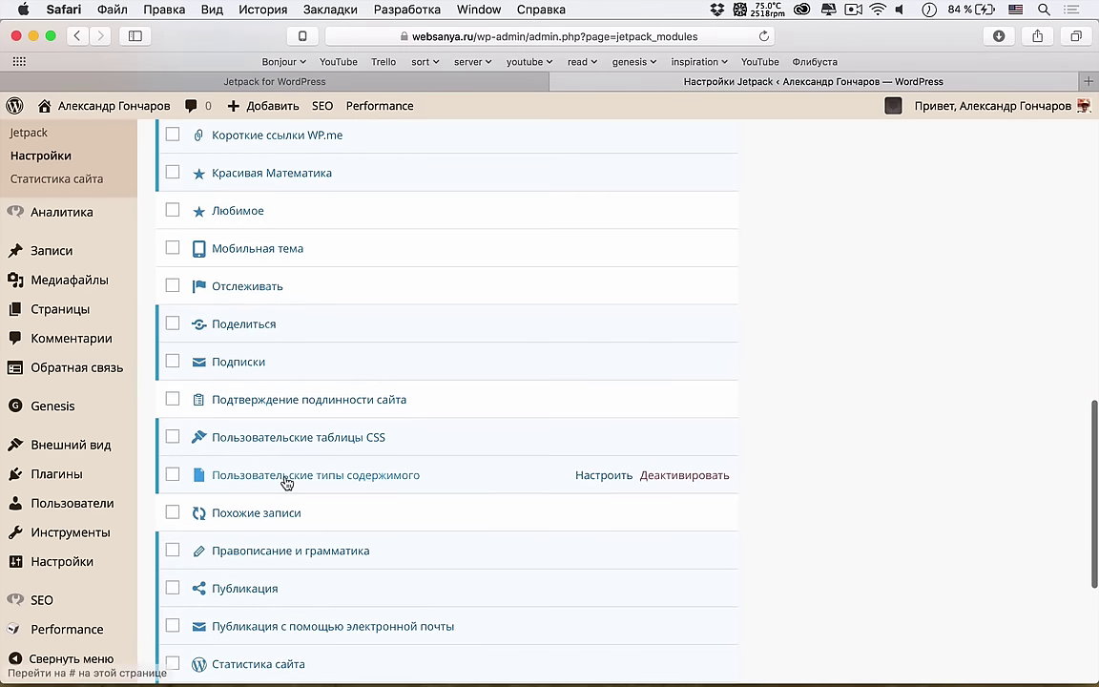
scroll(286, 482, "down", 2)
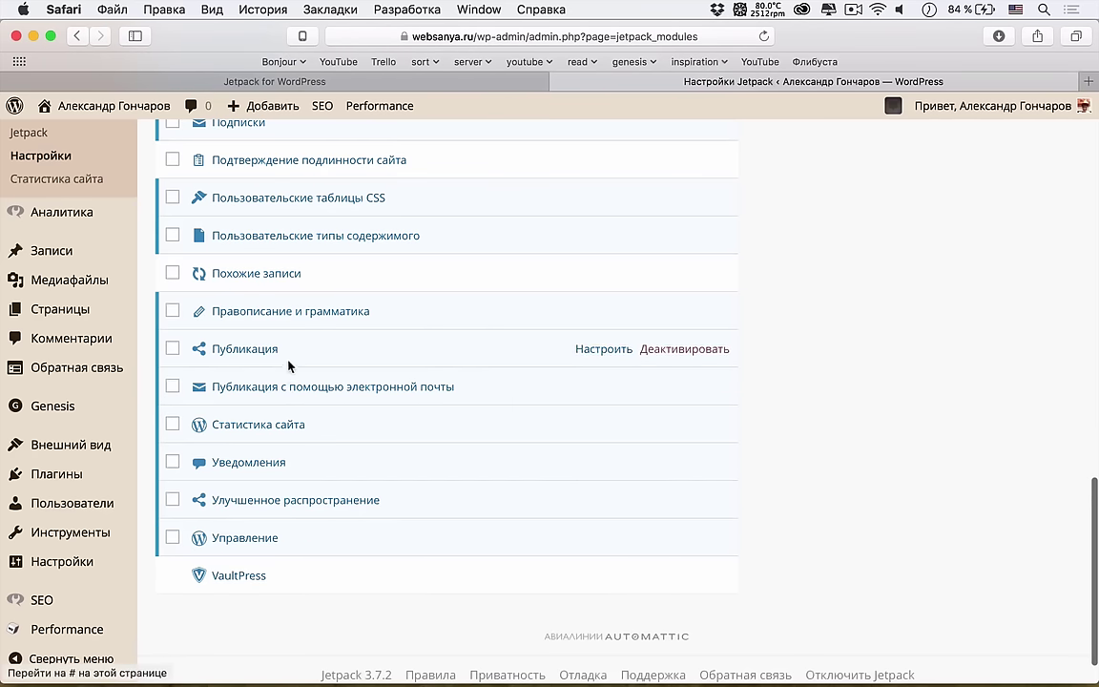
scroll(296, 327, "up", 6)
scroll(296, 329, "up", 7)
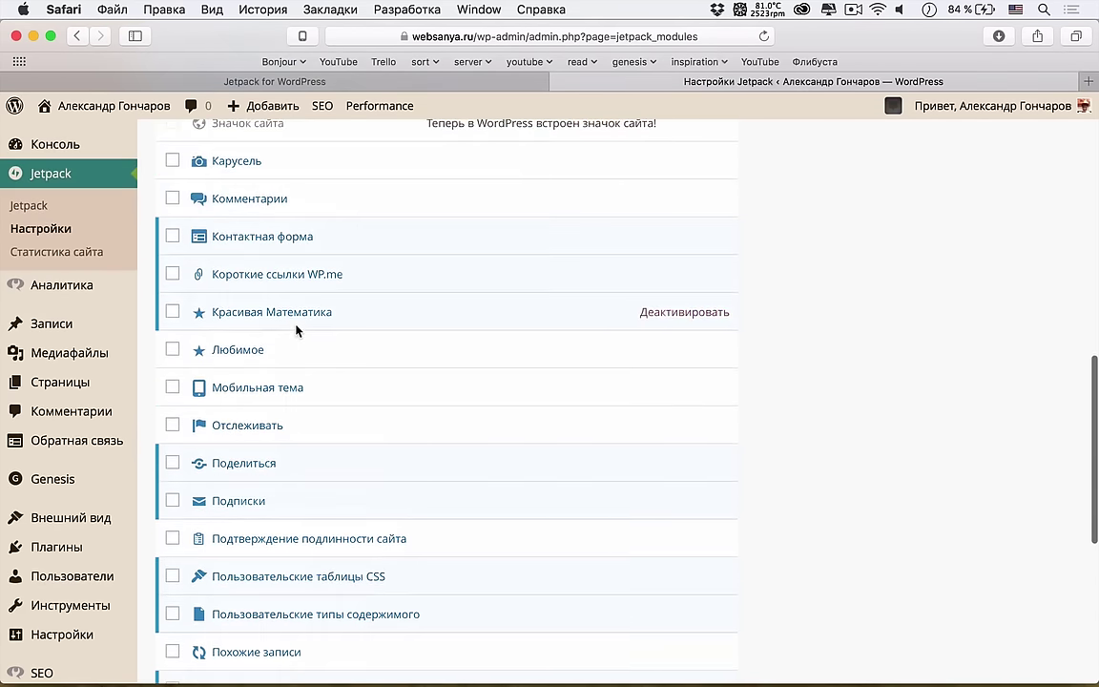
Step: Open wptavern.com in a new tab and bring up a commenter's Gravatar hovercard in the recent comments list
scroll(296, 329, "down", 6)
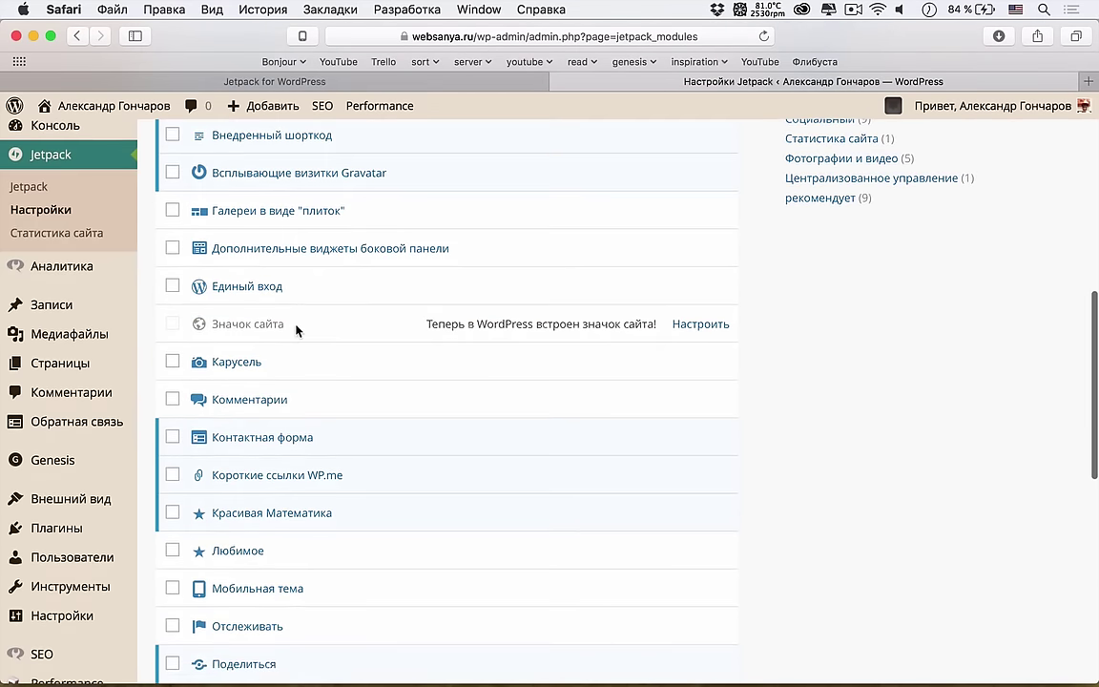
scroll(297, 326, "up", 7)
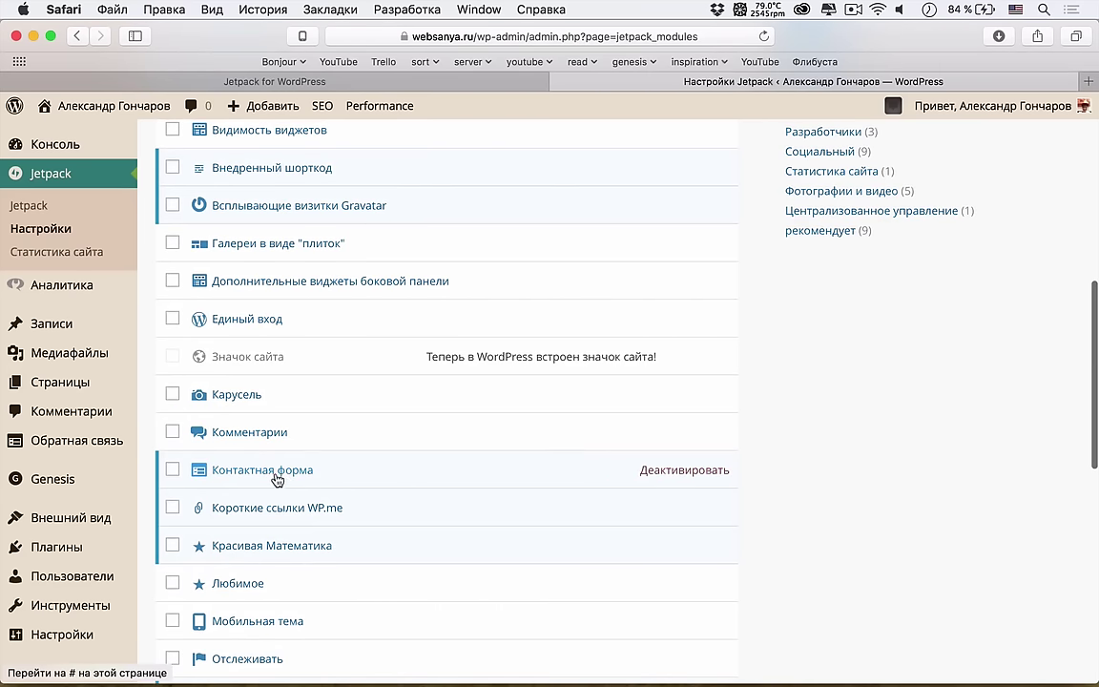
scroll(301, 437, "up", 2)
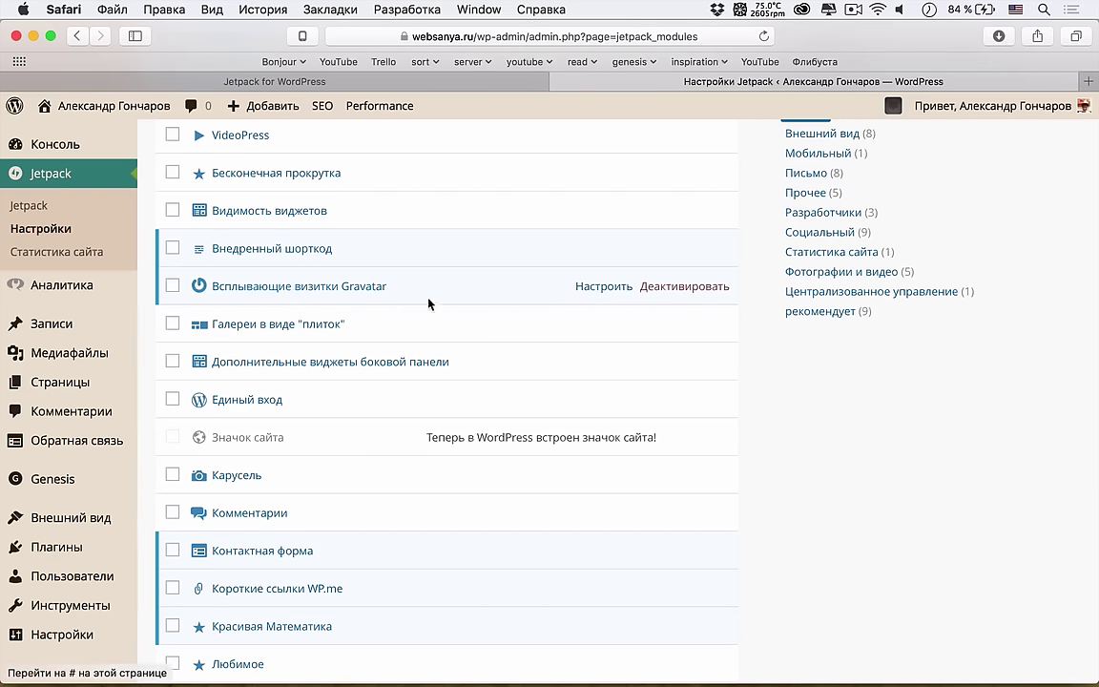
key("cmd+t")
type("wptavern.com")
key("Return")
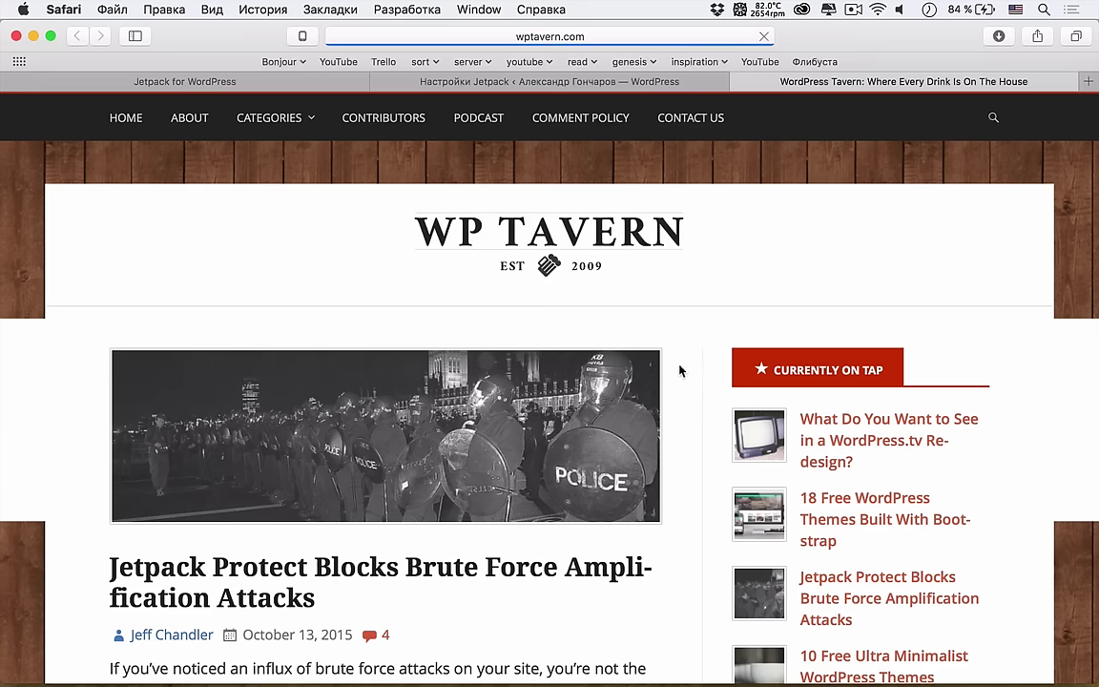
scroll(762, 467, "down", 10)
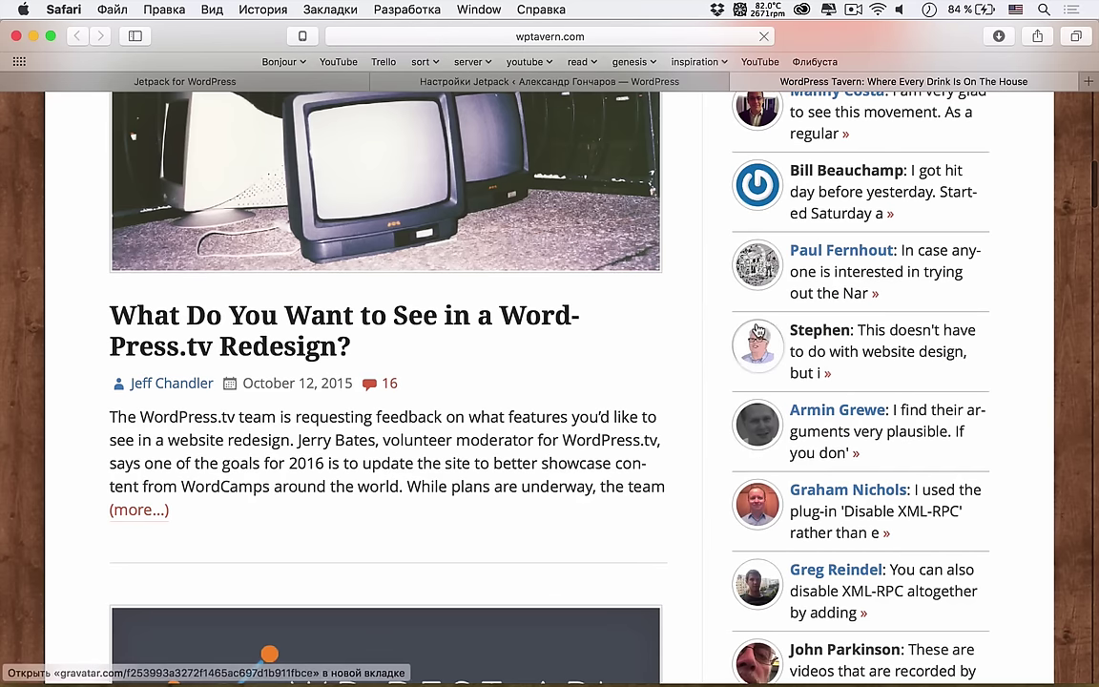
mouse_move(758, 341)
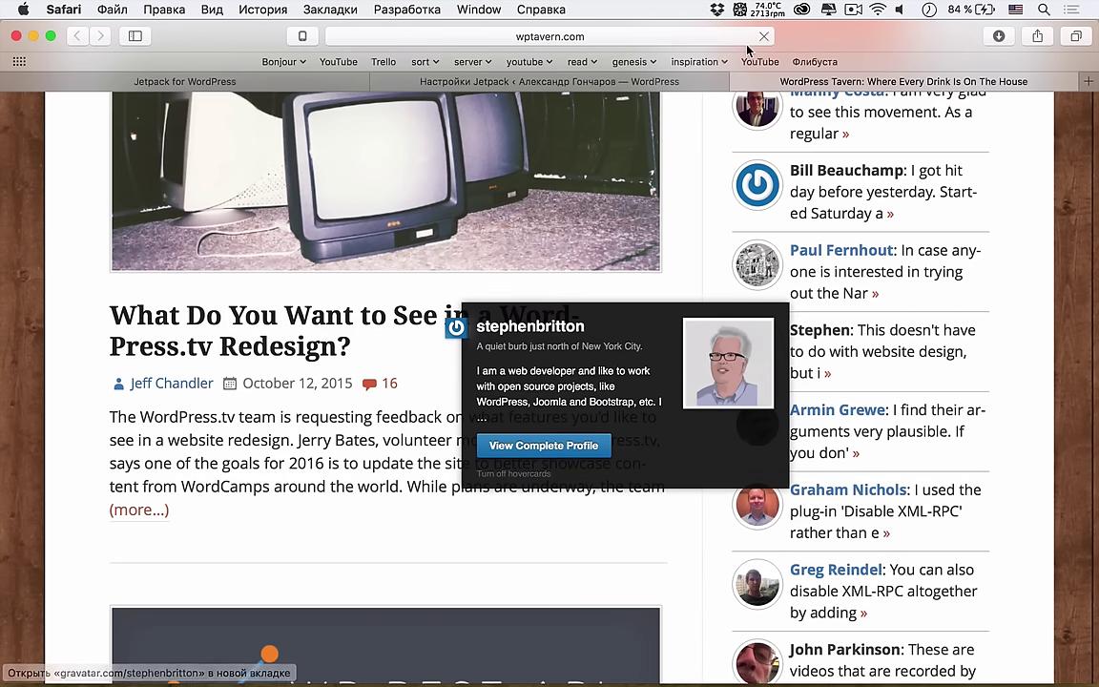
Step: Close the WP Tavern page and deactivate the Jetpack module Всплывающие визитки Gravatar
left_click(738, 81)
scroll(602, 339, "up", 3)
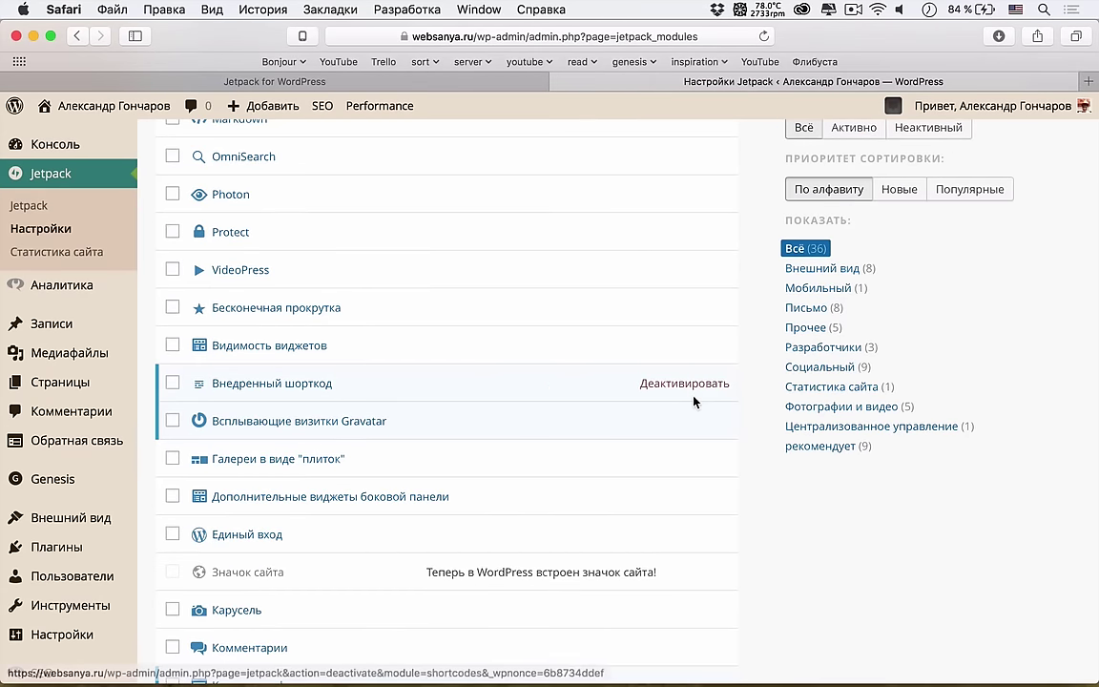
left_click(694, 420)
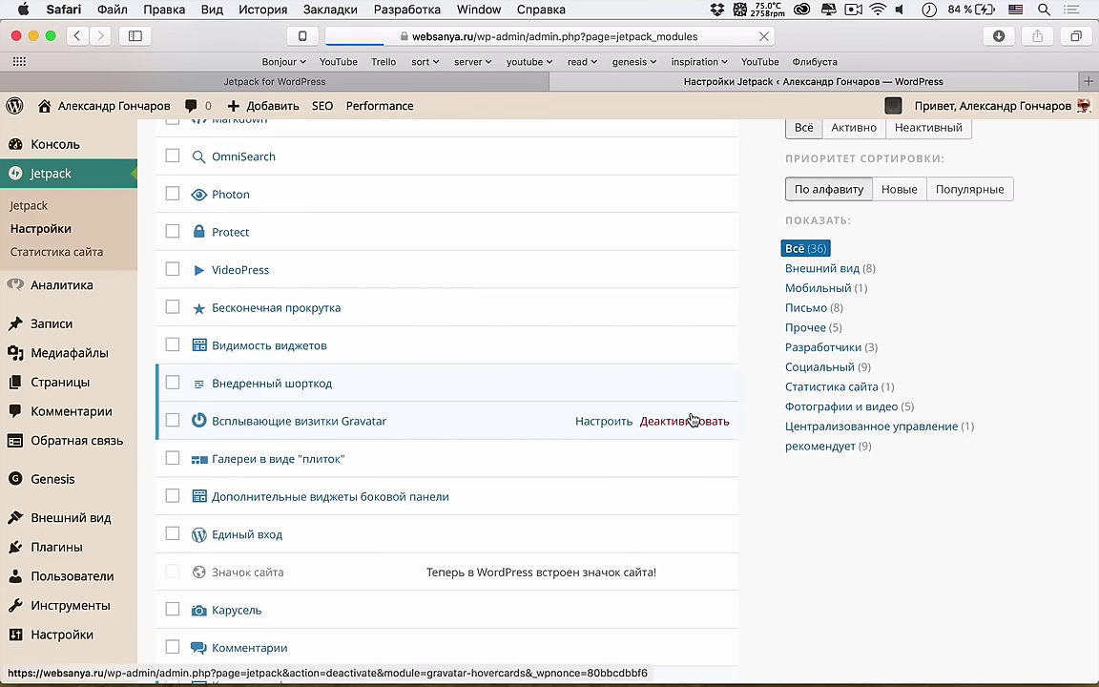
Step: View the details of the Внедренный шорткод module and open its [youtube] code documentation in a separate tab
scroll(447, 350, "down", 3)
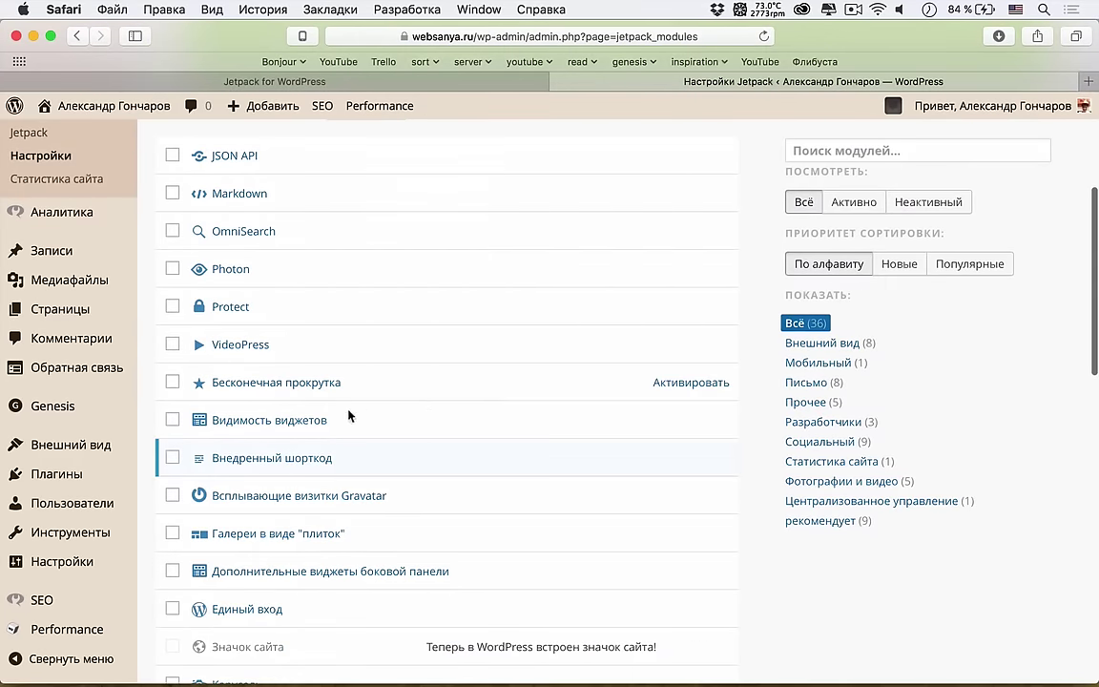
left_click(295, 458)
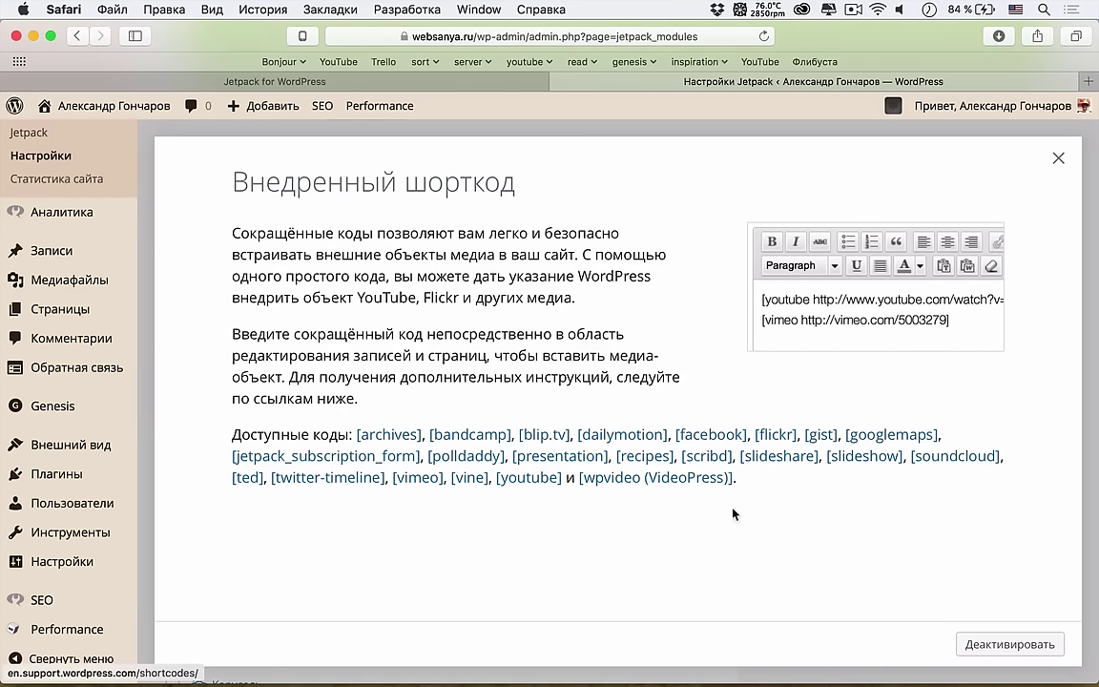
left_click(533, 482, "super")
left_click(823, 83)
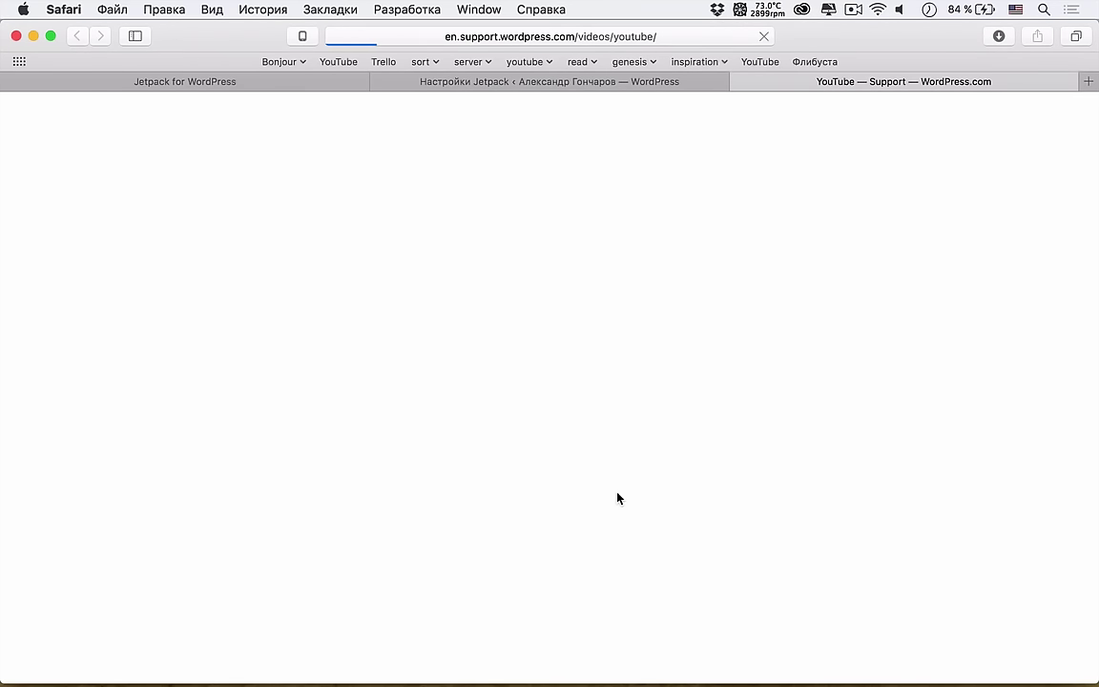
Step: Examine the YouTube support page's instructions on shortcodes, playlist embedding, video customization options and embedding in comments
scroll(617, 497, "down", 10)
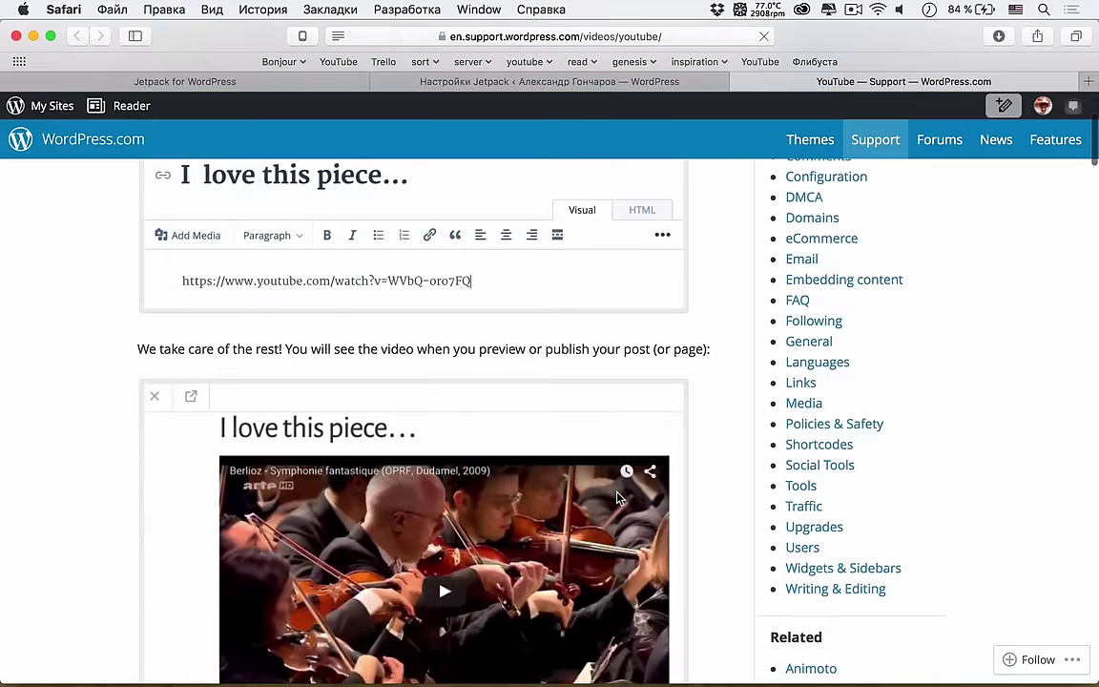
scroll(617, 497, "down", 15)
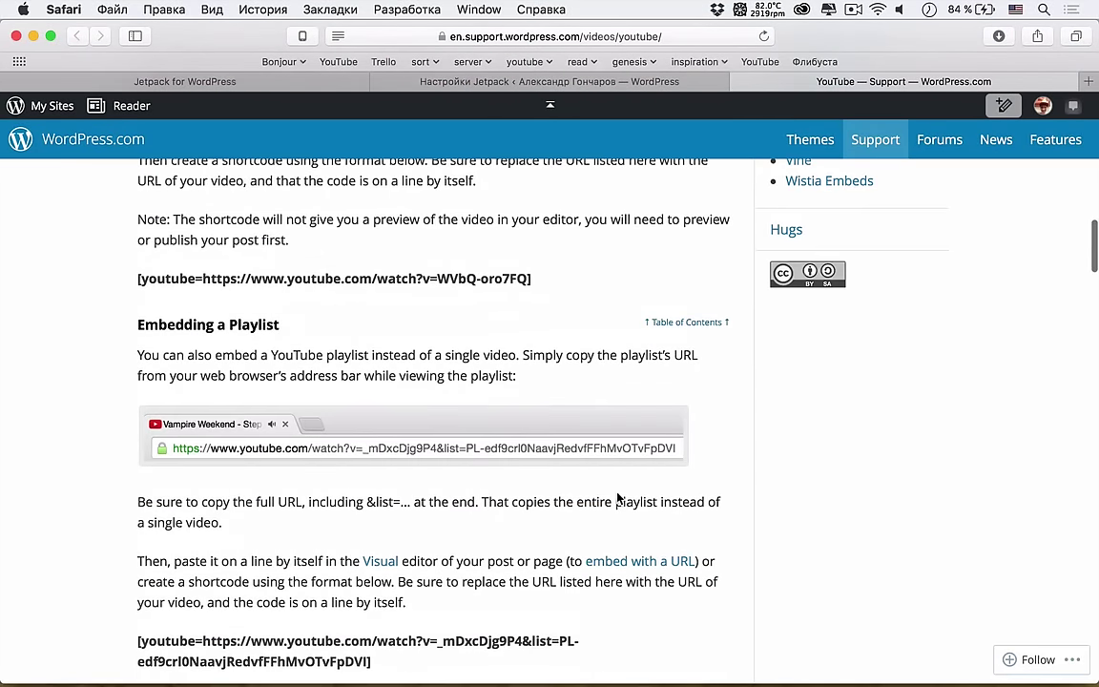
scroll(253, 261, "down", 5)
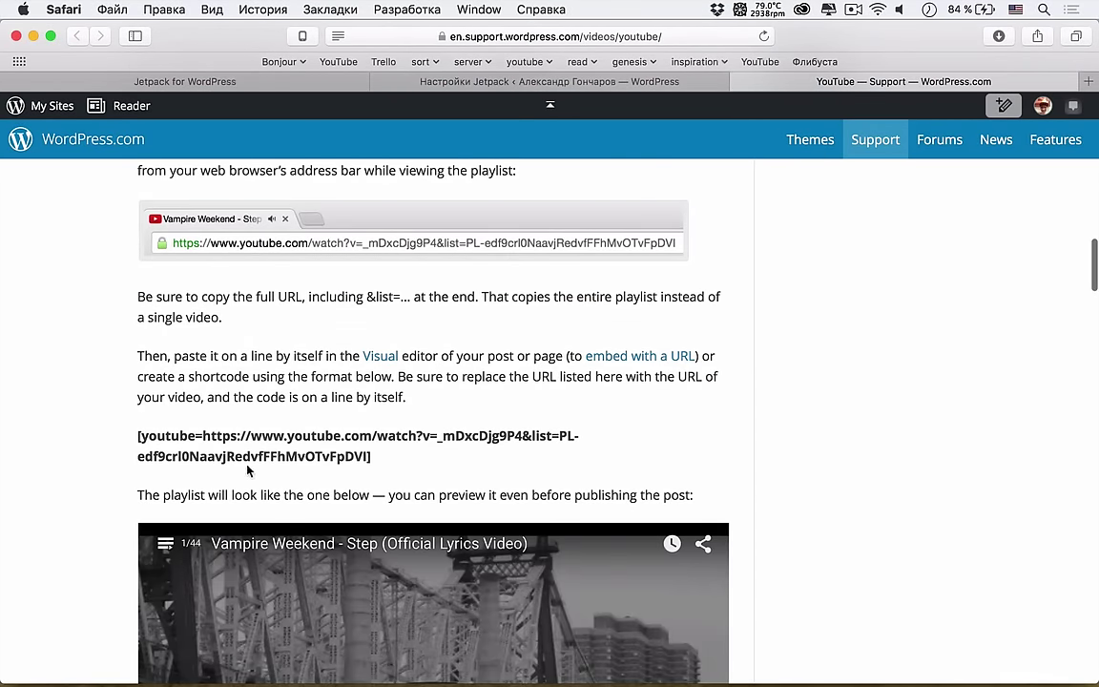
scroll(247, 470, "down", 13)
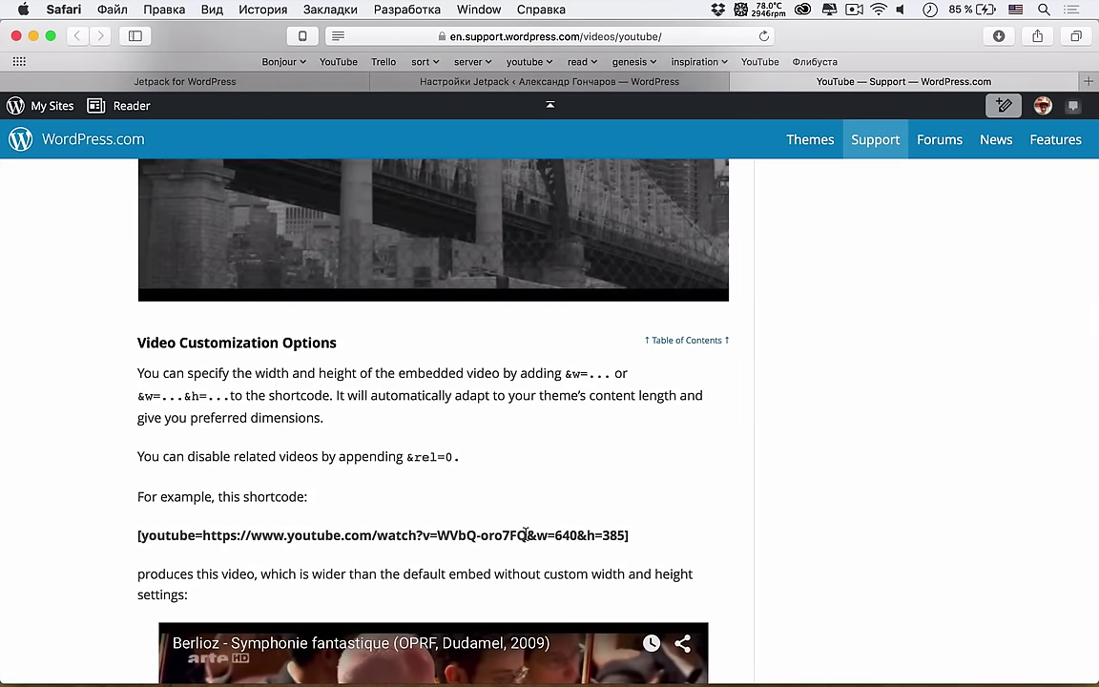
scroll(579, 535, "down", 15)
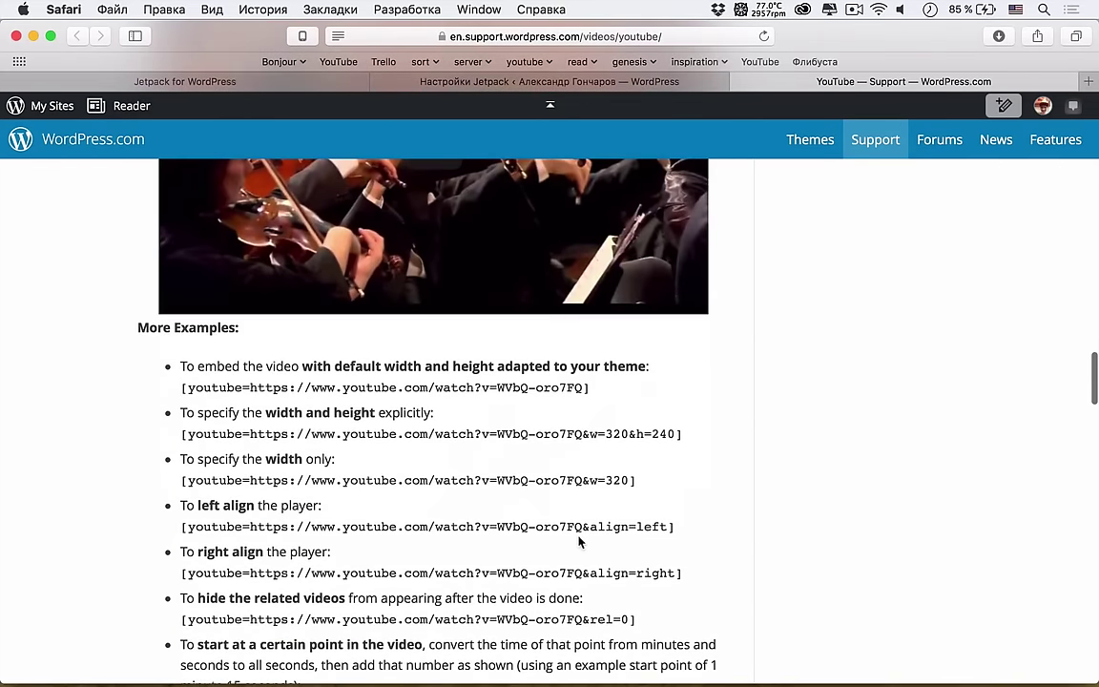
scroll(387, 517, "down", 7)
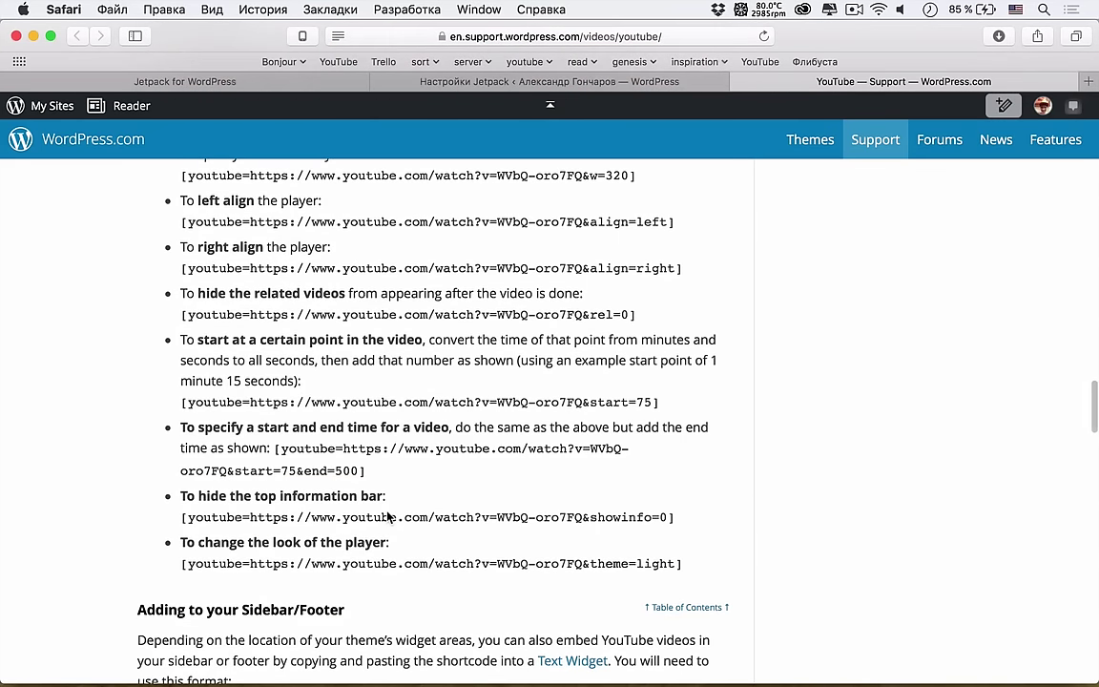
scroll(388, 512, "down", 1)
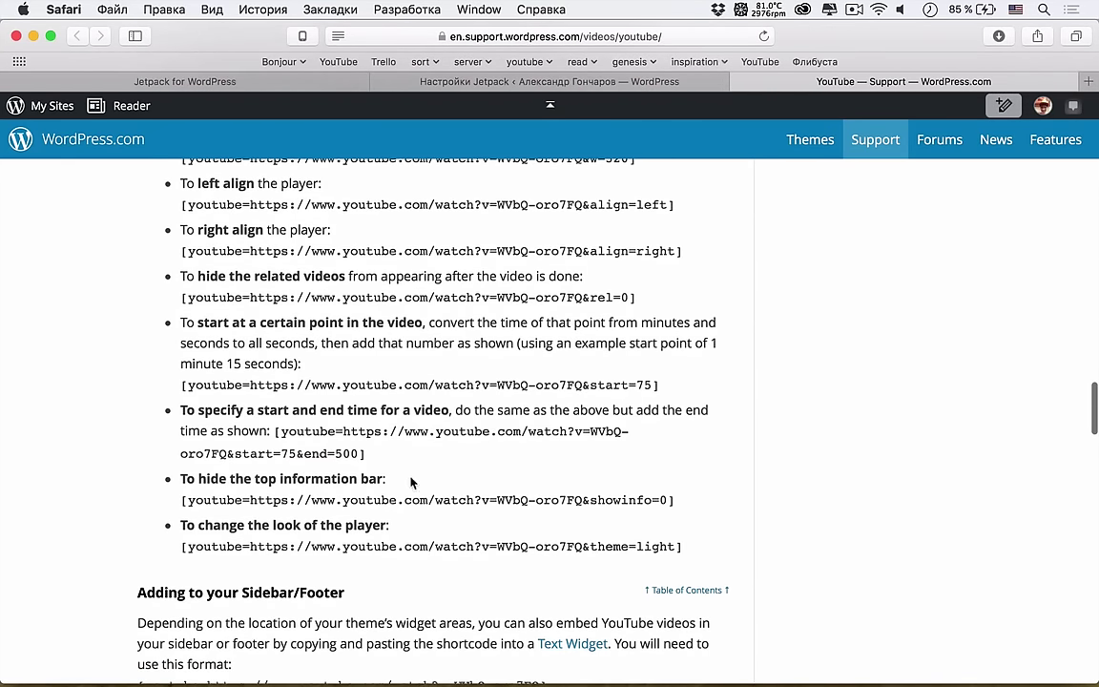
scroll(411, 483, "down", 13)
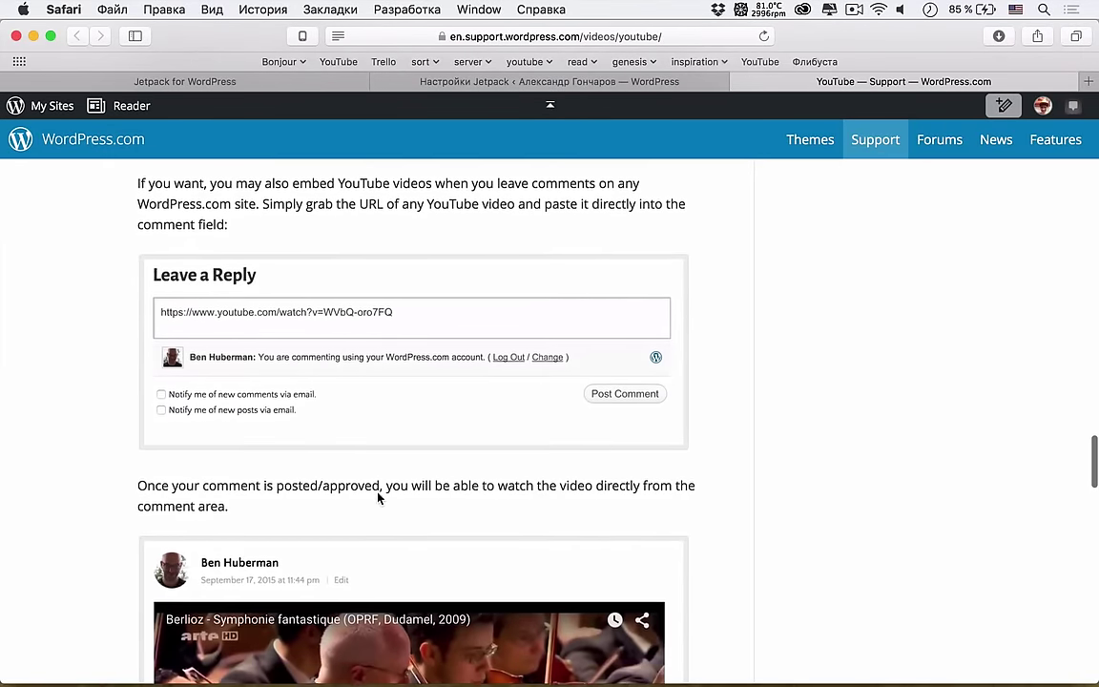
scroll(378, 497, "down", 4)
scroll(378, 497, "up", 20)
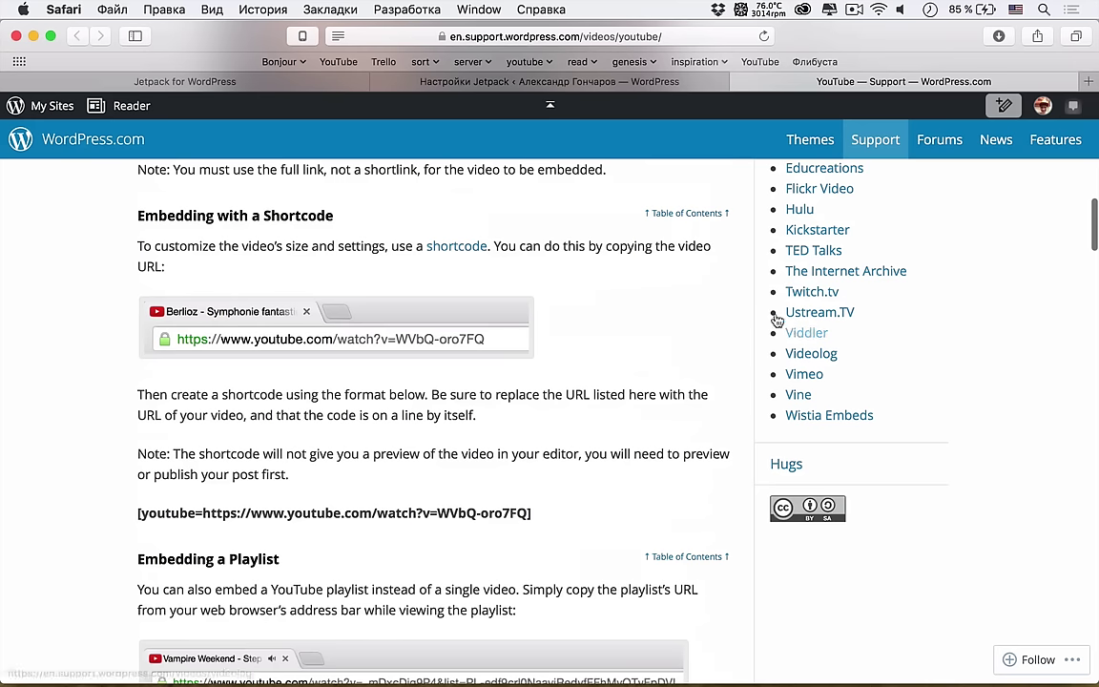
Step: Close the YouTube support page and the module details, and deactivate the Внедренный шорткод module
left_click(740, 82)
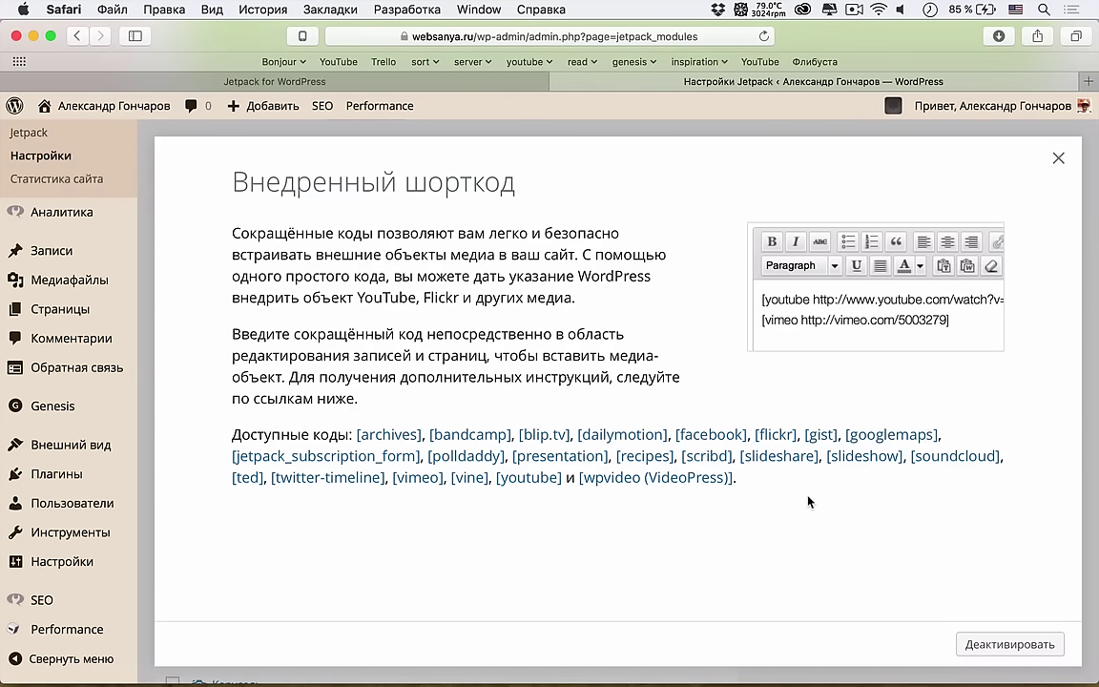
left_click(1065, 166)
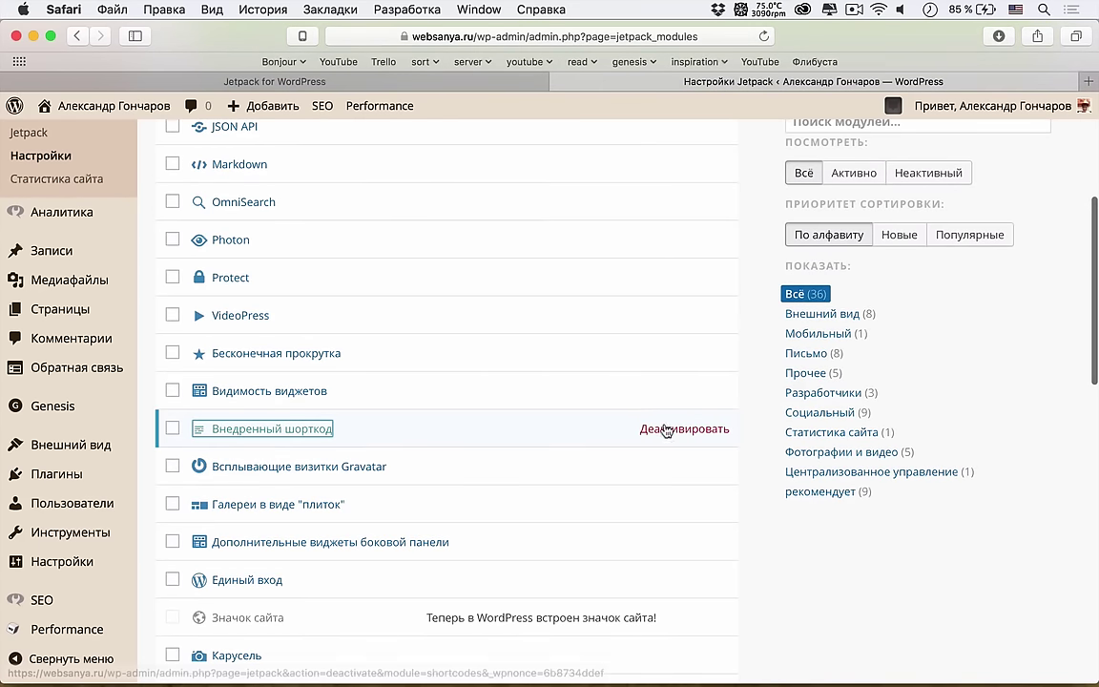
left_click(659, 434)
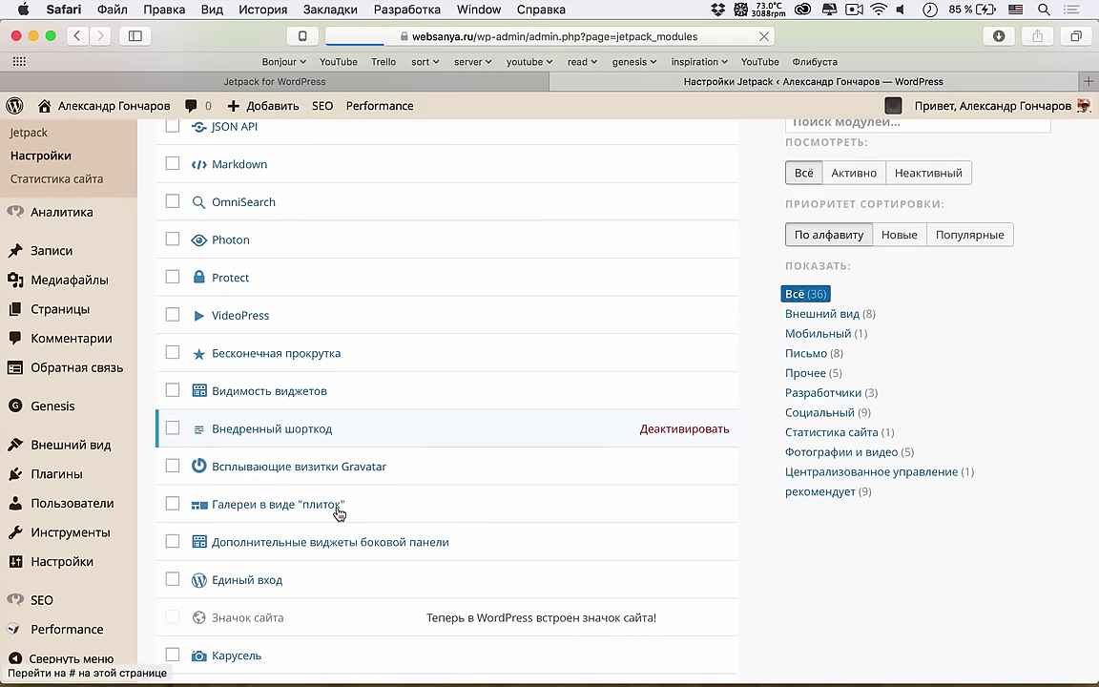
Step: Activate the Jetpack modules Галереи в виде "плиток" and Карусель
scroll(293, 457, "down", 10)
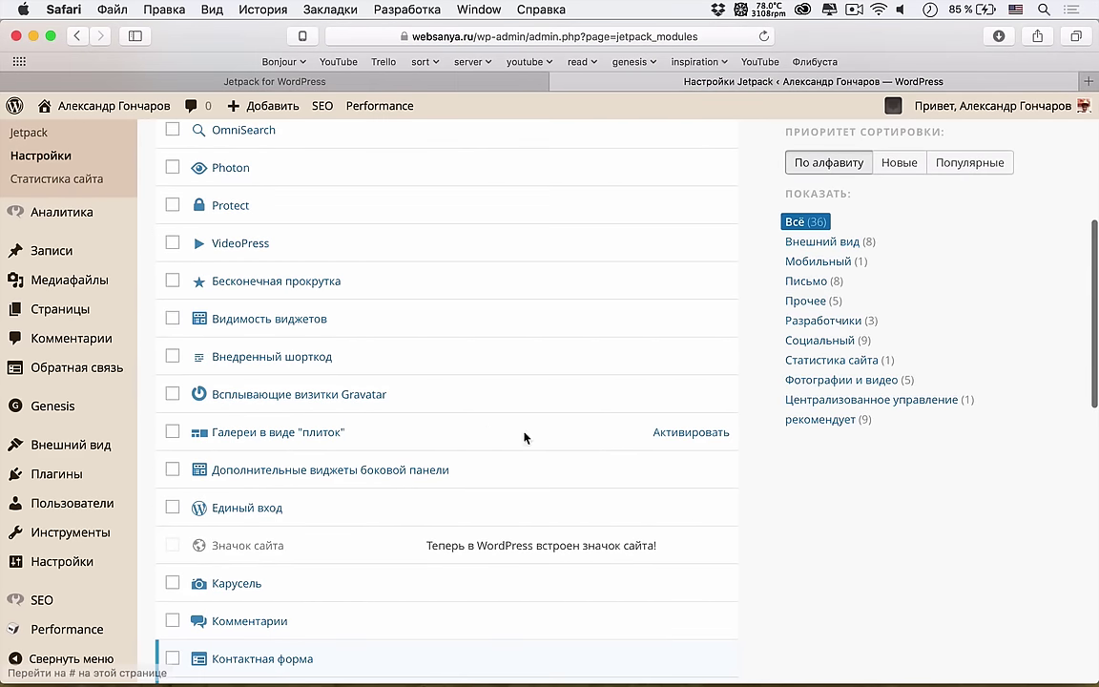
left_click(677, 434)
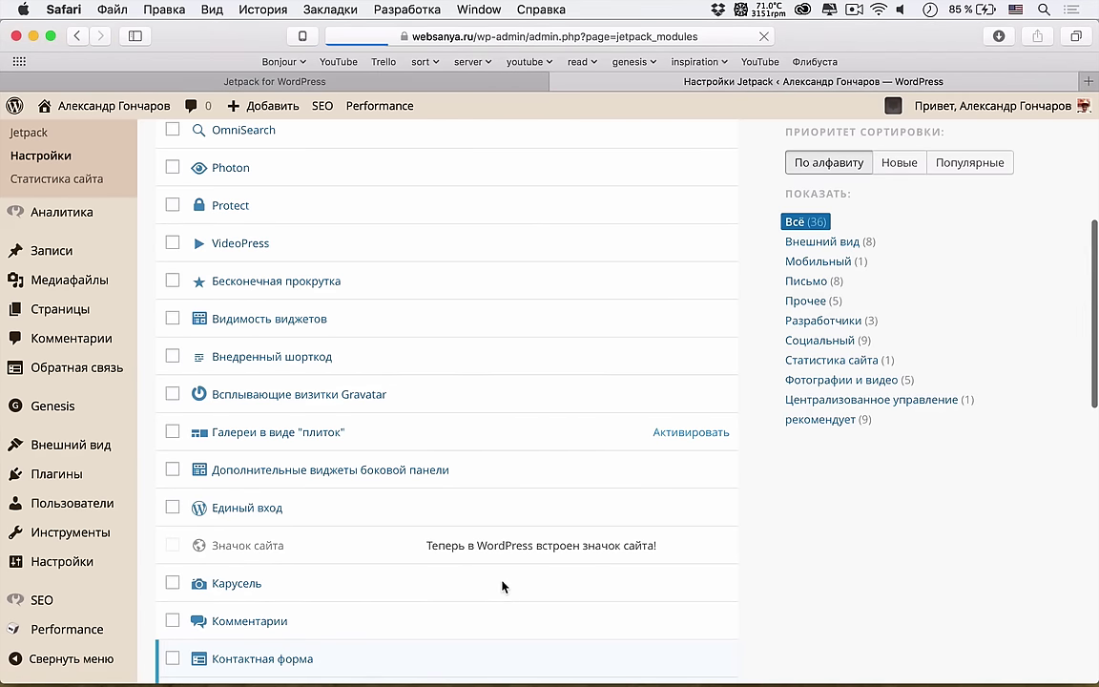
scroll(503, 584, "down", 10)
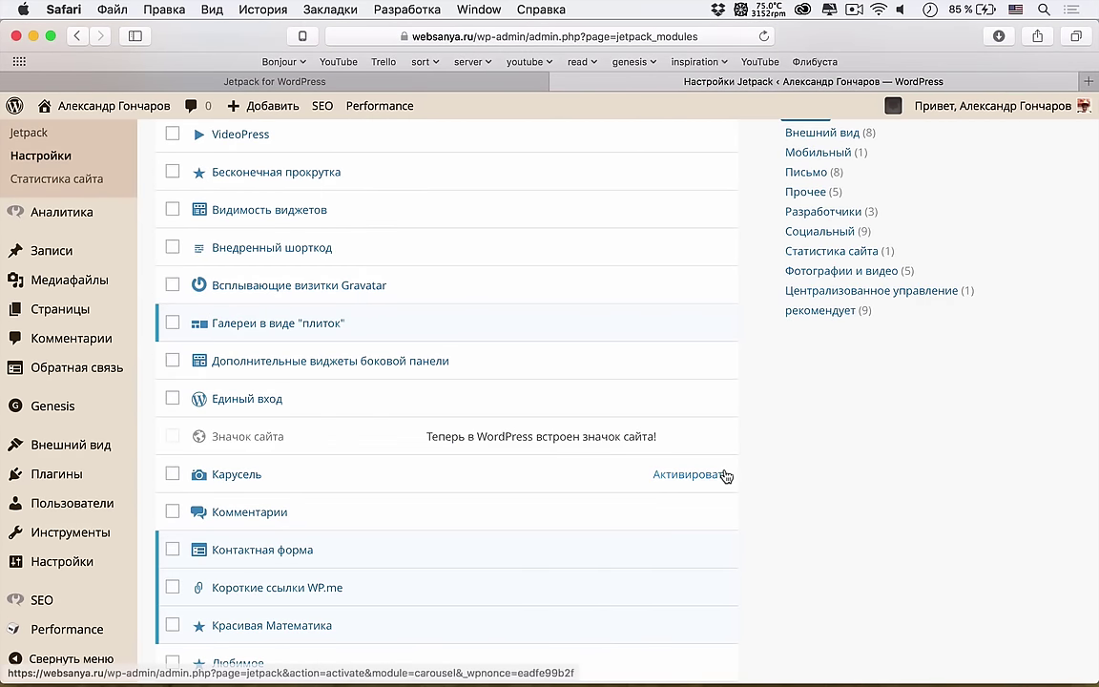
left_click(724, 474)
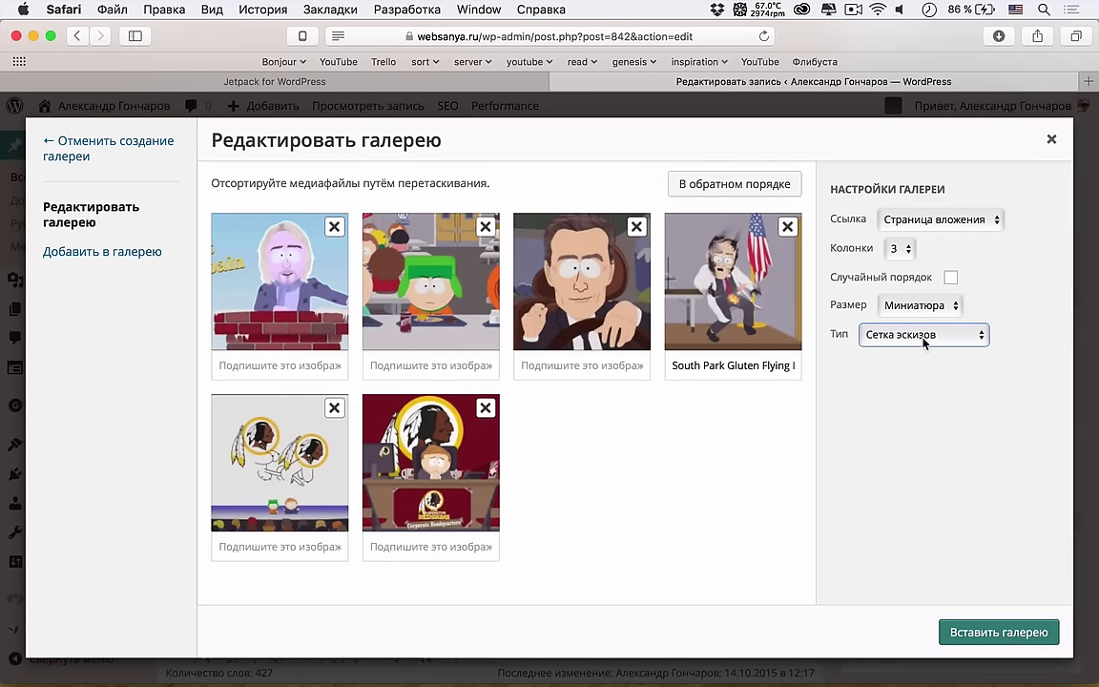
Step: Set the gallery type to Плитка (мозаика) with random order and insert the gallery into the post
left_click(923, 340)
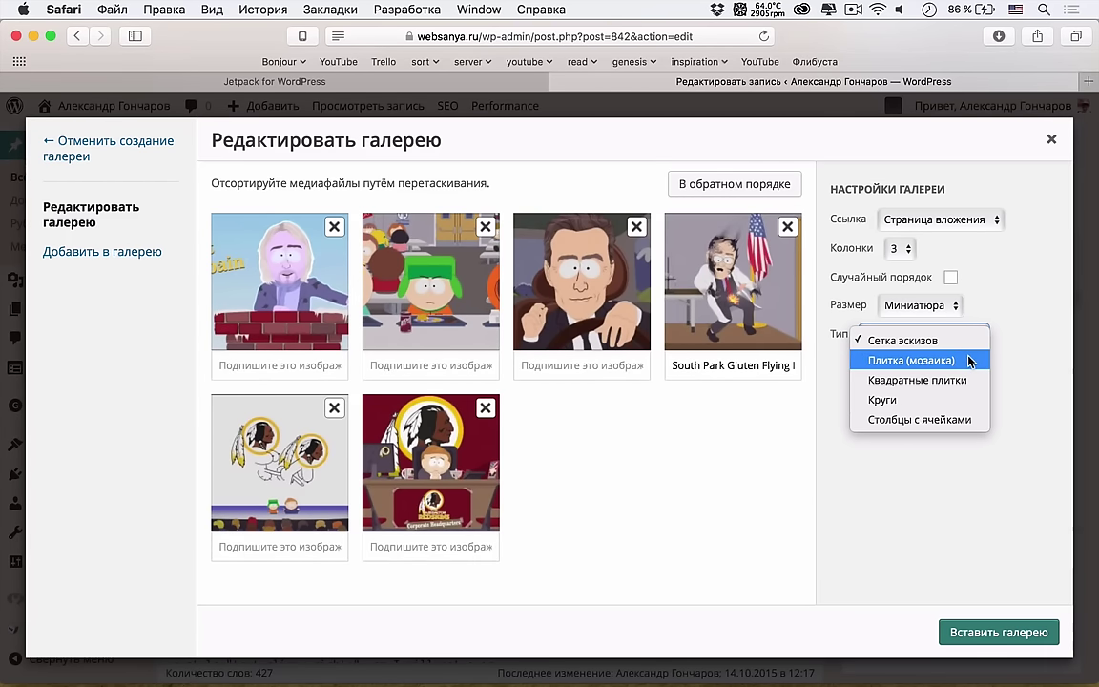
left_click(968, 360)
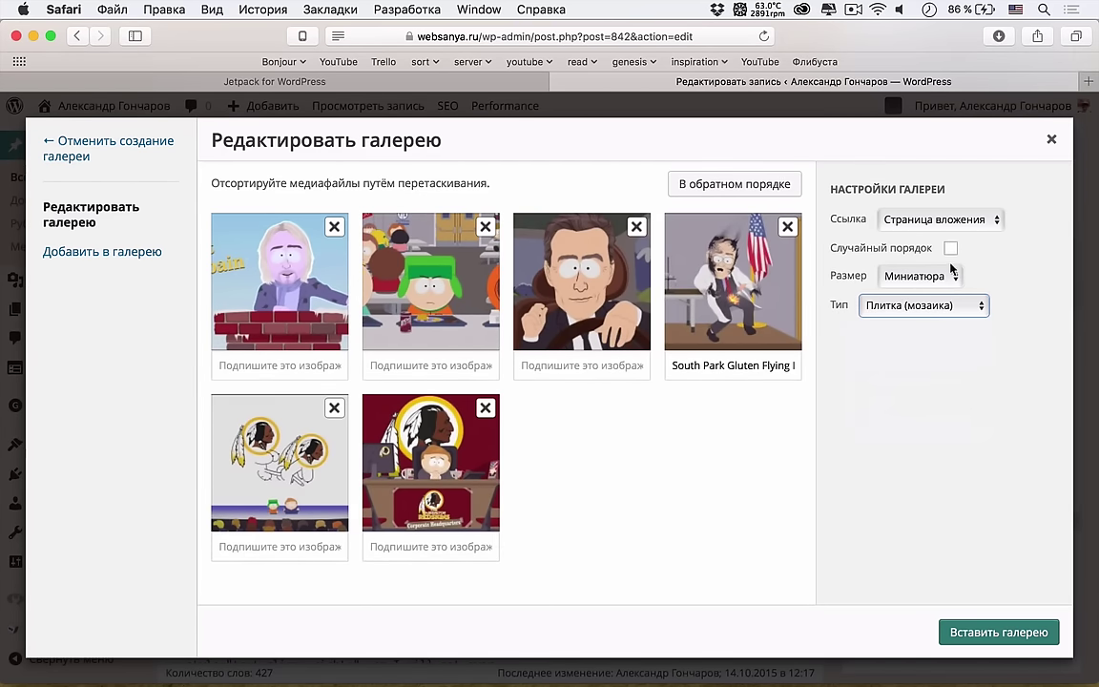
left_click(978, 630)
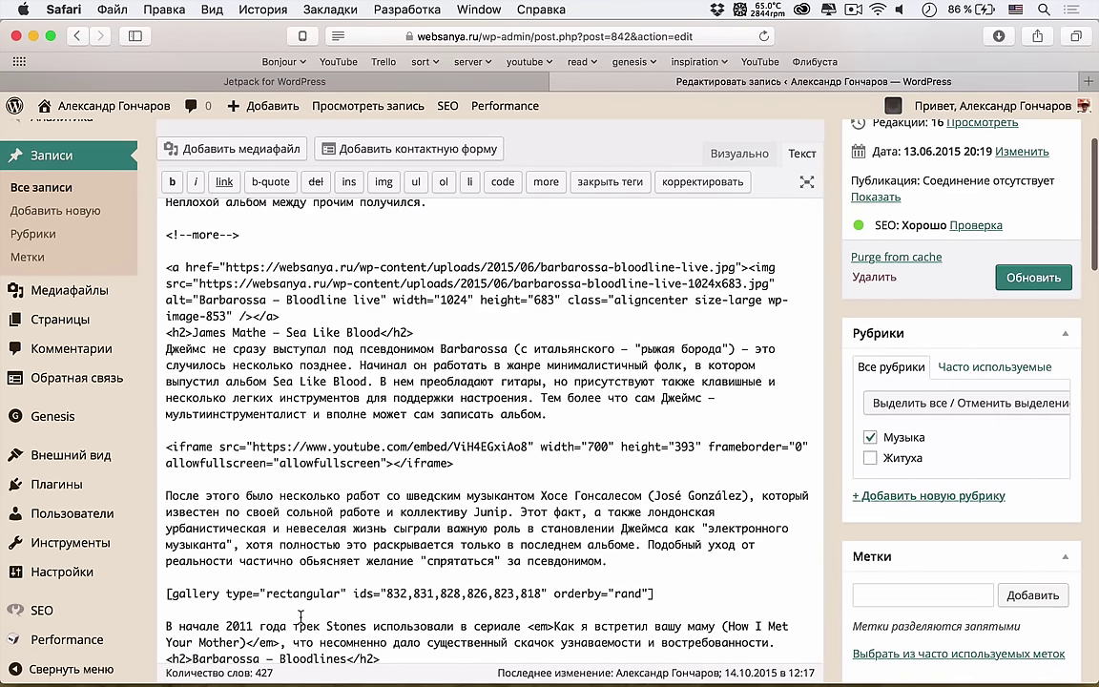
Step: Preview the post, open the gallery image of the man driving in the carousel and advance to the following image
scroll(1046, 392, "up", 5)
left_click(943, 248)
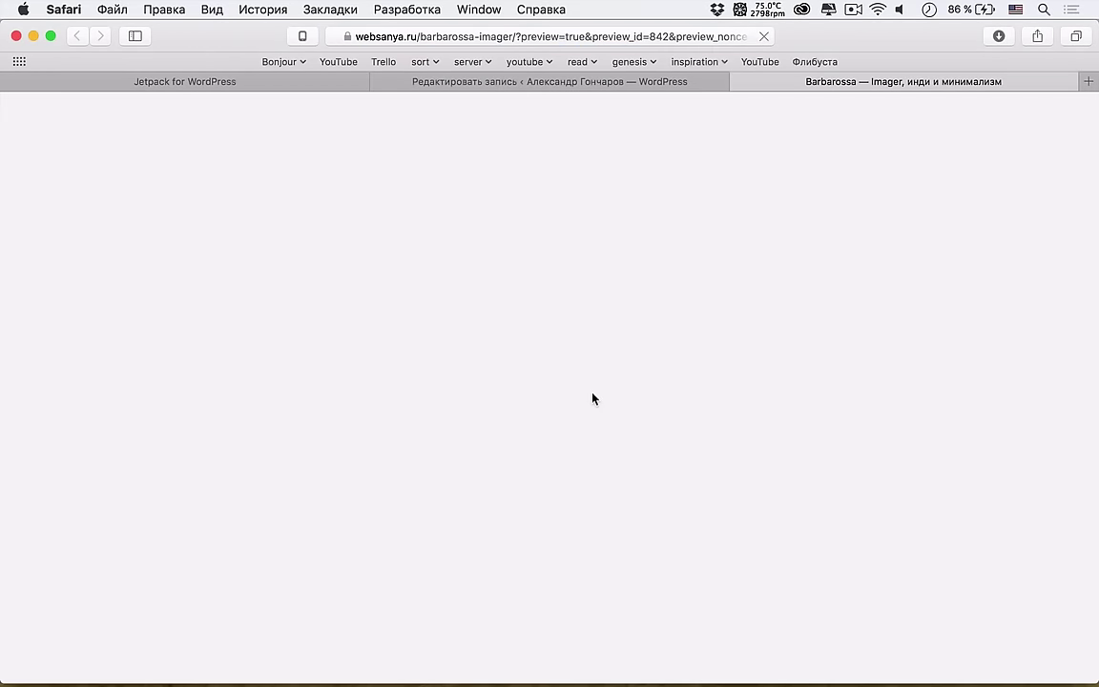
scroll(593, 397, "down", 20)
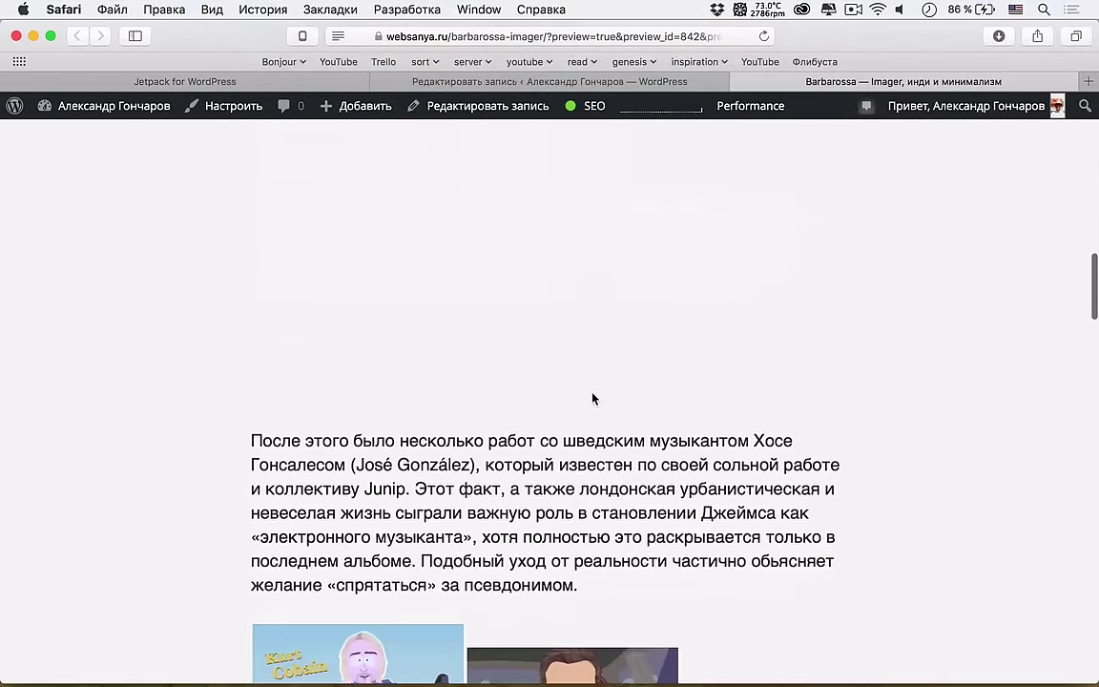
scroll(592, 398, "up", 5)
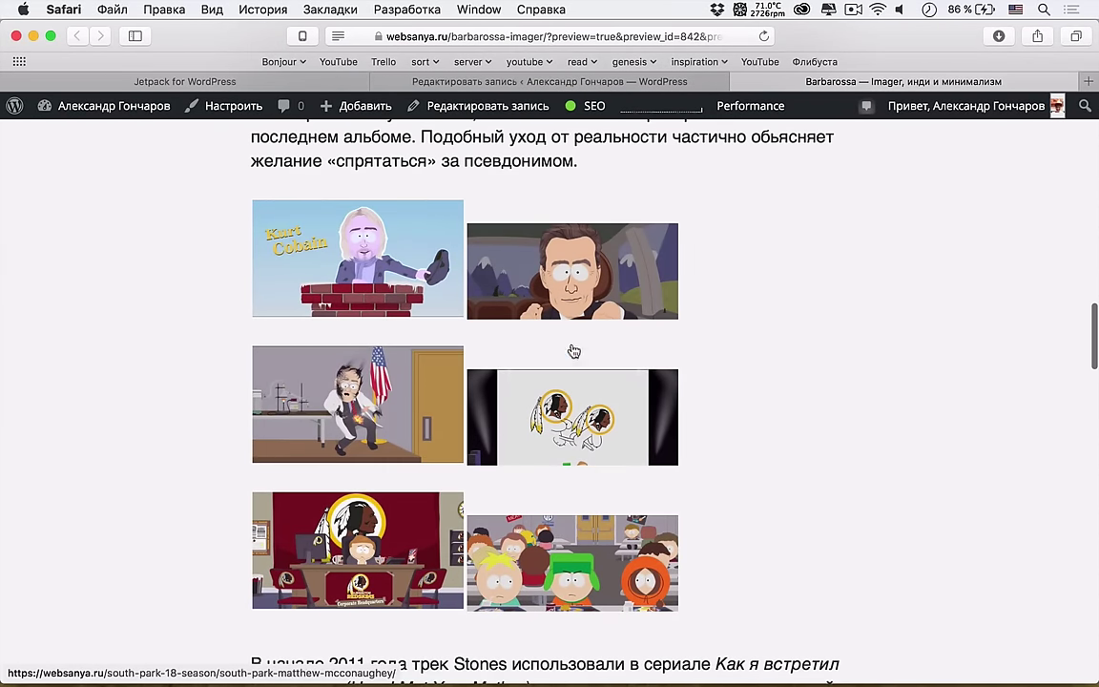
left_click(658, 277)
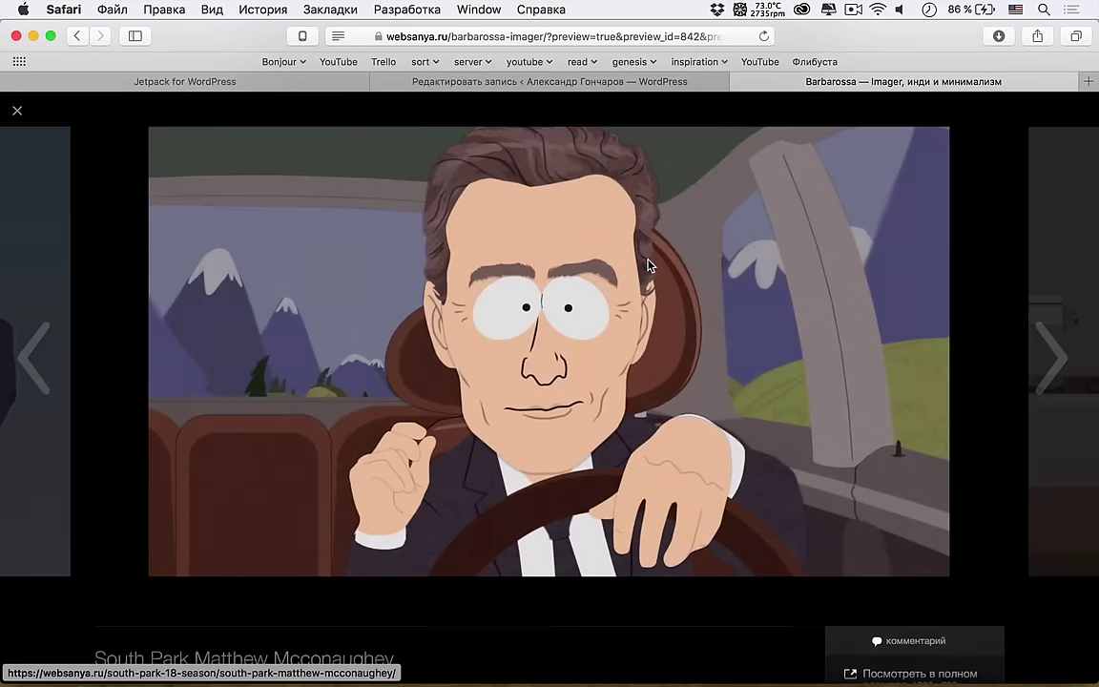
left_click(1054, 376)
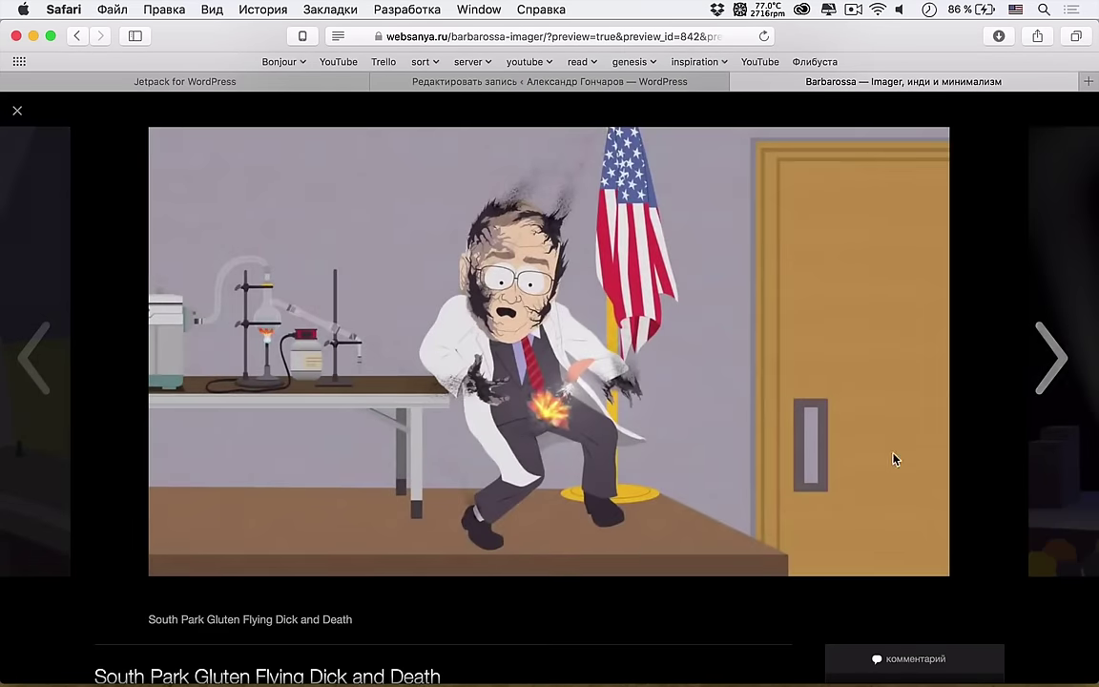
Step: Examine the title, comment form and full-size link beneath the current carousel image
scroll(674, 633, "down", 5)
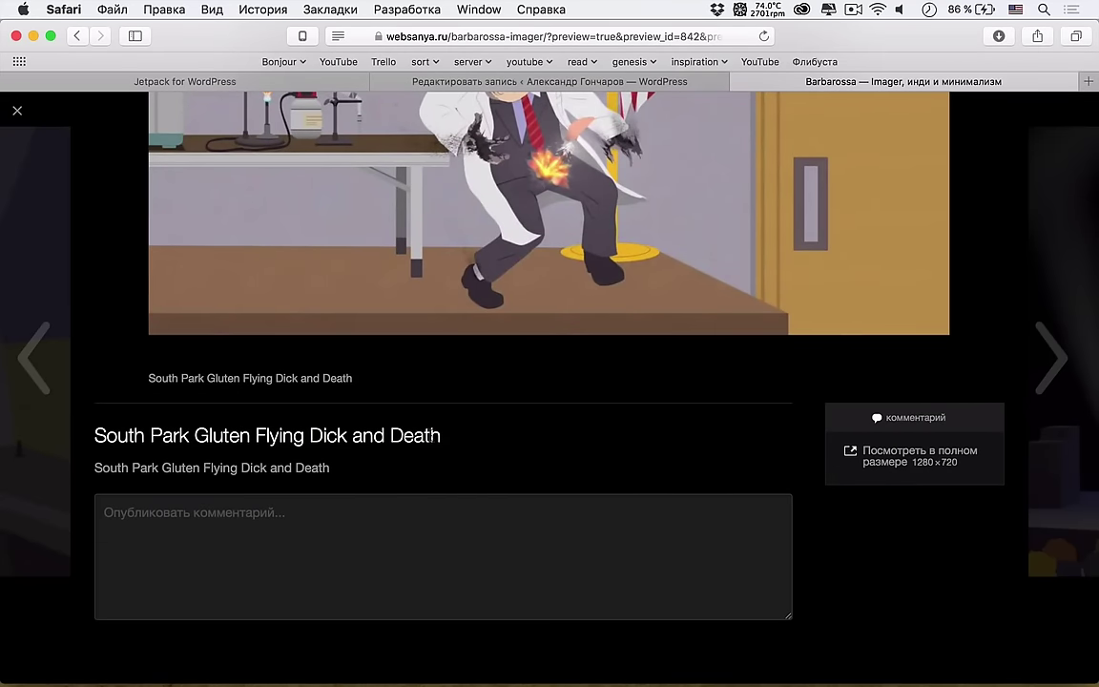
scroll(550, 498, "up", 3)
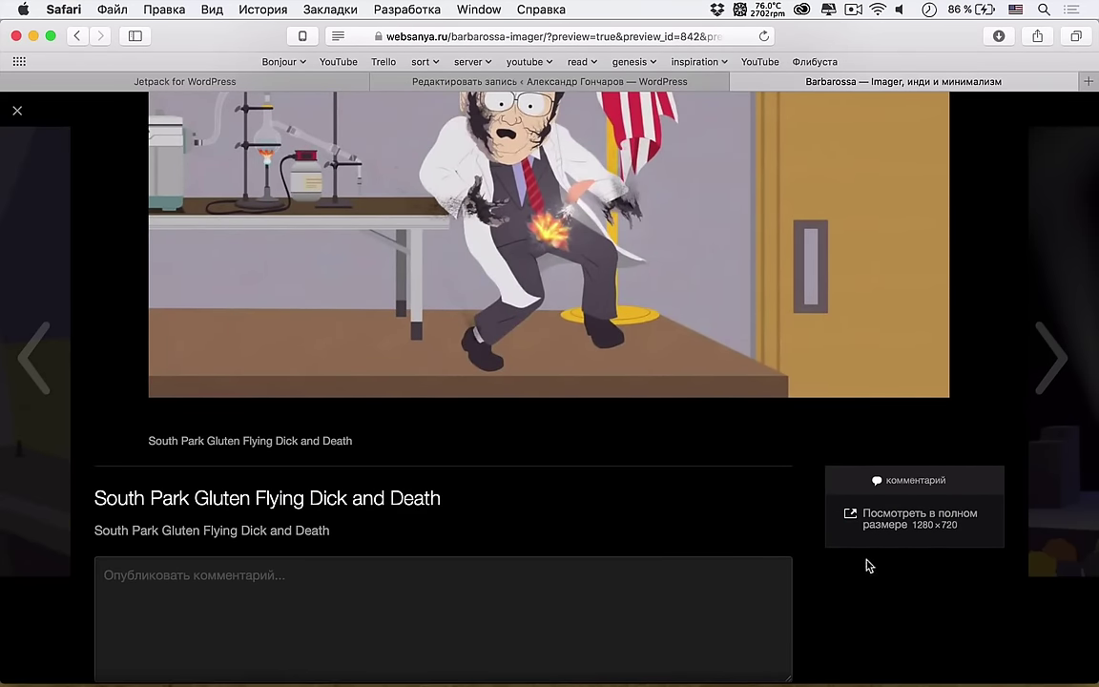
scroll(873, 534, "down", 4)
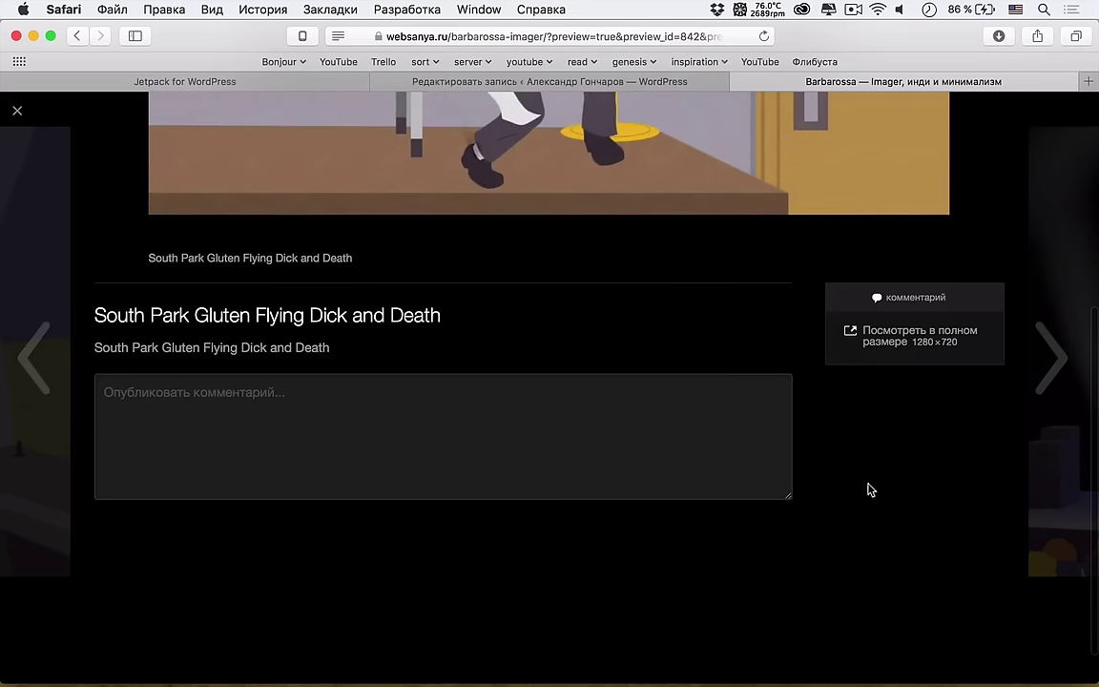
scroll(864, 482, "up", 5)
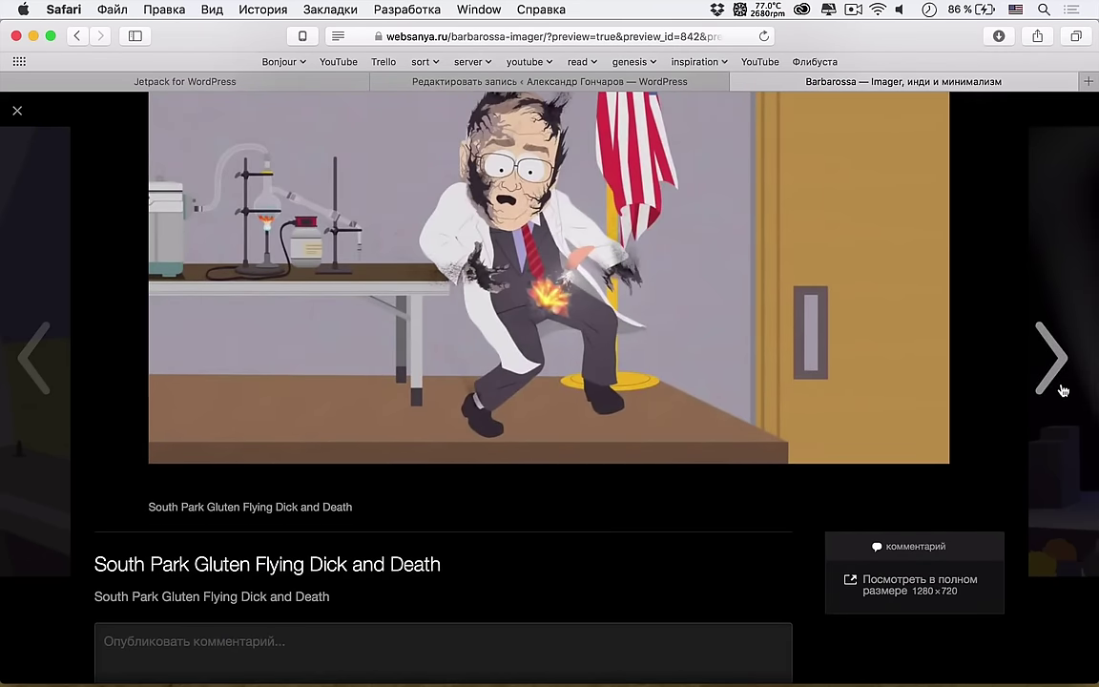
Step: Advance two images in the carousel, view the details beneath them, and close the carousel
left_click(1049, 357)
scroll(952, 480, "down", 5)
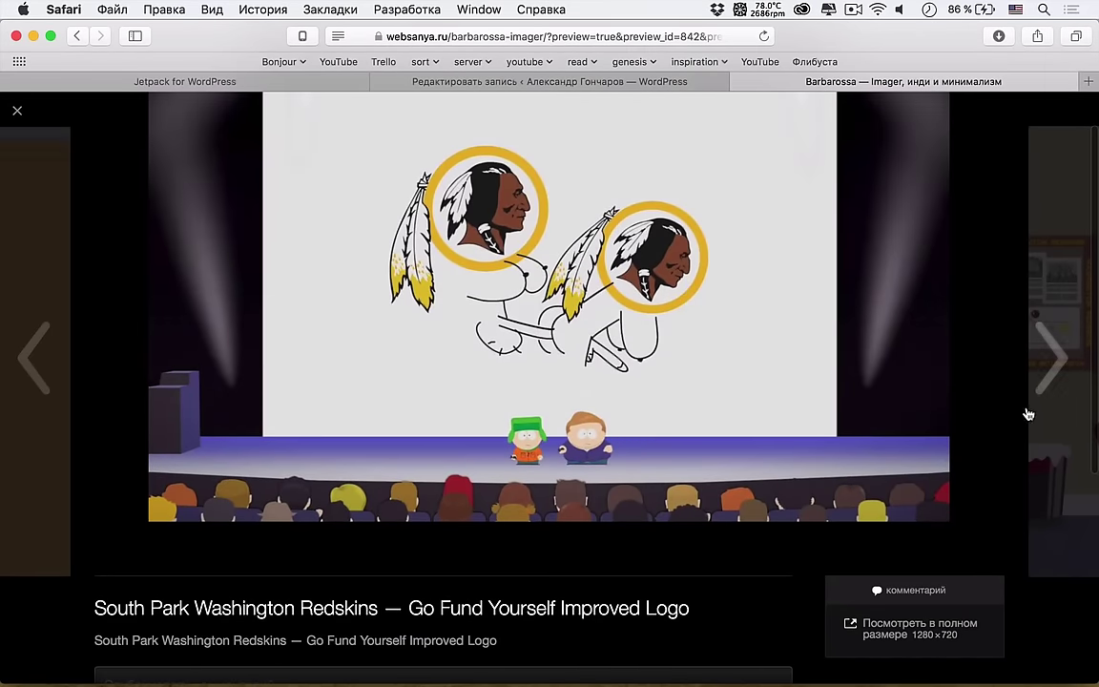
left_click(1028, 412)
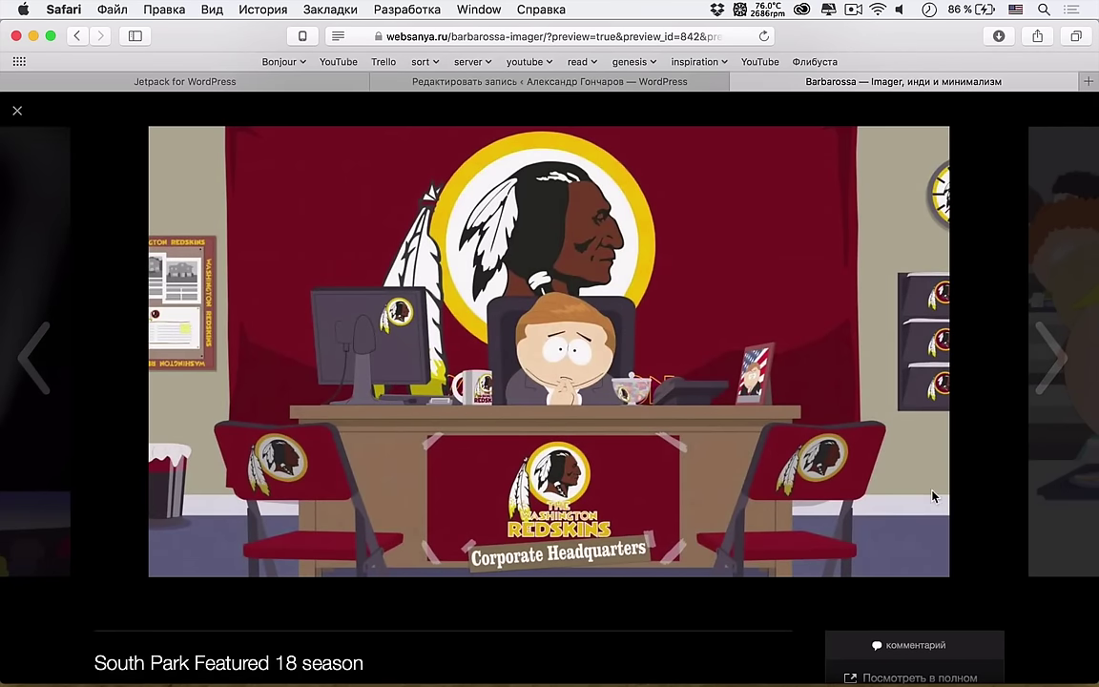
scroll(930, 596, "down", 5)
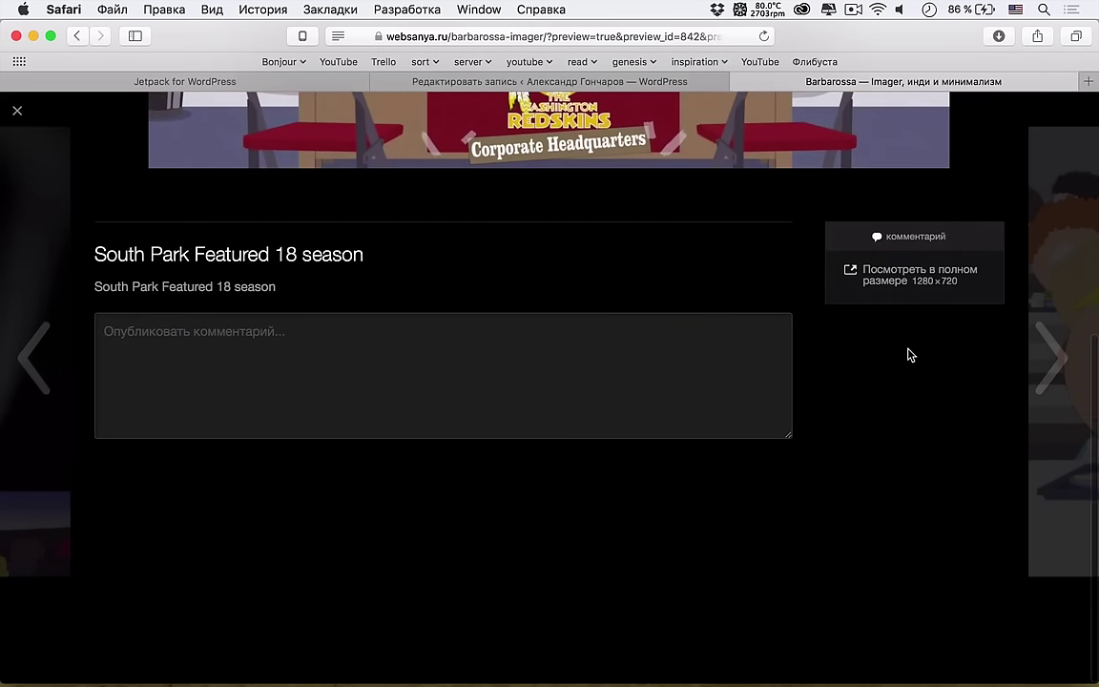
scroll(385, 292, "up", 5)
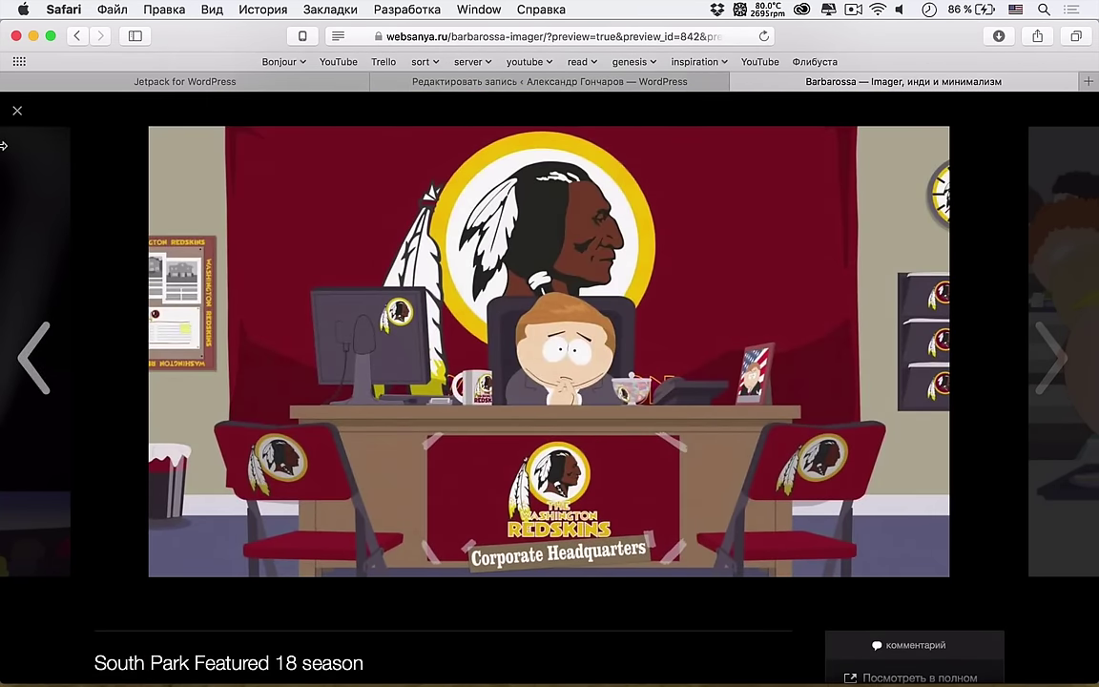
left_click(17, 114)
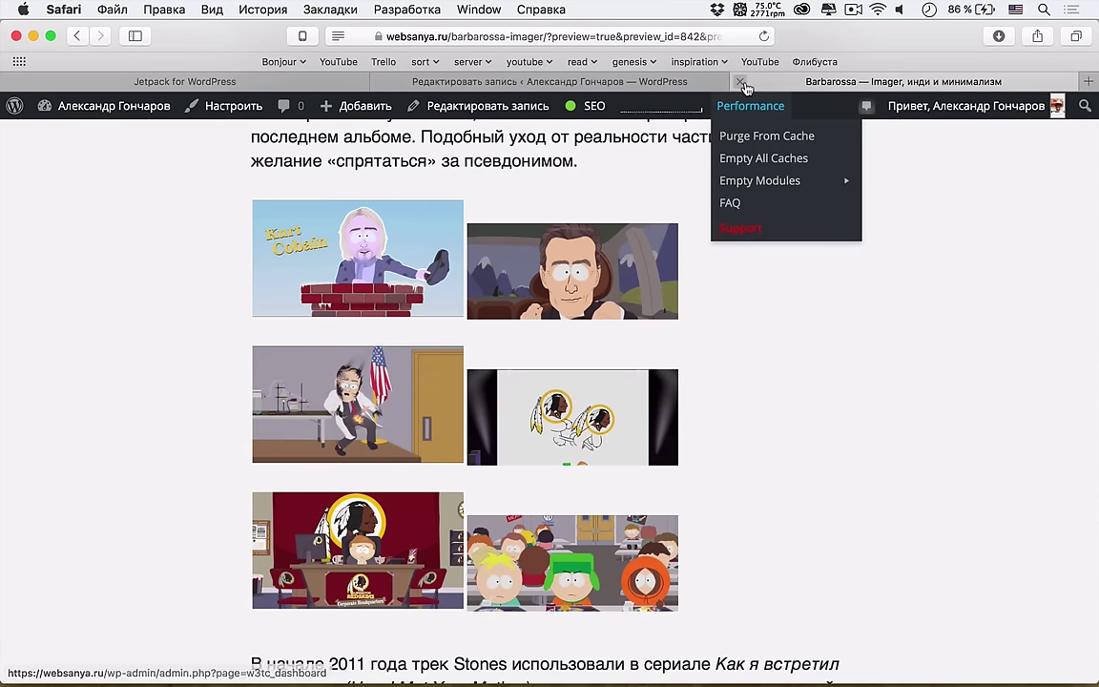
Step: Close the post preview, delete the rectangular gallery shortcode from the post's text and update the post
key("super+w")
scroll(572, 467, "down", 5)
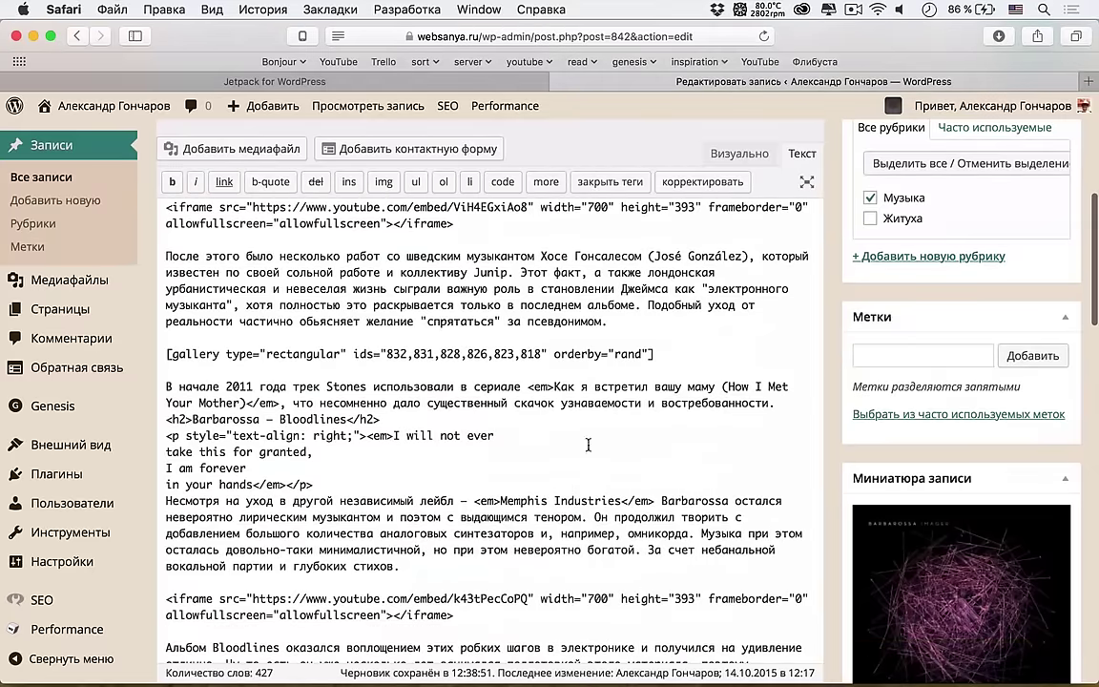
left_click_drag(664, 353, 731, 321)
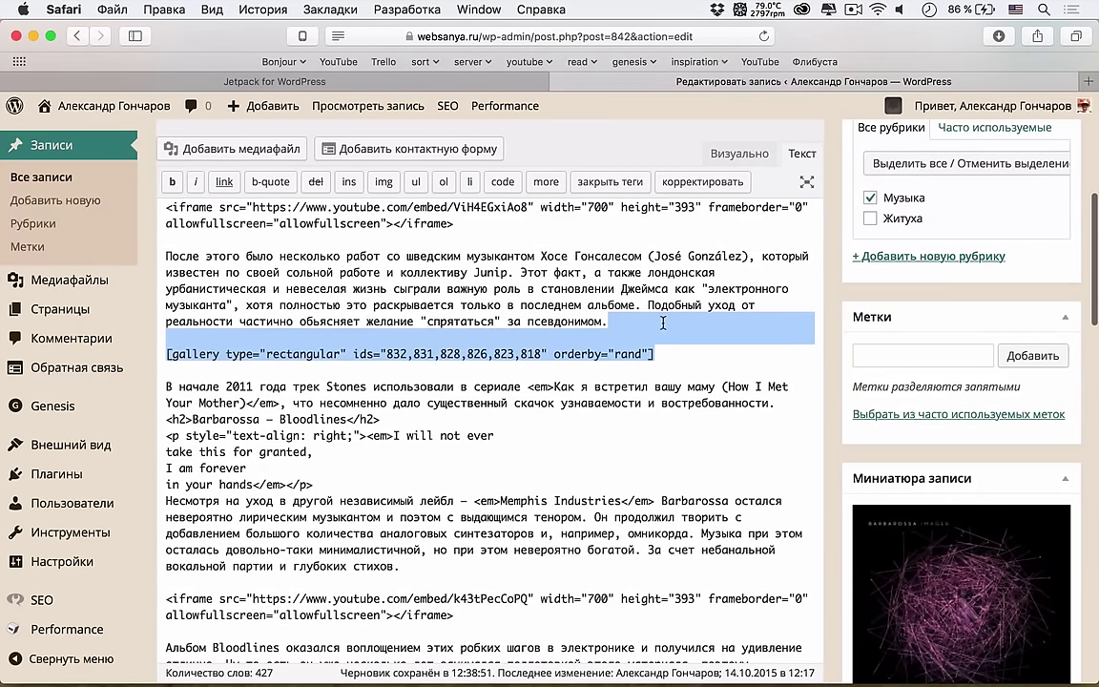
key("BackSpace")
scroll(858, 401, "up", 10)
left_click(1034, 472)
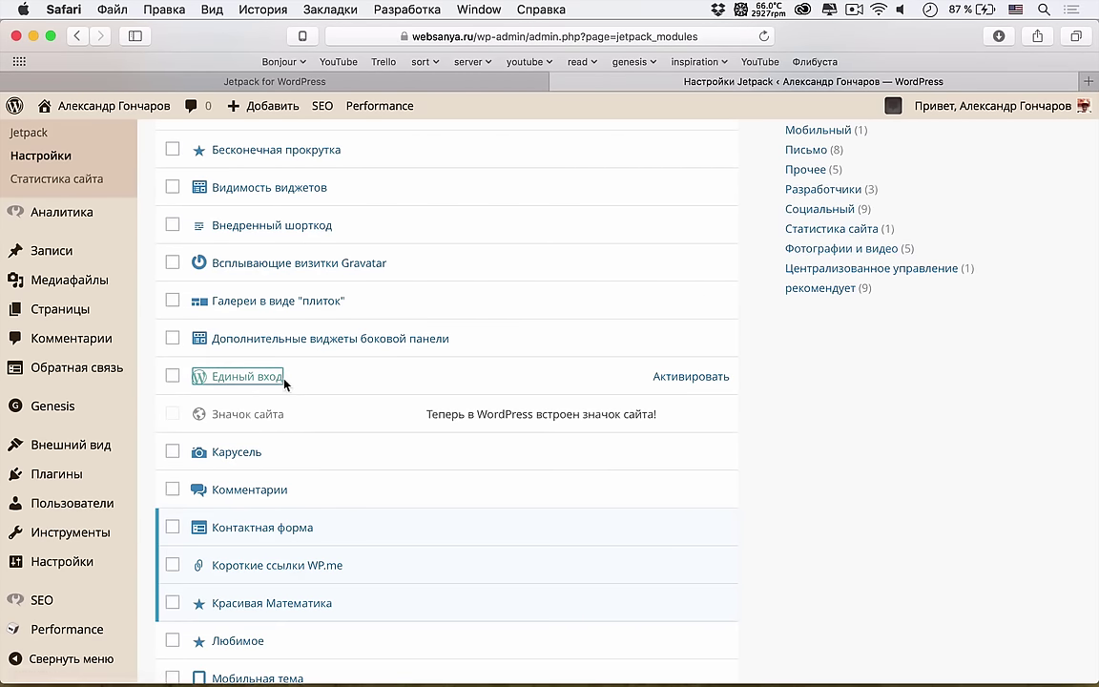
Step: Activate the Jetpack module Единый вход and open websanya.ru/wp-login.php in a new tab
left_click(714, 380)
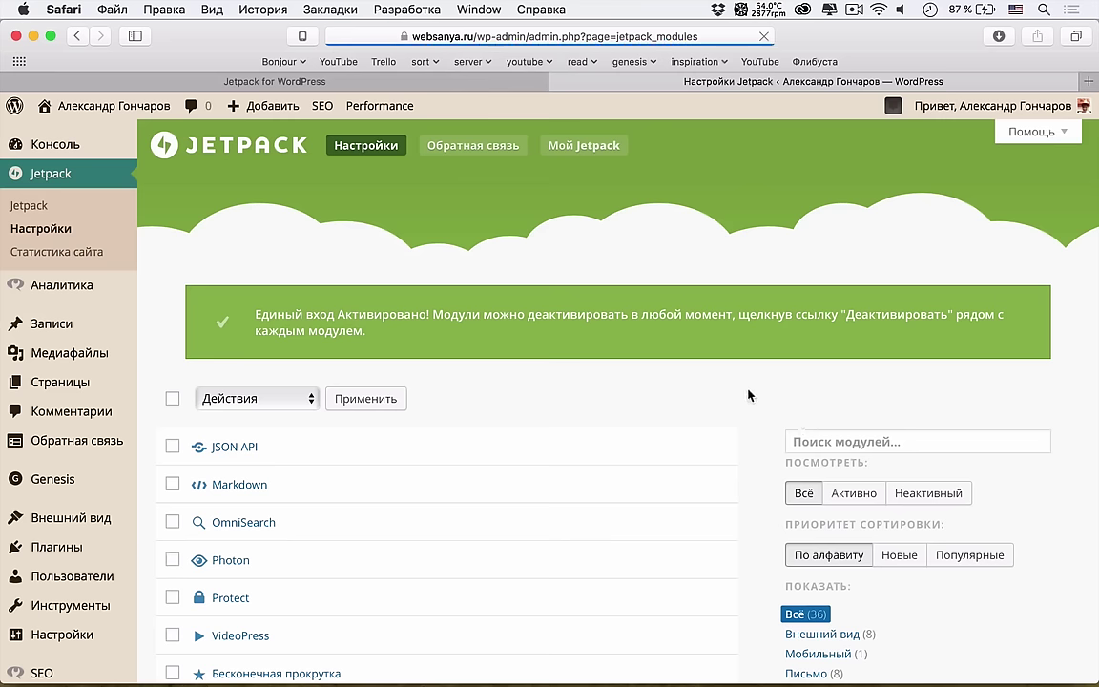
key("super+t")
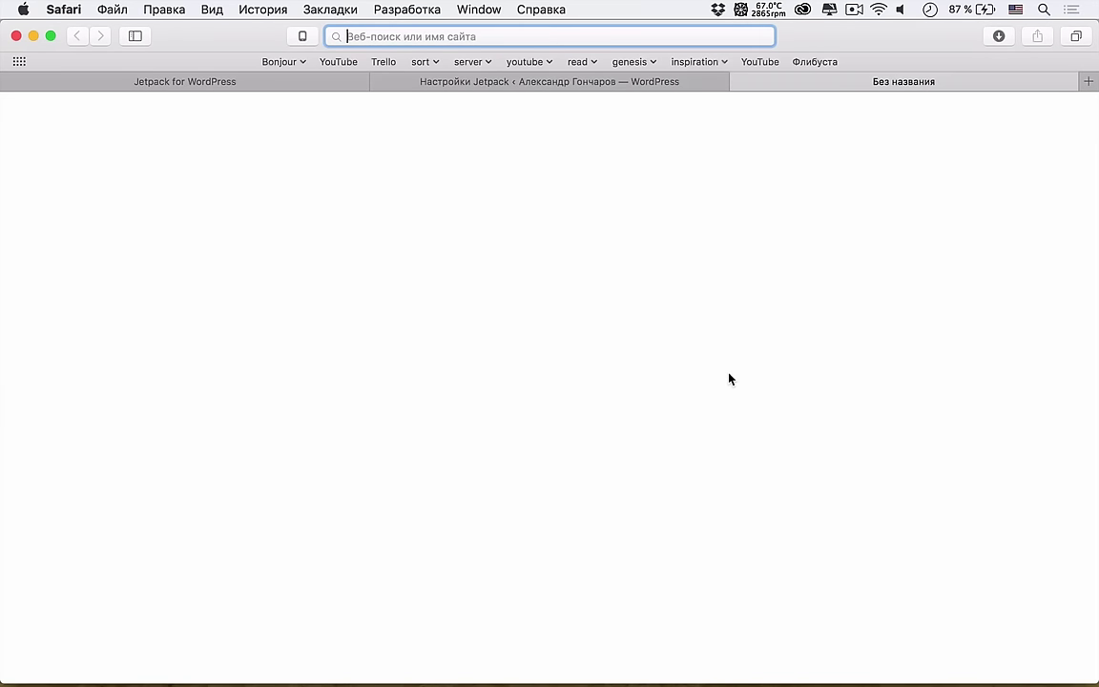
type("websanya.ru/w")
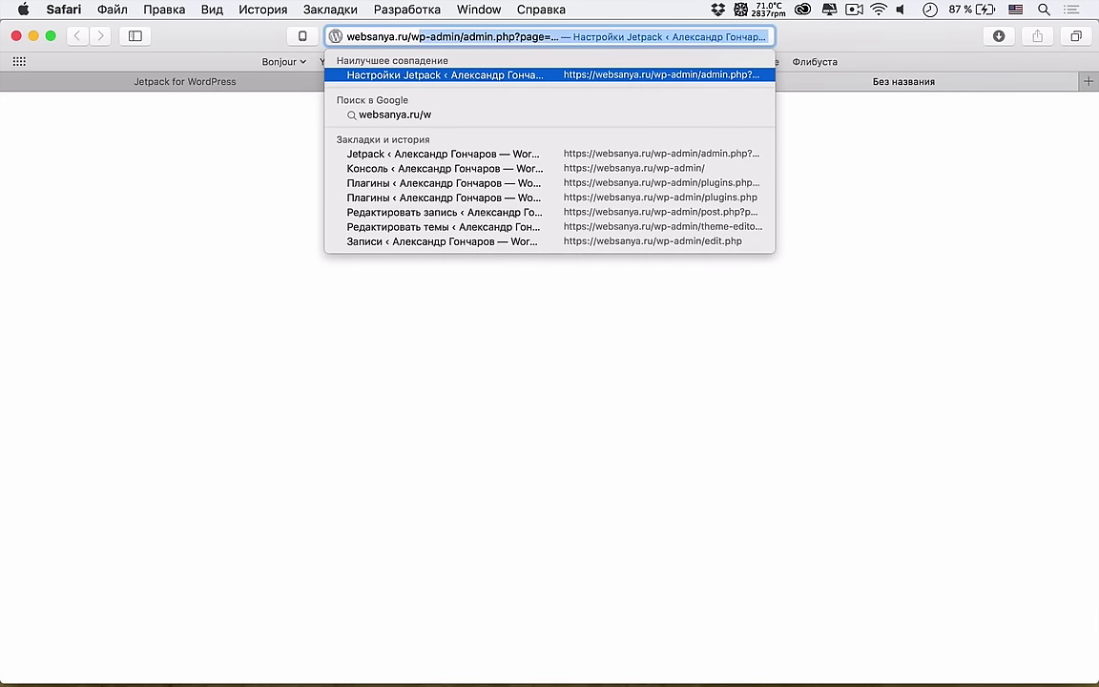
type("p-lo")
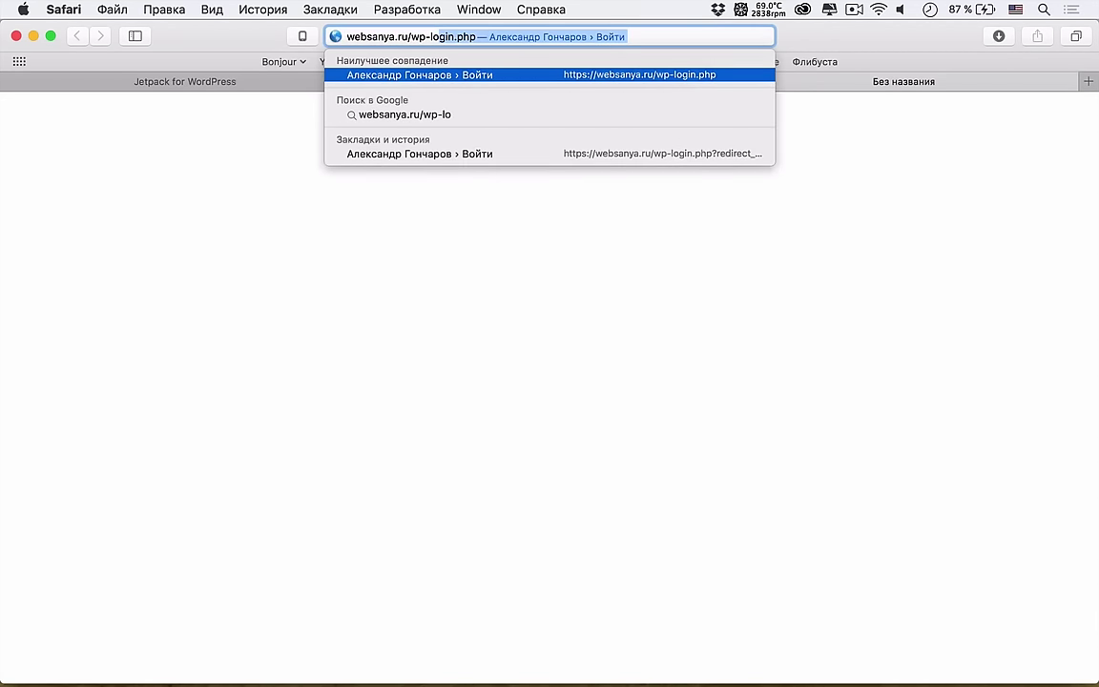
key("Return")
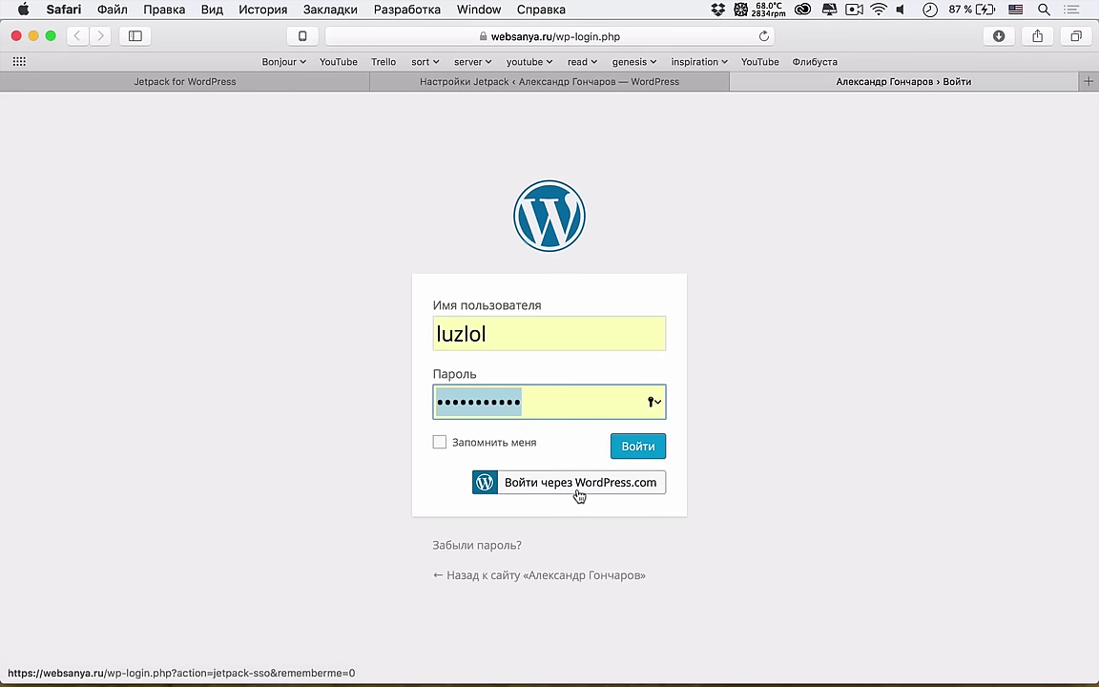
Step: Close the login page and deactivate the Единый вход module
left_click(743, 83)
scroll(598, 556, "down", 5)
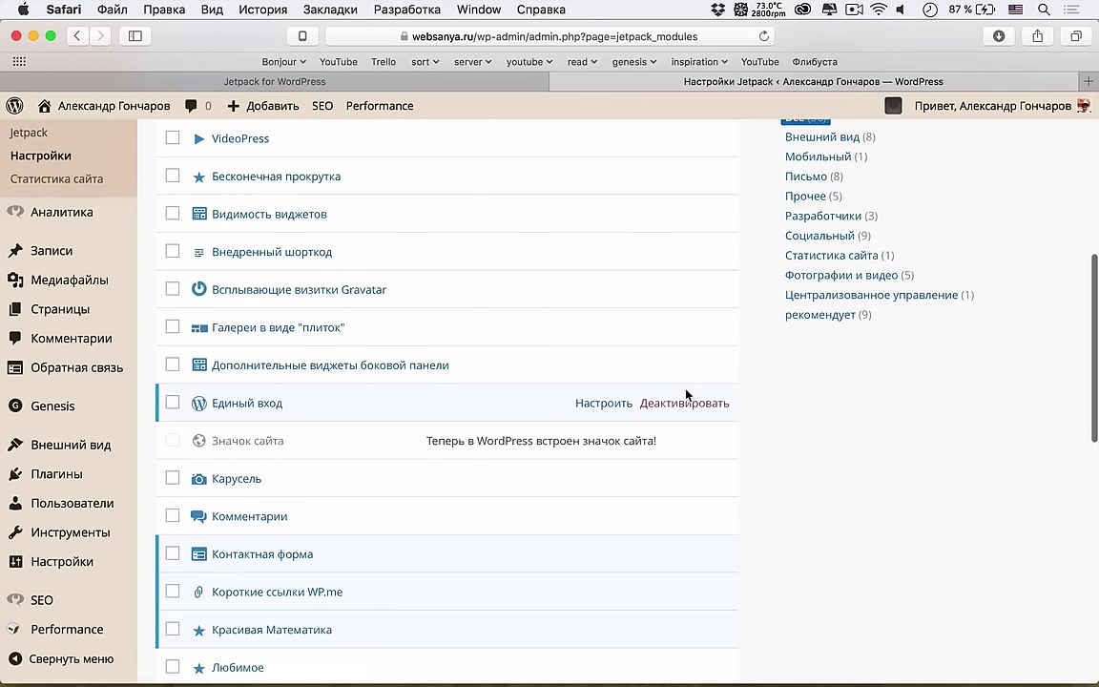
left_click(684, 402)
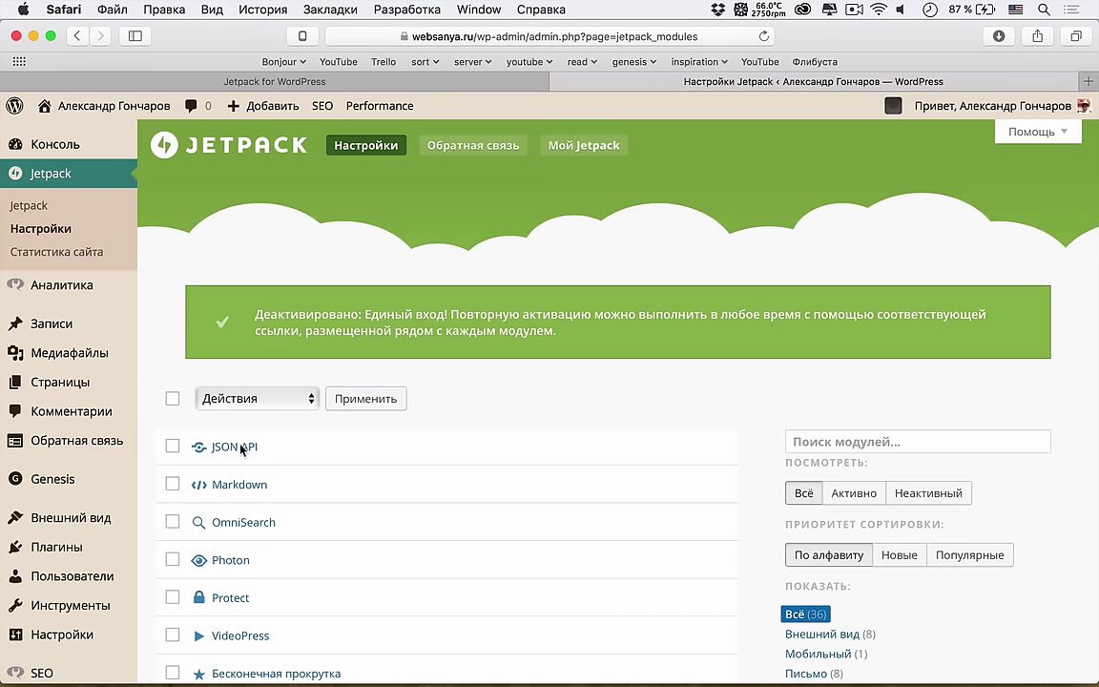
Step: Open the theme customizer in a new tab and look into the Свойства сайта section
mouse_move(66, 520)
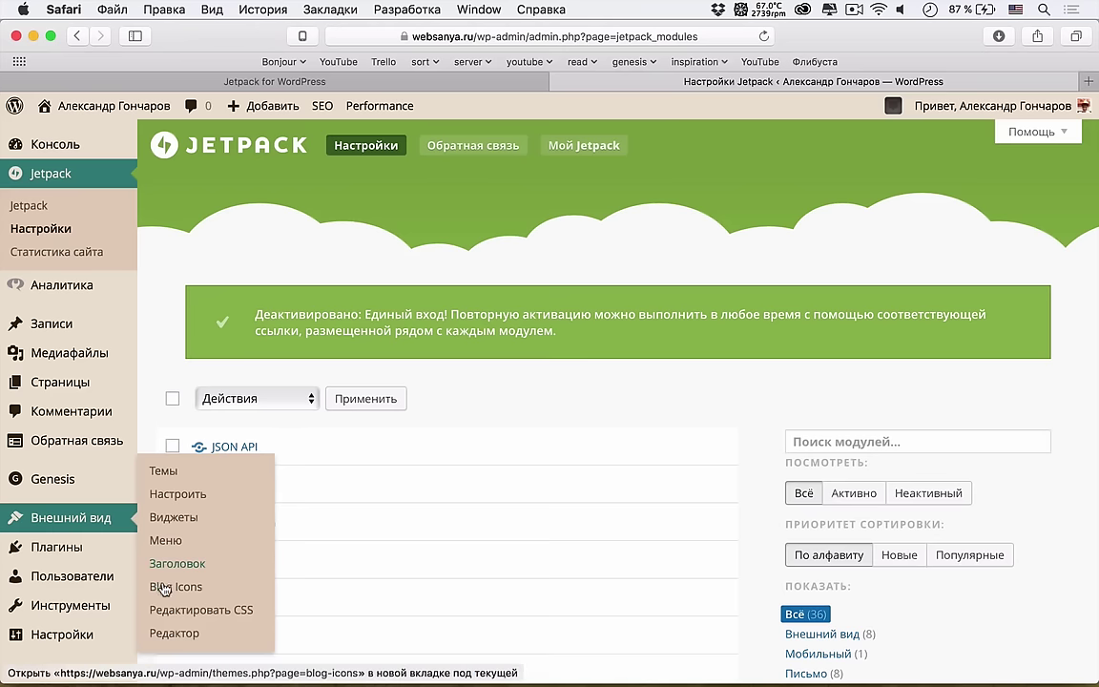
left_click(191, 495, "super")
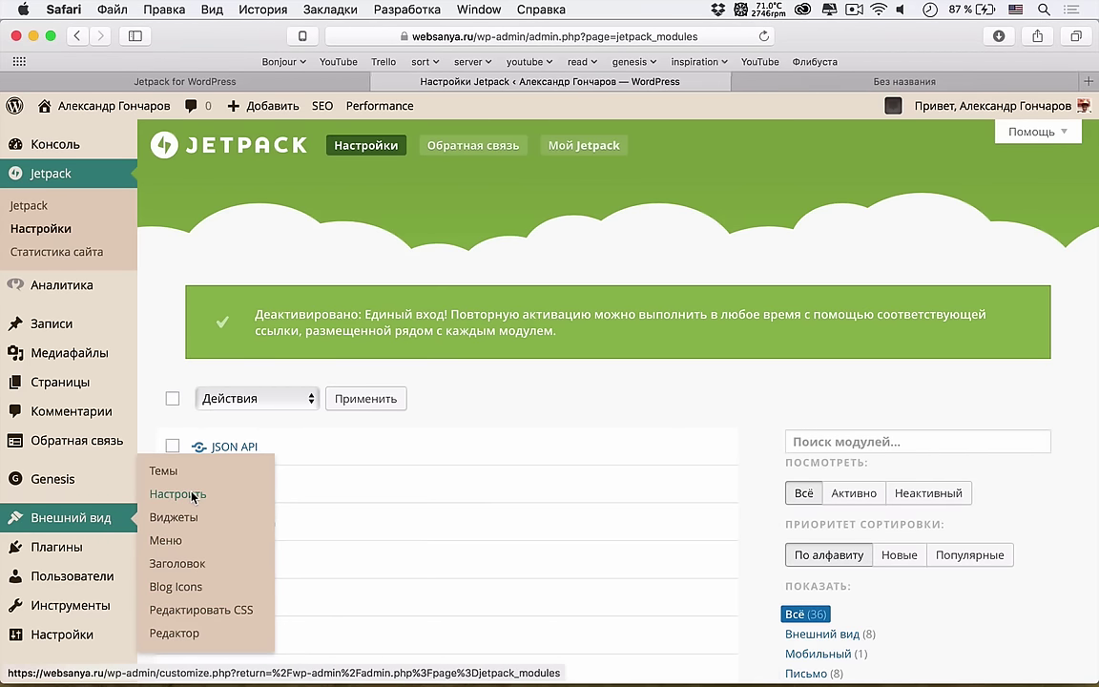
left_click(924, 82)
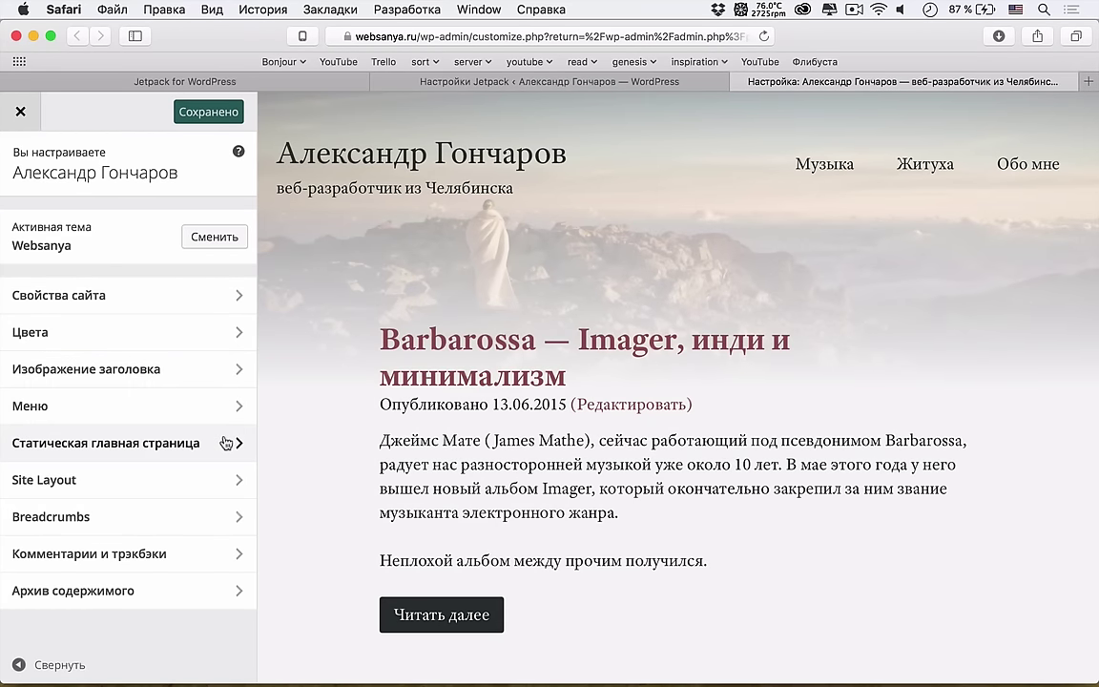
left_click(236, 295)
left_click(21, 162)
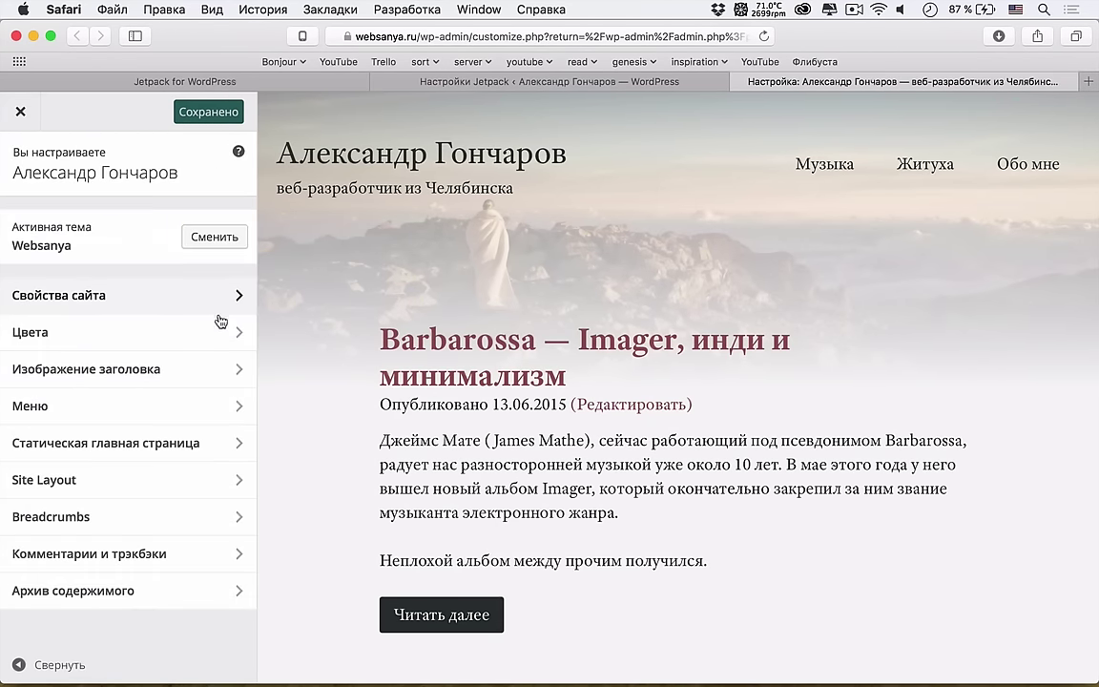
Step: Look through the customizer sections Статическая главная страница, Цвета and Свойства сайта, returning to the section list
left_click(233, 439)
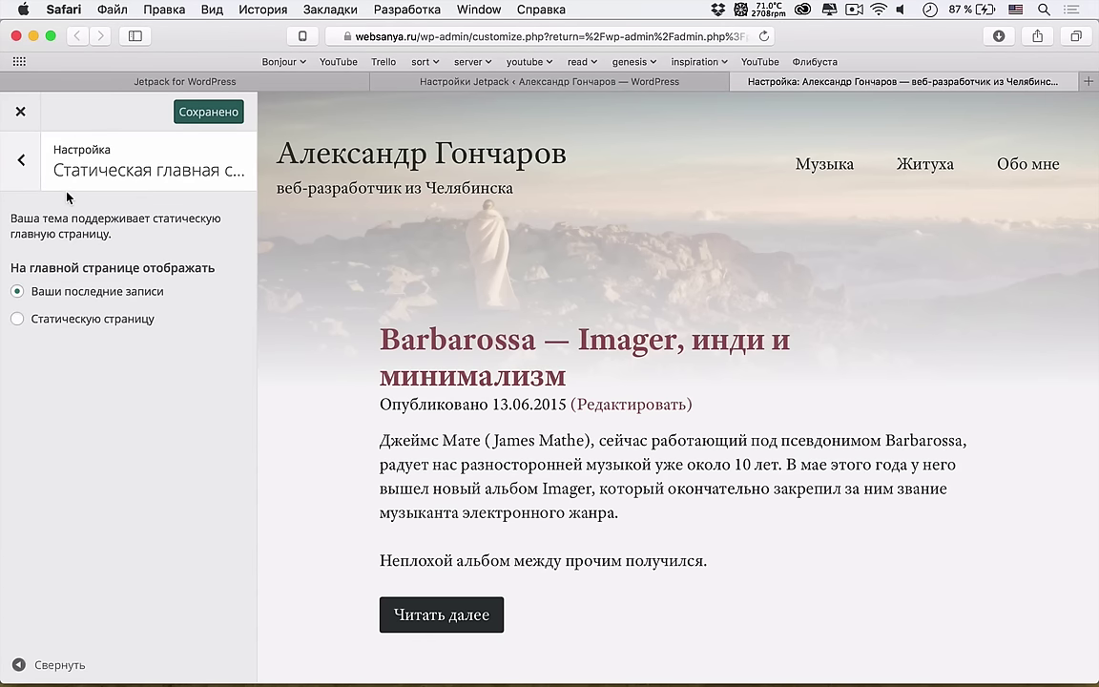
left_click(21, 163)
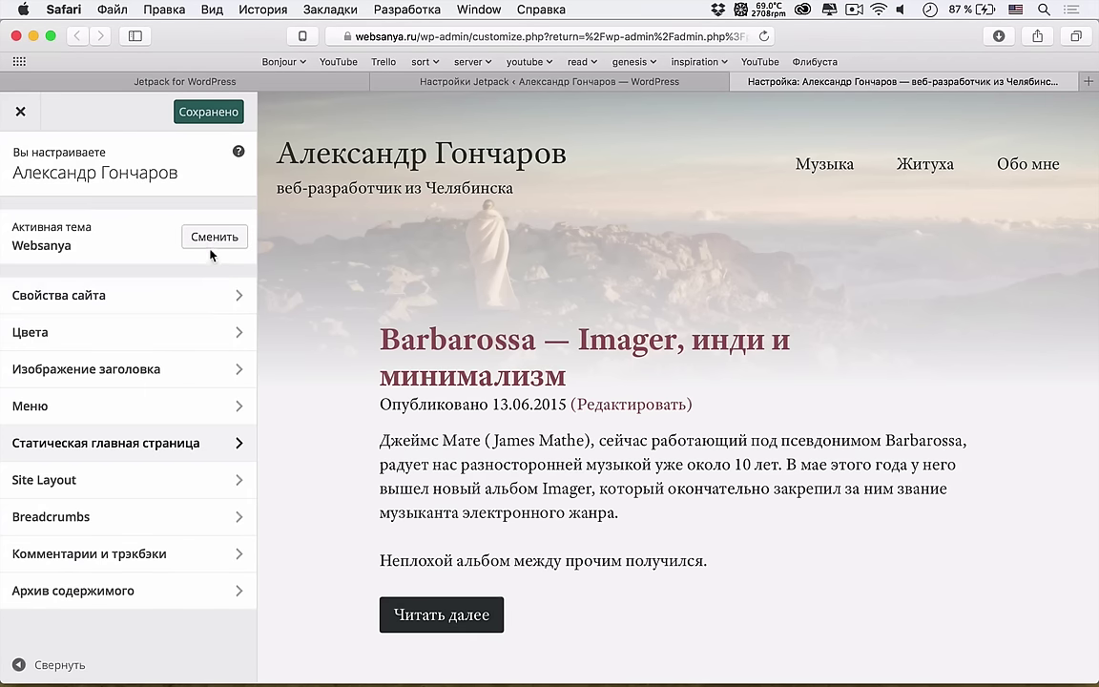
left_click(246, 331)
left_click(21, 158)
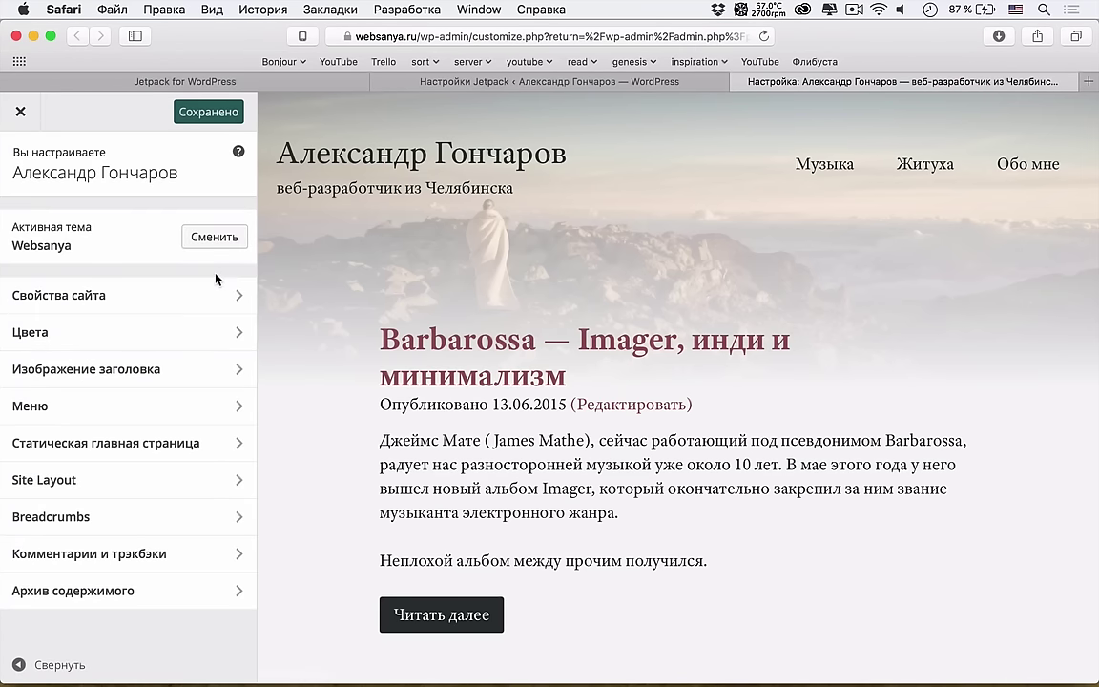
left_click(231, 295)
left_click(21, 159)
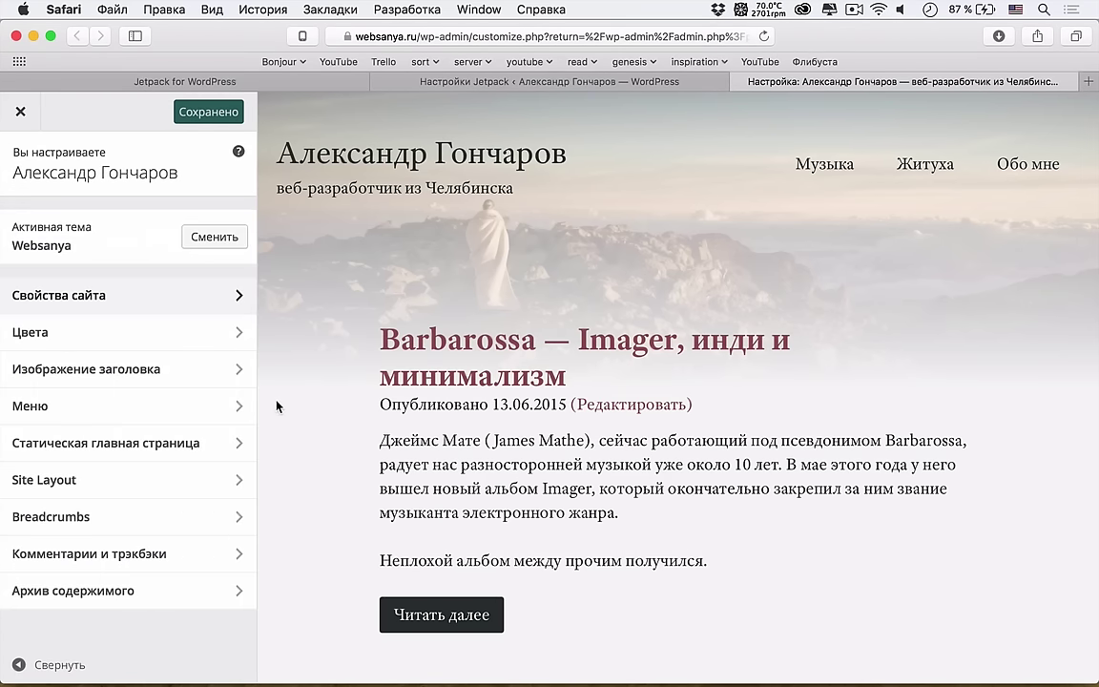
Step: View the media library for Иконка сайта in Свойства сайта, dismiss it without choosing a file, and leave the customizer
left_click(234, 299)
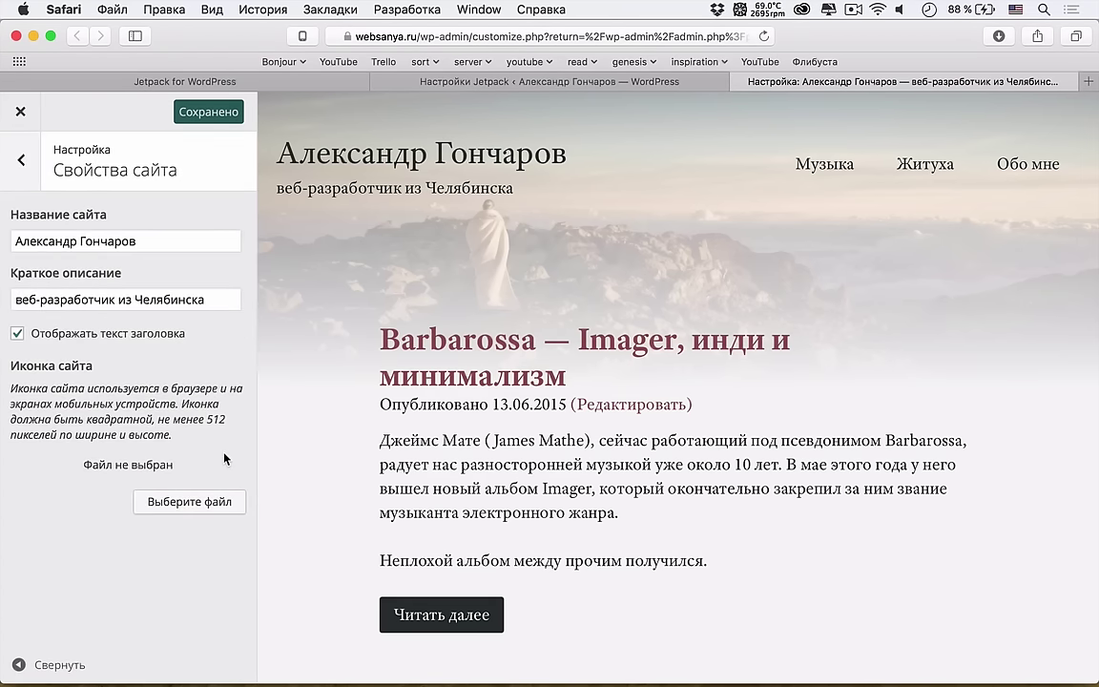
left_click(212, 501)
left_click(196, 502)
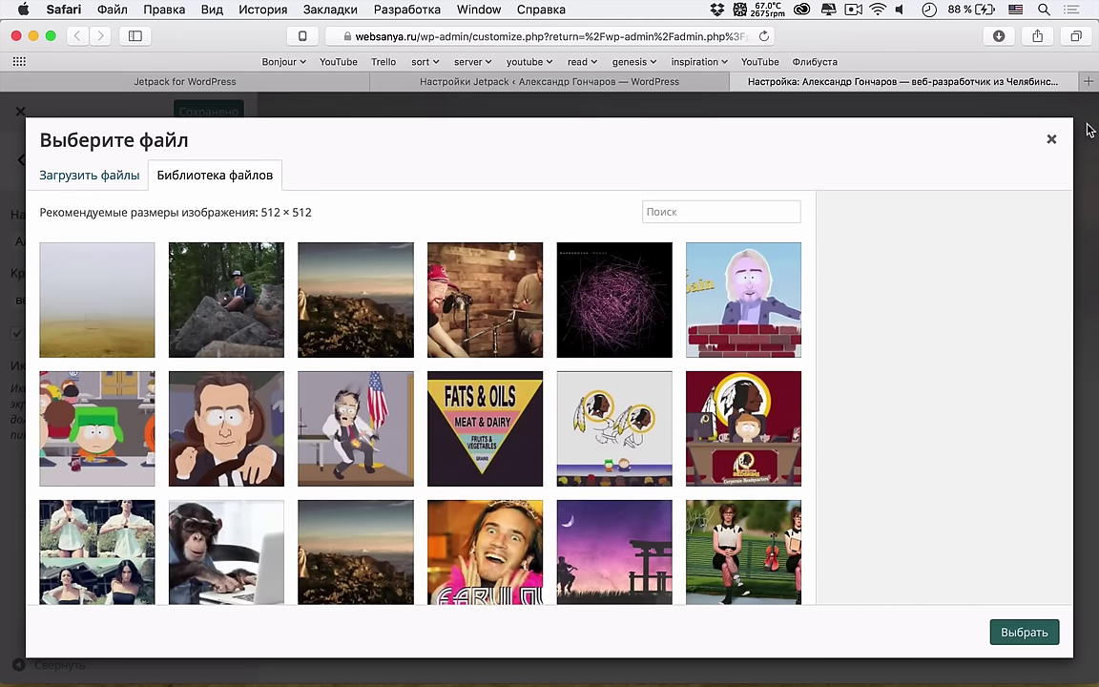
left_click(1051, 139)
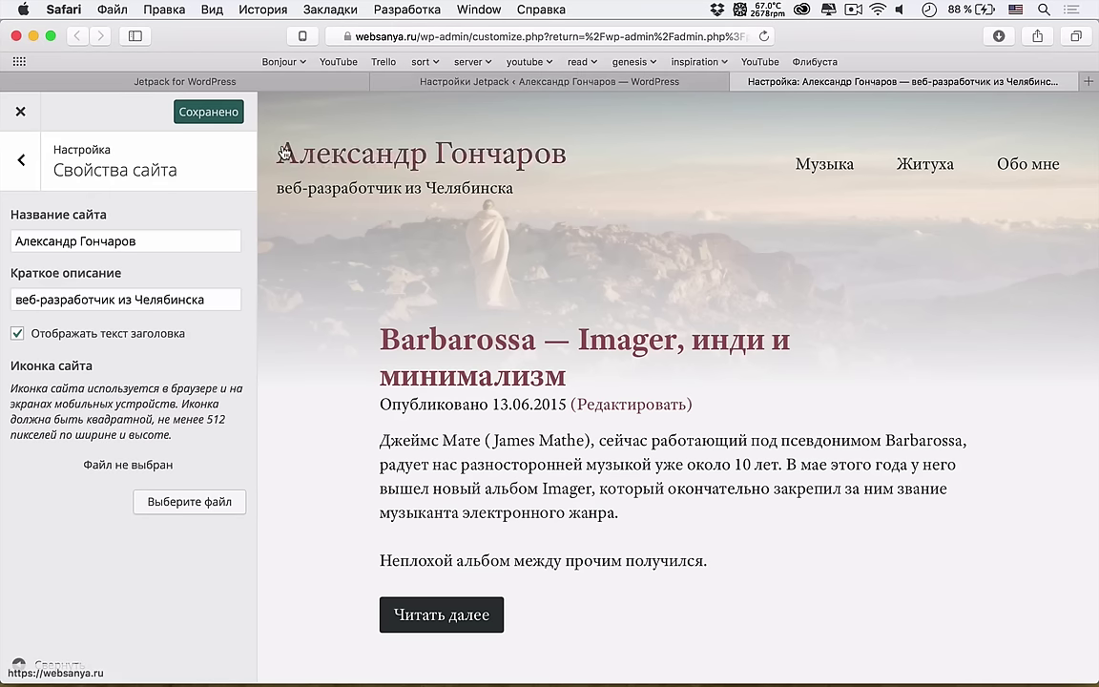
left_click(20, 112)
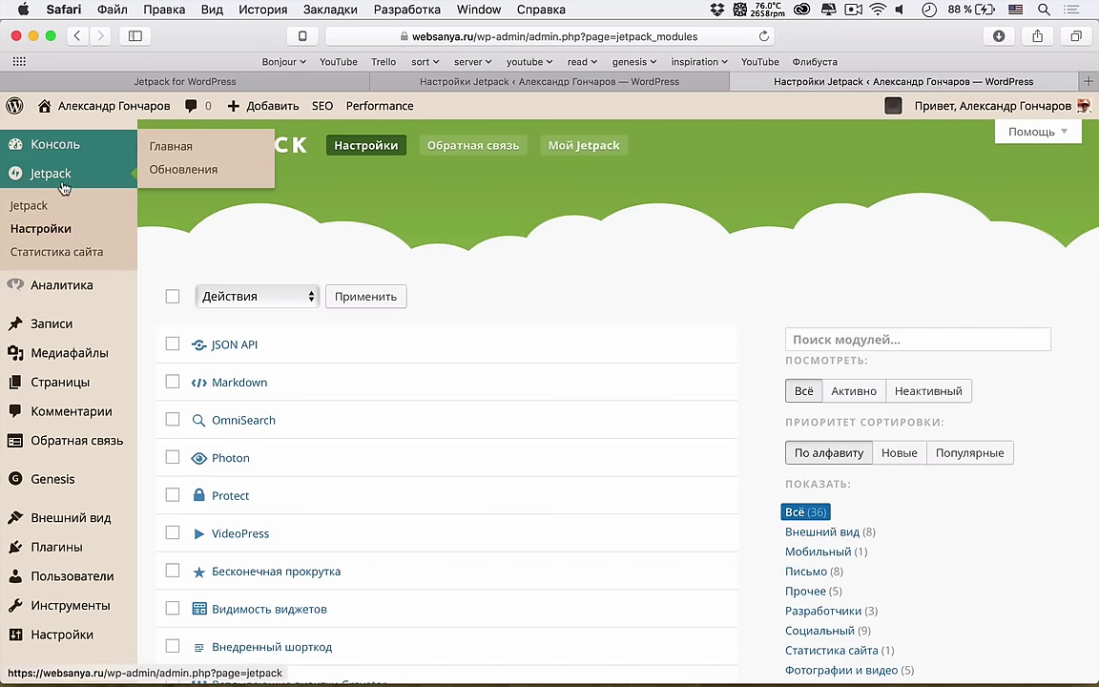
Step: Open the Blog Icons page in a new tab and review its favicon and iPhone icon options
mouse_move(86, 515)
left_click(216, 589, "super")
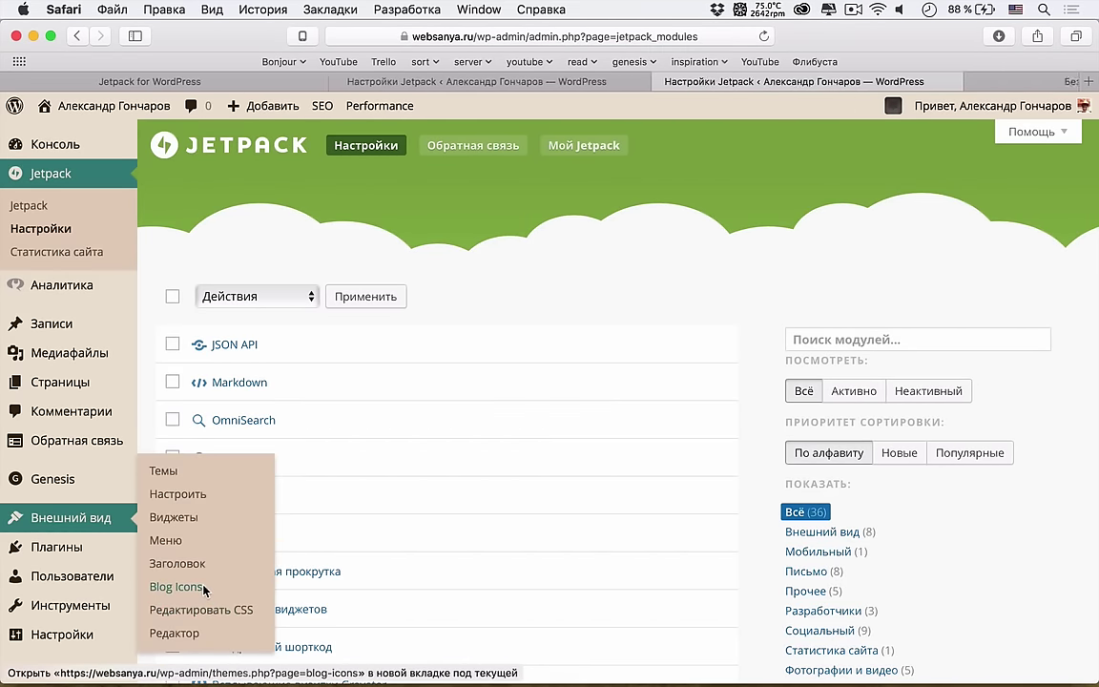
left_click(939, 81)
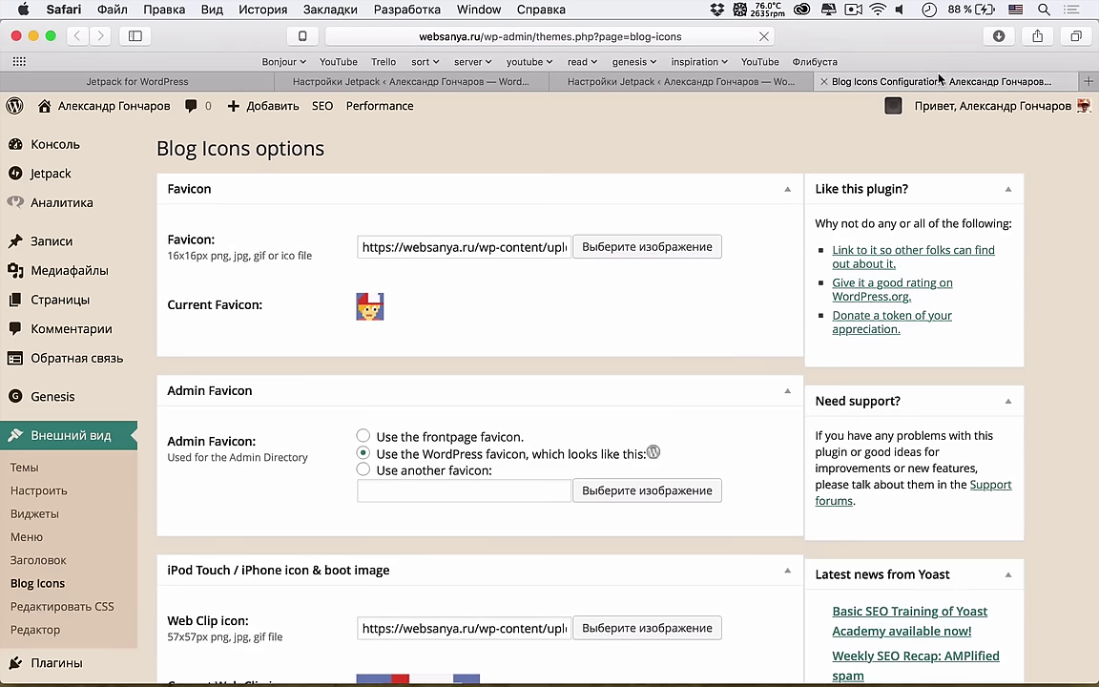
scroll(890, 250, "down", 6)
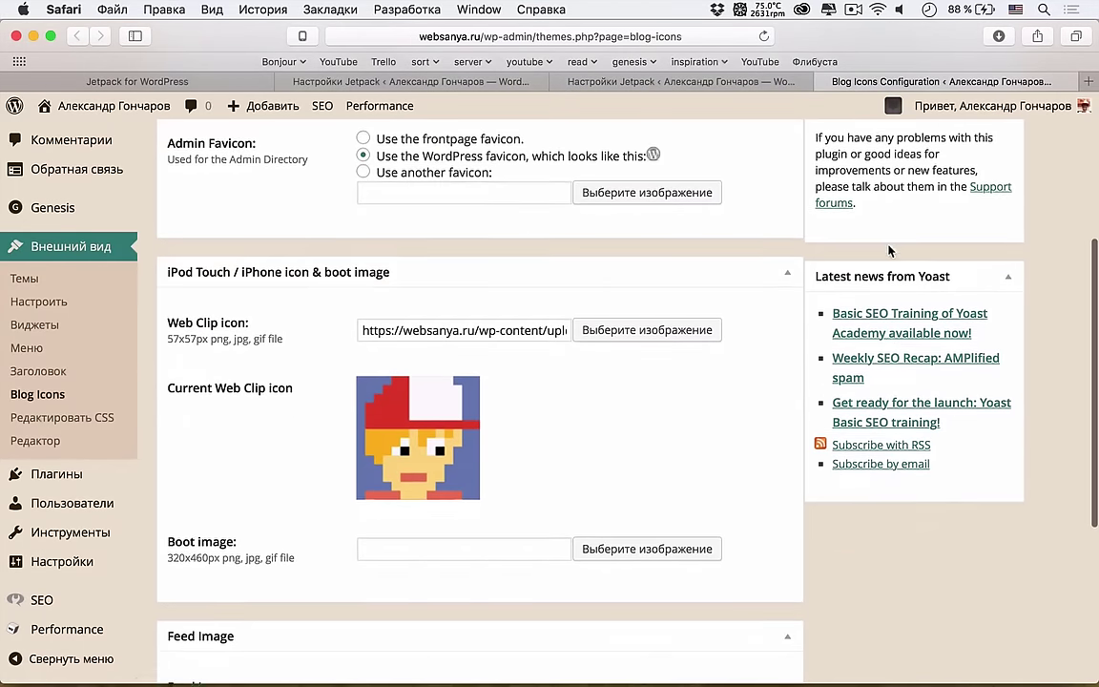
scroll(890, 250, "up", 6)
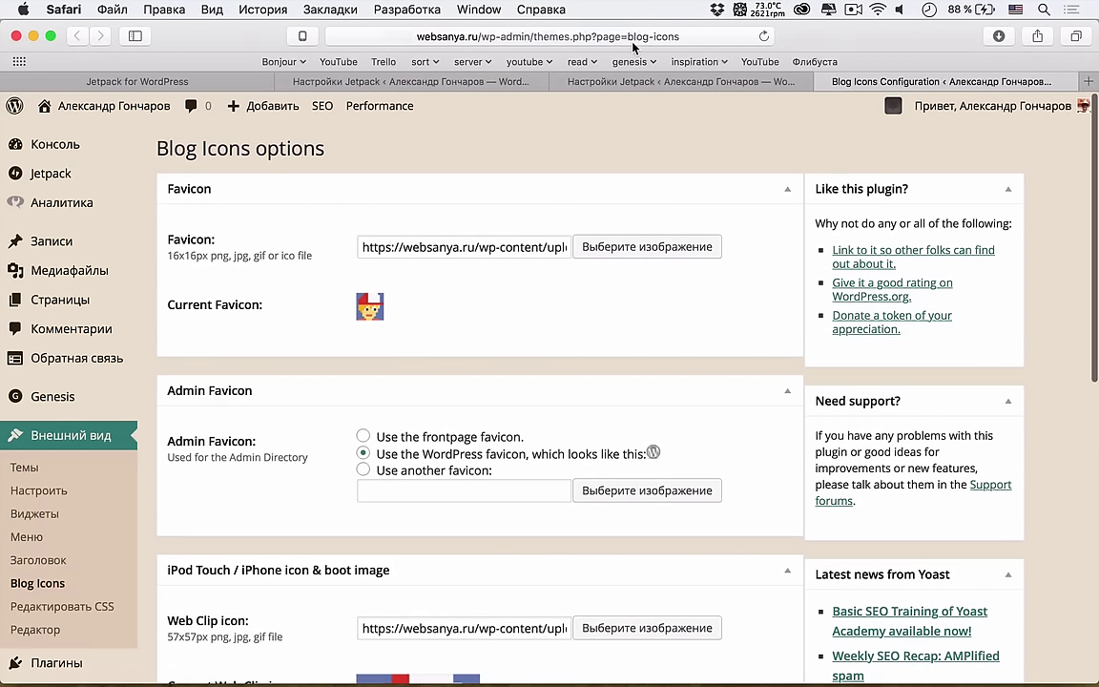
Step: Examine the Blog Icons options from Favicon and Admin Favicon through the iPhone icon to Feed Image
left_click(569, 37)
left_click(813, 133)
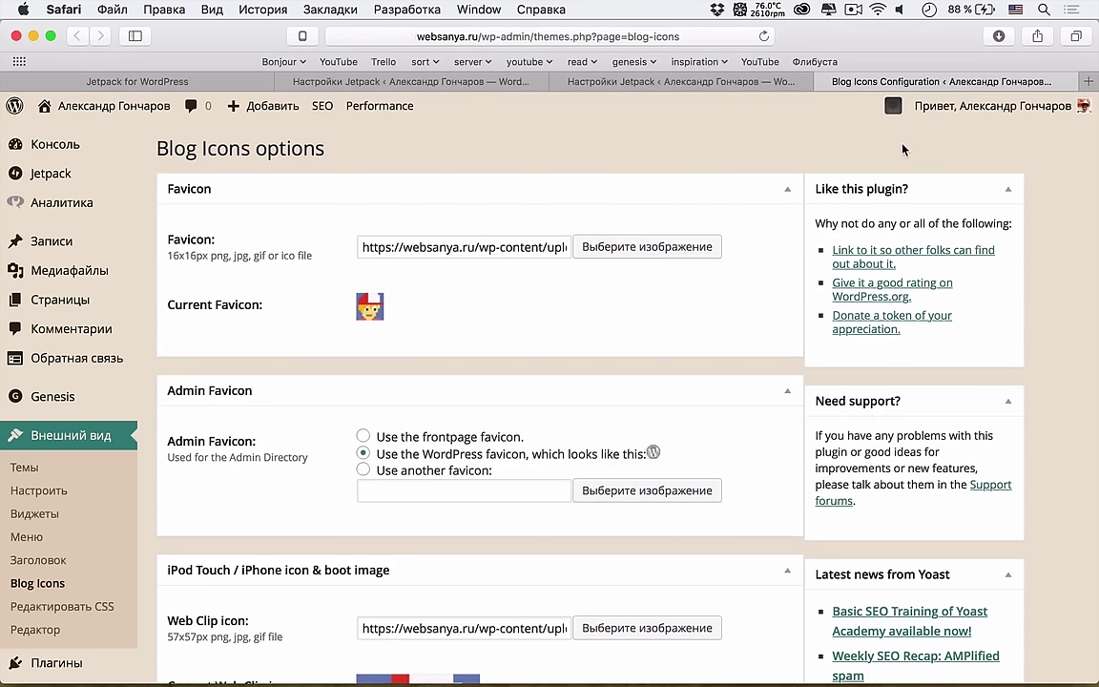
scroll(375, 315, "down", 8)
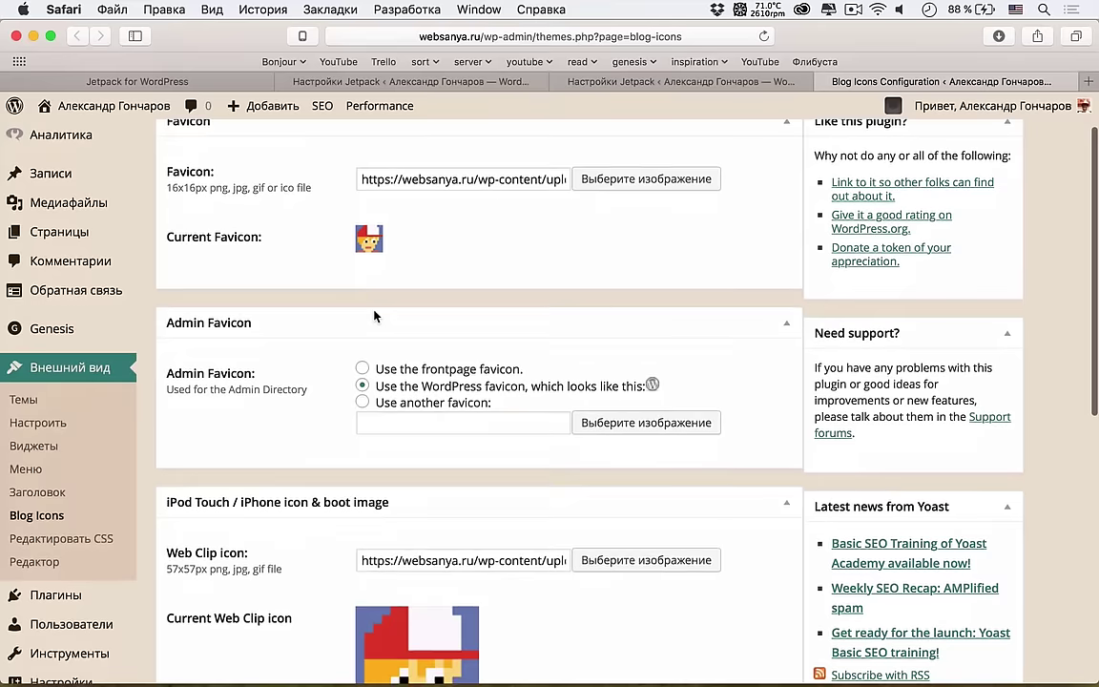
scroll(374, 315, "down", 4)
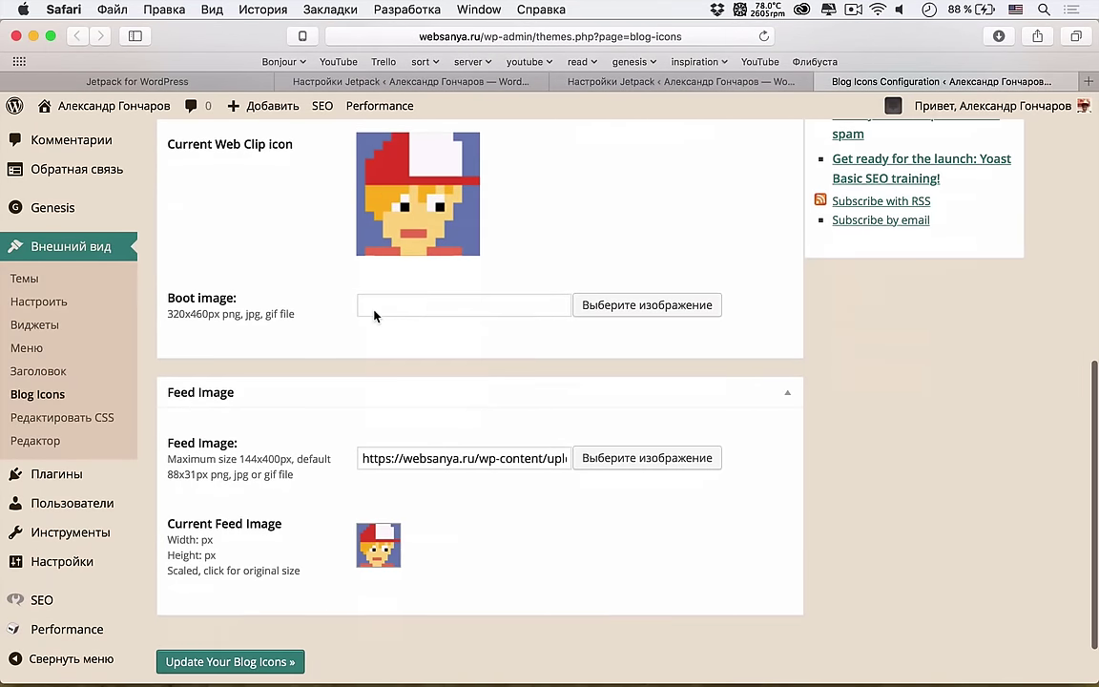
scroll(374, 313, "up", 6)
scroll(374, 310, "up", 7)
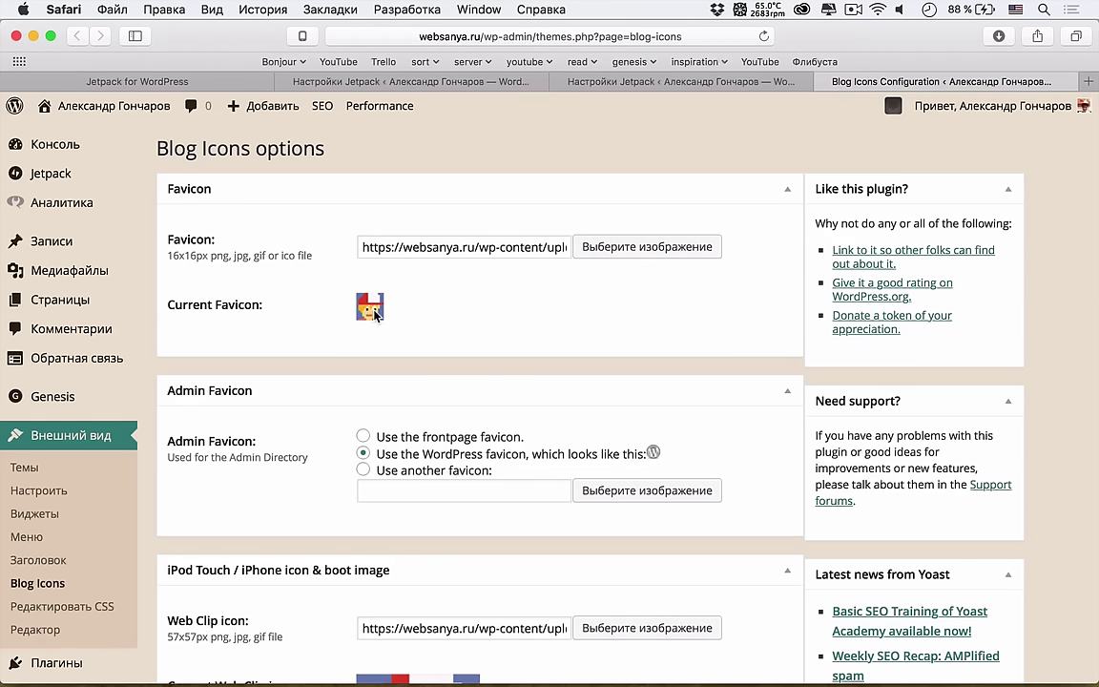
scroll(437, 442, "down", 5)
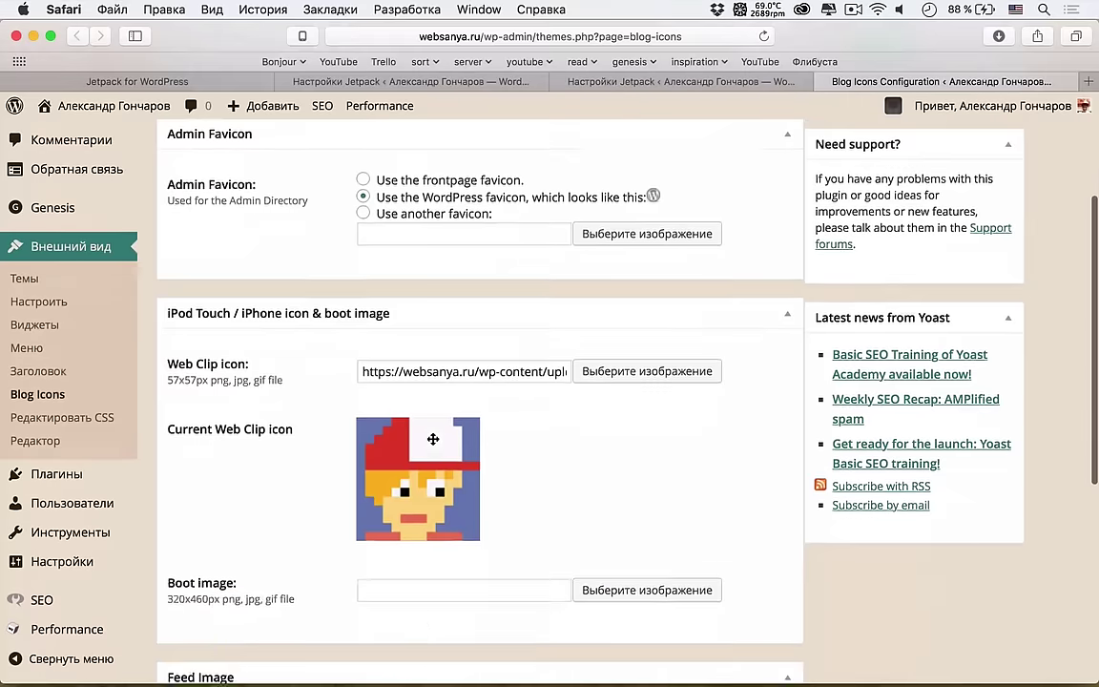
scroll(436, 442, "down", 4)
scroll(436, 441, "up", 2)
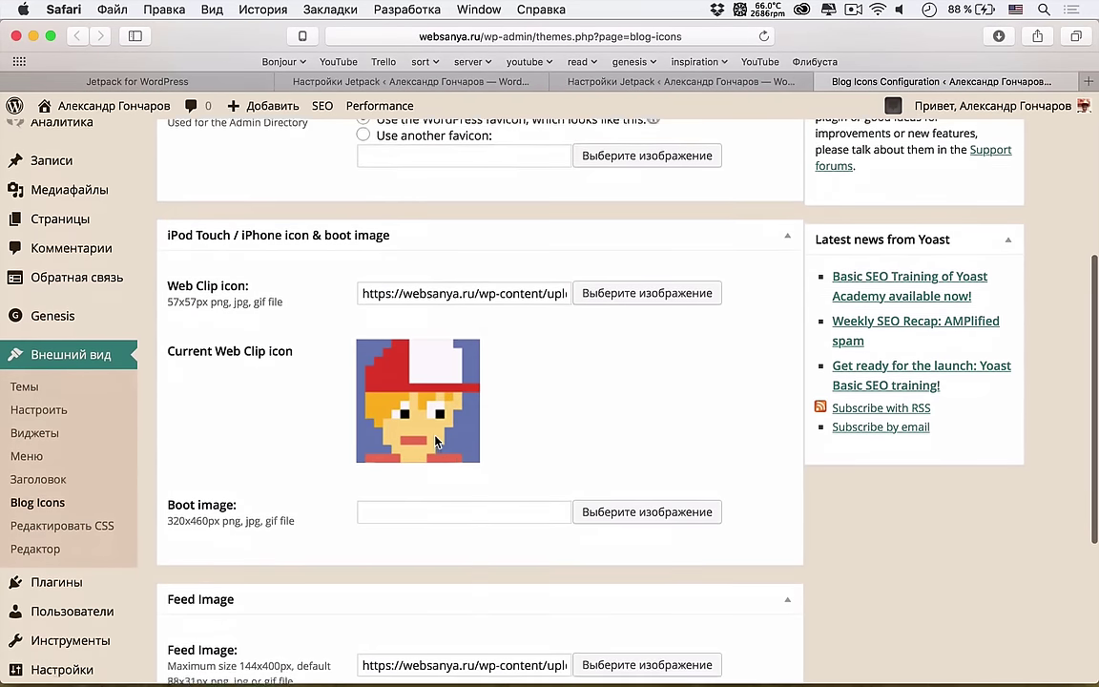
scroll(435, 441, "down", 3)
scroll(435, 442, "down", 3)
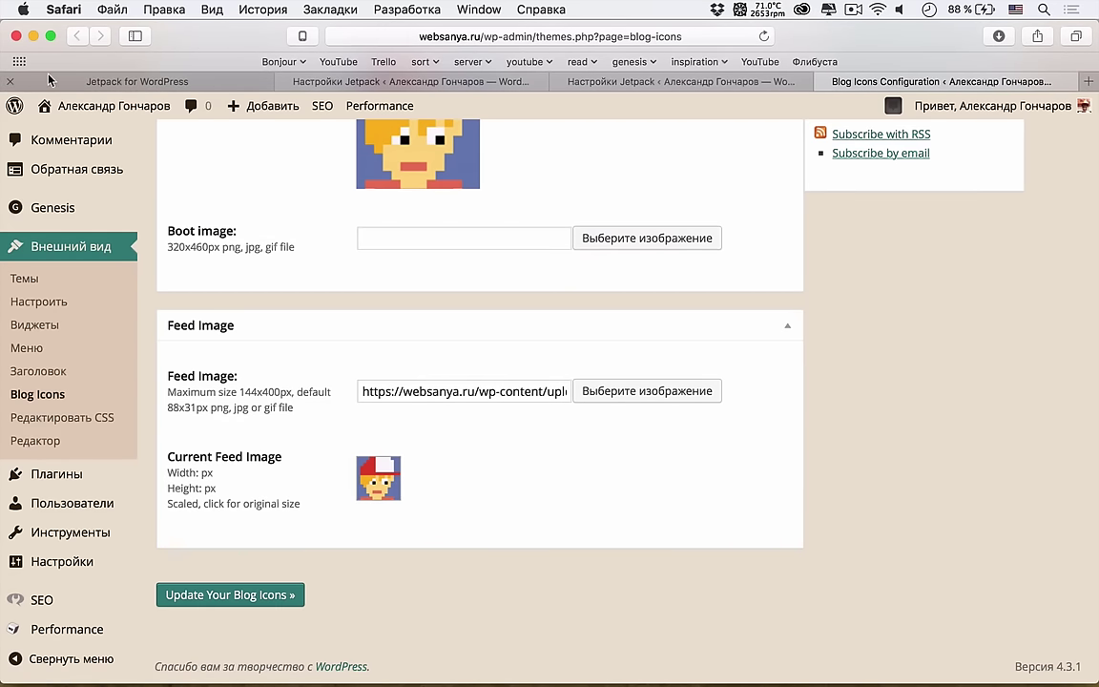
Step: Close the Blog Icons page, return to the Jetpack module list and activate the Комментарии module
left_click(819, 84)
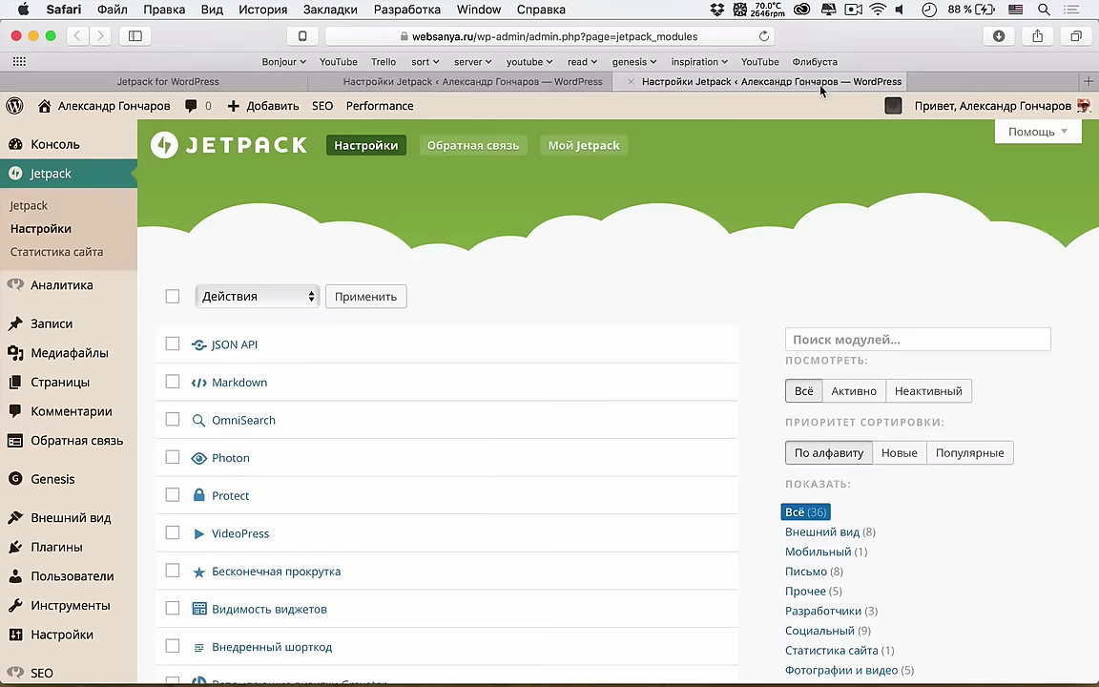
scroll(361, 463, "down", 8)
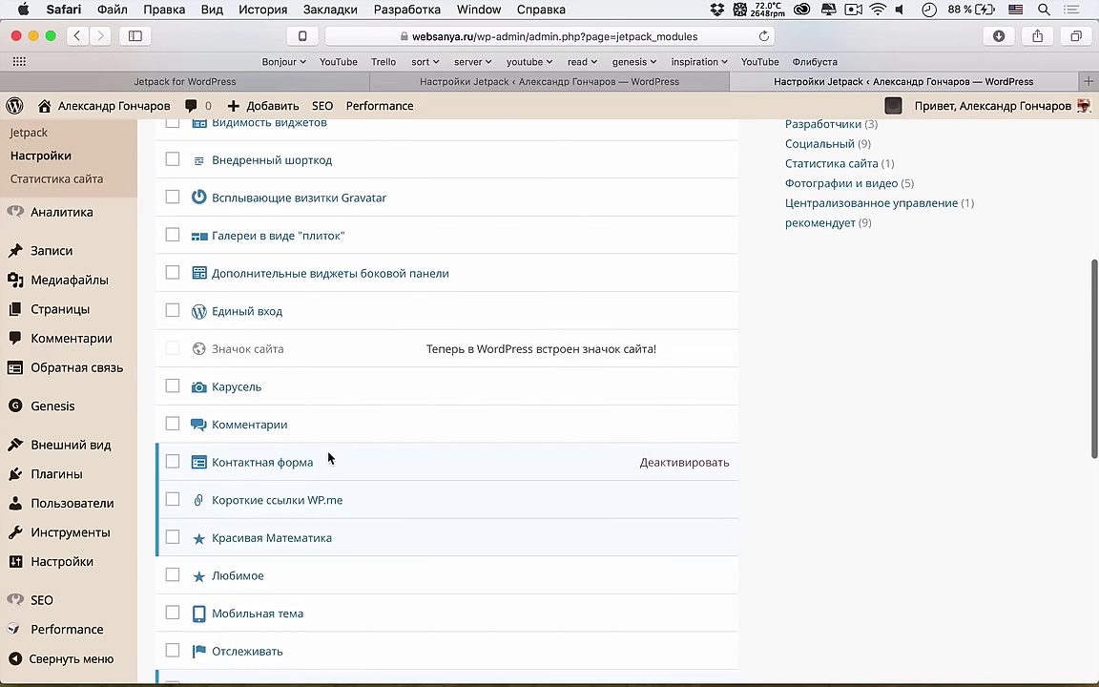
left_click(673, 430)
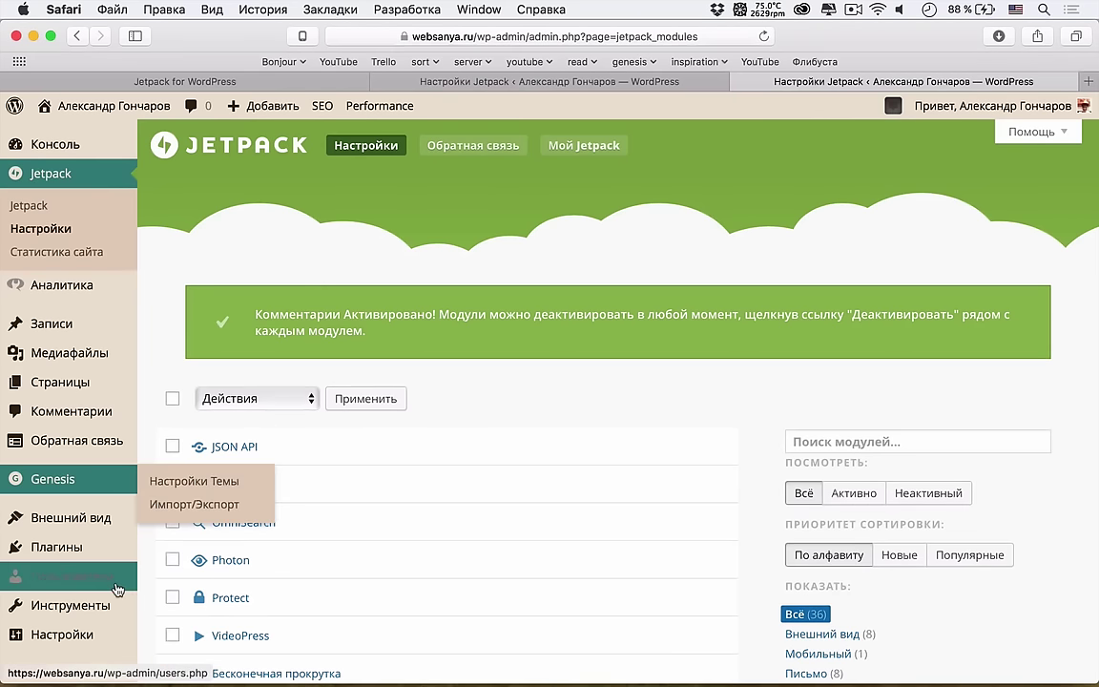
Step: Open the list of installed plugins, open the site's home page in a new tab and close the spare Jetpack settings tab
mouse_move(103, 564)
mouse_move(112, 541)
left_click(155, 536)
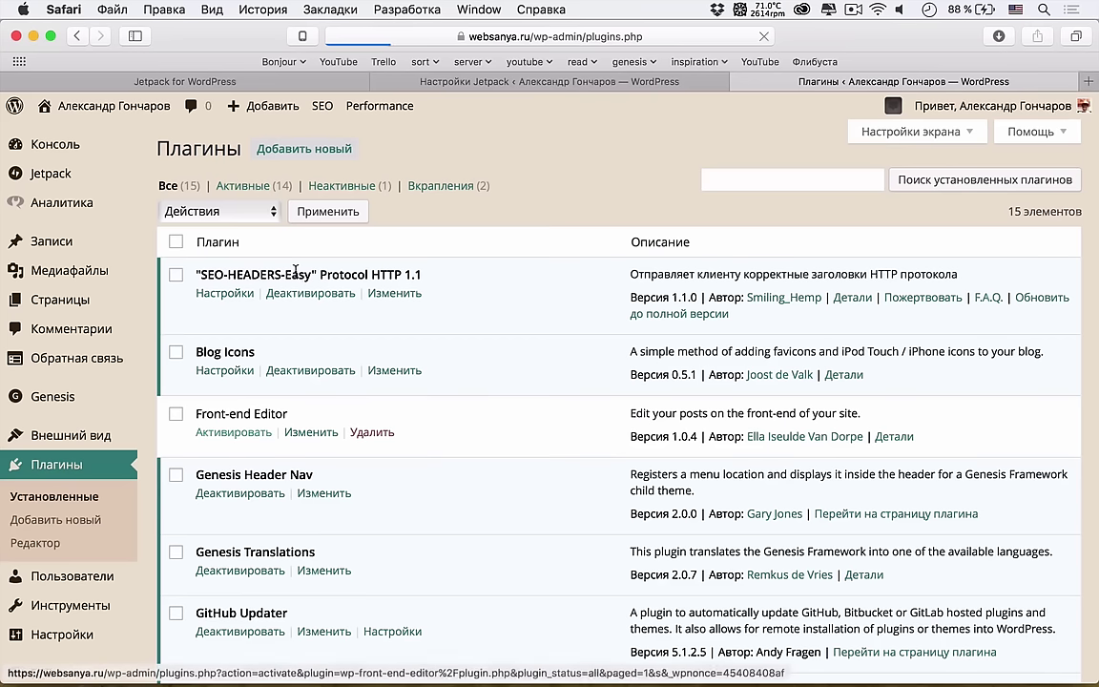
left_click(145, 113, "super")
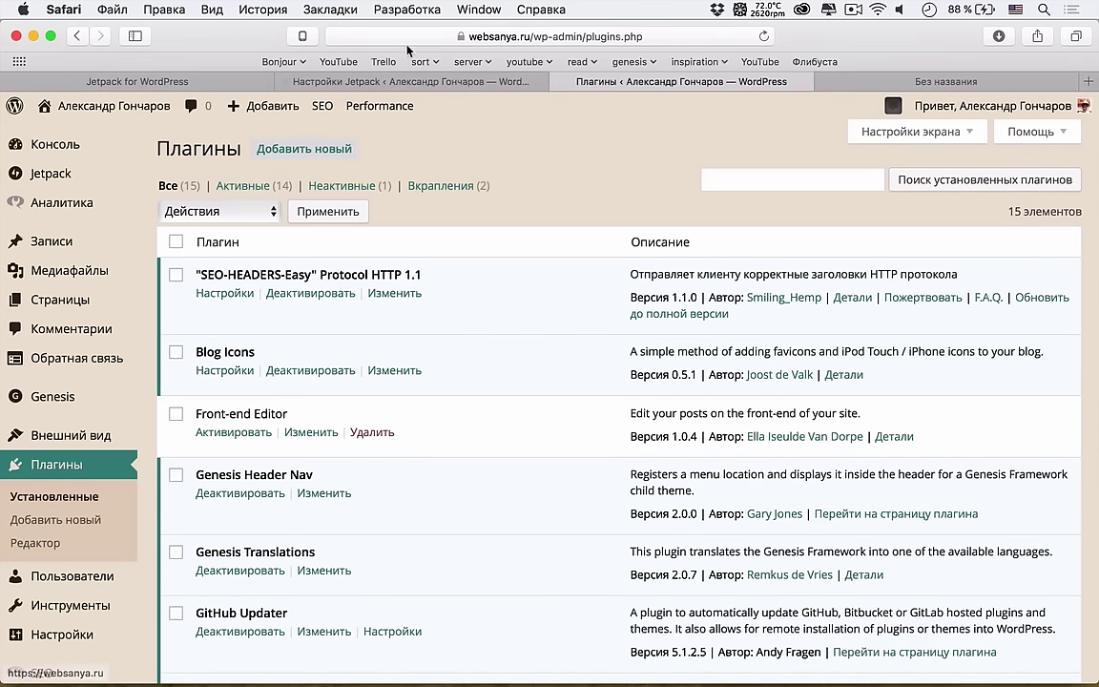
left_click(277, 81)
left_click(841, 83)
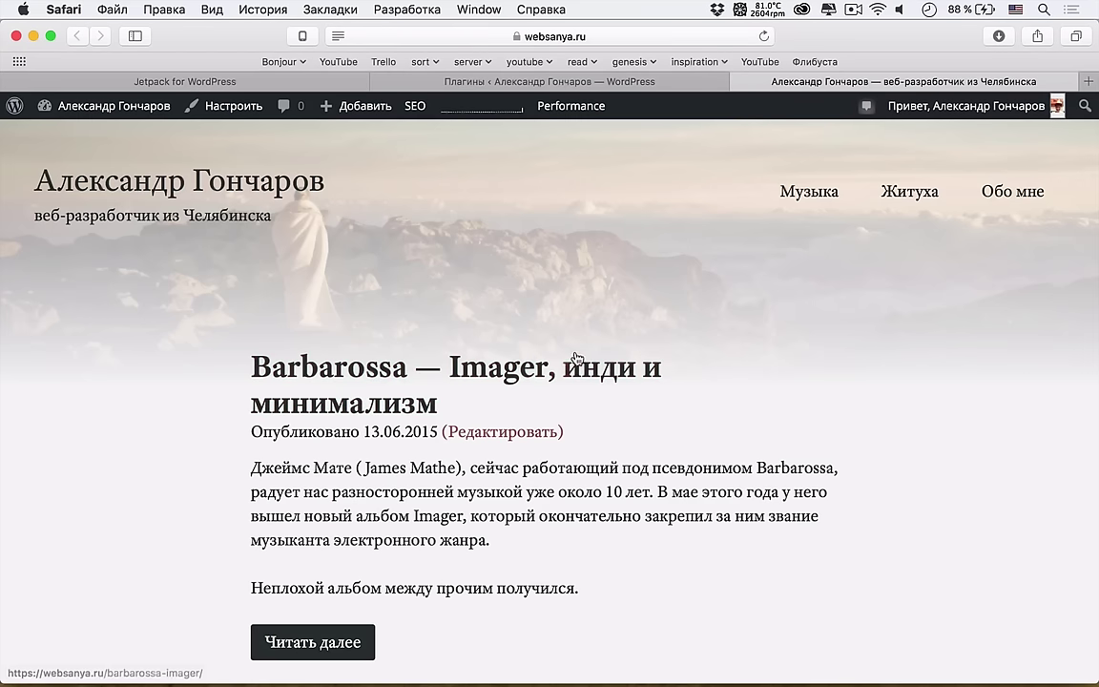
Step: Open the post "Barbarossa — Imager, инди и минимализм" and look at its comments section
left_click(534, 362)
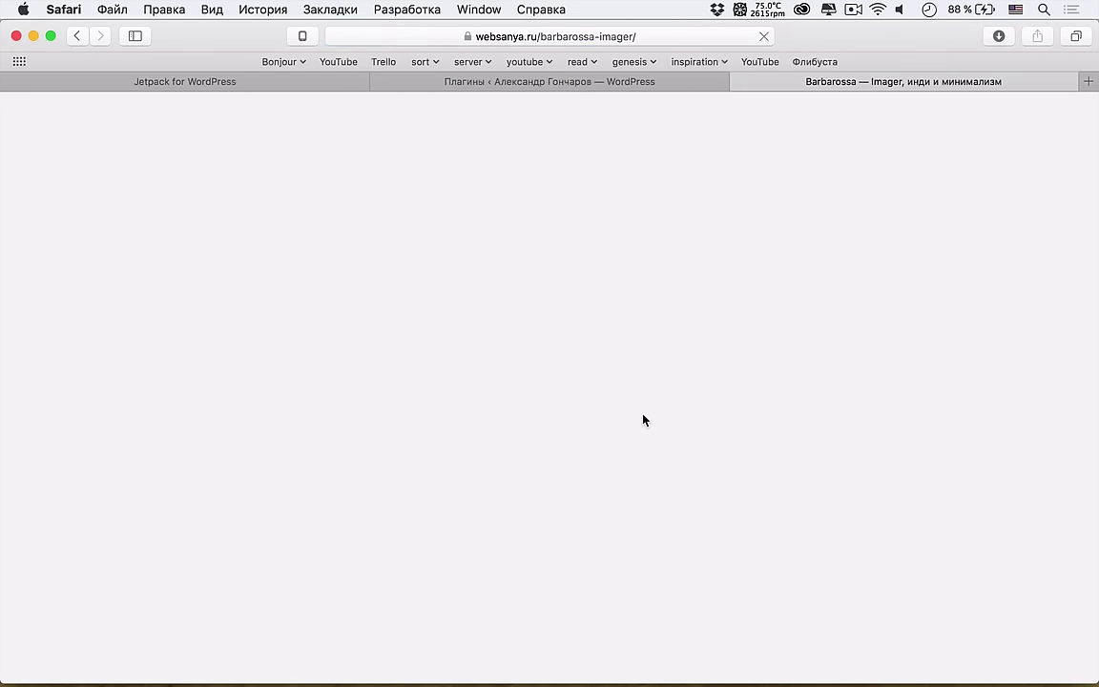
scroll(687, 441, "down", 15)
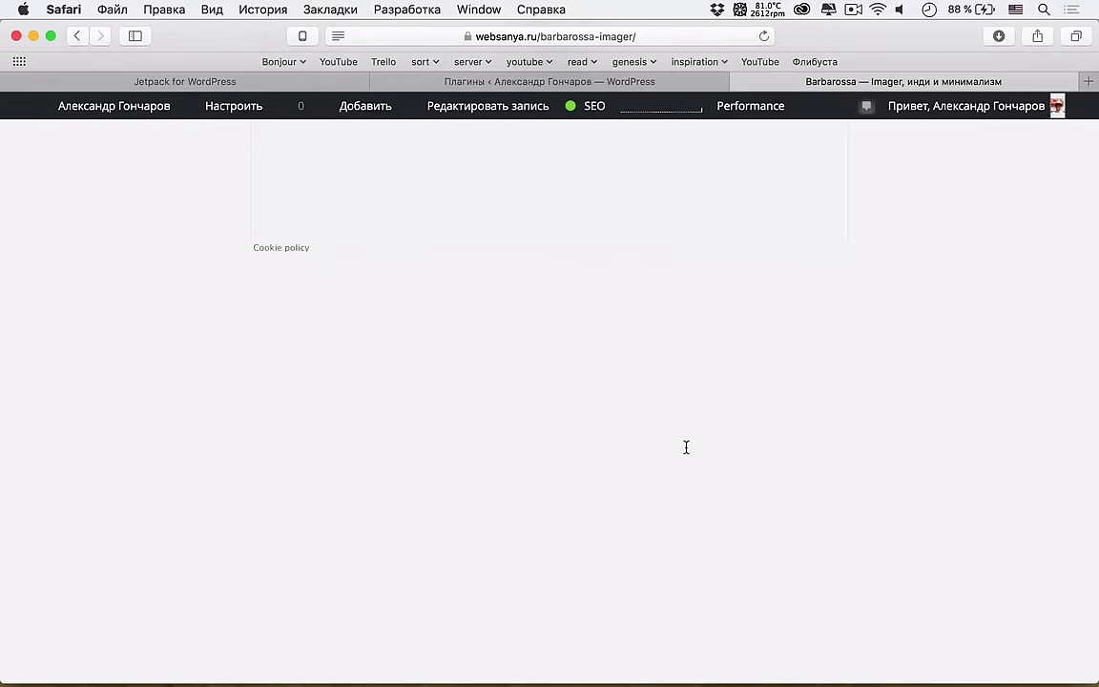
scroll(687, 452, "down", 5)
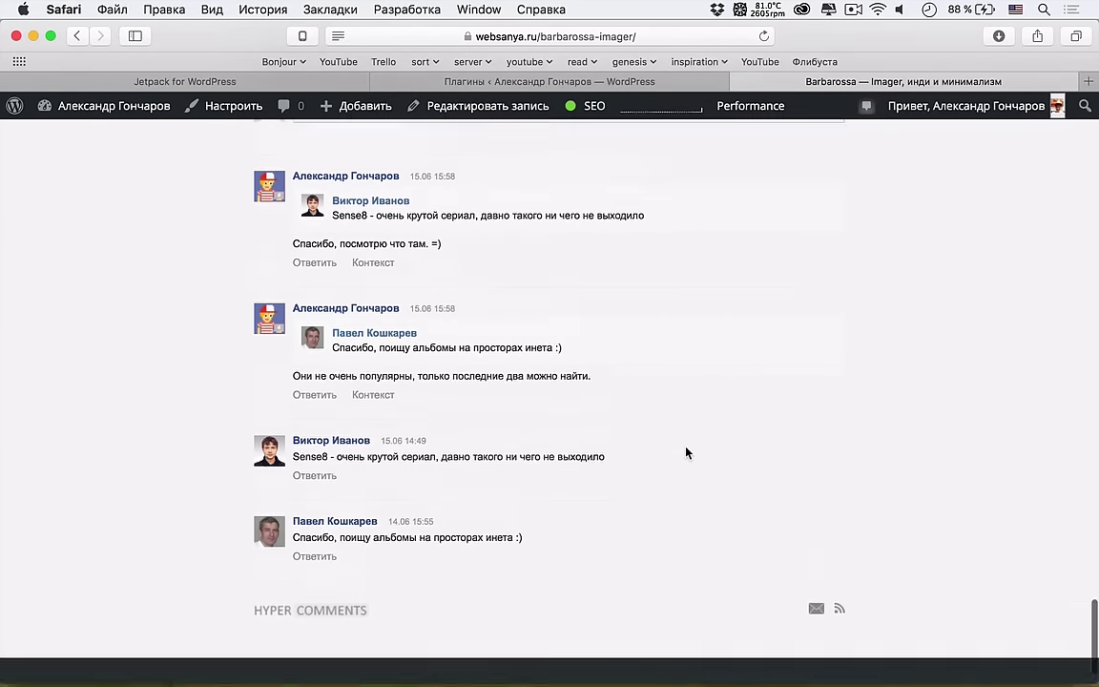
scroll(687, 451, "up", 8)
Step: Deactivate the HyperComments plugin and empty the page cache
left_click(591, 81)
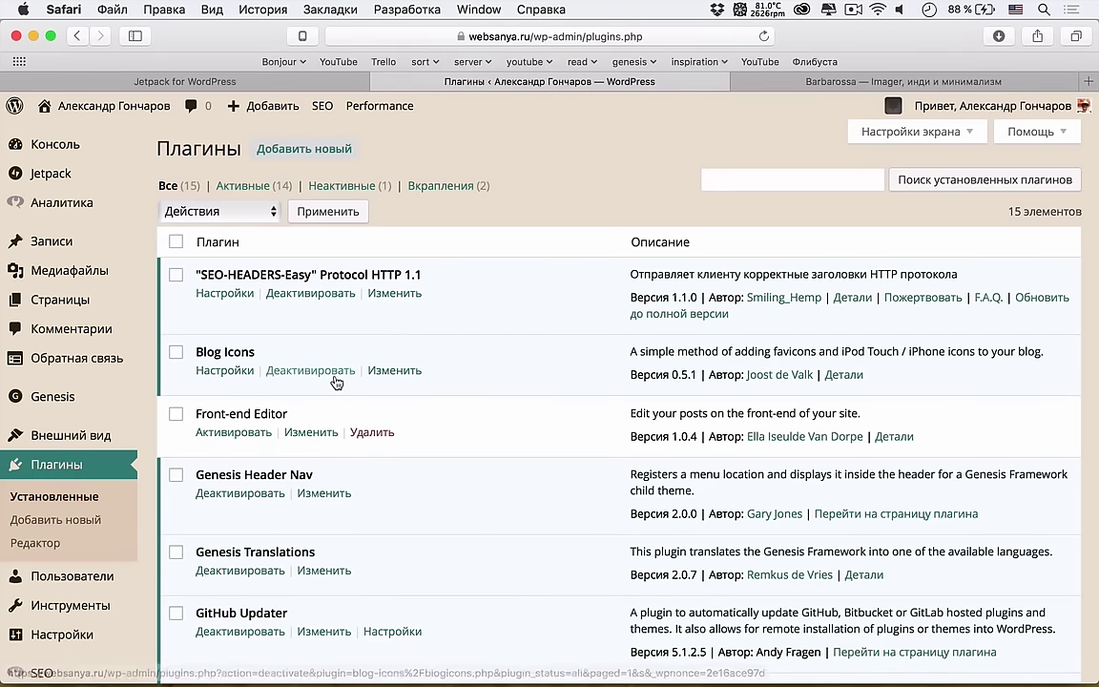
scroll(336, 381, "down", 5)
scroll(336, 381, "down", 3)
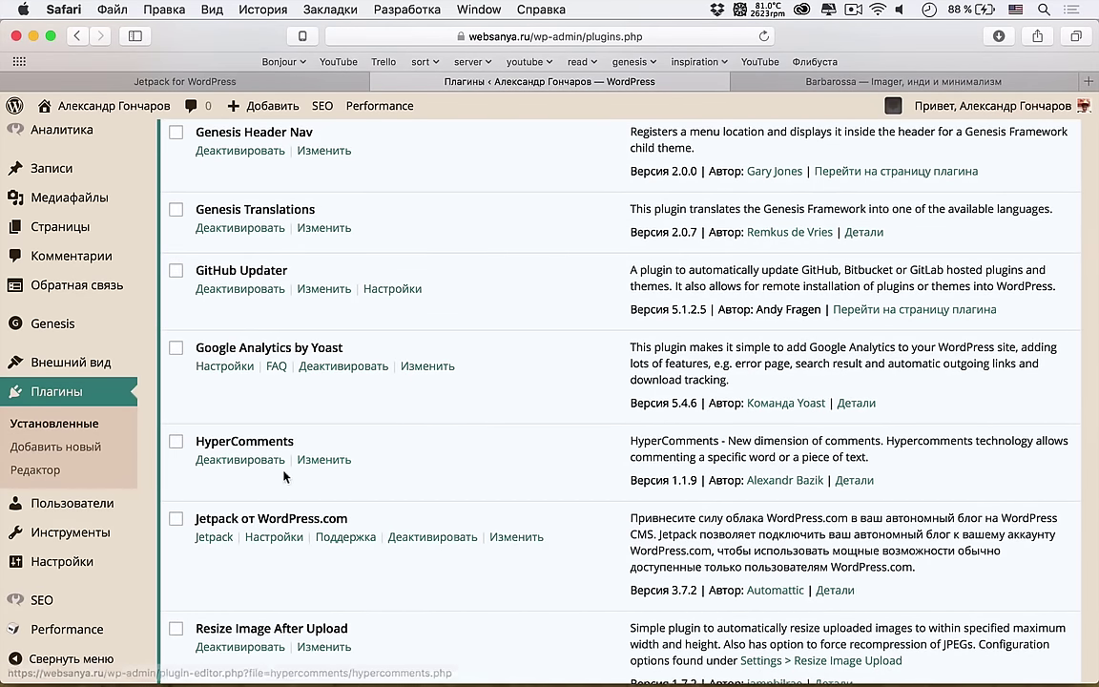
left_click(241, 459)
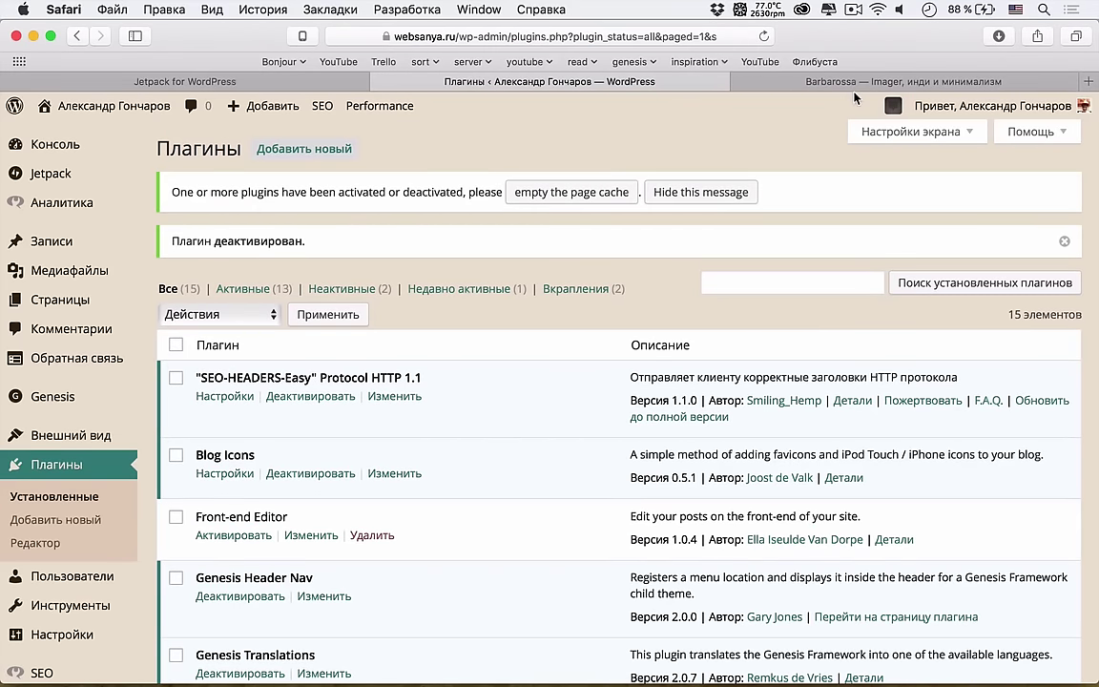
left_click(572, 190)
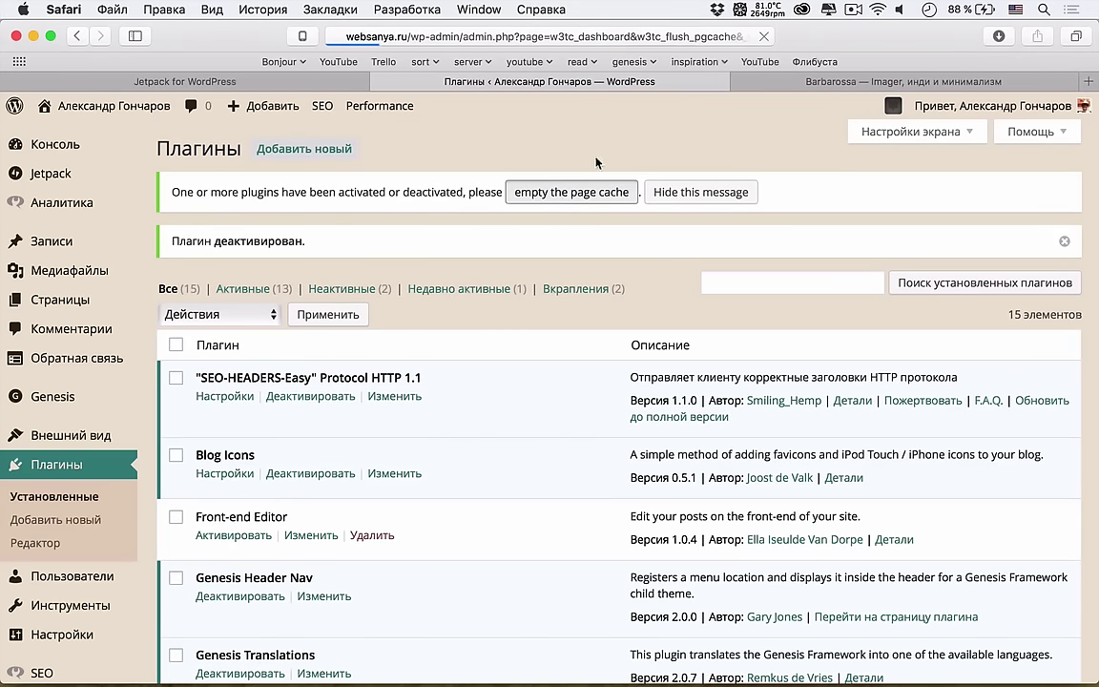
Step: Try to submit the comment "Тестовый комментарий!" through the Jetpack comment form under the Barbarossa post
left_click(827, 84)
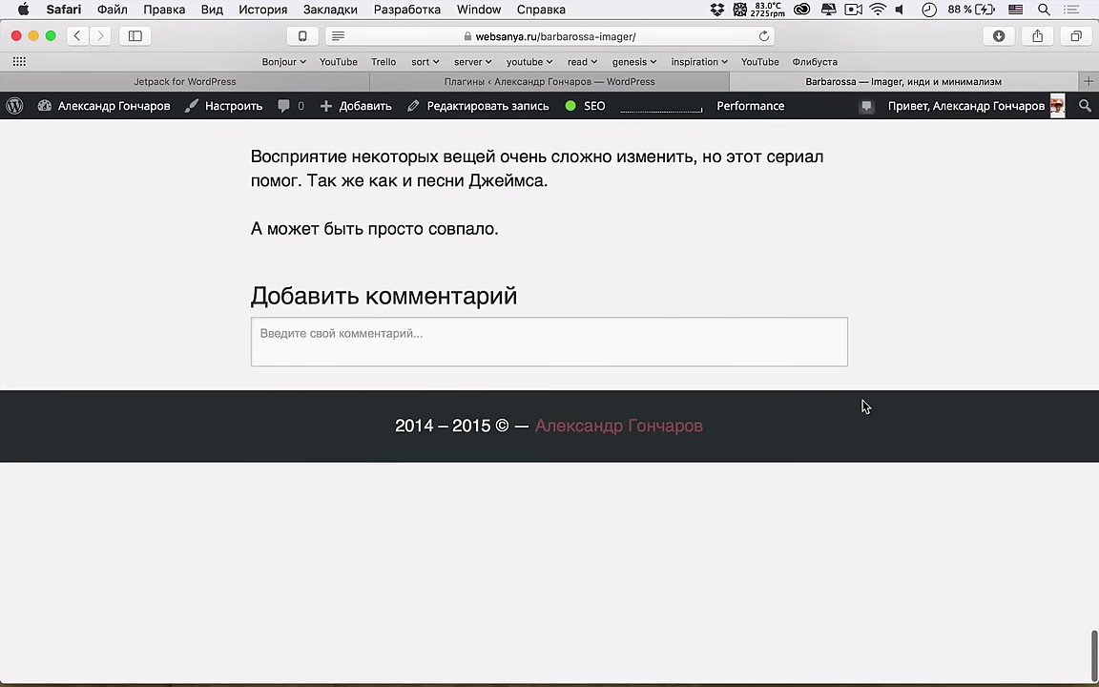
scroll(802, 372, "up", 5)
left_click(724, 566)
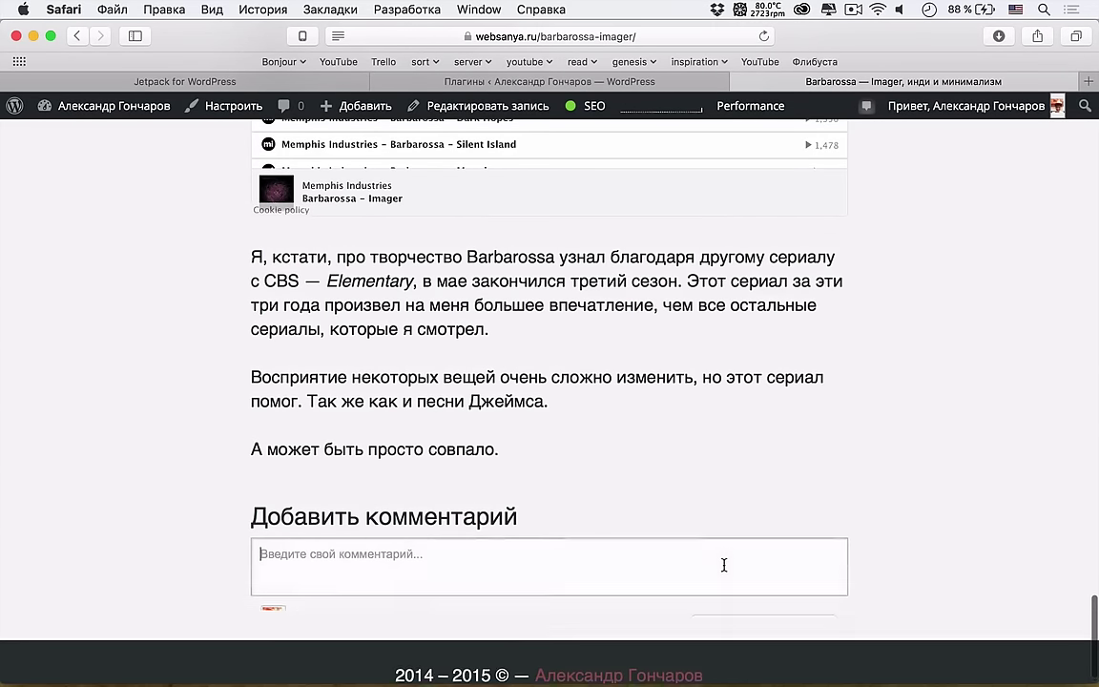
scroll(318, 653, "down", 3)
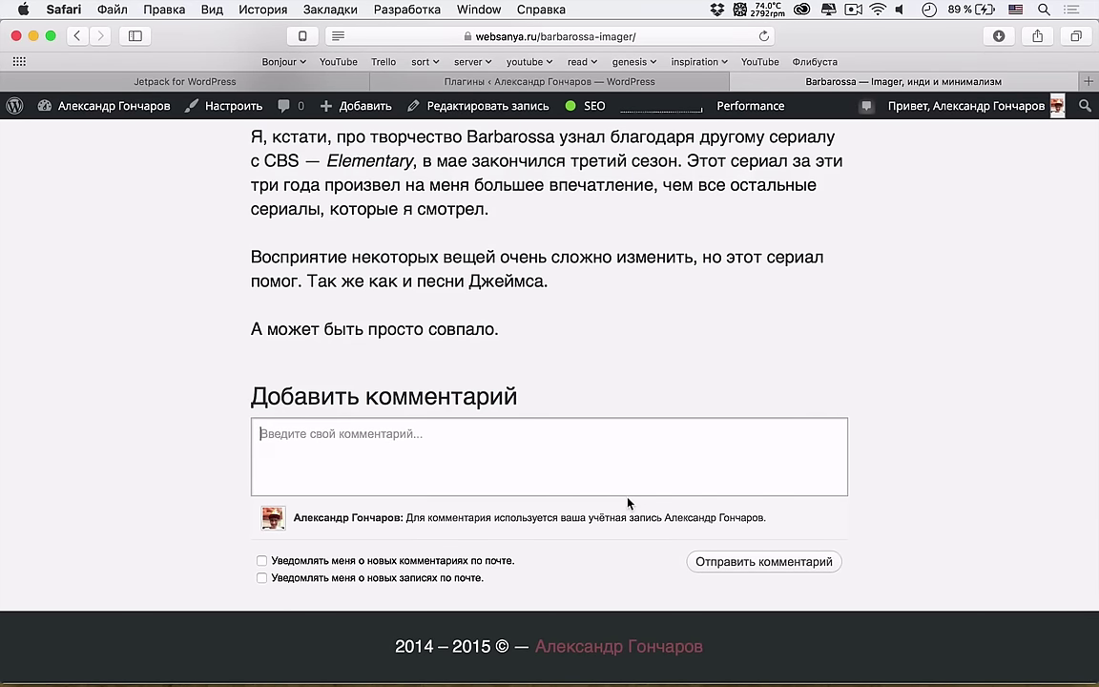
type("Тестовый комментарий!")
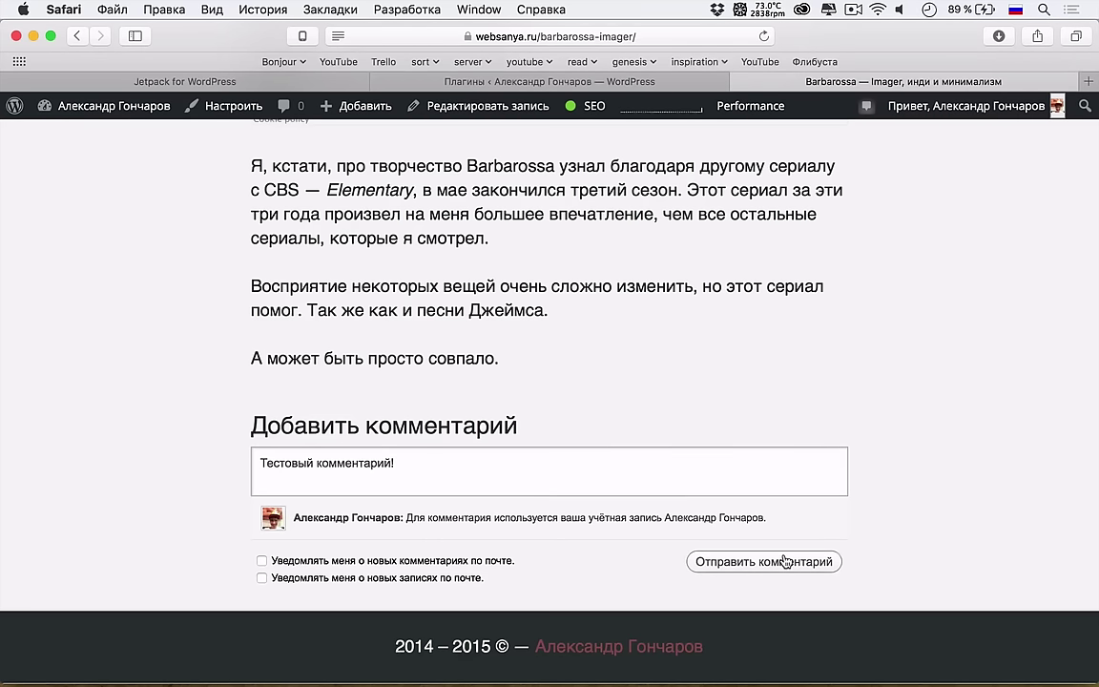
left_click(785, 562)
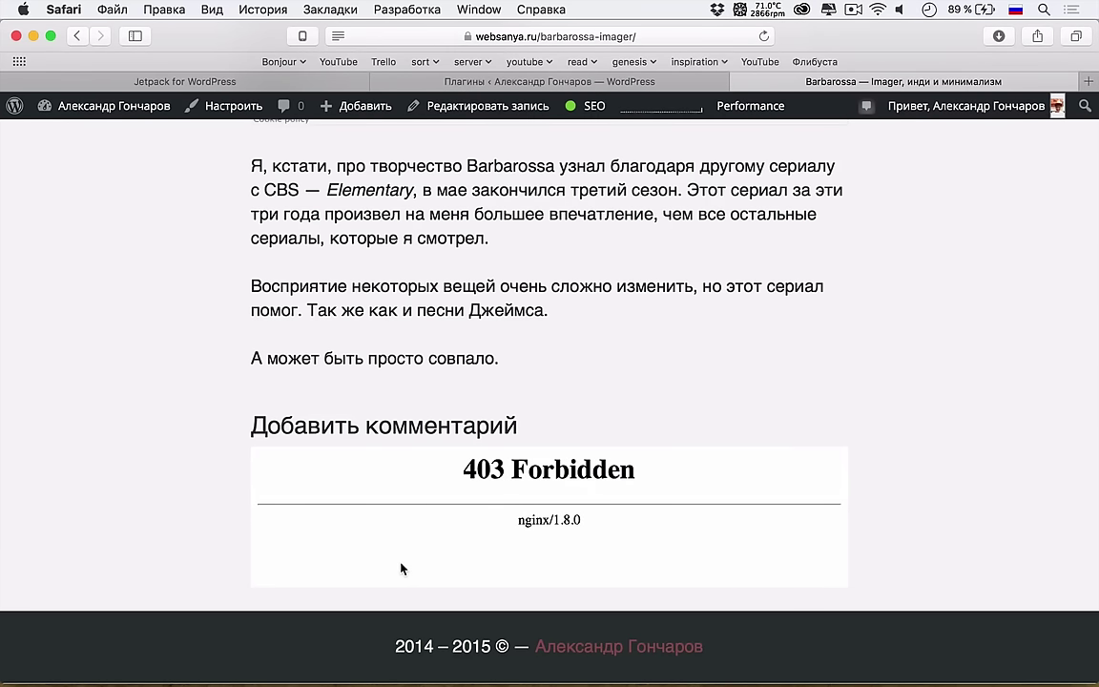
Step: Reload the Barbarossa post and try again to submit the comment "Тестовый комментарий!"
scroll(399, 568, "down", 2)
key("super+r")
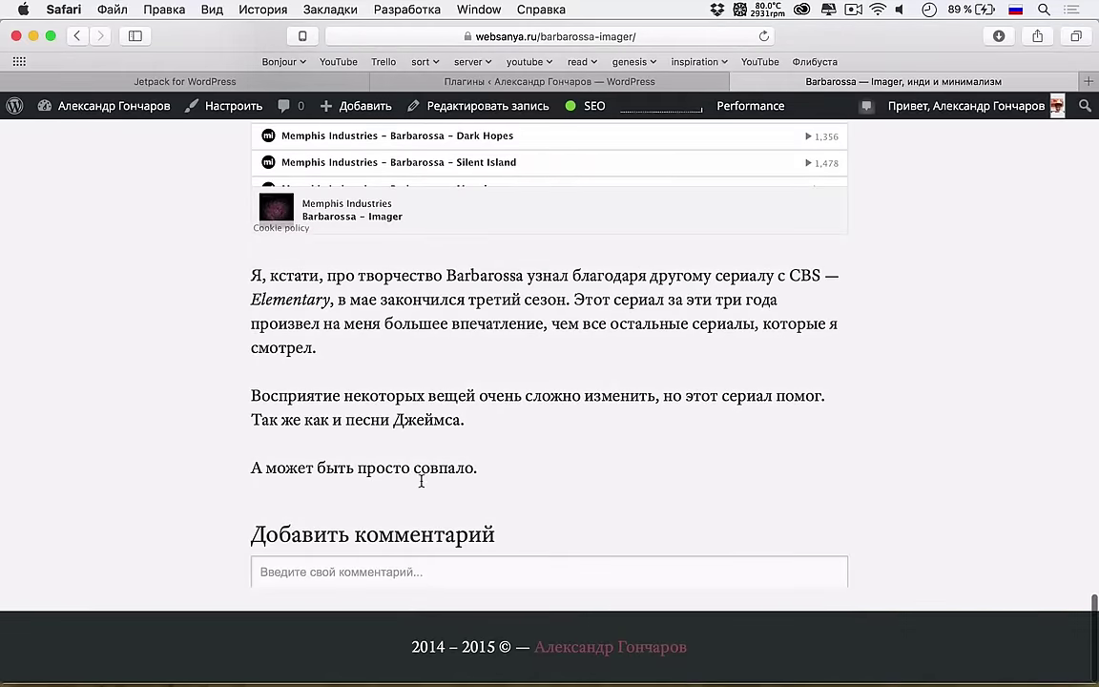
left_click(429, 578)
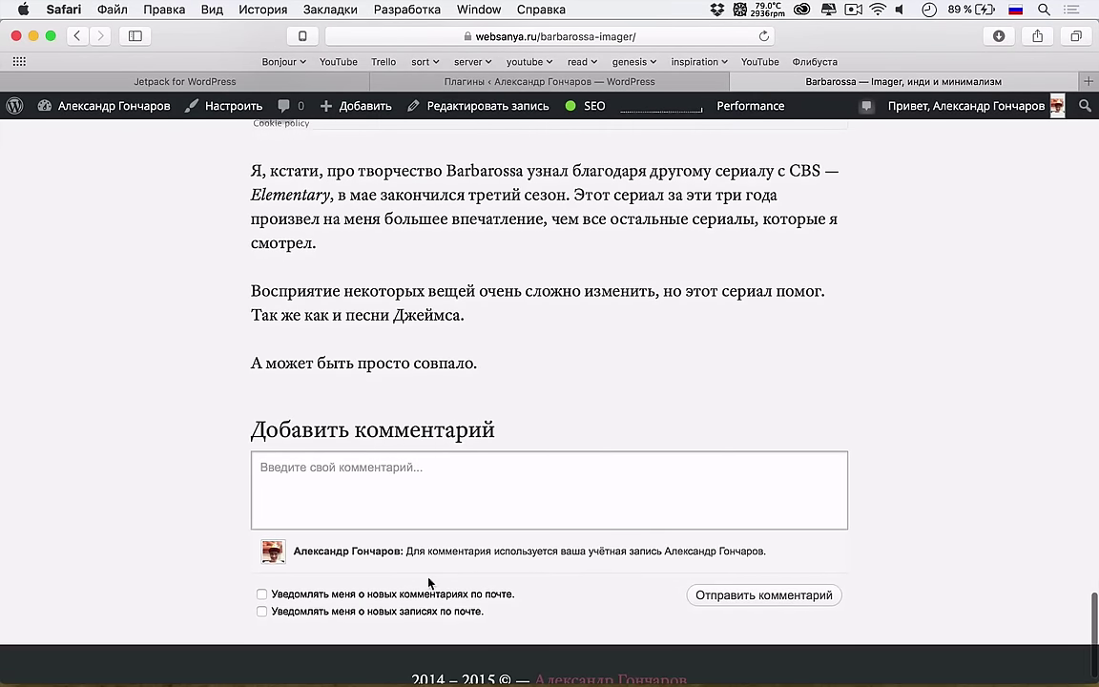
type("Тестовый коммента")
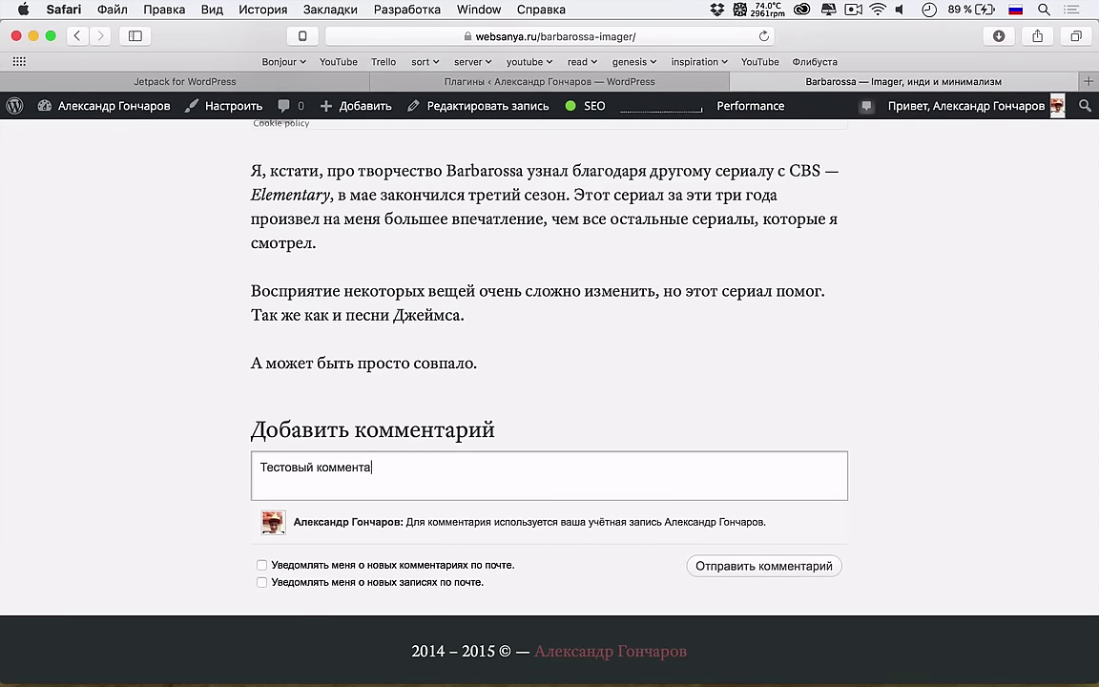
type("рий!")
left_click(736, 565)
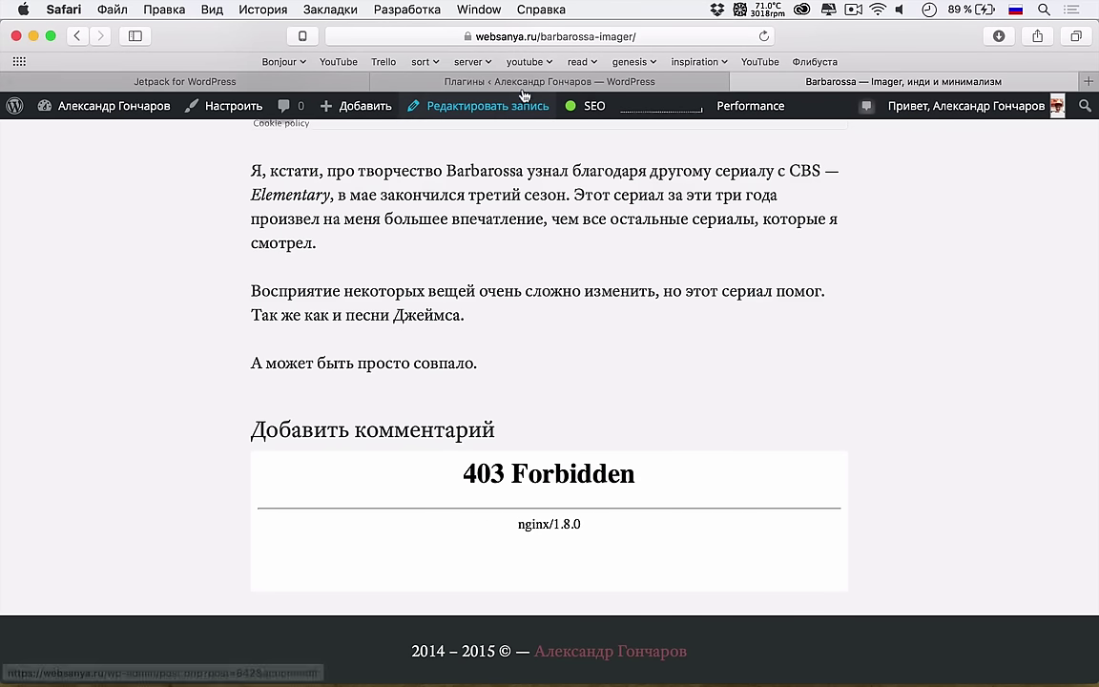
Step: Go back to the post's comment form, open the admin console's plugin list and reactivate HyperComments
mouse_move(564, 113)
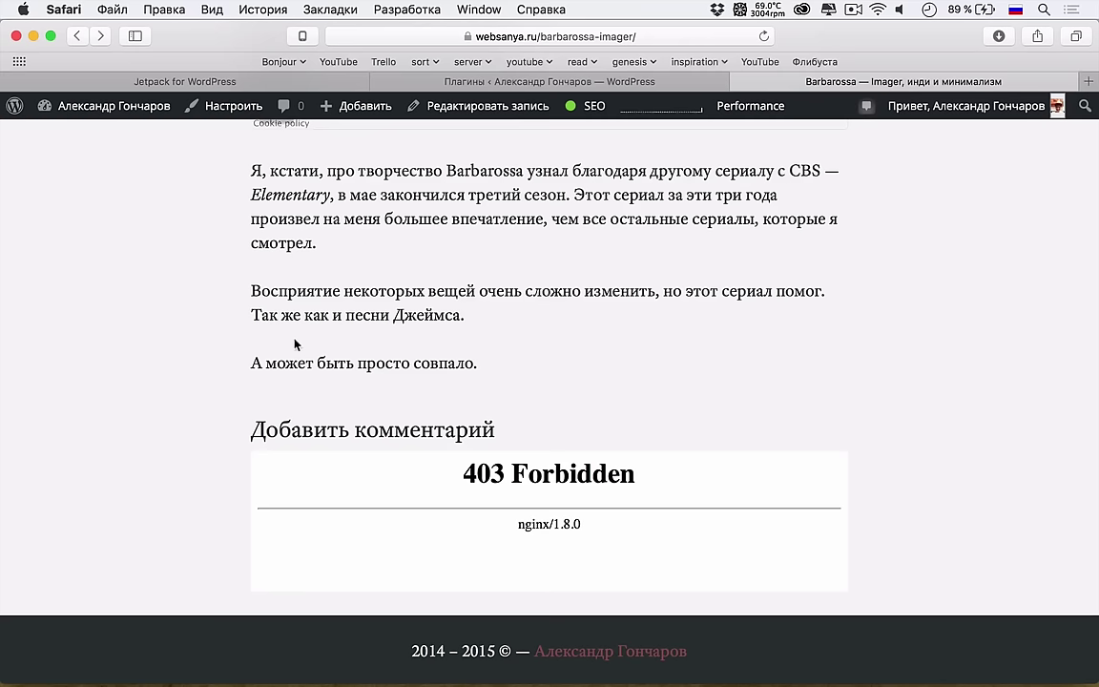
mouse_move(108, 114)
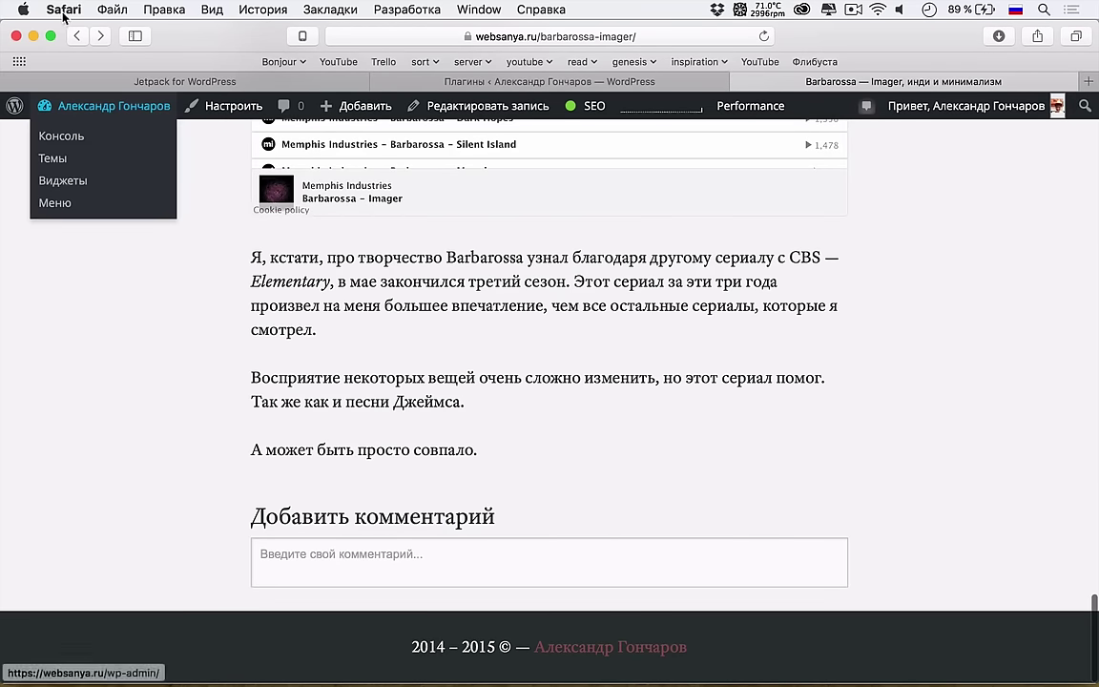
left_click(76, 138)
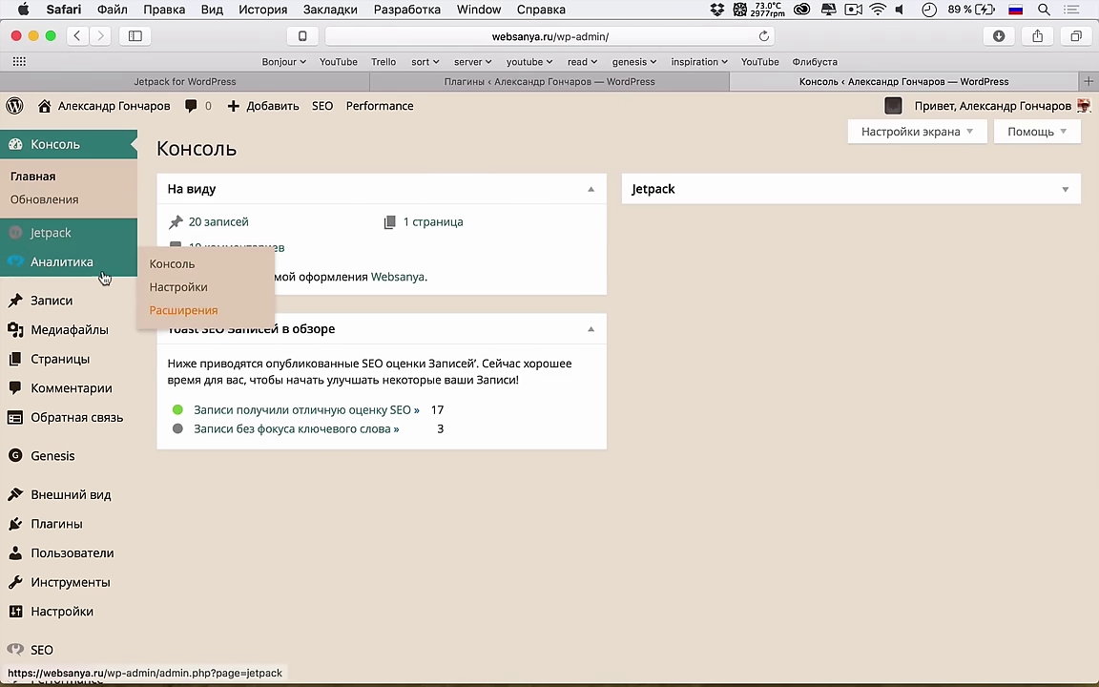
left_click(89, 523)
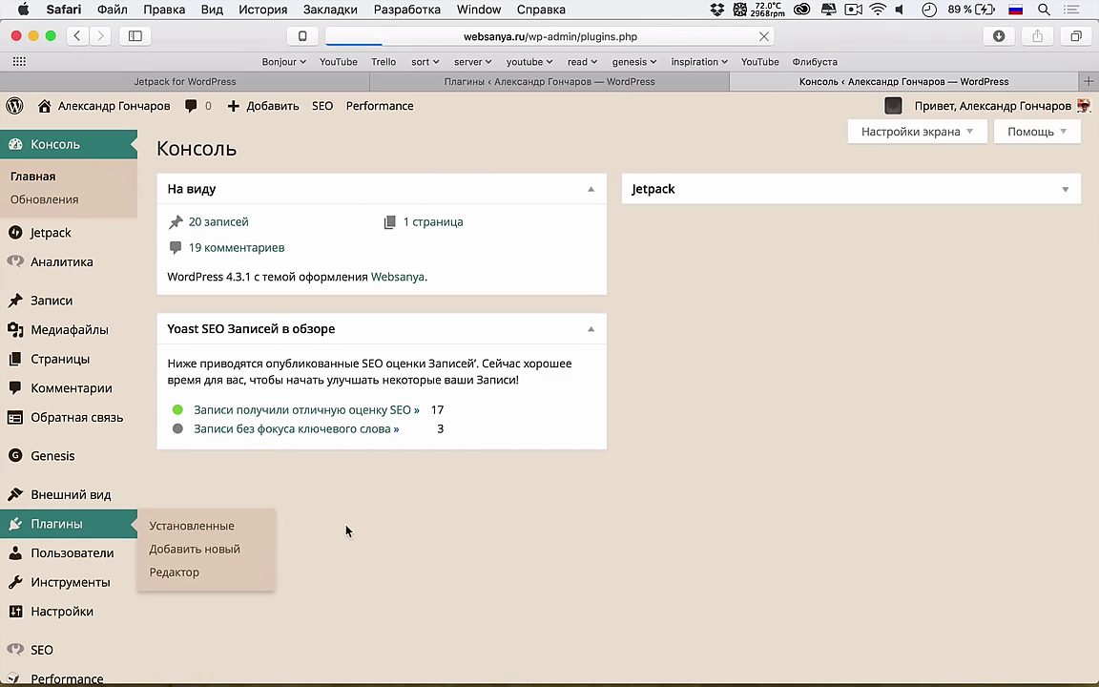
scroll(346, 528, "down", 10)
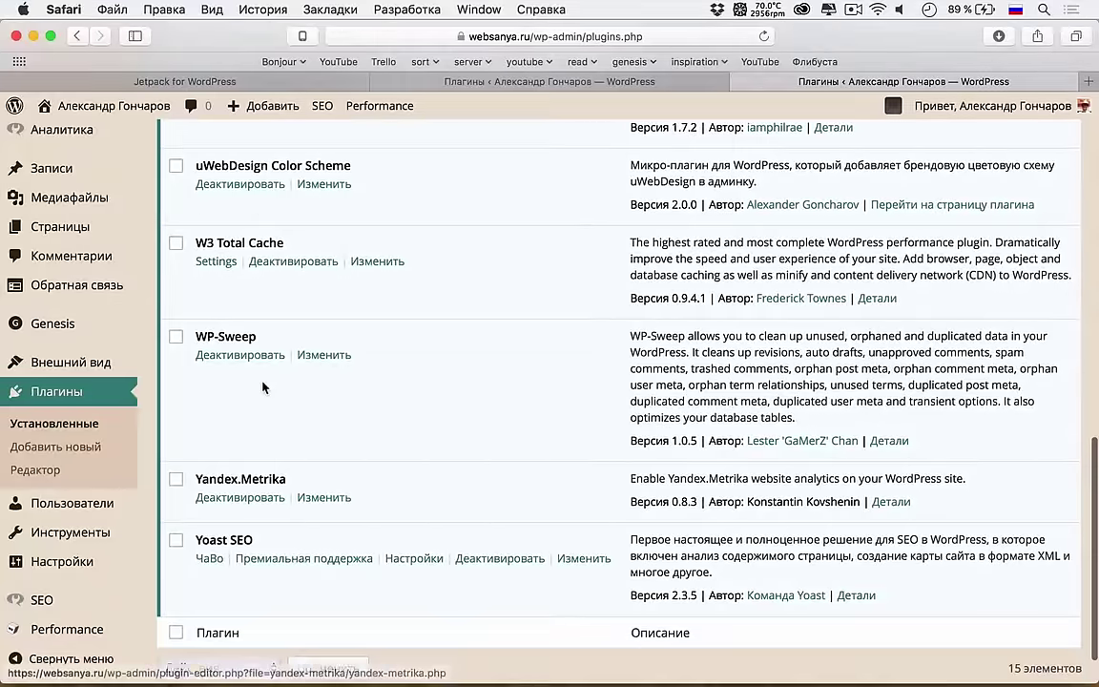
scroll(286, 429, "up", 4)
left_click(239, 199)
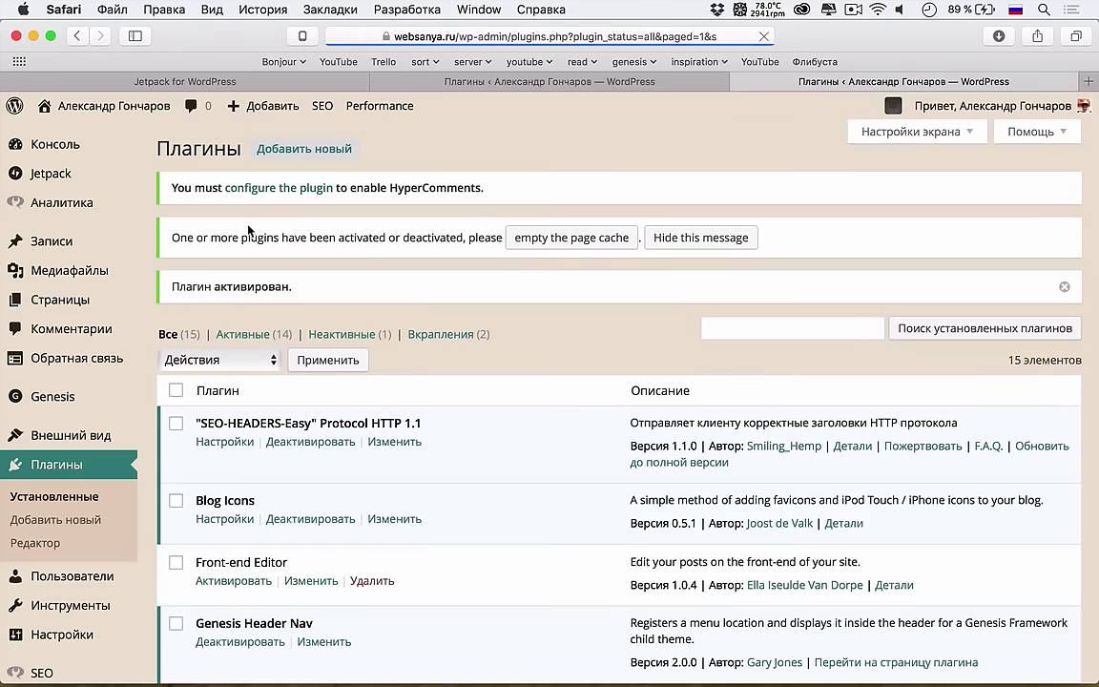
Step: Empty the page cache and deactivate the HyperComments plugin
left_click(569, 237)
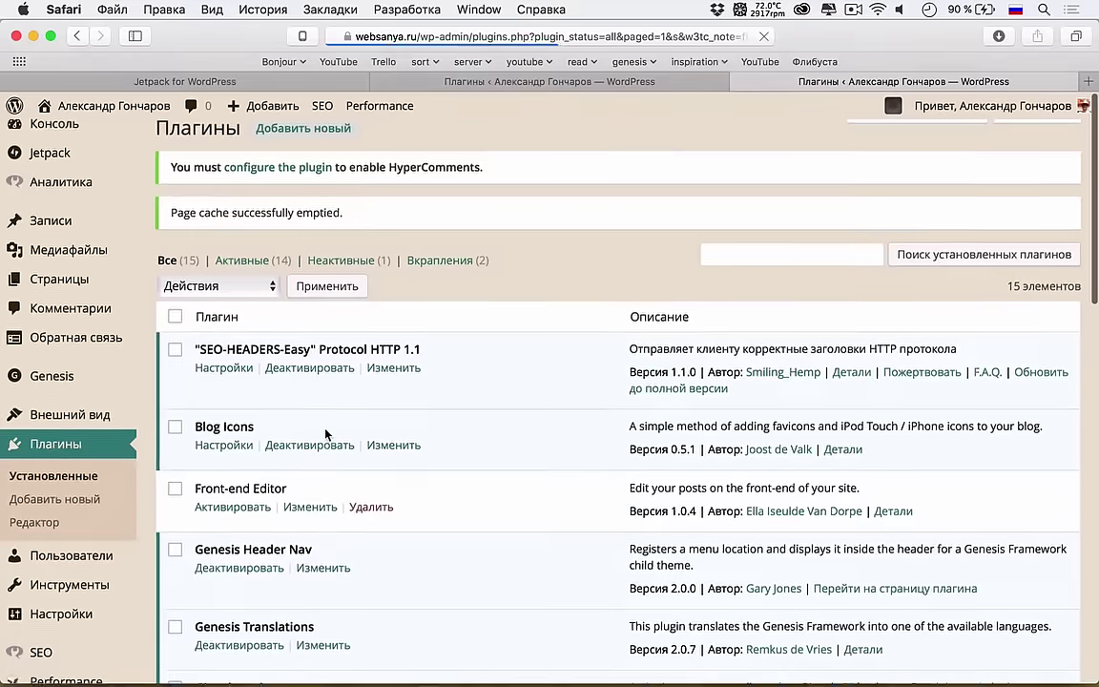
scroll(326, 435, "down", 5)
scroll(326, 435, "down", 1)
left_click(239, 317)
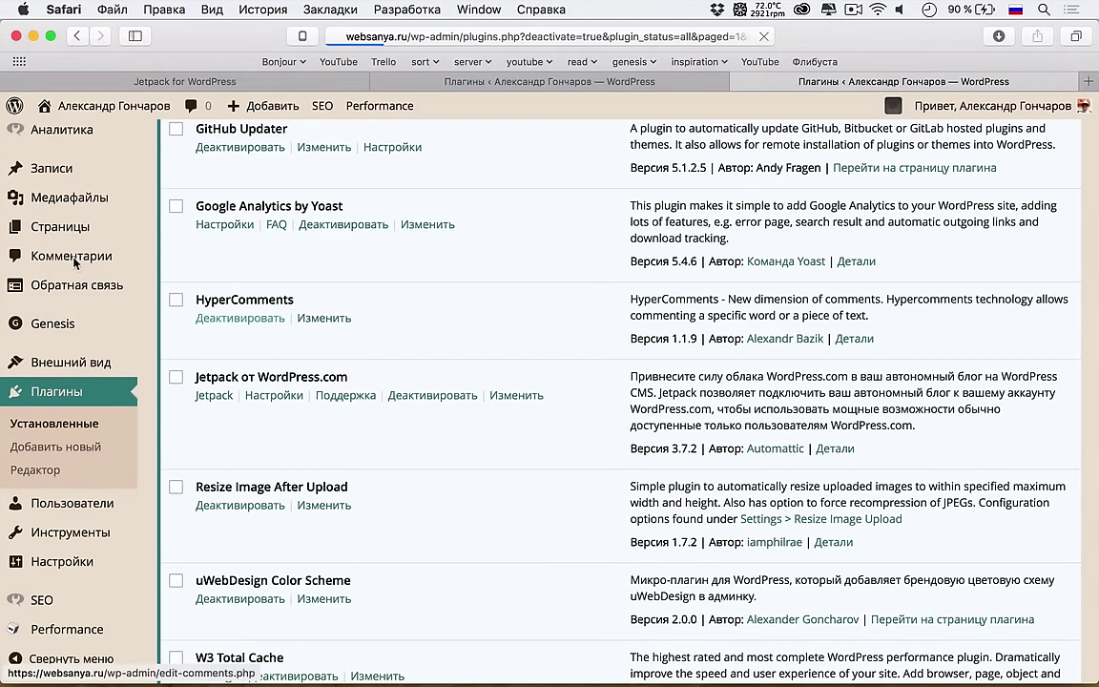
Step: Go back to the Jetpack module list, open the "Обратная связь" section in a separate tab and empty the page cache there
mouse_move(75, 263)
key("super+bracketleft")
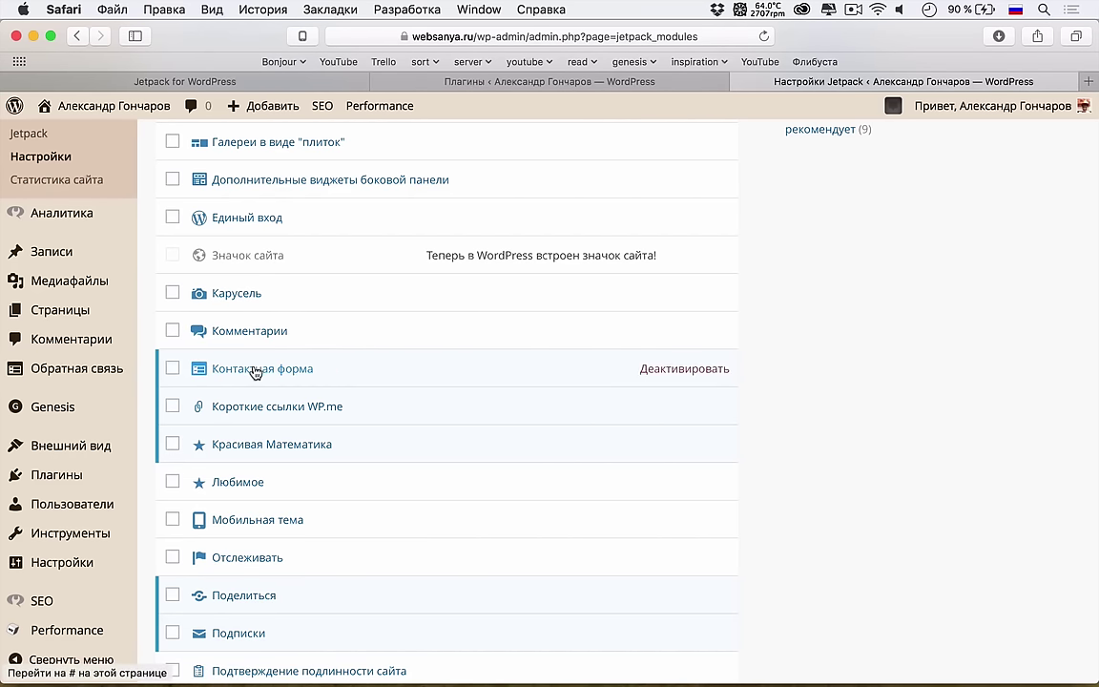
left_click(379, 81)
left_click(76, 369, "super")
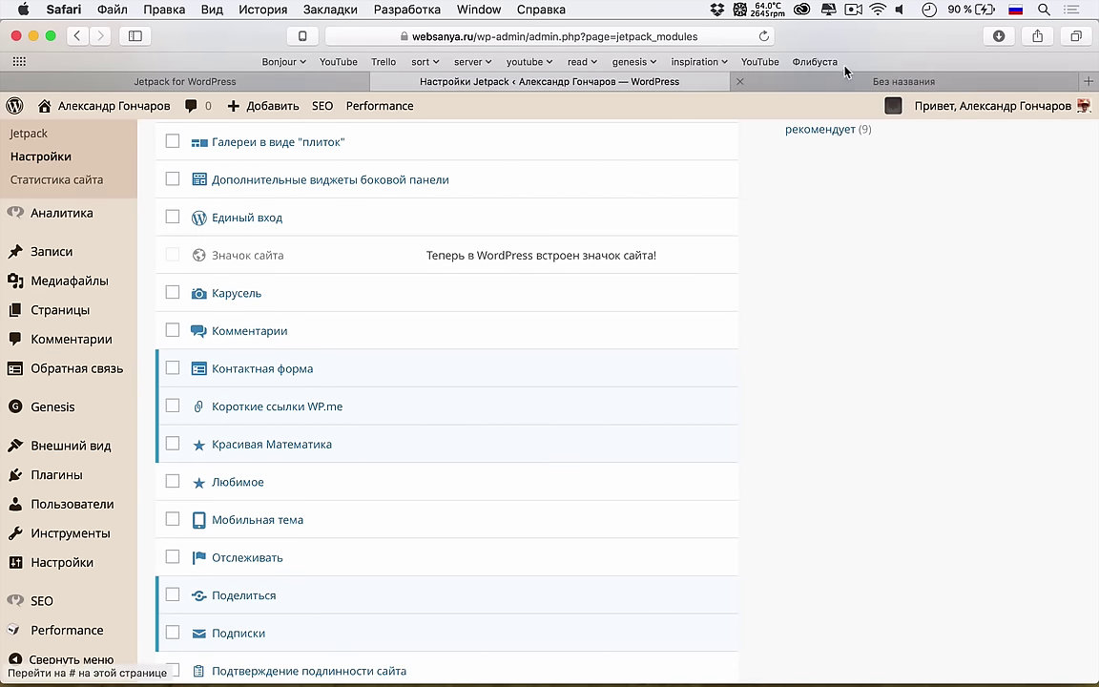
left_click(832, 82)
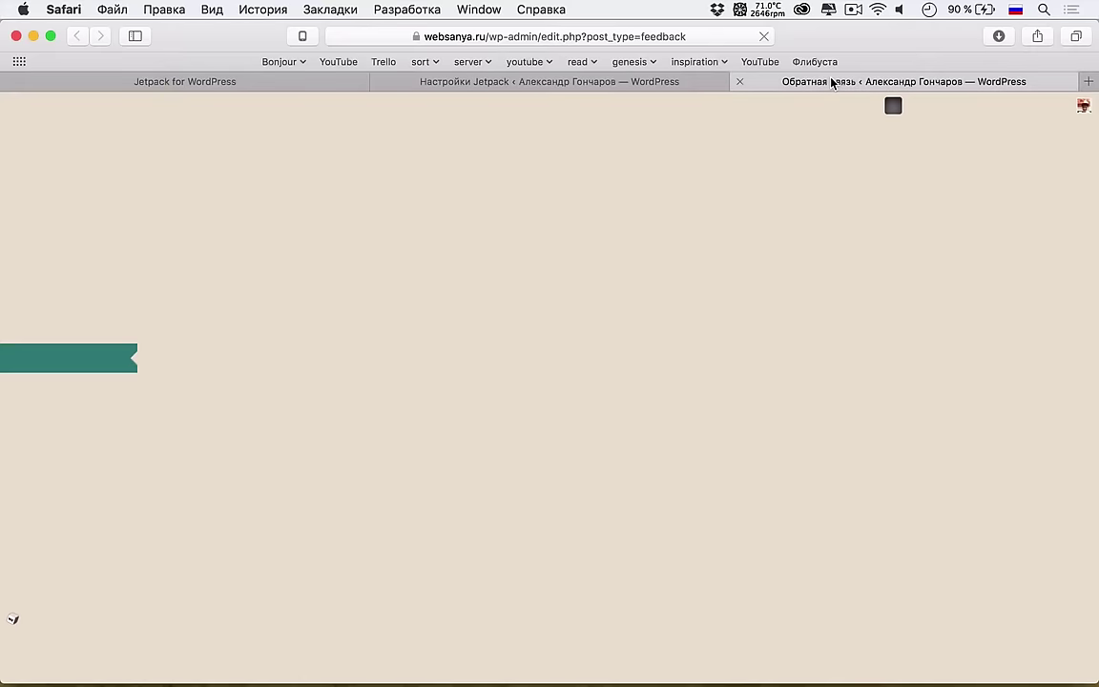
left_click(524, 195)
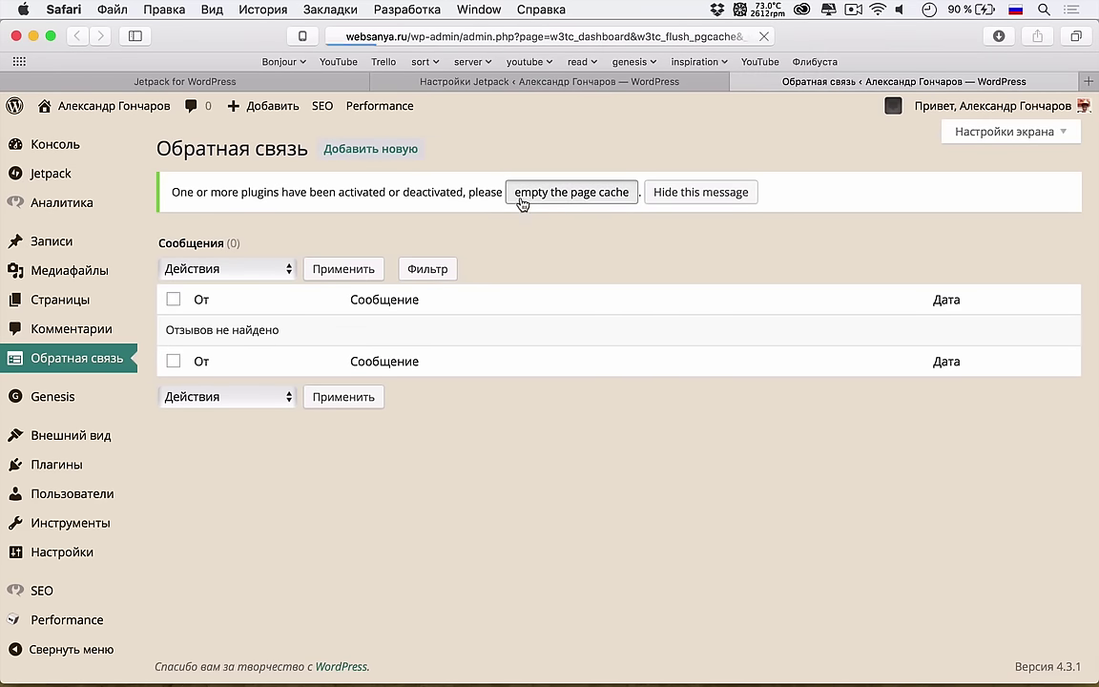
Step: Publish a new untitled feedback entry containing the default contact form, view its public page and return to the editor
left_click(385, 153)
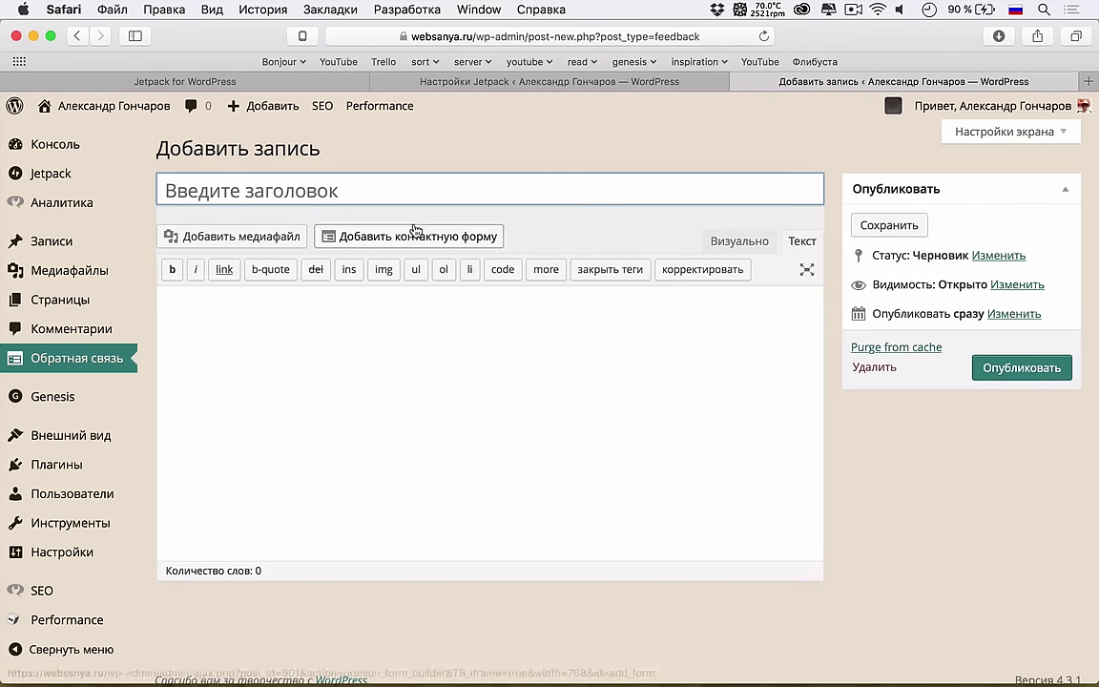
left_click(412, 235)
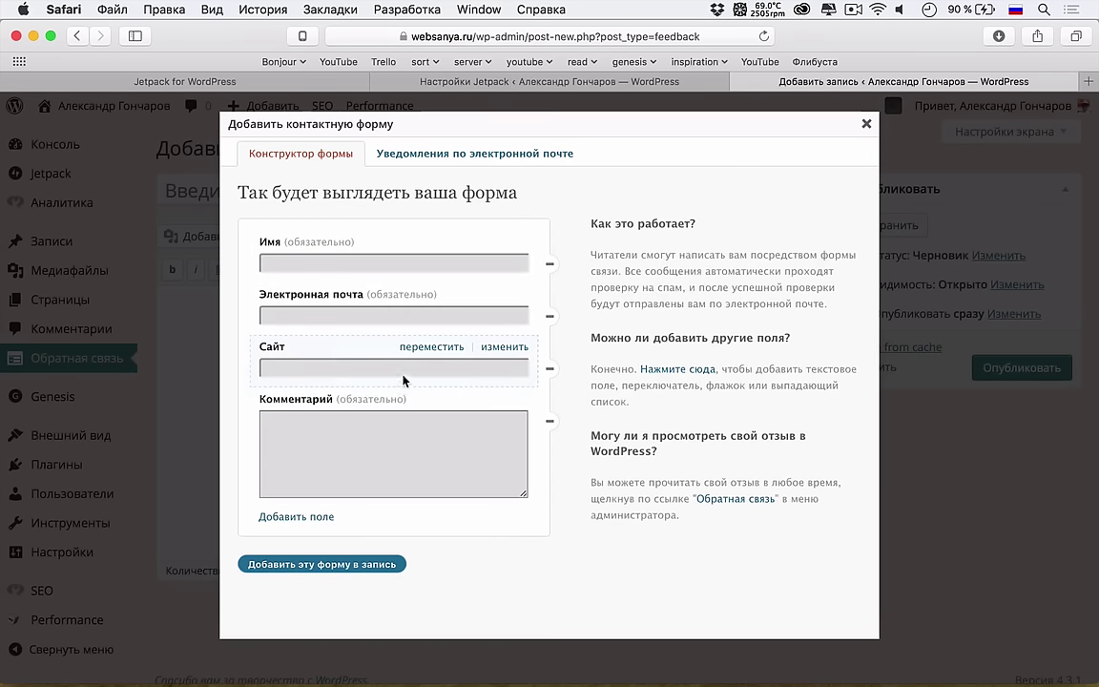
left_click(368, 565)
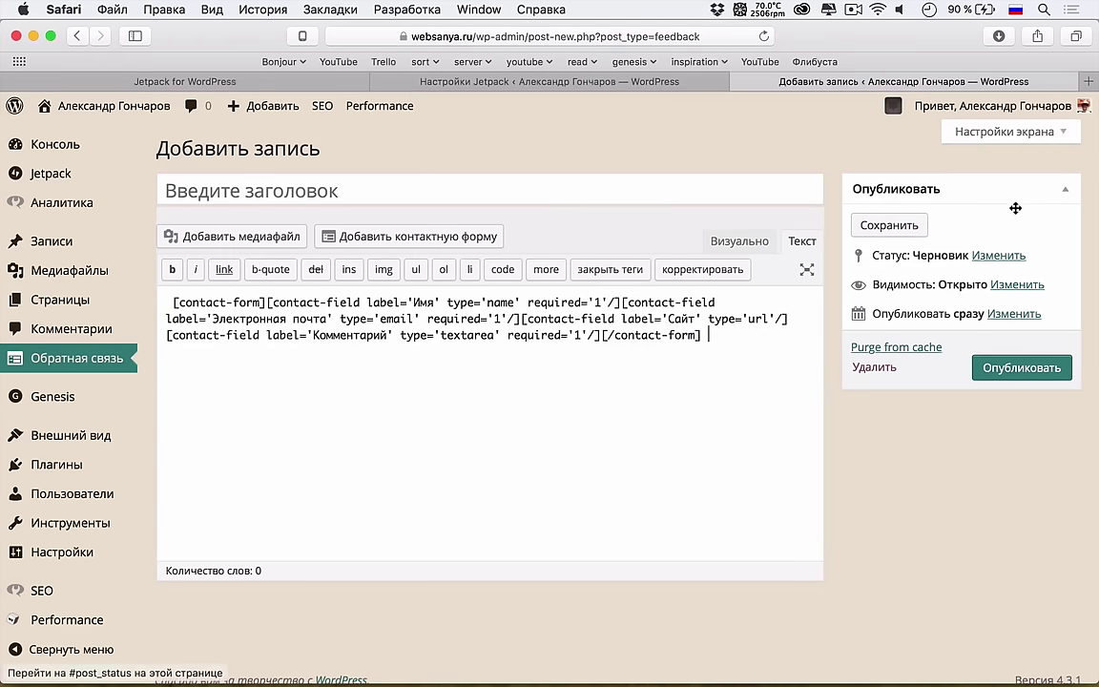
left_click(1002, 369)
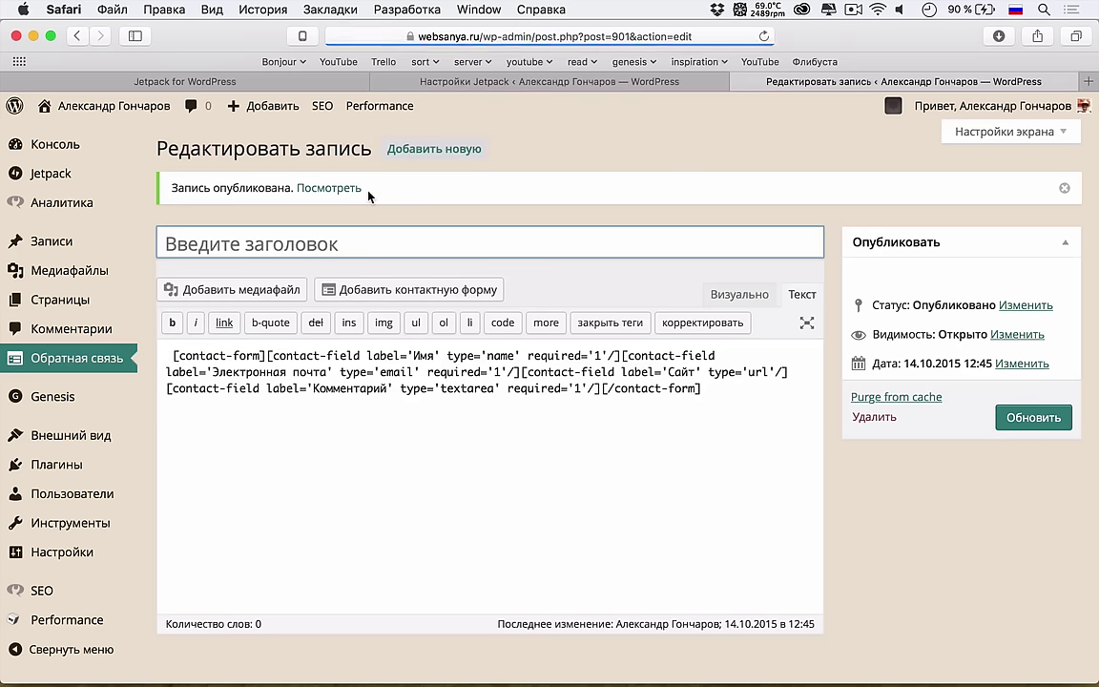
left_click(348, 190)
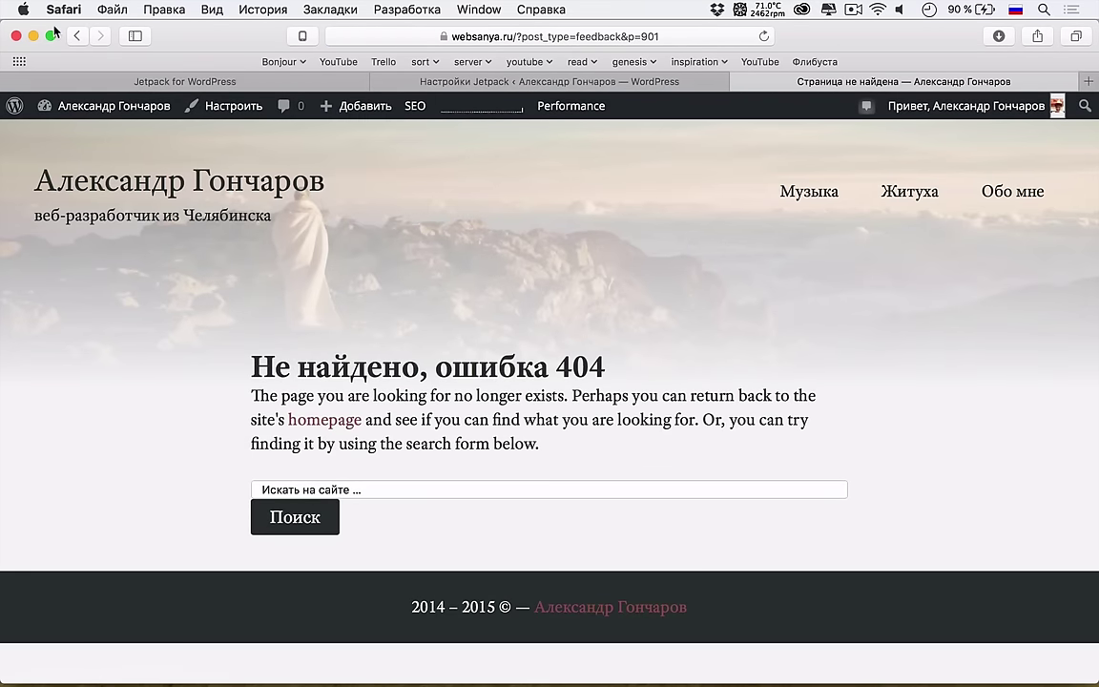
left_click(78, 37)
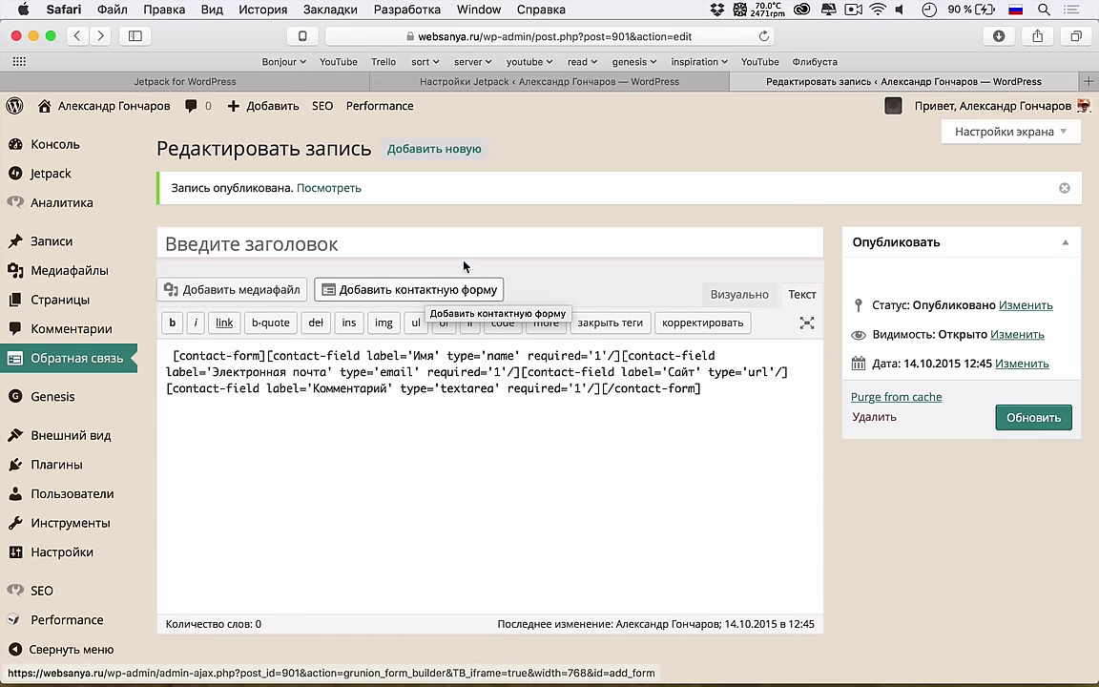
Step: Copy the whole contact form shortcode from the feedback entry and paste it at the end of the "Обо мне" page text
left_click(695, 385)
key("super+a")
key("super+c")
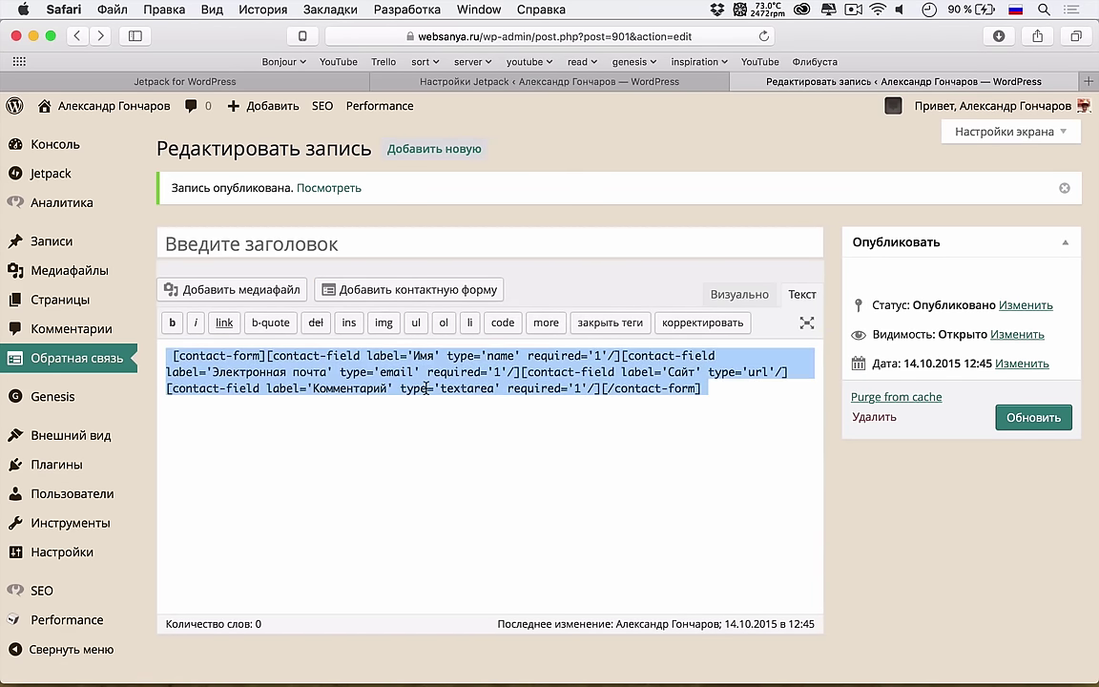
left_click(91, 302)
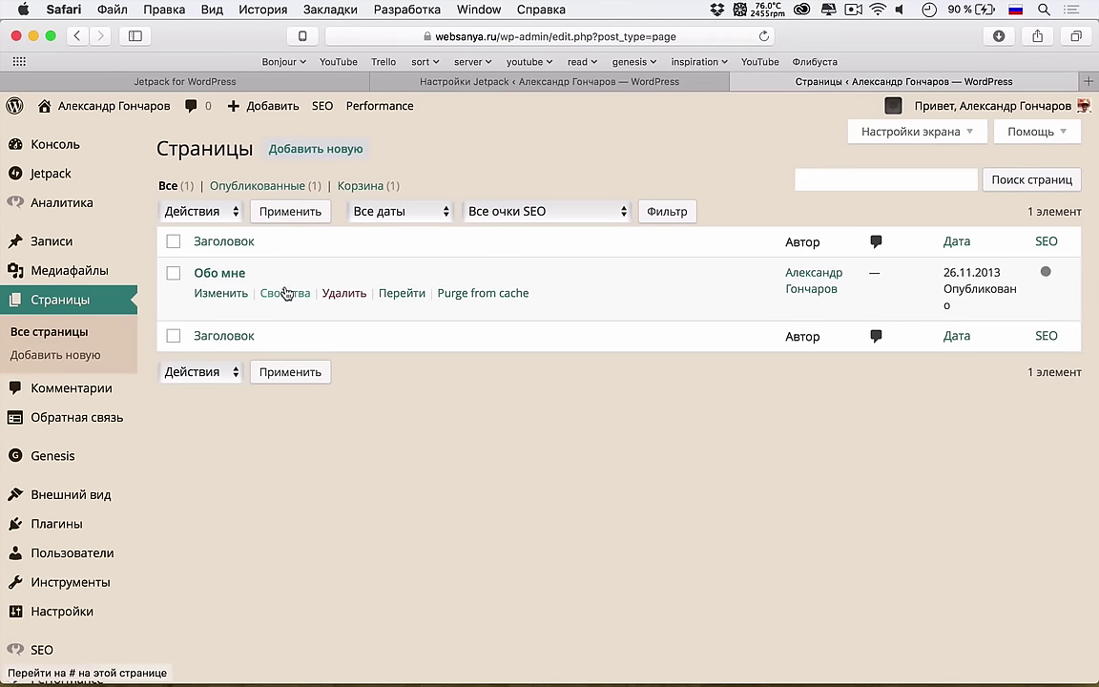
left_click(240, 295)
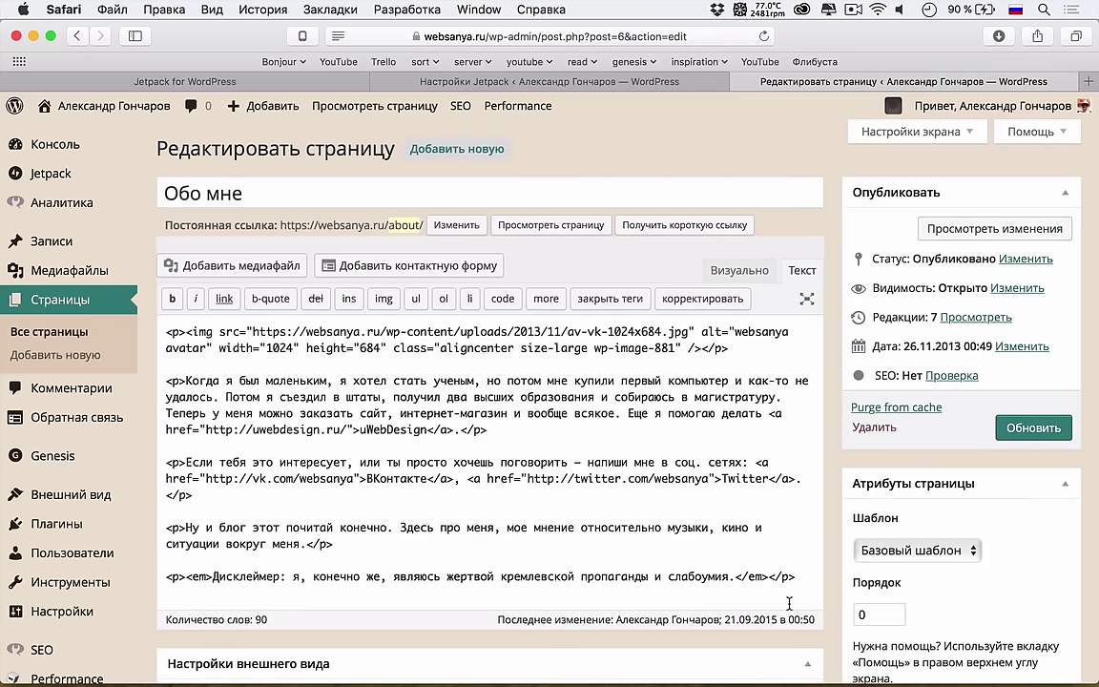
key("super+v")
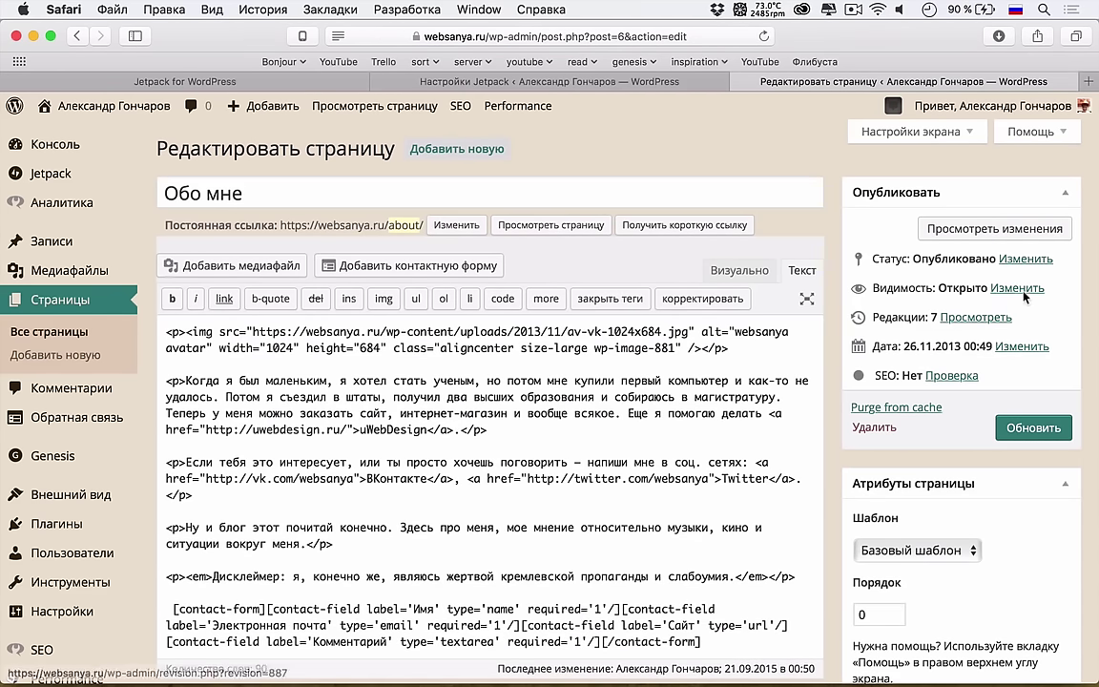
Step: Preview the "Обо мне" page, examine the contact form fields below the text, and close the preview
left_click(1000, 233)
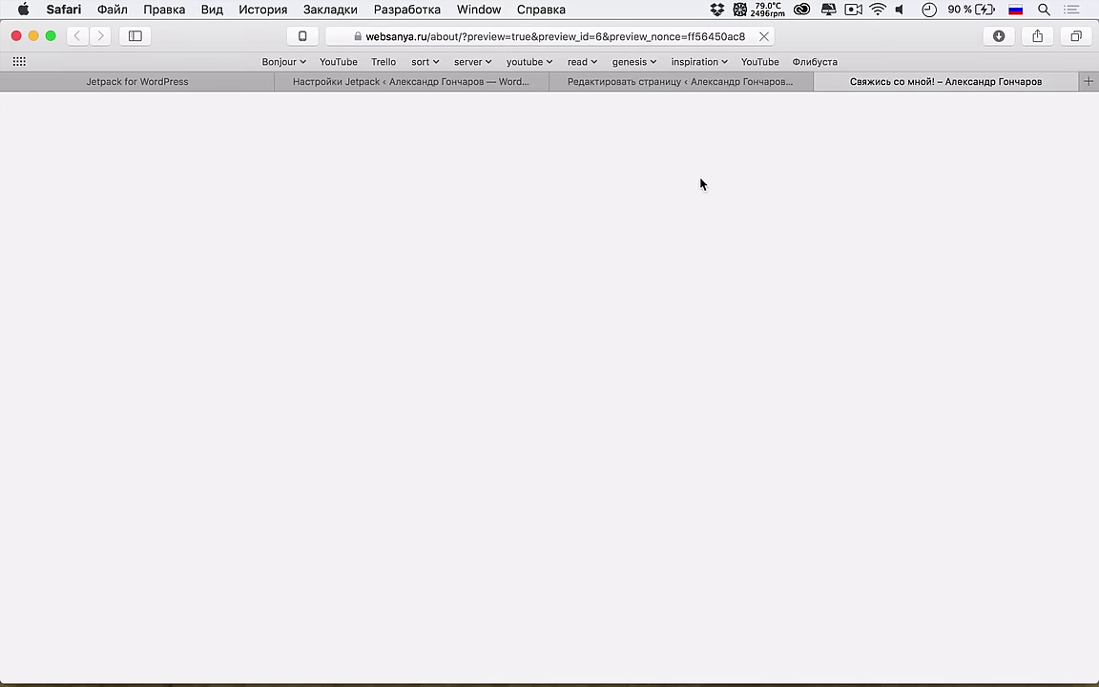
scroll(650, 295, "down", 10)
scroll(650, 295, "up", 7)
scroll(644, 298, "down", 7)
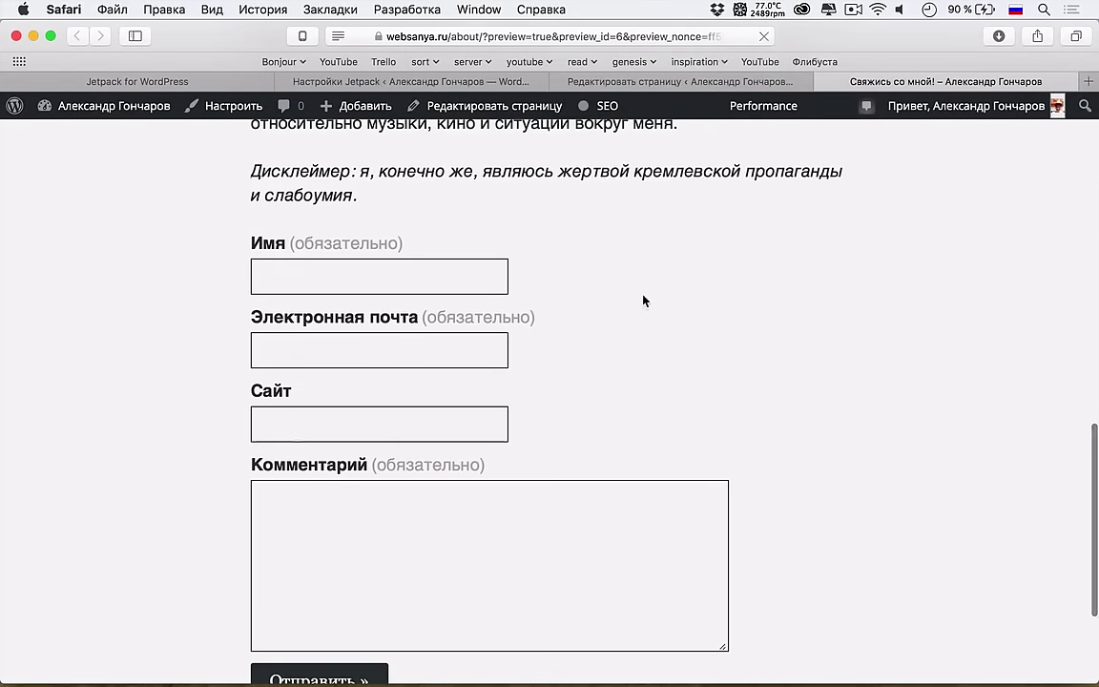
scroll(429, 382, "down", 3)
scroll(439, 420, "up", 2)
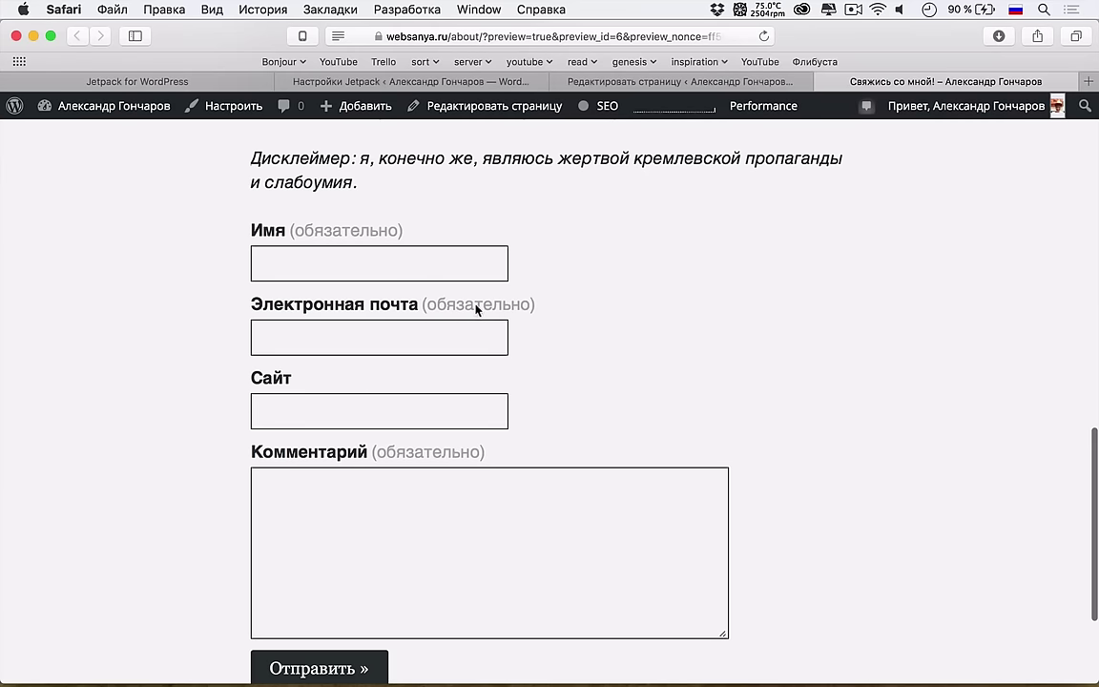
scroll(446, 409, "down", 4)
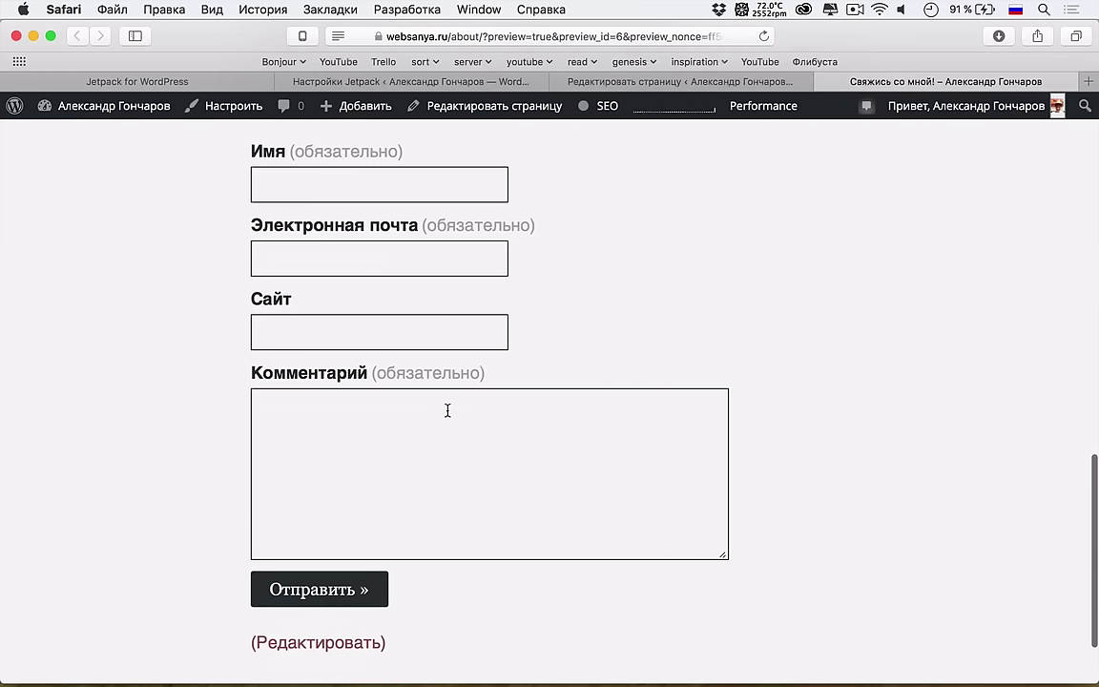
scroll(446, 395, "up", 6)
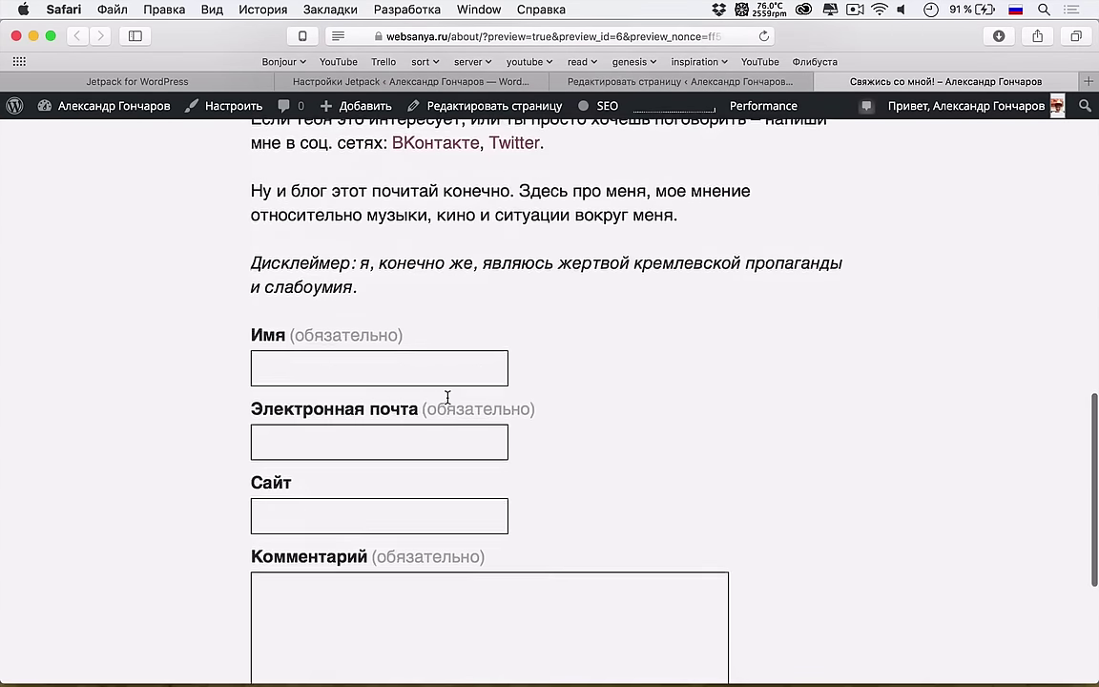
scroll(446, 395, "down", 6)
key("super+w")
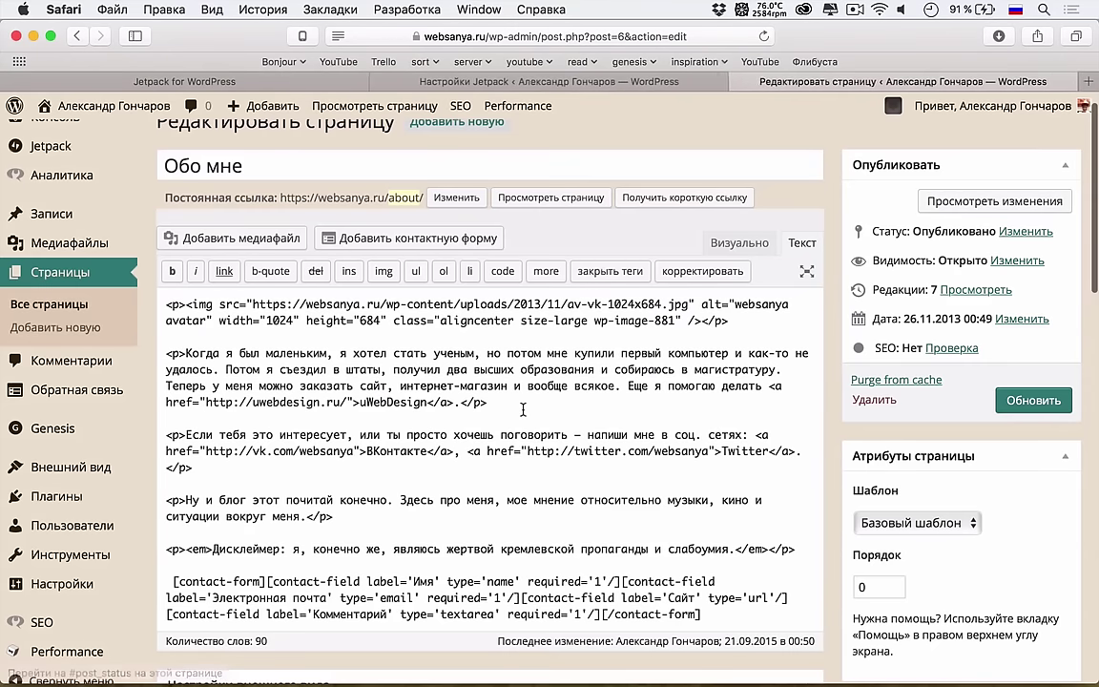
Step: Delete the contact form shortcode from the end of the "Обо мне" page and update the page
key("shift+super+Down")
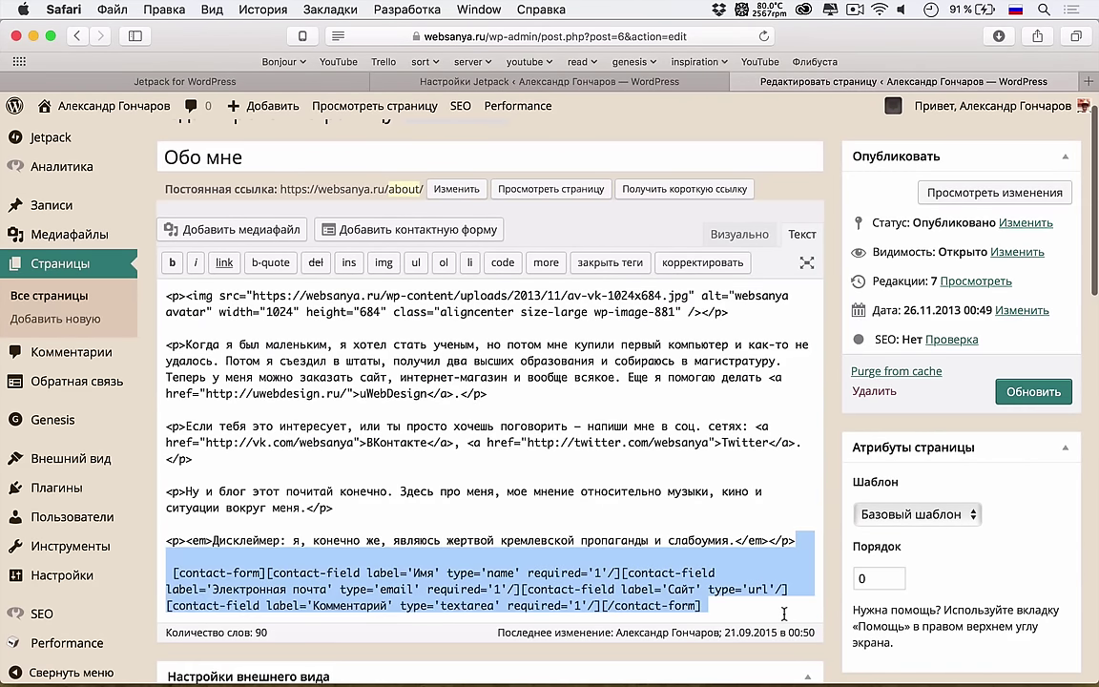
key("BackSpace")
left_click(1034, 393)
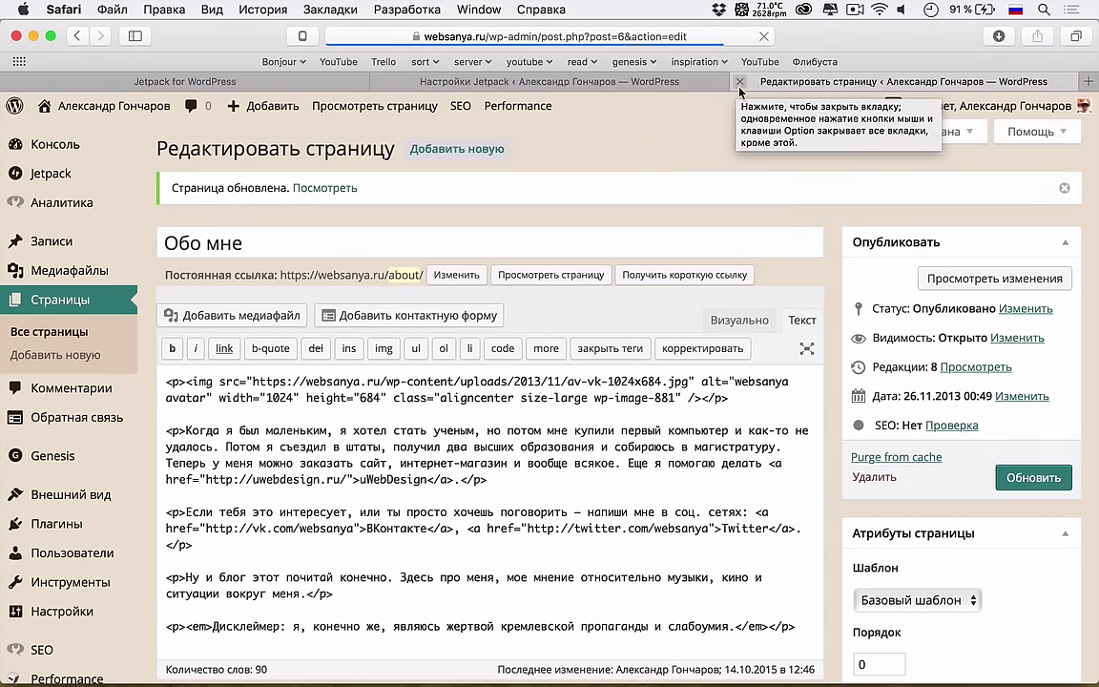
Step: Close the page editor tab and deactivate the "Контактная форма" module in the Jetpack settings
left_click(740, 83)
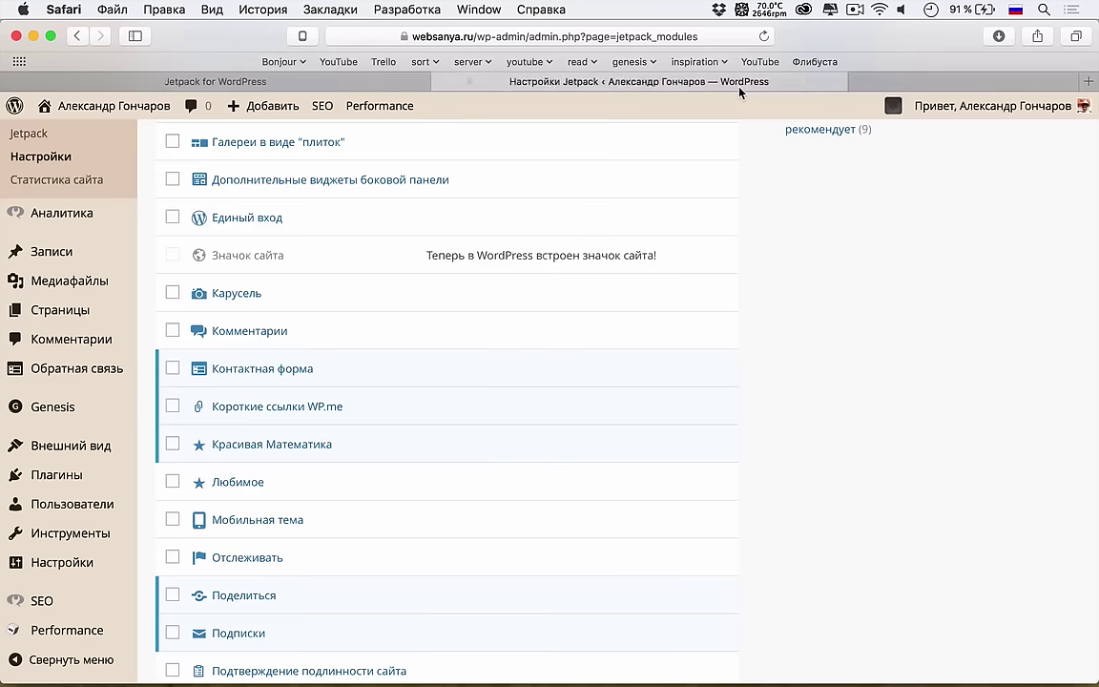
left_click(668, 369)
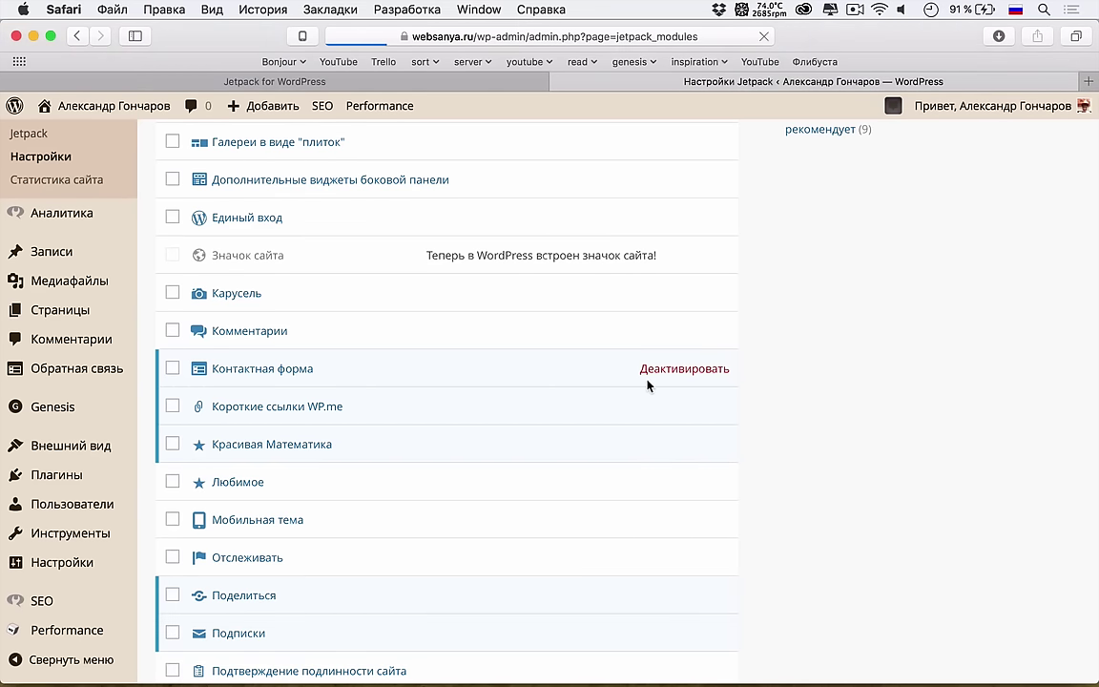
scroll(613, 387, "down", 5)
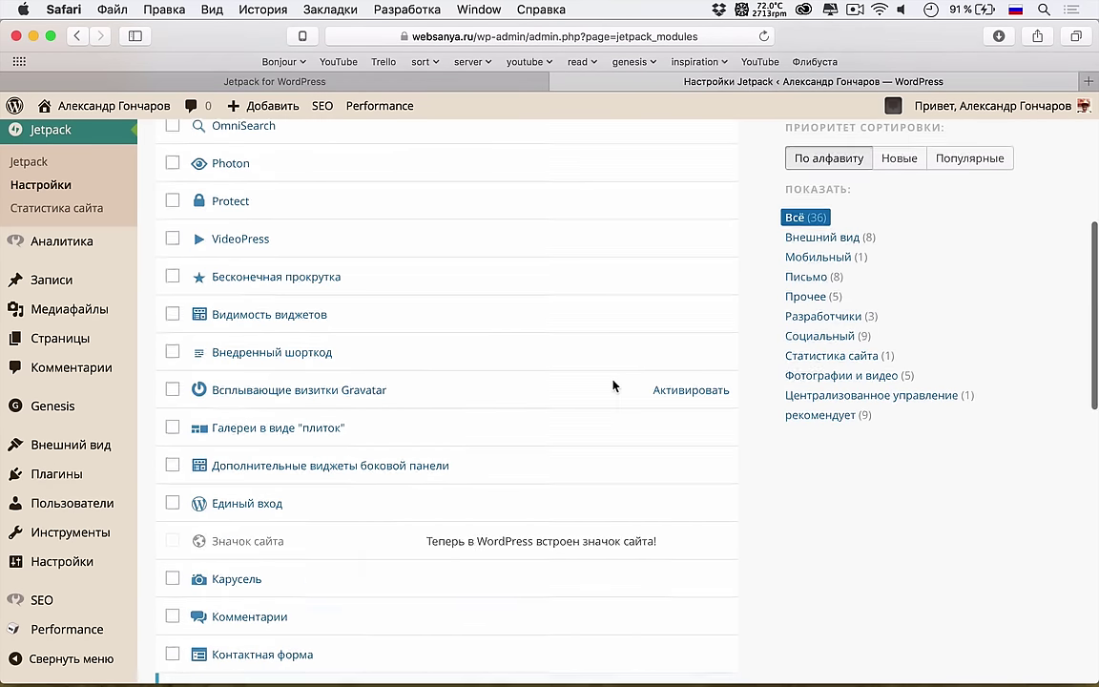
Step: Open the "Barbarossa — Imager, инди и минимализм" post for editing in a separate tab, look at its short link and dismiss the dialog
scroll(614, 387, "down", 5)
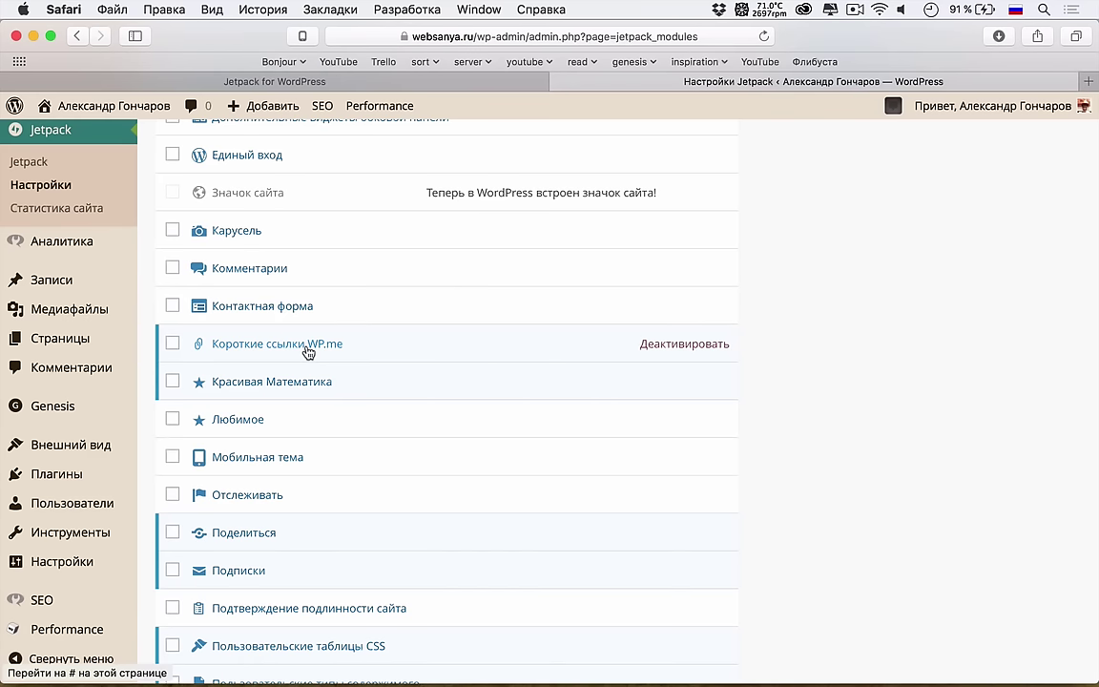
left_click(95, 284, "super")
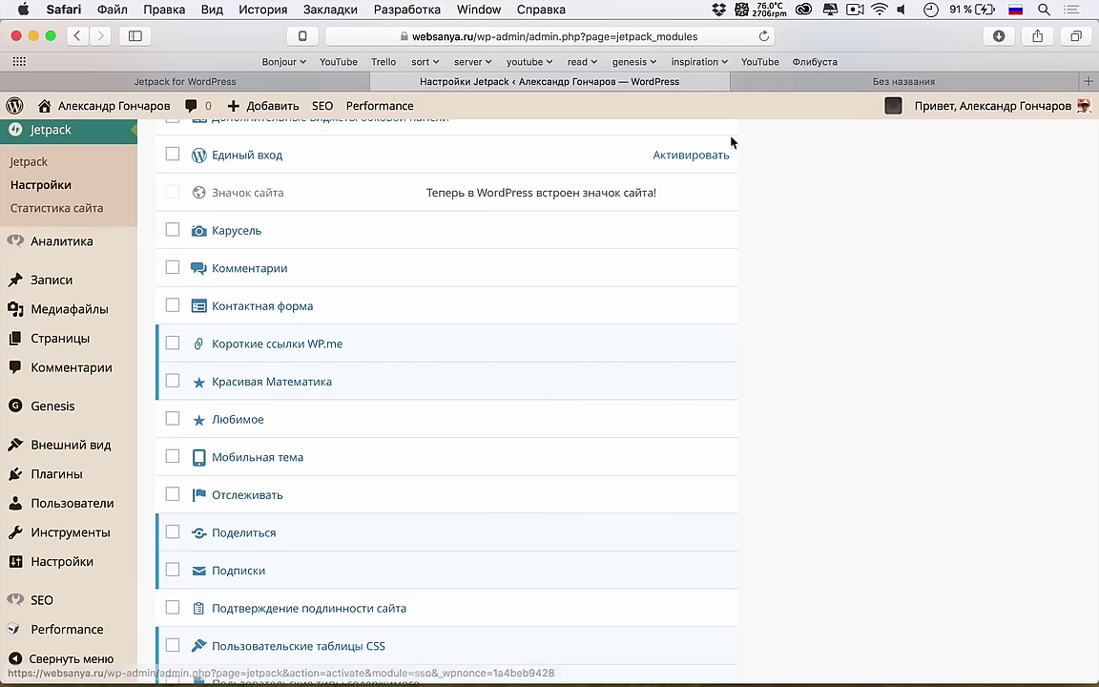
left_click(738, 84)
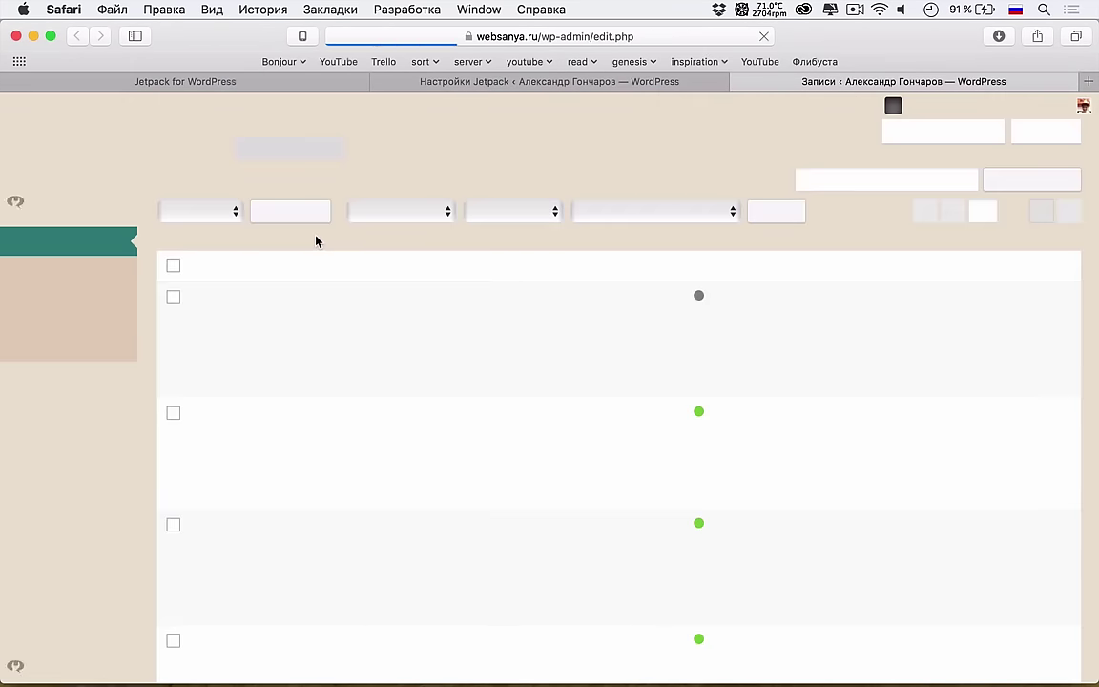
left_click(235, 447)
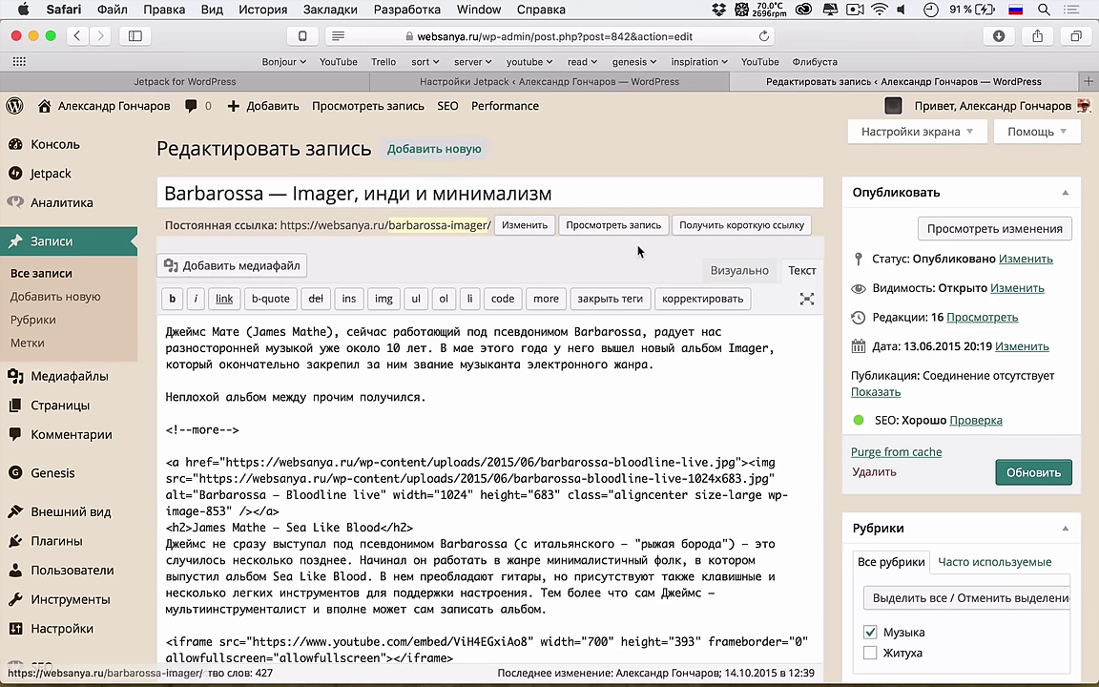
left_click(708, 227)
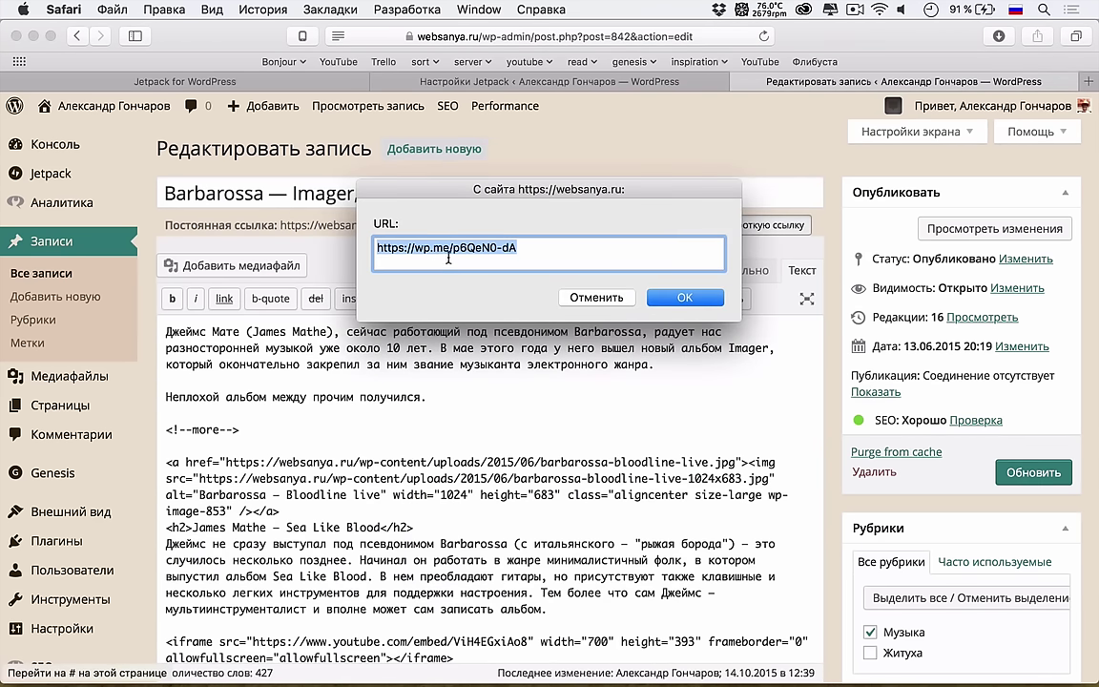
left_click(601, 298)
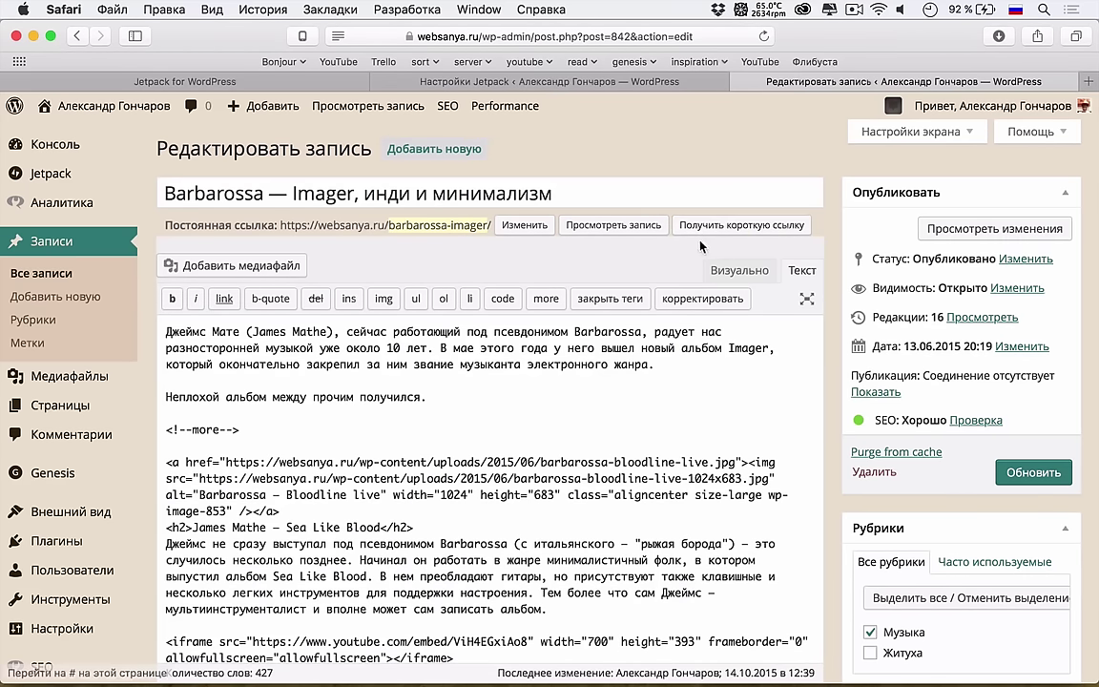
Step: Close the post editor tab and deactivate the "Короткие ссылки WP.me" module in the Jetpack settings
left_click(739, 83)
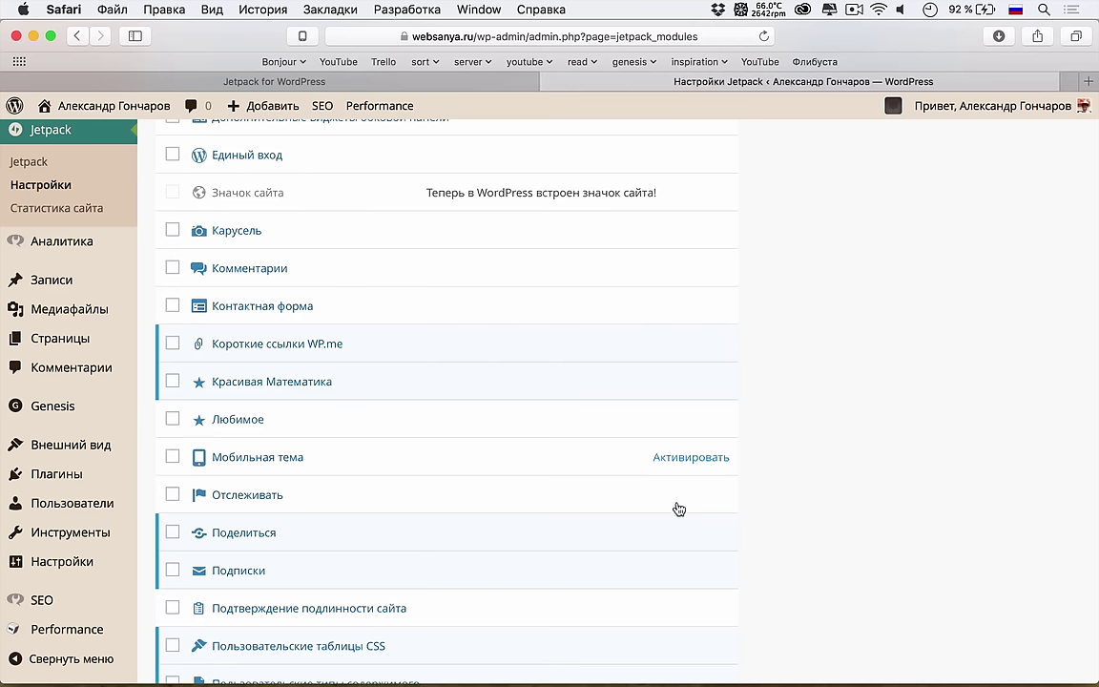
left_click(699, 343)
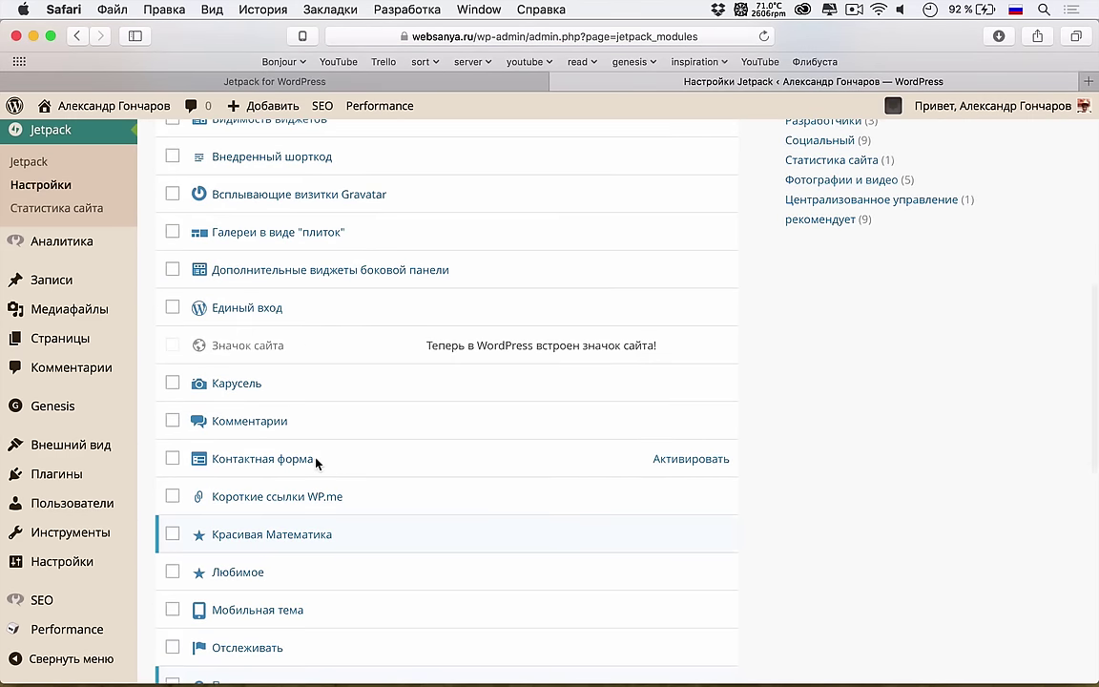
Step: Read the description of the "Красивая Математика" module, close it and deactivate that module
left_click(277, 537)
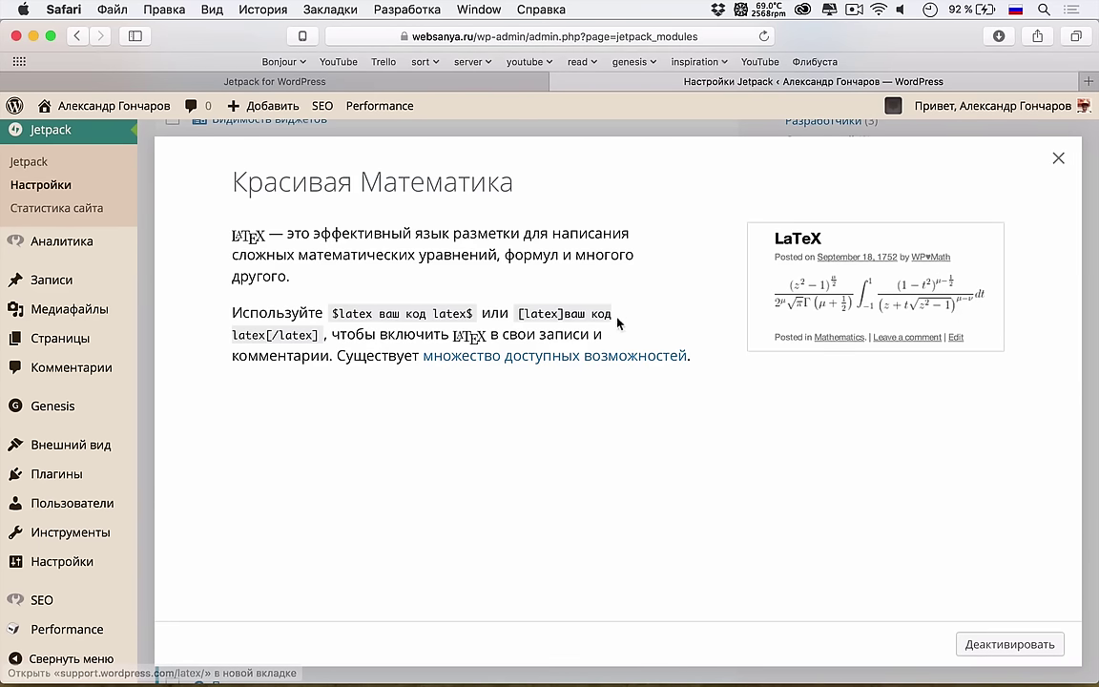
left_click(1057, 158)
left_click(685, 440)
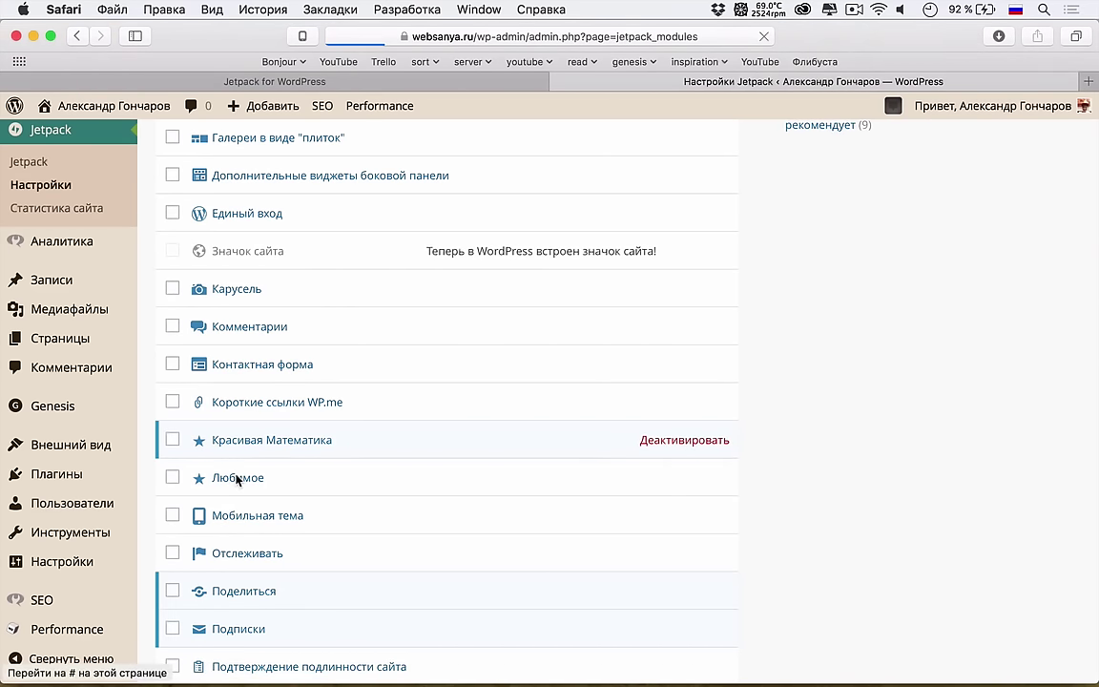
Step: Open the description of the "Любимое" module in the Jetpack module list
scroll(236, 483, "down", 5)
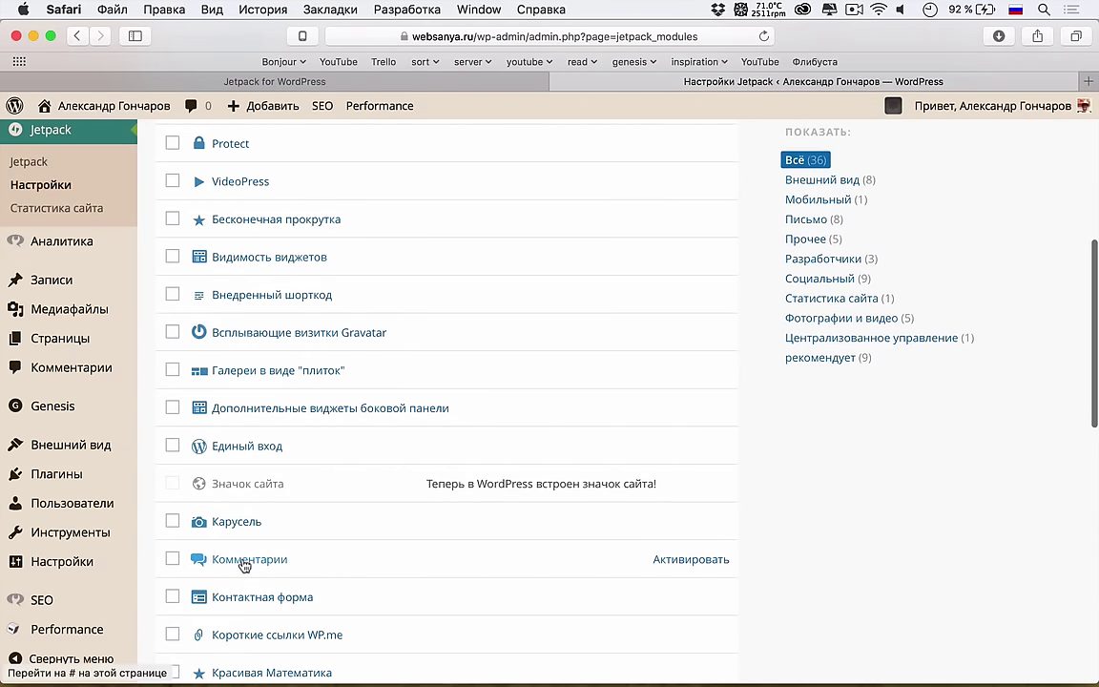
scroll(245, 567, "down", 3)
left_click(236, 516)
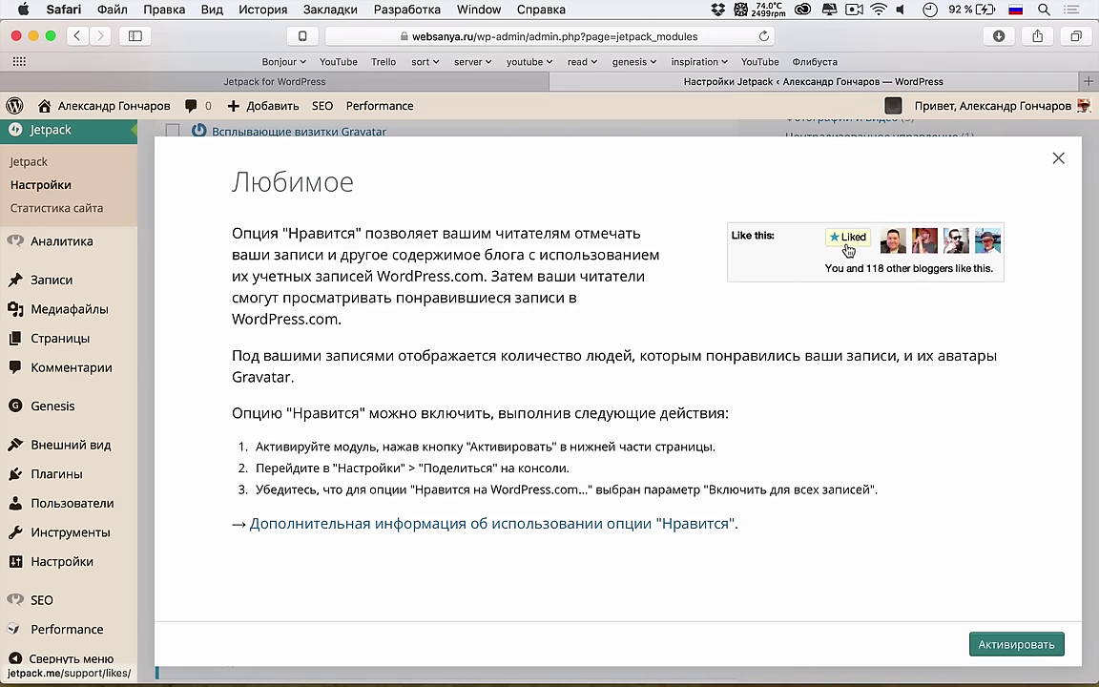
Step: Open the WP Tavern article "The First Half of the REST API Is Officially Added to WordPress Core" in a new tab and examine its like section
key("super+t")
type("цз")
key("super+a")
key("ctrl+space")
type("wp")
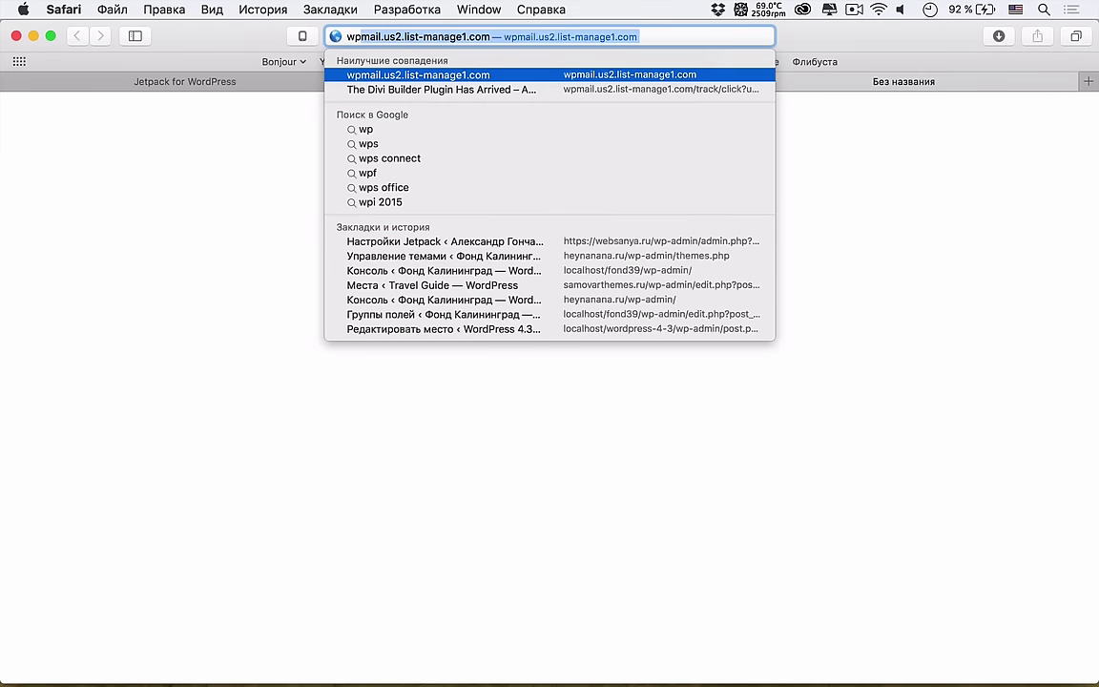
type("tavern")
key("Down")
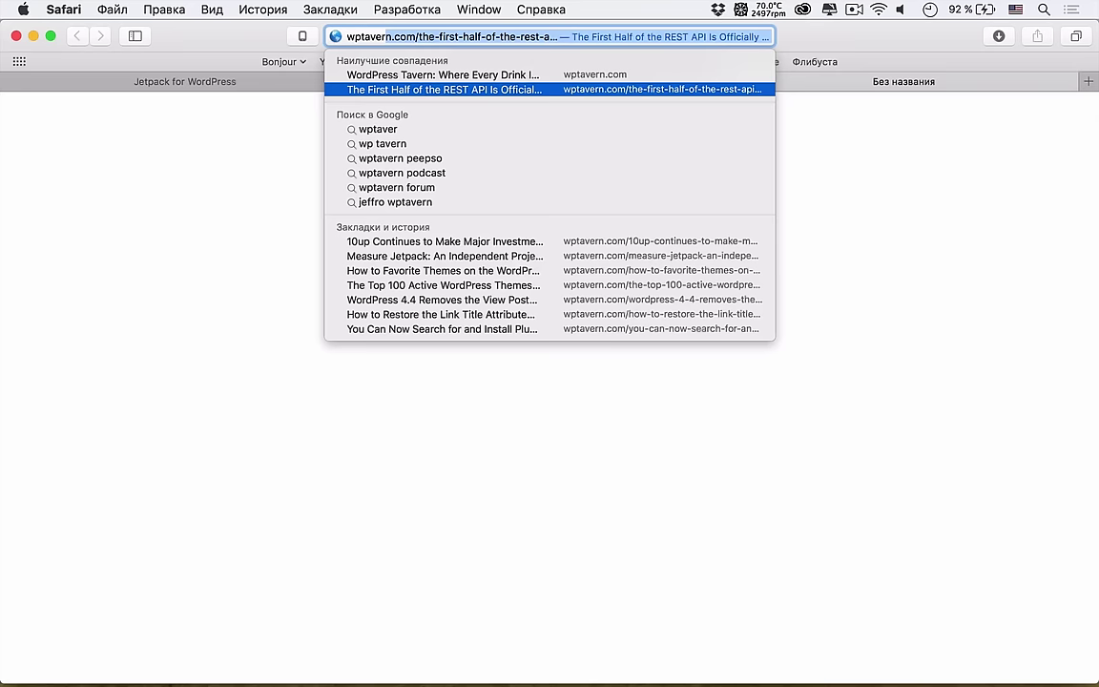
key("Return")
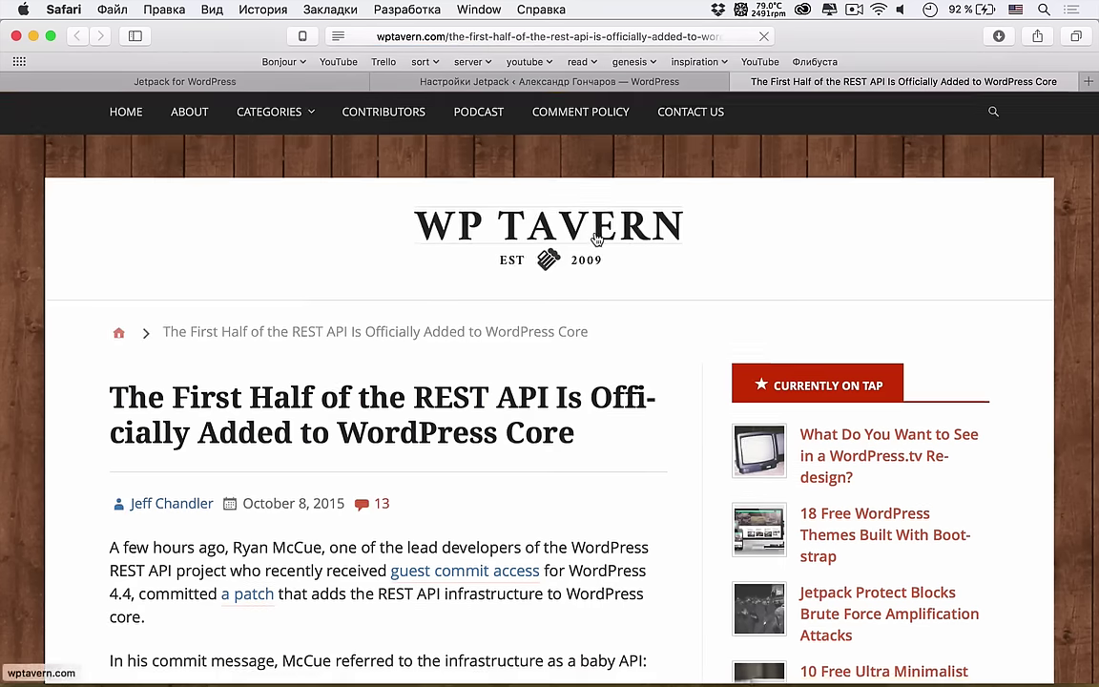
scroll(595, 237, "down", 20)
scroll(596, 237, "up", 1)
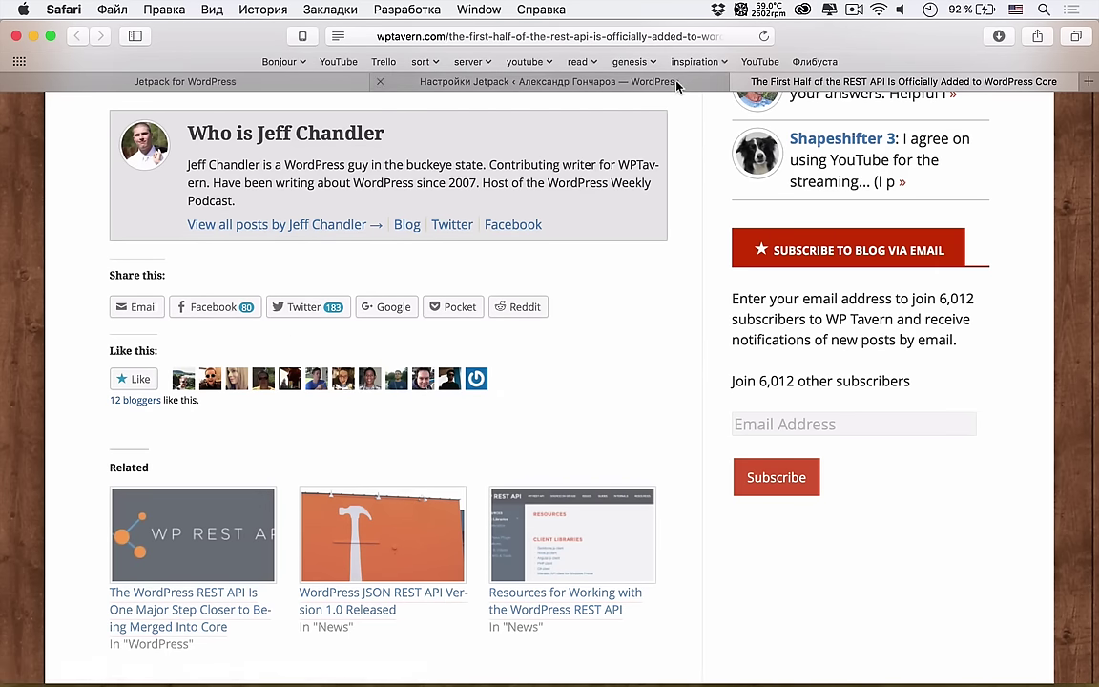
Step: Return to the Jetpack settings tab, dismiss the "Любимое" description and activate the "Мобильная тема" module
left_click(608, 77)
left_click(923, 132)
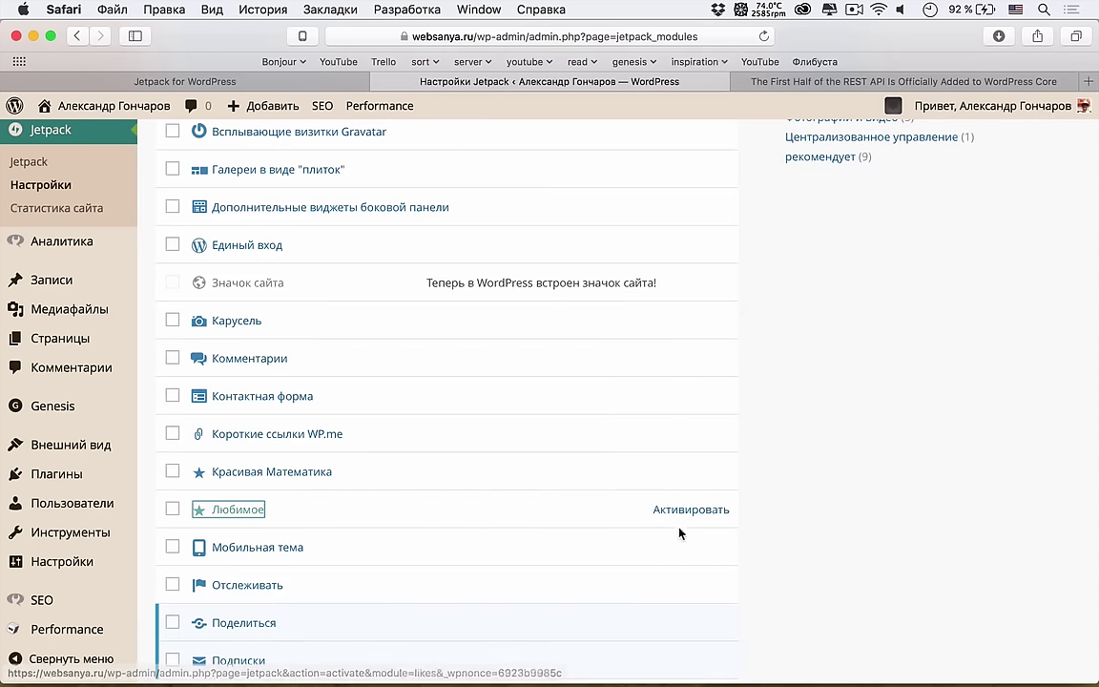
scroll(280, 566, "down", 2)
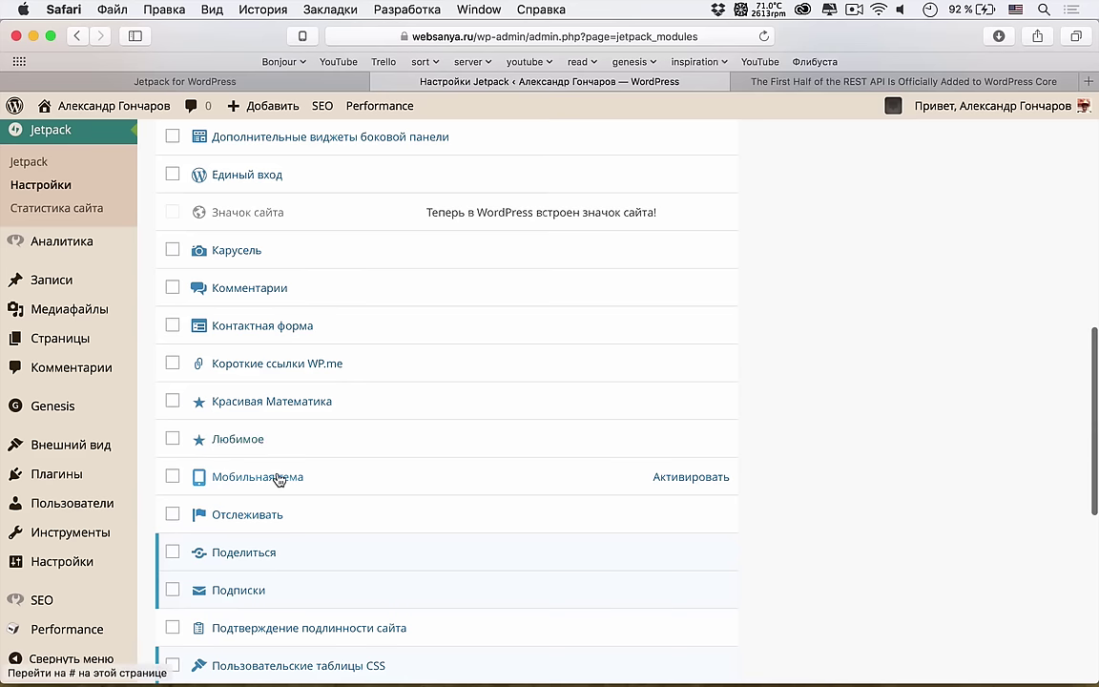
left_click(276, 478)
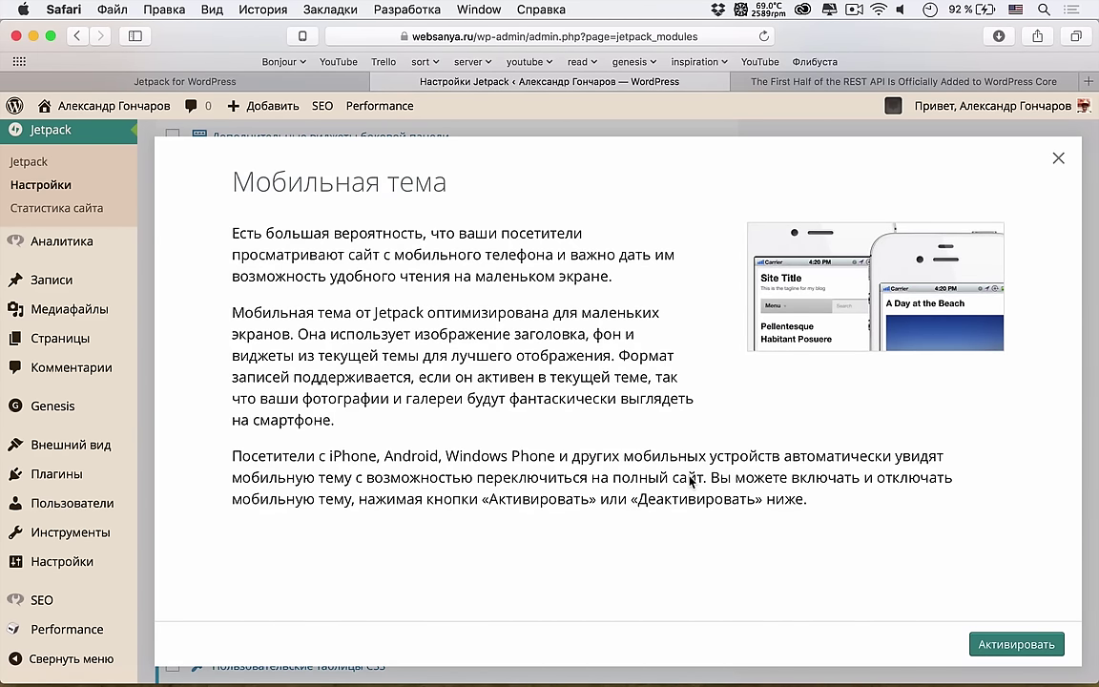
left_click(1040, 644)
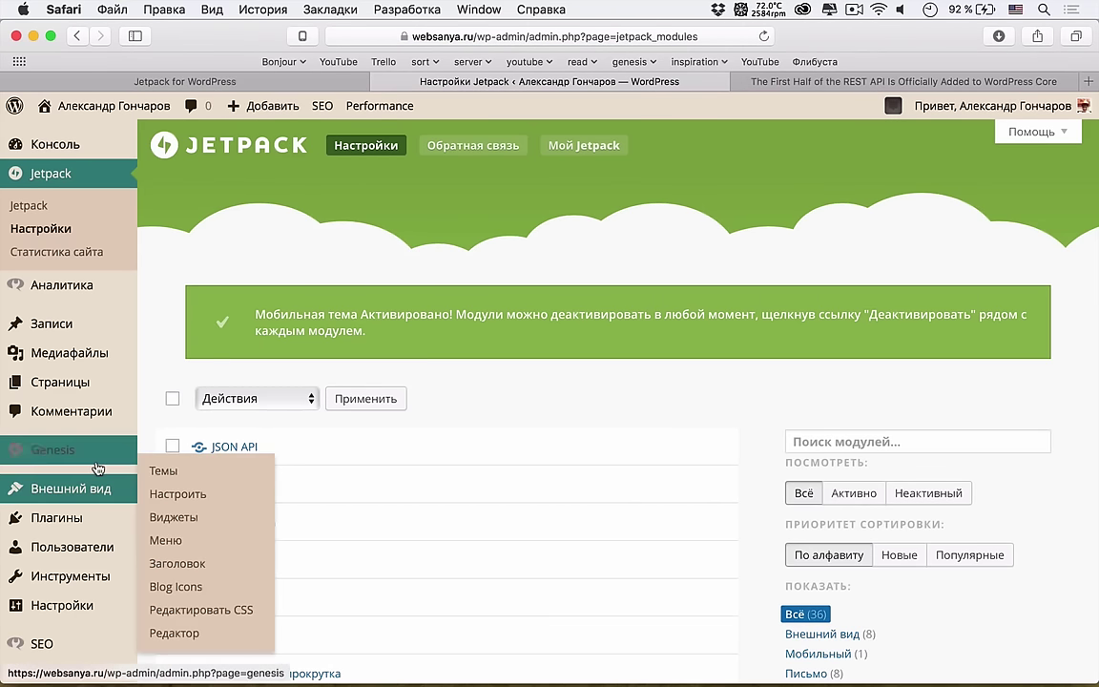
Step: Activate the Twenty Fifteen theme and open the site's front page in a new tab
left_click(156, 472)
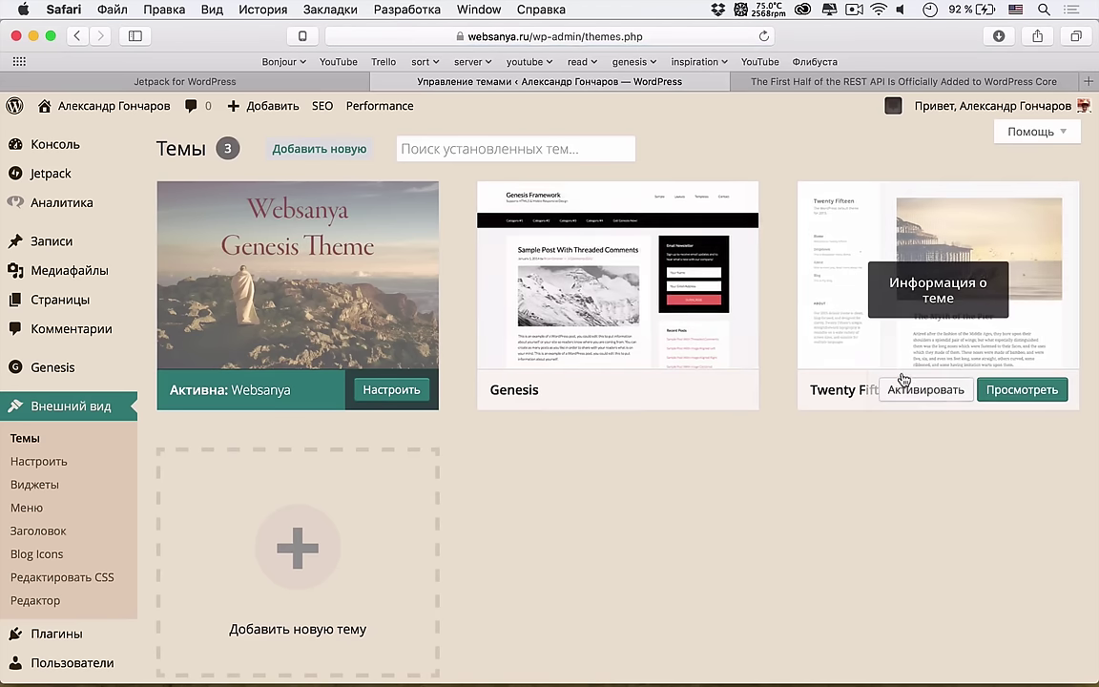
left_click(901, 394)
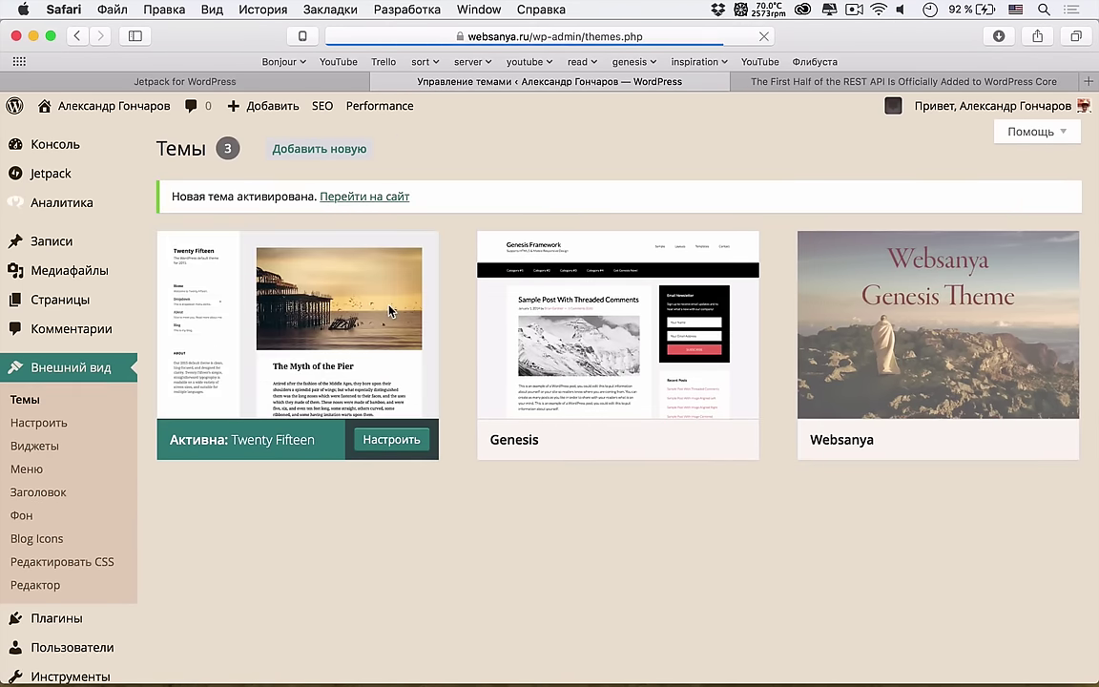
mouse_move(274, 99)
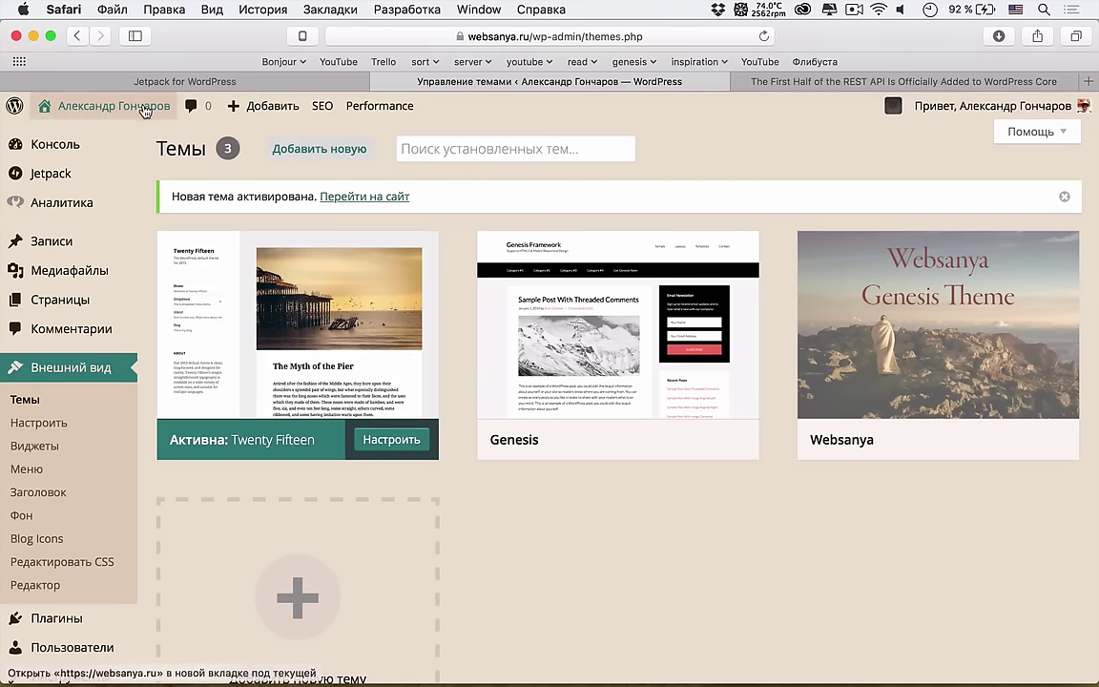
left_click(105, 106, "super")
left_click(599, 76)
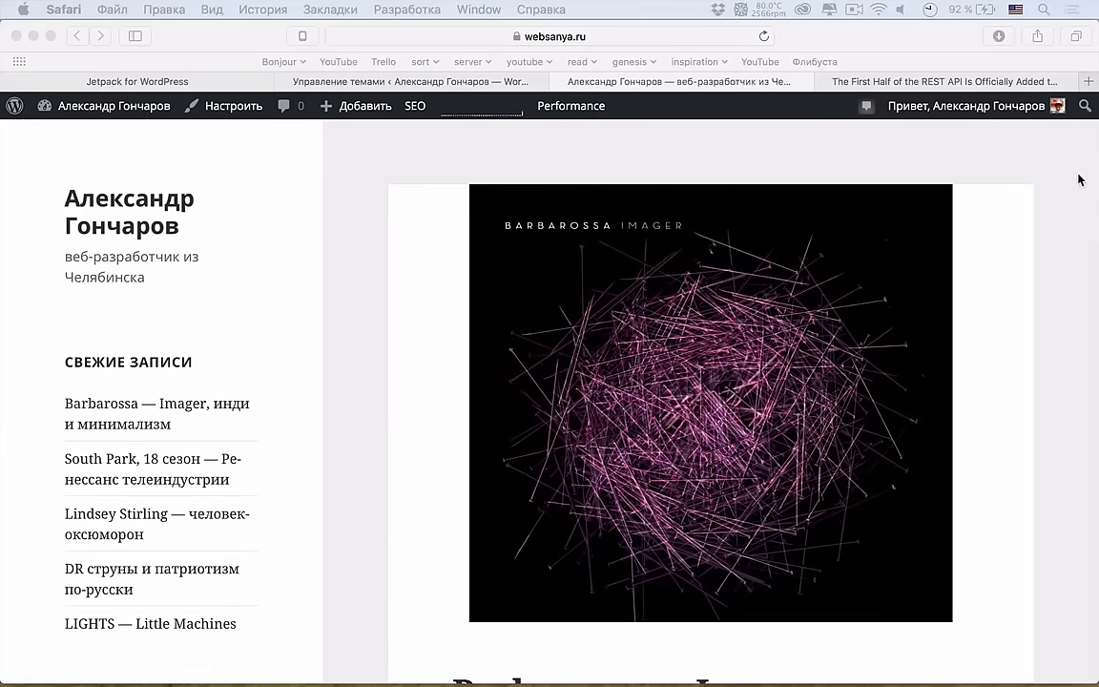
Step: Narrow the browser window to phone width and look through the responsive layout of the front page
left_click(1074, 180)
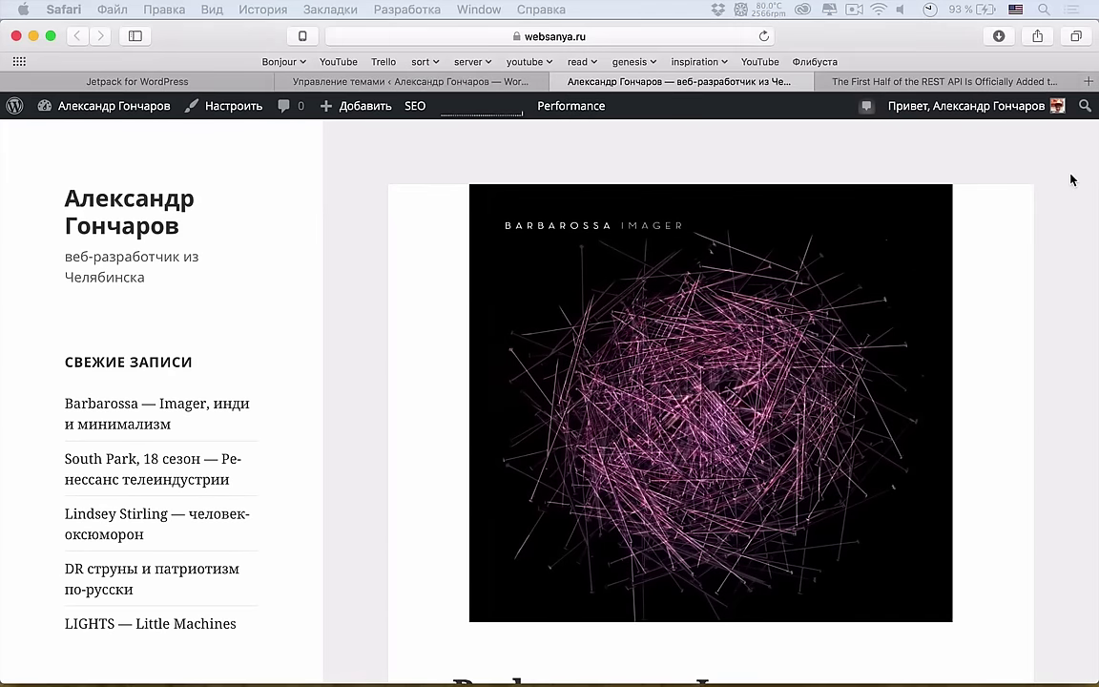
left_click_drag(1061, 169, 432, 170)
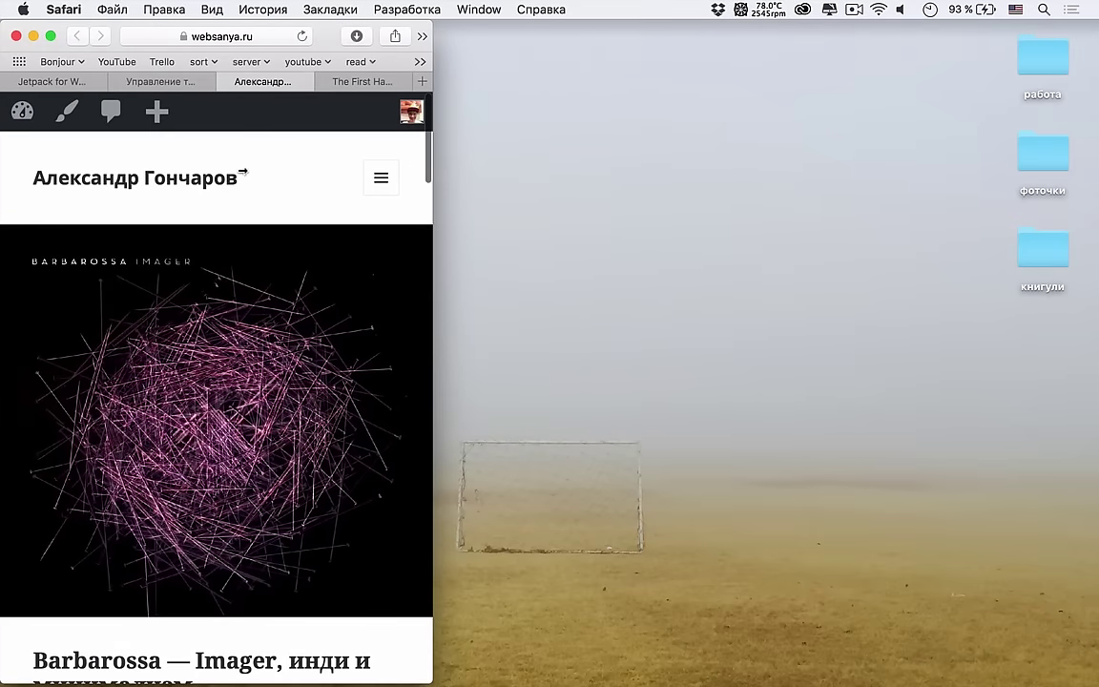
scroll(343, 324, "down", 2)
scroll(344, 325, "down", 5)
scroll(343, 325, "up", 8)
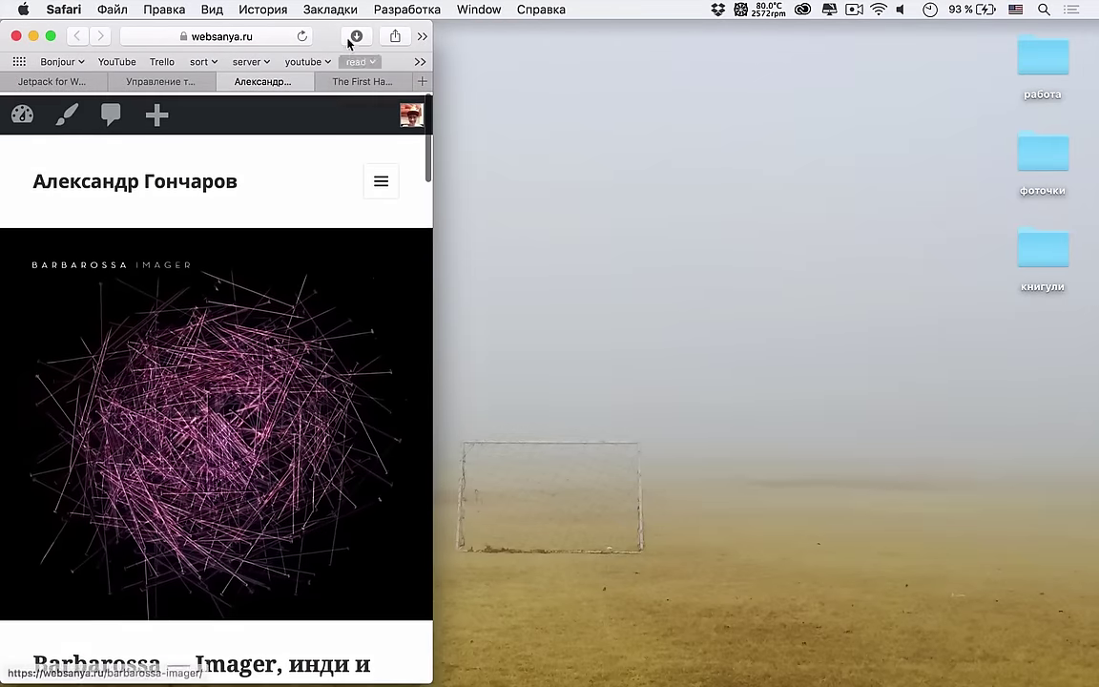
Step: Set the browser's user agent to "Safari iOS 8.1 — iPhone" and look through the mobile version of the front page
left_click(406, 10)
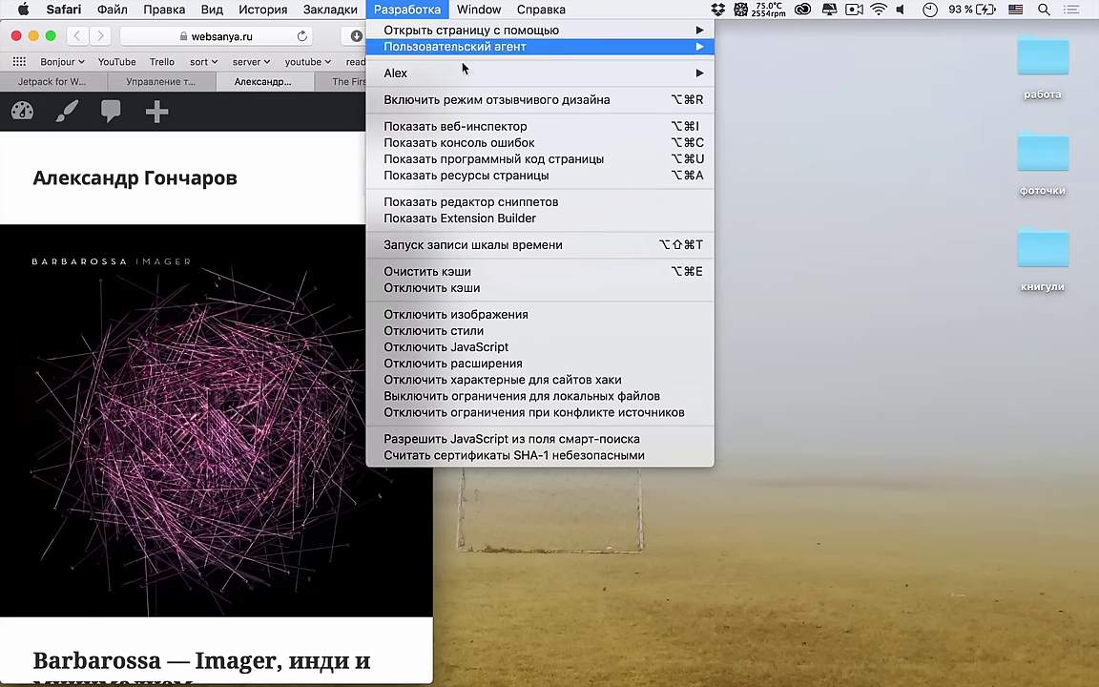
mouse_move(656, 47)
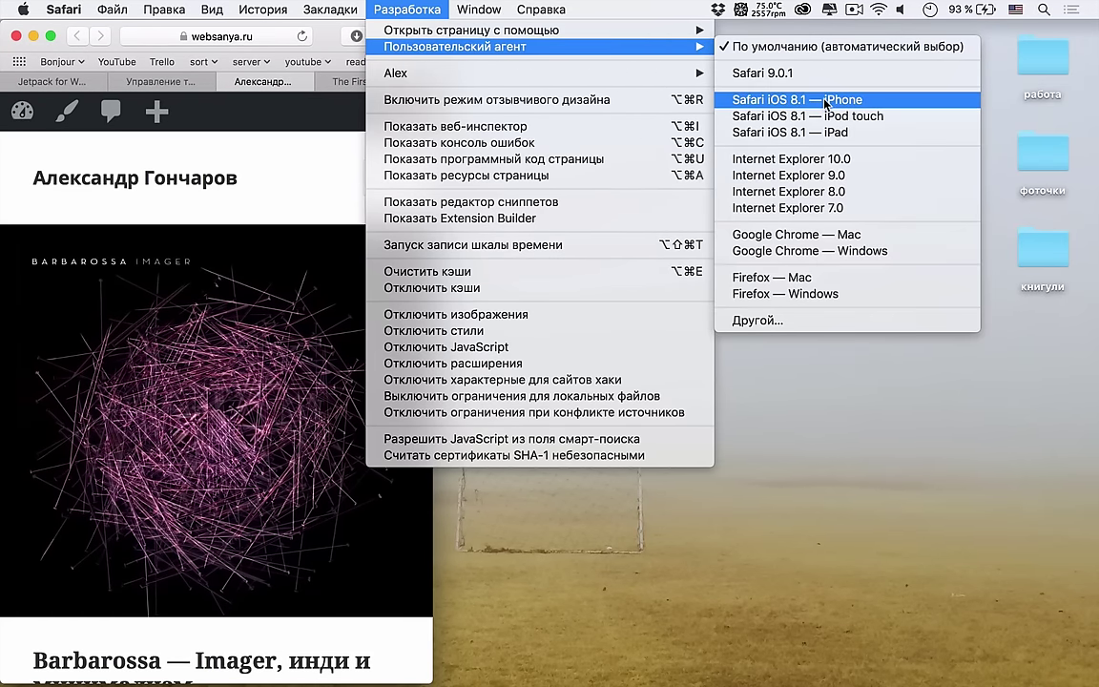
left_click(797, 91)
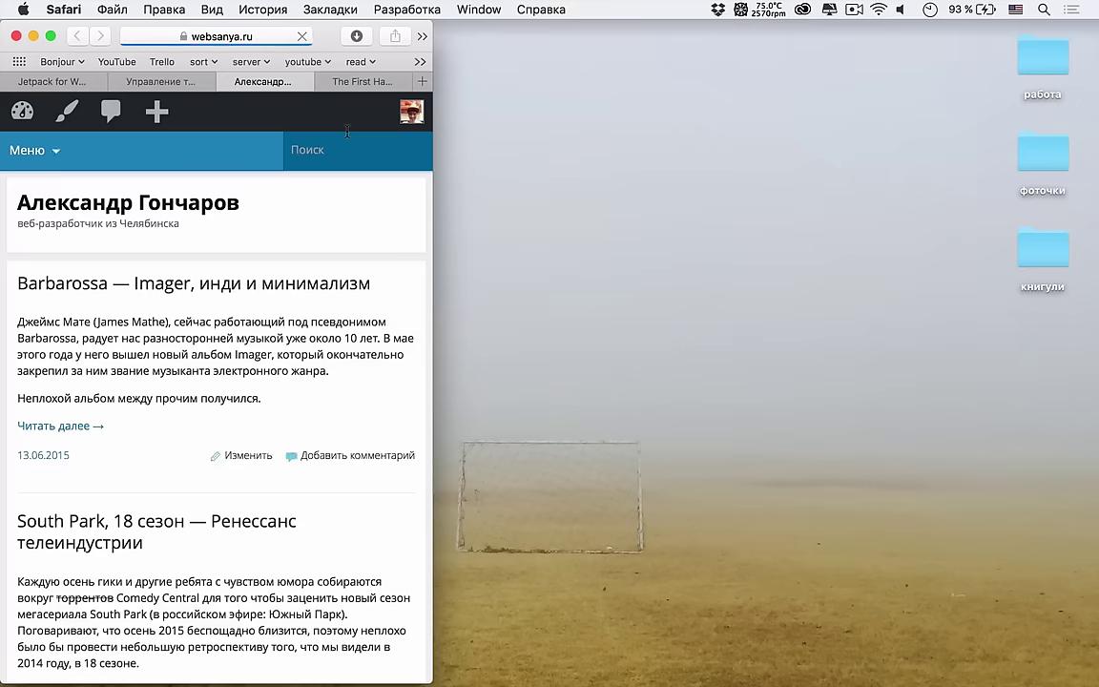
scroll(241, 302, "down", 15)
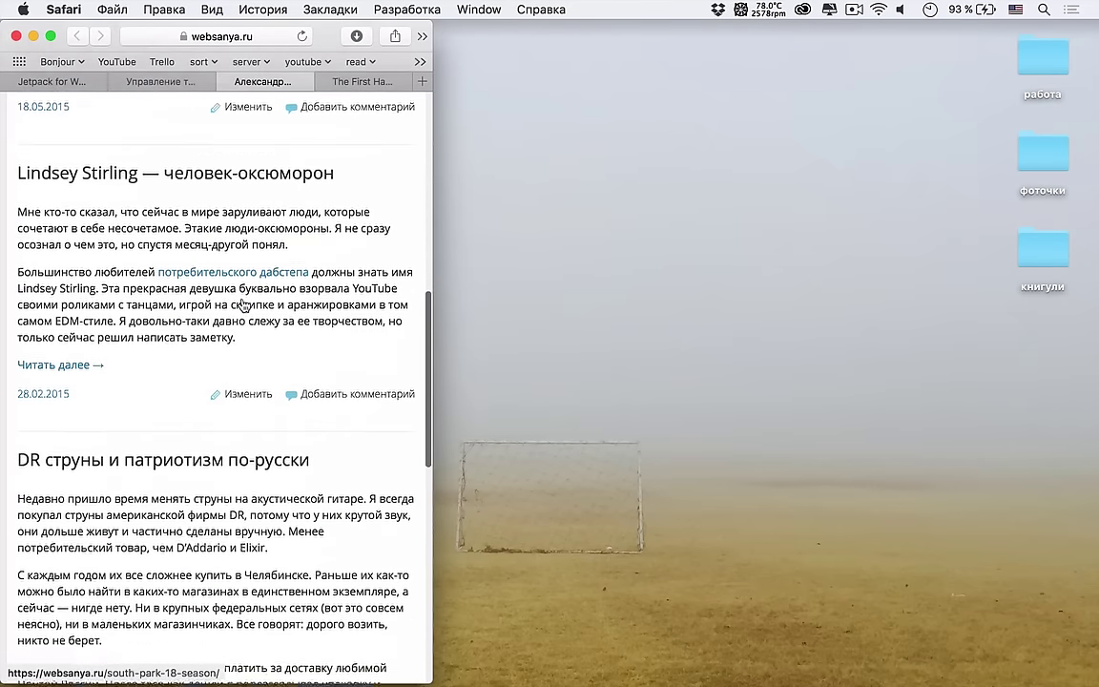
scroll(243, 304, "down", 1)
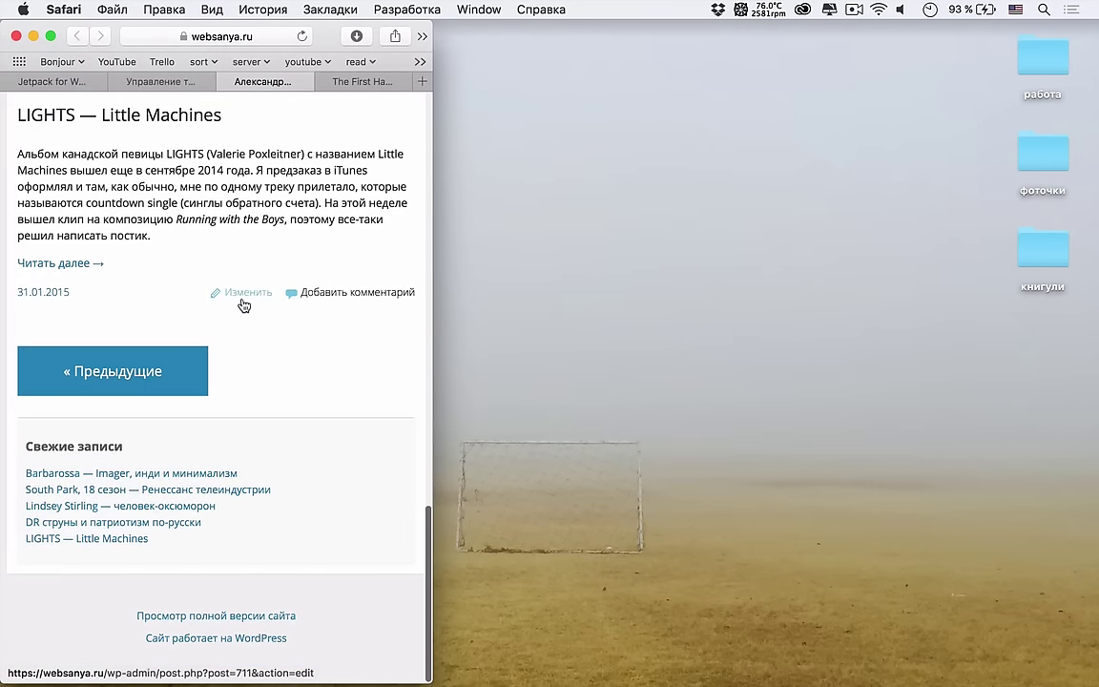
Step: Switch from the mobile theme to the full version of the site and reload the page
left_click(234, 618)
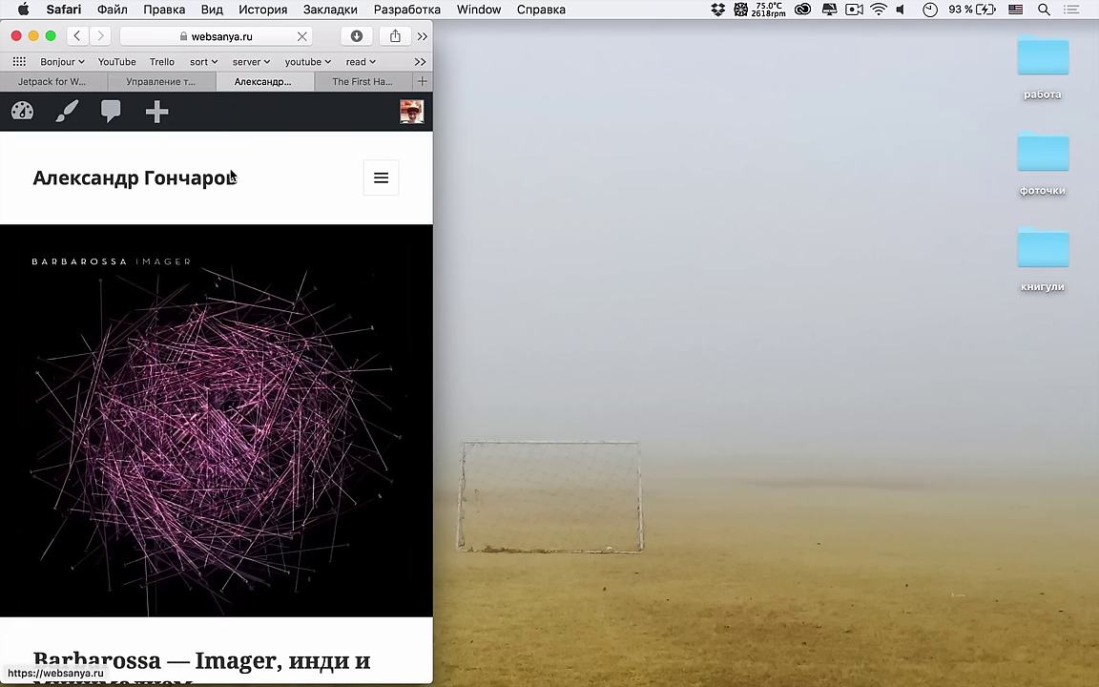
left_click(250, 35)
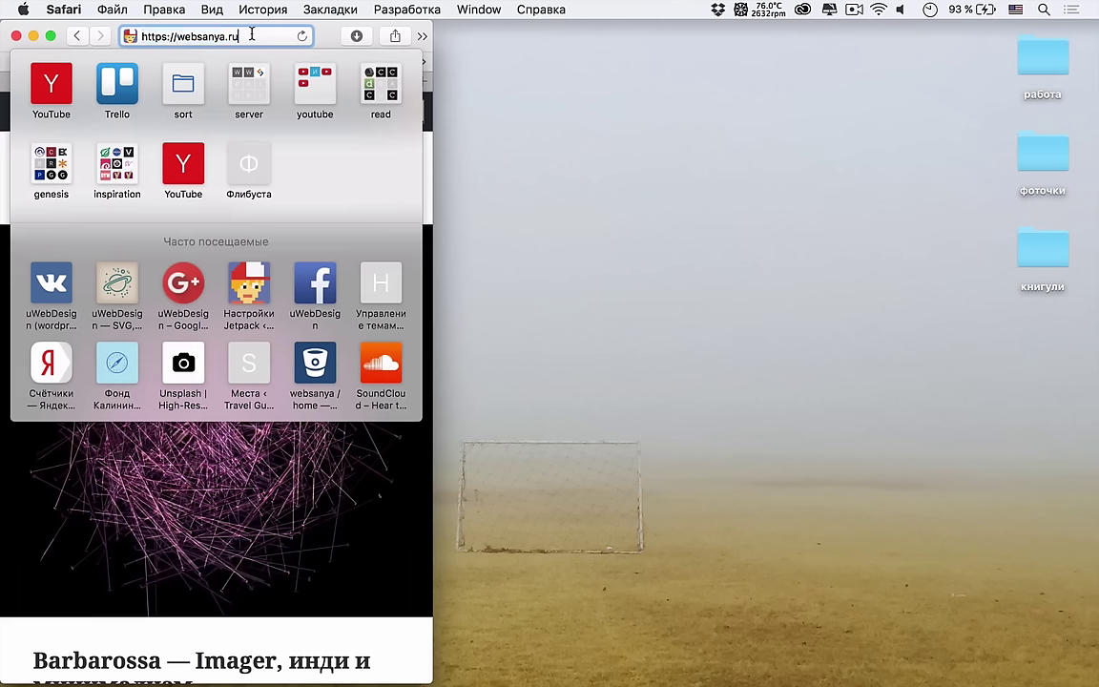
key("Escape")
left_click(406, 10)
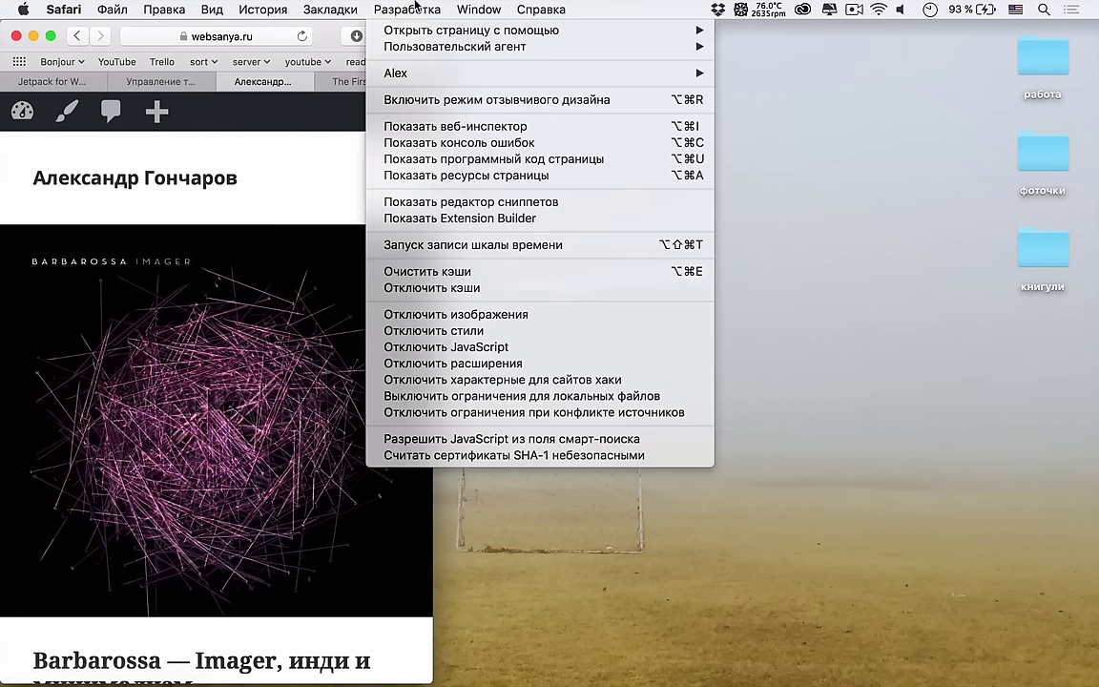
key("super+r")
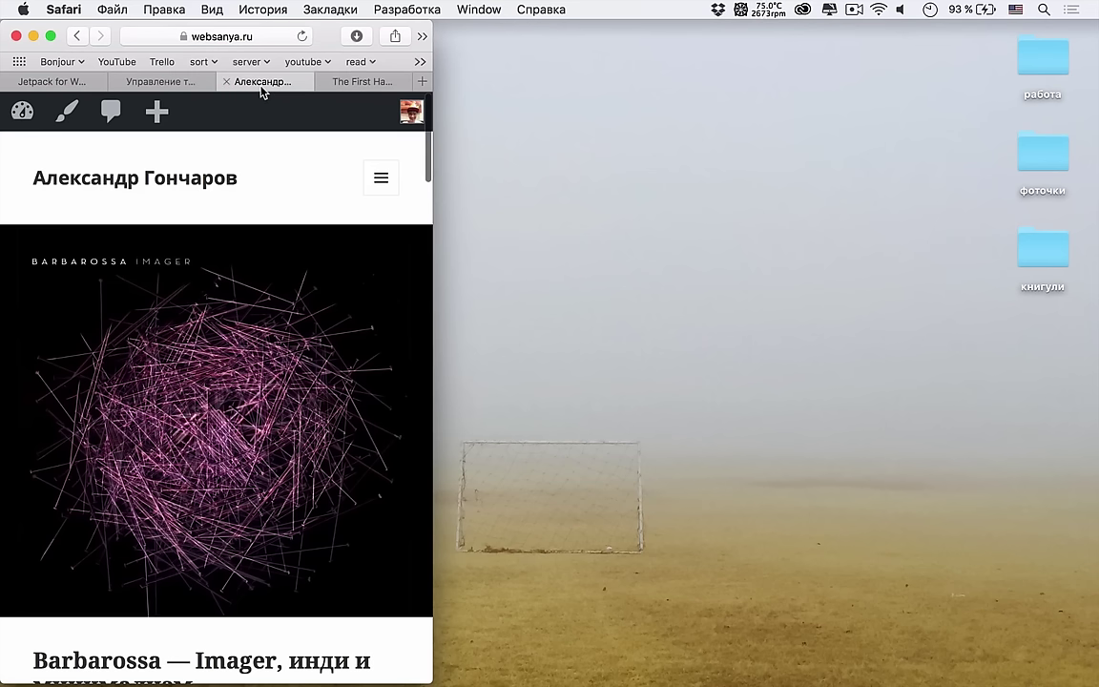
Step: Restore the browser window to full width and close the site's front page tab
double_click(262, 80)
scroll(679, 190, "down", 5)
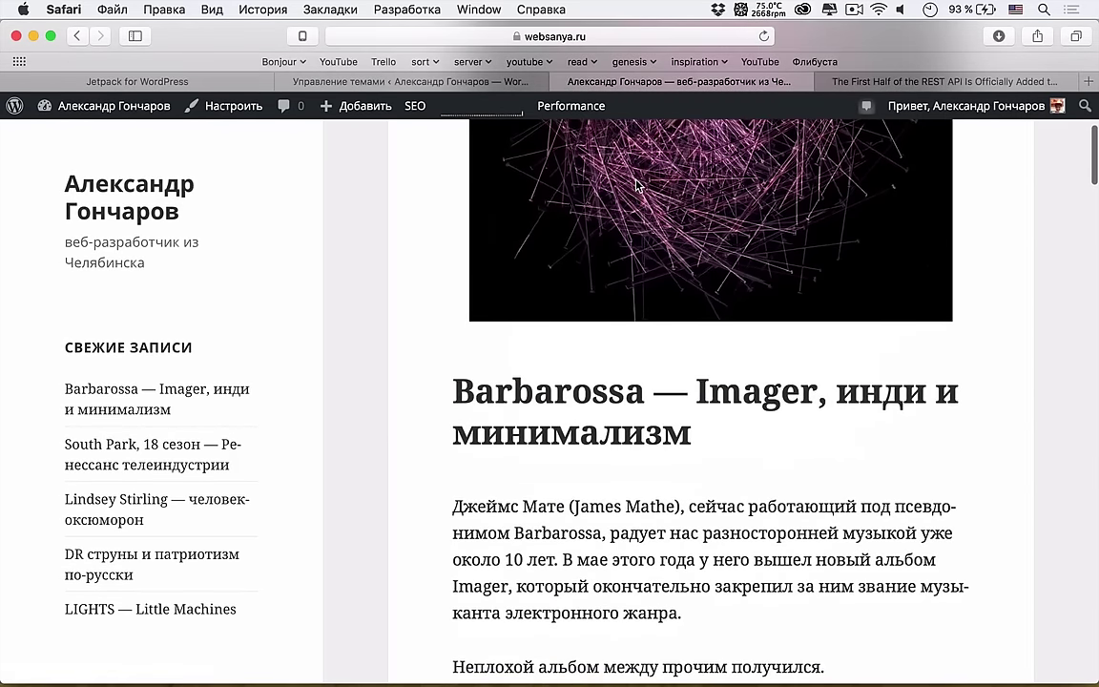
scroll(638, 184, "up", 5)
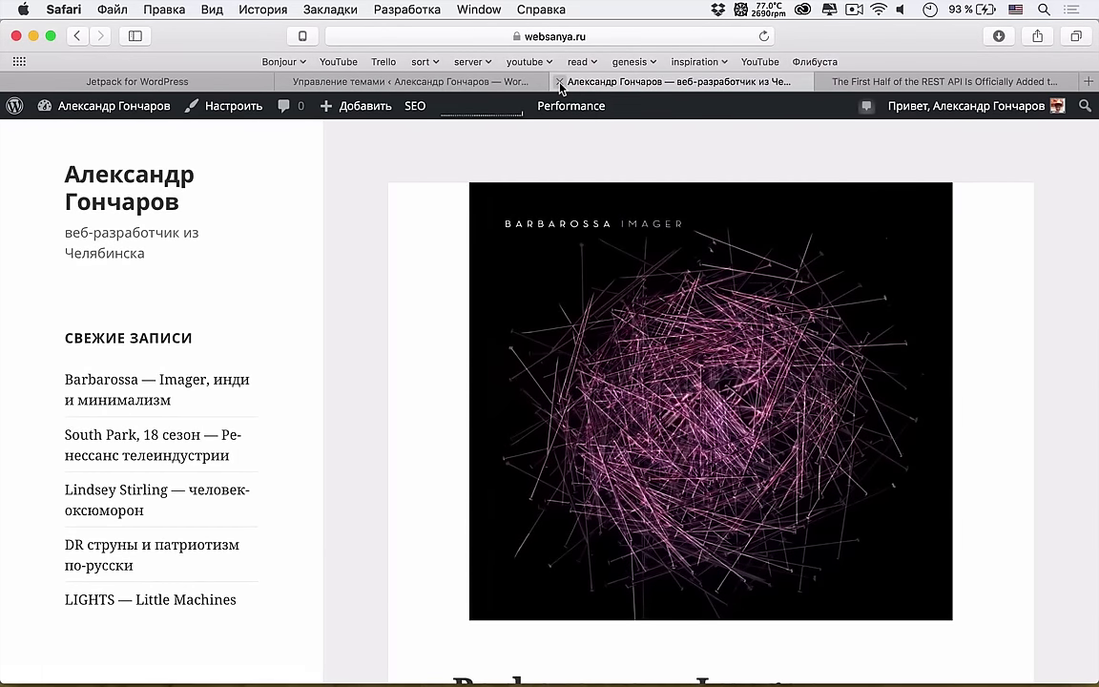
left_click(560, 82)
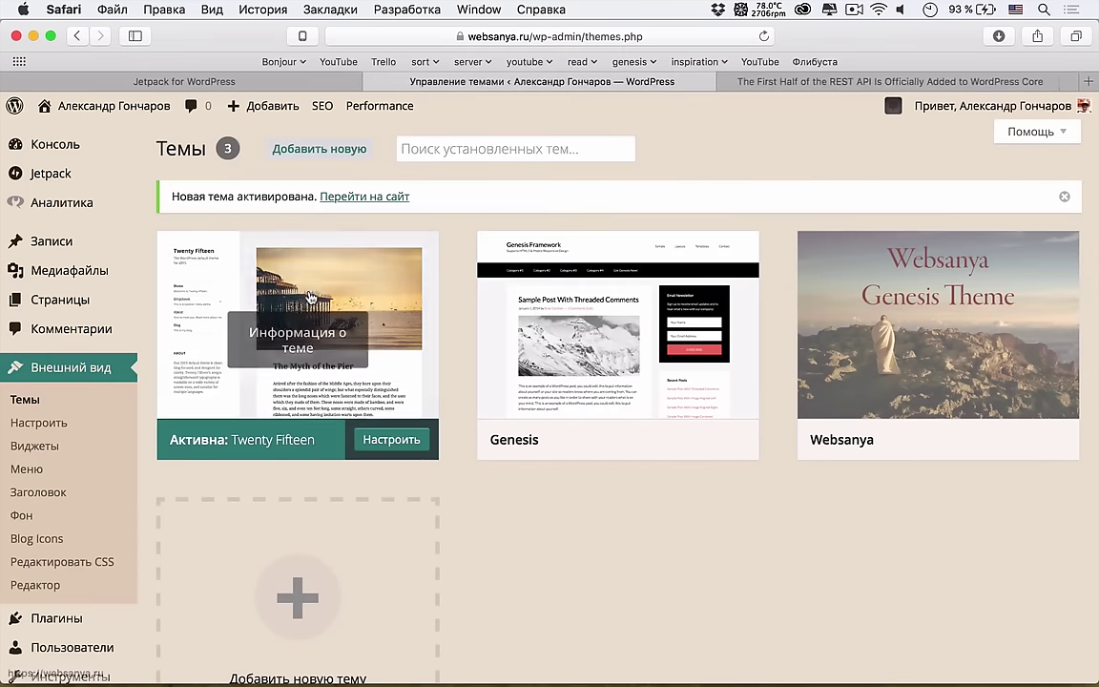
Step: Reactivate the Websanya theme and go back to the Jetpack settings
left_click(902, 438)
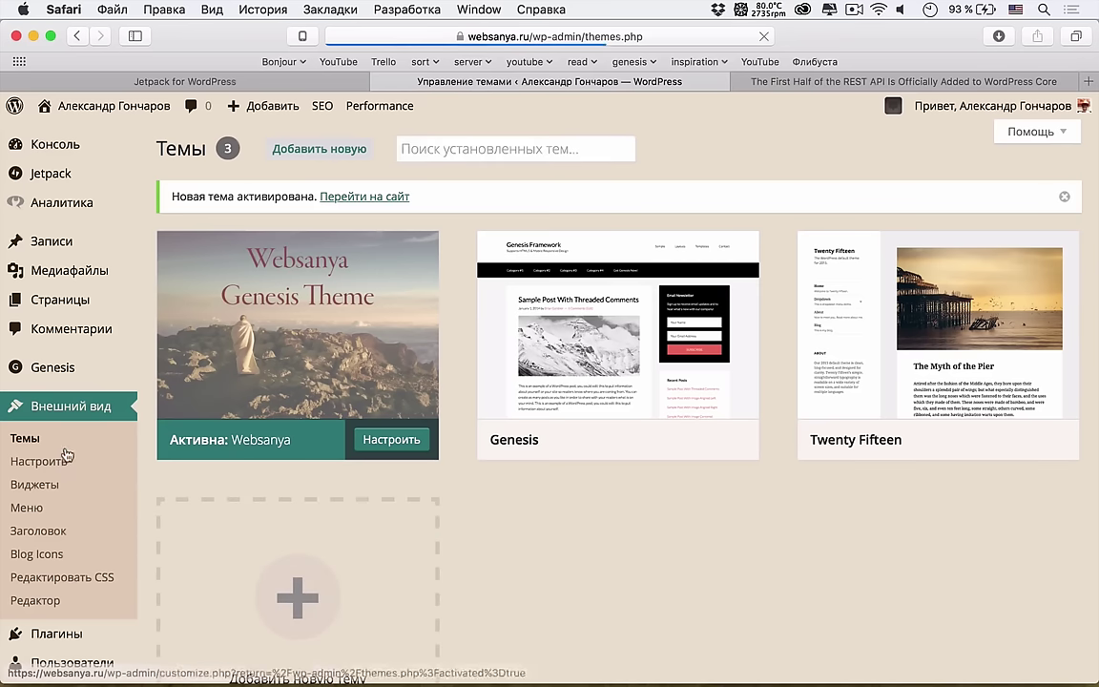
mouse_move(79, 384)
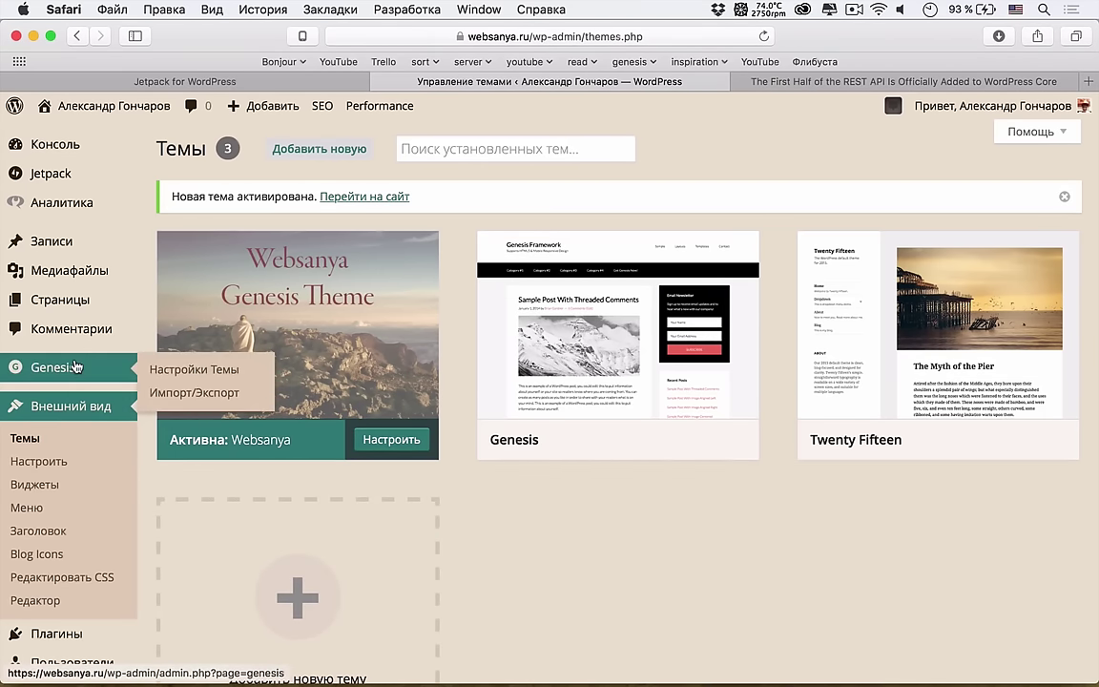
mouse_move(134, 169)
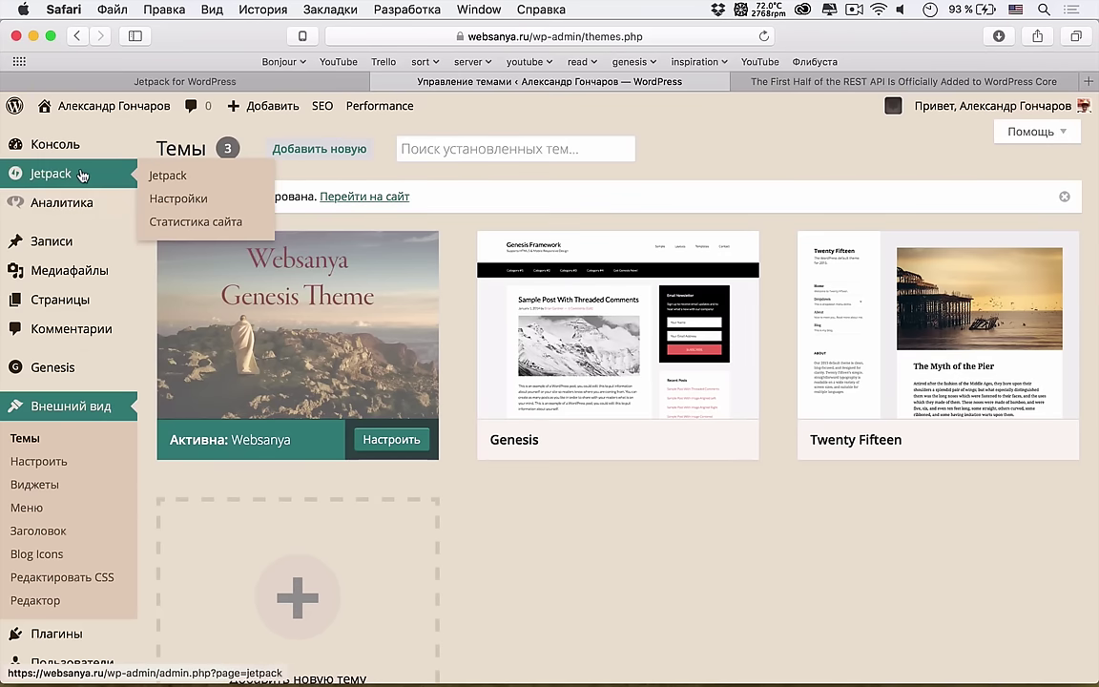
left_click(159, 198)
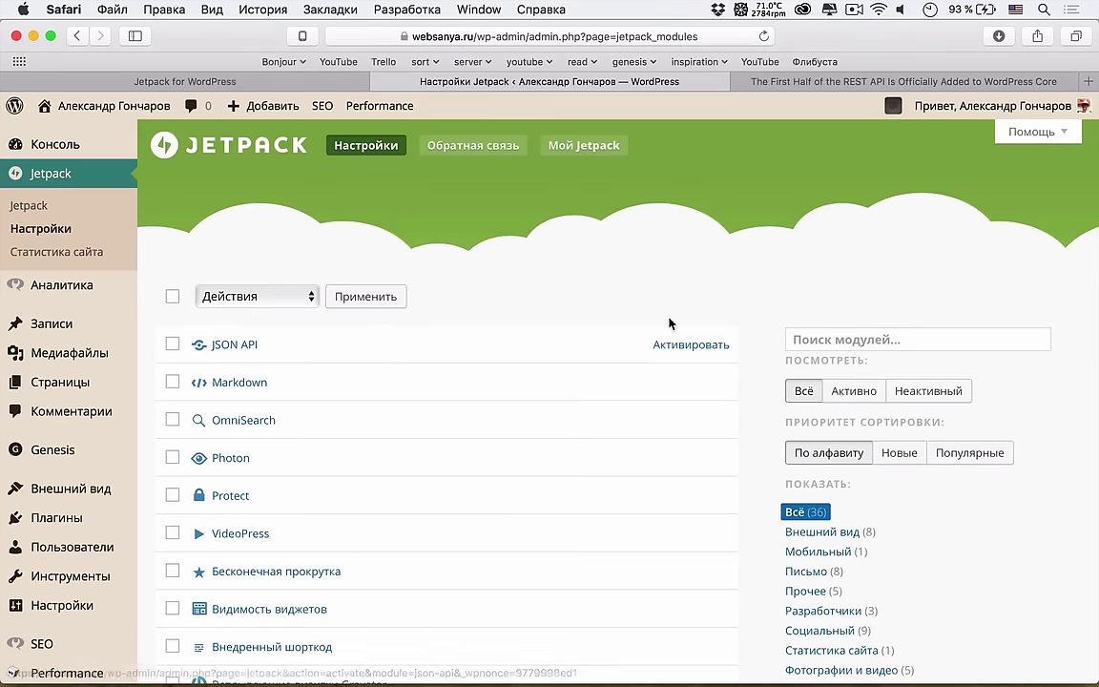
Step: Deactivate the "Мобильная тема" module in the Jetpack module list
scroll(340, 317, "down", 5)
scroll(339, 317, "down", 8)
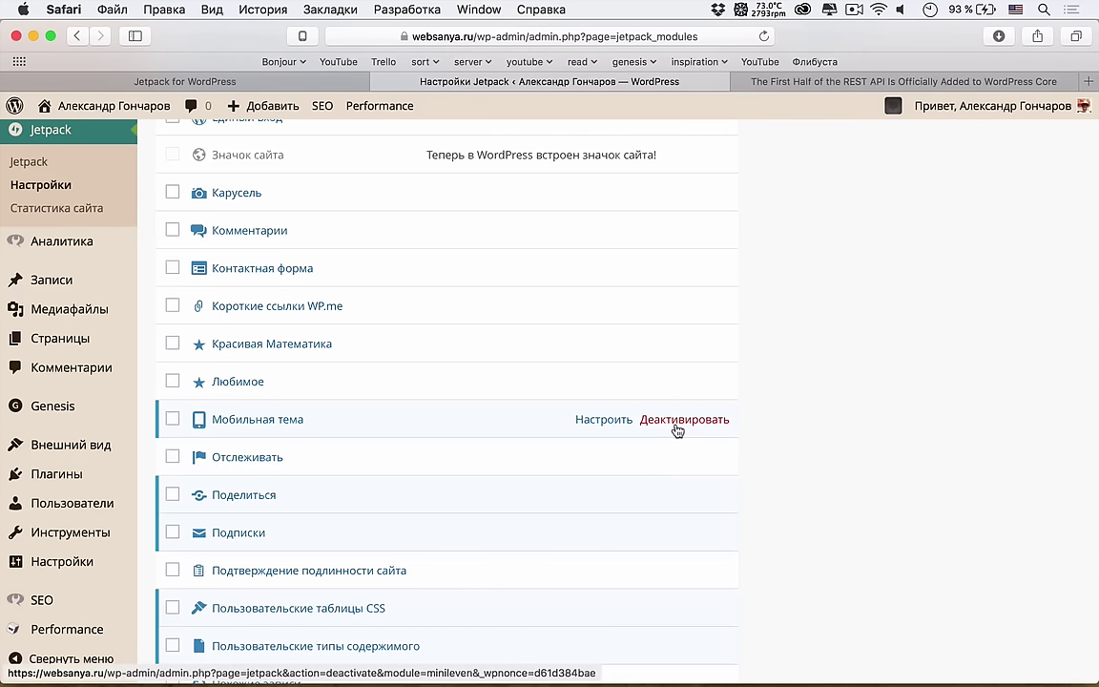
left_click(676, 428)
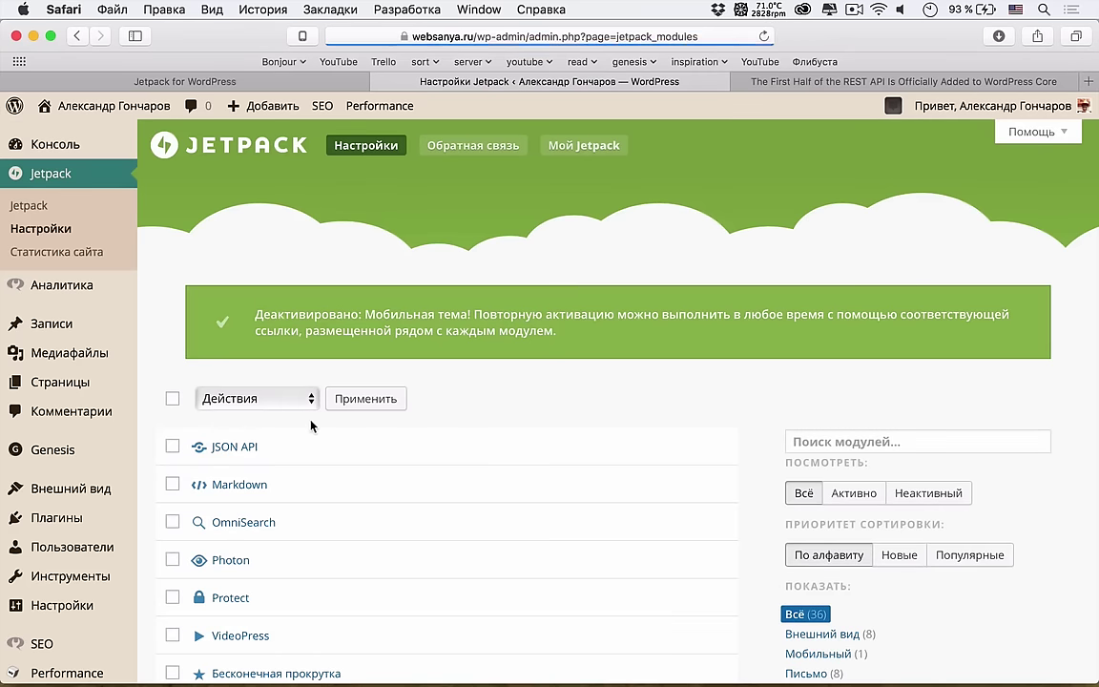
Step: Read the description of the "Отслеживать" module and close it without activating the module
scroll(310, 426, "down", 6)
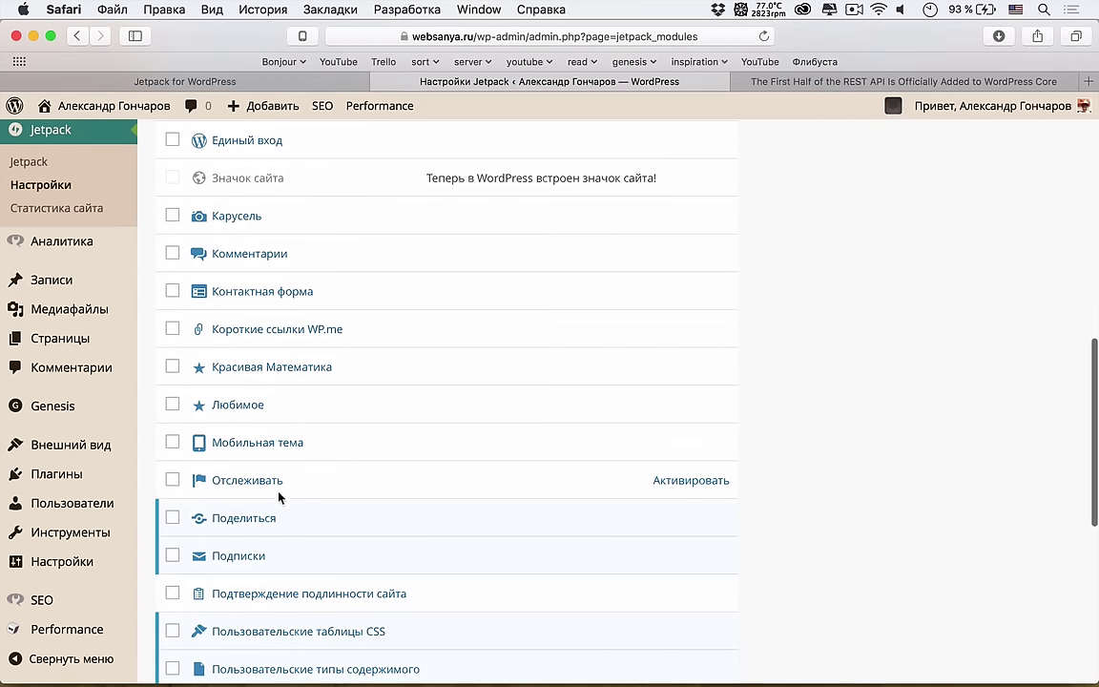
left_click(246, 481)
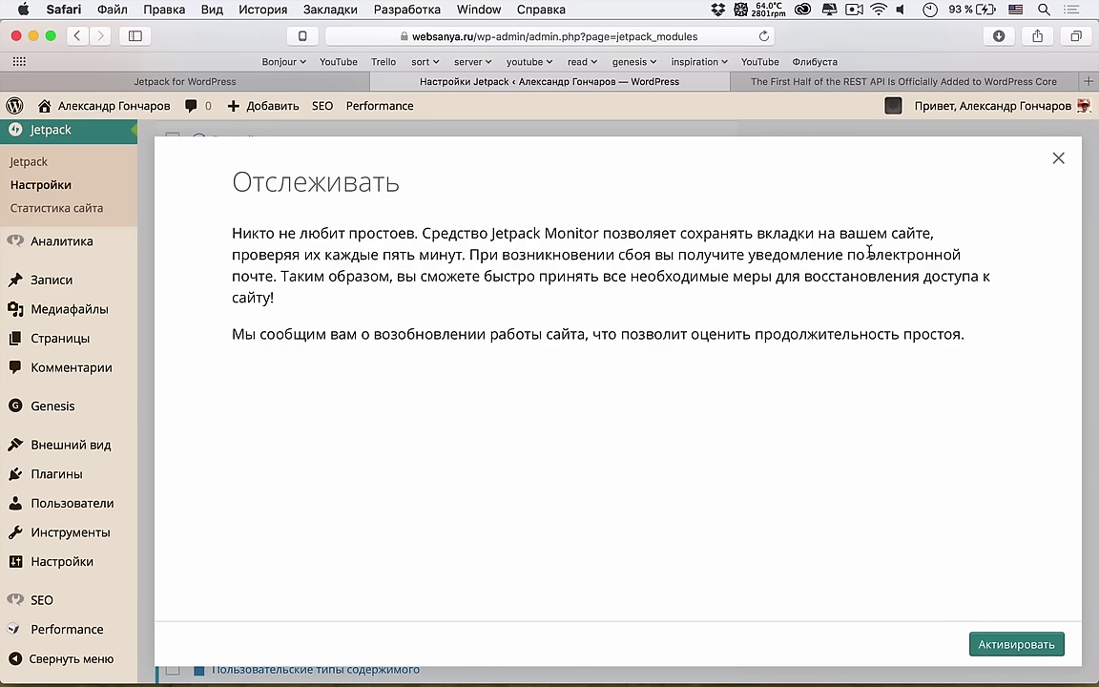
left_click(1057, 158)
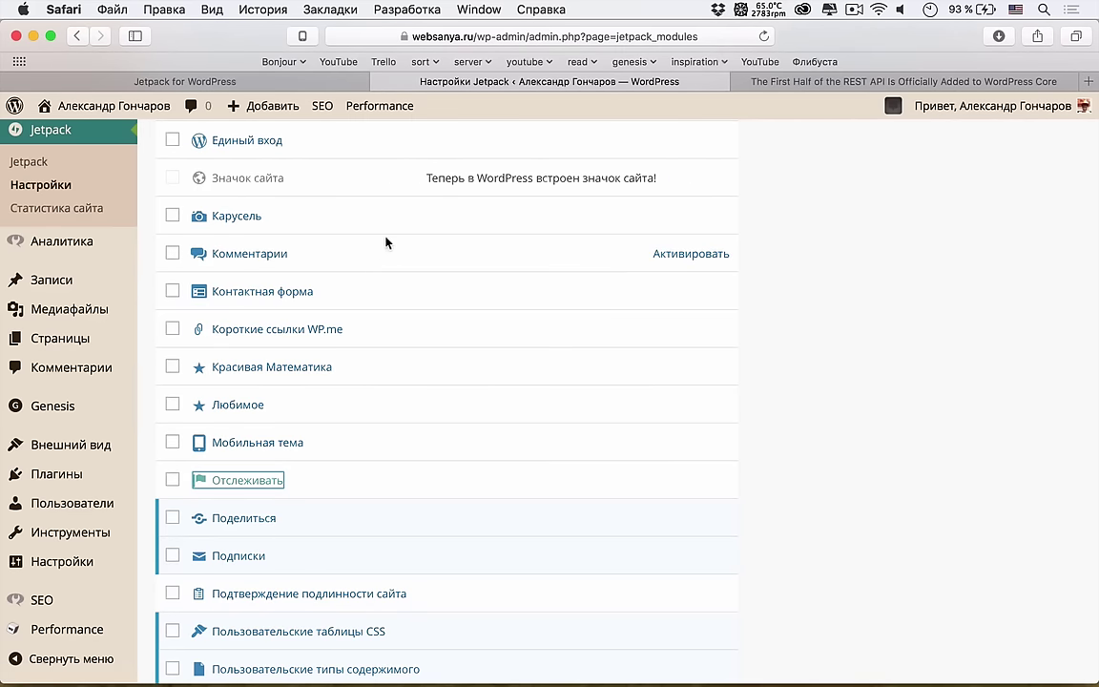
scroll(387, 239, "up", 3)
scroll(396, 219, "up", 5)
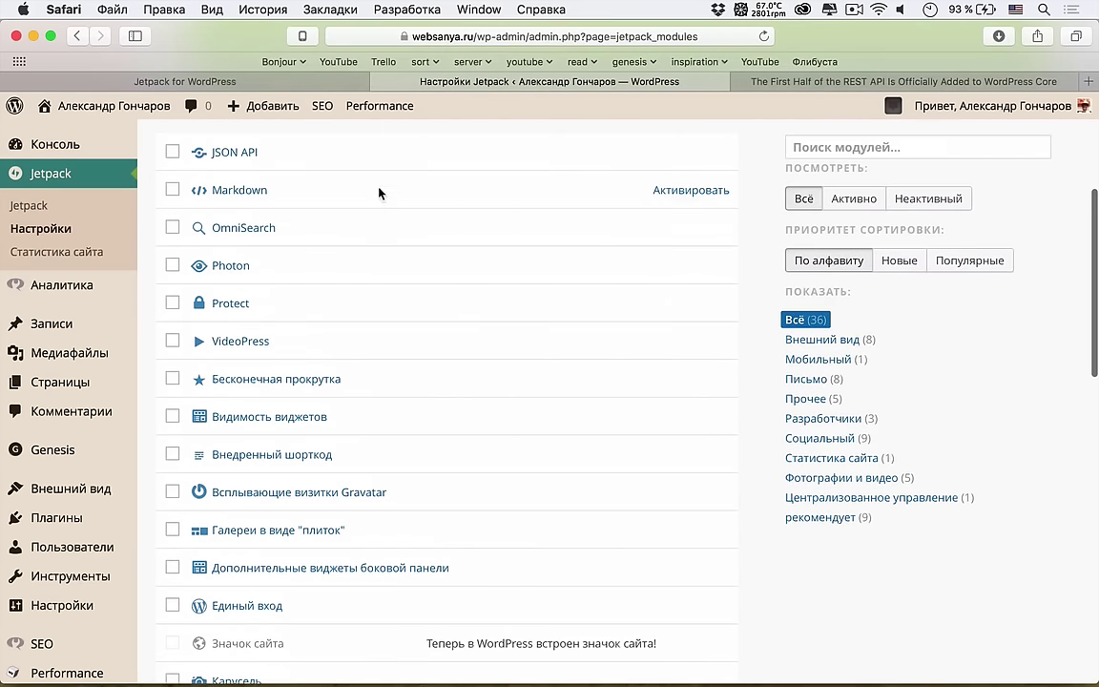
scroll(415, 283, "down", 1)
scroll(415, 282, "up", 1)
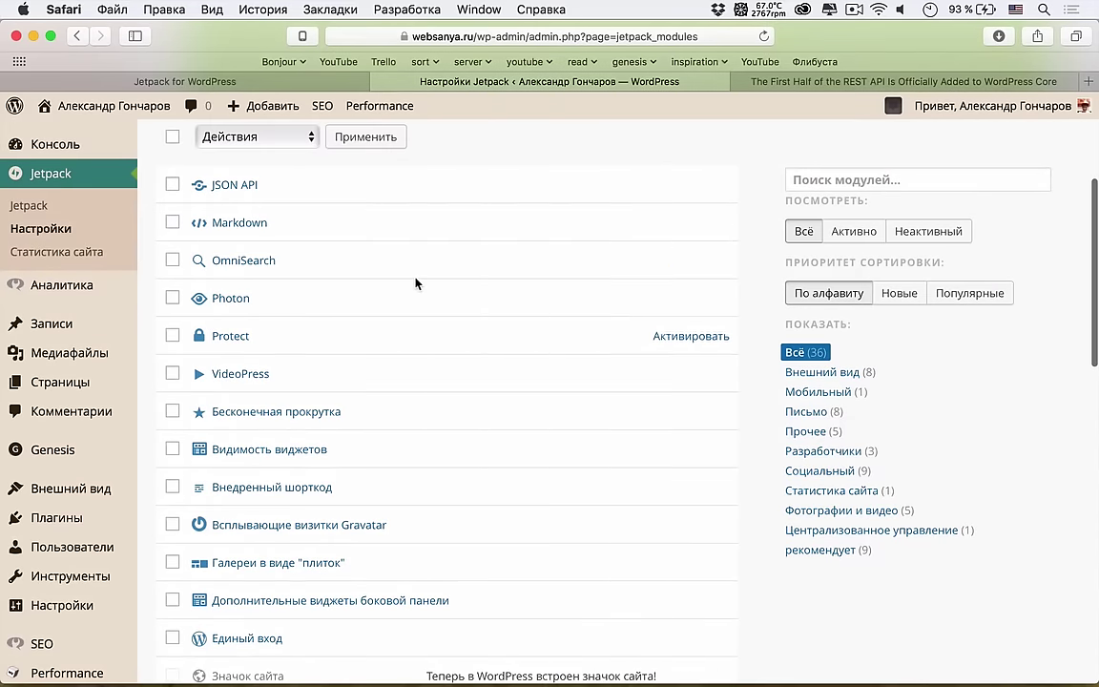
scroll(415, 283, "down", 6)
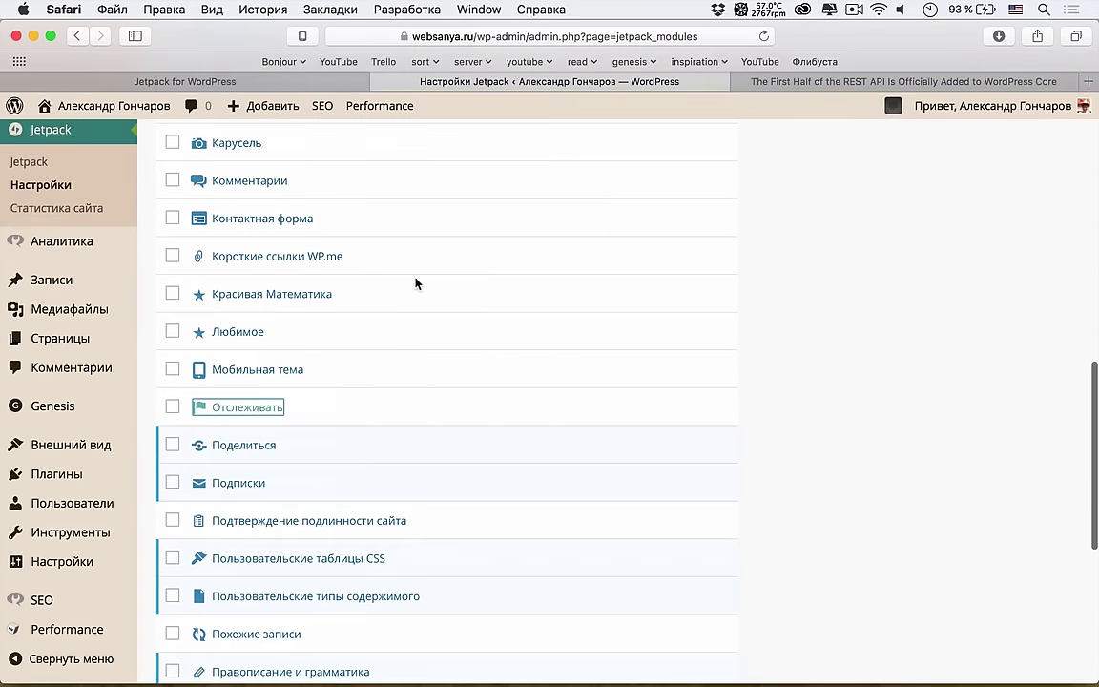
left_click(807, 447)
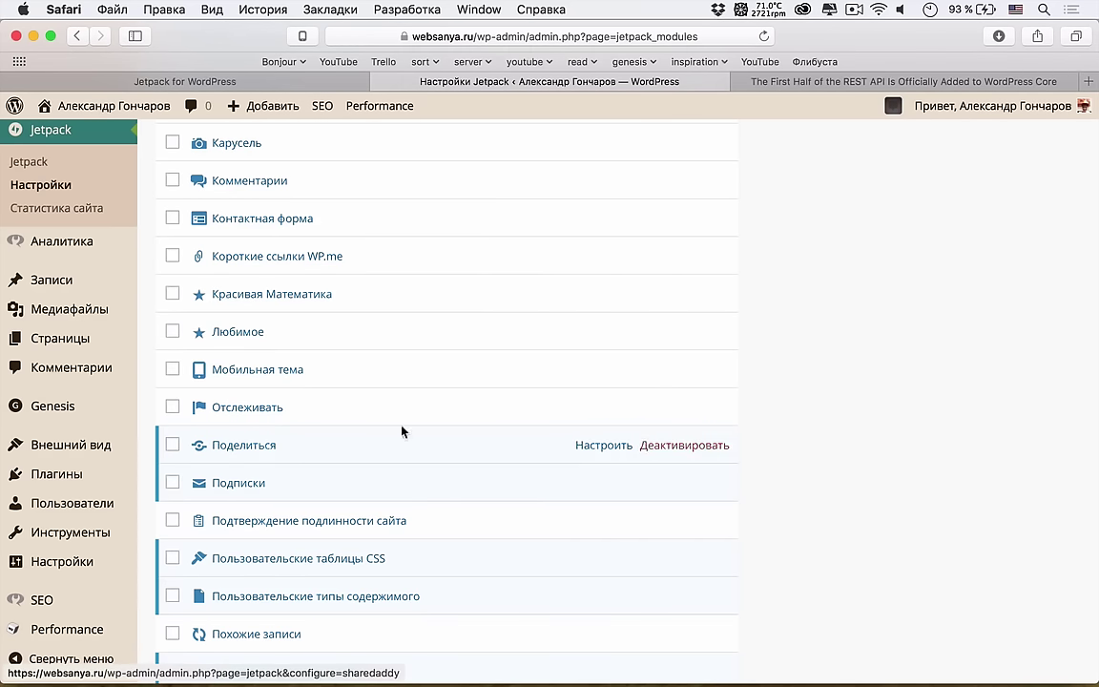
Step: Open the site's front page in a new tab and examine the share buttons under the WP Tavern article, returning to the Jetpack settings
left_click(113, 106, "super")
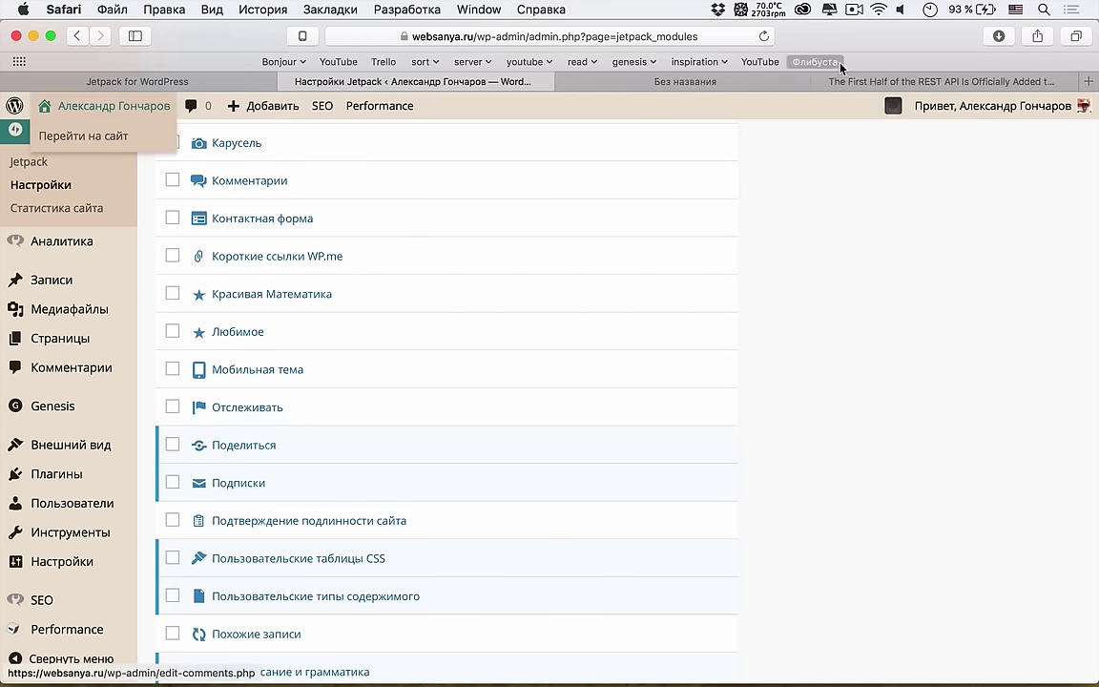
left_click(847, 80)
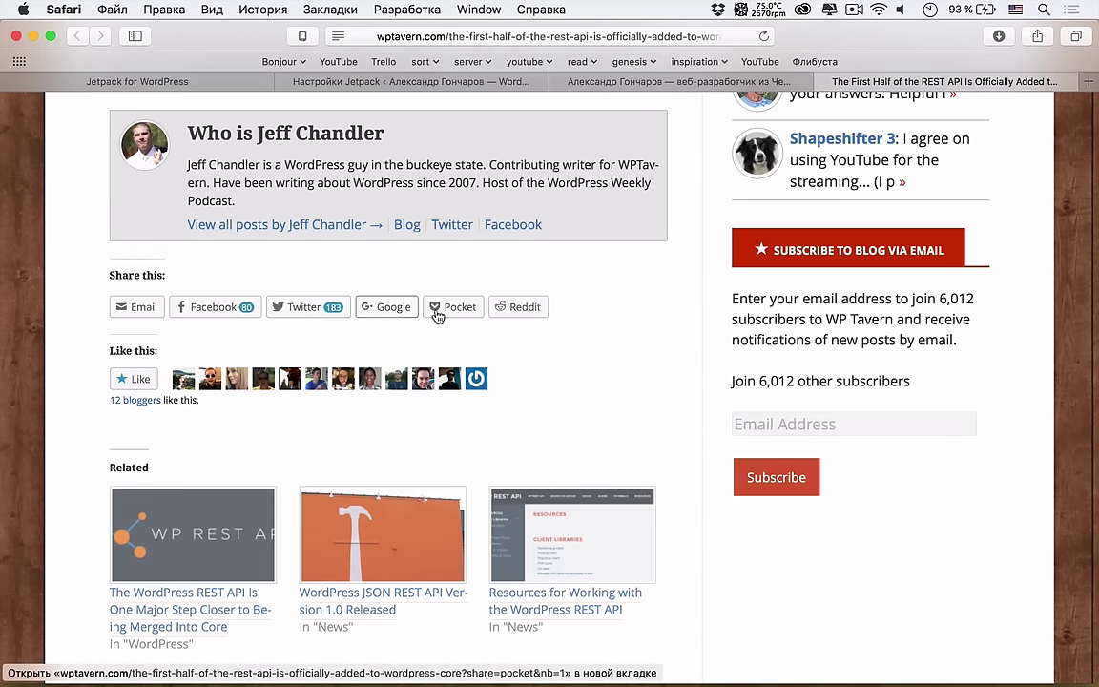
left_click(647, 82)
left_click(437, 81)
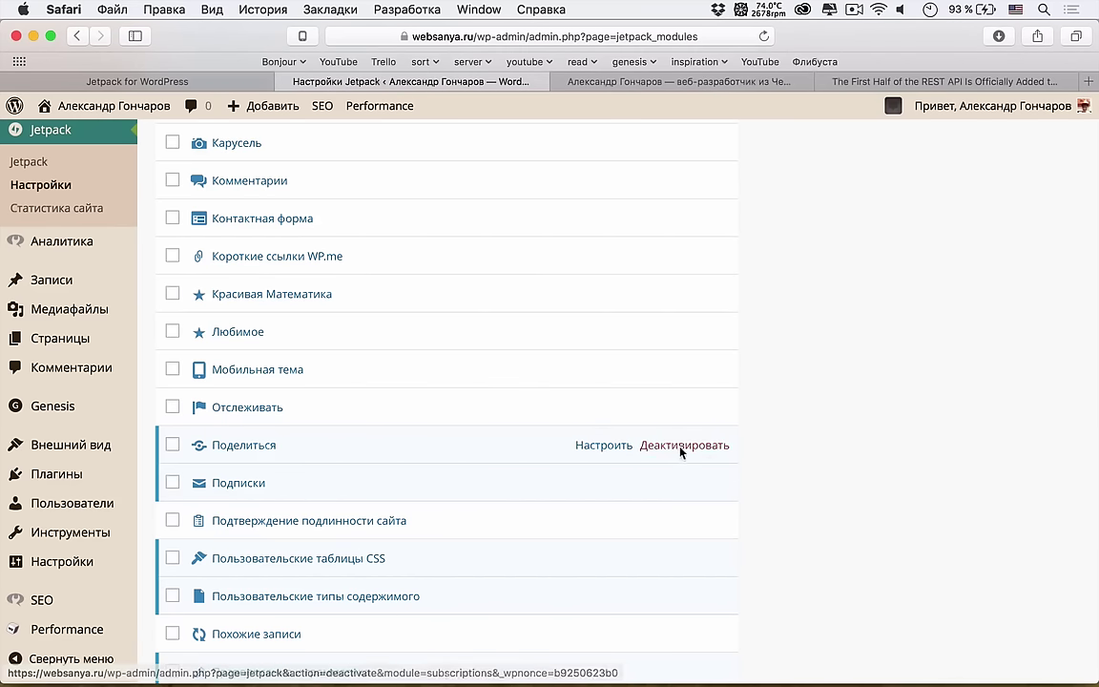
Step: Open the settings of the "Поделиться" module and view the form for adding a new sharing service
left_click(611, 445)
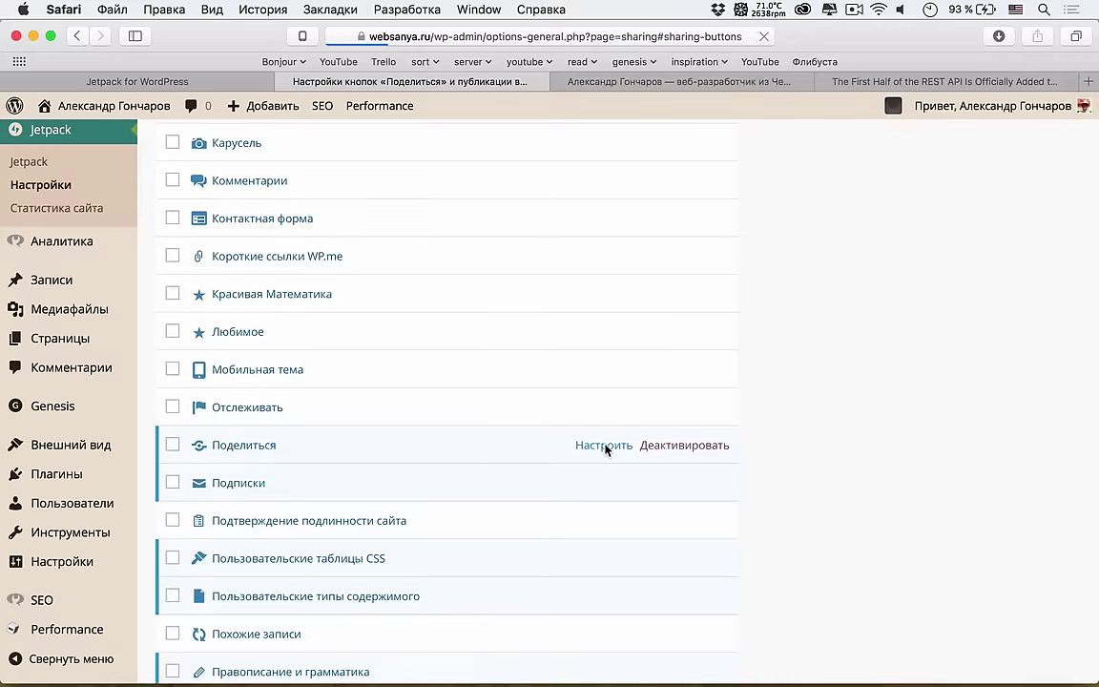
scroll(667, 459, "down", 5)
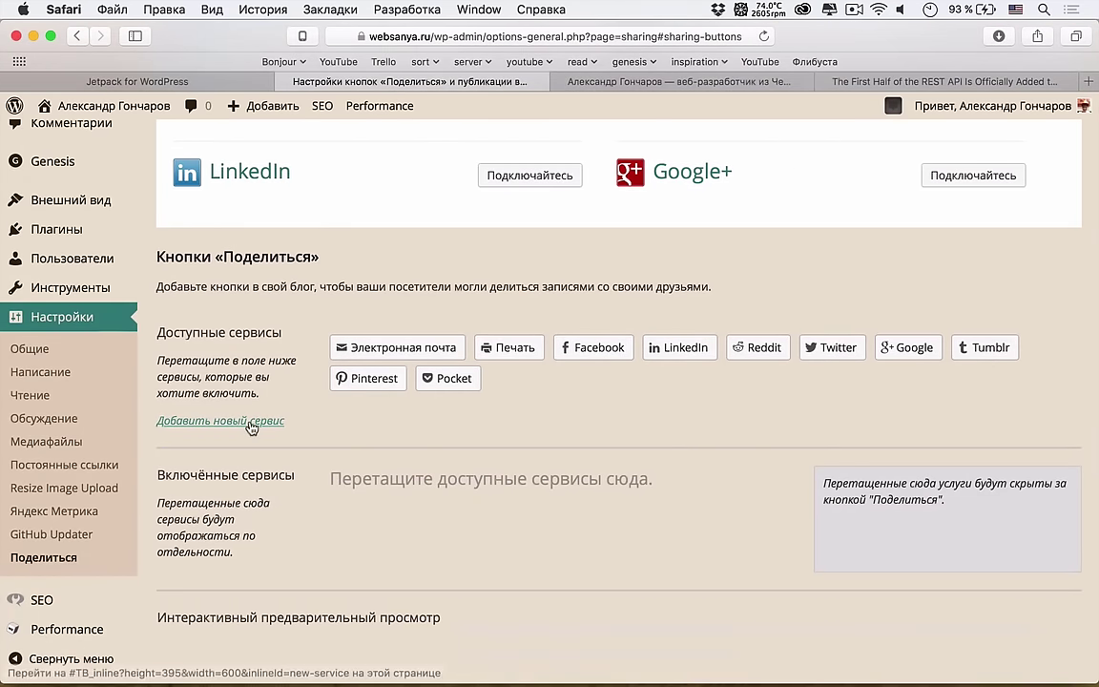
left_click(251, 426)
left_click(520, 260)
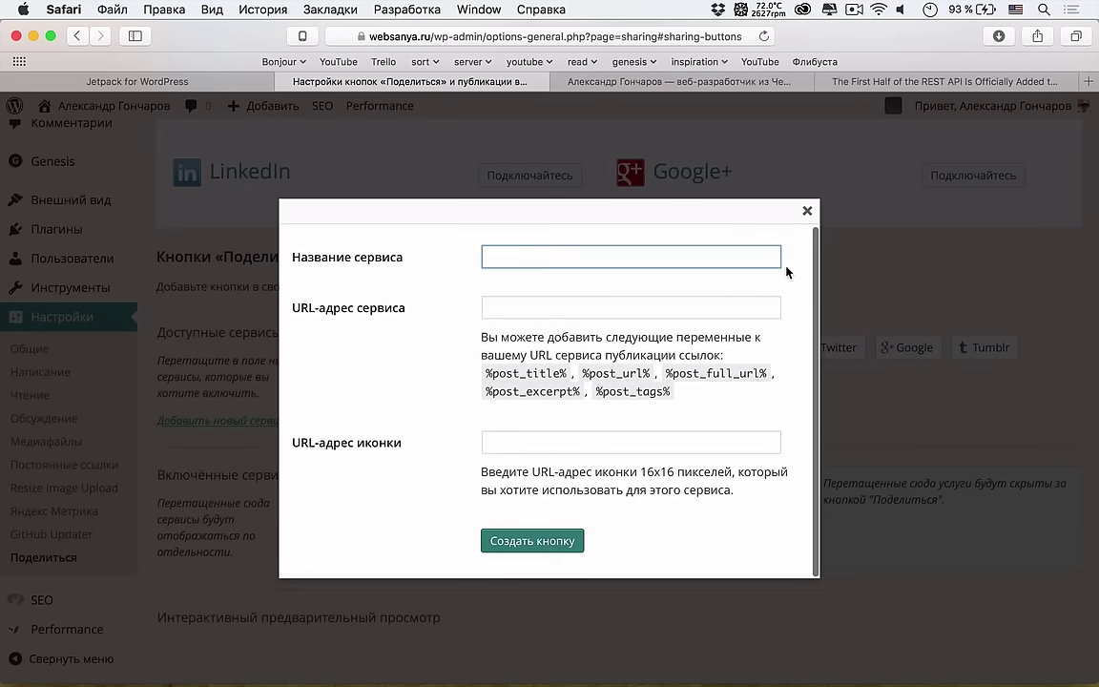
left_click(808, 213)
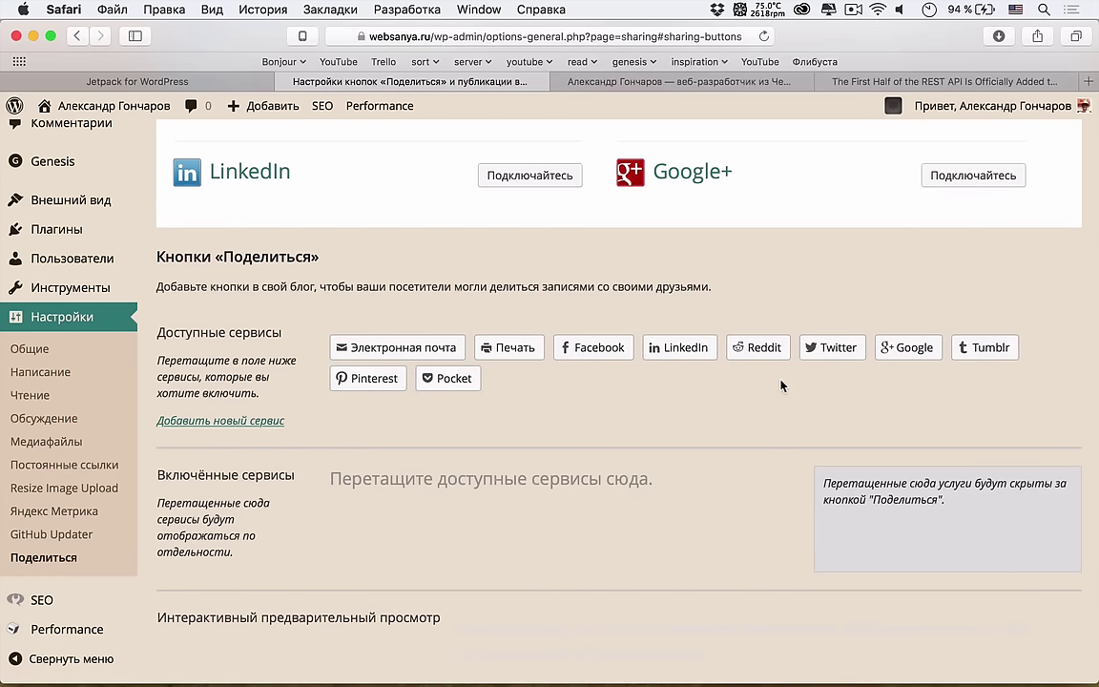
left_click(214, 421)
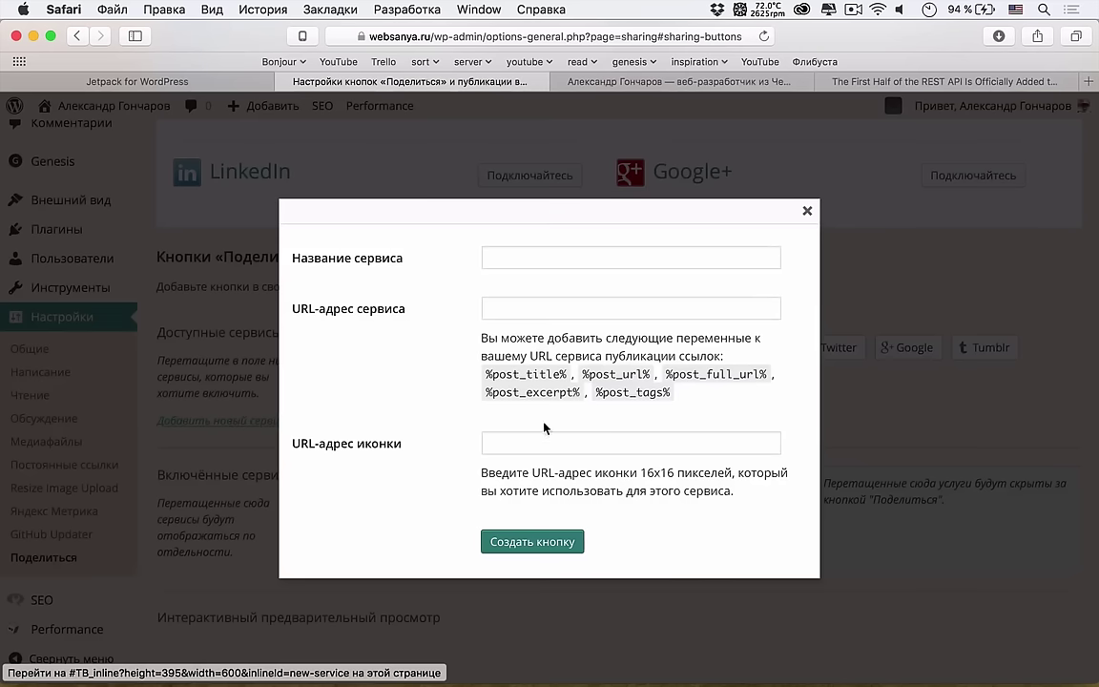
left_click(605, 444)
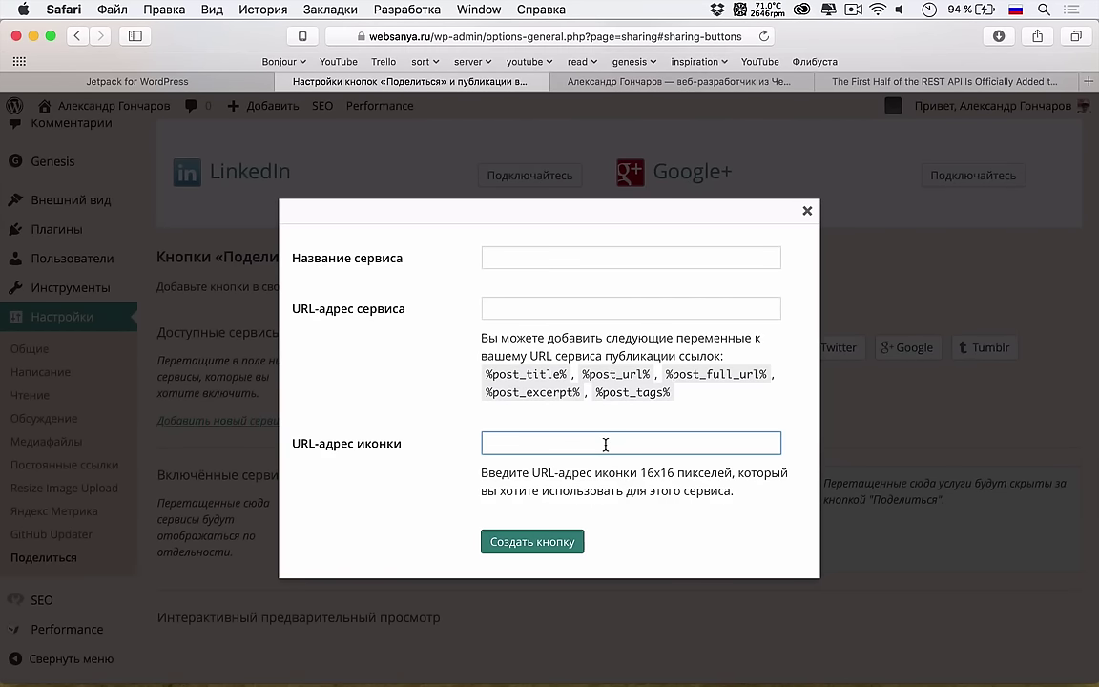
type("реез")
key("BackSpace")
key("BackSpace")
key("BackSpace")
key("BackSpace")
key("ctrl+space")
type("http://vk.com/favicon.ico")
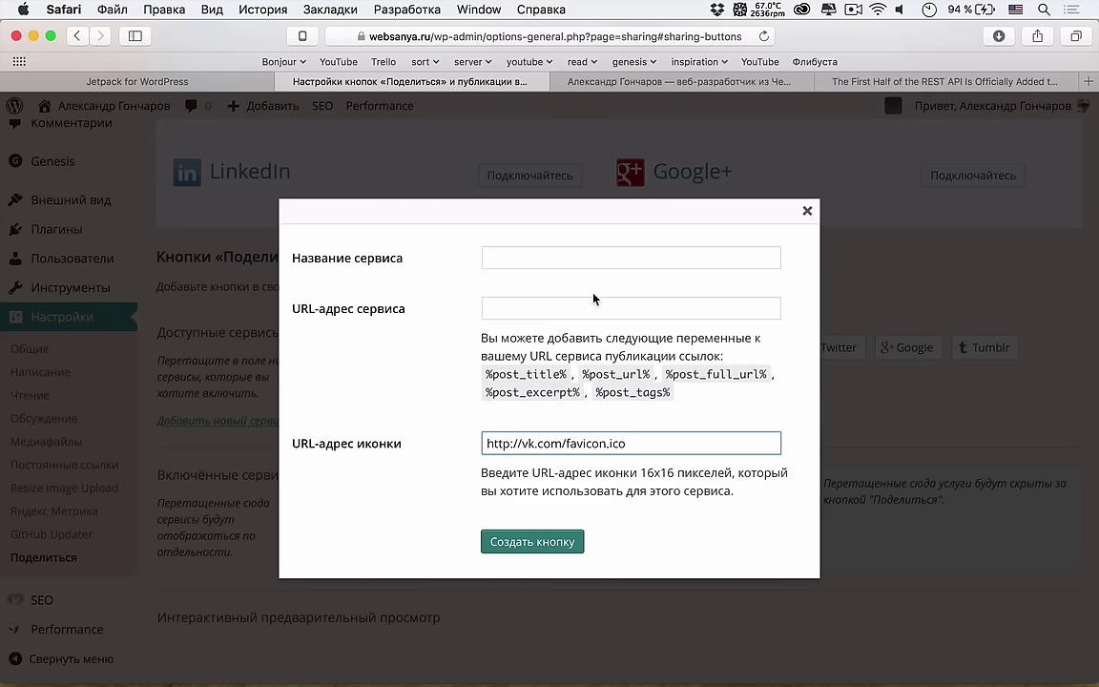
Step: Name the new sharing service "Vkontakte"
left_click(590, 307)
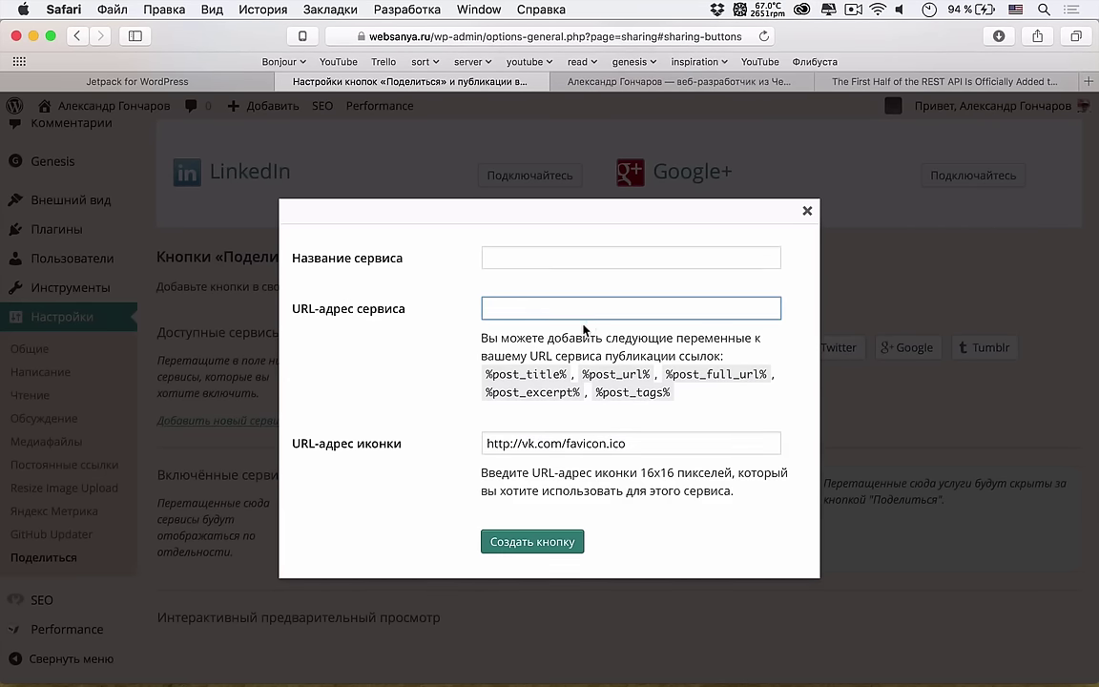
left_click(529, 265)
type("Vkotnaktre")
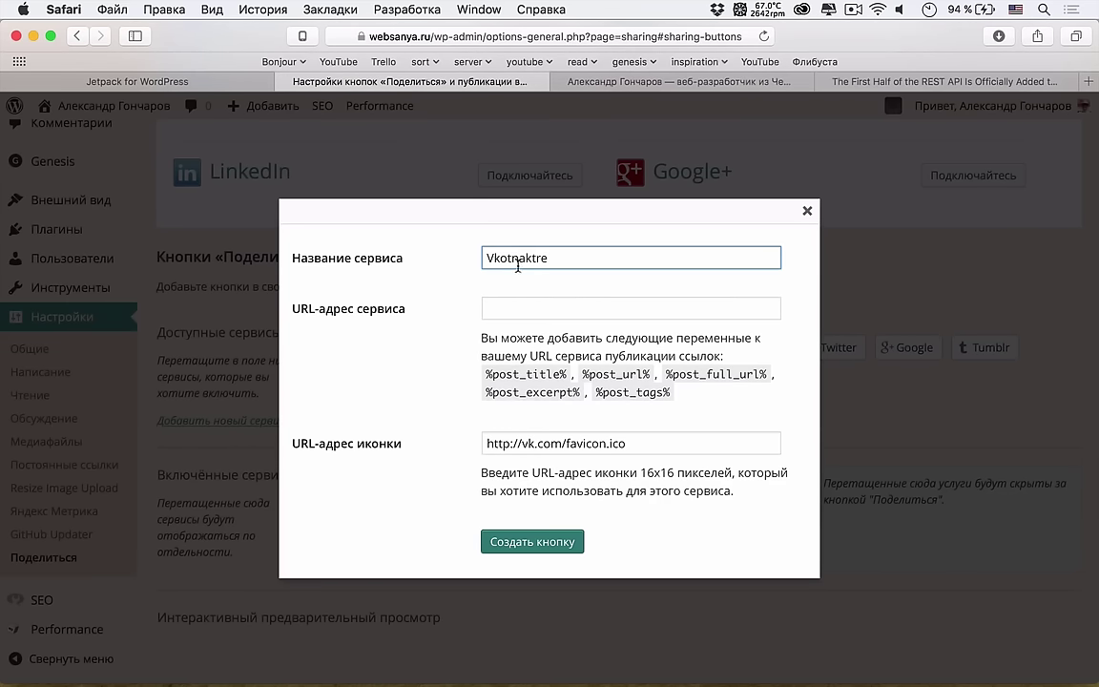
key("Left")
key("Left")
key("Left")
key("Left")
key("Left")
key("Left")
type("t")
key("Right")
key("Right")
key("Right")
Step: Set the service URL to # and try to create the sharing button, closing the form at the end
left_click(550, 545)
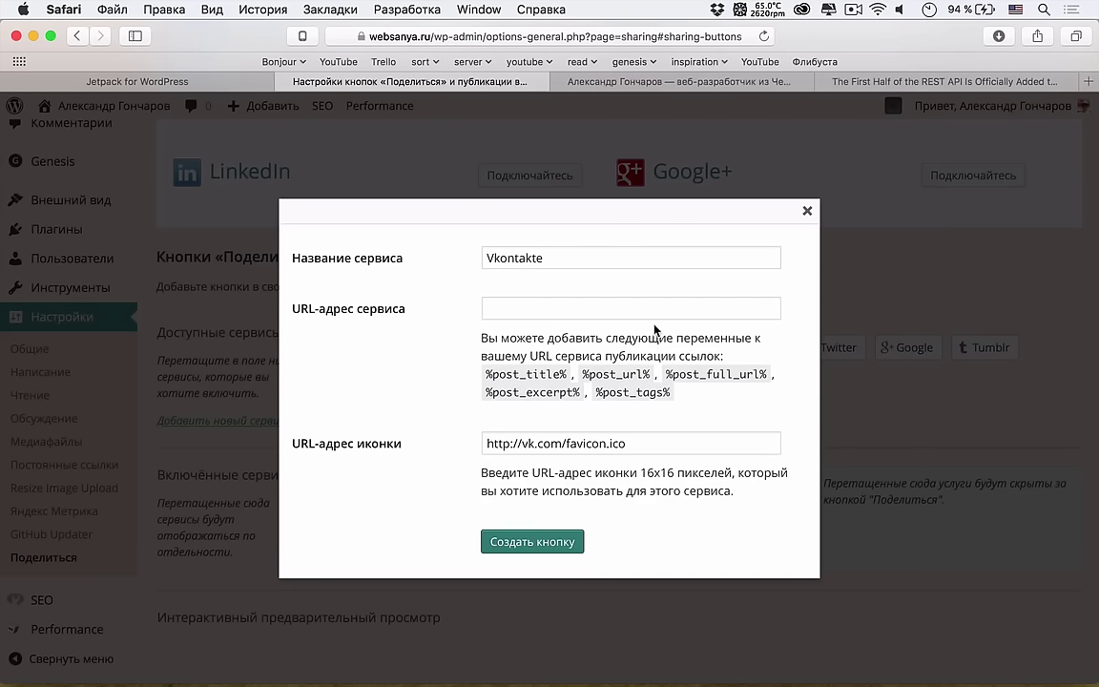
left_click(611, 316)
type("#")
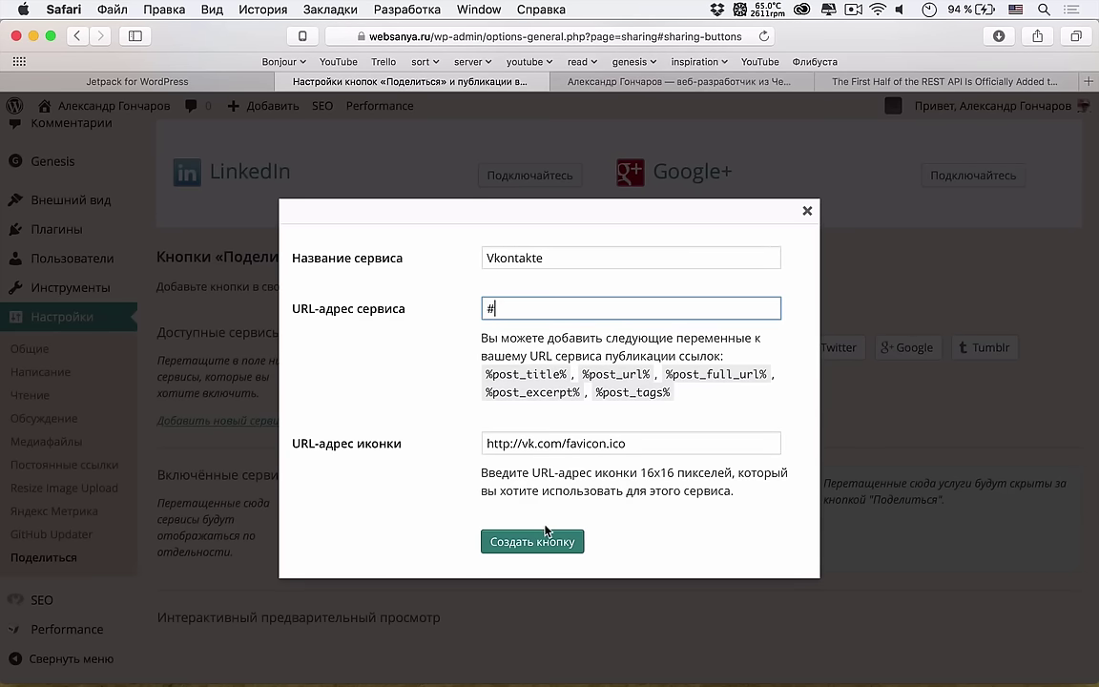
left_click(529, 541)
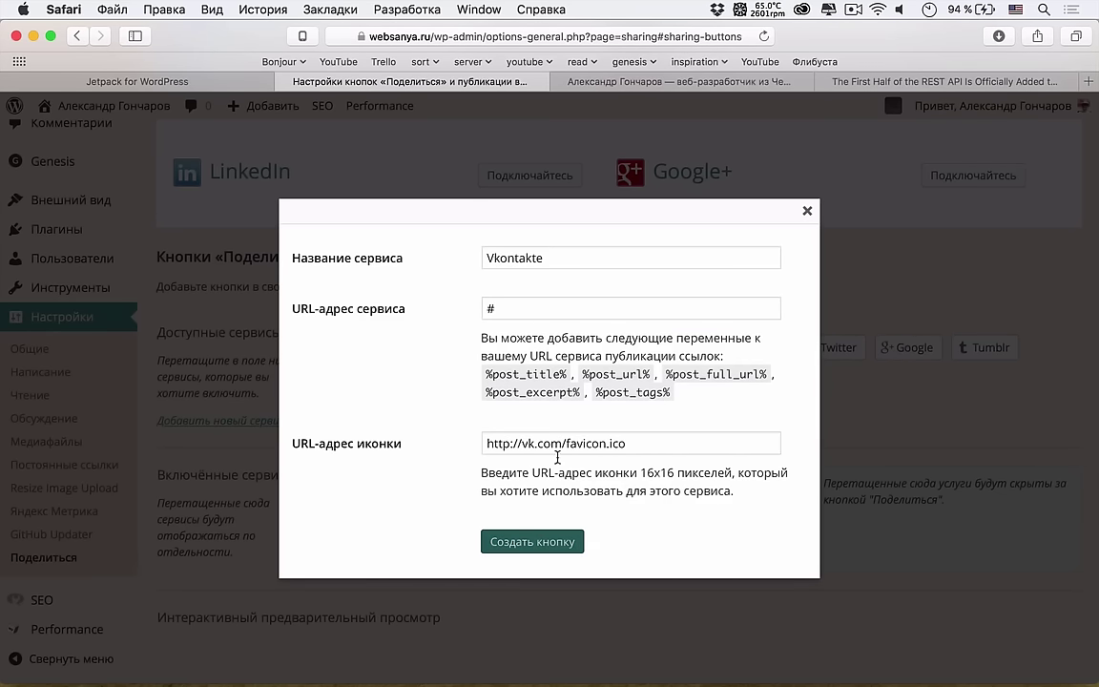
left_click(807, 211)
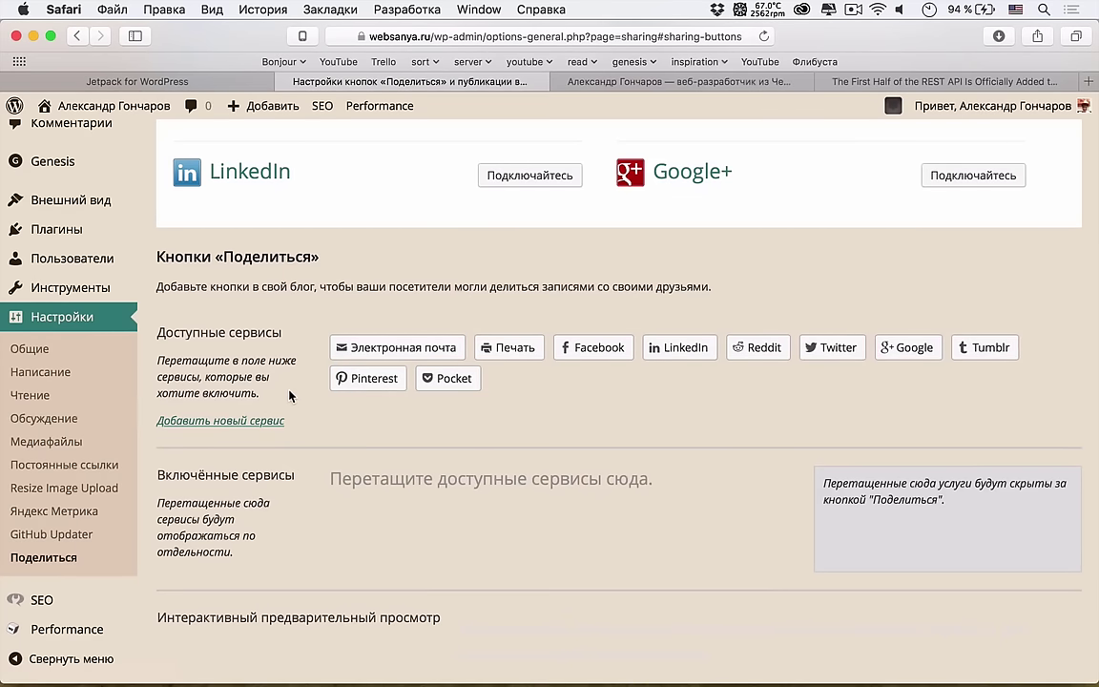
left_click(238, 421)
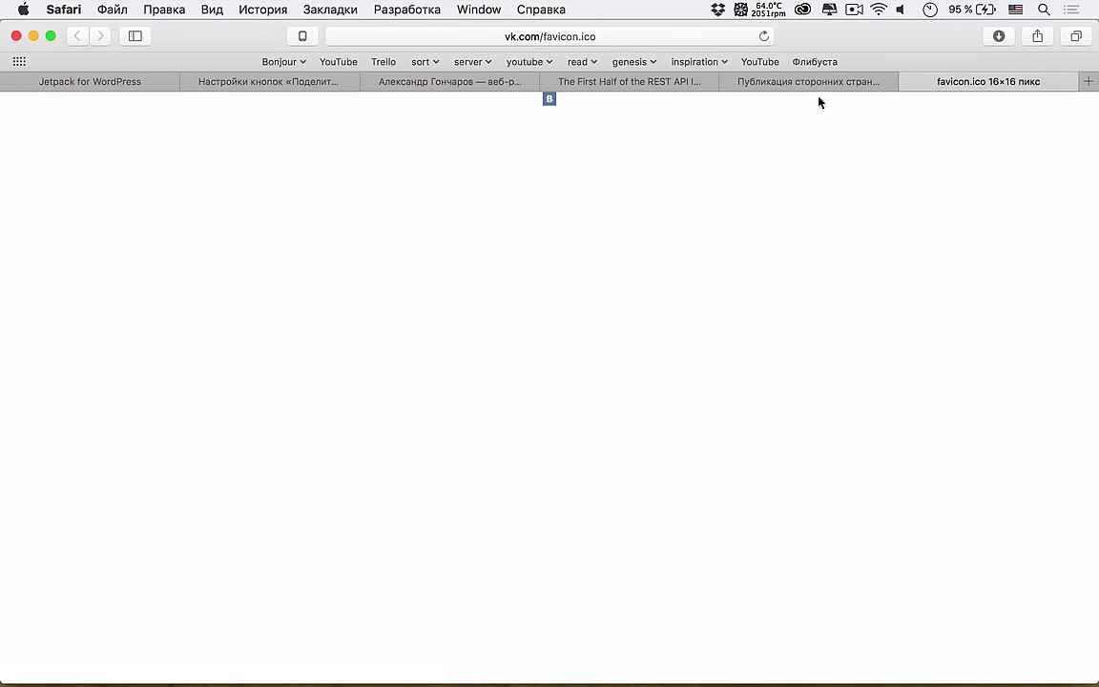
left_click(461, 82)
left_click(329, 82)
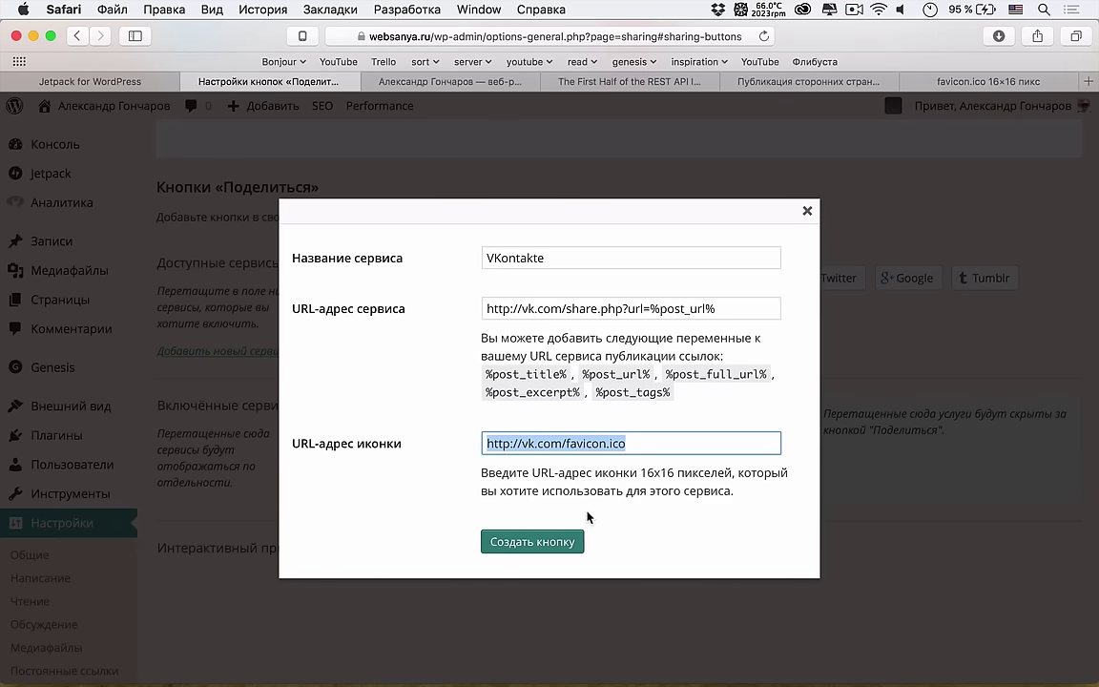
left_click(569, 541)
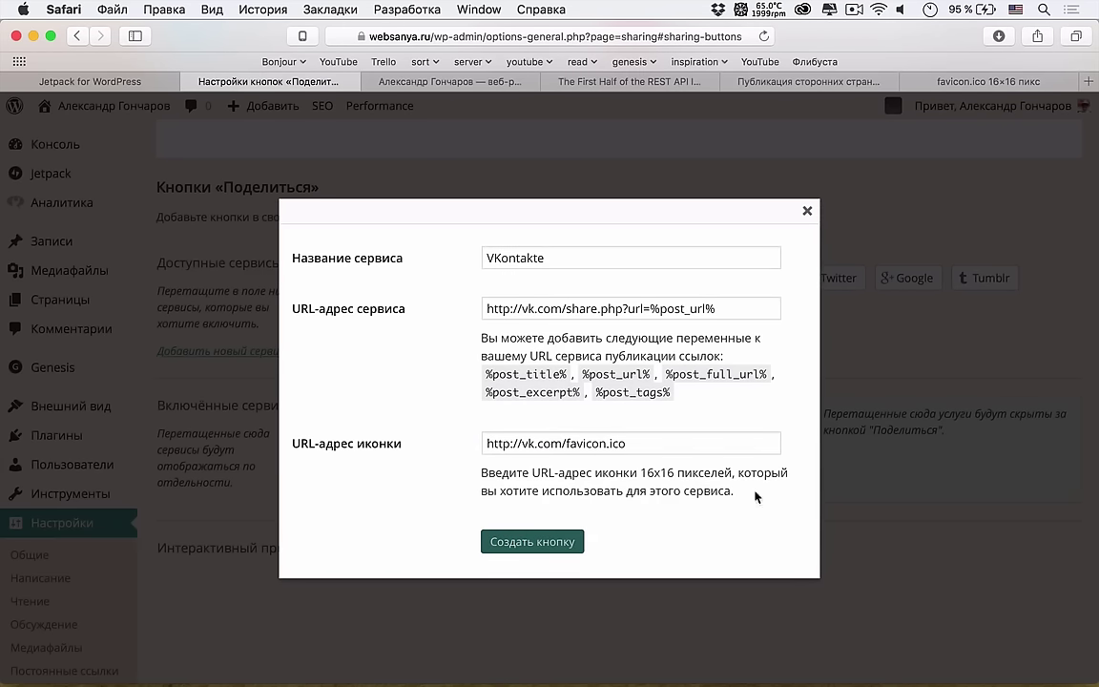
left_click(808, 210)
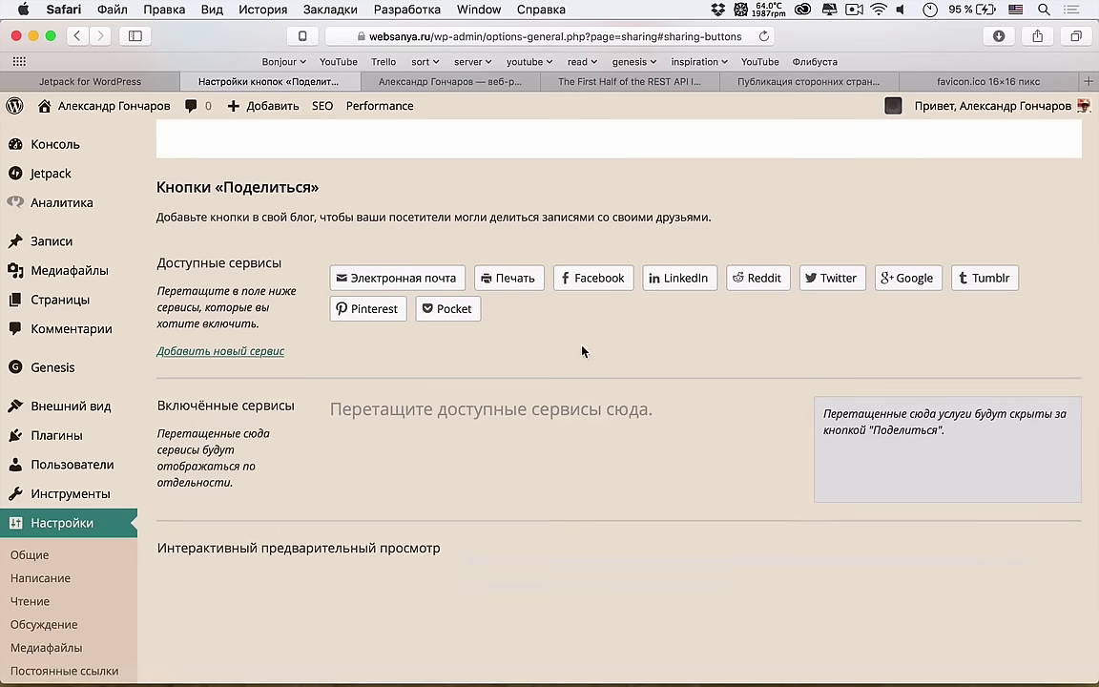
key("super+r")
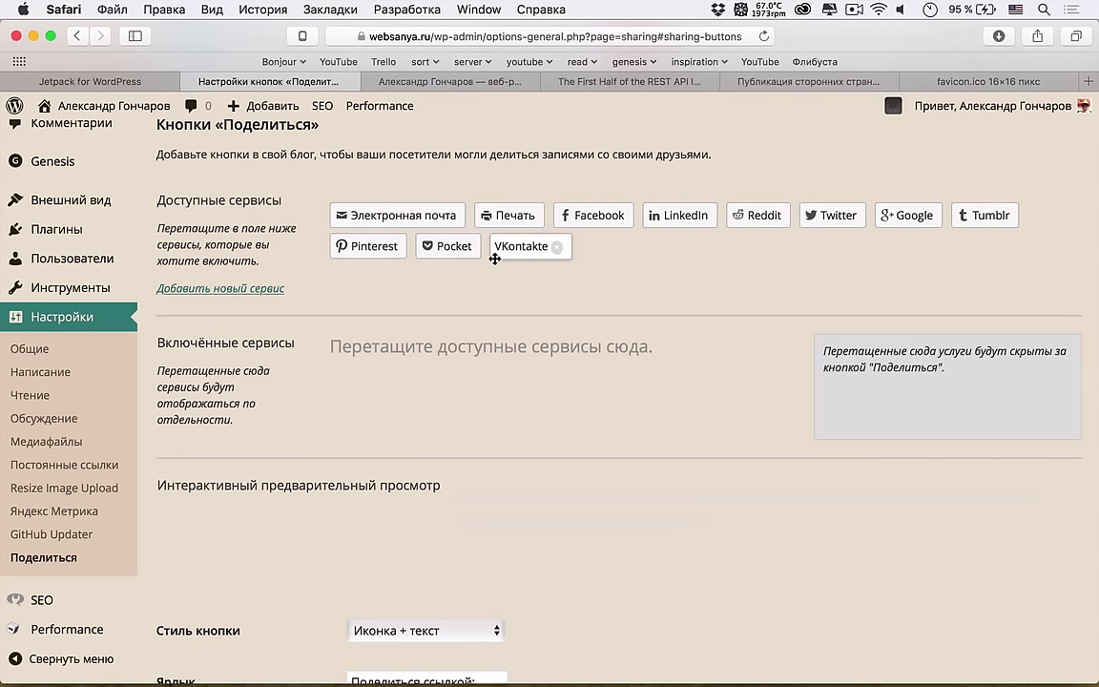
Step: Open the "Barbarossa — Imager" post on the site and check the area between the article's end and the comment form
left_click(449, 81)
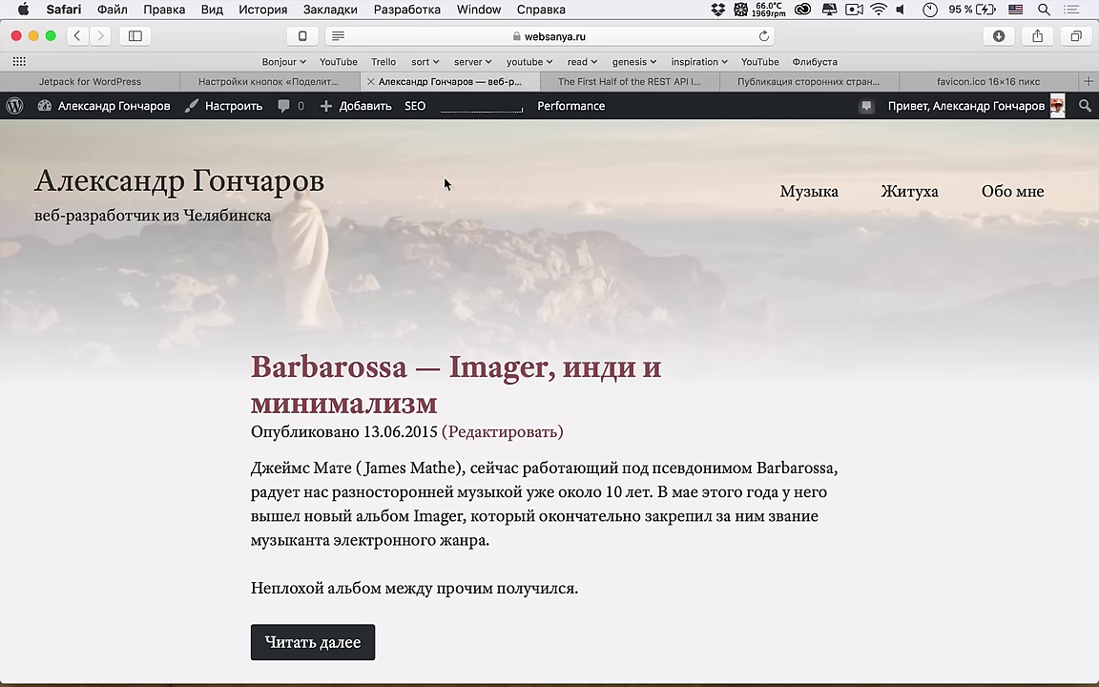
left_click(429, 375)
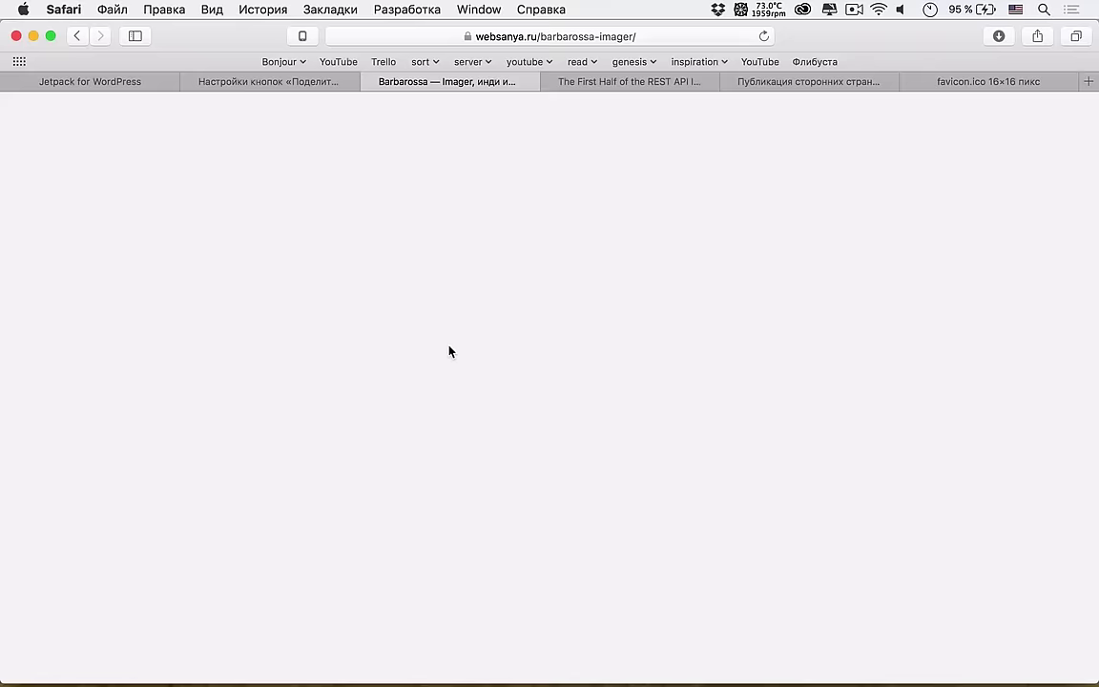
scroll(449, 352, "down", 10)
scroll(450, 353, "down", 20)
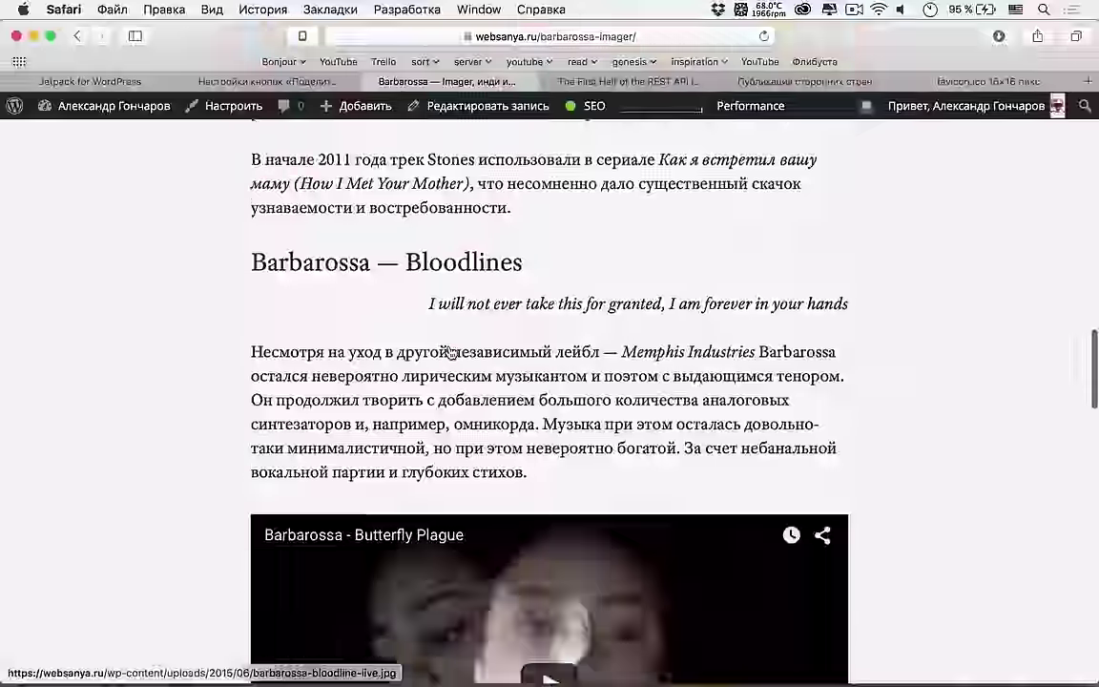
scroll(450, 353, "down", 15)
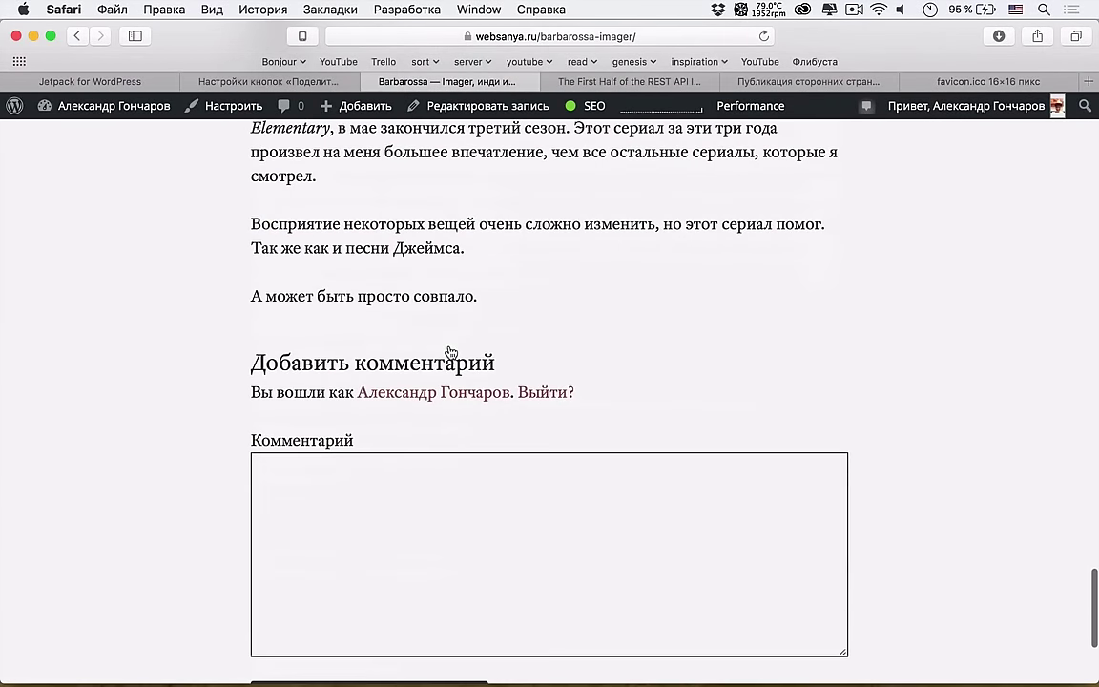
scroll(450, 346, "up", 5)
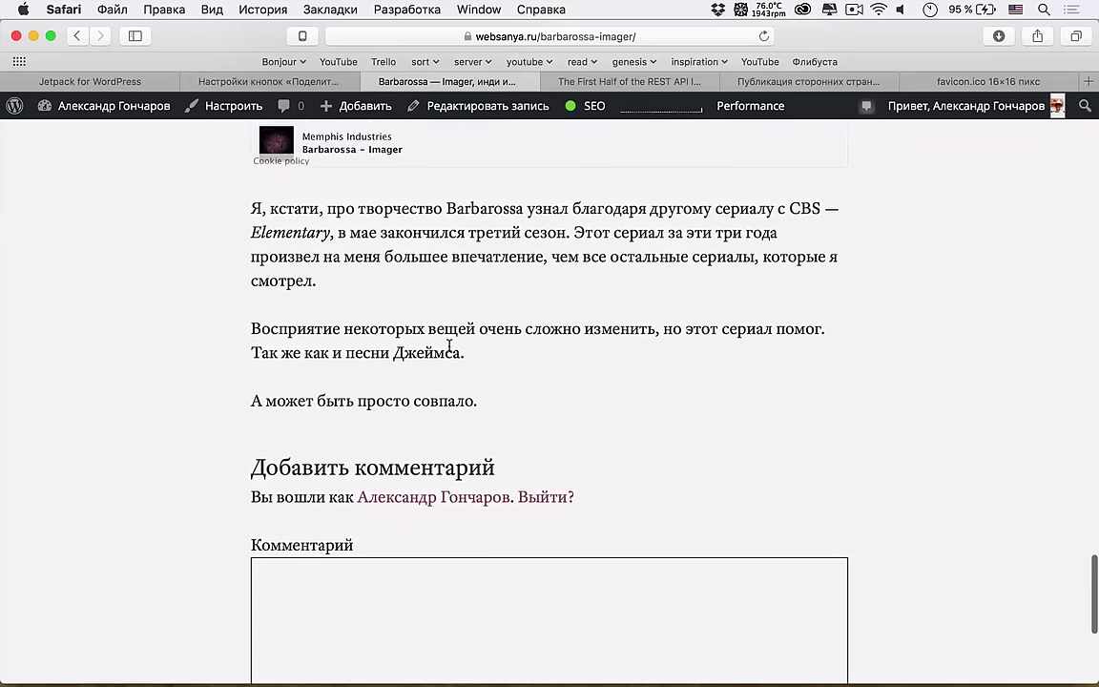
Step: Examine the comment form and the rest of the Barbarossa post, and close the post's tab at the end
scroll(393, 370, "down", 5)
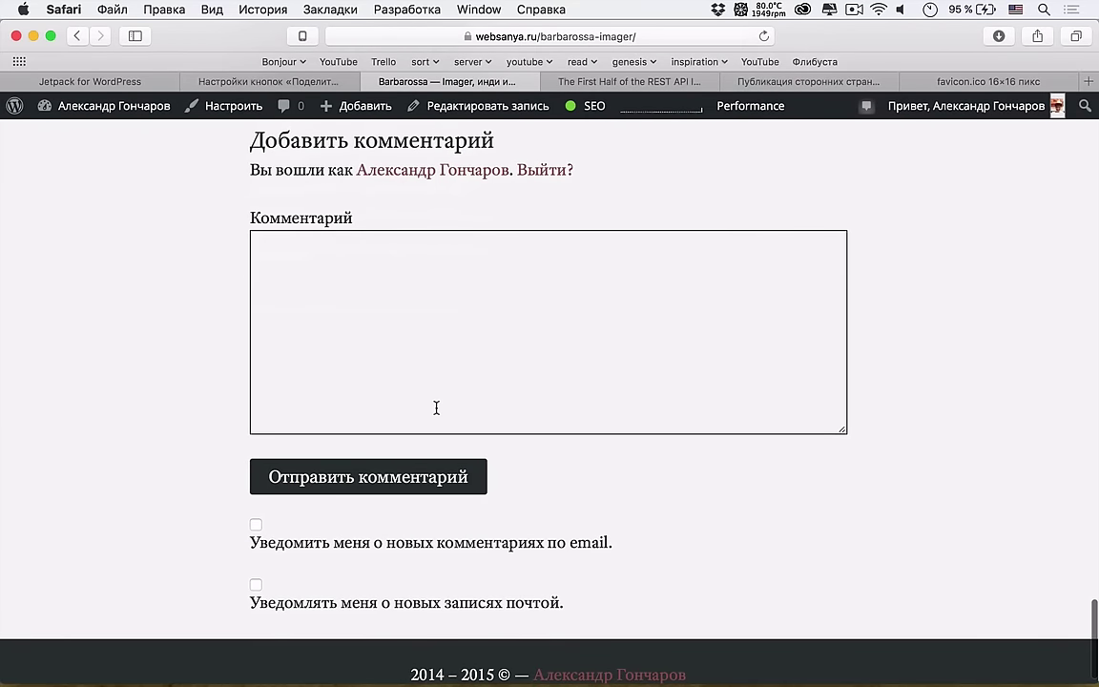
scroll(436, 408, "up", 4)
scroll(437, 411, "down", 5)
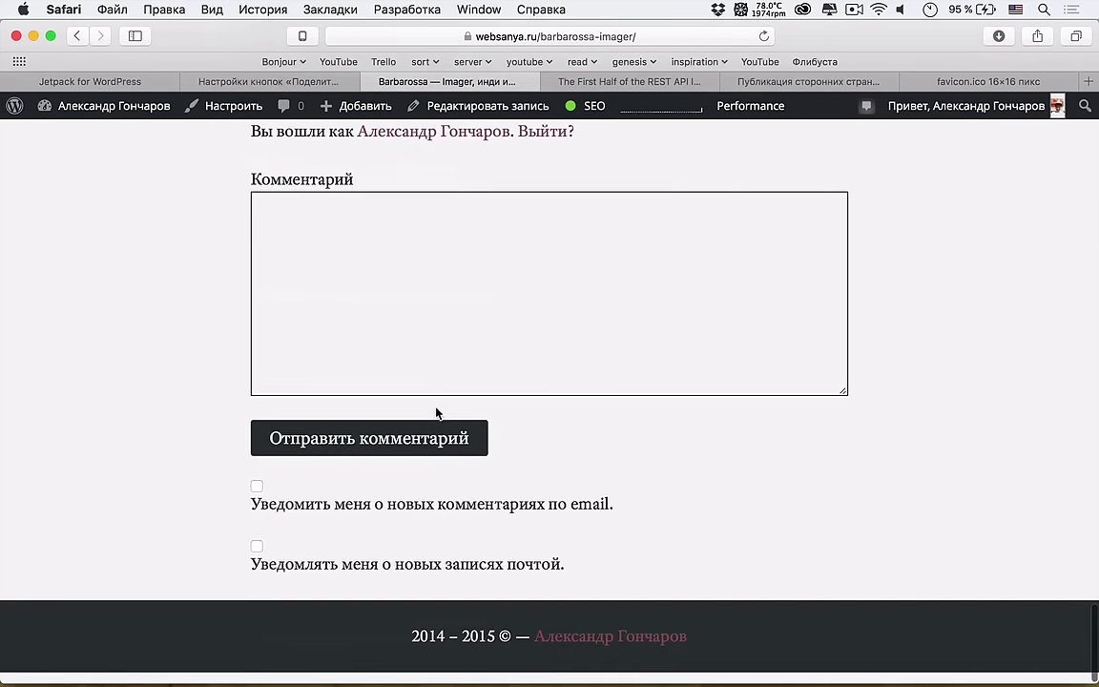
scroll(436, 412, "up", 20)
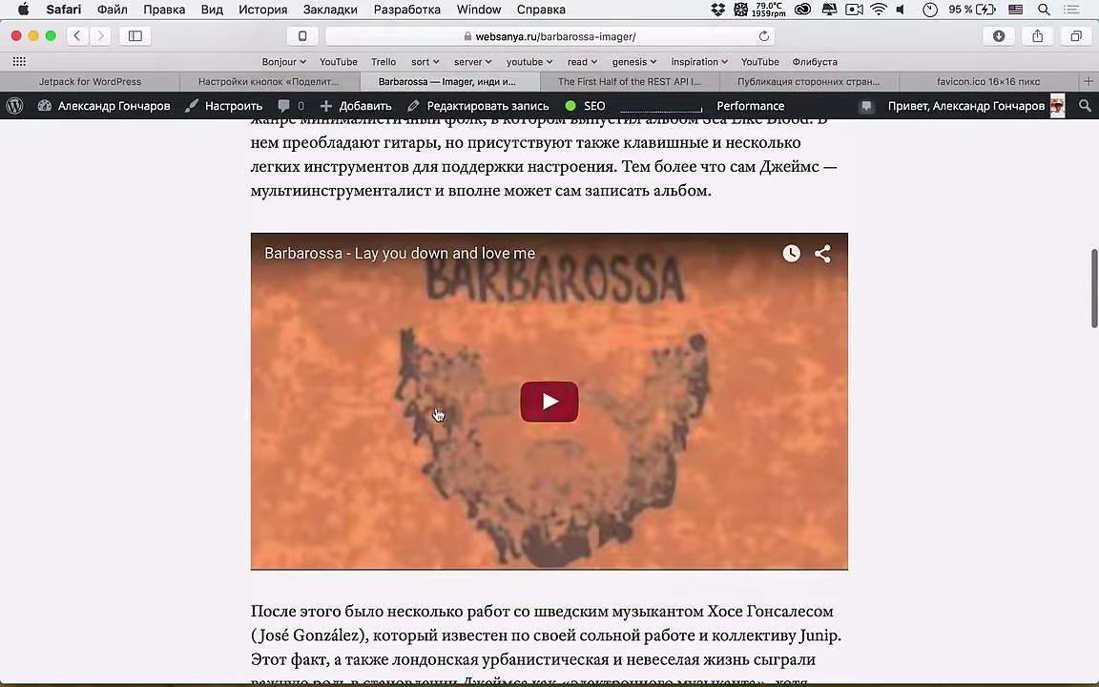
scroll(437, 414, "up", 10)
key("super+w")
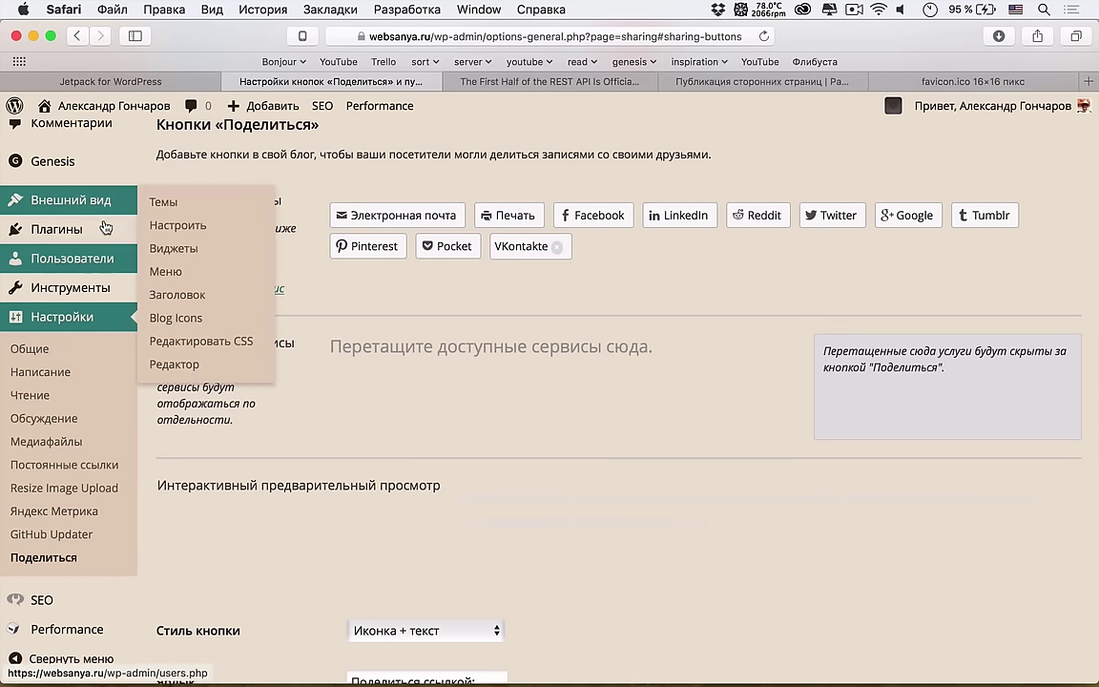
Step: Open the Jetpack module settings in the site's admin area
scroll(186, 159, "up", 5)
mouse_move(86, 181)
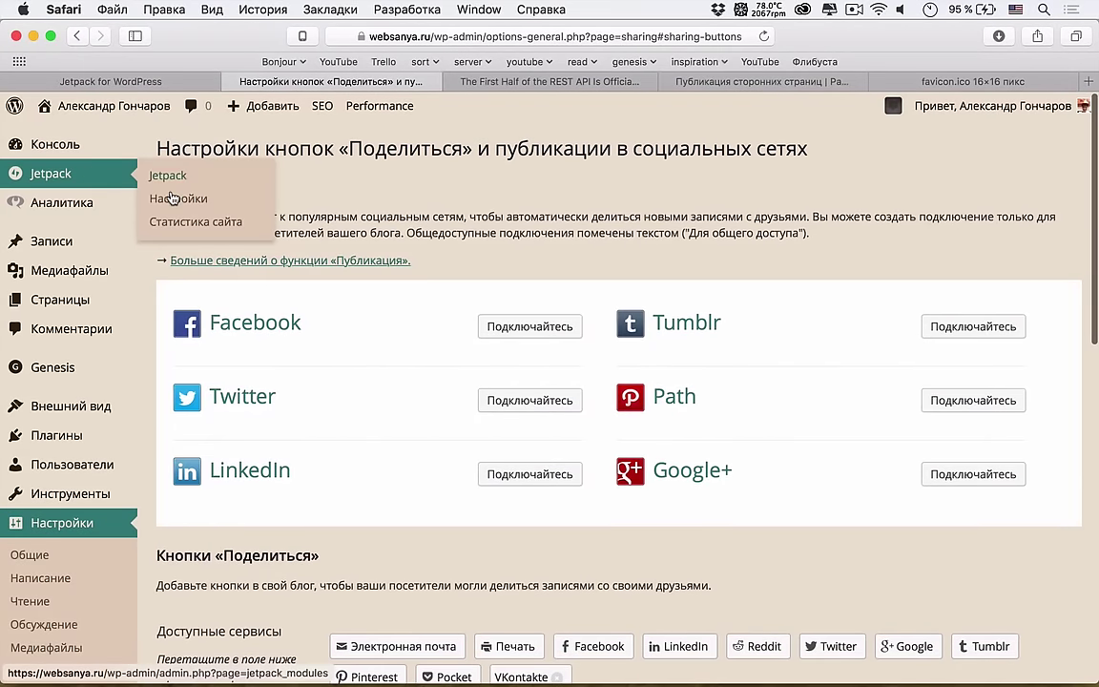
left_click(176, 199)
Step: Close the VK share documentation and favicon.ico pages and return to the Jetpack settings page
left_click(524, 62)
left_click(514, 75)
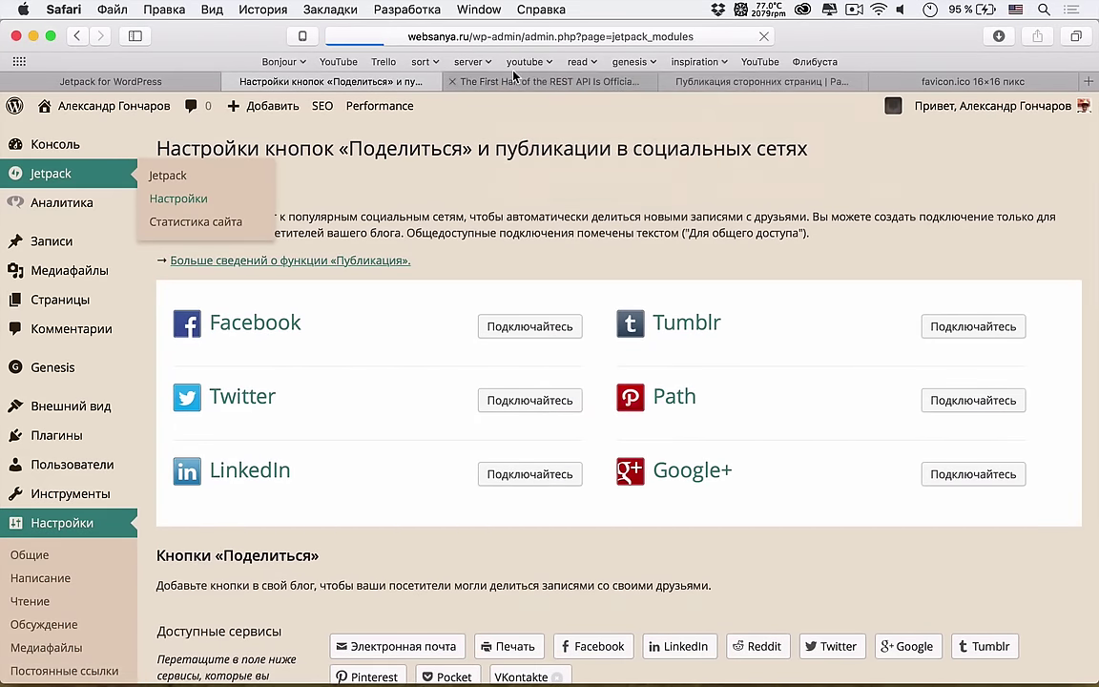
left_click(511, 81)
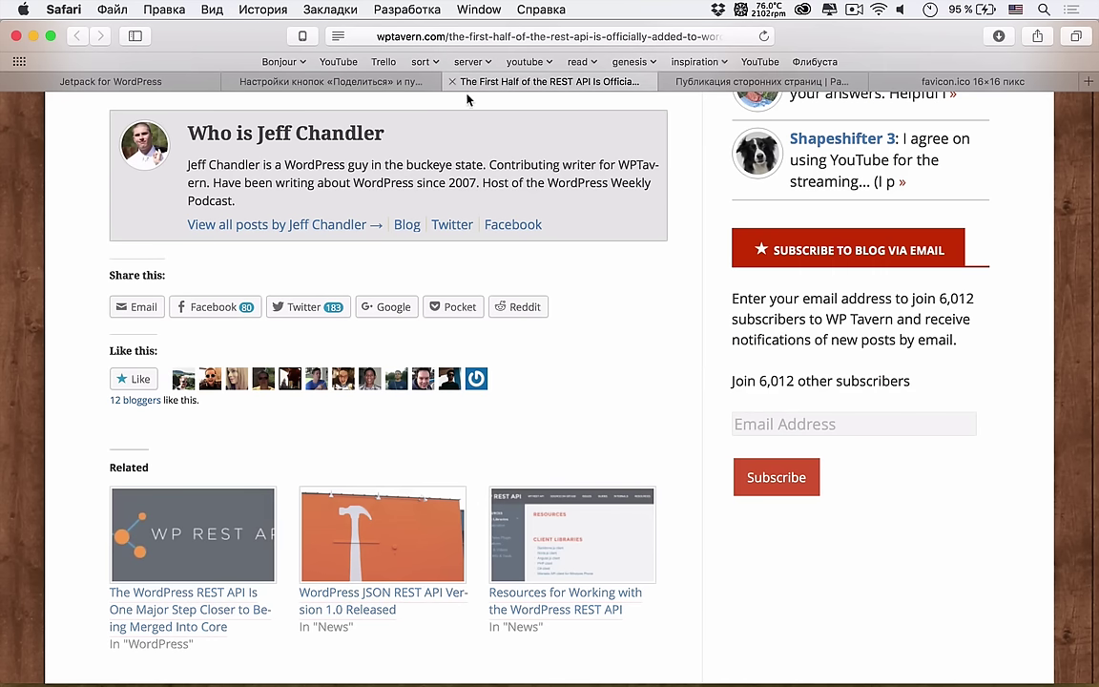
left_click(694, 81)
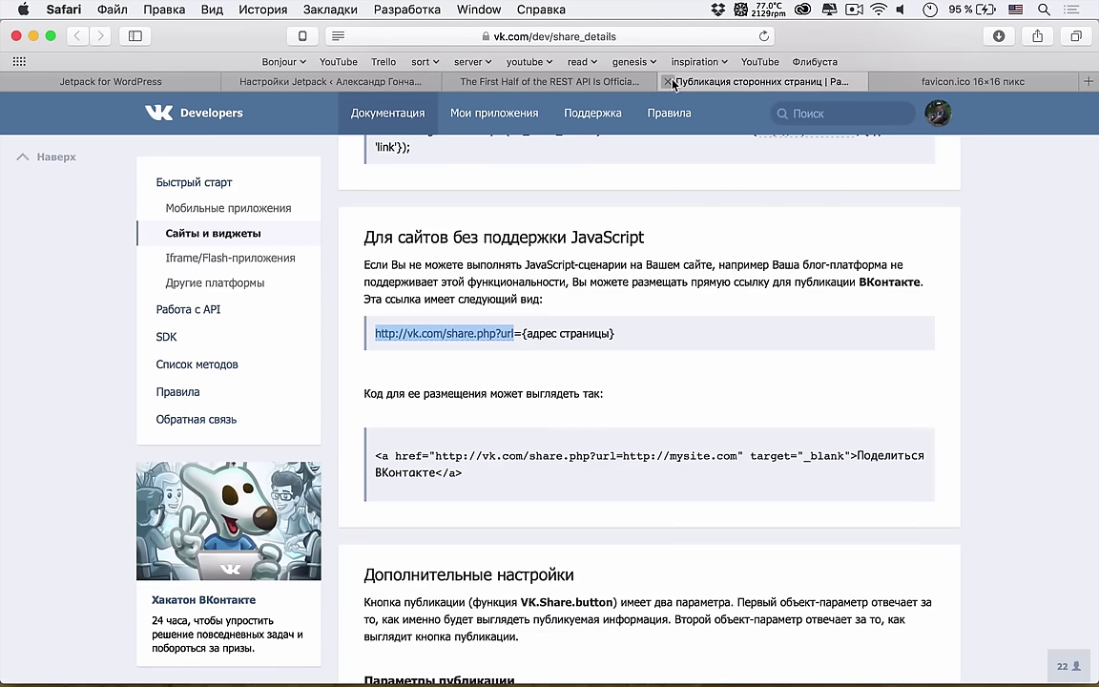
left_click(669, 81)
left_click(671, 82)
left_click(605, 82)
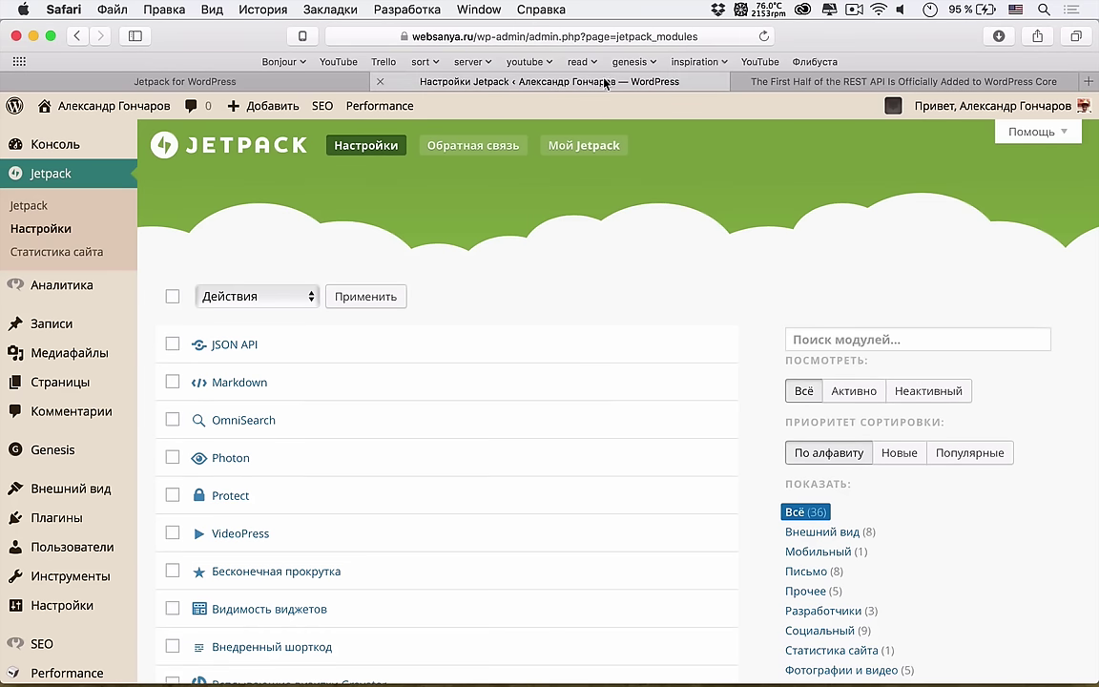
Step: Deactivate the "Поделиться" and "Подписки" modules, reading the description of "Подписки" before turning it off
scroll(351, 451, "down", 15)
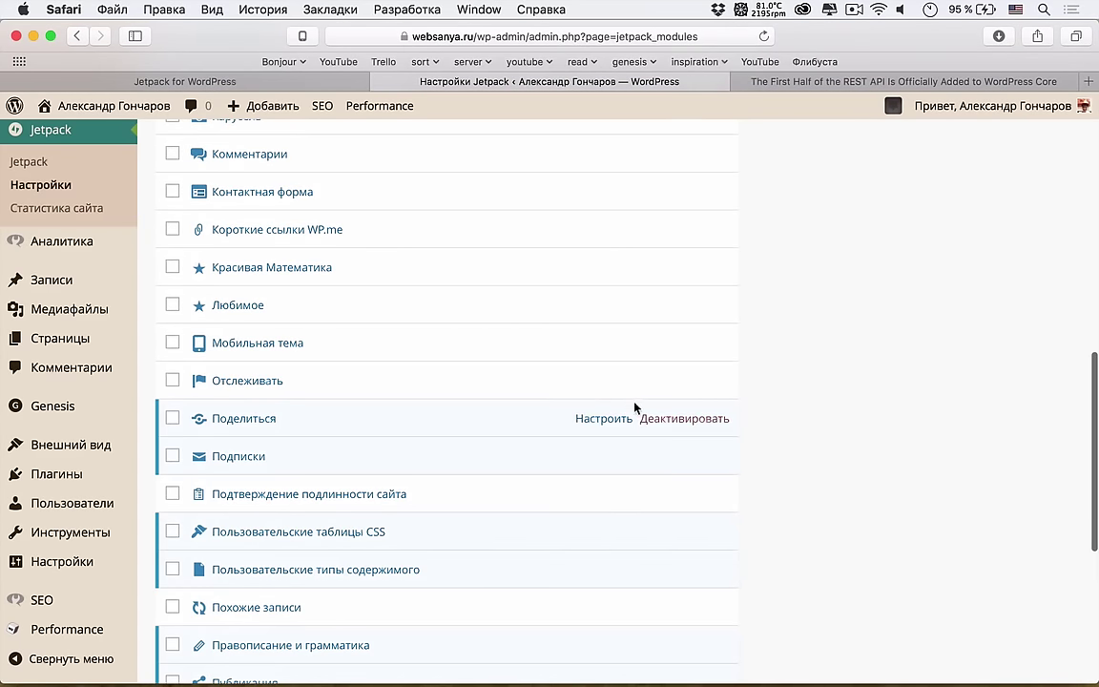
left_click(713, 418)
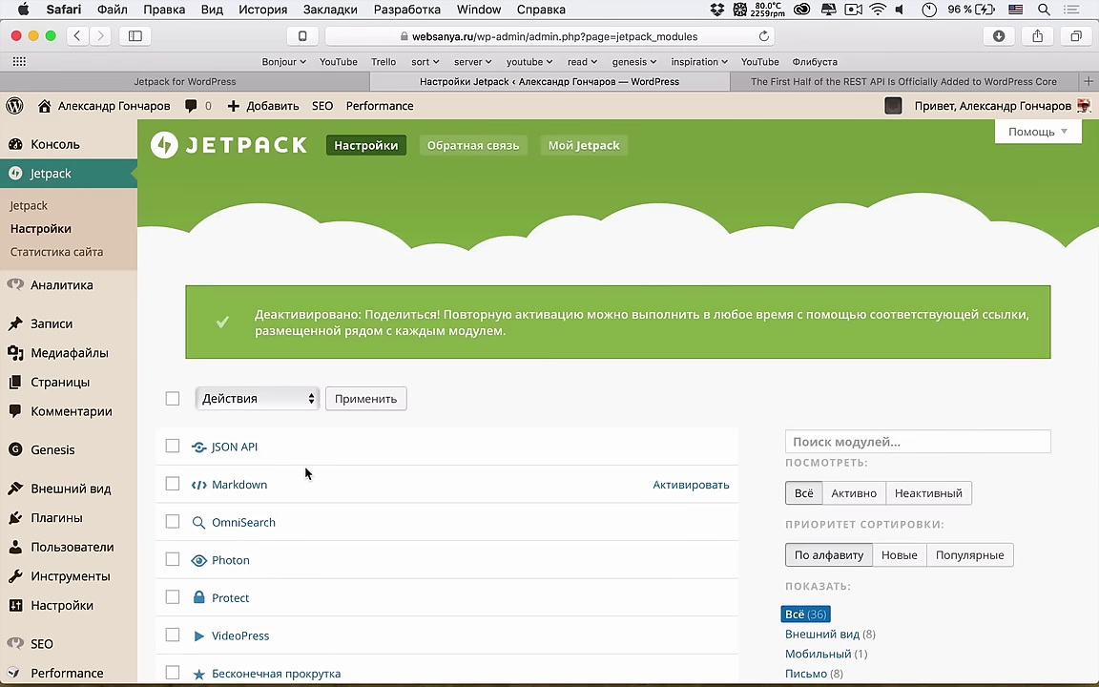
scroll(305, 474, "down", 5)
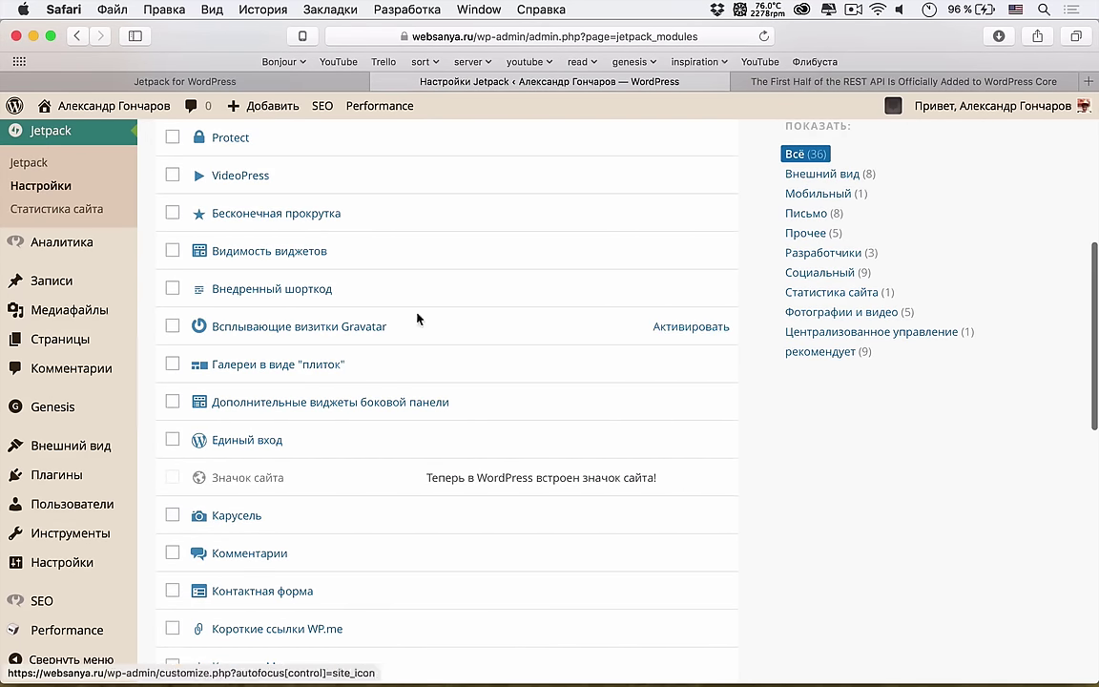
scroll(198, 442, "down", 2)
scroll(199, 443, "down", 2)
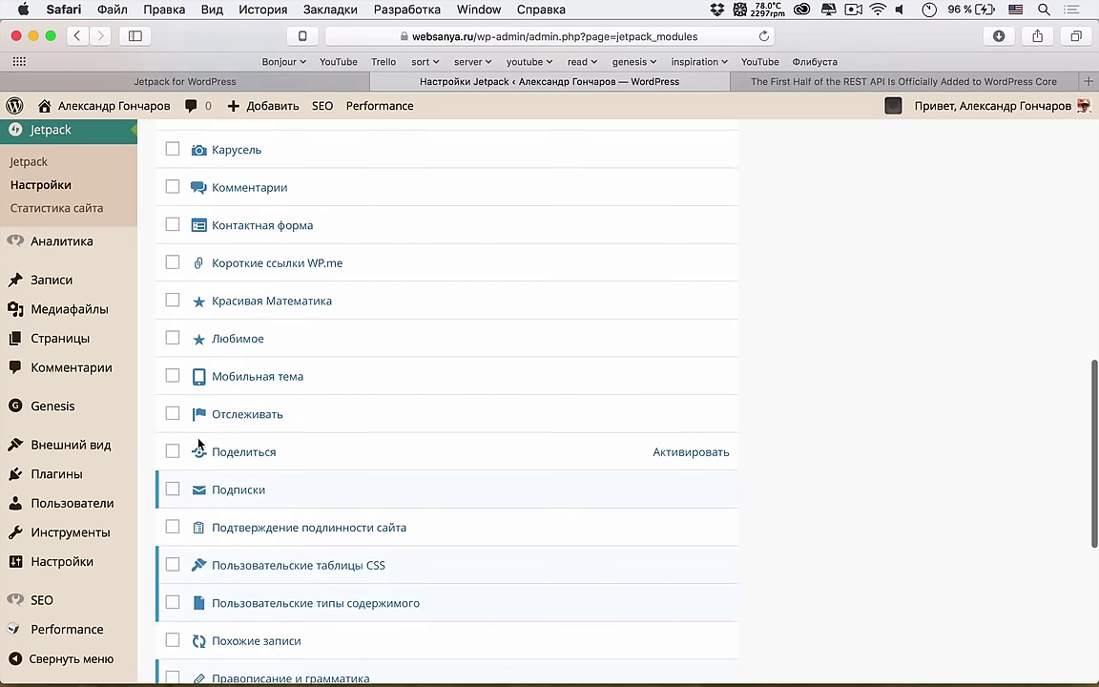
left_click(224, 489)
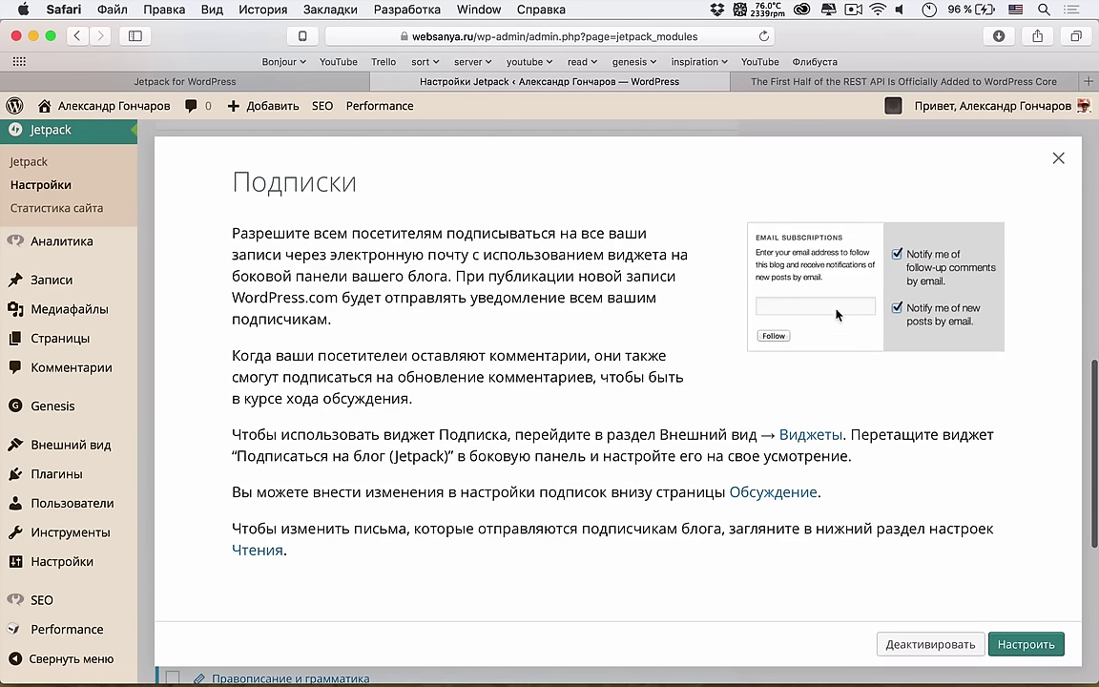
left_click(1058, 158)
left_click(680, 492)
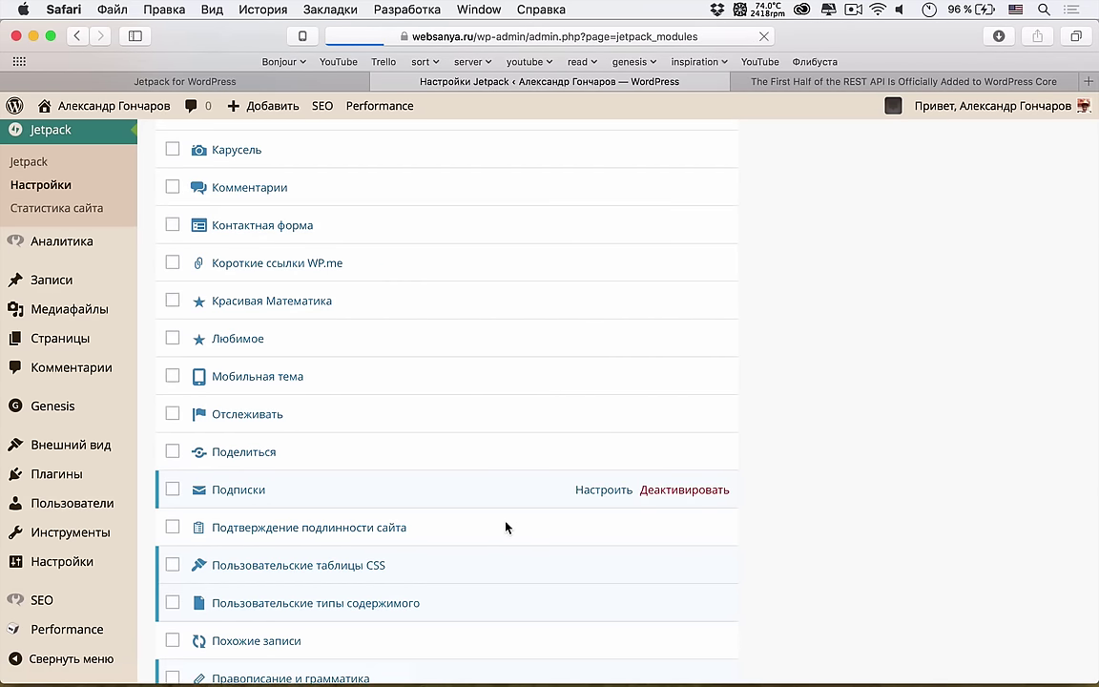
Step: Read the description of the "Подтверждение подлинности сайта" module and activate it
scroll(344, 490, "down", 15)
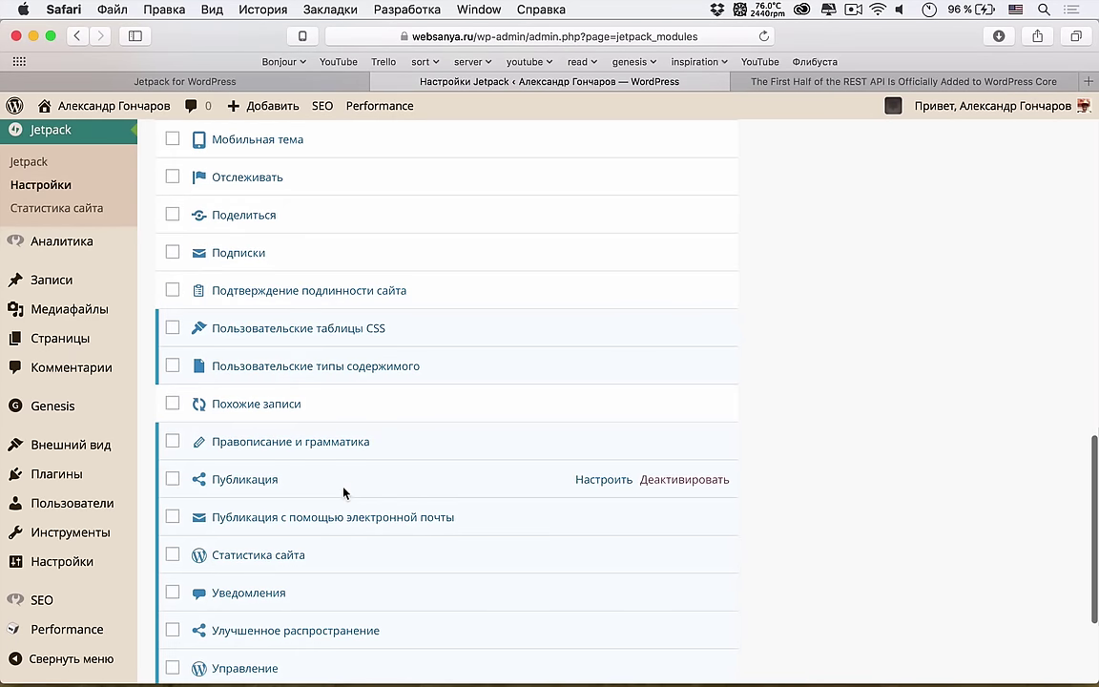
left_click(326, 290)
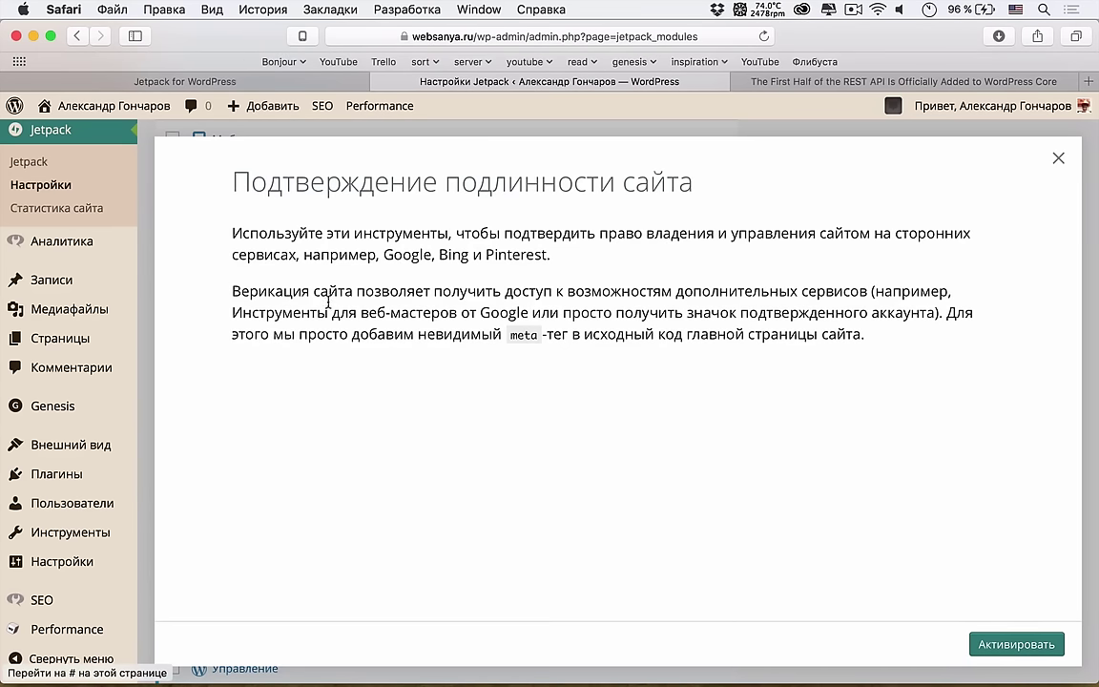
left_click(1004, 643)
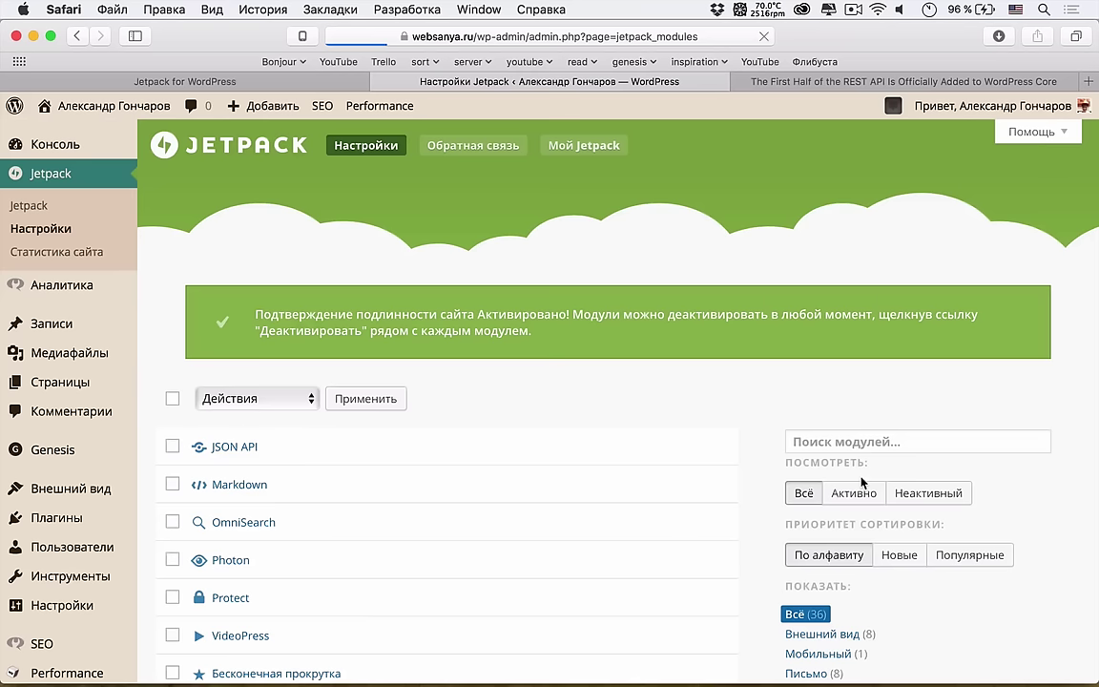
Step: Open the configuration of "Подтверждение подлинности сайта" and examine the Google, Bing and Pinterest verification fields
scroll(591, 442, "down", 5)
scroll(592, 442, "down", 4)
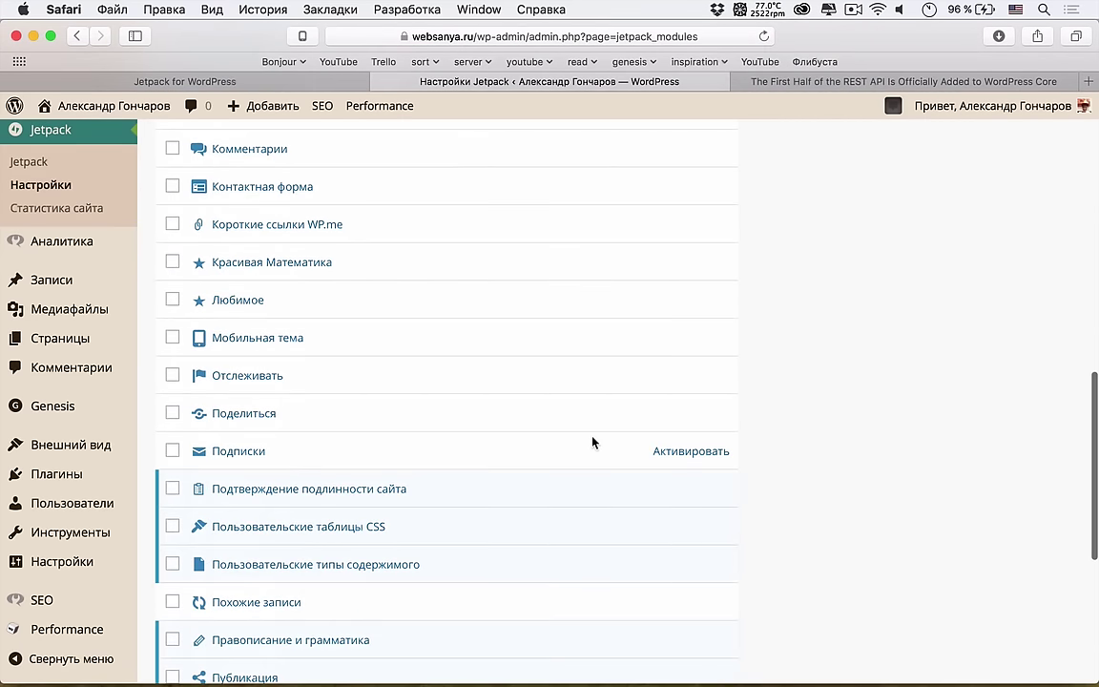
left_click(616, 490)
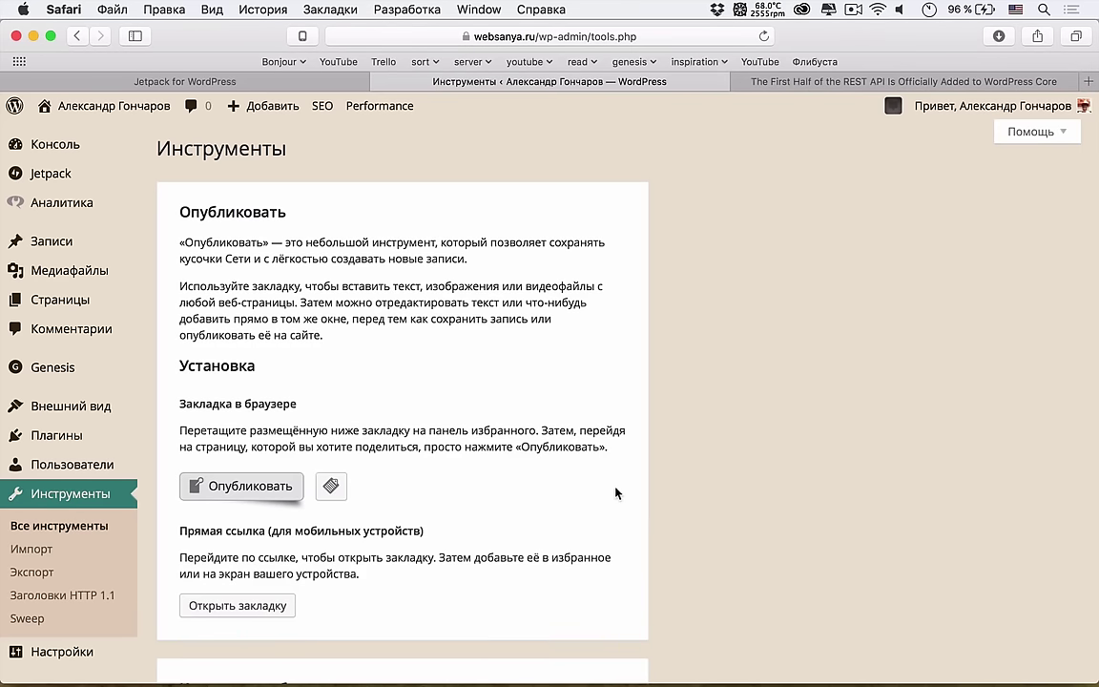
scroll(615, 492, "down", 10)
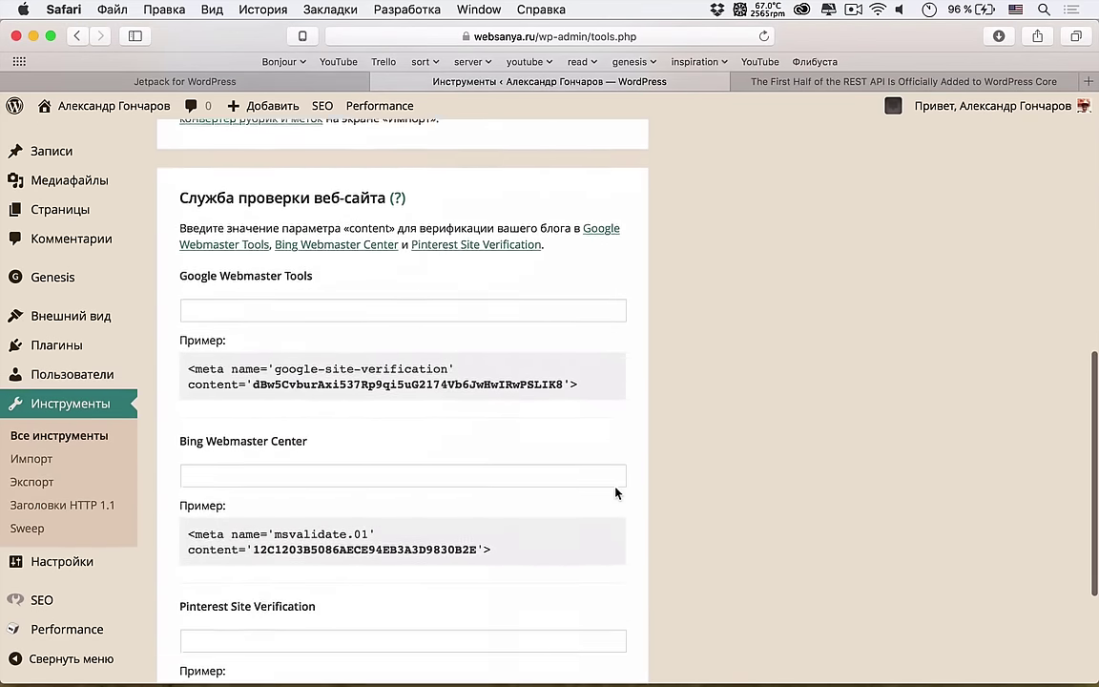
scroll(396, 368, "down", 4)
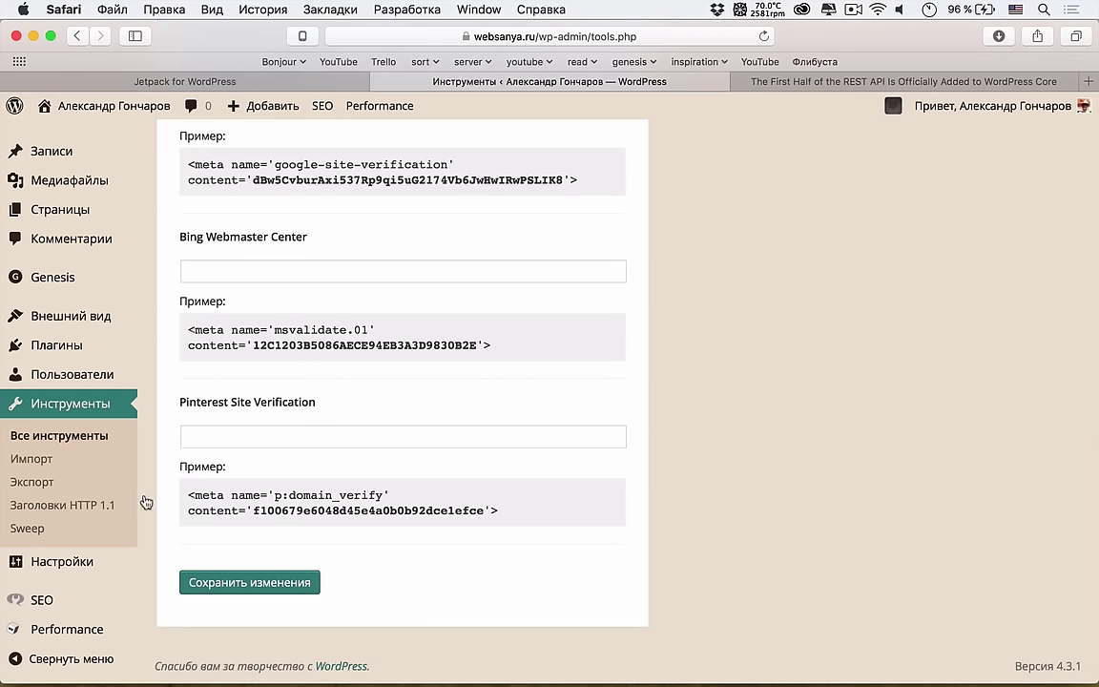
Step: Return from the tools page to the Jetpack module settings
mouse_move(86, 275)
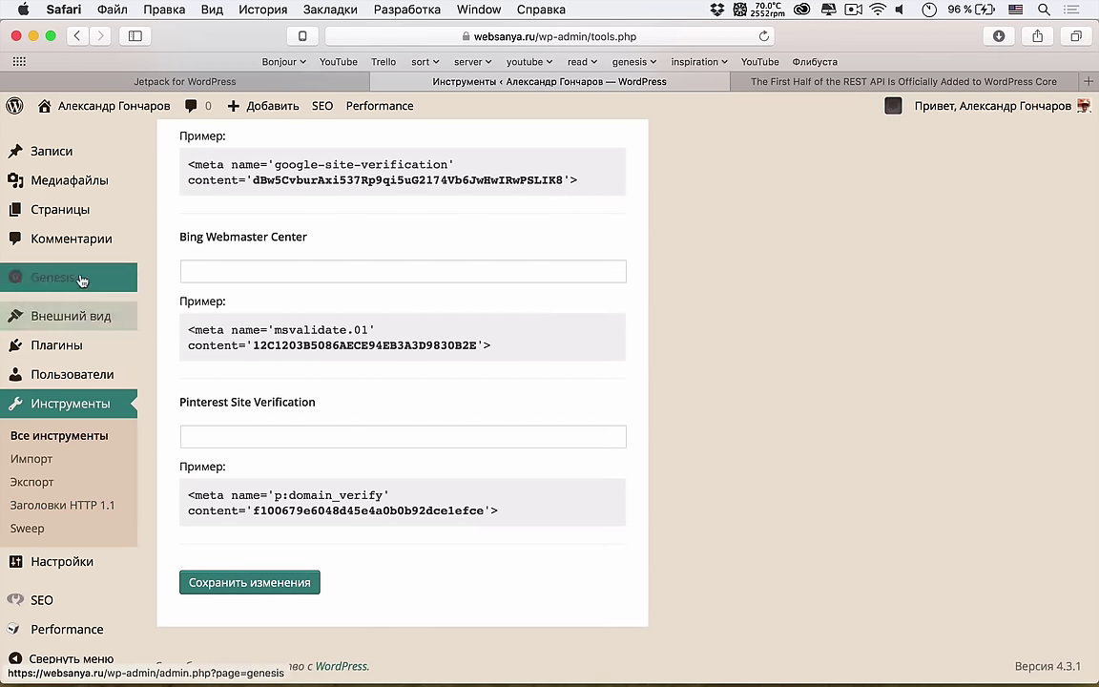
scroll(105, 182, "up", 6)
mouse_move(100, 177)
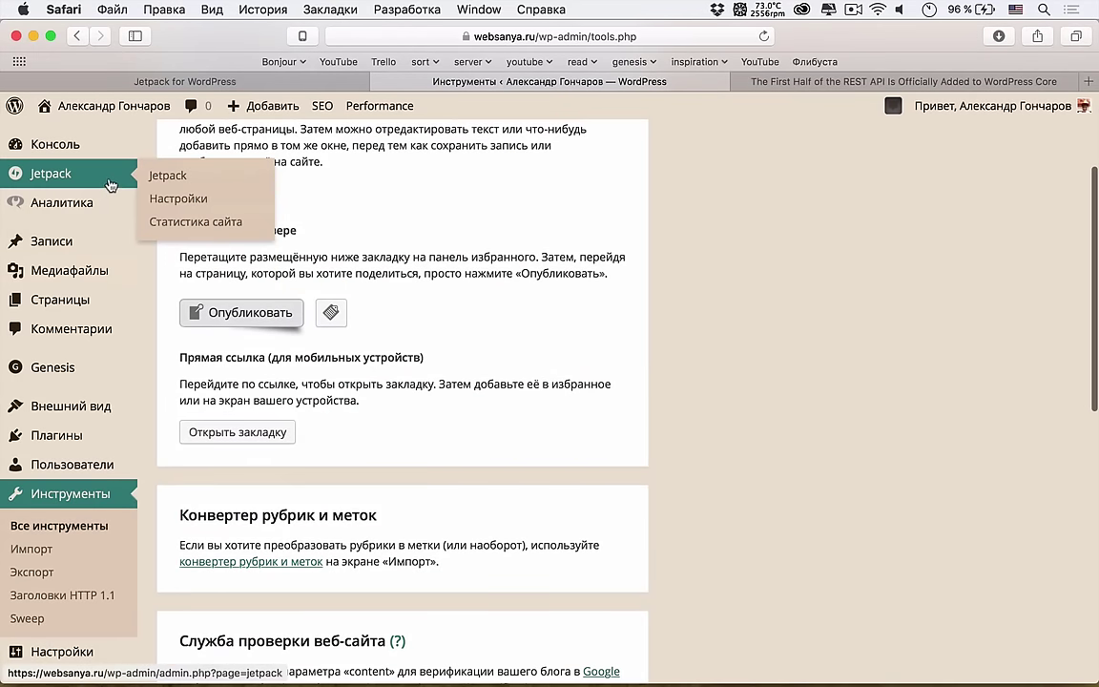
left_click(162, 200)
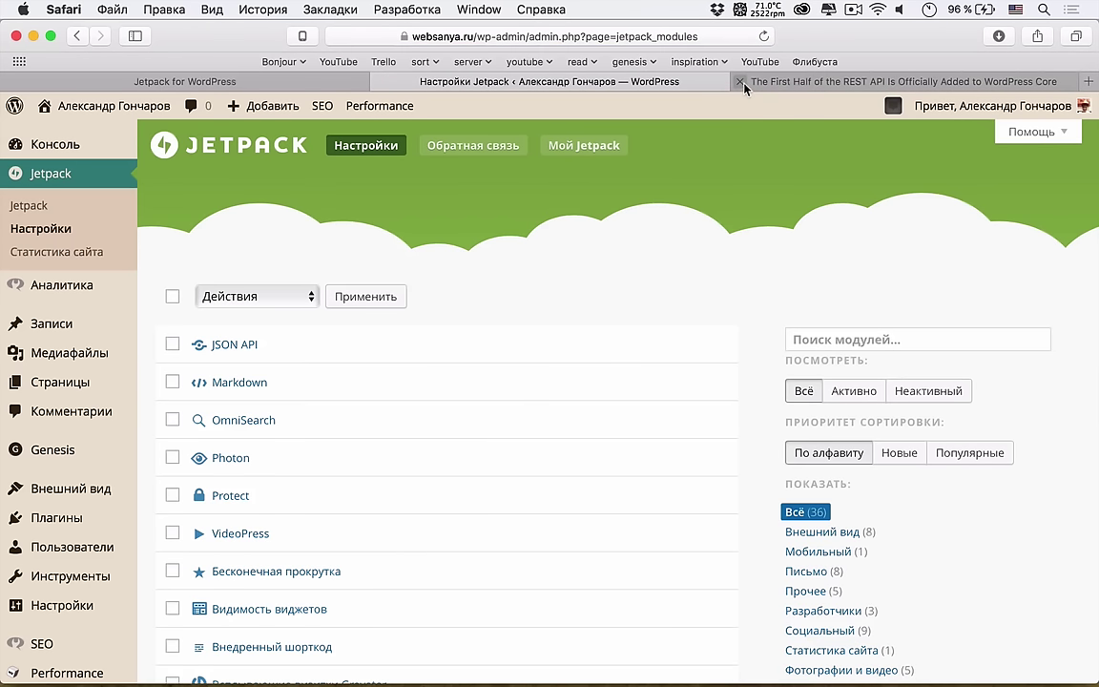
Step: Close the REST API article page and deactivate the "Подтверждение подлинности сайта" module
left_click(741, 82)
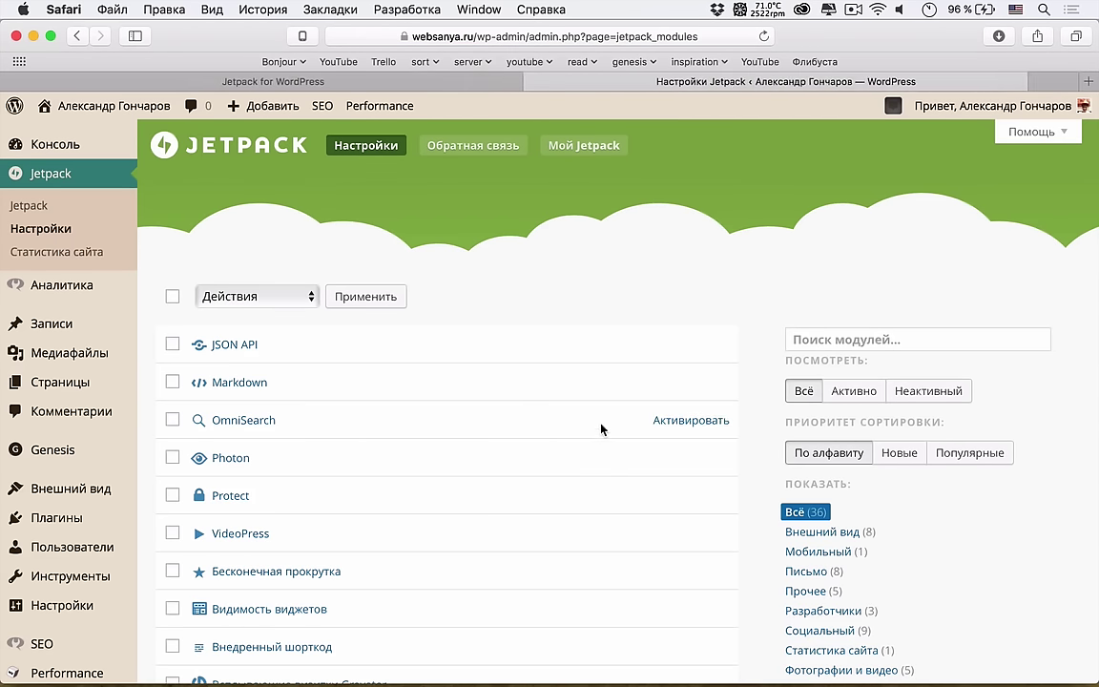
scroll(601, 427, "down", 10)
left_click(708, 248)
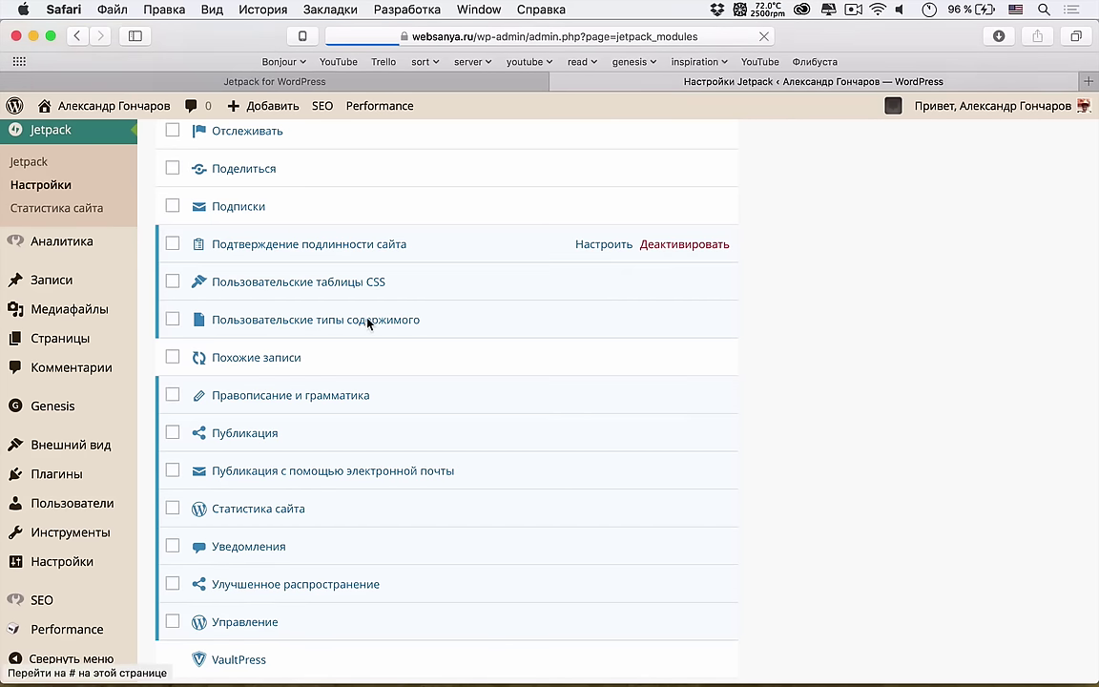
Step: Open the configuration of the "Пользовательские таблицы CSS" module to view its stylesheet editor
scroll(367, 324, "down", 5)
scroll(368, 325, "down", 3)
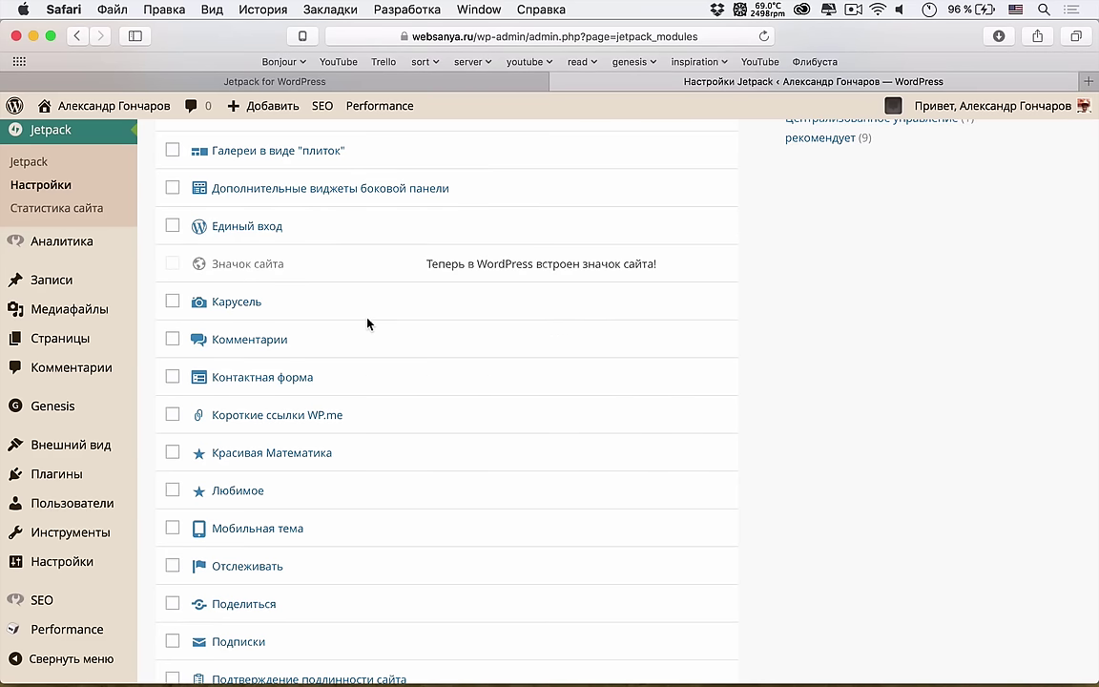
scroll(367, 324, "down", 3)
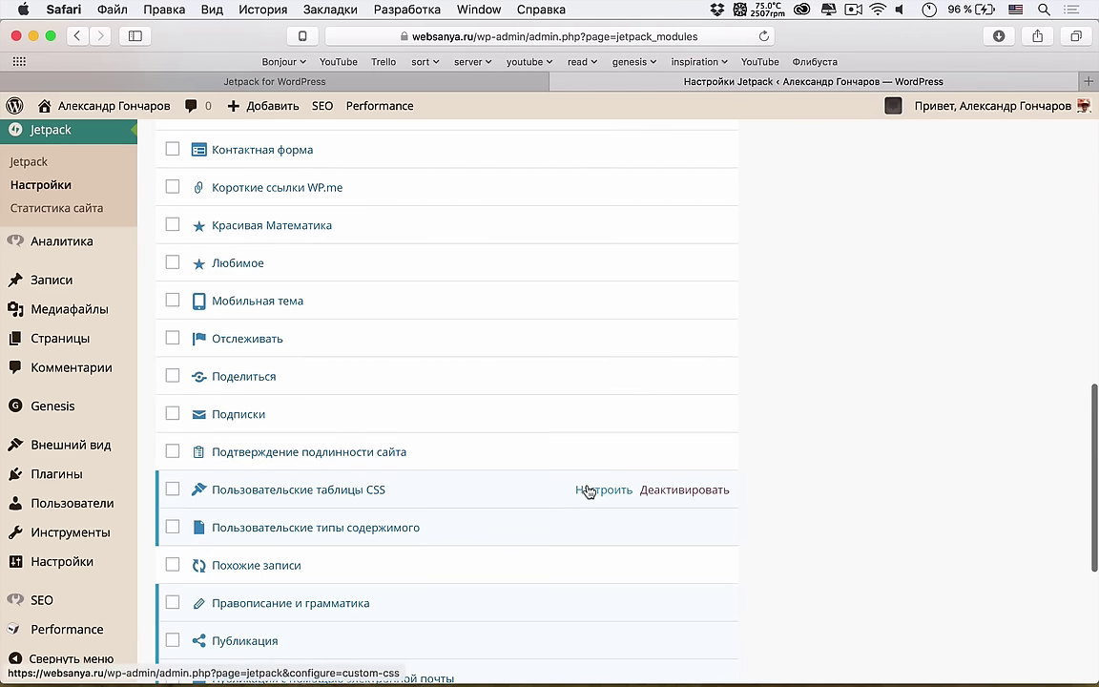
left_click(586, 489)
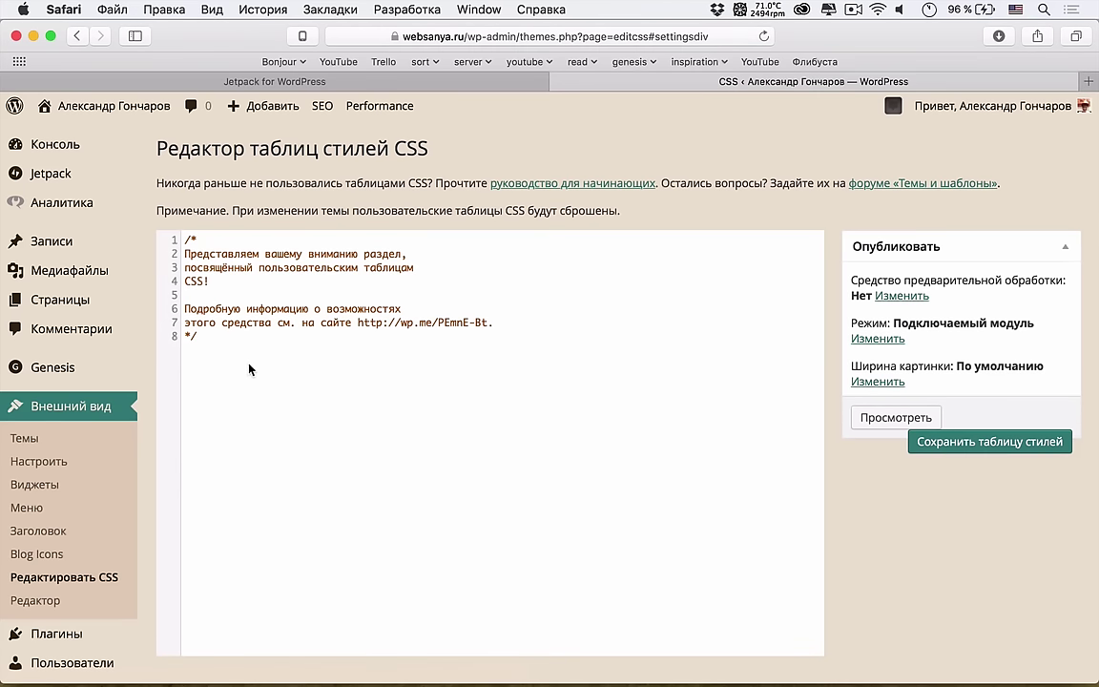
Step: Open the Genesis theme settings and examine the scripts entered for the wp_head() and wp_footer() sections
mouse_move(117, 368)
left_click(188, 372)
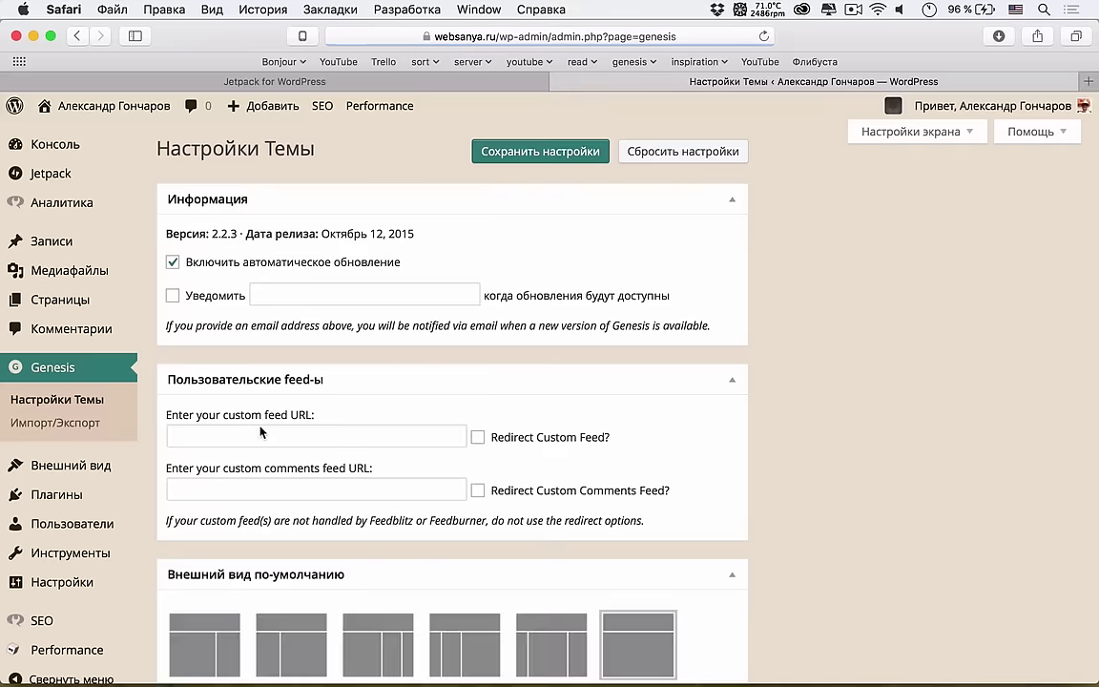
scroll(260, 432, "down", 10)
scroll(261, 432, "down", 10)
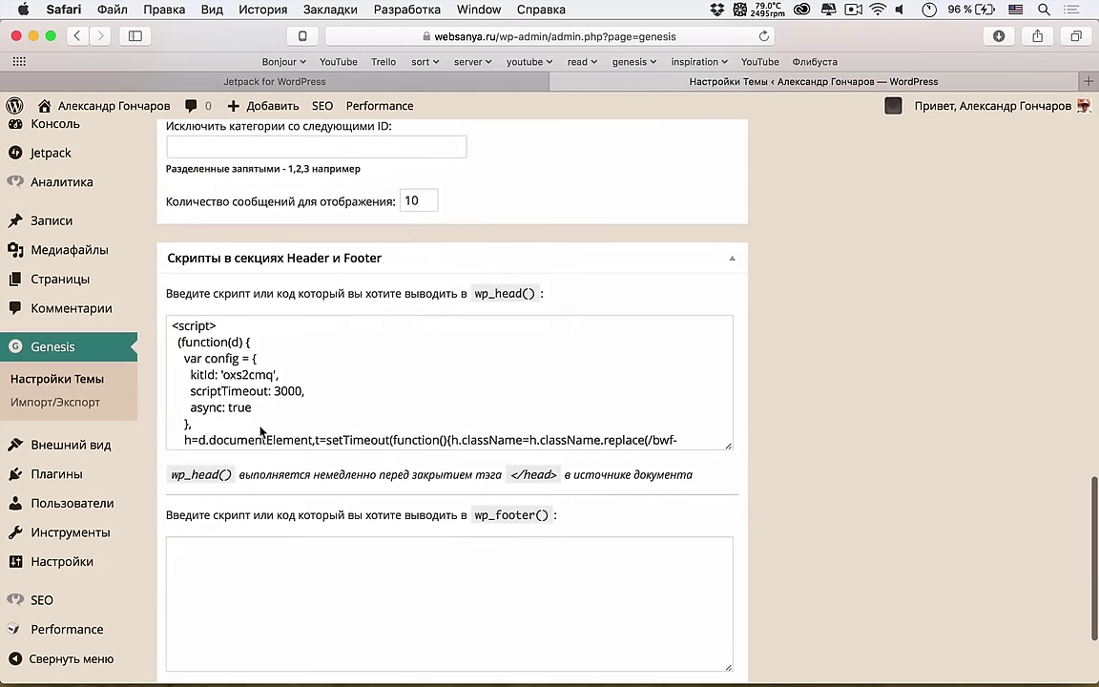
scroll(719, 464, "up", 15)
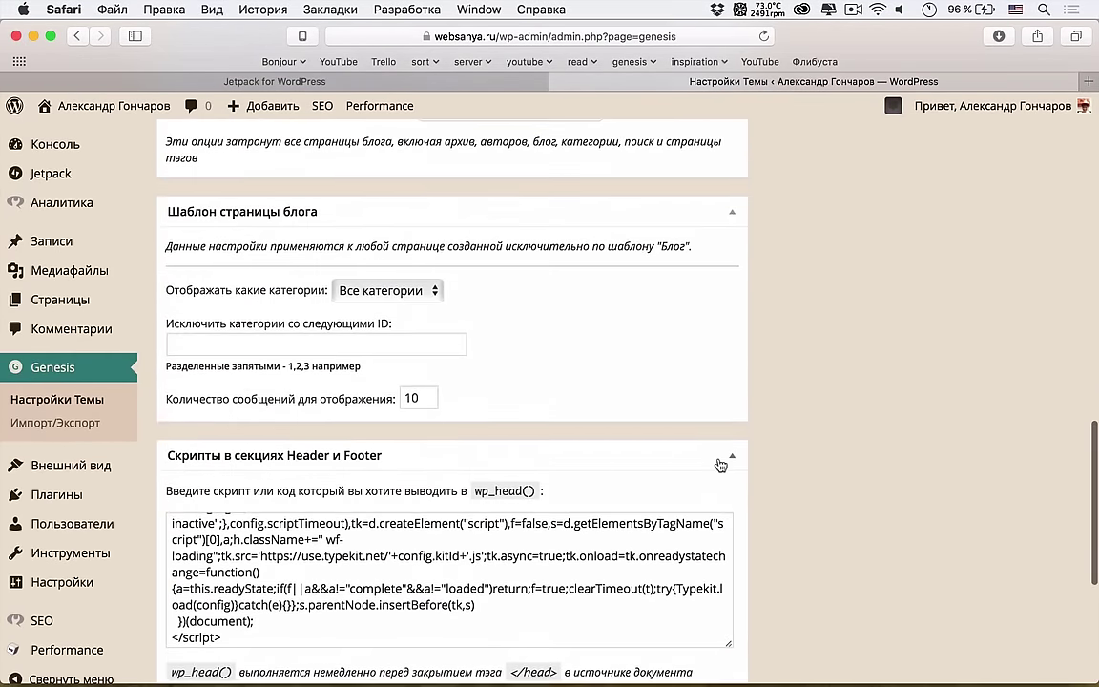
scroll(720, 464, "up", 5)
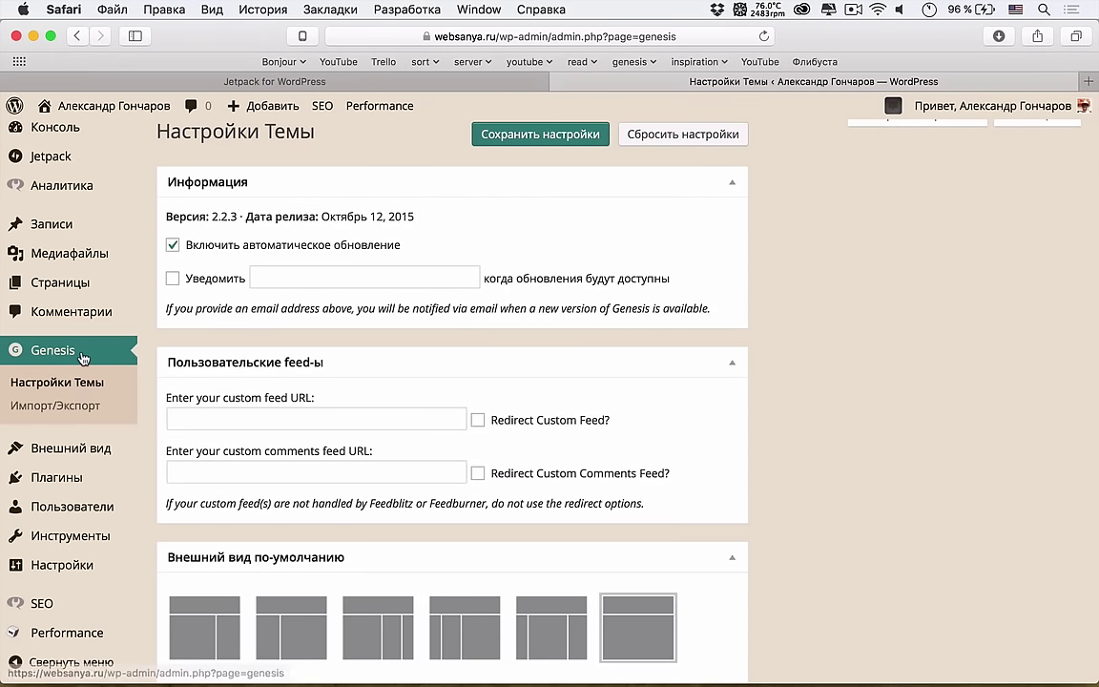
mouse_move(76, 457)
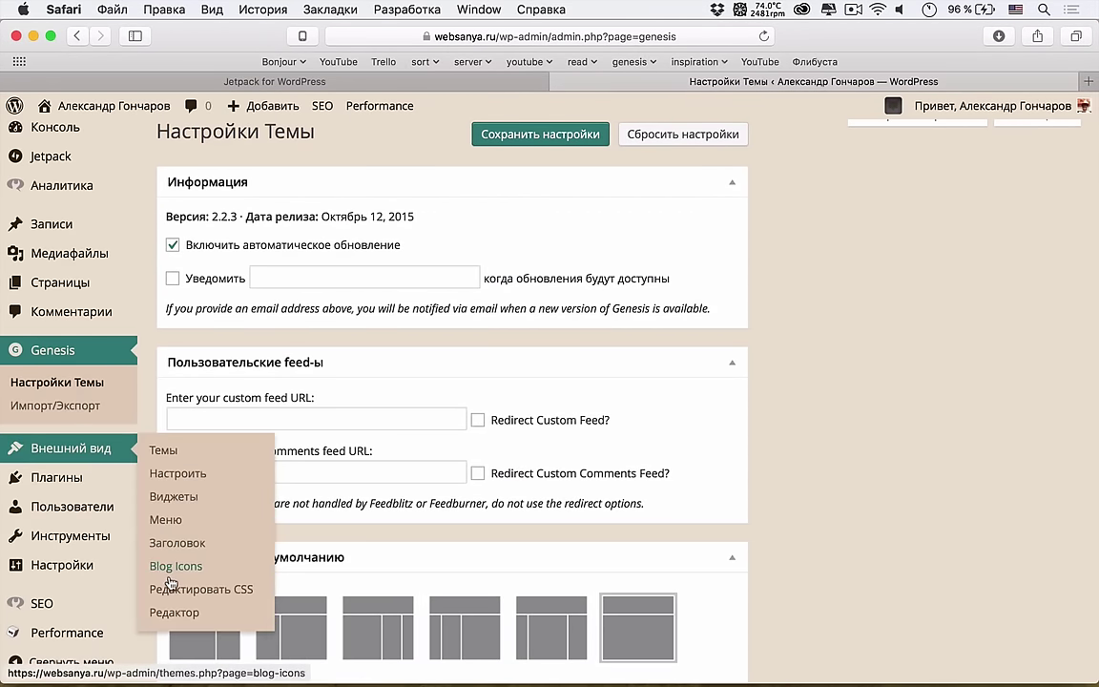
Step: Open the theme customizer, look into its "Свойства сайта" and "Цвета" sections, and close it
mouse_move(112, 569)
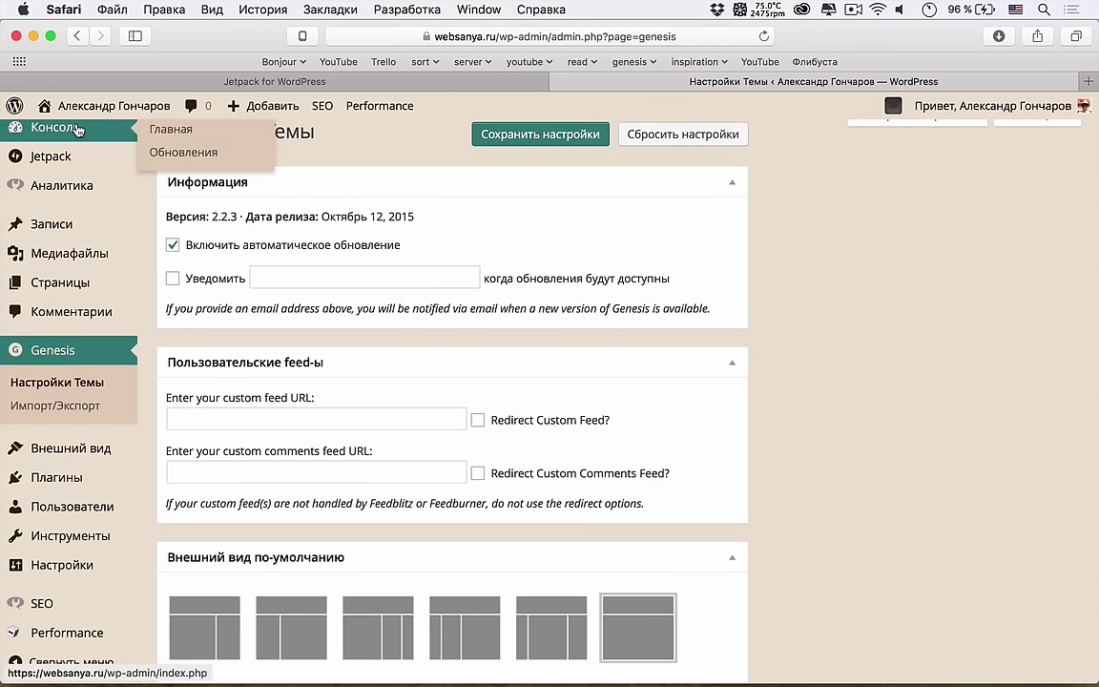
mouse_move(138, 113)
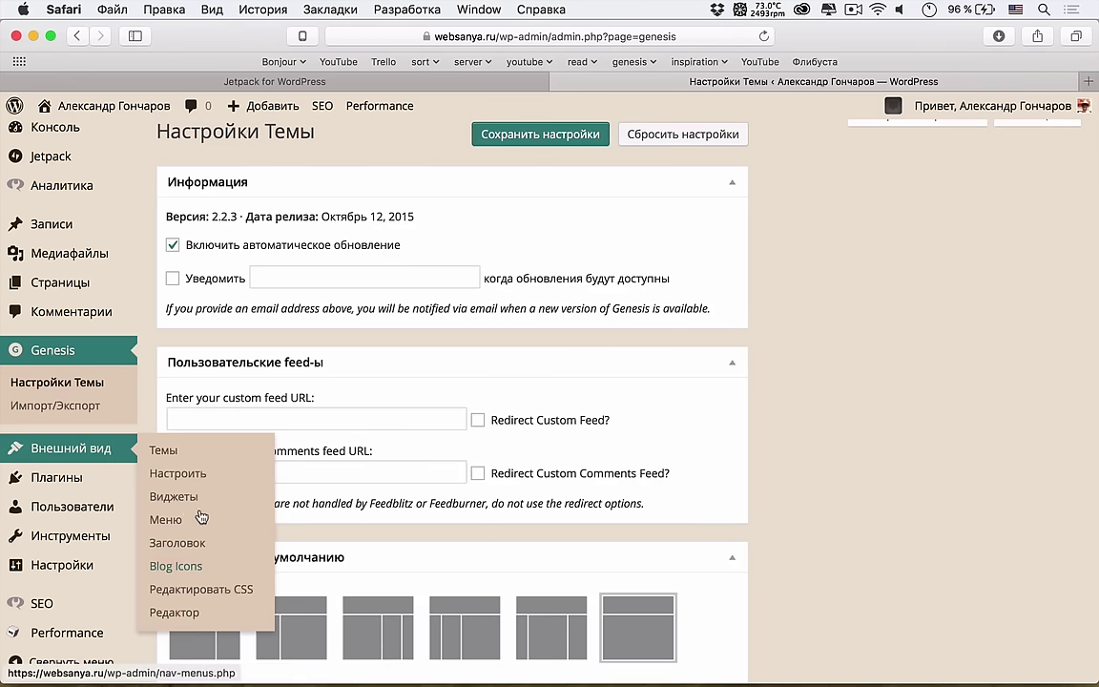
left_click(211, 482)
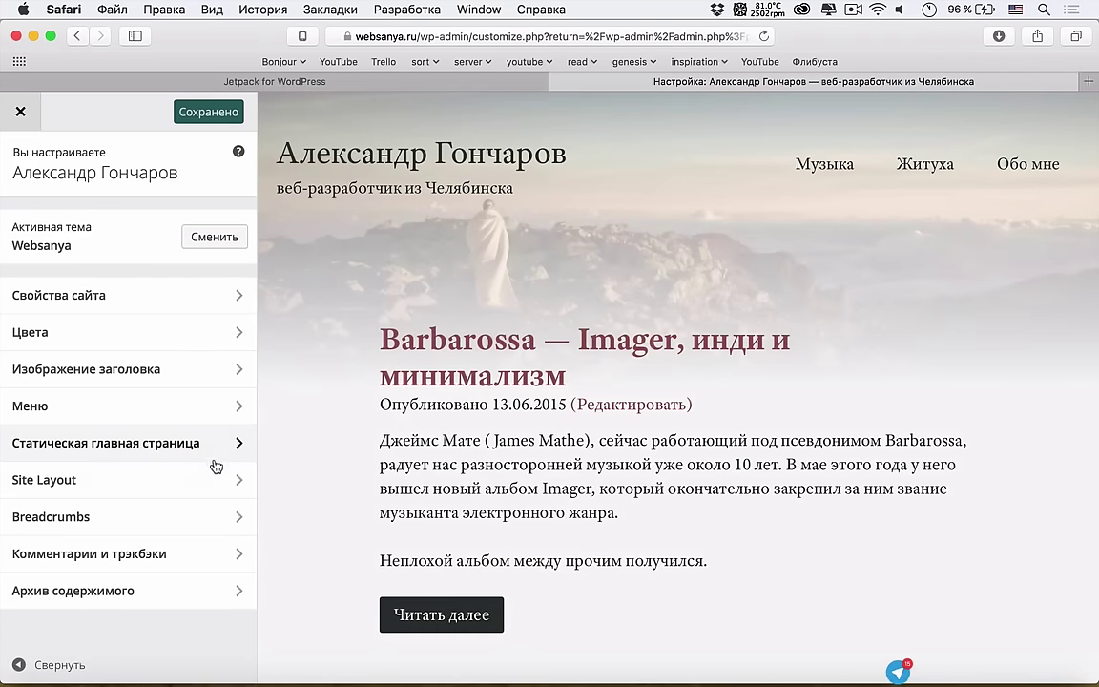
left_click(212, 299)
key("Escape")
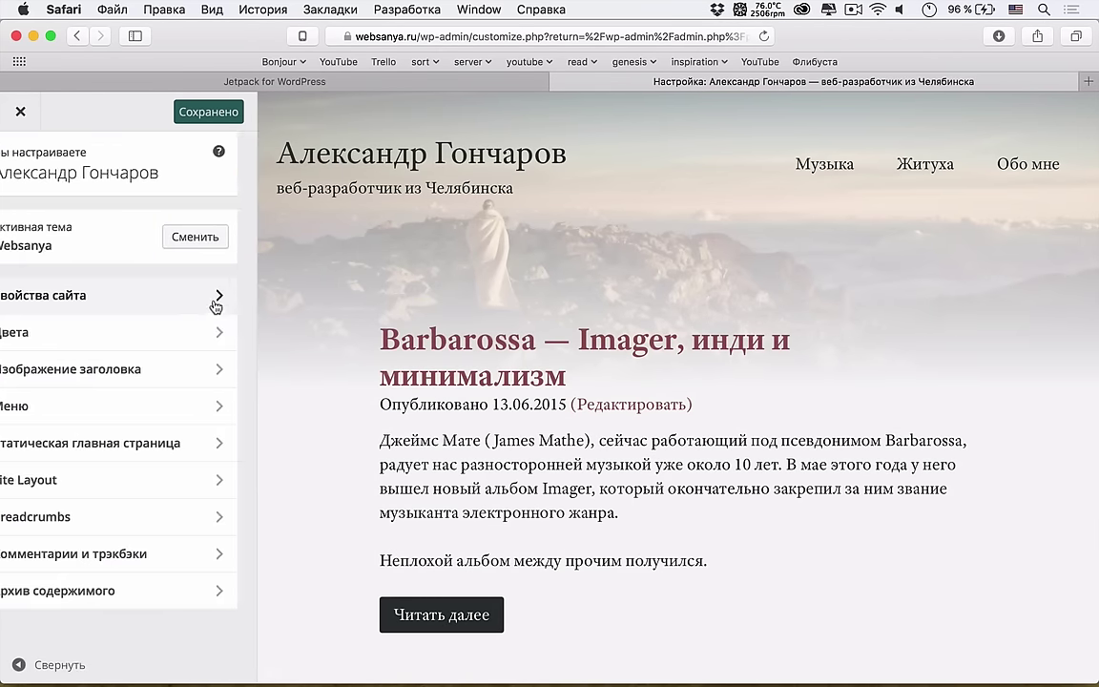
left_click(210, 335)
left_click(20, 152)
left_click(20, 112)
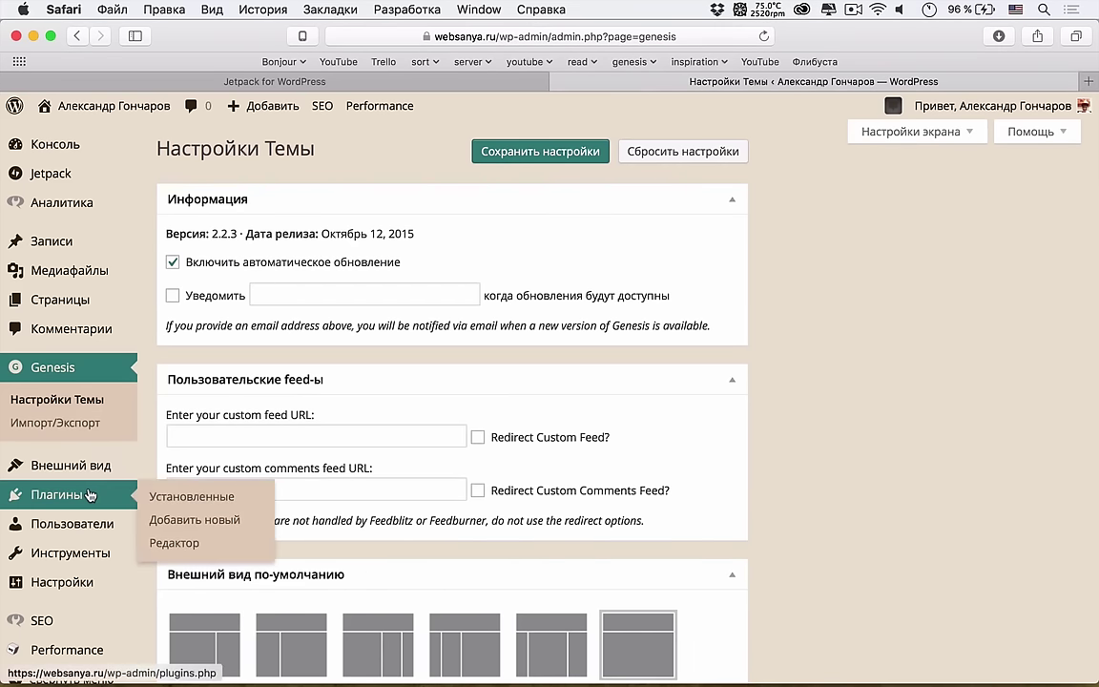
Step: Return to the Jetpack module settings and deactivate the "Пользовательские таблицы CSS" module
mouse_move(96, 183)
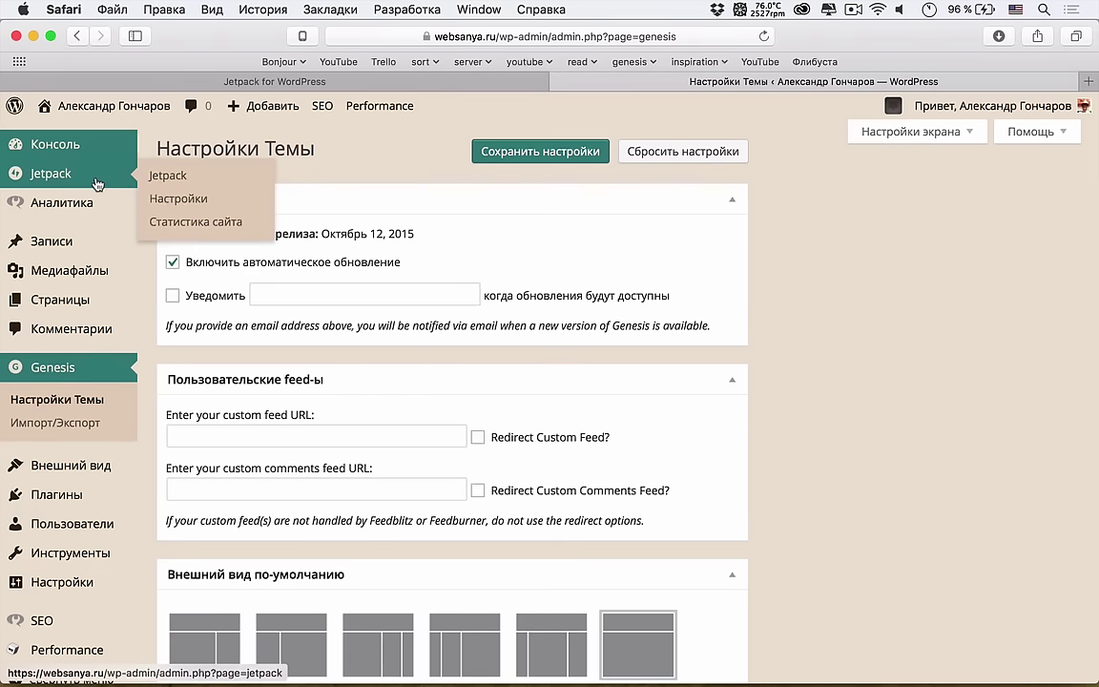
left_click(160, 198)
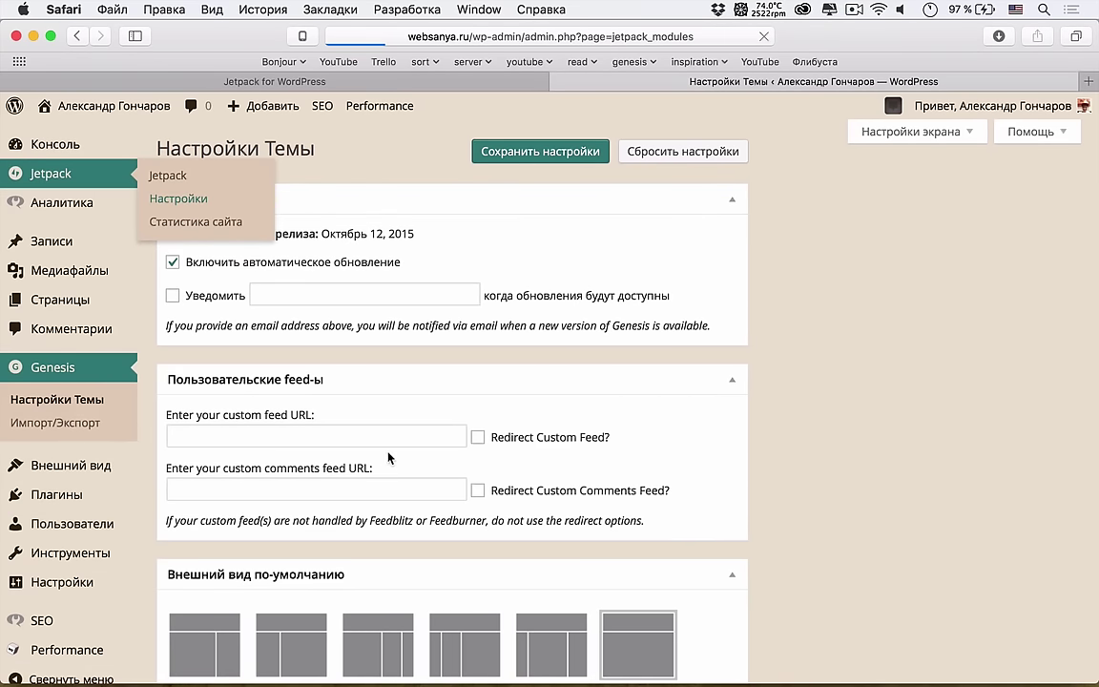
scroll(376, 493, "down", 5)
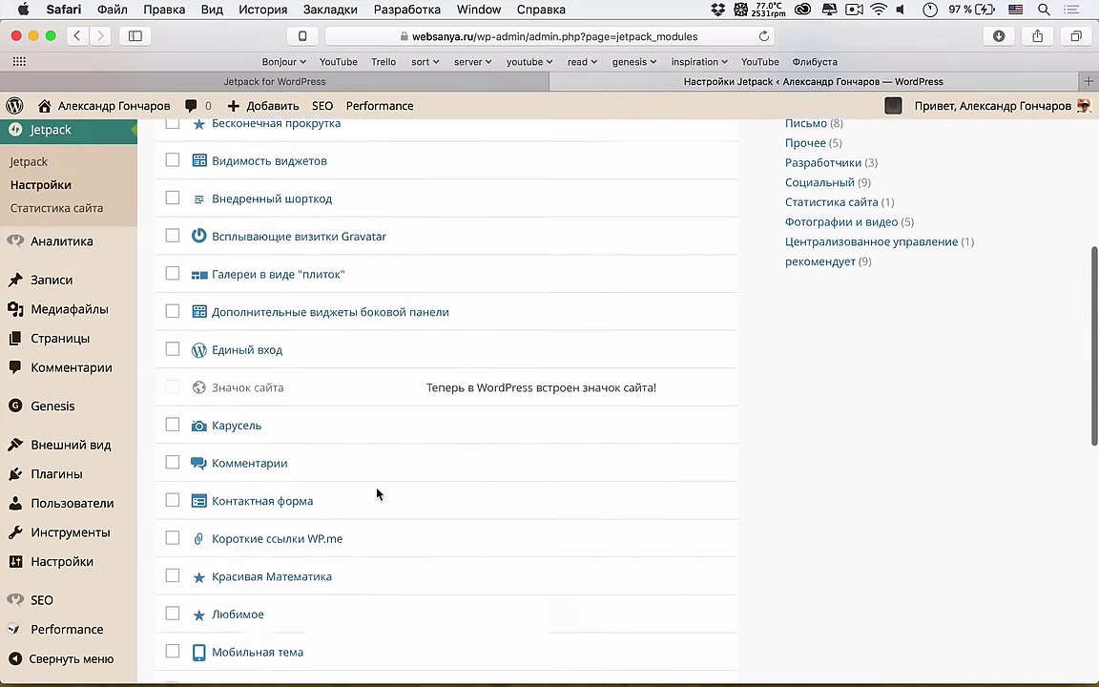
scroll(376, 494, "down", 6)
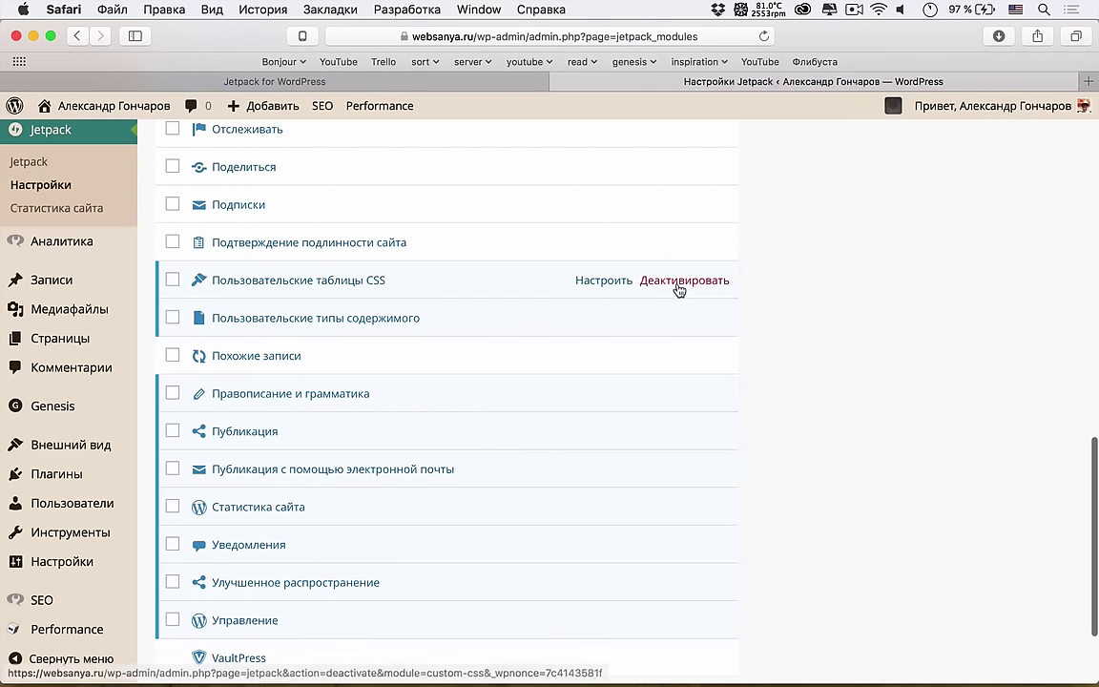
left_click(680, 283)
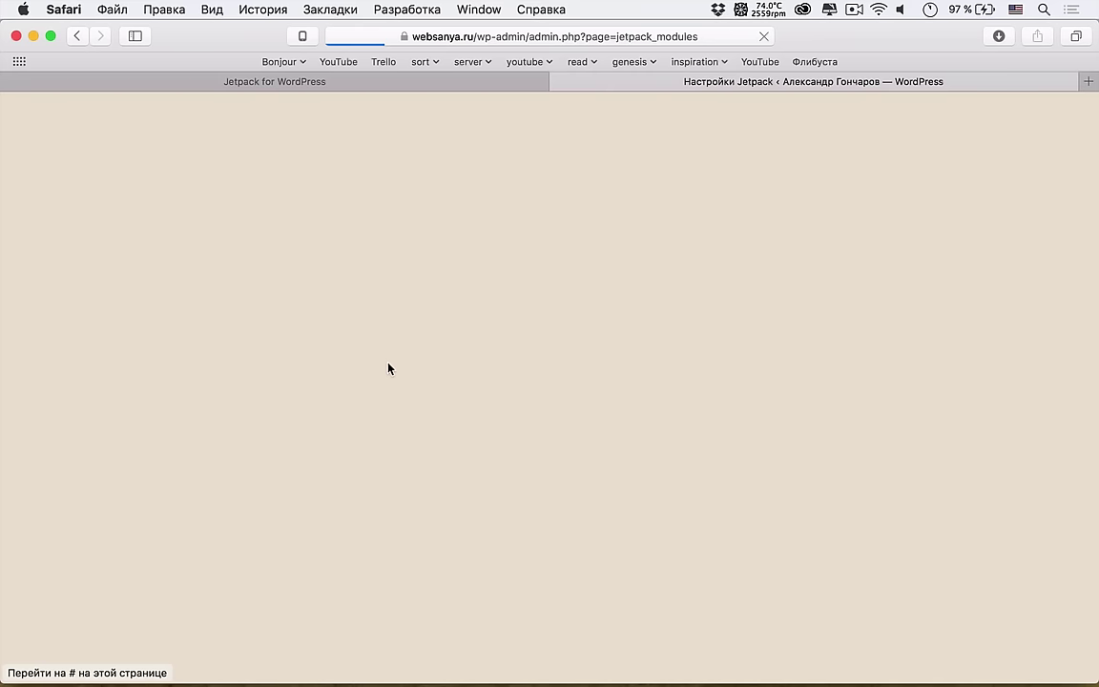
Step: Read the description of the "Пользовательские типы содержимого" module and open its configuration
scroll(387, 368, "down", 2)
scroll(387, 368, "down", 15)
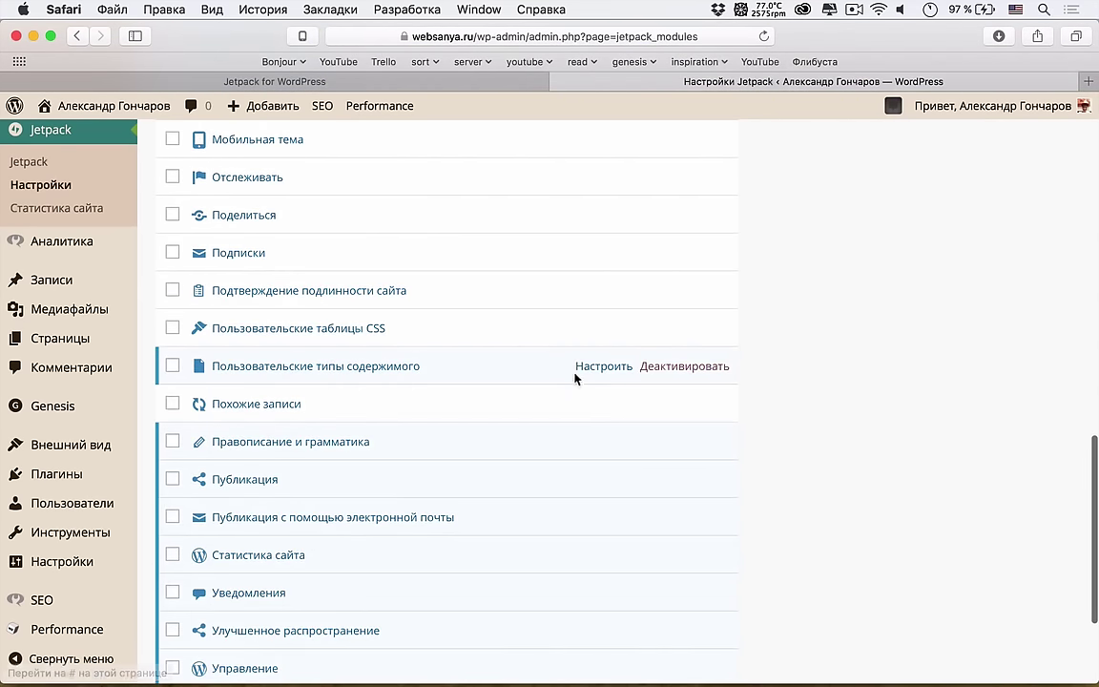
left_click(356, 370)
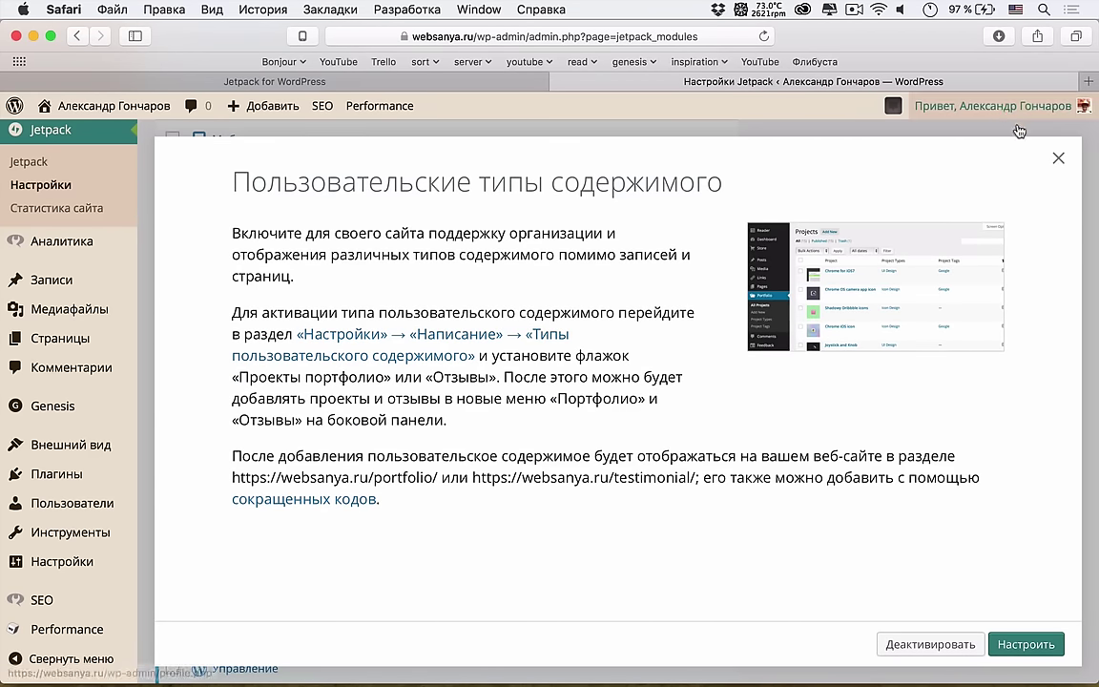
left_click(1058, 157)
left_click(614, 369)
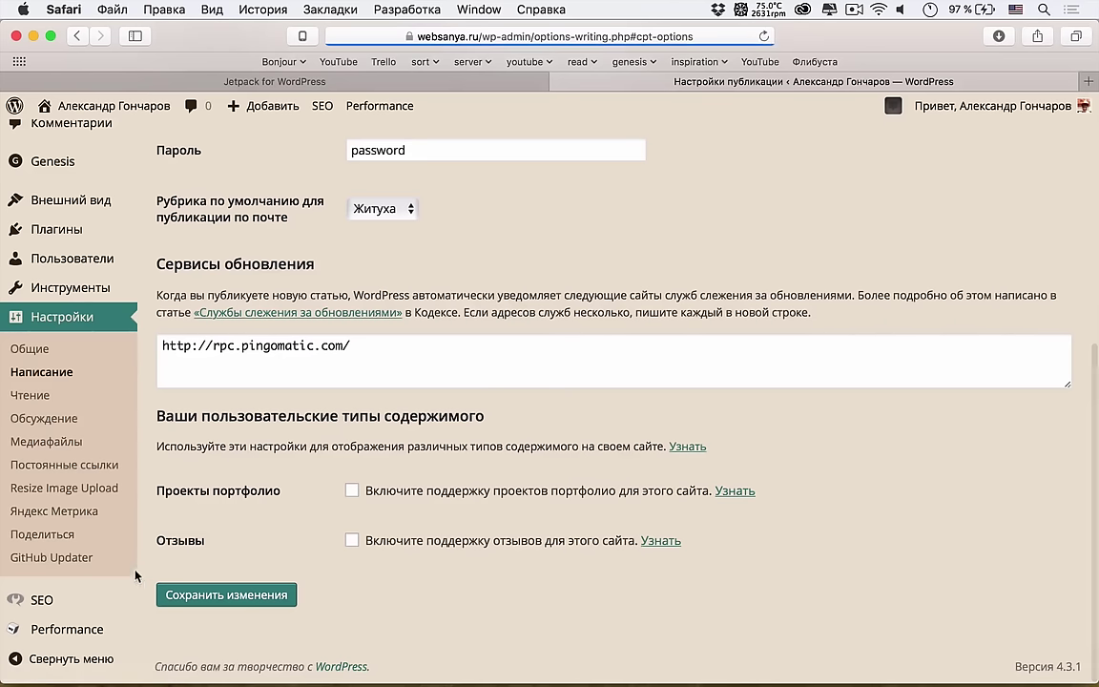
Step: Enable portfolio project support for the site, save the writing settings and view the entries under "Портфолио"
left_click(370, 494)
left_click(286, 595)
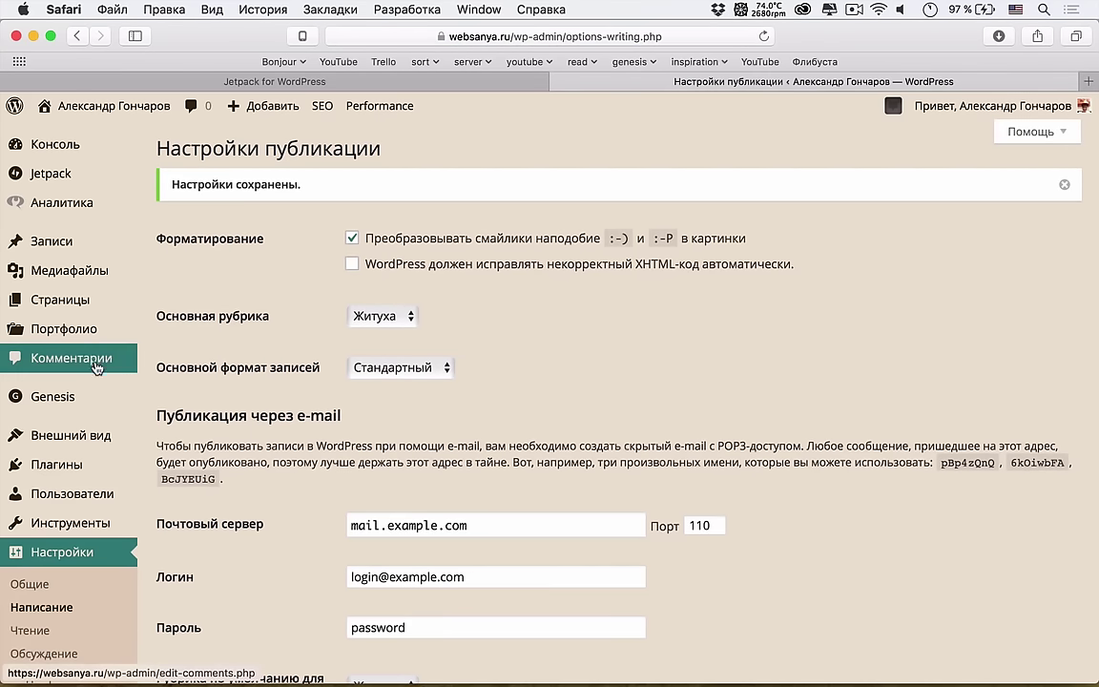
mouse_move(68, 331)
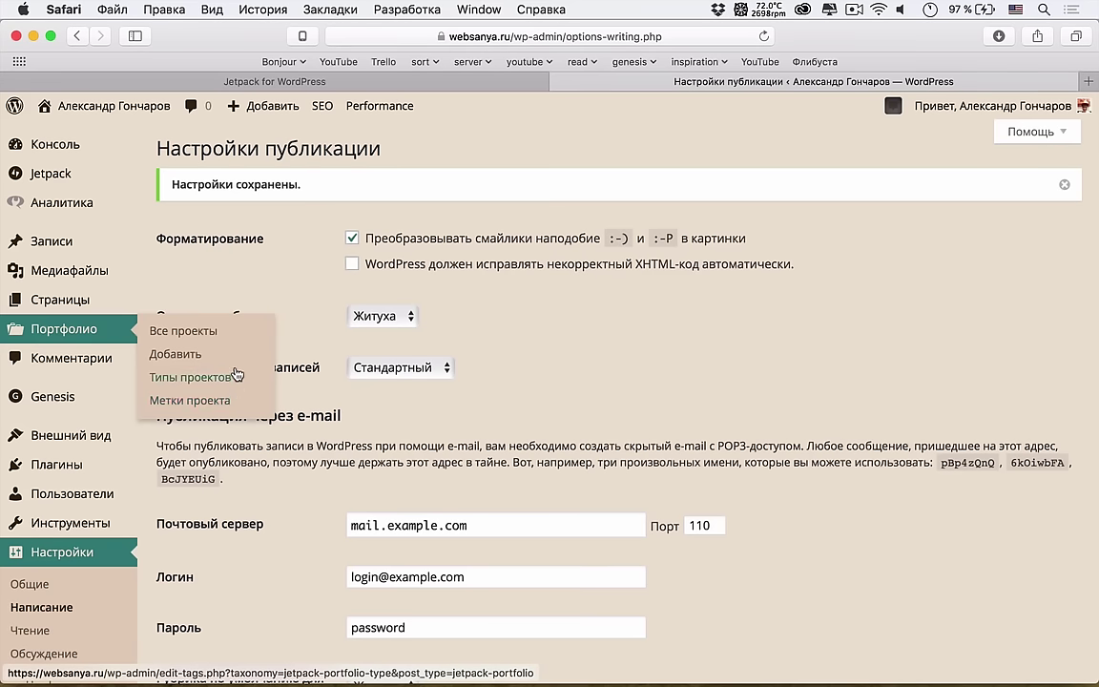
Step: Open the help article about portfolio projects and examine its setup, project viewing, shortcode and theme sections
scroll(189, 516, "down", 10)
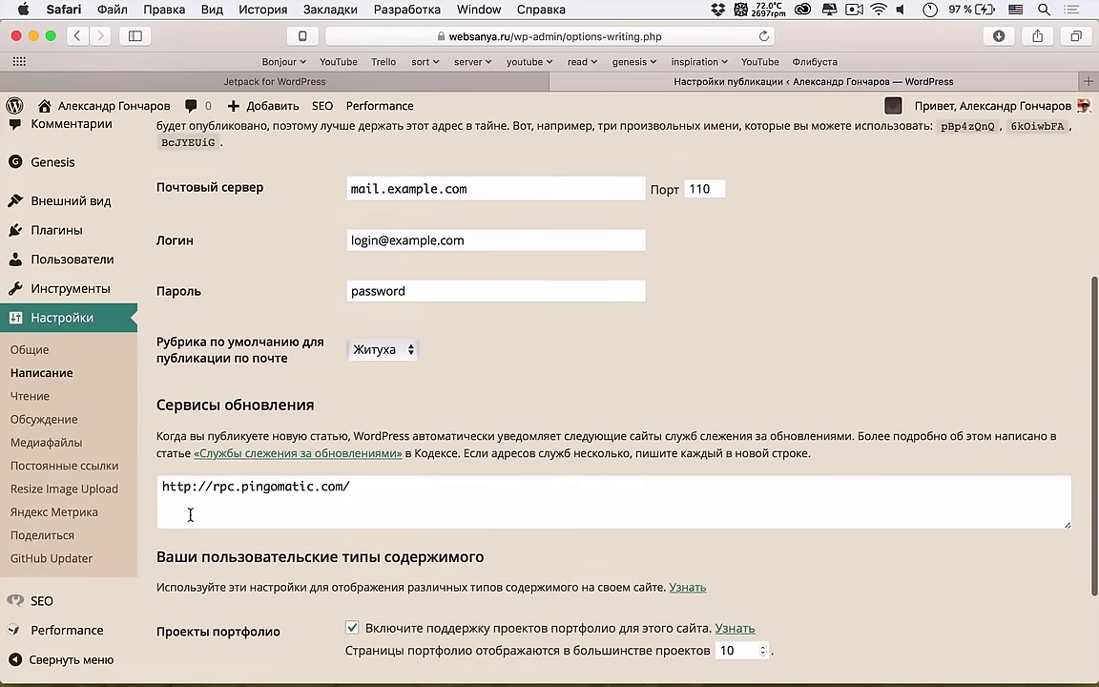
left_click(750, 471)
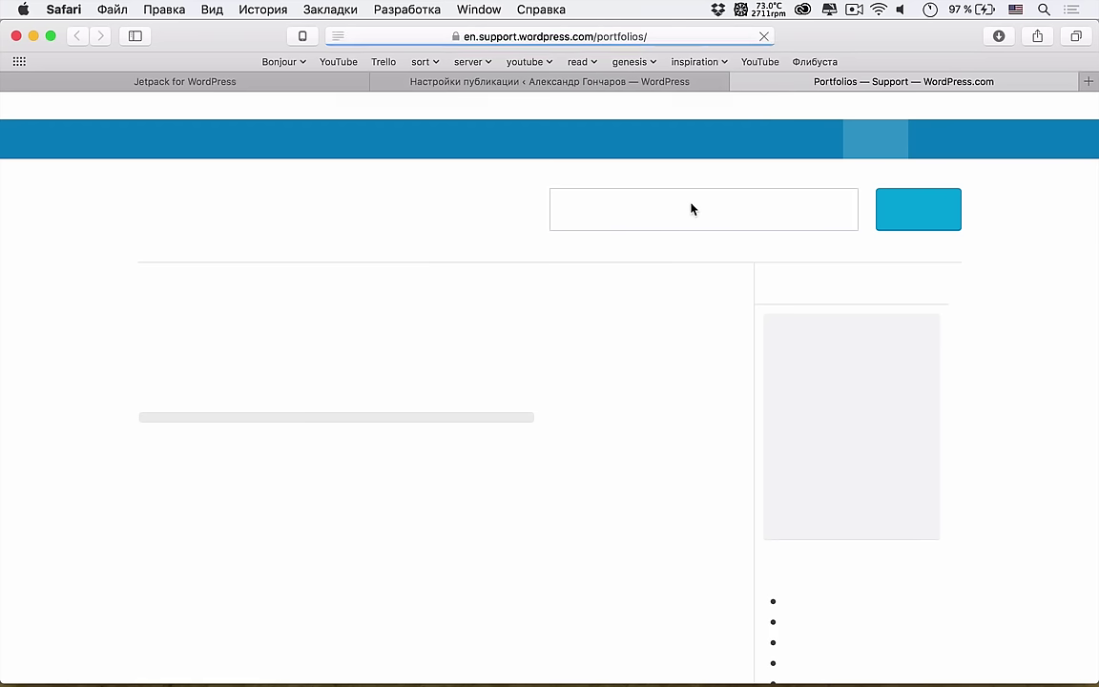
scroll(687, 433, "down", 1)
scroll(688, 433, "down", 15)
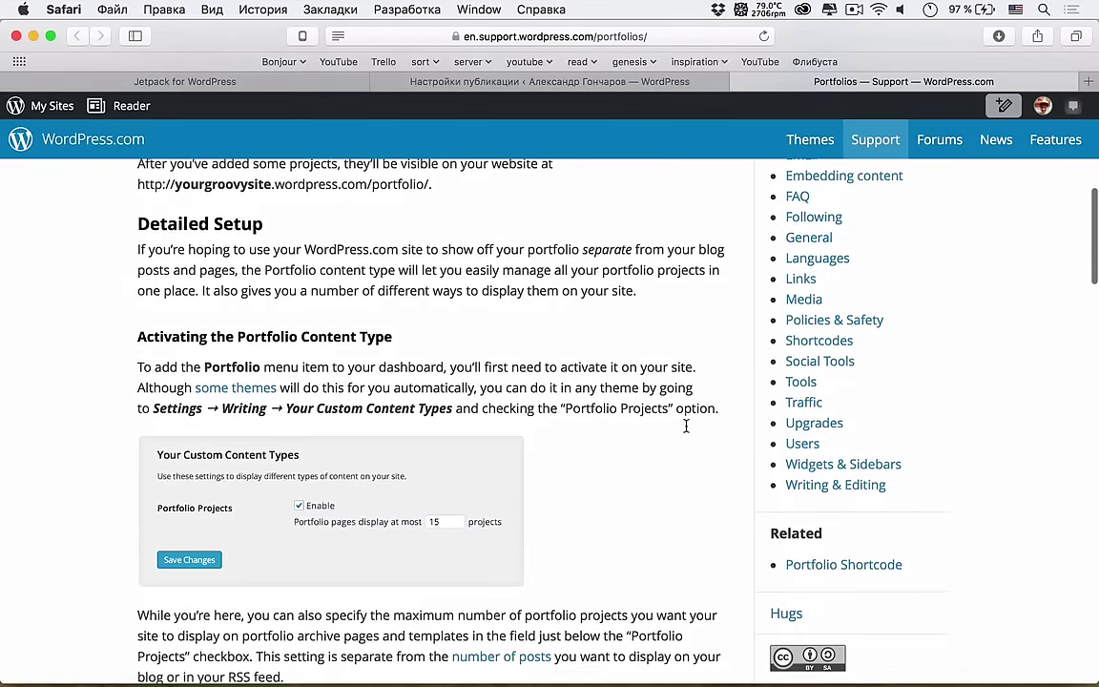
scroll(688, 433, "down", 15)
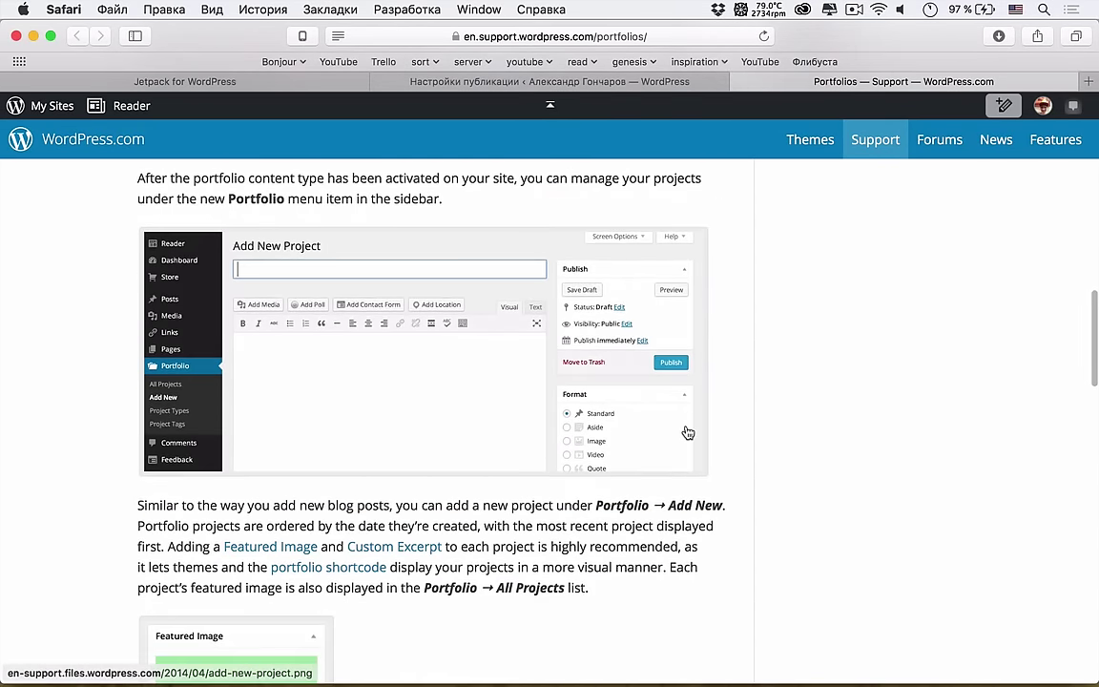
scroll(687, 433, "down", 6)
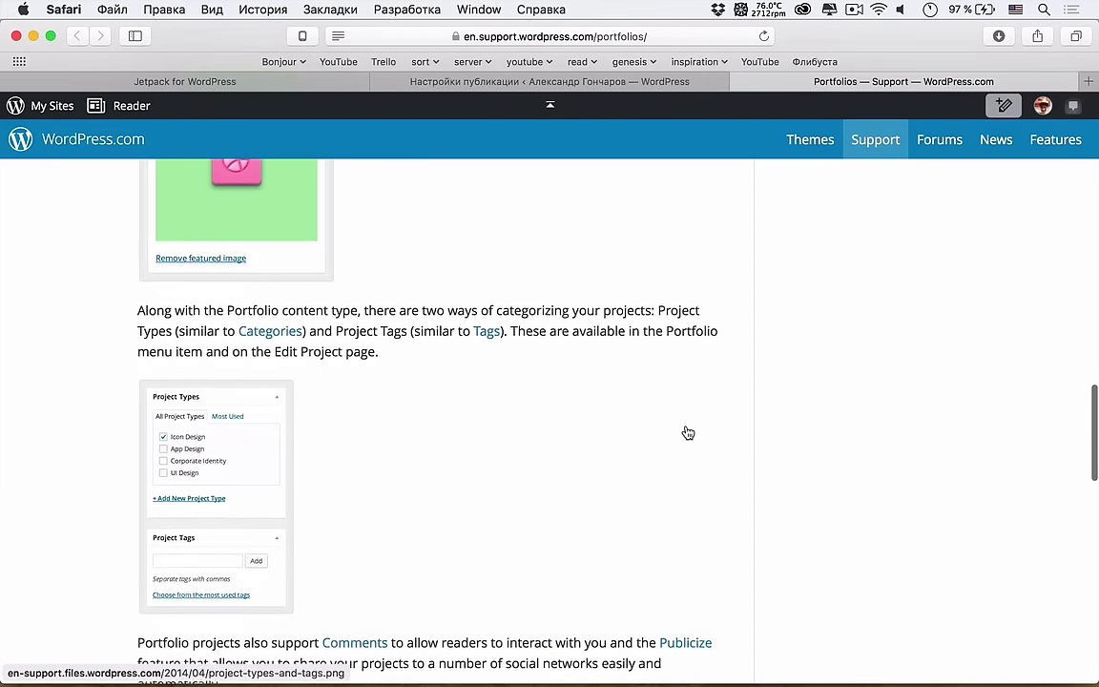
scroll(688, 433, "down", 9)
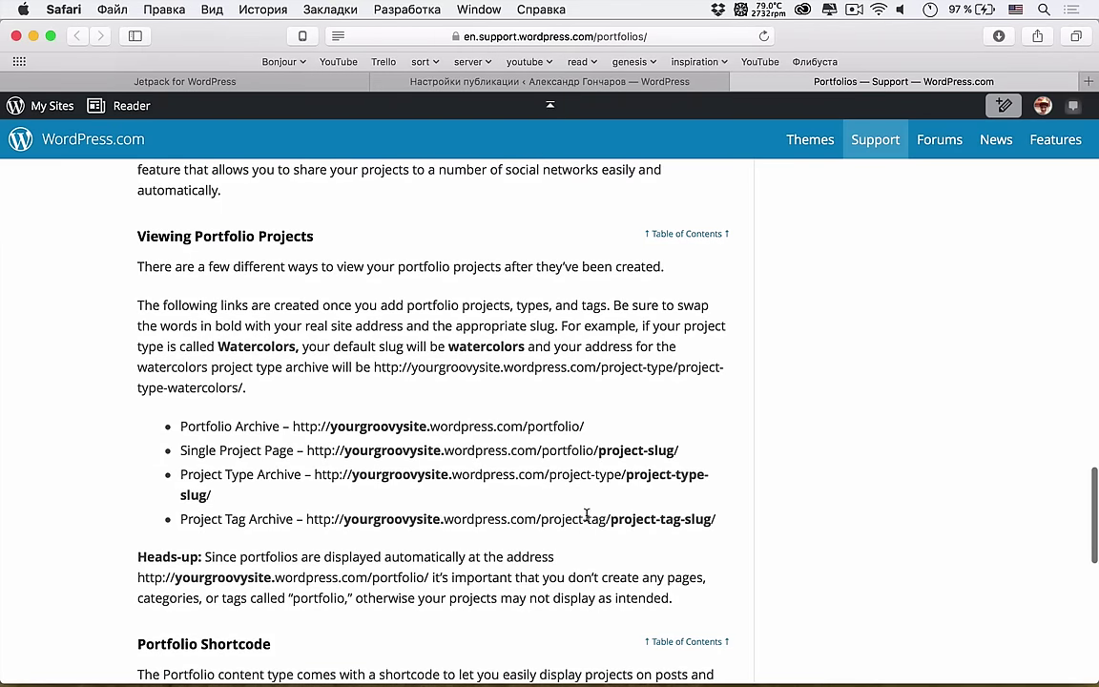
scroll(574, 473, "down", 12)
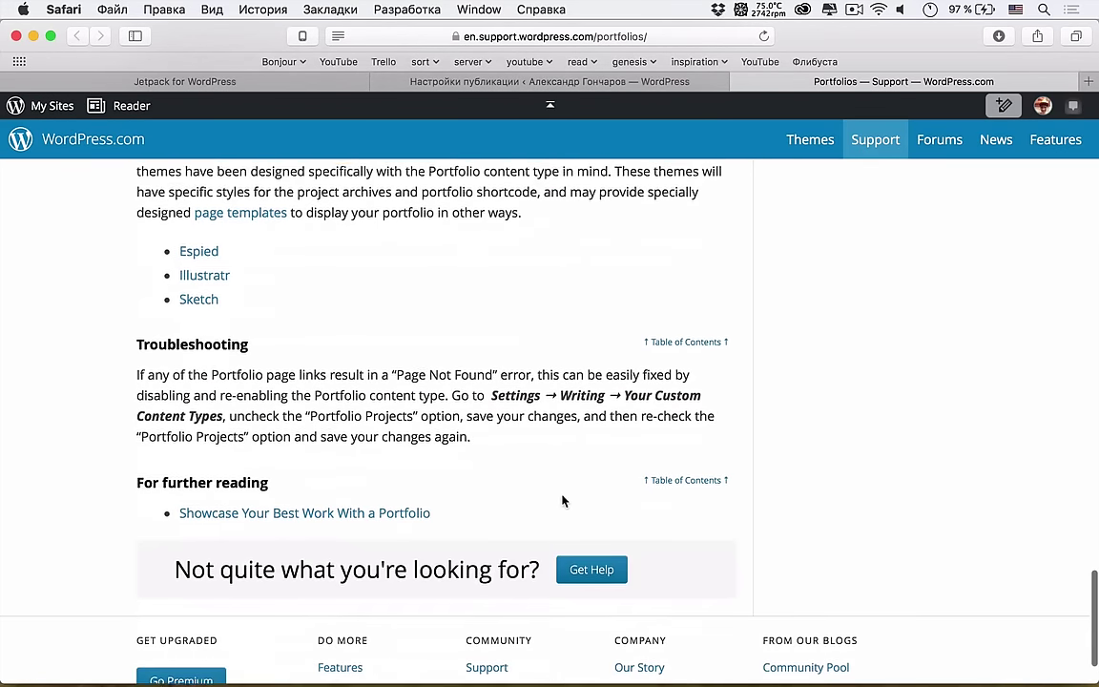
scroll(562, 501, "up", 10)
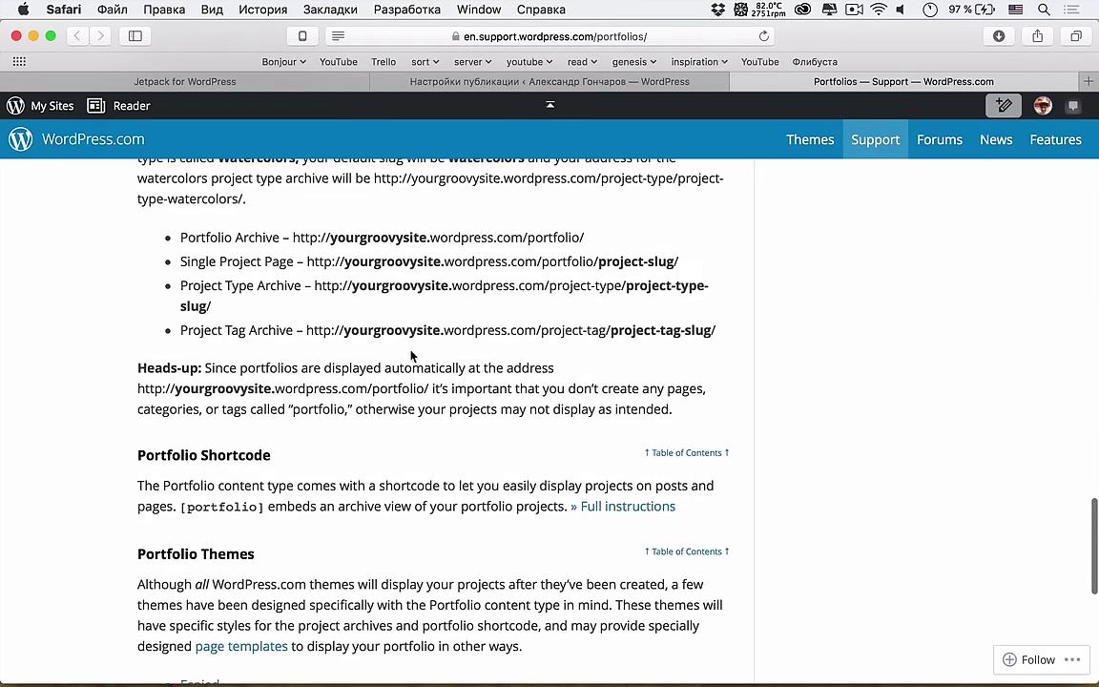
scroll(246, 507, "down", 4)
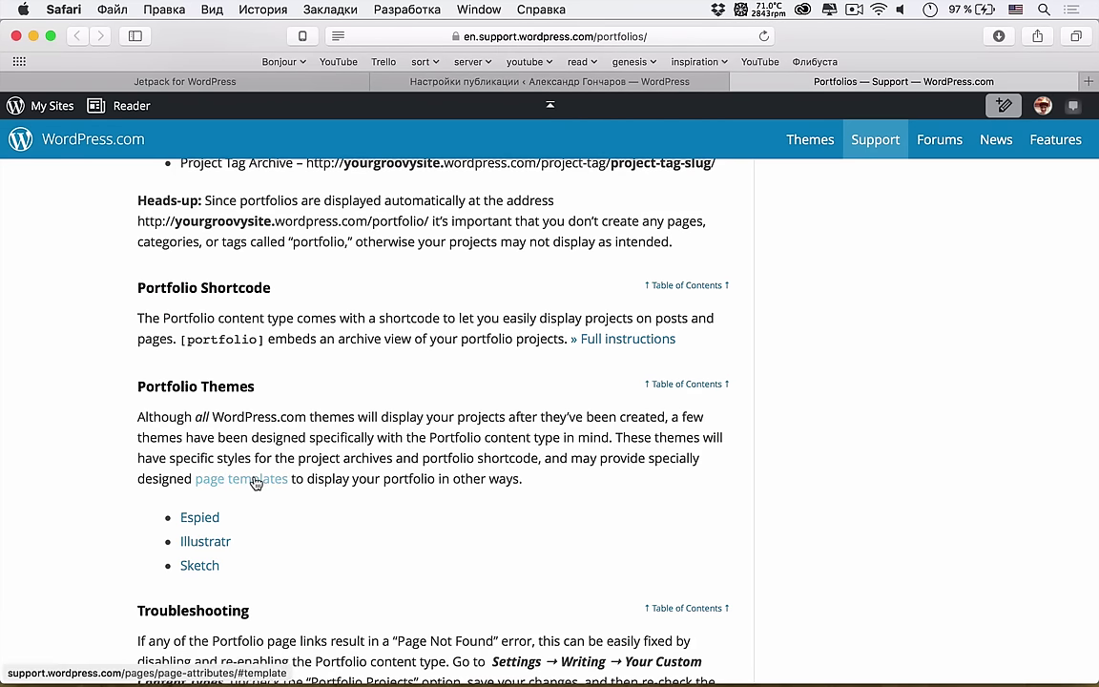
Step: Close the Portfolios support article and deactivate the "Пользовательские типы содержимого" module in the Jetpack settings
left_click(528, 79)
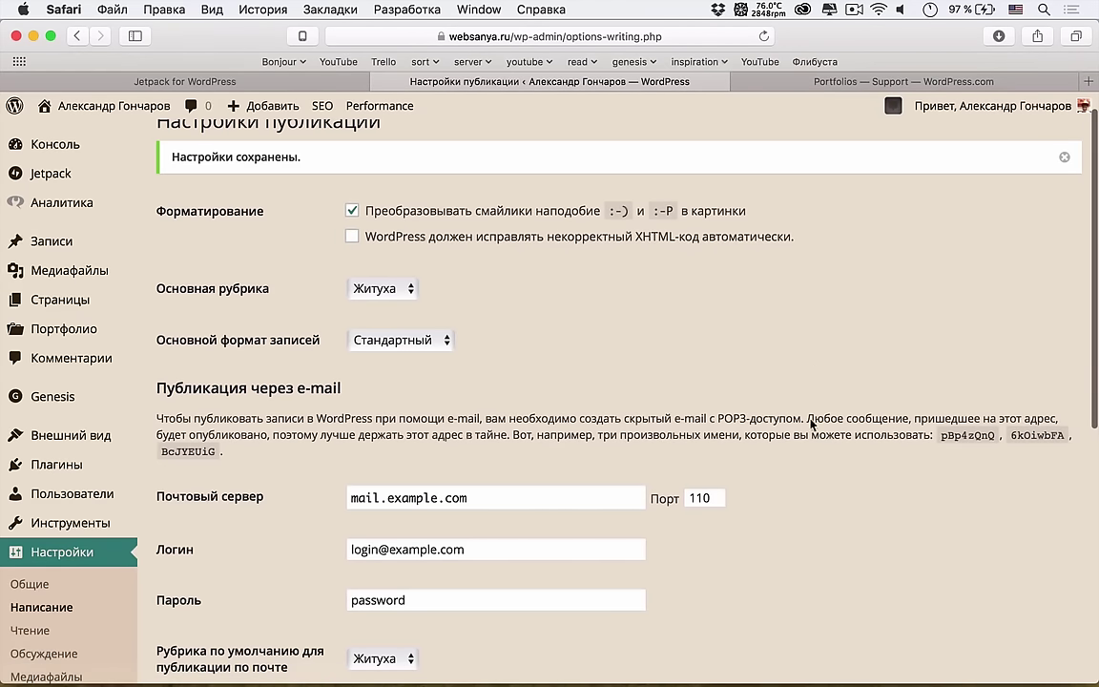
left_click(777, 82)
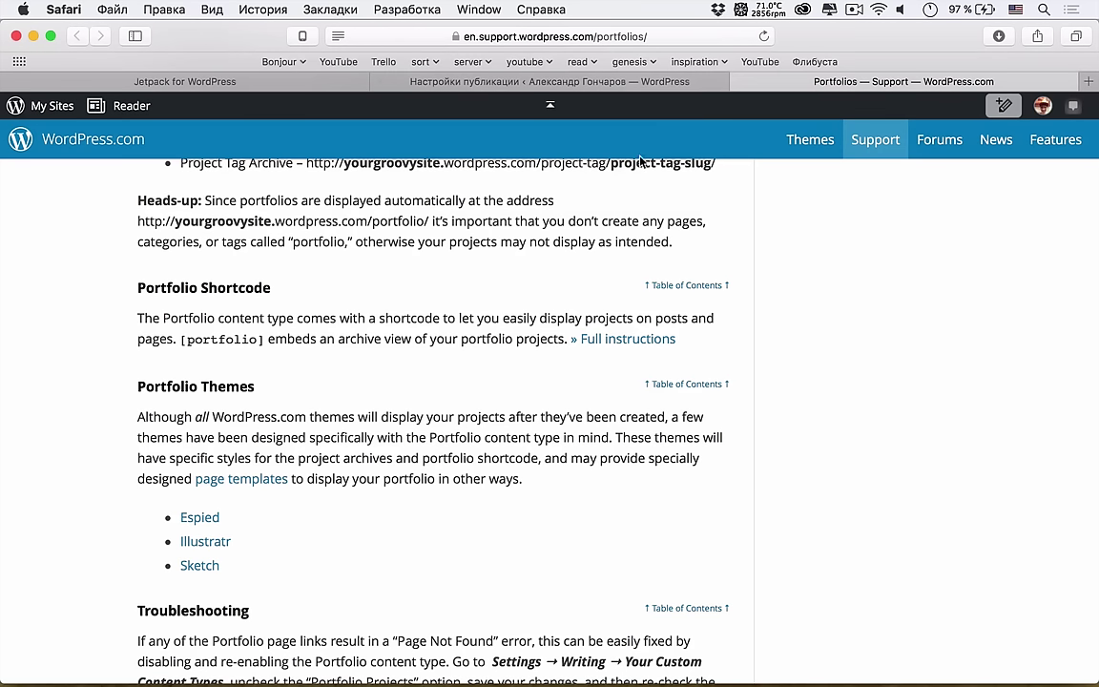
left_click(739, 82)
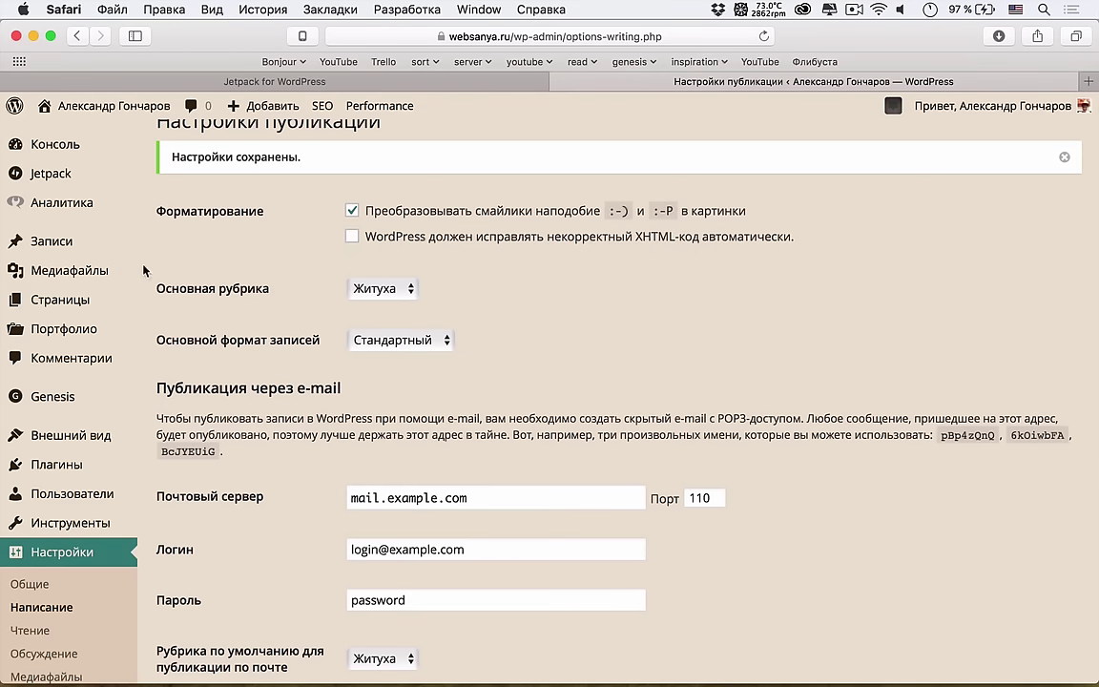
mouse_move(57, 174)
left_click(177, 198)
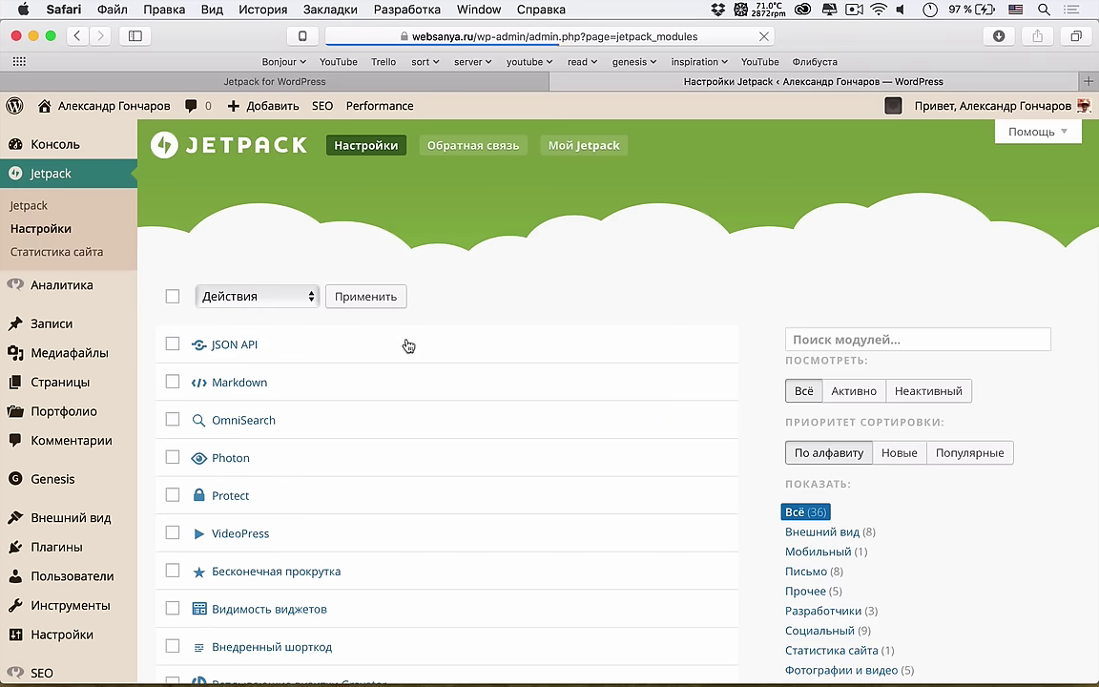
scroll(472, 420, "down", 15)
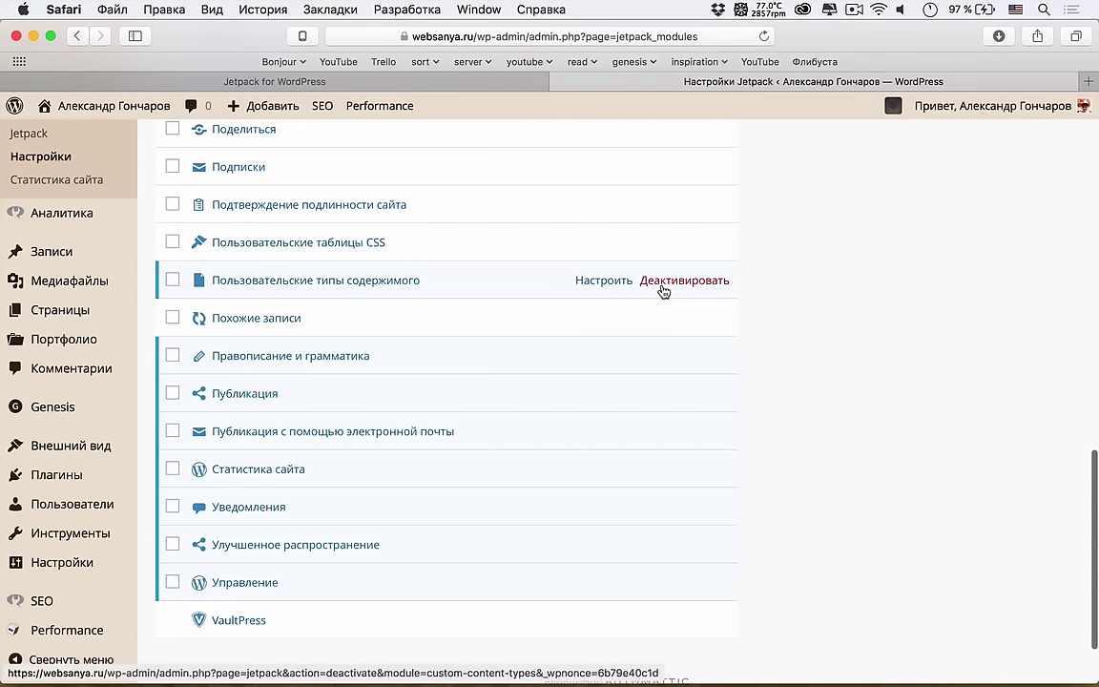
left_click(662, 289)
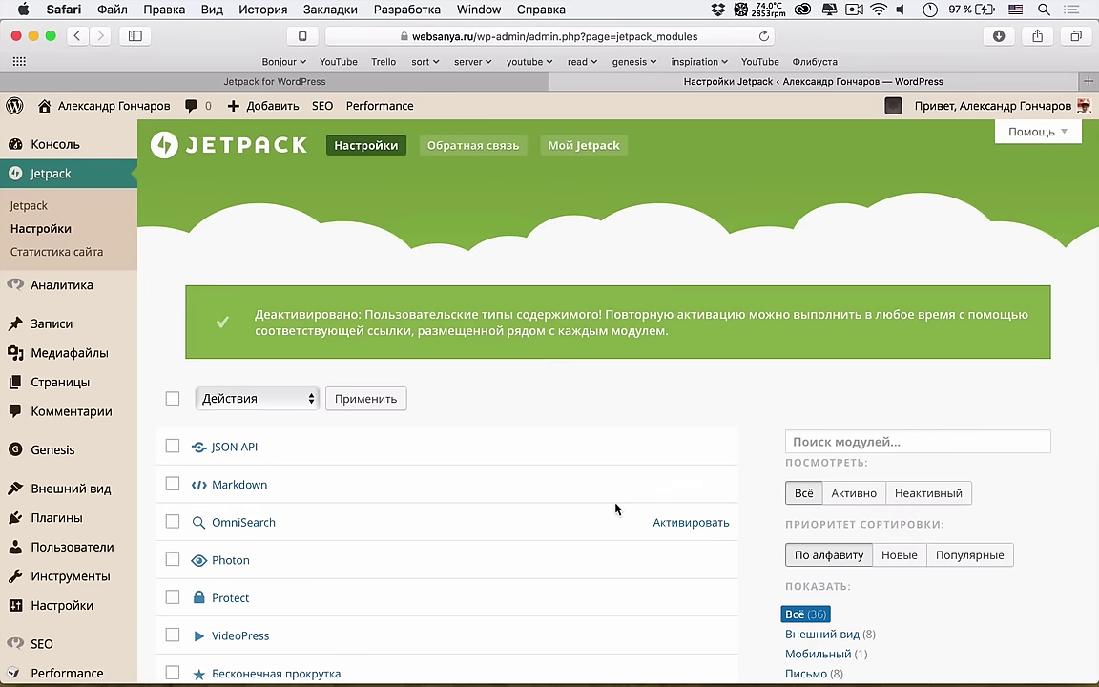
Step: Activate the "Похожие записи" module in the Jetpack module list
scroll(616, 501, "down", 10)
scroll(615, 501, "down", 3)
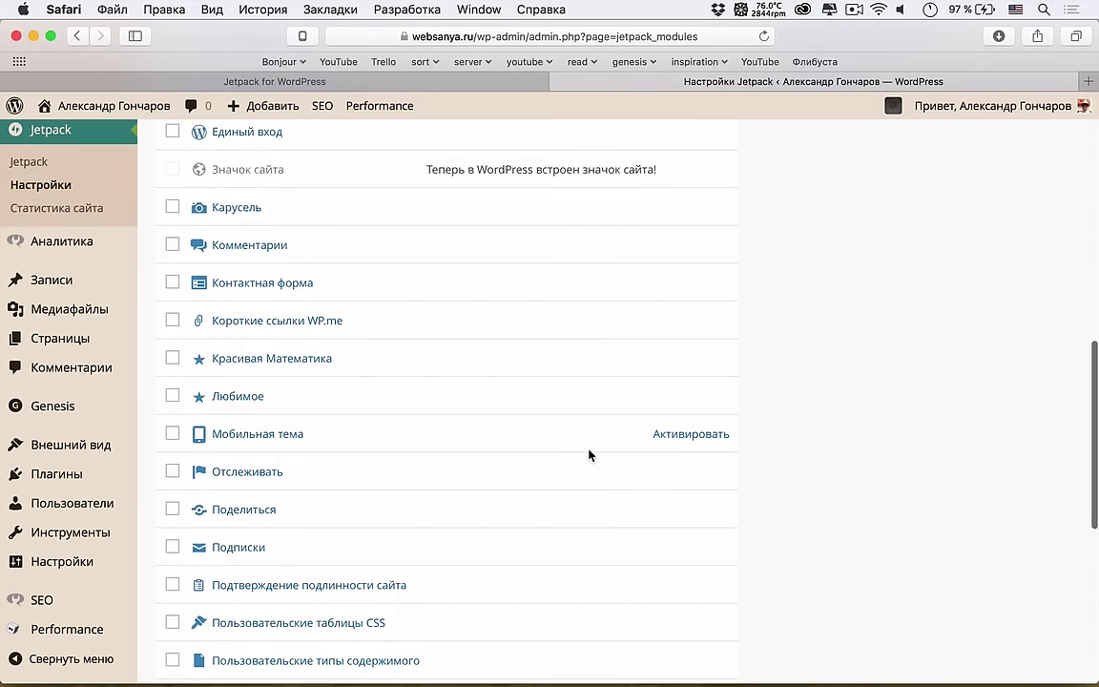
scroll(589, 455, "down", 2)
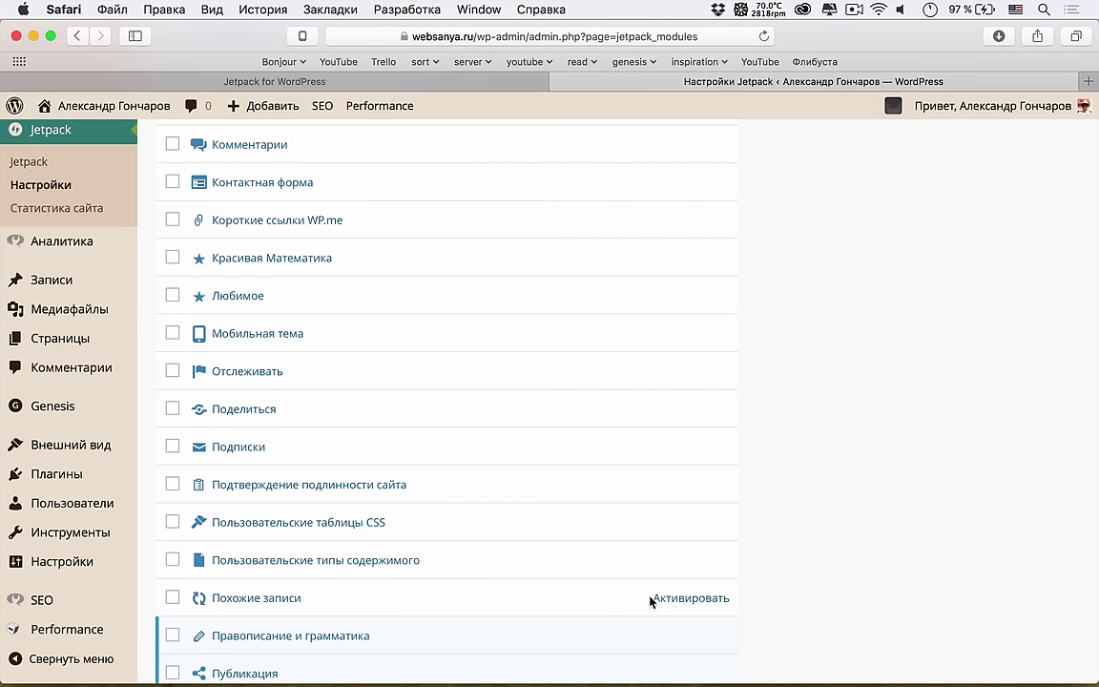
left_click(663, 597)
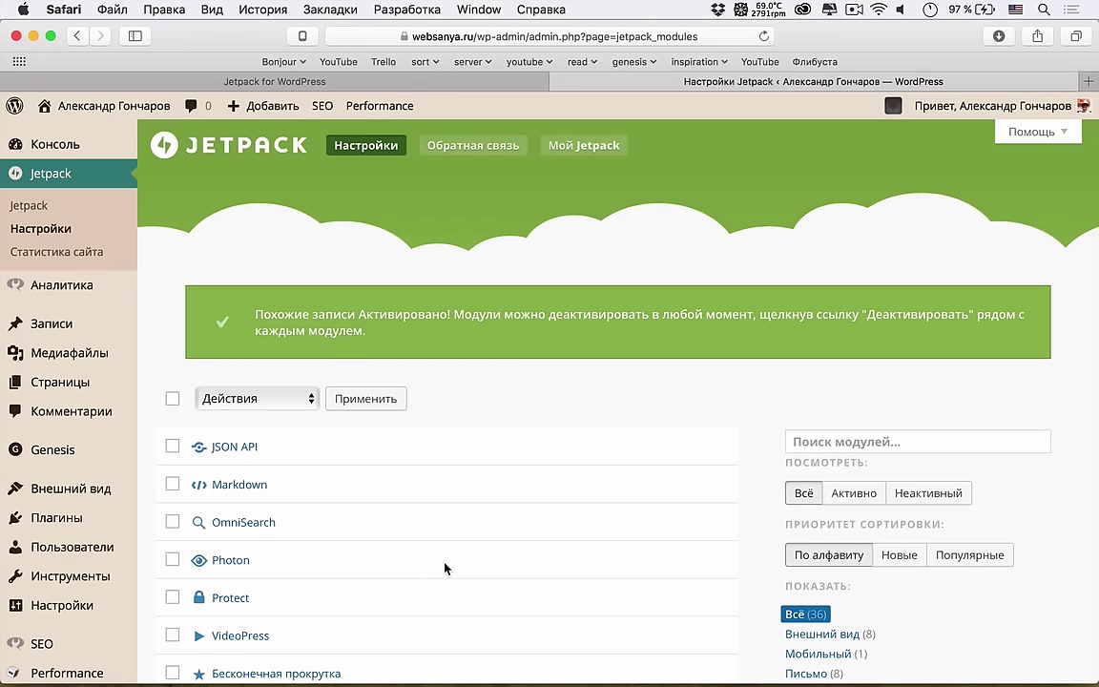
Step: Open the settings of the "Похожие записи" module, enable "Использовать крупную и эффектную разметку" and save the changes
scroll(443, 568, "down", 10)
scroll(444, 569, "down", 5)
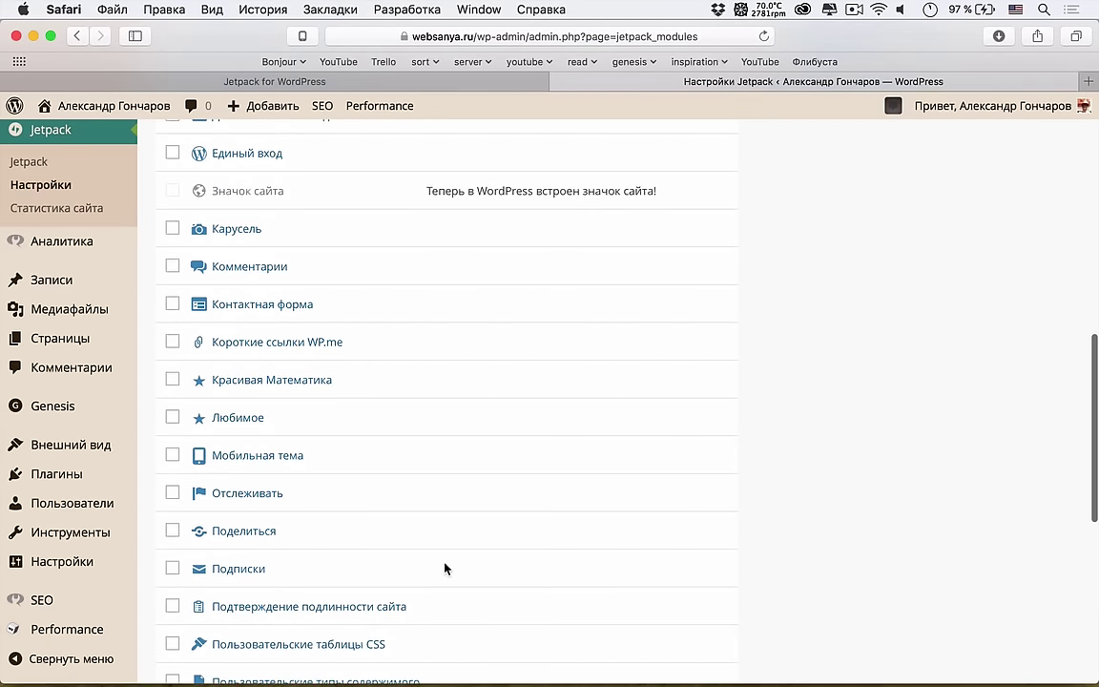
scroll(443, 566, "down", 5)
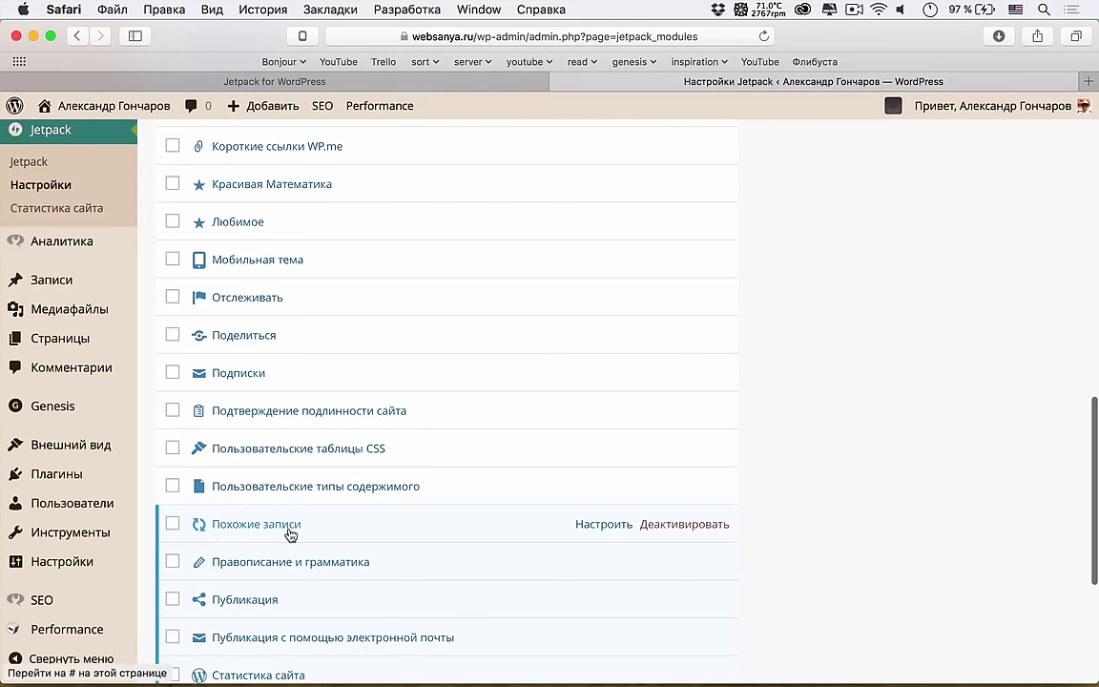
left_click(601, 524)
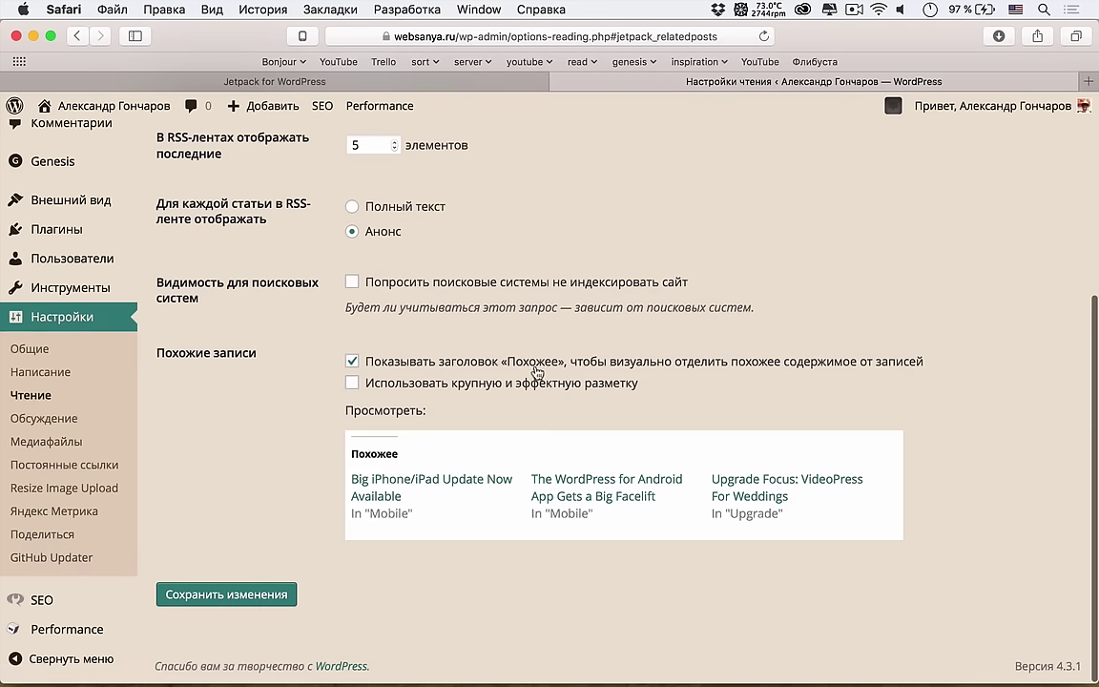
left_click(599, 387)
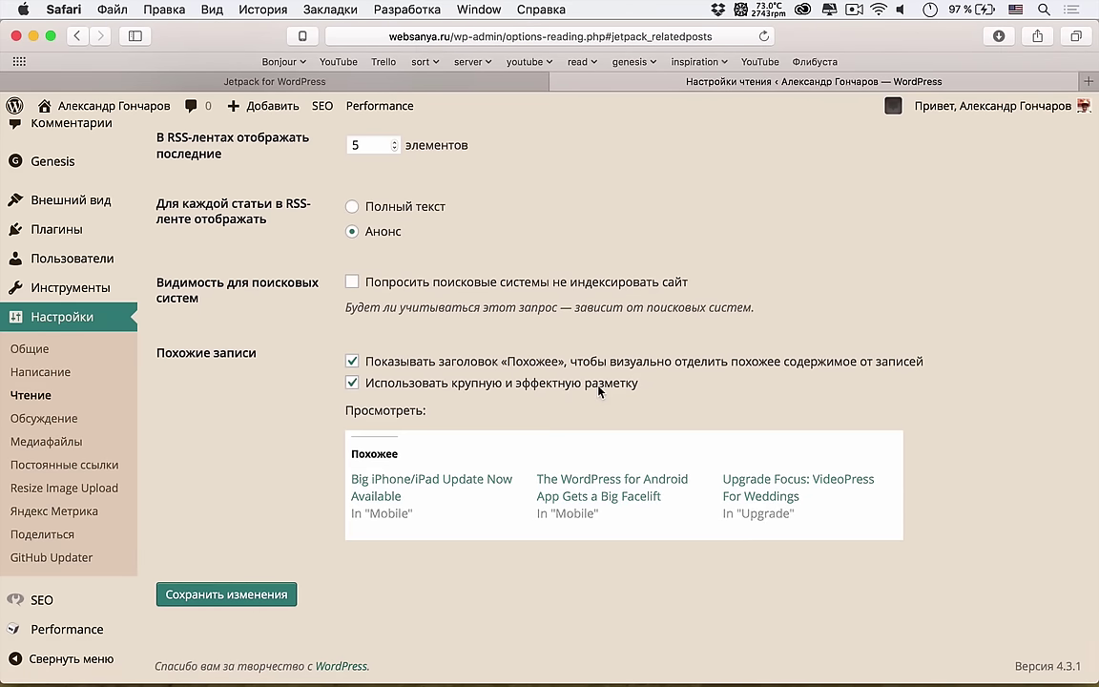
scroll(265, 565, "down", 3)
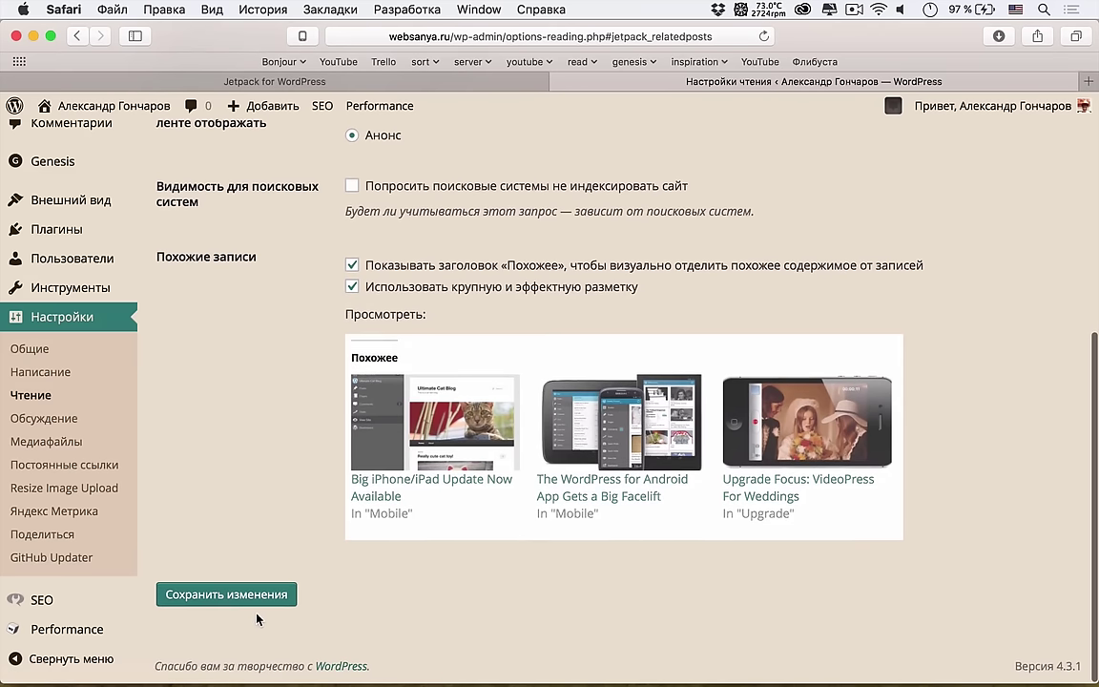
left_click(255, 604)
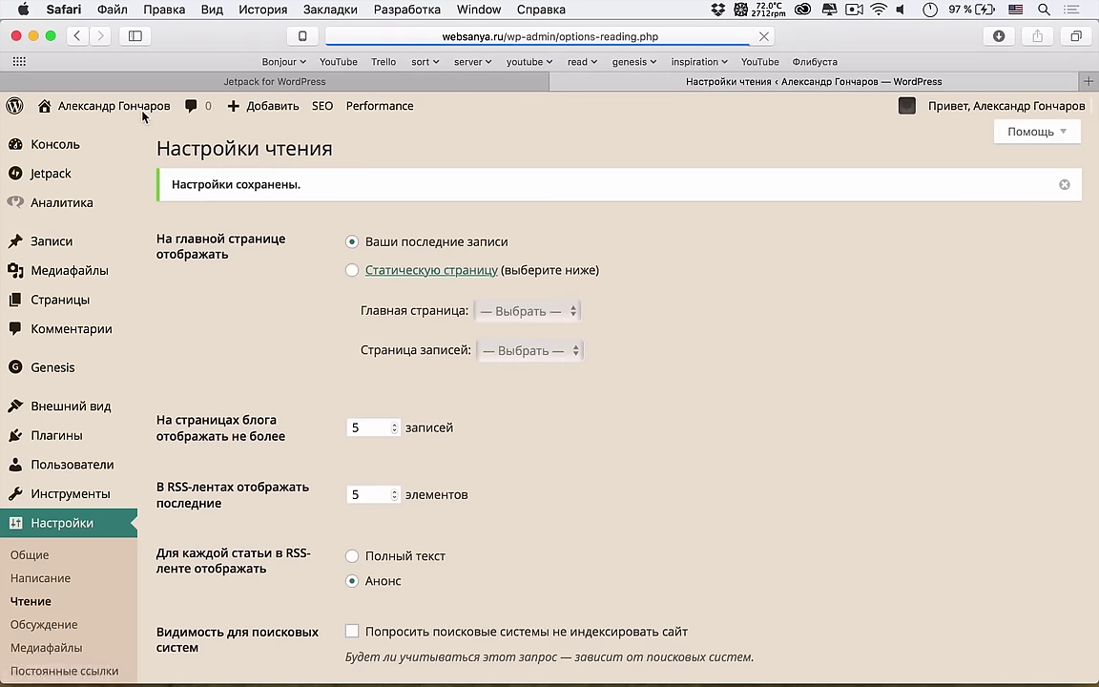
Step: Open the site's "Barbarossa — Imager" post in a separate tab, check its end for related posts, and close that tab
left_click(127, 102, "super")
left_click(870, 84)
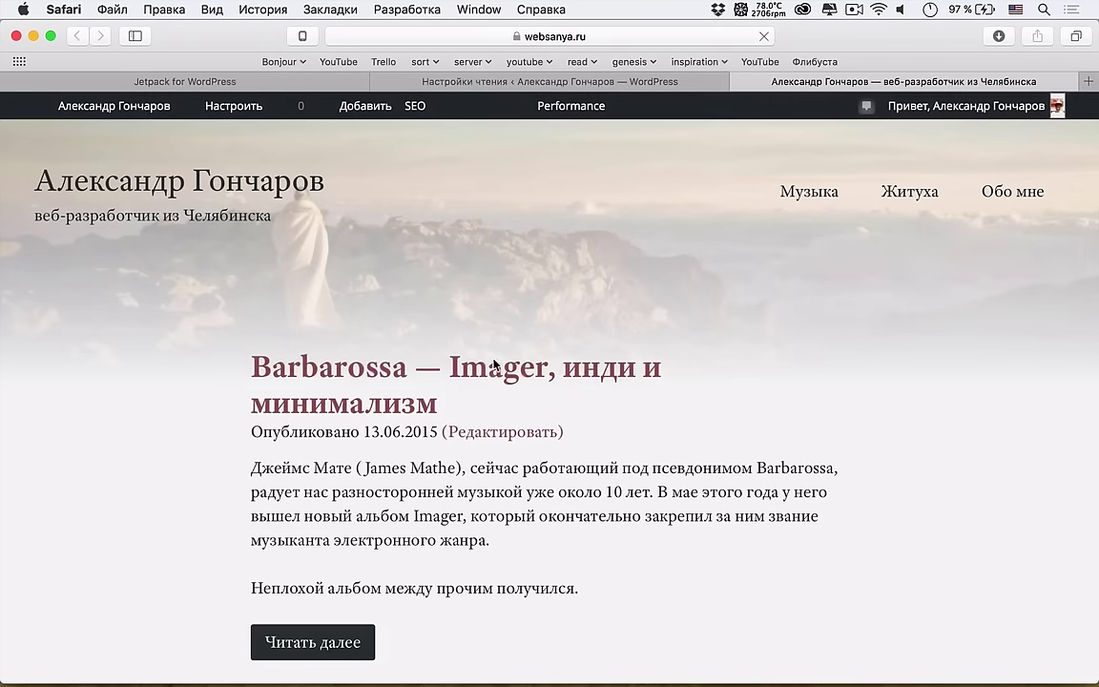
left_click(490, 375)
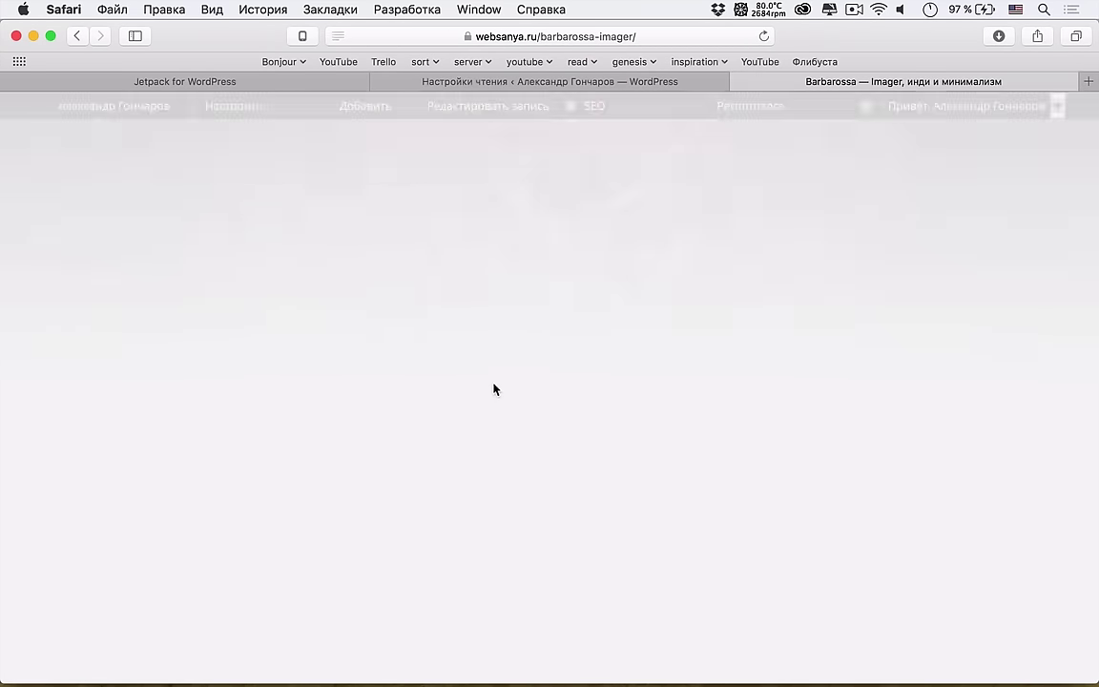
scroll(494, 388, "down", 10)
scroll(494, 388, "down", 10)
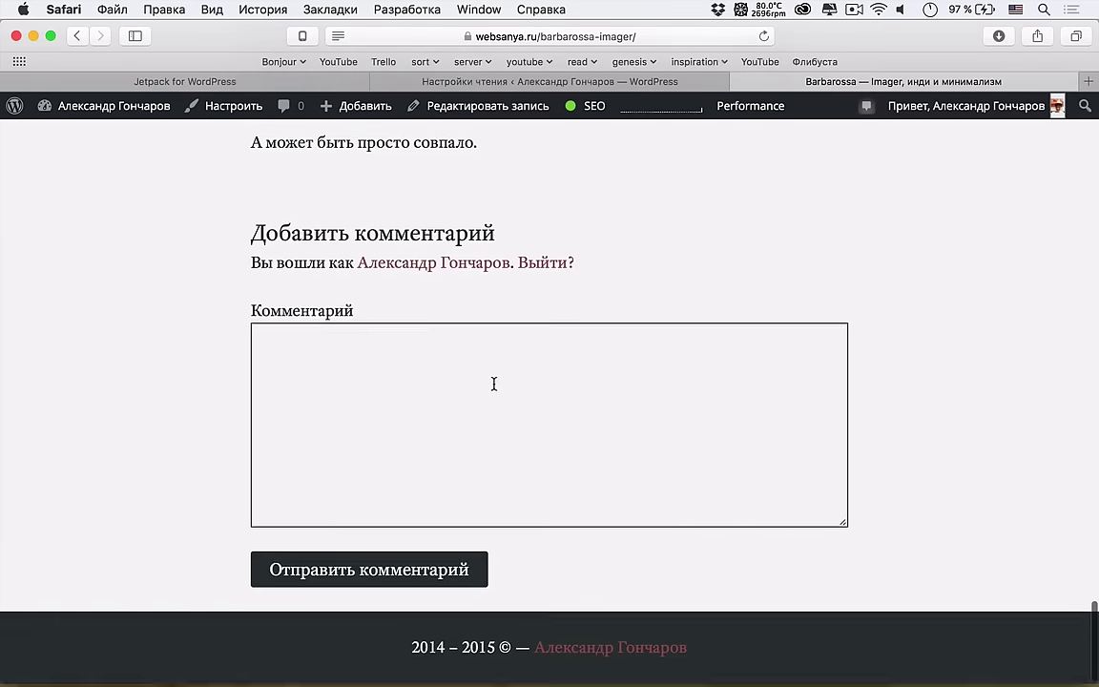
scroll(494, 386, "up", 4)
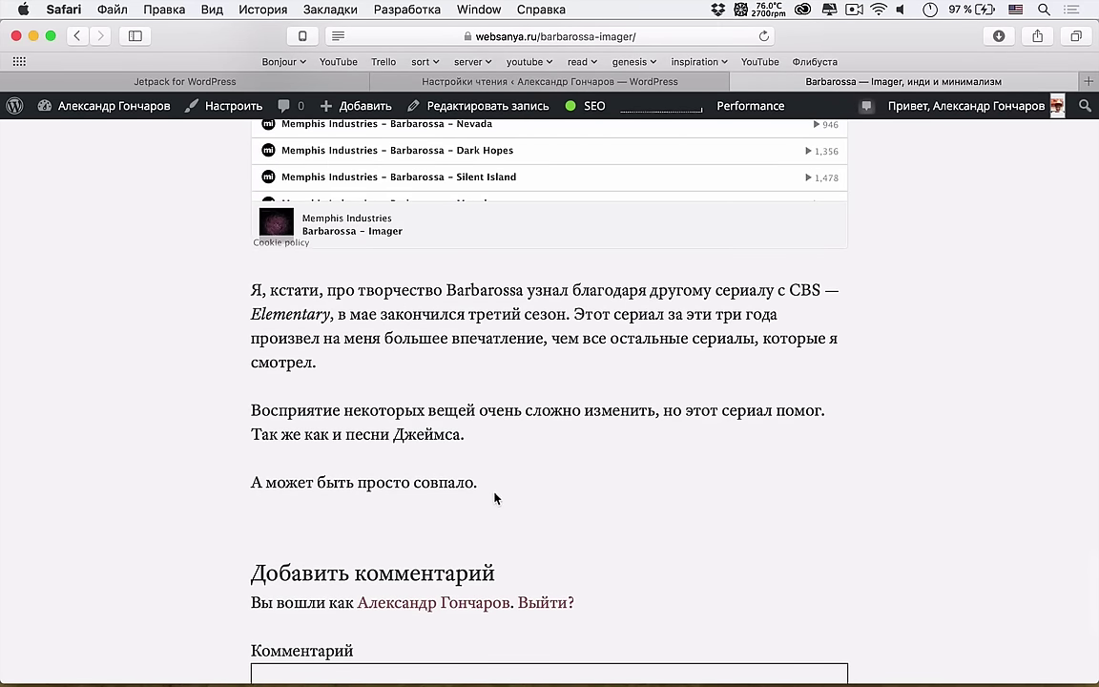
scroll(488, 515, "up", 10)
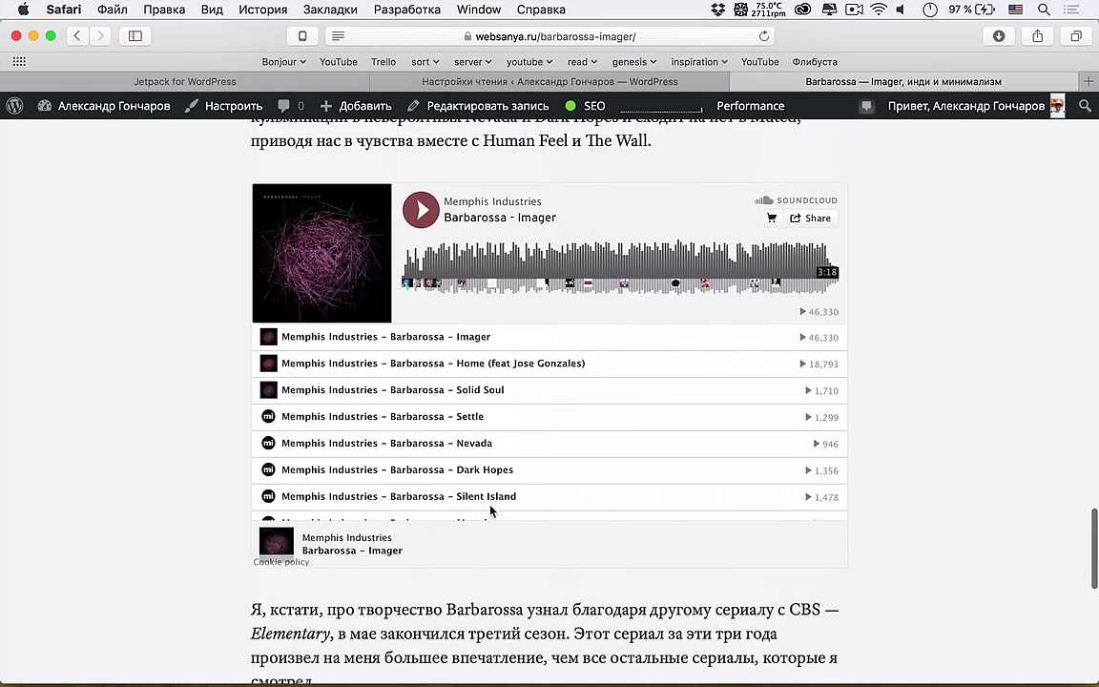
scroll(491, 511, "down", 5)
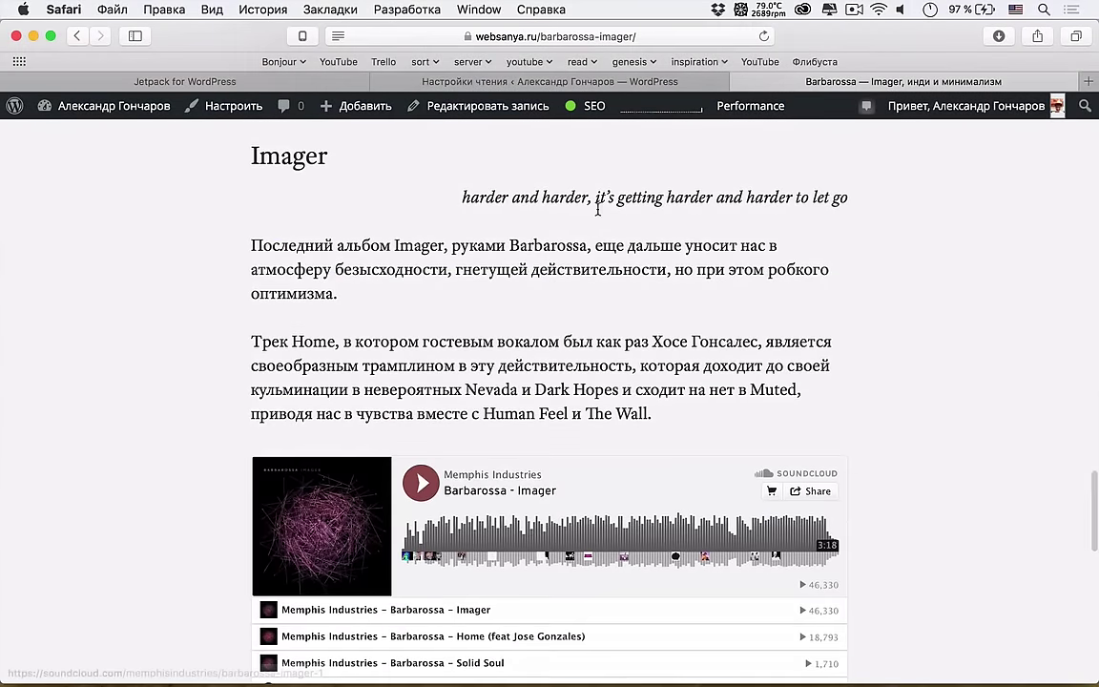
left_click(743, 82)
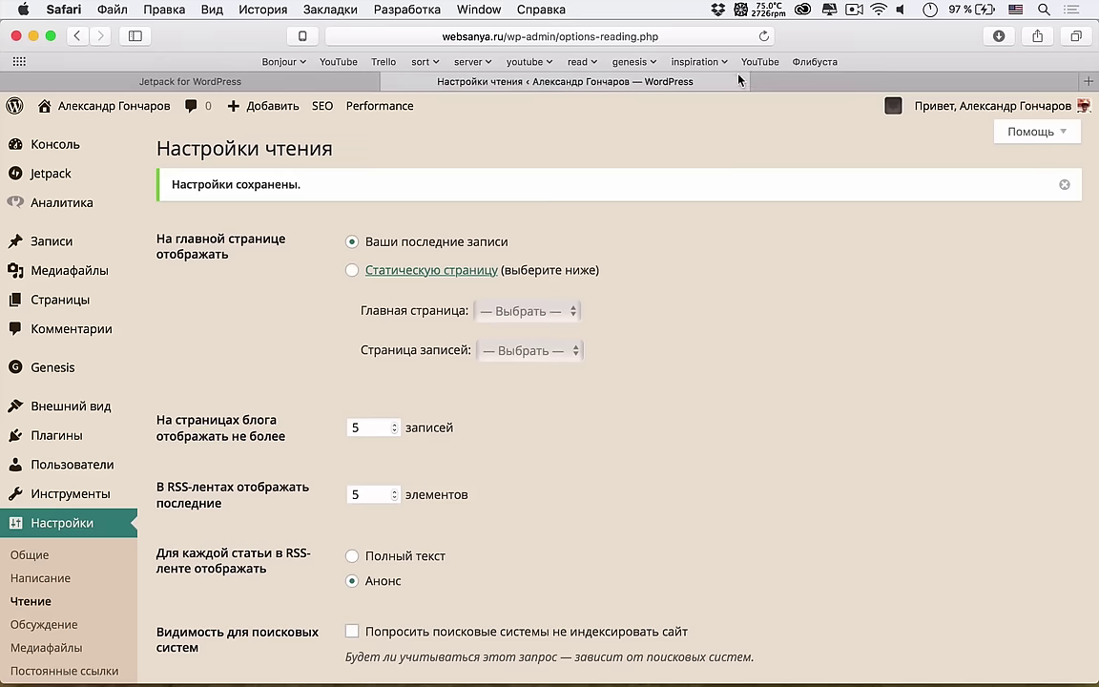
Step: Activate the Twenty Fifteen theme for the site
scroll(603, 428, "down", 5)
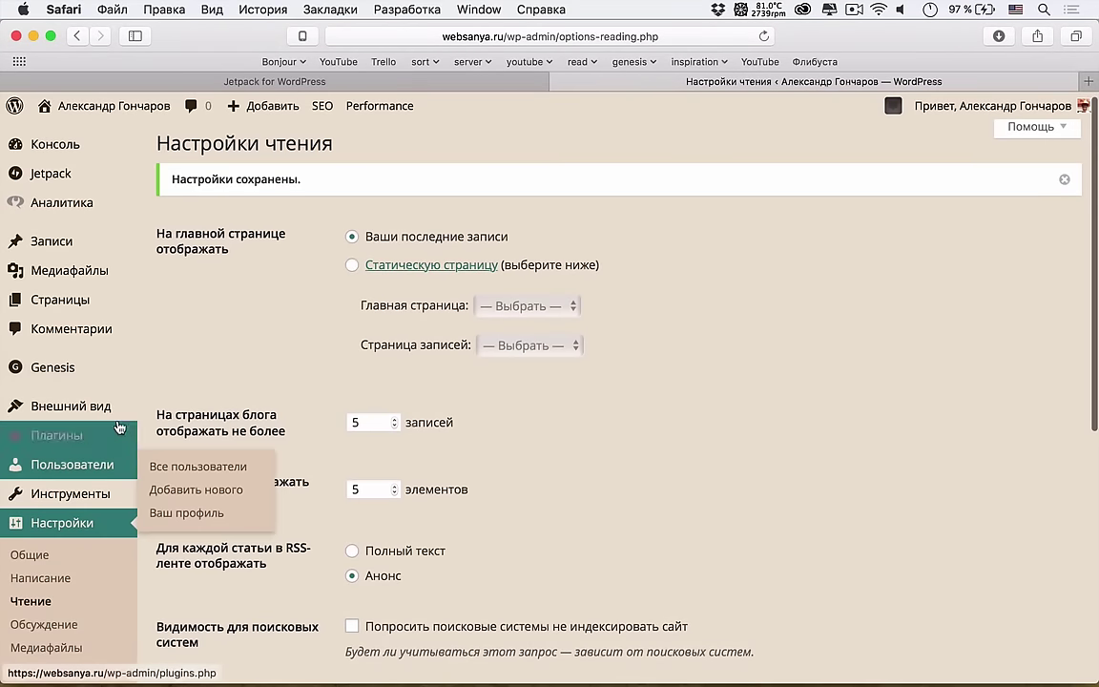
mouse_move(137, 423)
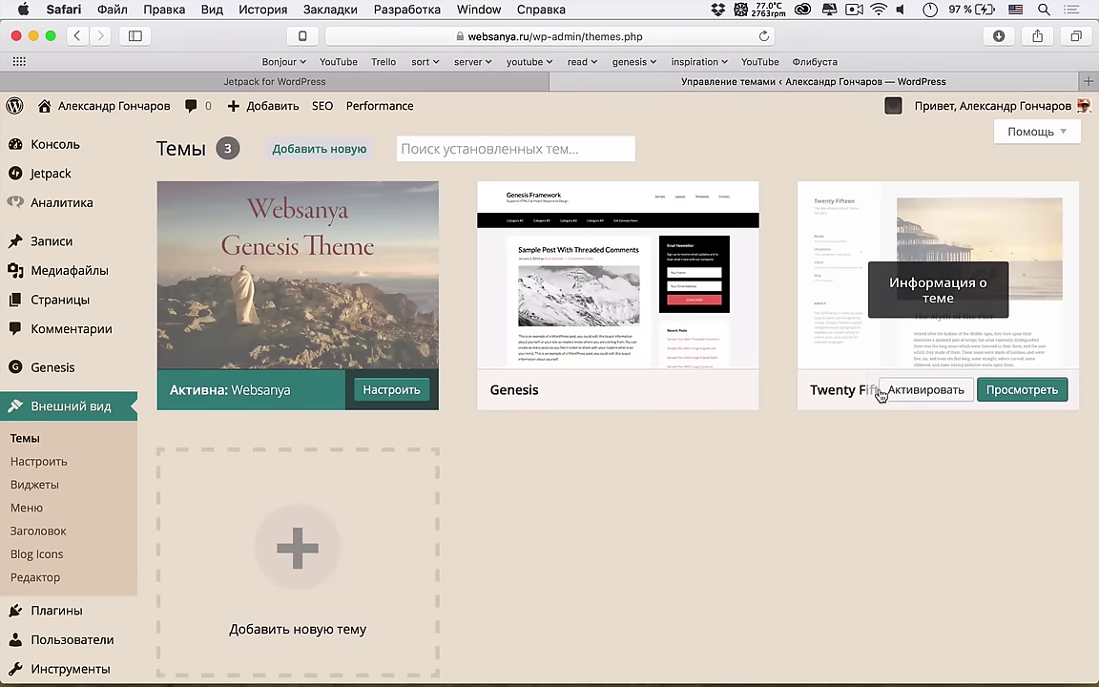
left_click(881, 391)
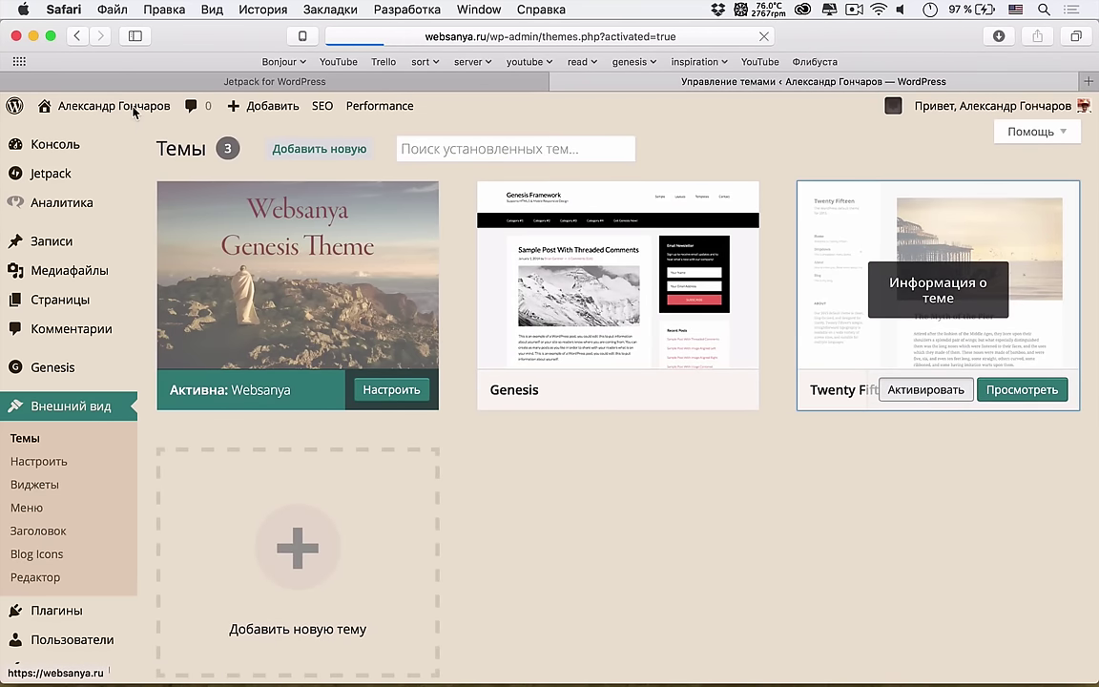
Step: View the site's home page in a separate tab and open the "Barbarossa — Imager, инди и минимализм" post
left_click(77, 108, "super")
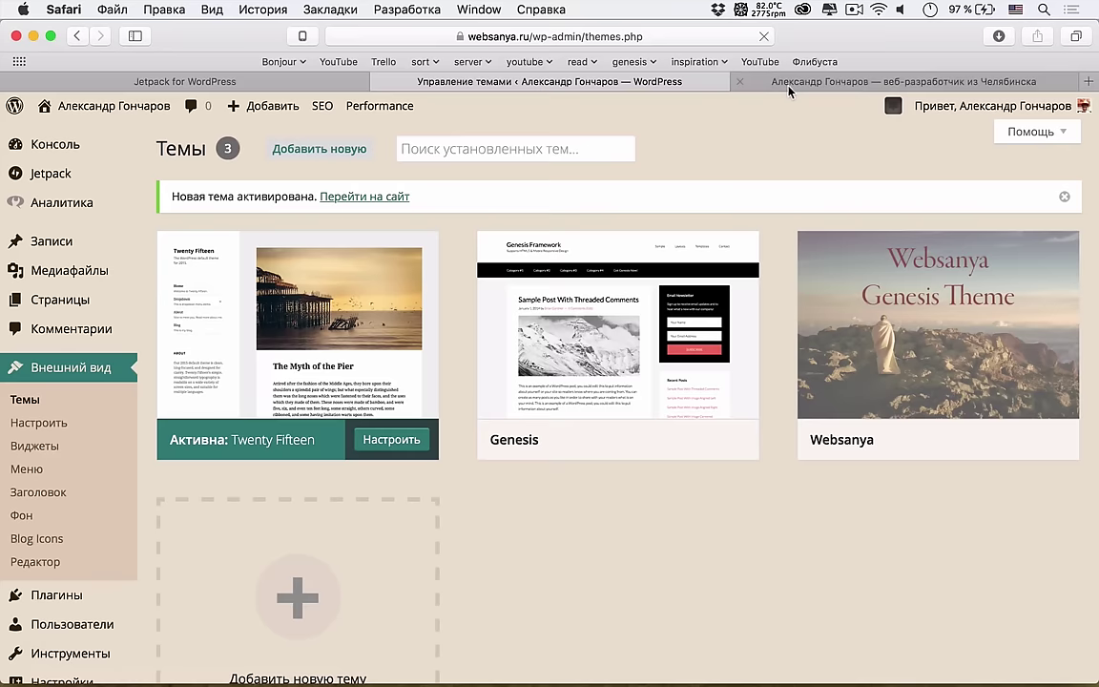
left_click(791, 83)
scroll(541, 448, "down", 5)
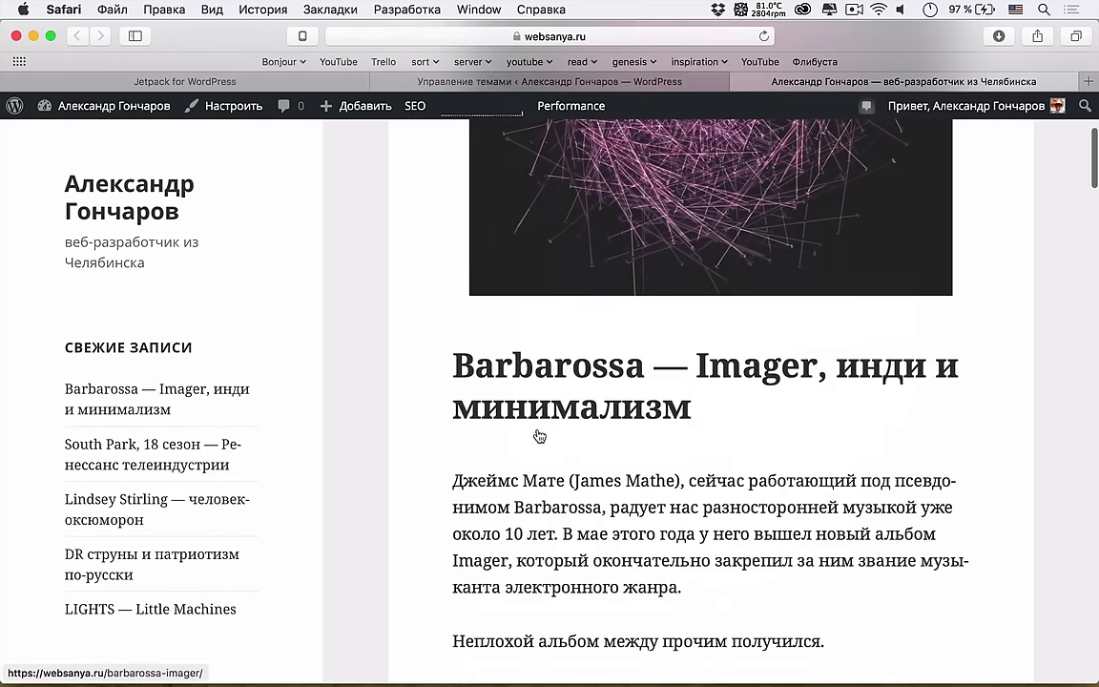
scroll(550, 444, "down", 6)
scroll(549, 424, "up", 5)
left_click(494, 286)
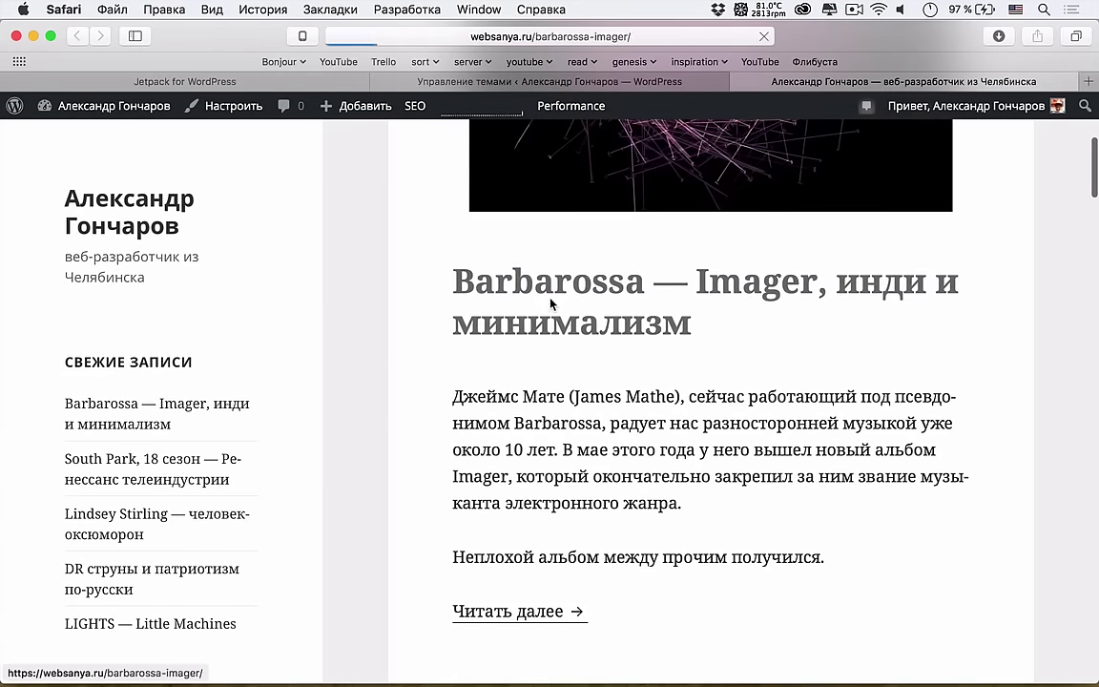
Step: Examine the end of the post, around the author block and comment form, for a related posts section
scroll(553, 305, "down", 3)
scroll(578, 434, "down", 10)
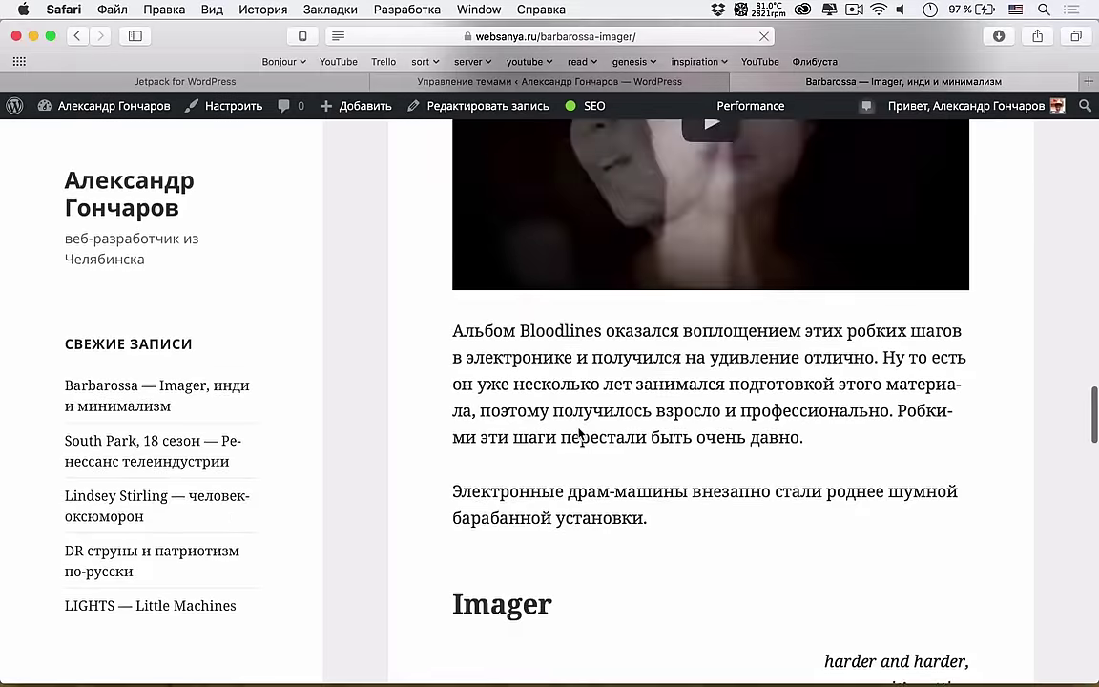
scroll(578, 430, "down", 10)
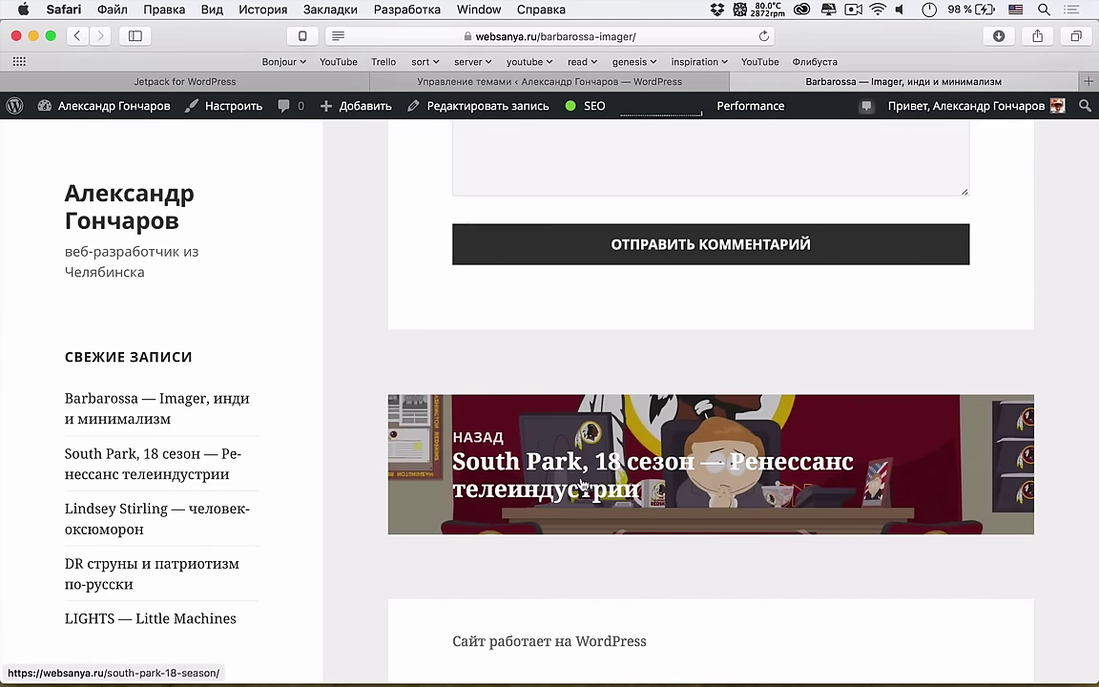
scroll(518, 327, "up", 10)
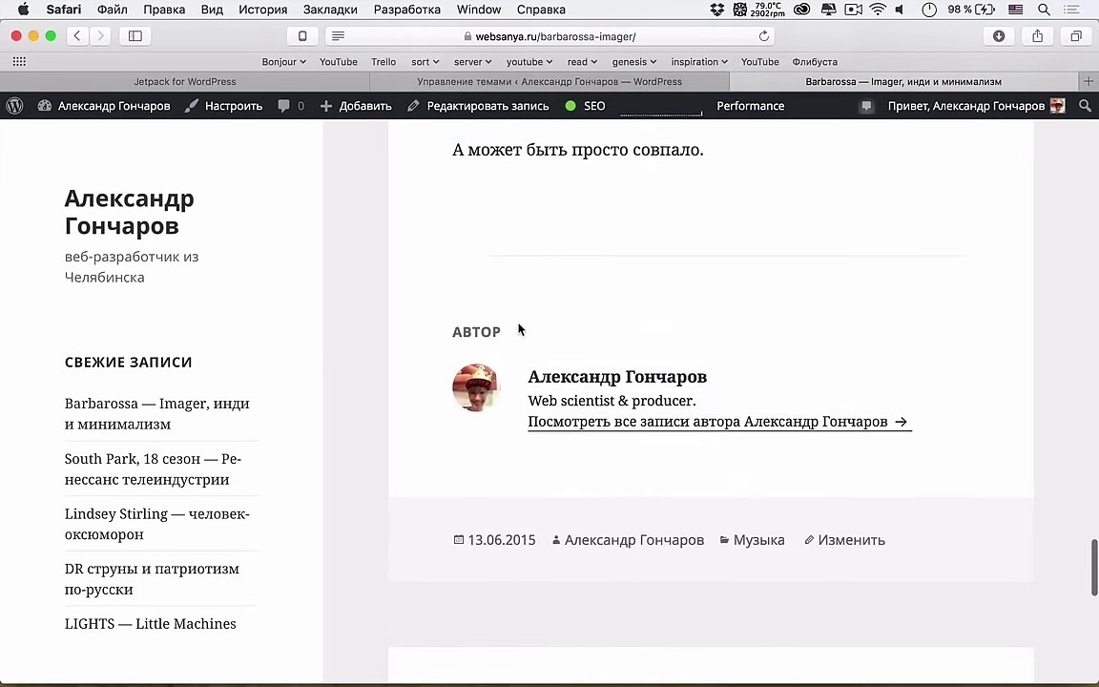
scroll(518, 329, "down", 5)
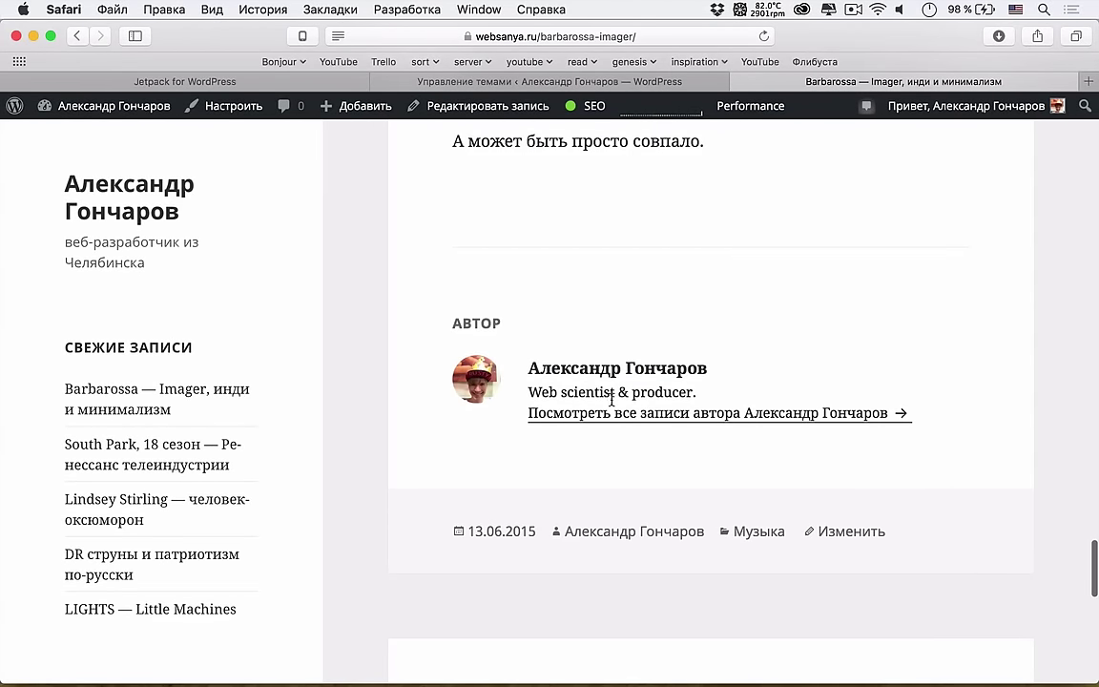
scroll(584, 350, "up", 10)
scroll(584, 350, "down", 8)
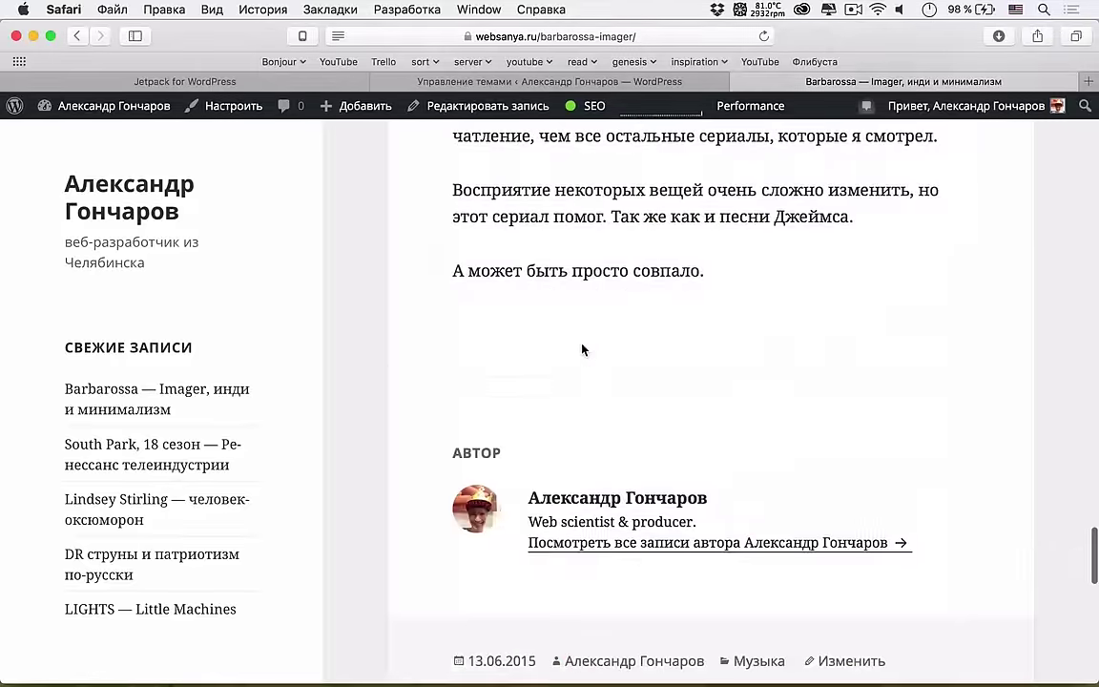
scroll(584, 350, "up", 10)
scroll(584, 350, "down", 5)
scroll(583, 350, "up", 5)
scroll(582, 343, "down", 15)
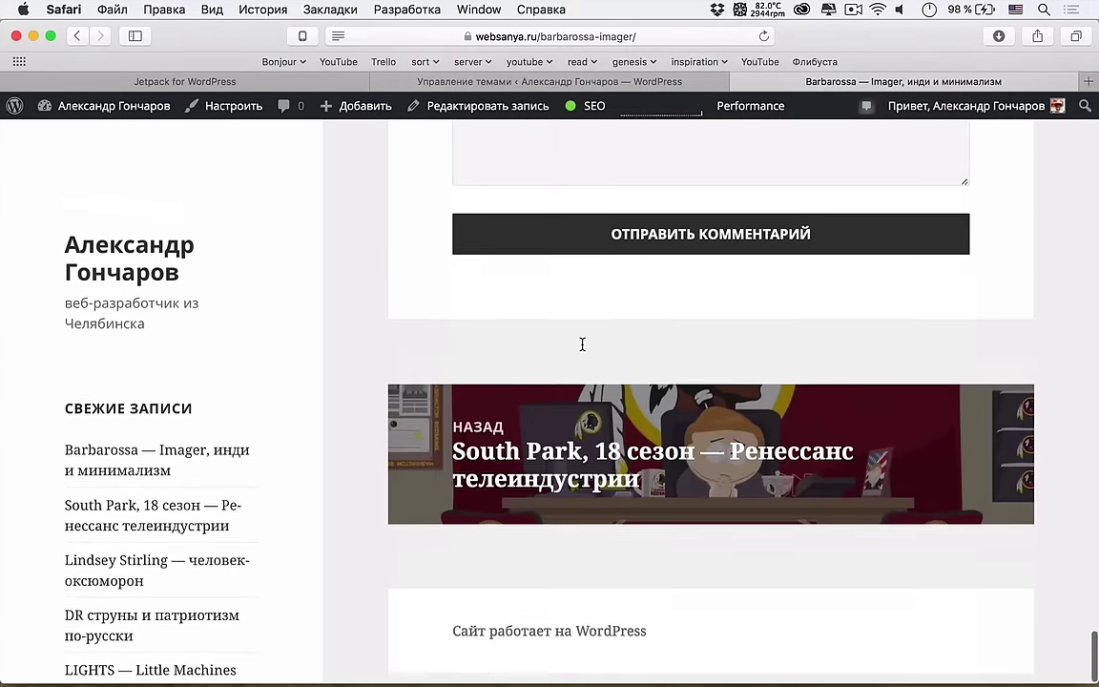
Step: Open the Barbarossa post for editing and look through its SEO, category, tag and format settings
left_click(435, 111)
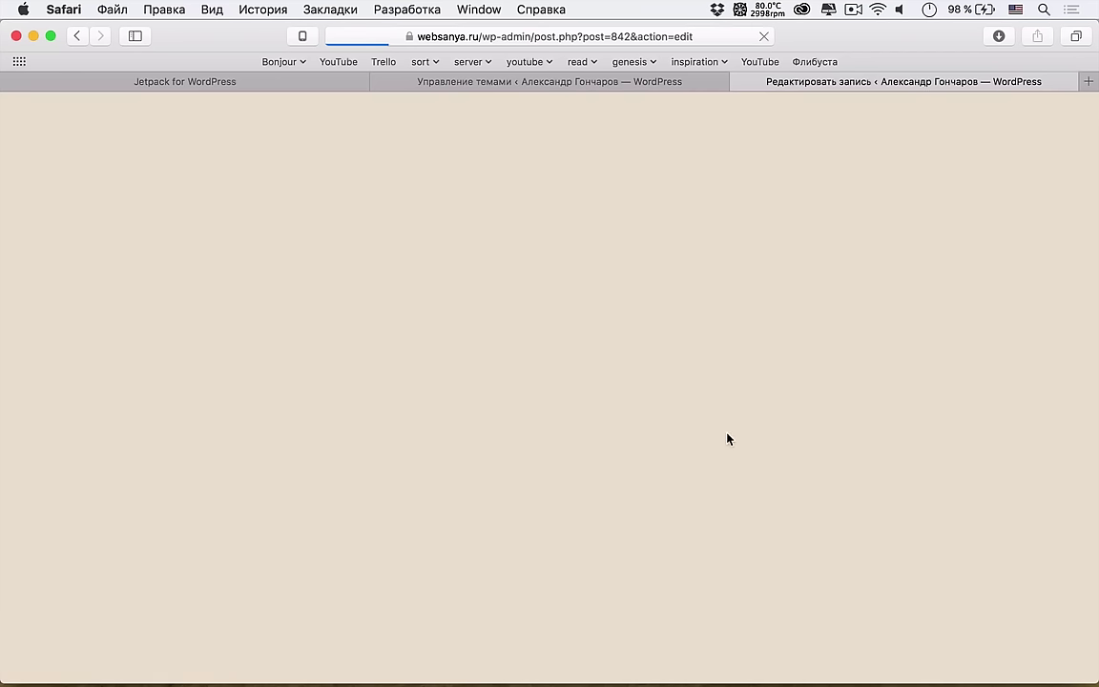
scroll(751, 468, "down", 20)
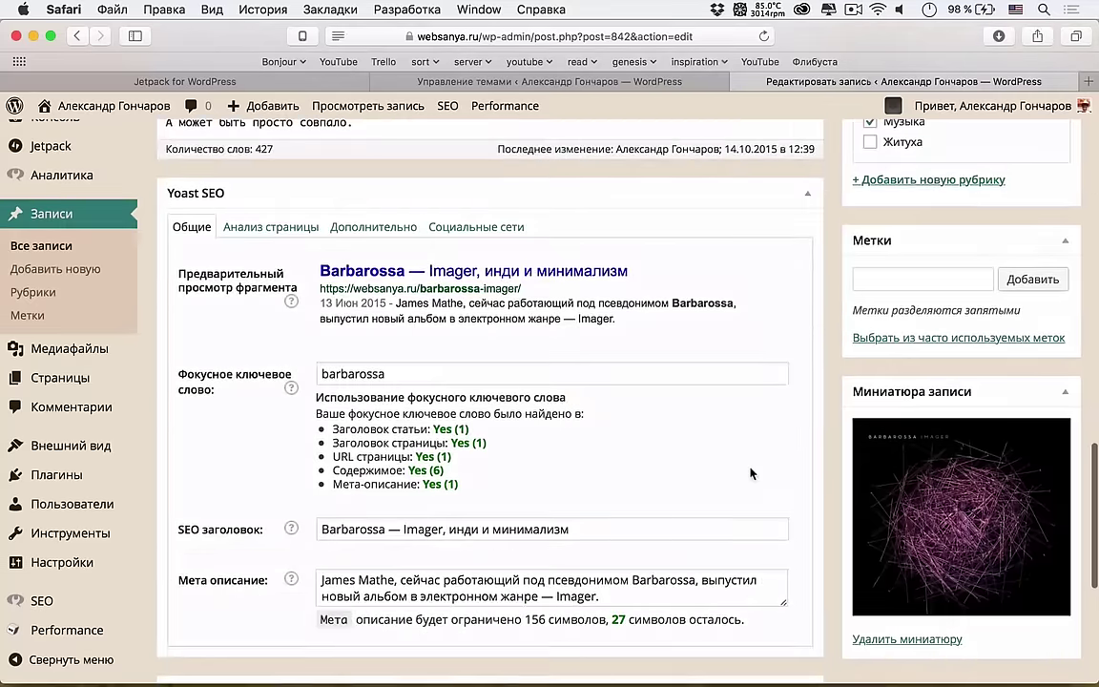
scroll(751, 467, "up", 5)
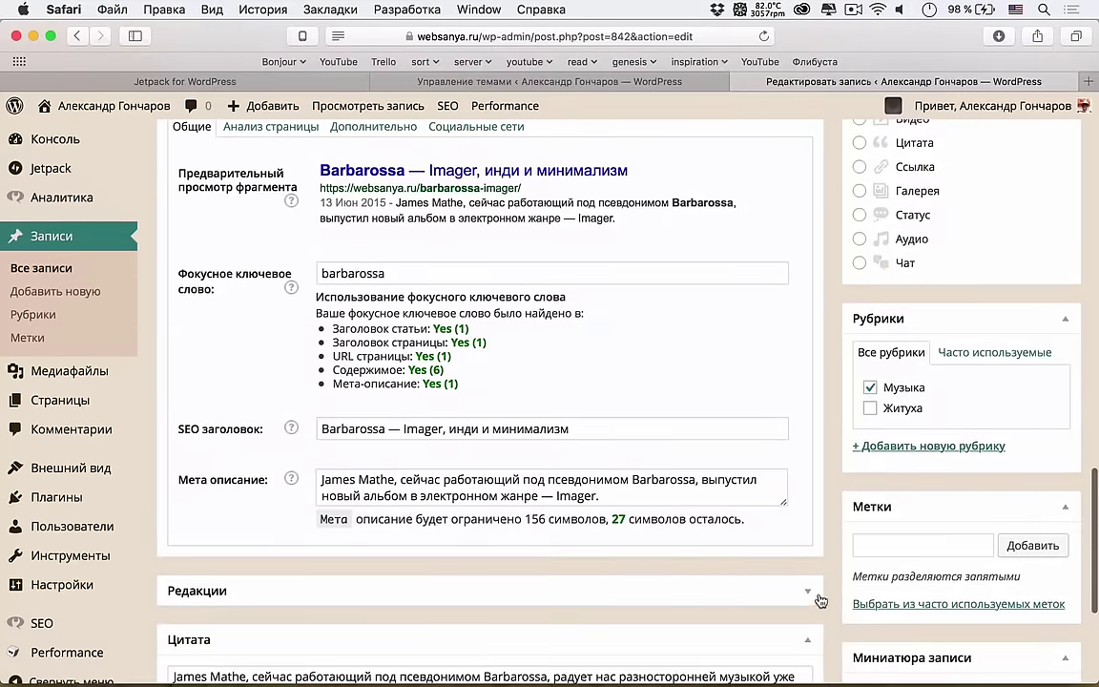
scroll(809, 596, "up", 15)
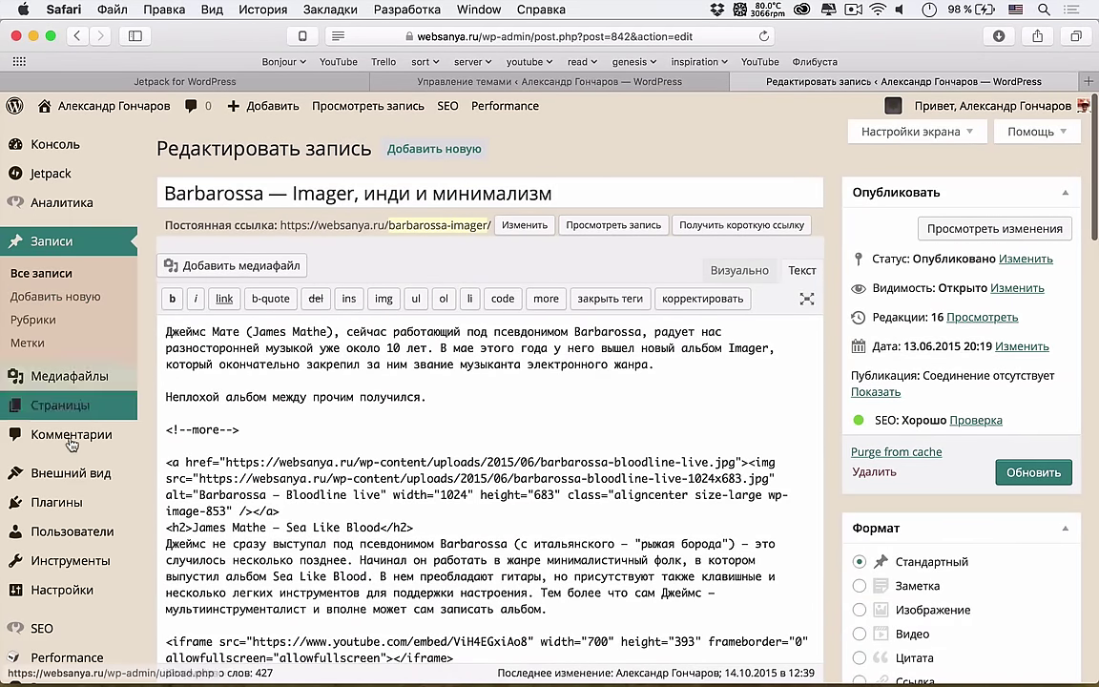
Step: Return to the Jetpack settings and deactivate the "Похожие записи" module
mouse_move(152, 181)
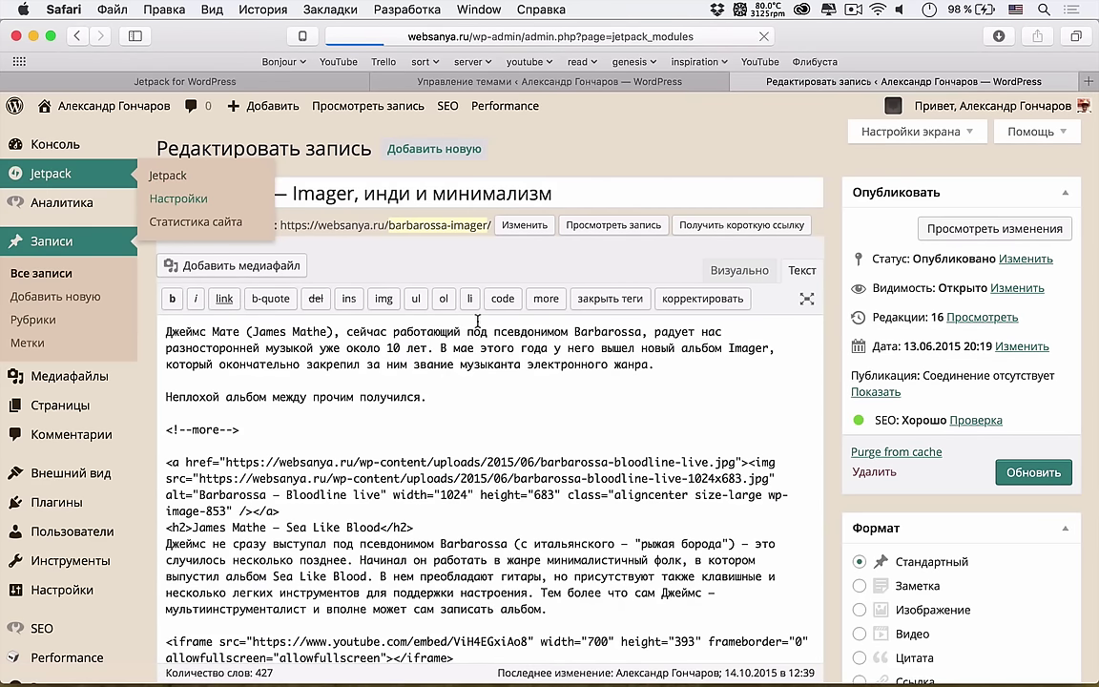
scroll(511, 429, "down", 10)
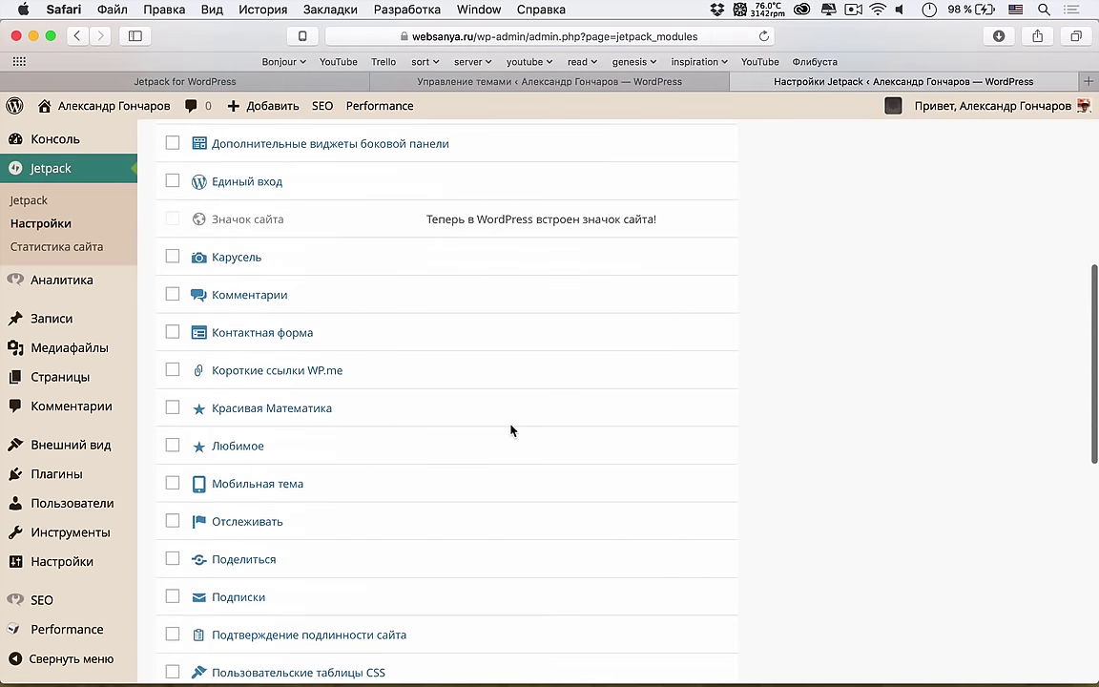
scroll(510, 430, "down", 5)
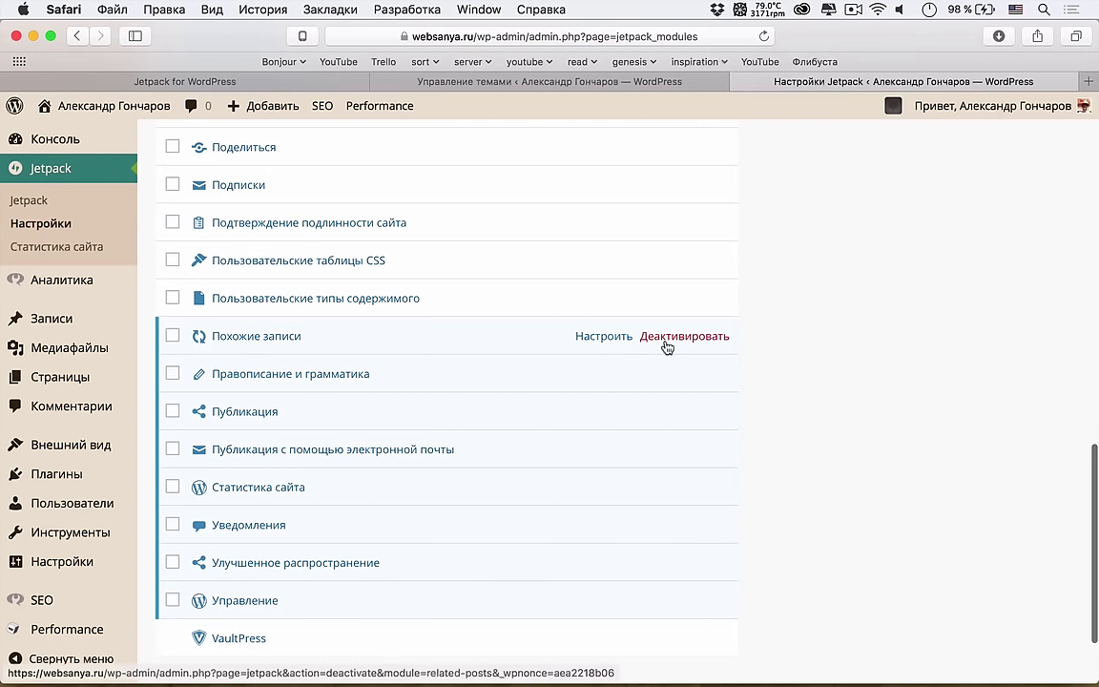
left_click(666, 345)
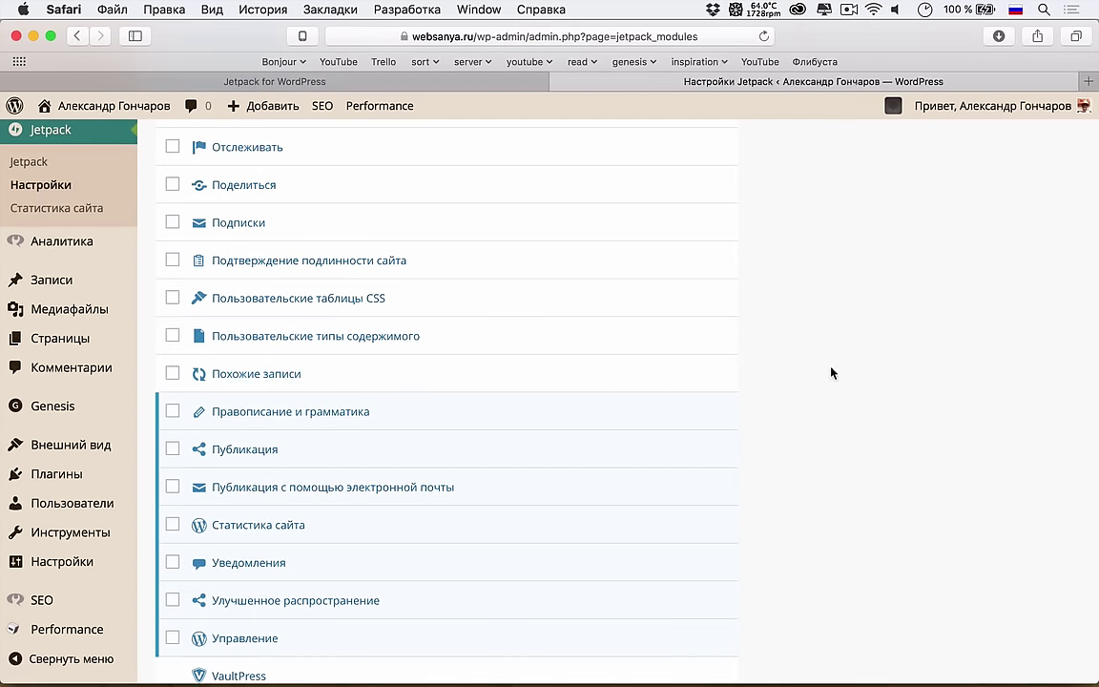